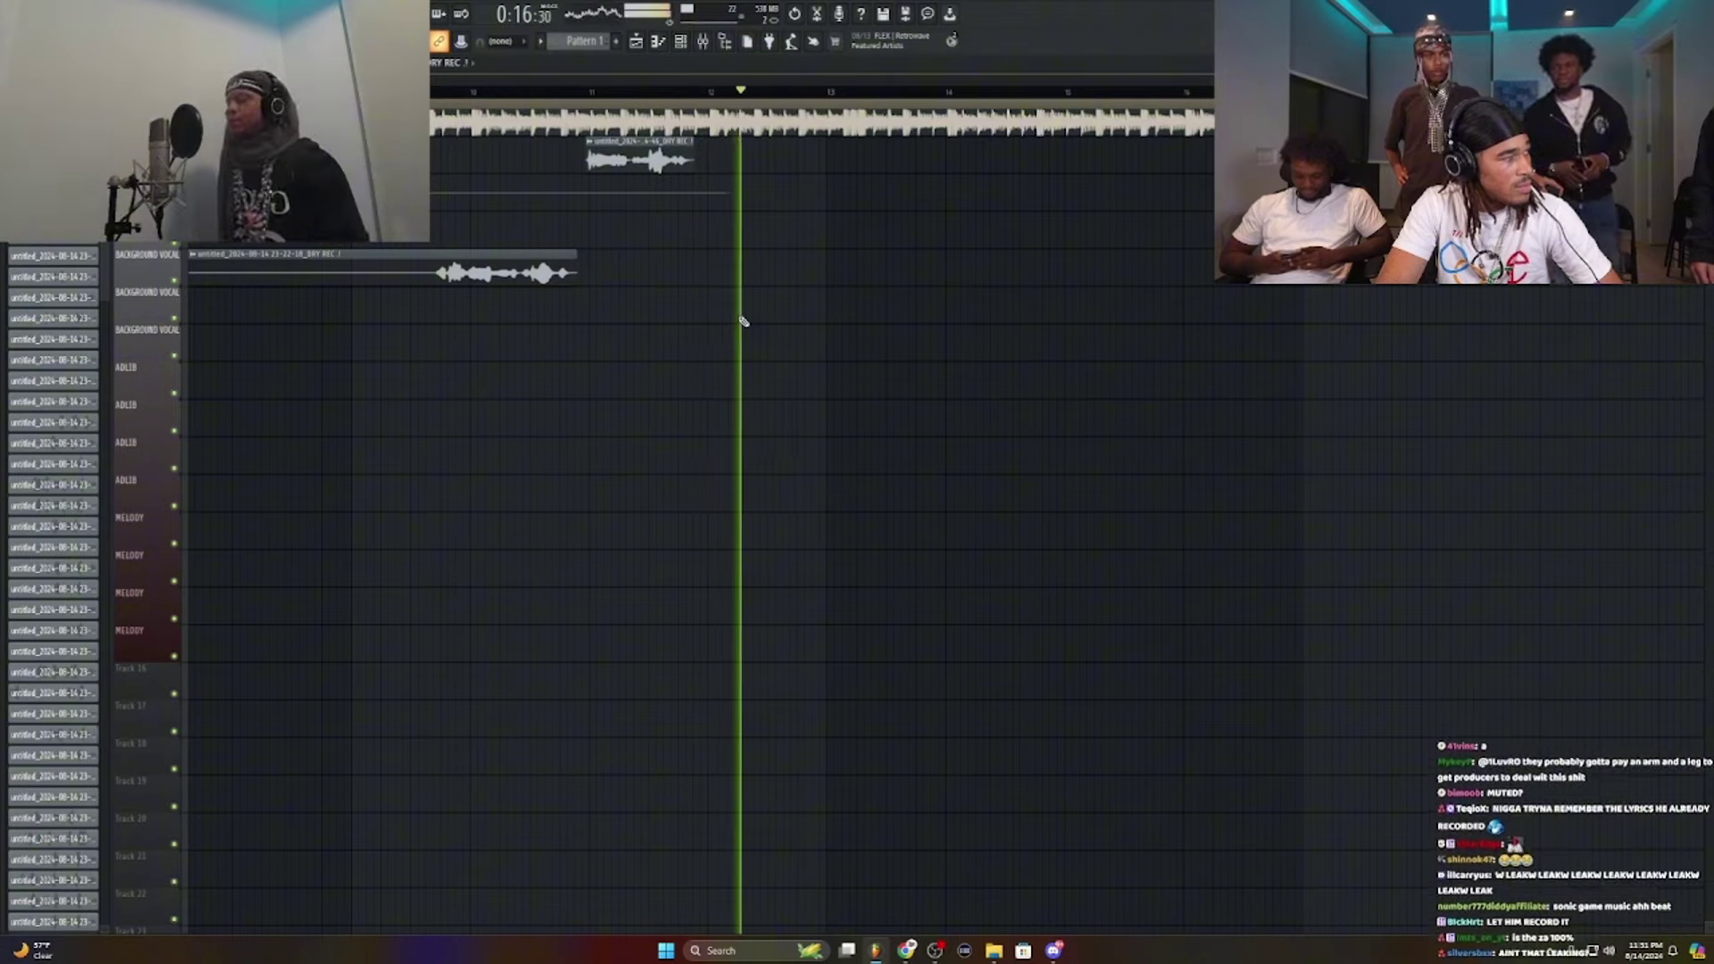
Step: Record another vocal take in the playlist and normalize the resulting audio clip
key("space")
key("space")
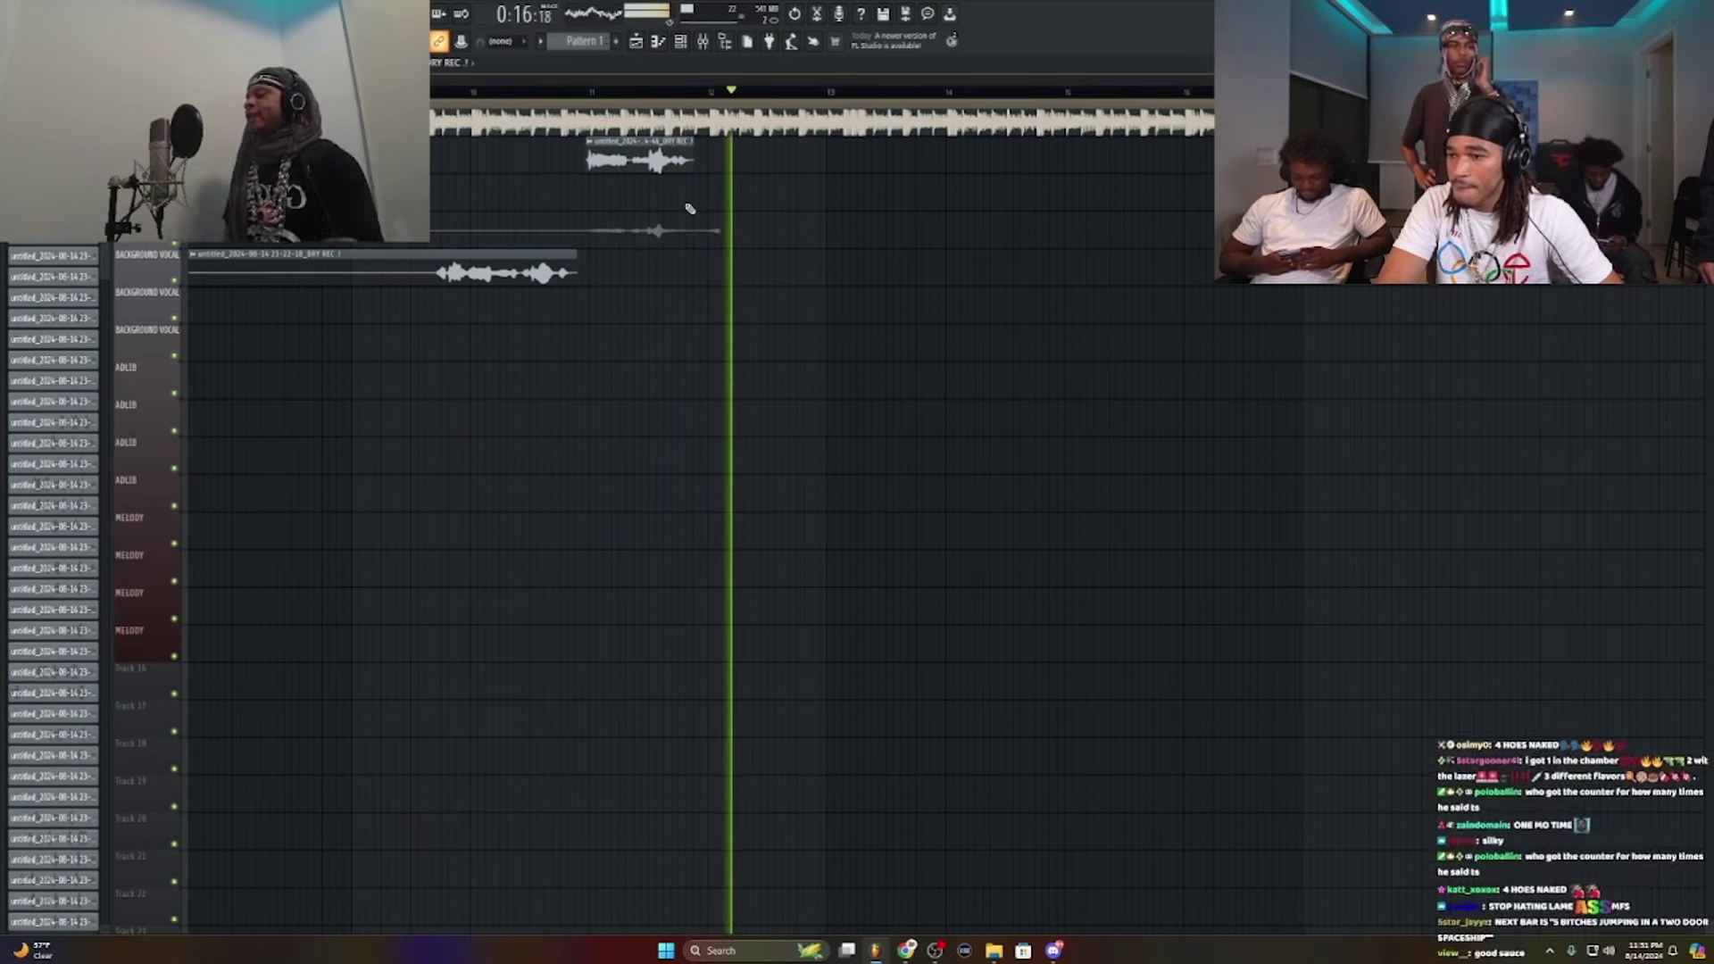
key("space")
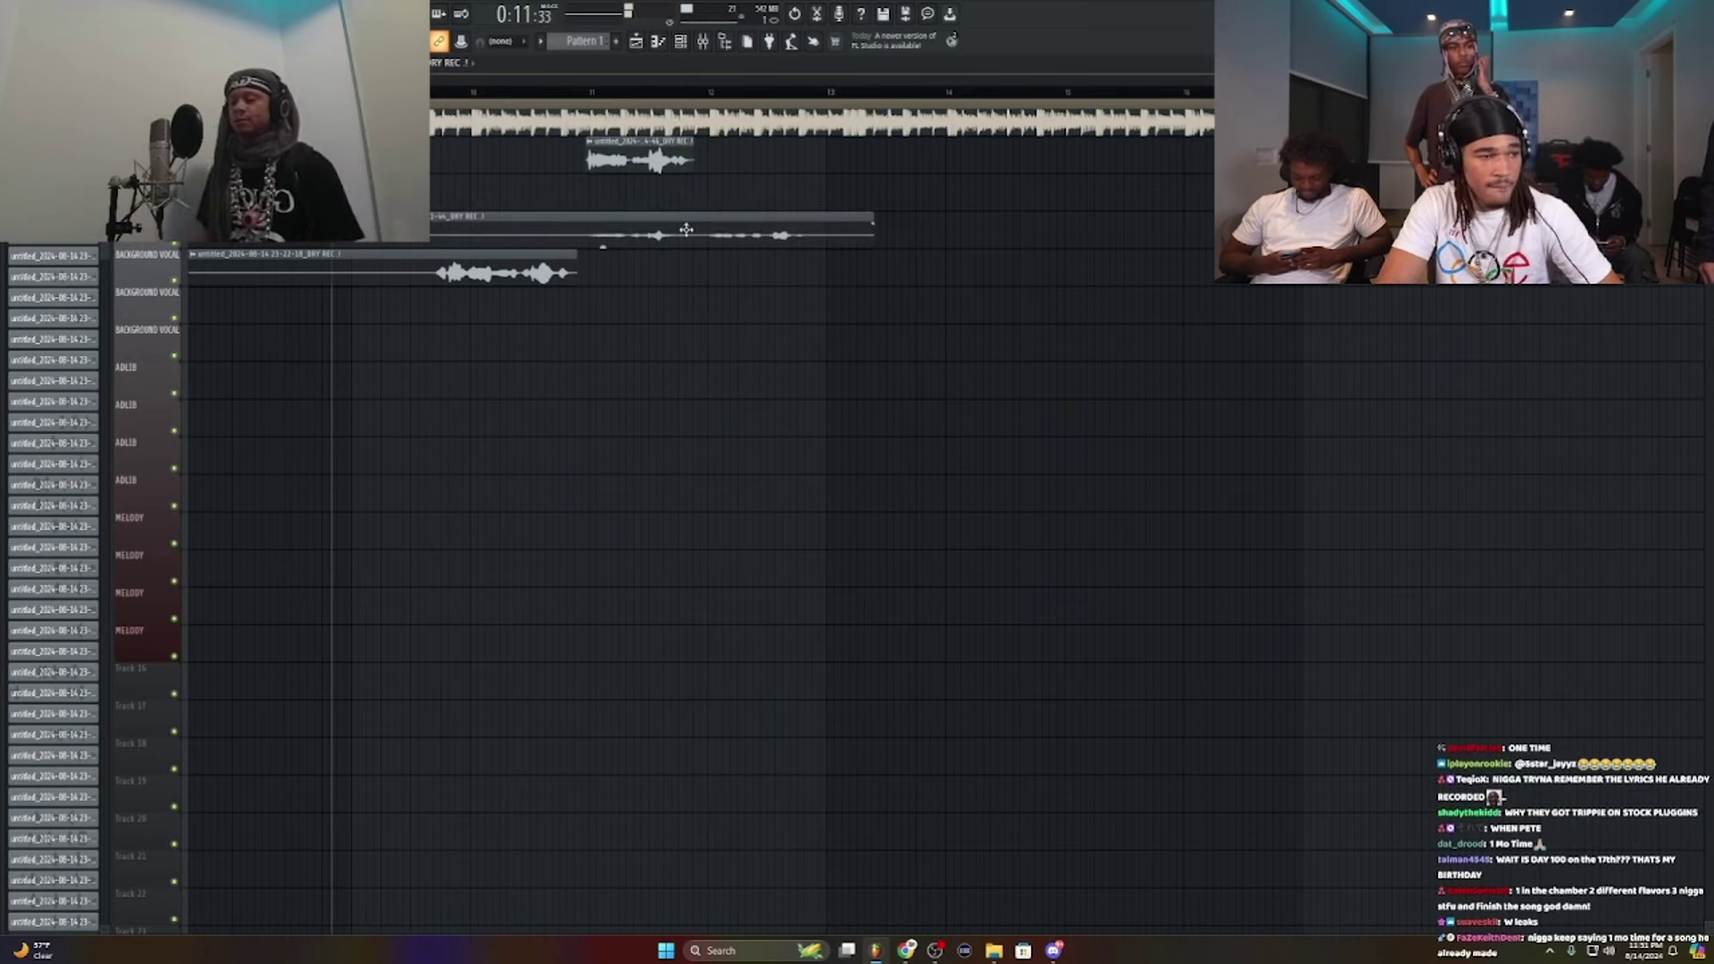
double_click(686, 230)
left_click(234, 284)
left_click(437, 229)
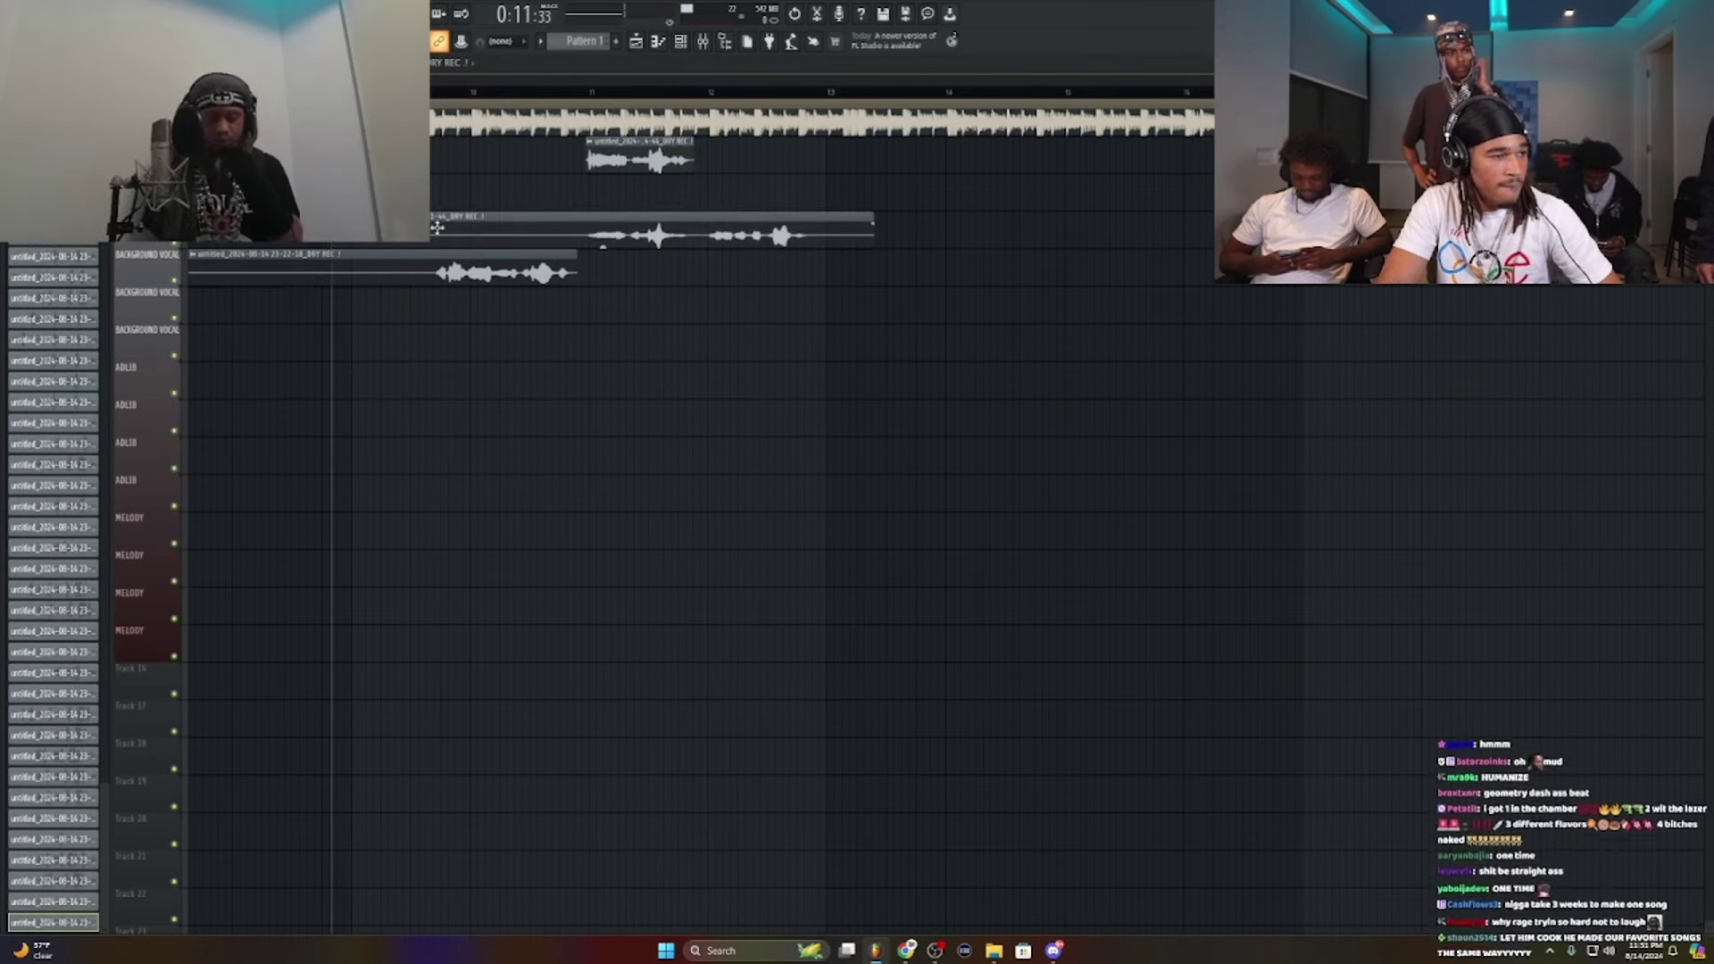
Step: Trim the new vocal clip to span about bar 12 to bar 13 and delete the silent take recorded above it
key("space")
left_click_drag(332, 241, 702, 290)
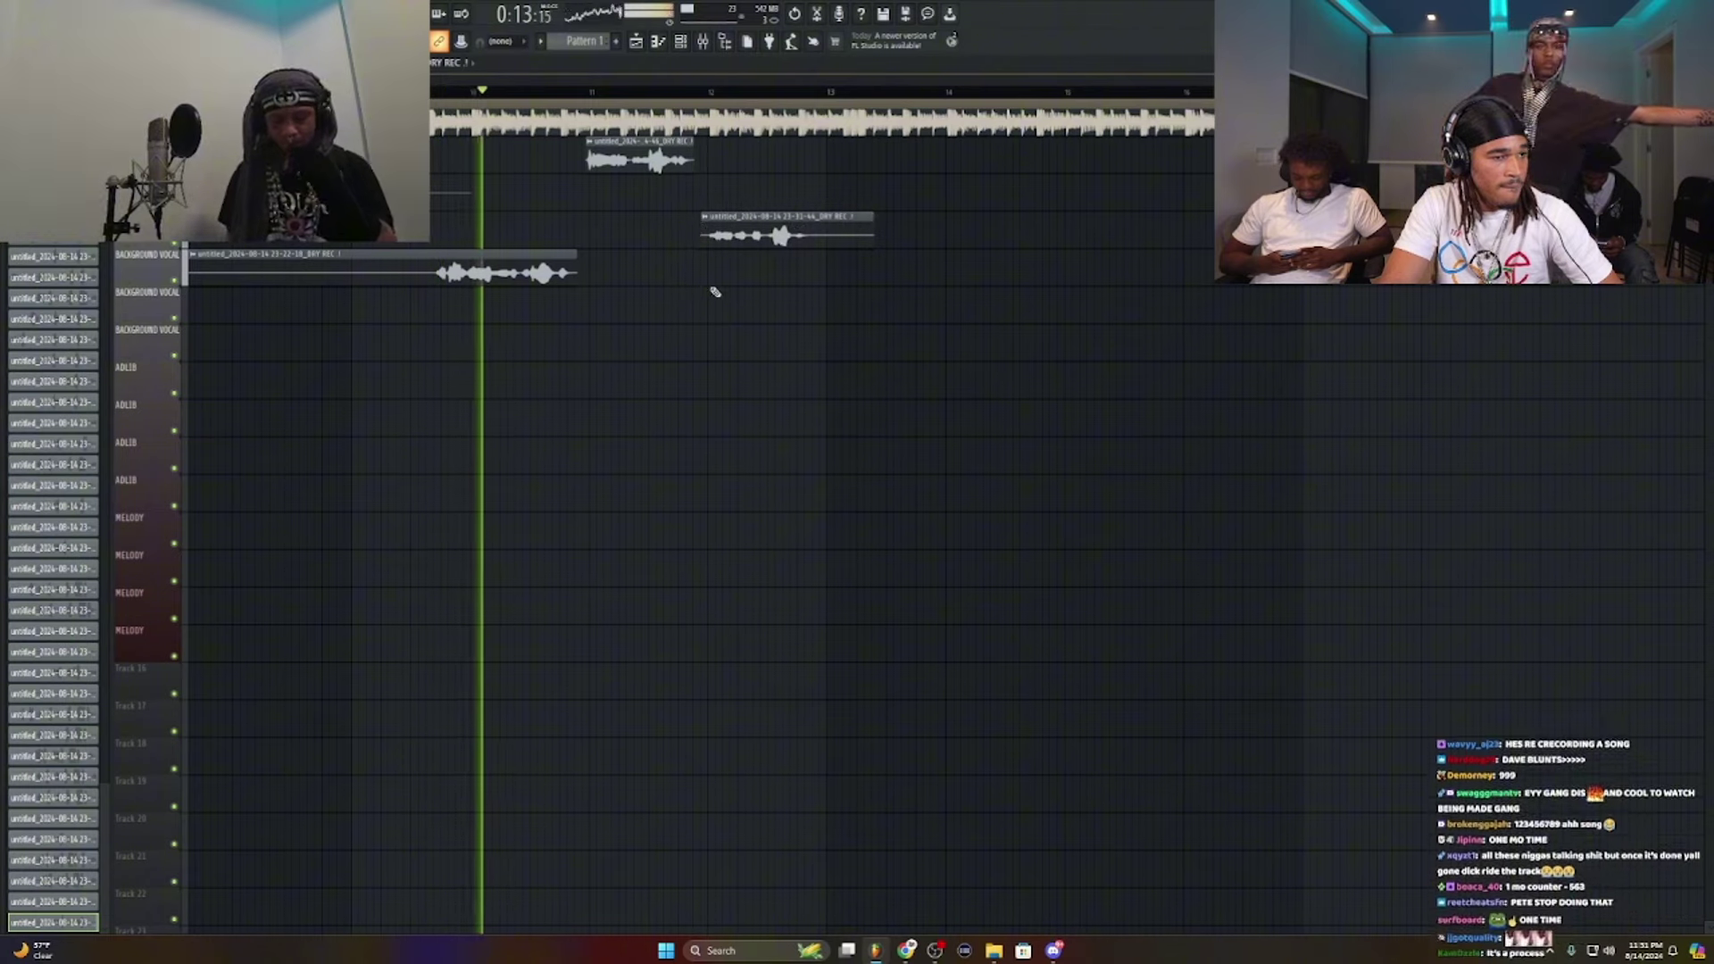
left_click_drag(872, 223, 808, 223)
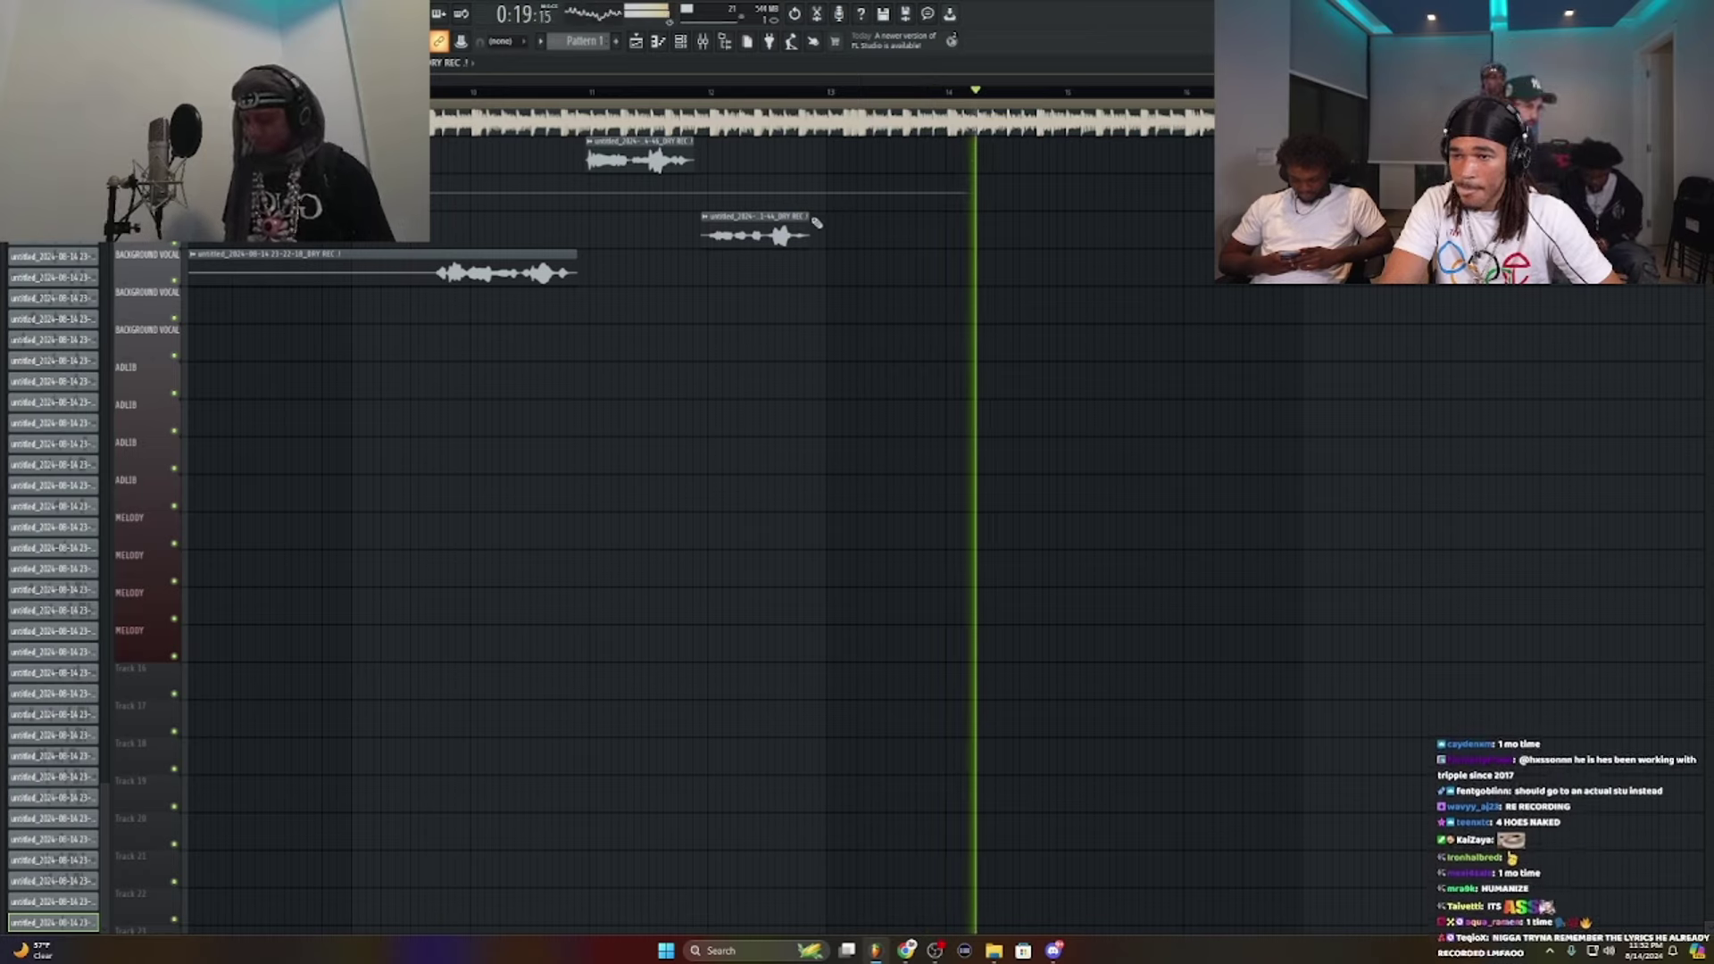
key("space")
mouse_move(809, 226)
left_mouse_down()
mouse_move(842, 226)
mouse_move(819, 226)
left_mouse_up()
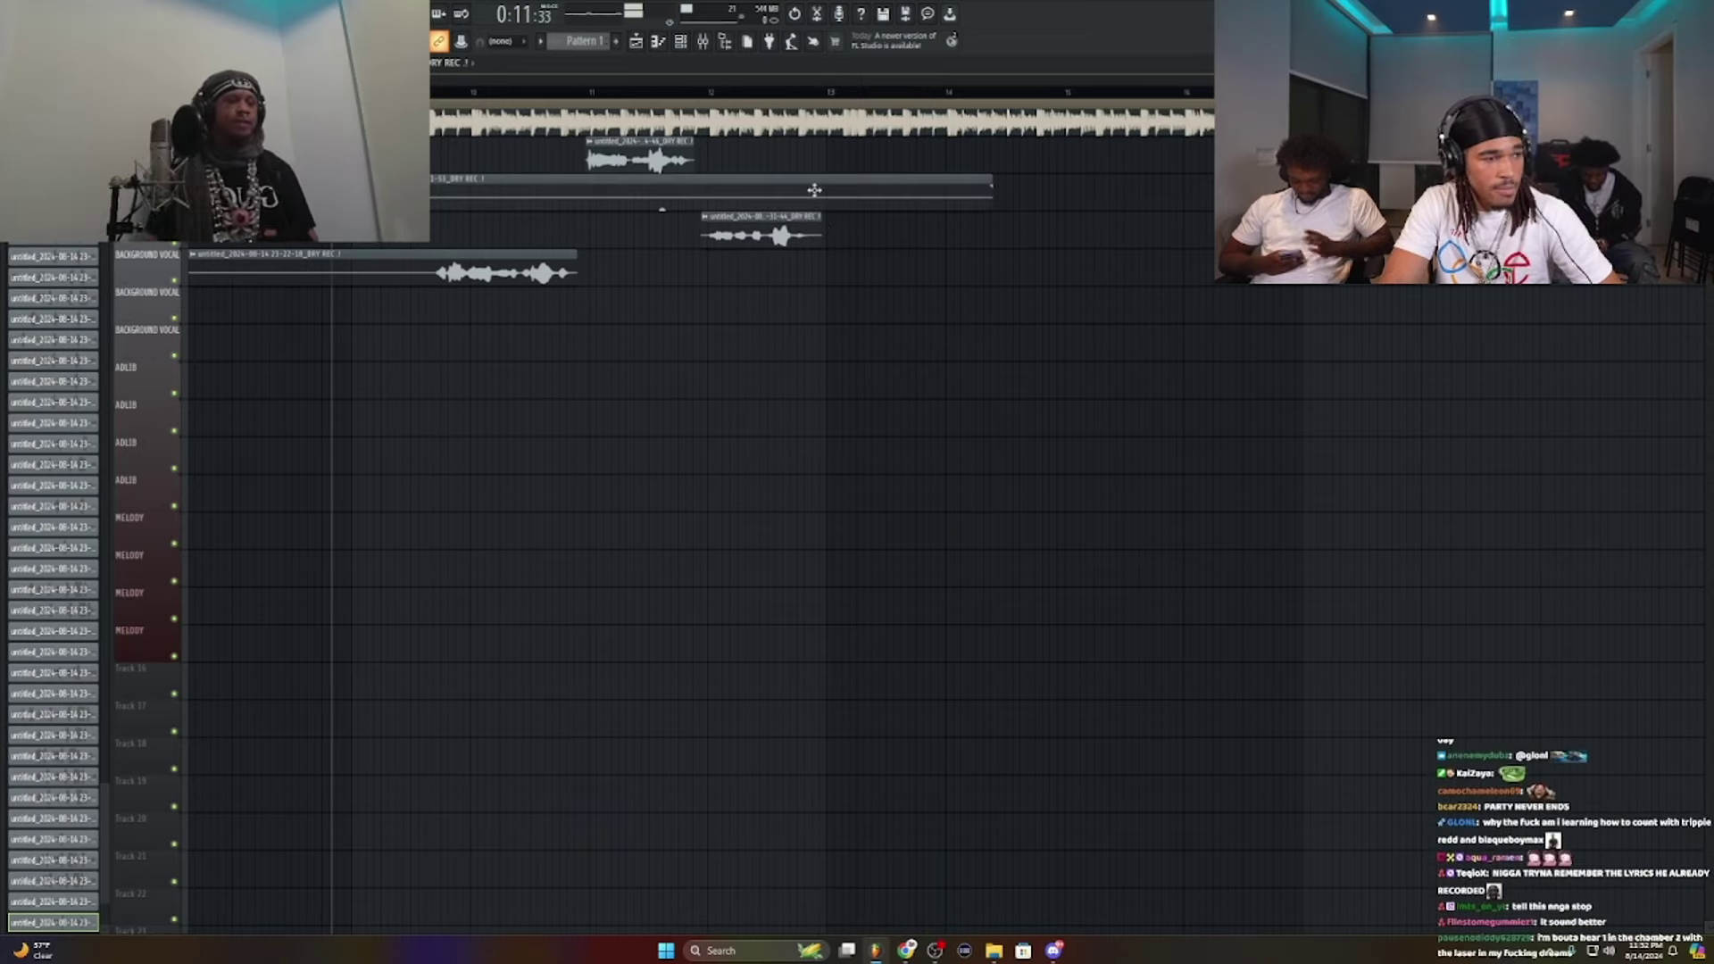
right_click(814, 188)
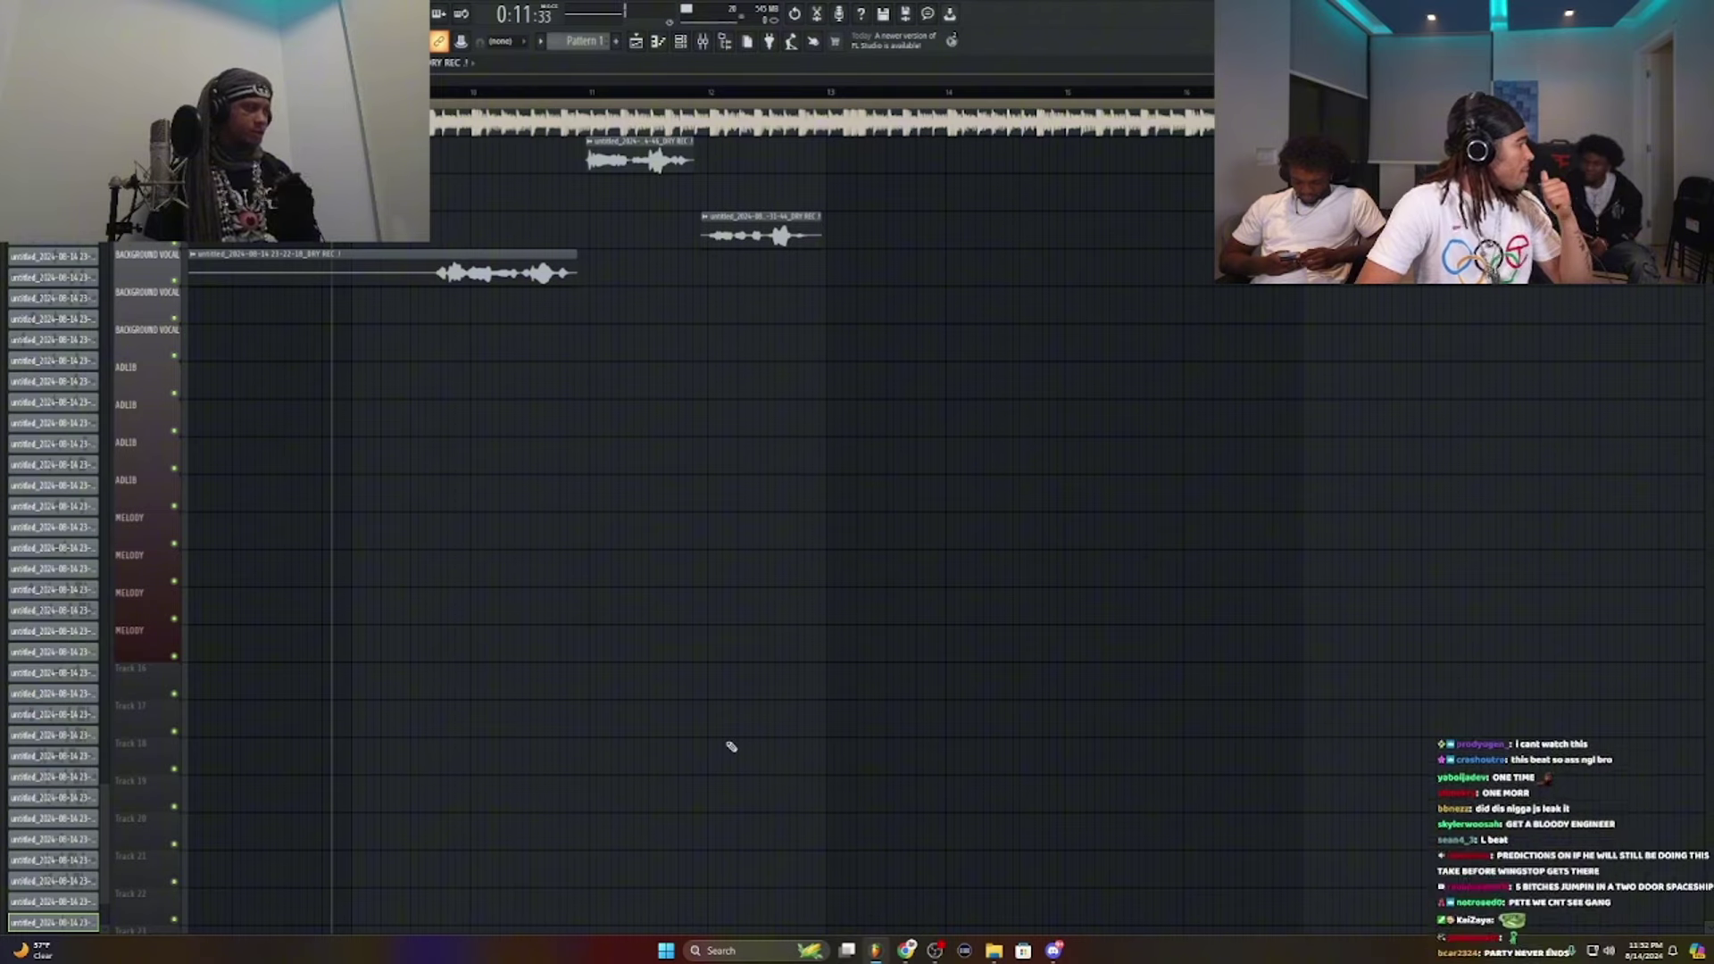
Step: Place the playhead just before bar 10, at 0:12:66, and record a new vocal take from there
left_click_drag(527, 93, 442, 93)
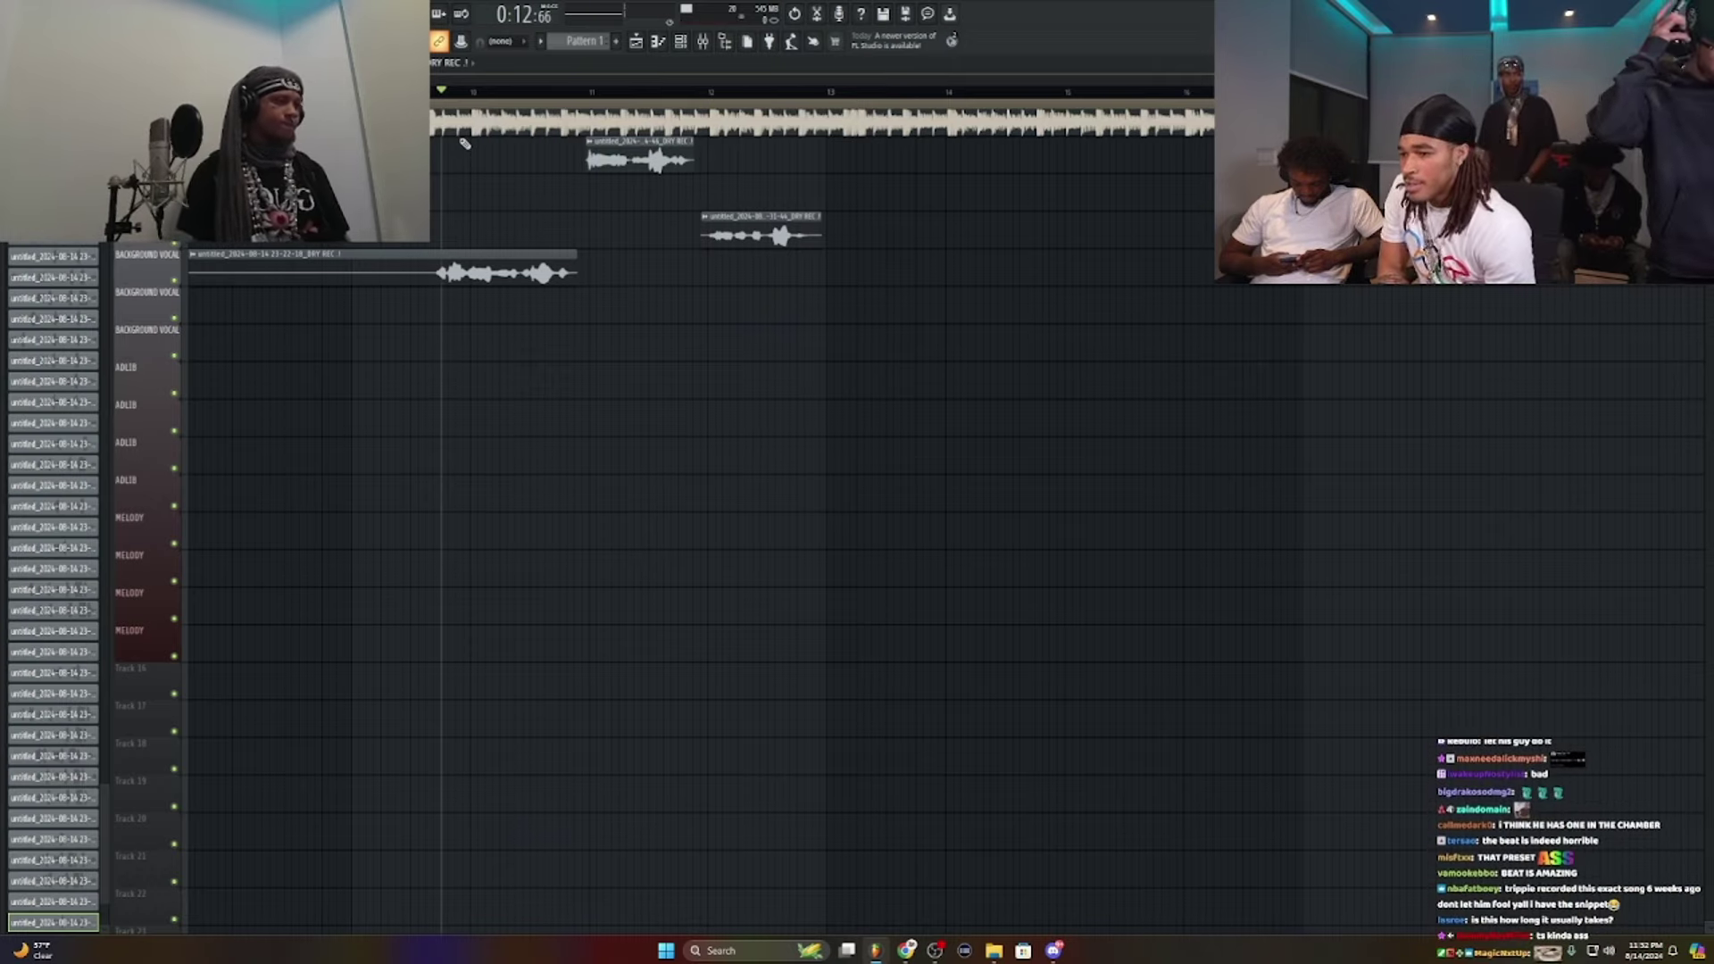
key("space")
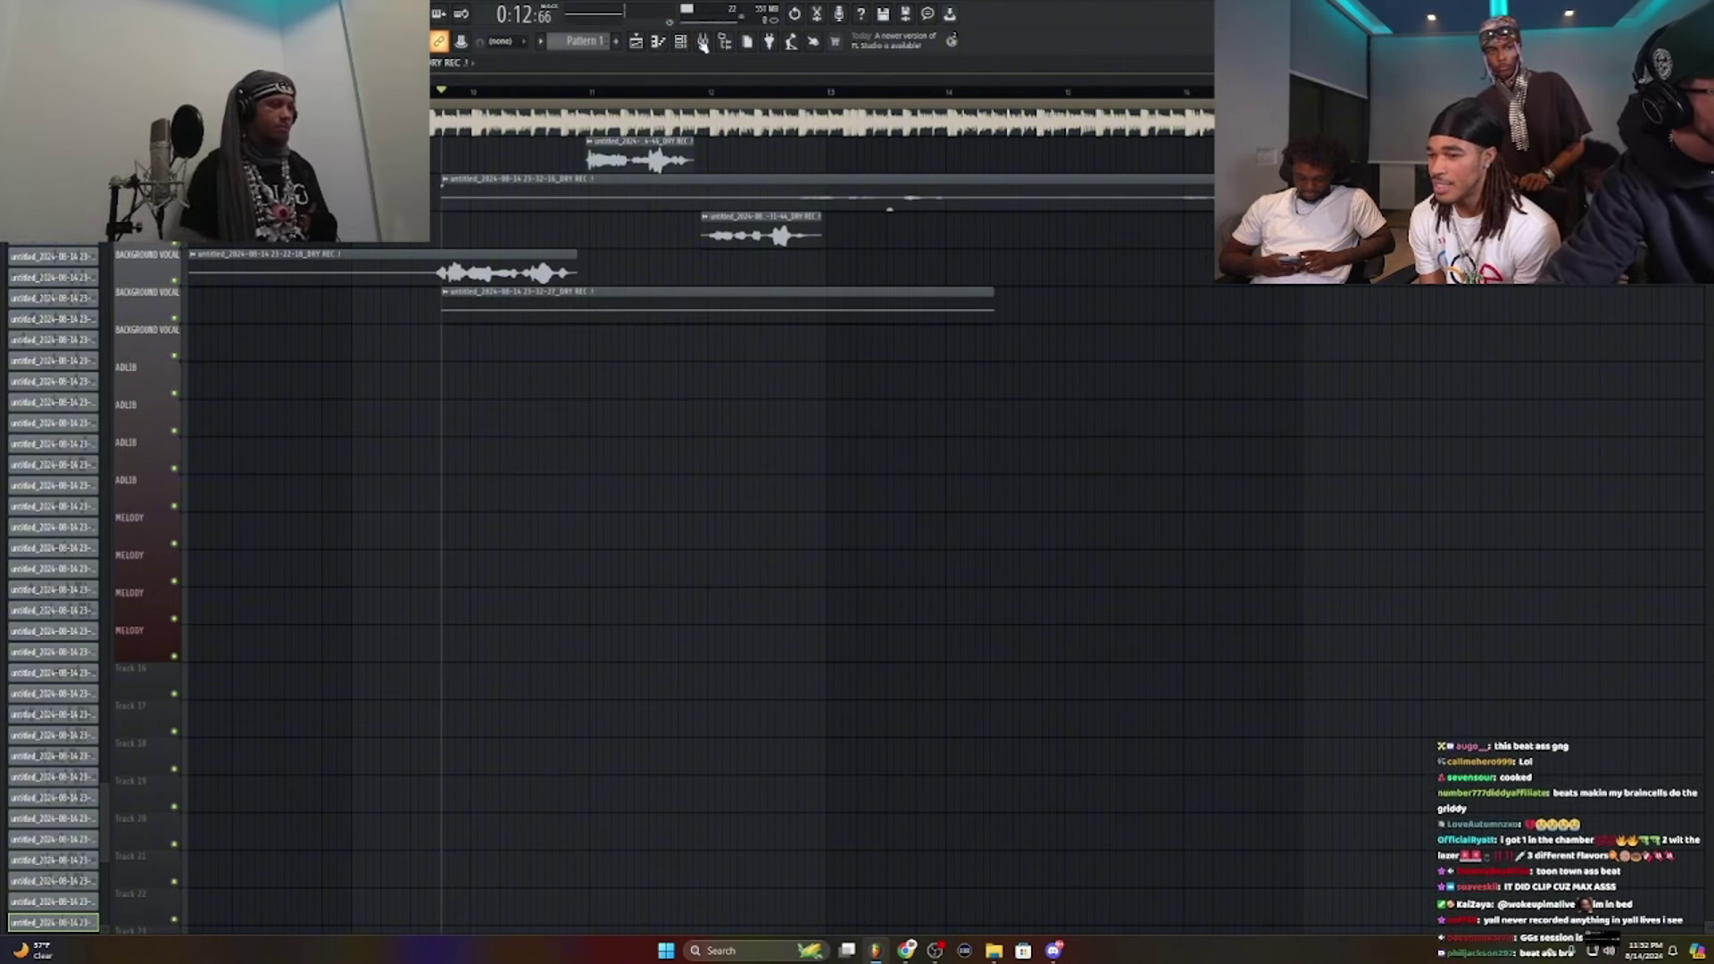
Step: Raise the levels of both Main vocals mixer tracks and record a vocal take with the new levels
left_click(702, 42)
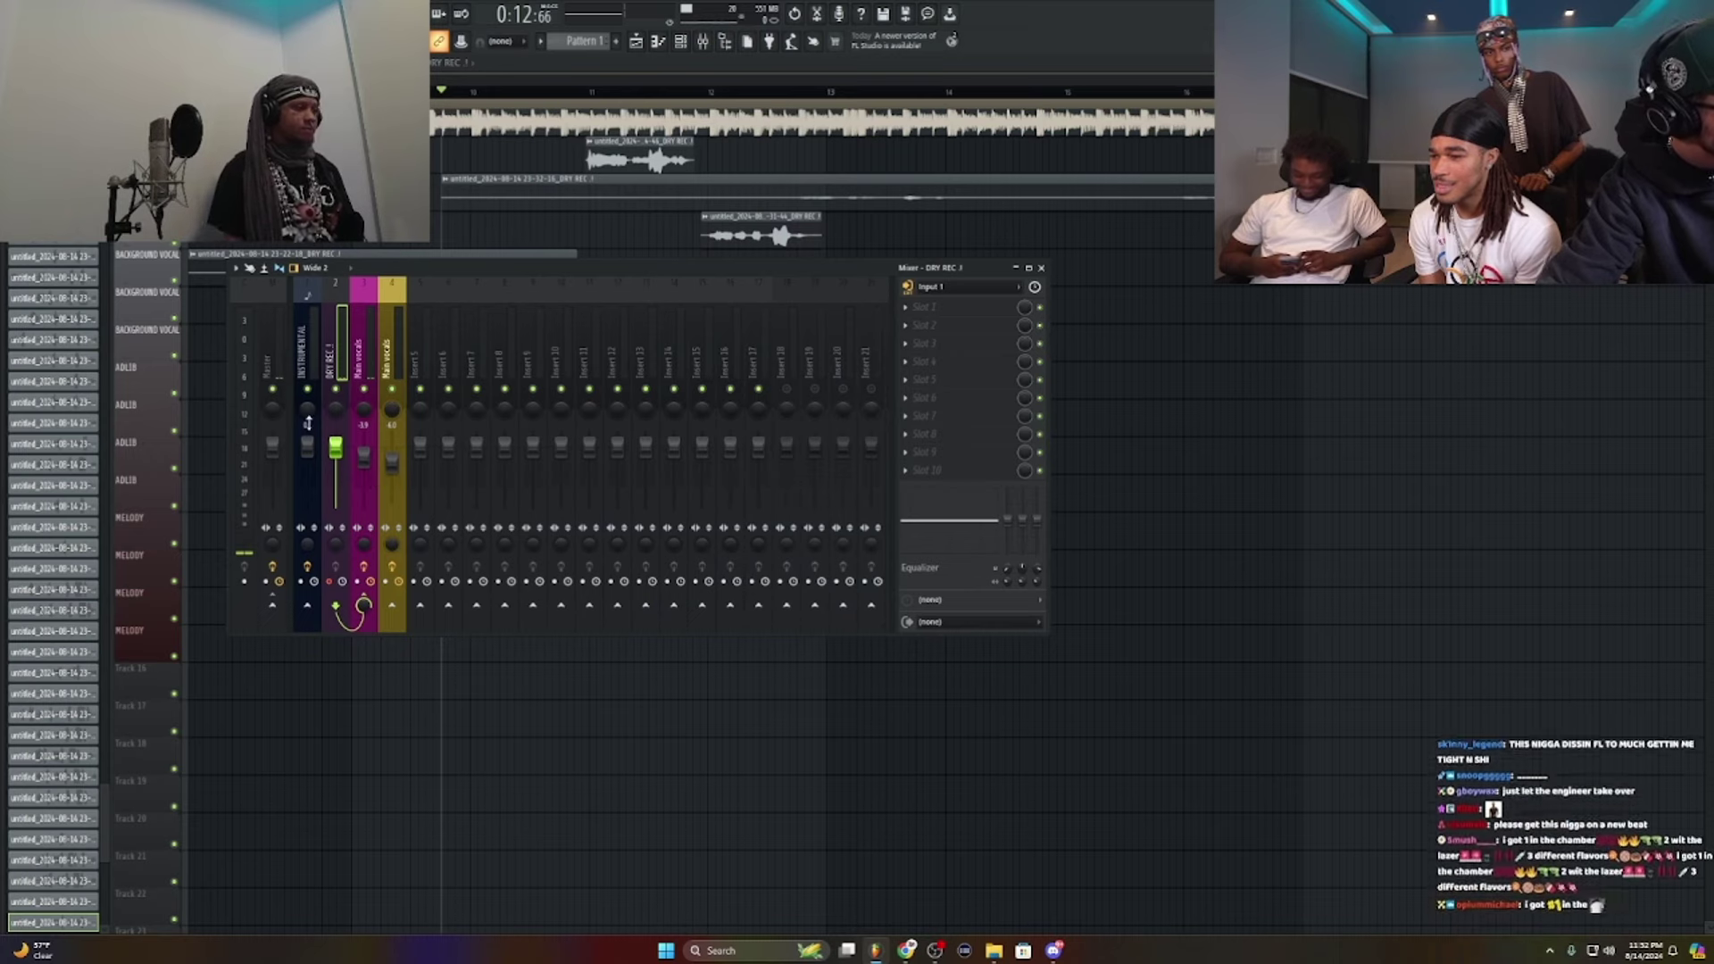
left_click(363, 451)
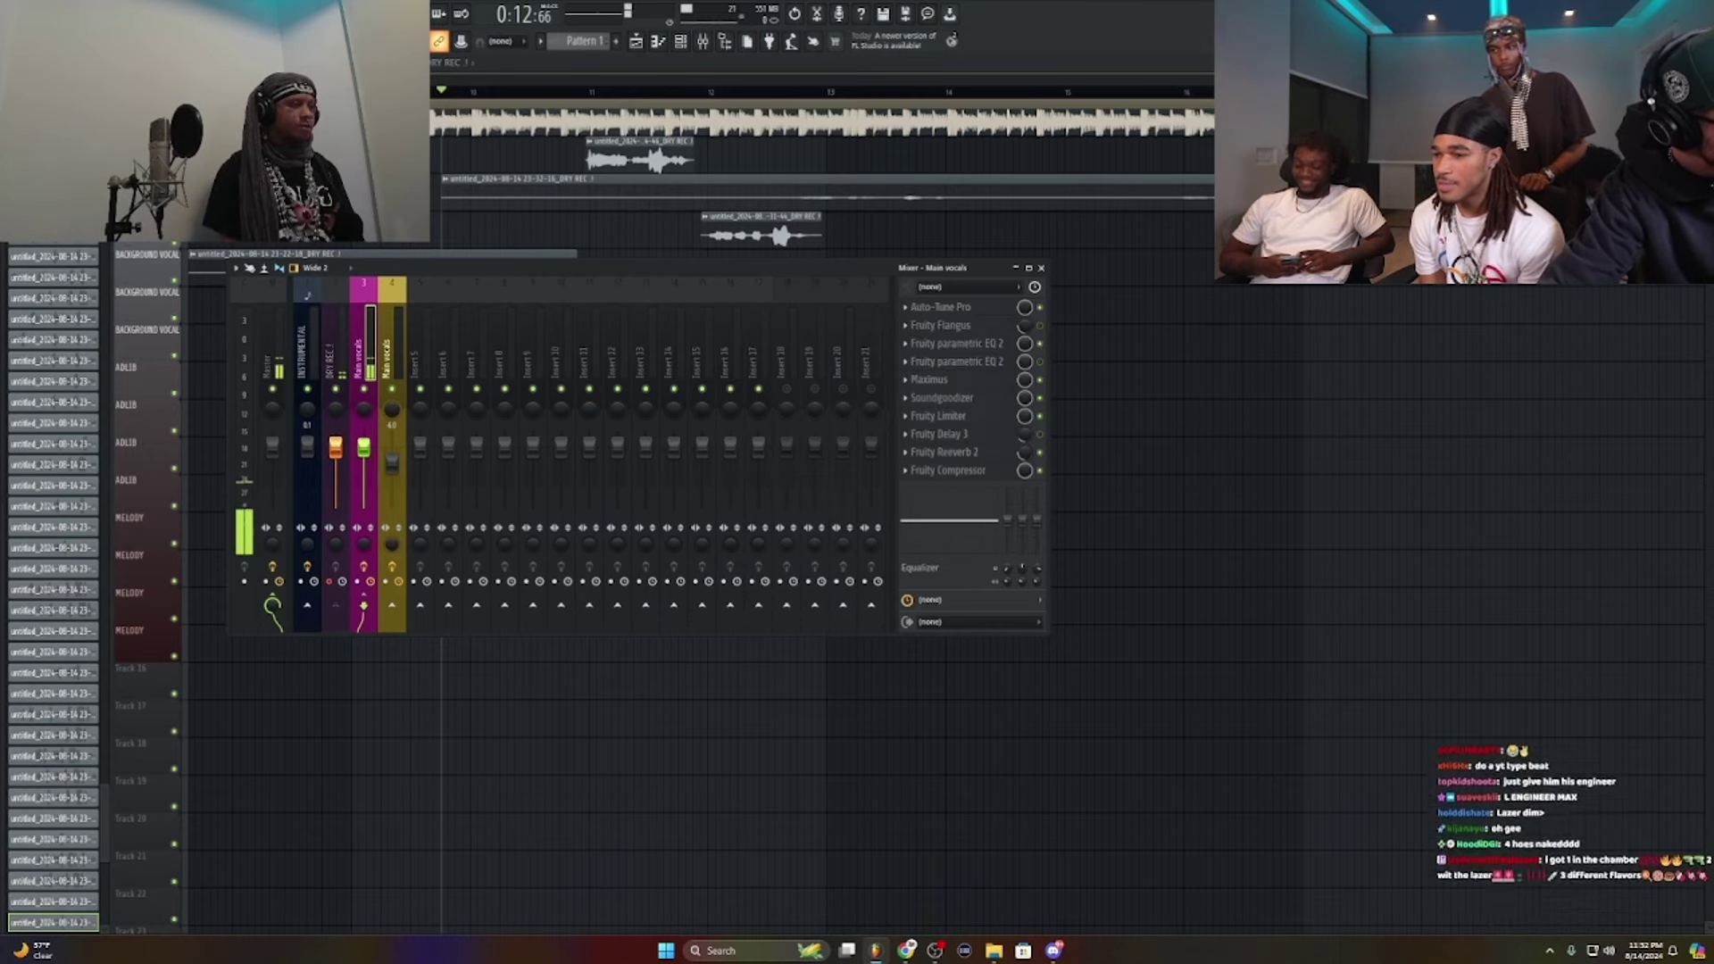
left_click(406, 465)
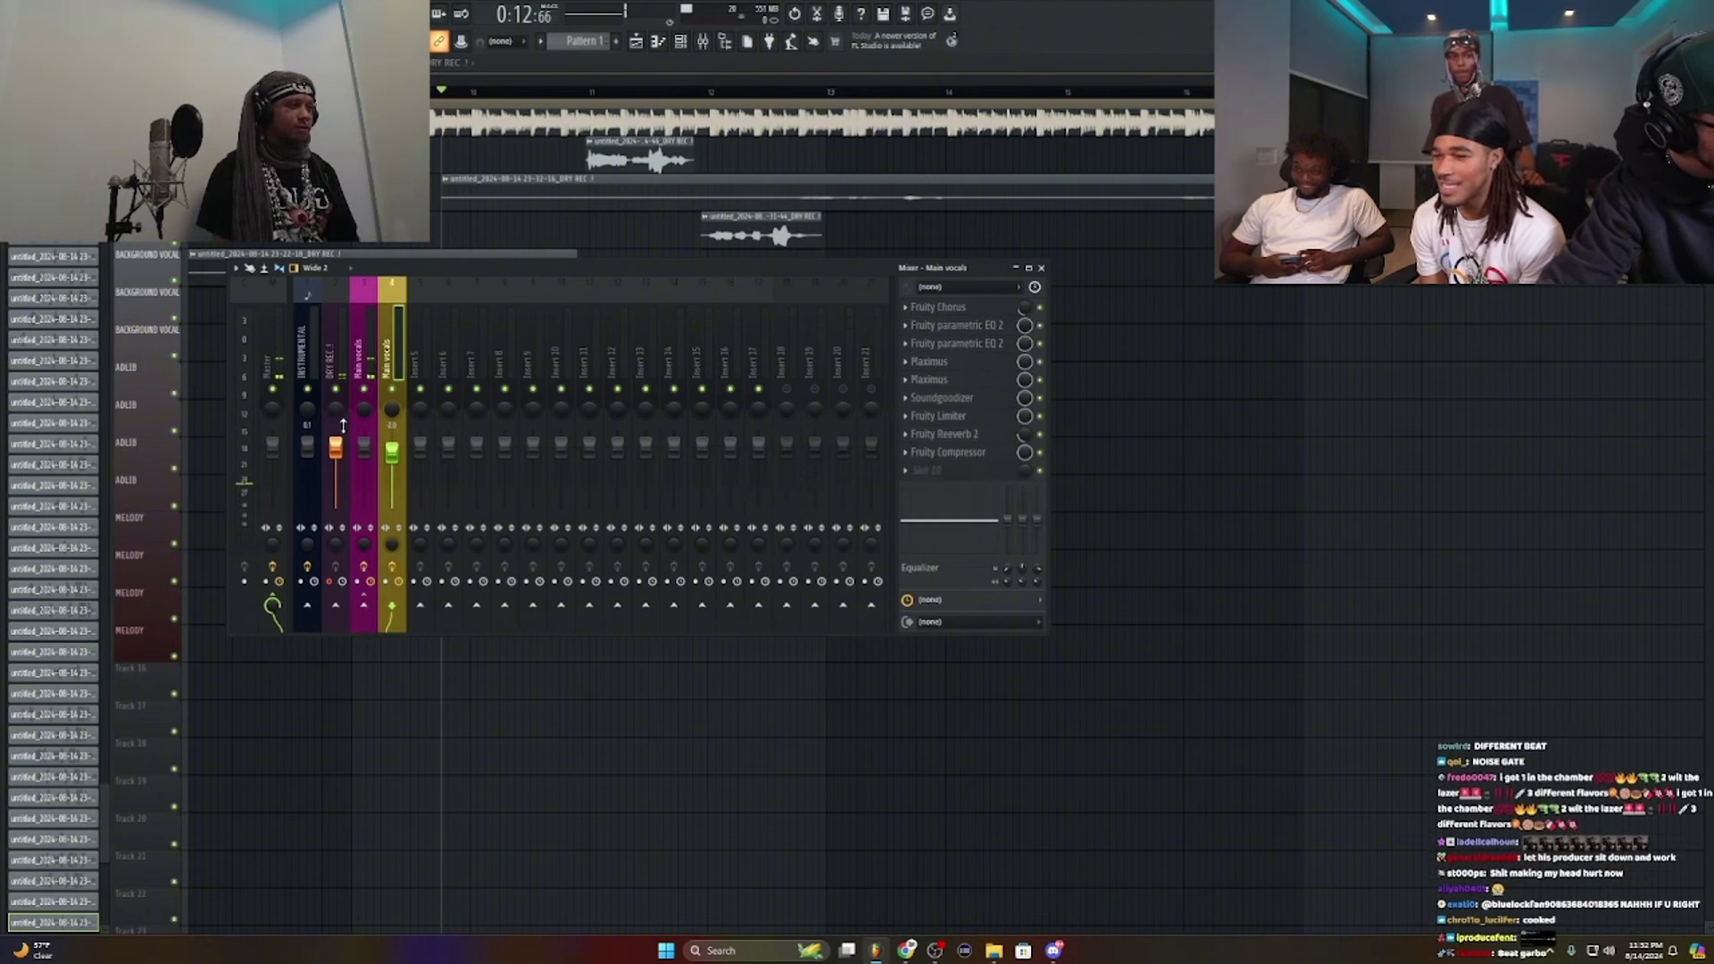
left_click(371, 452)
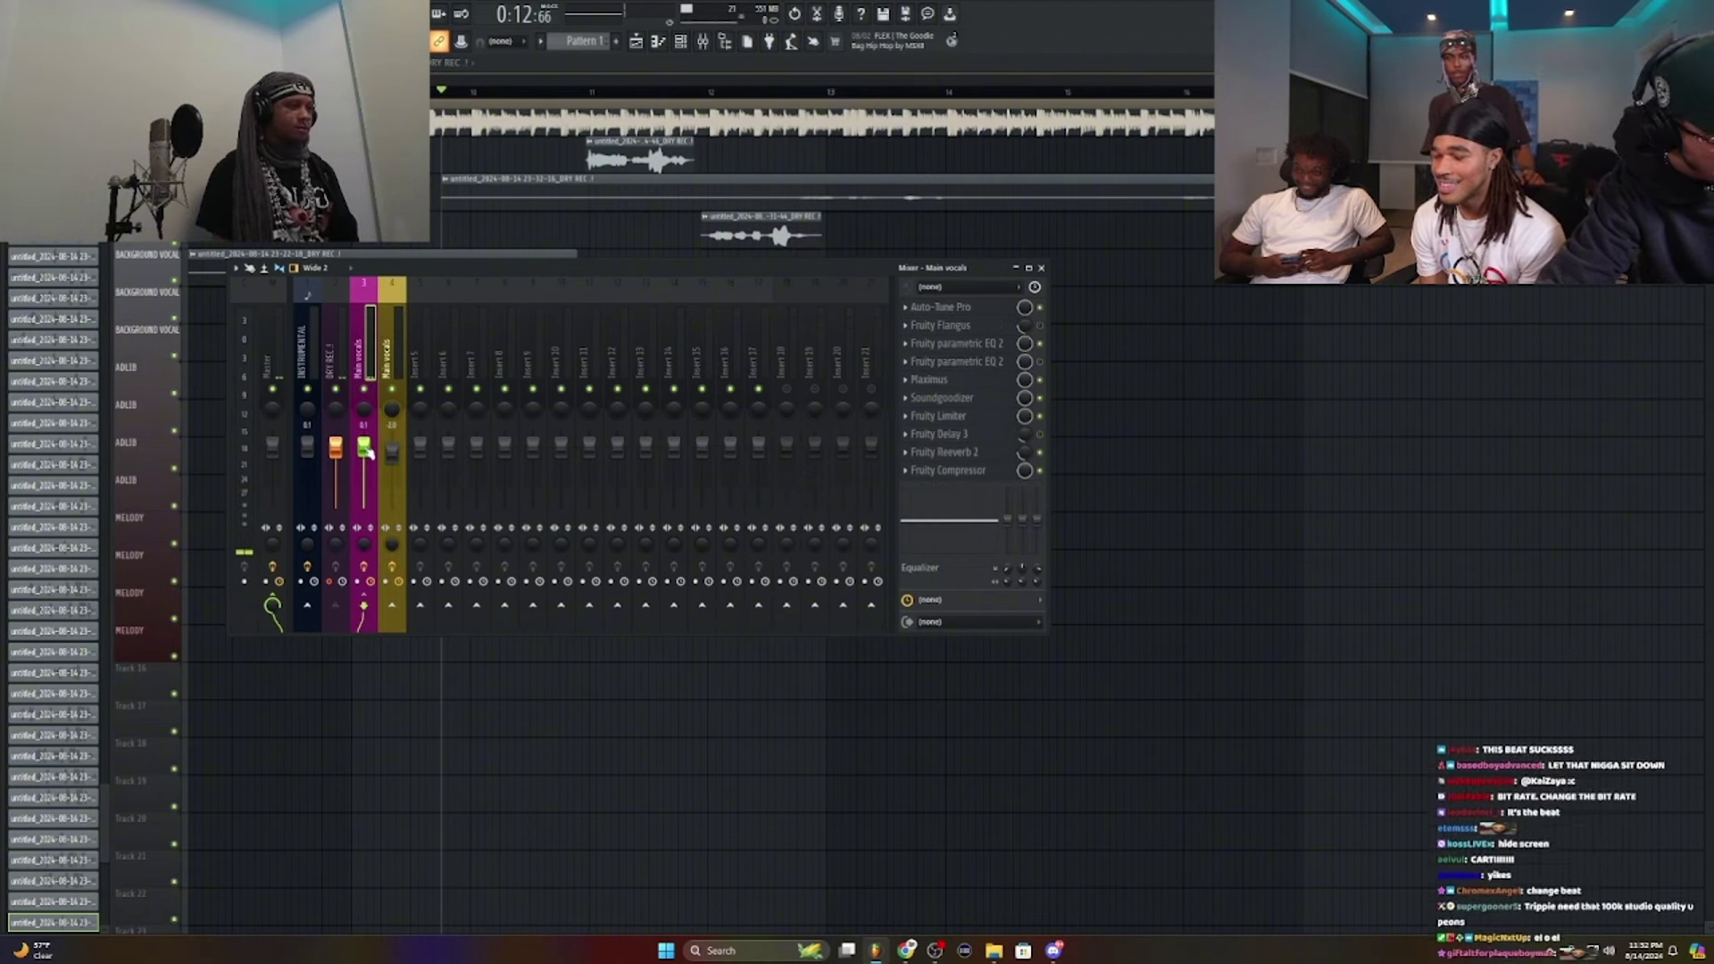
key("space")
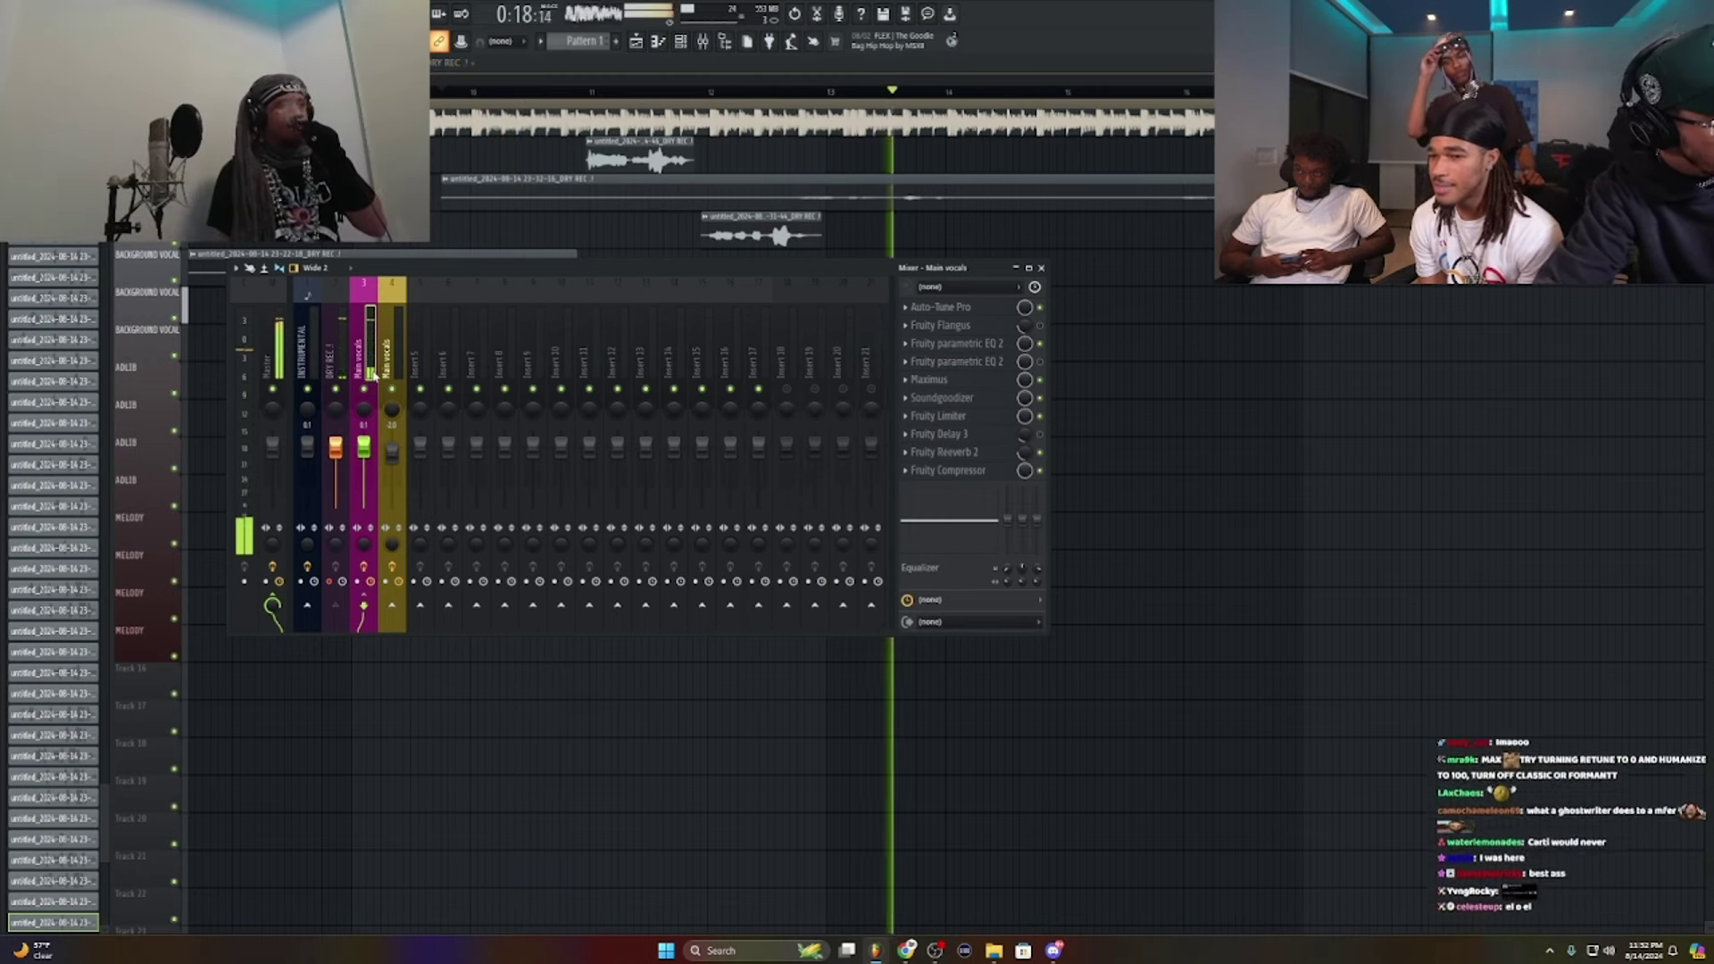
key("space")
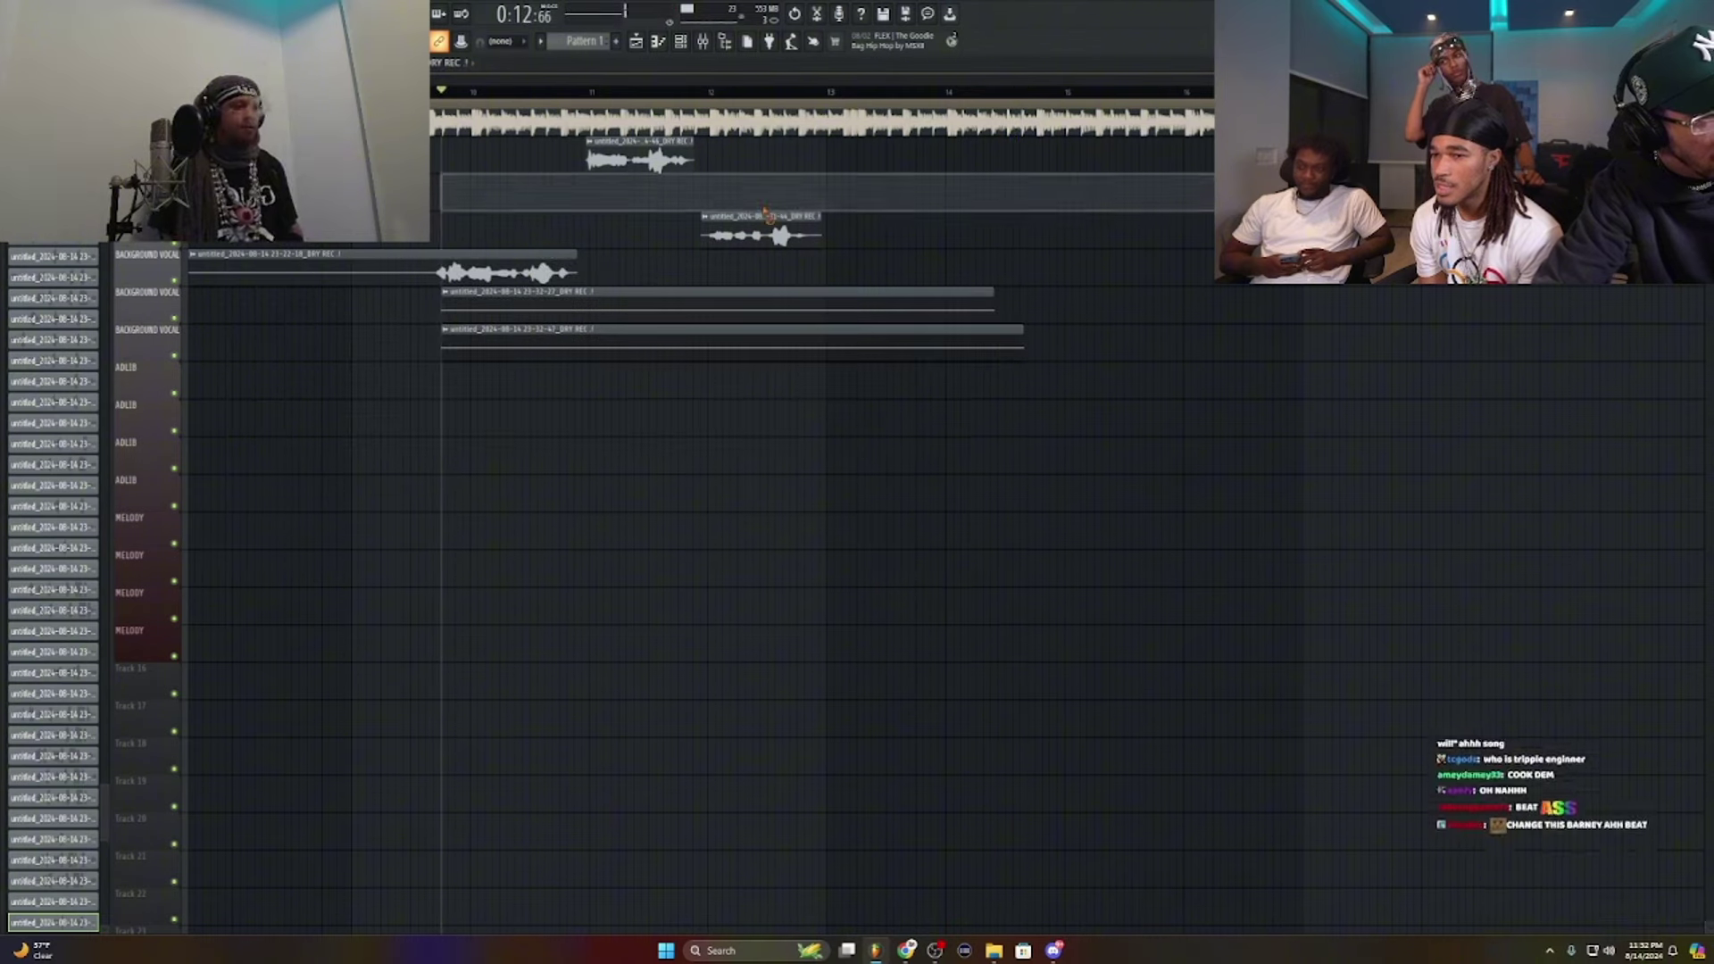
Step: Check Fruity Delay 3 on the magenta Main vocals track and raise the wet level in Fruity Reeverb 2
key("F9")
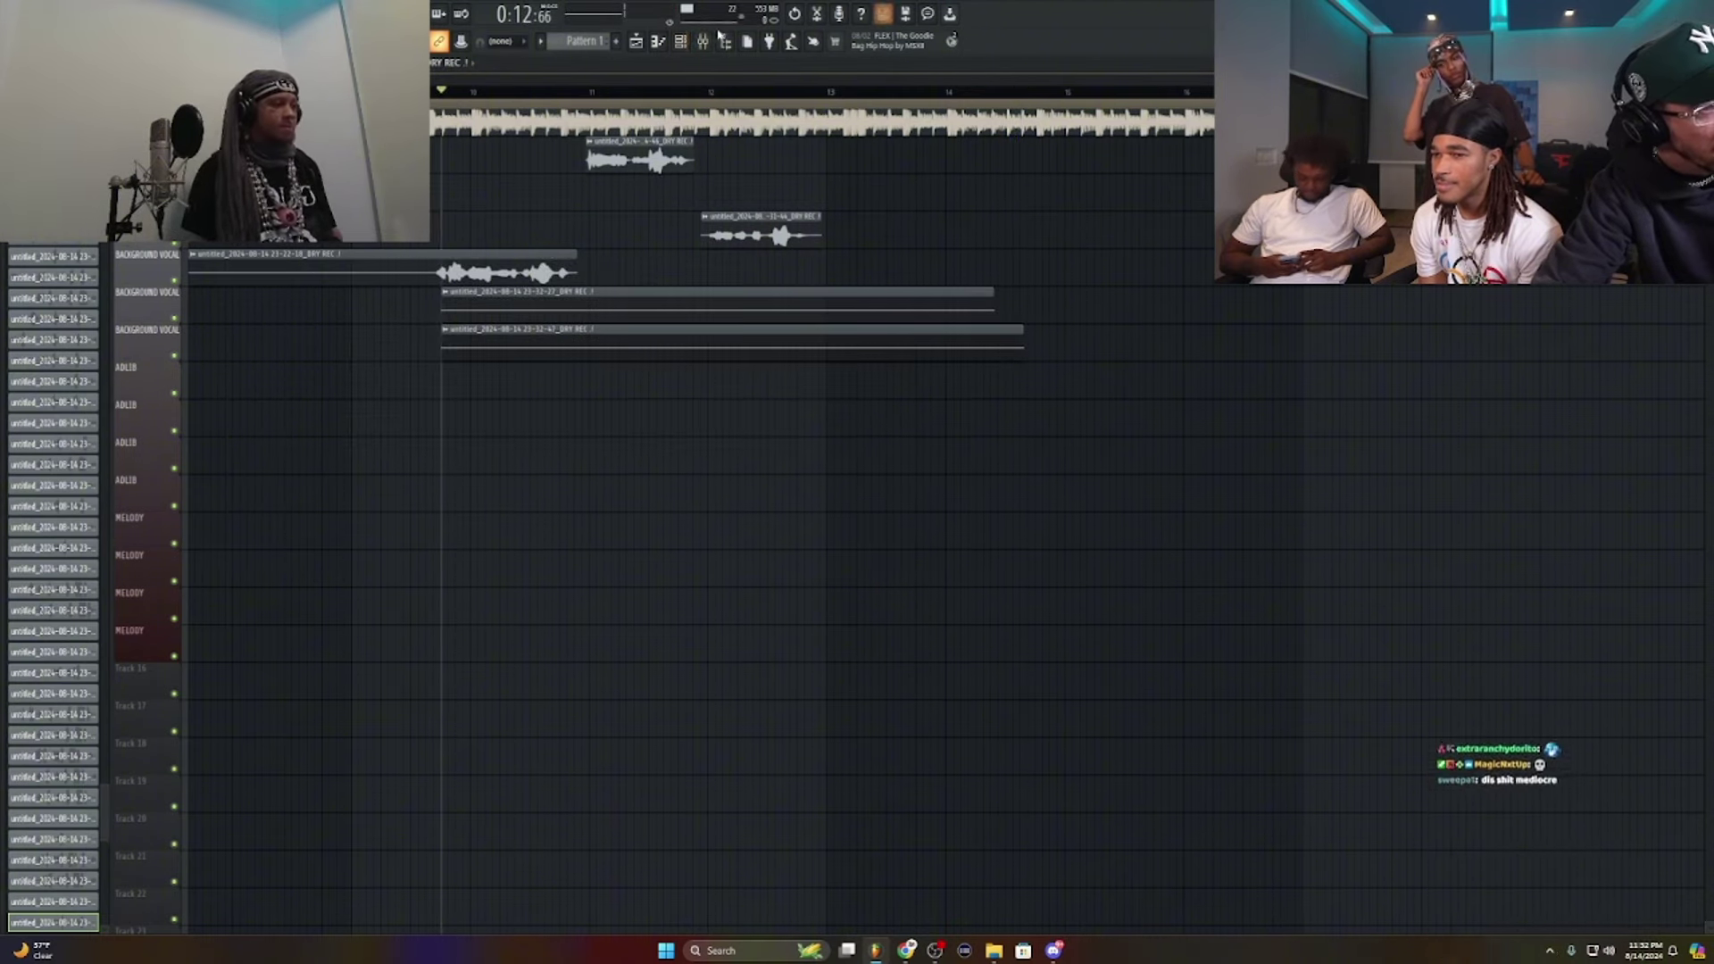
left_click(702, 43)
left_click(972, 435)
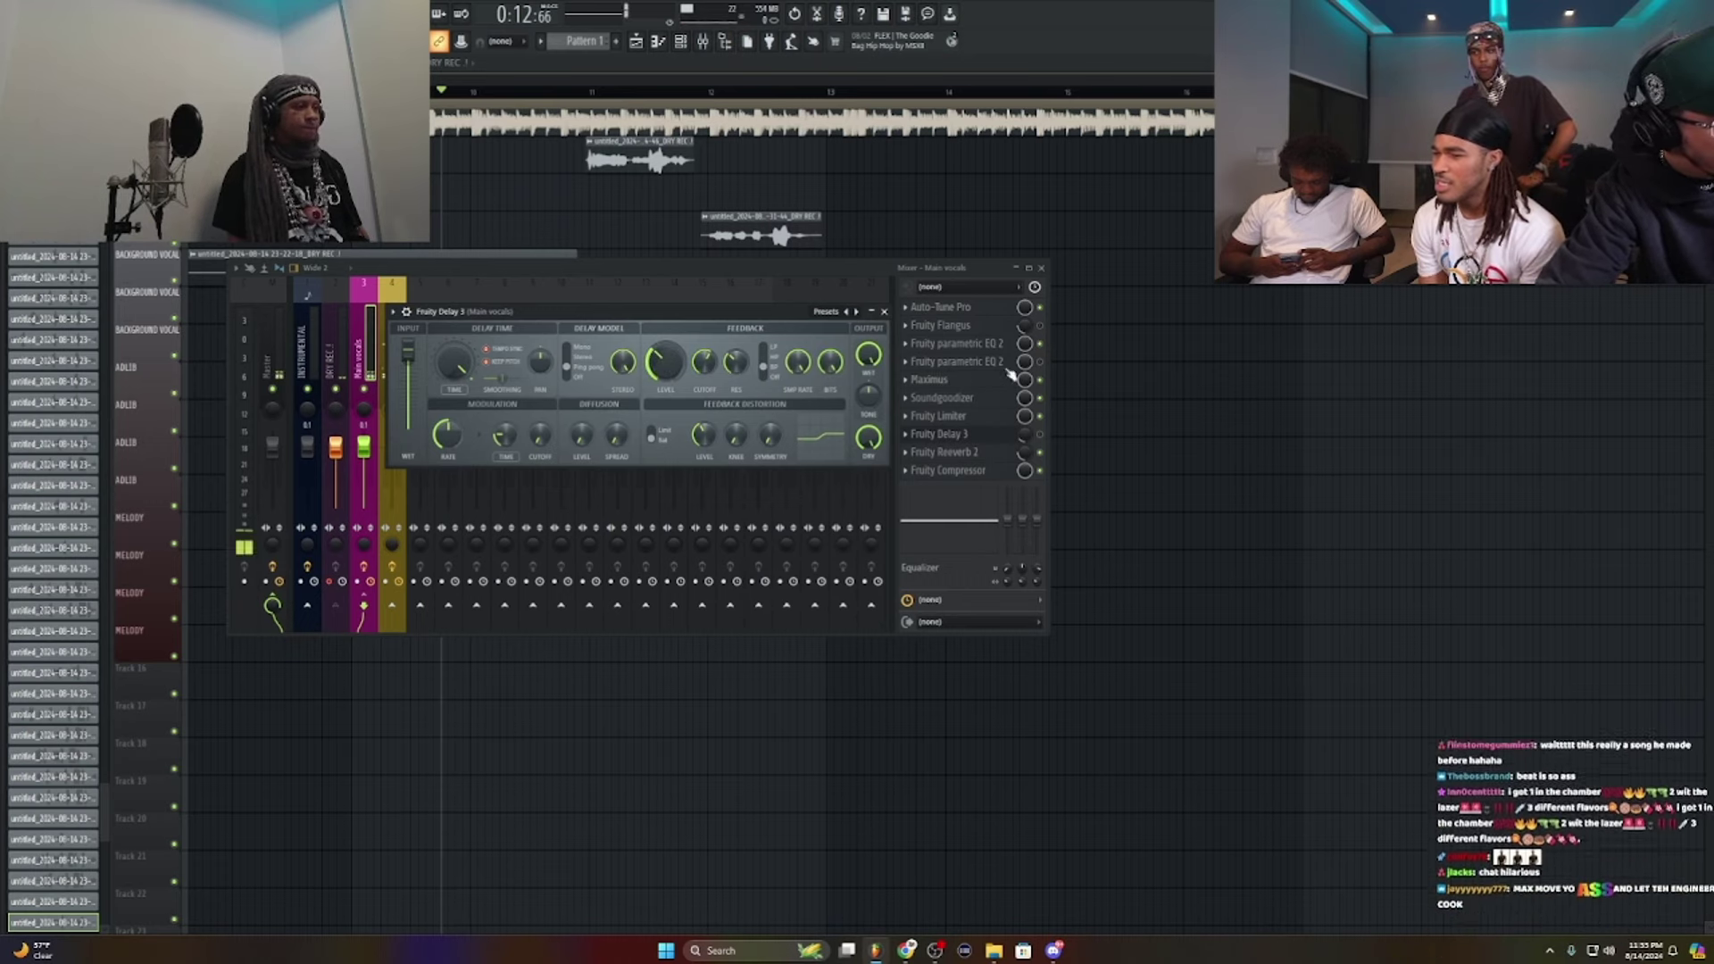
left_click(884, 312)
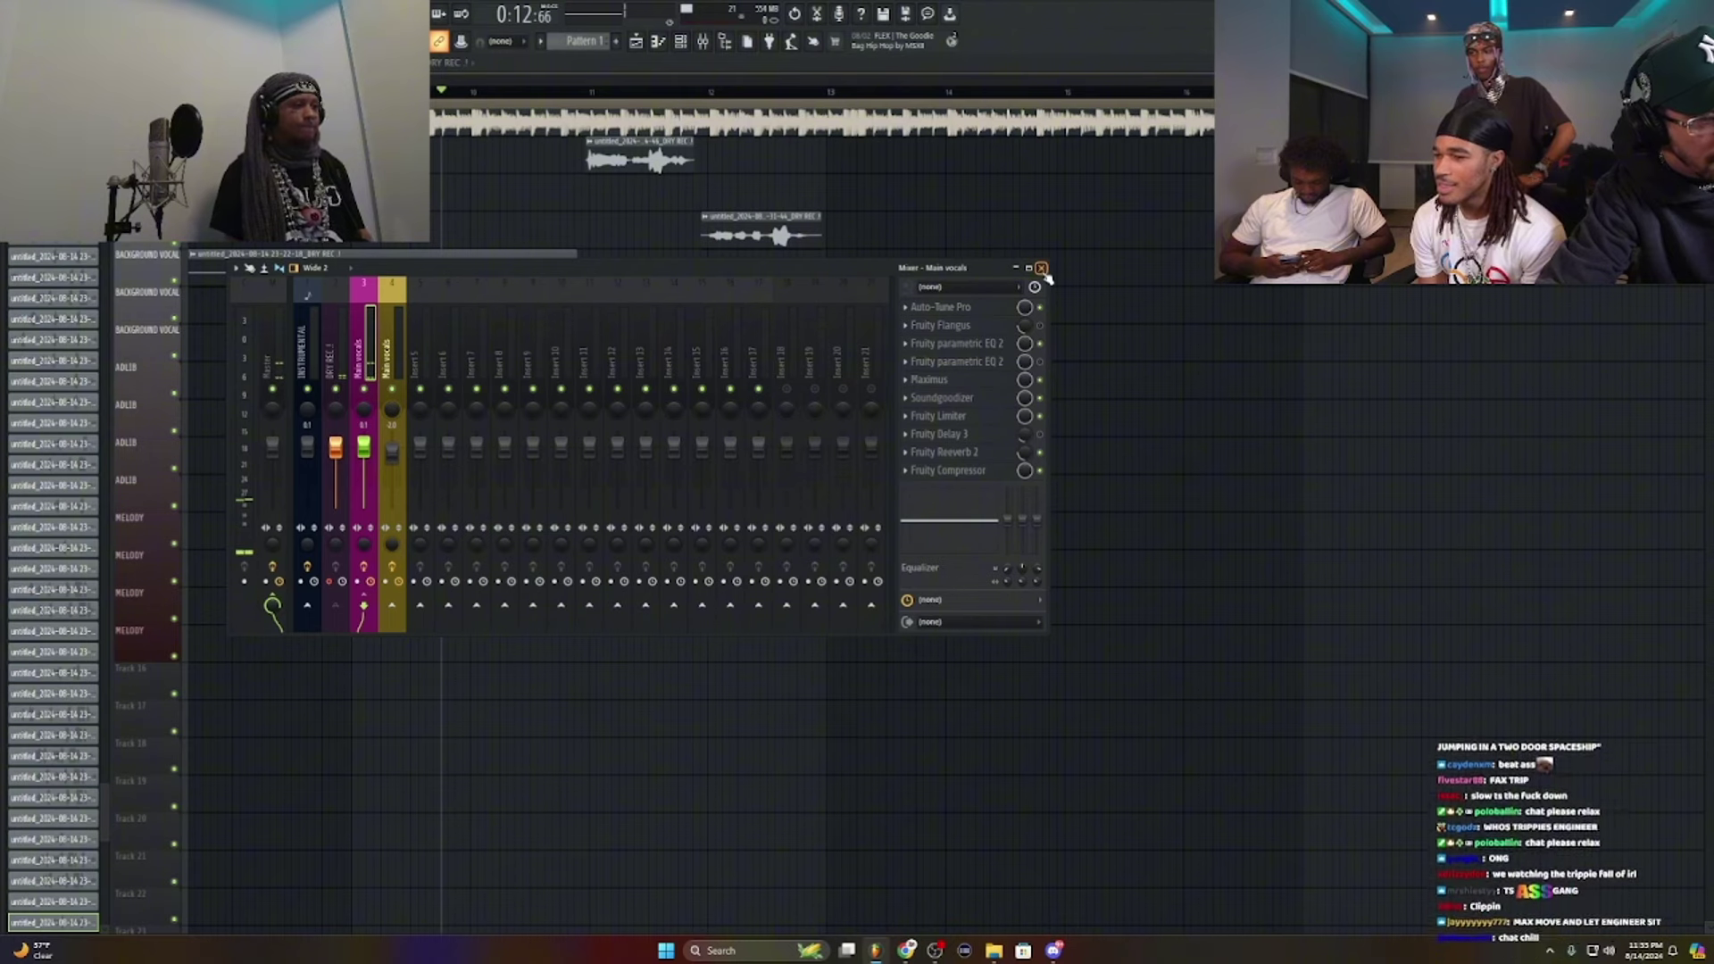
left_click(966, 451)
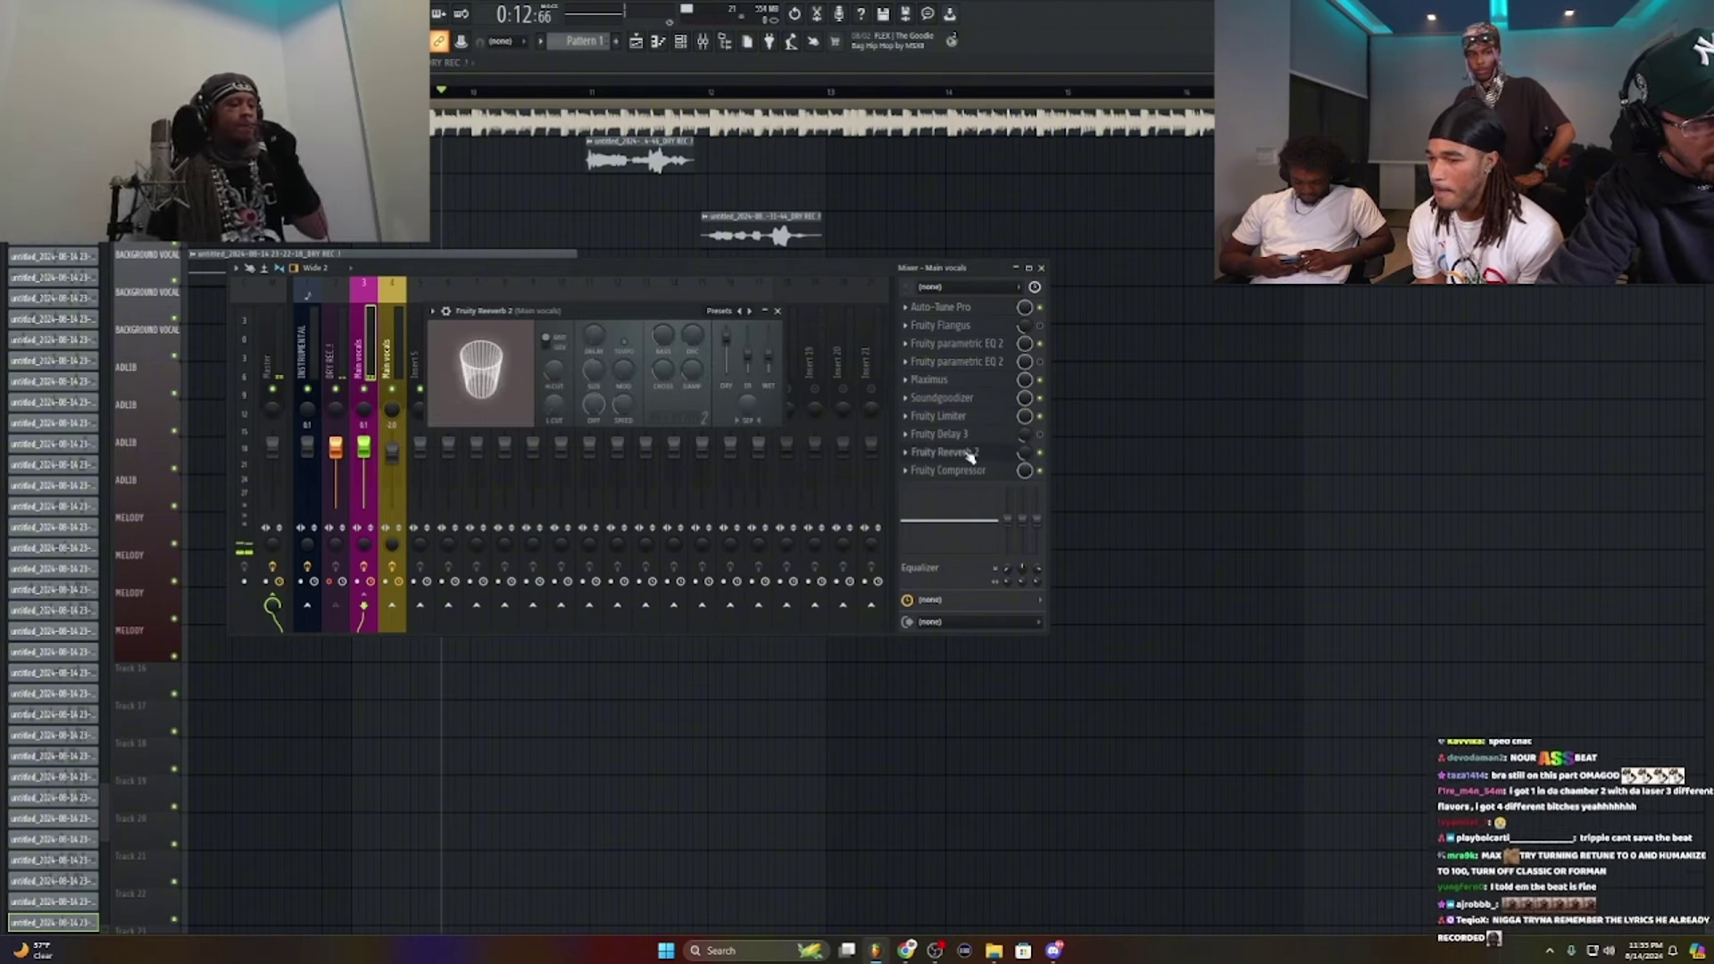
left_click_drag(771, 363, 769, 340)
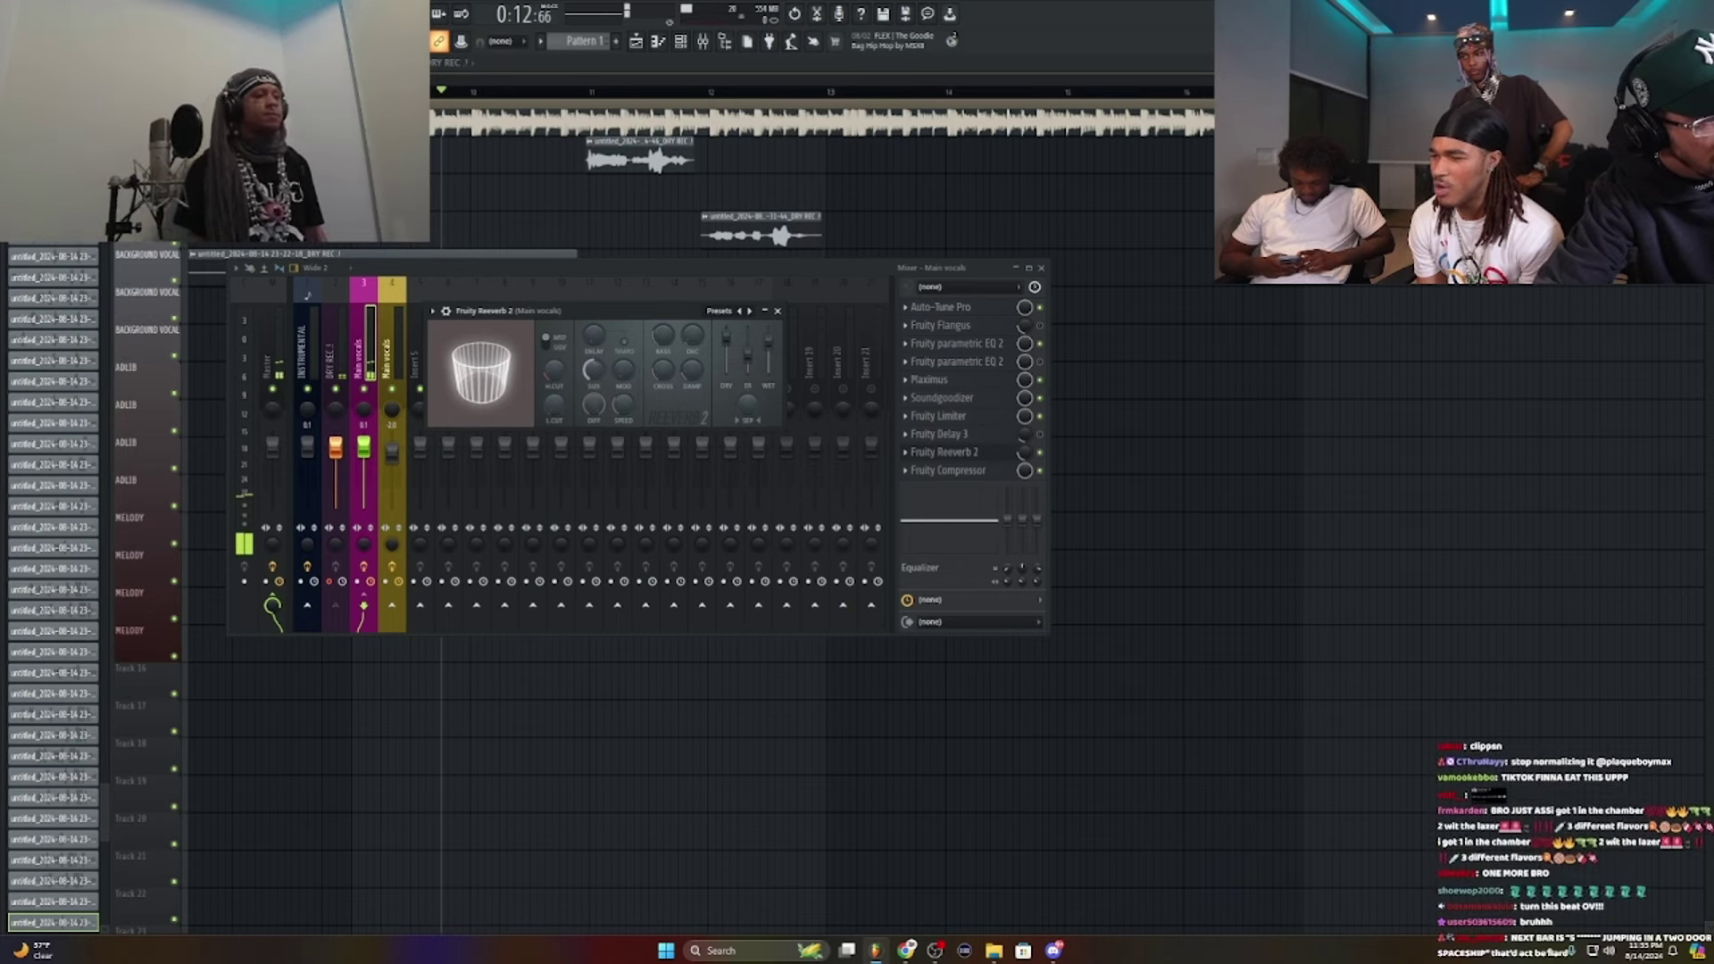
left_click(778, 312)
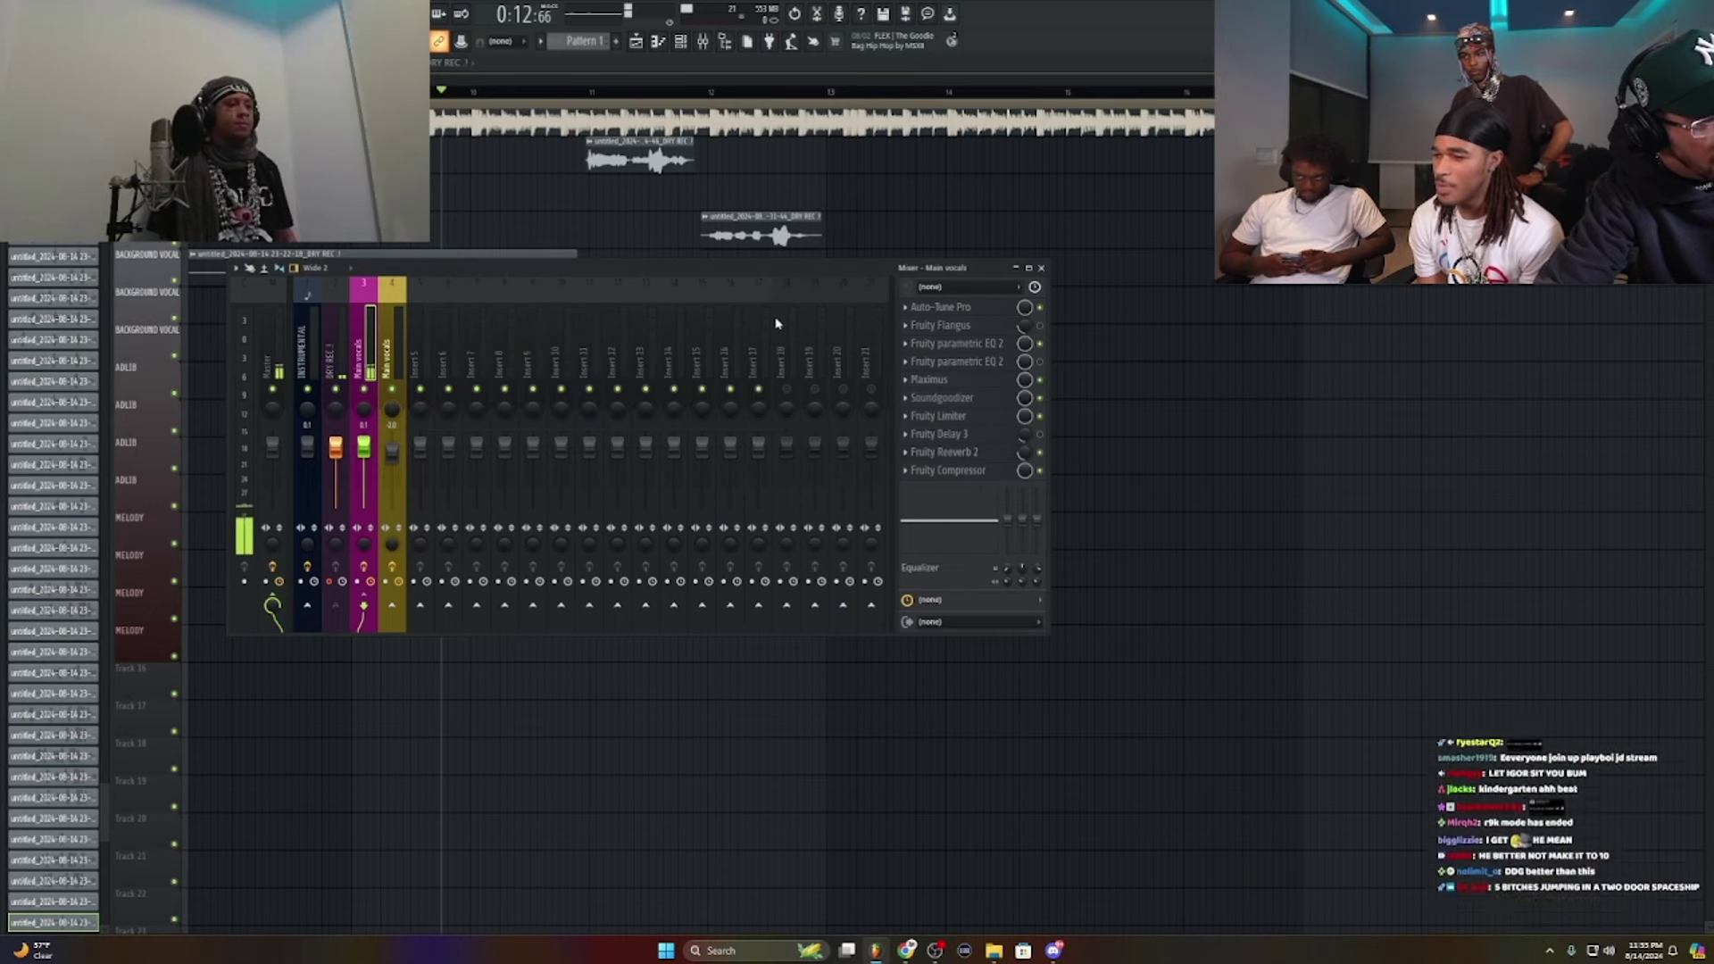
Step: Record another vocal take from the playhead and delete its clip from the playlist
key("space")
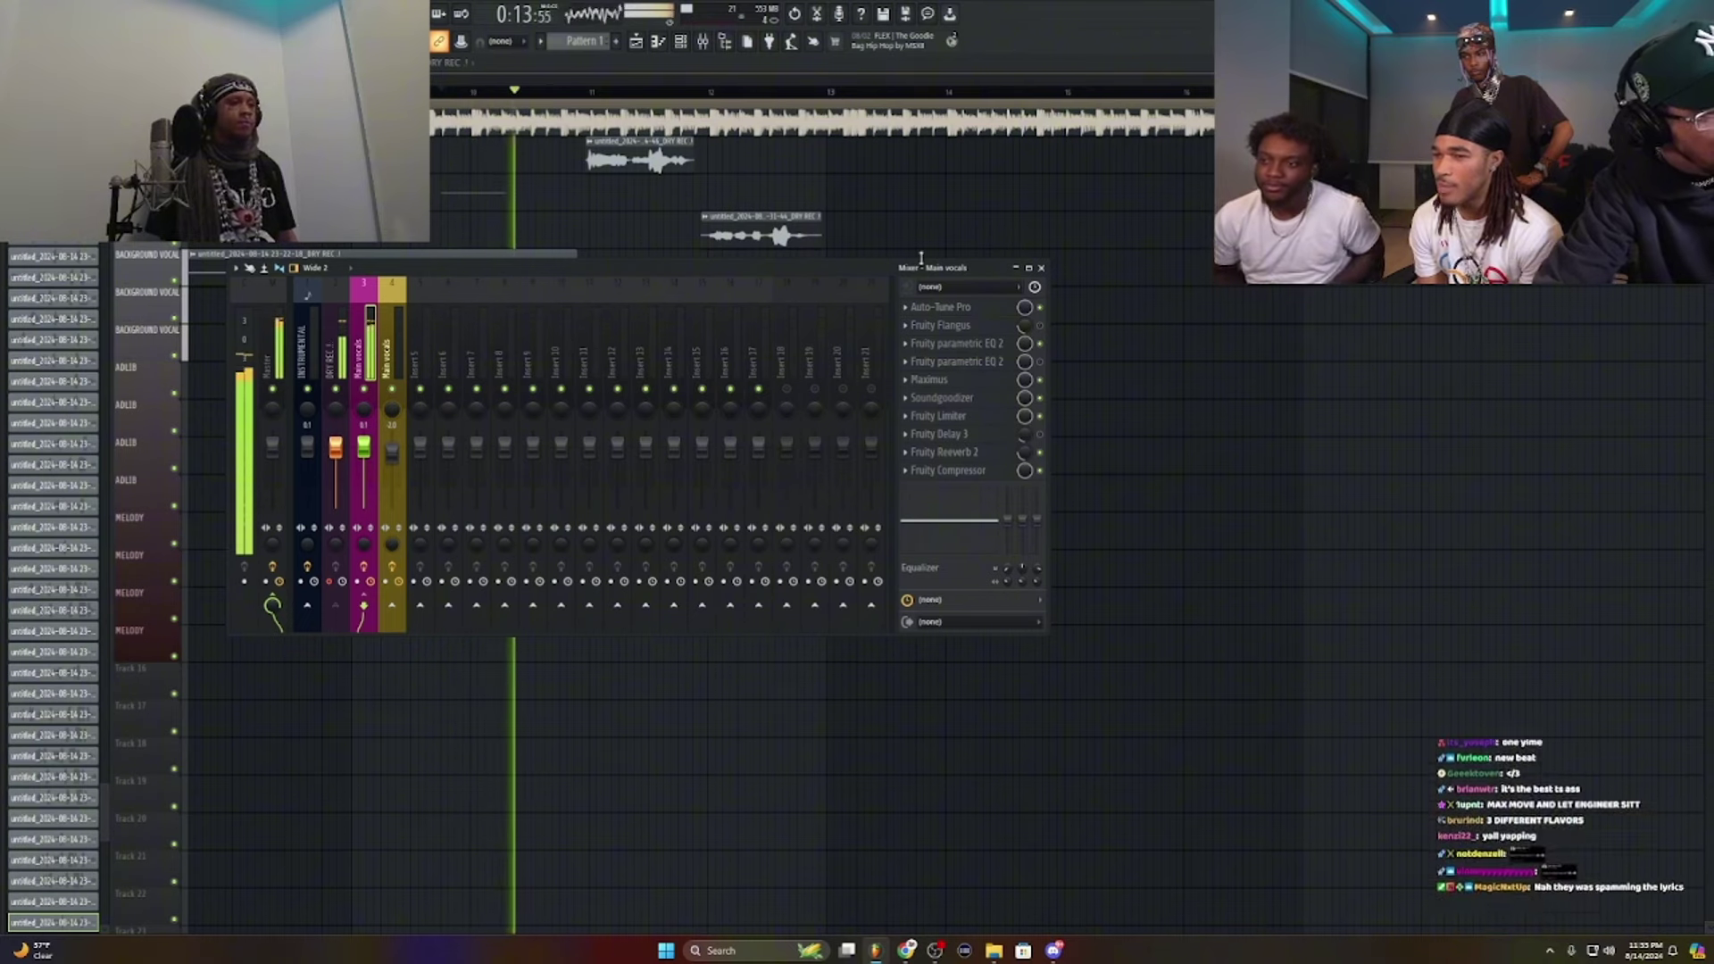
left_click(1041, 268)
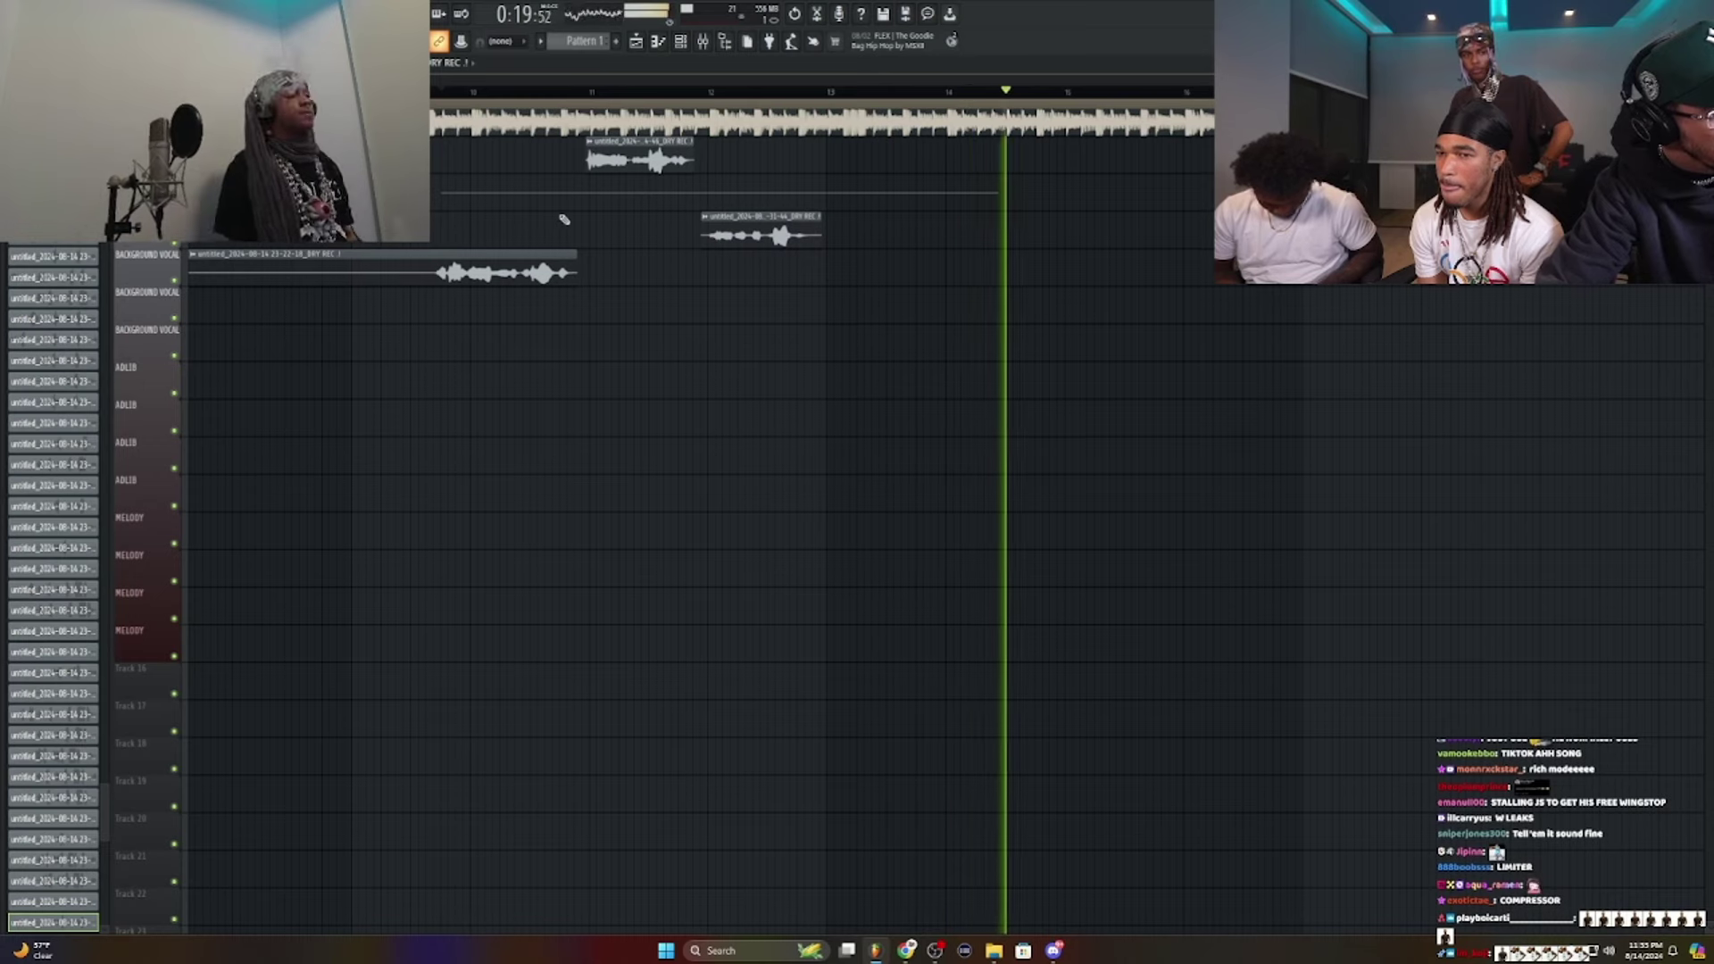
key("space")
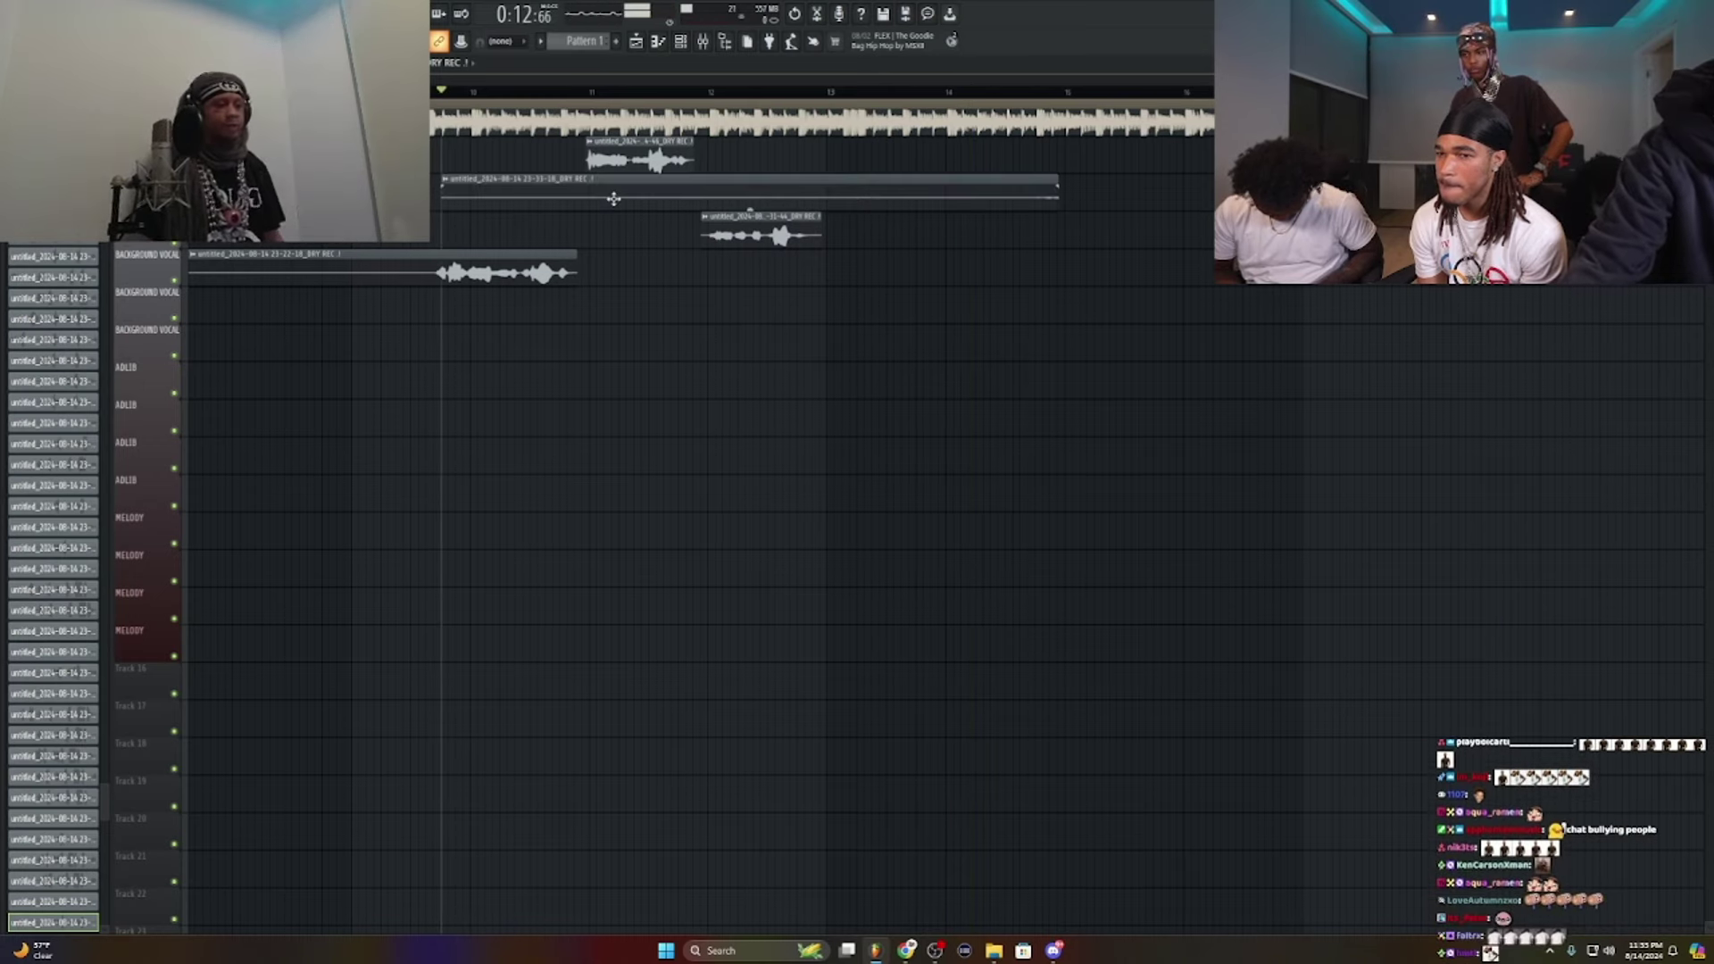
right_click(613, 199)
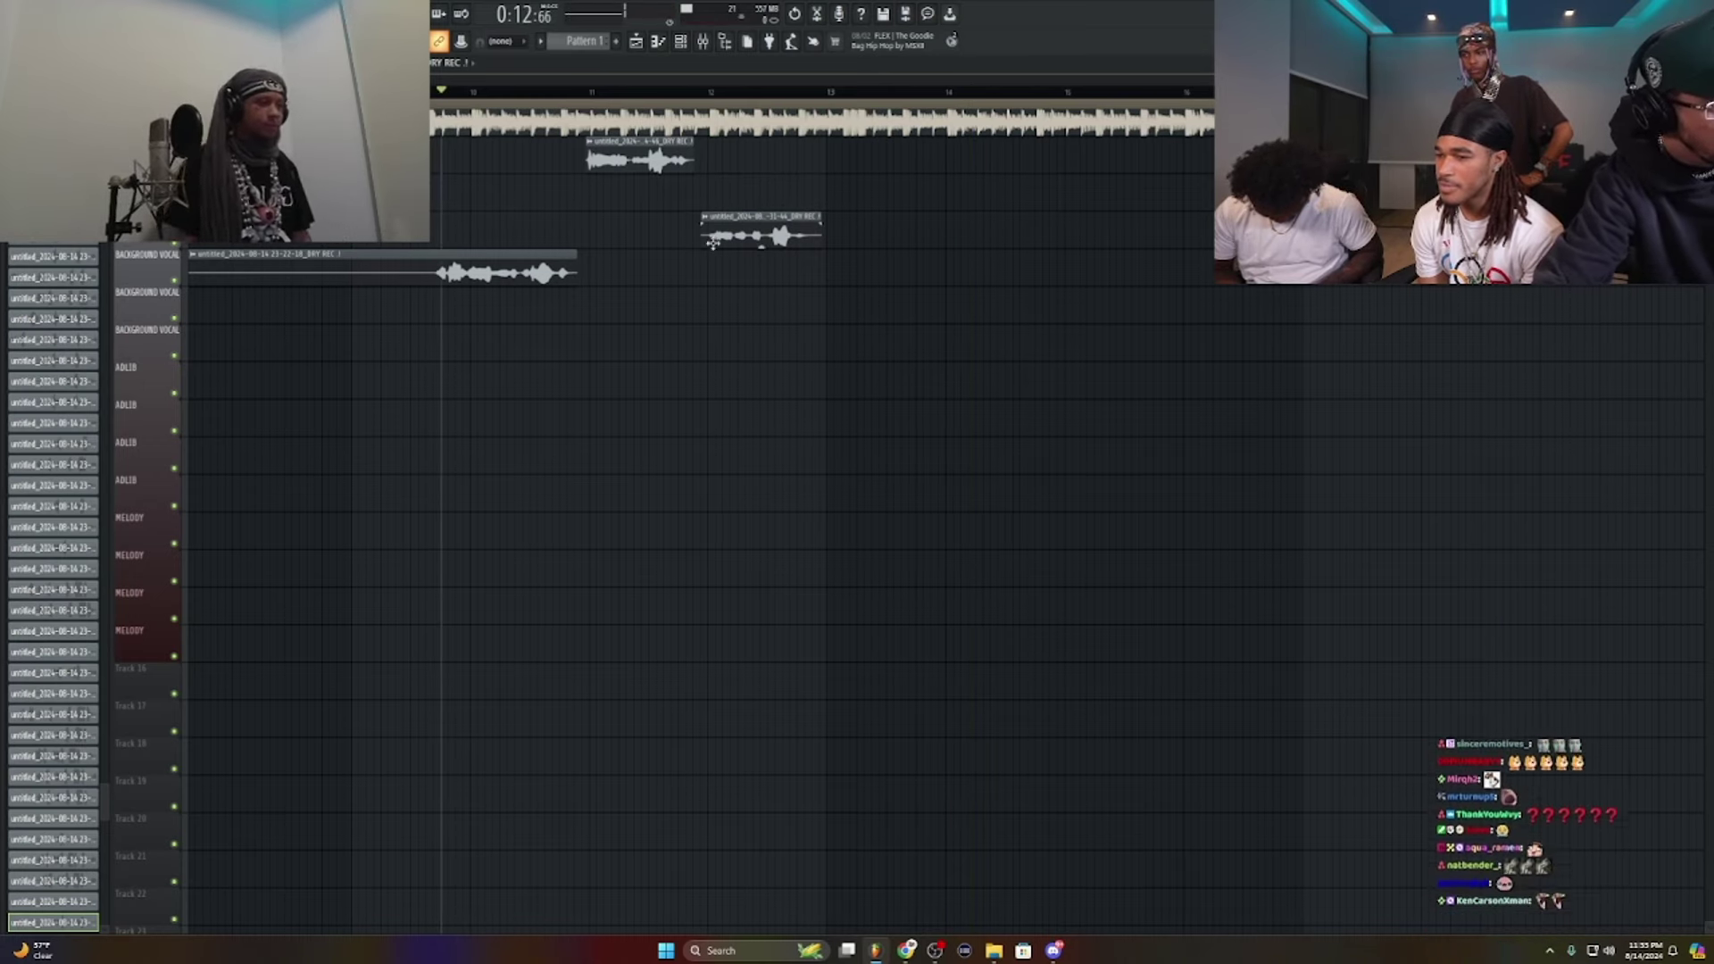
Step: Record a fresh vocal take from the playhead and delete the earlier vocal clip between bars 12 and 13
key("space")
right_click(775, 238)
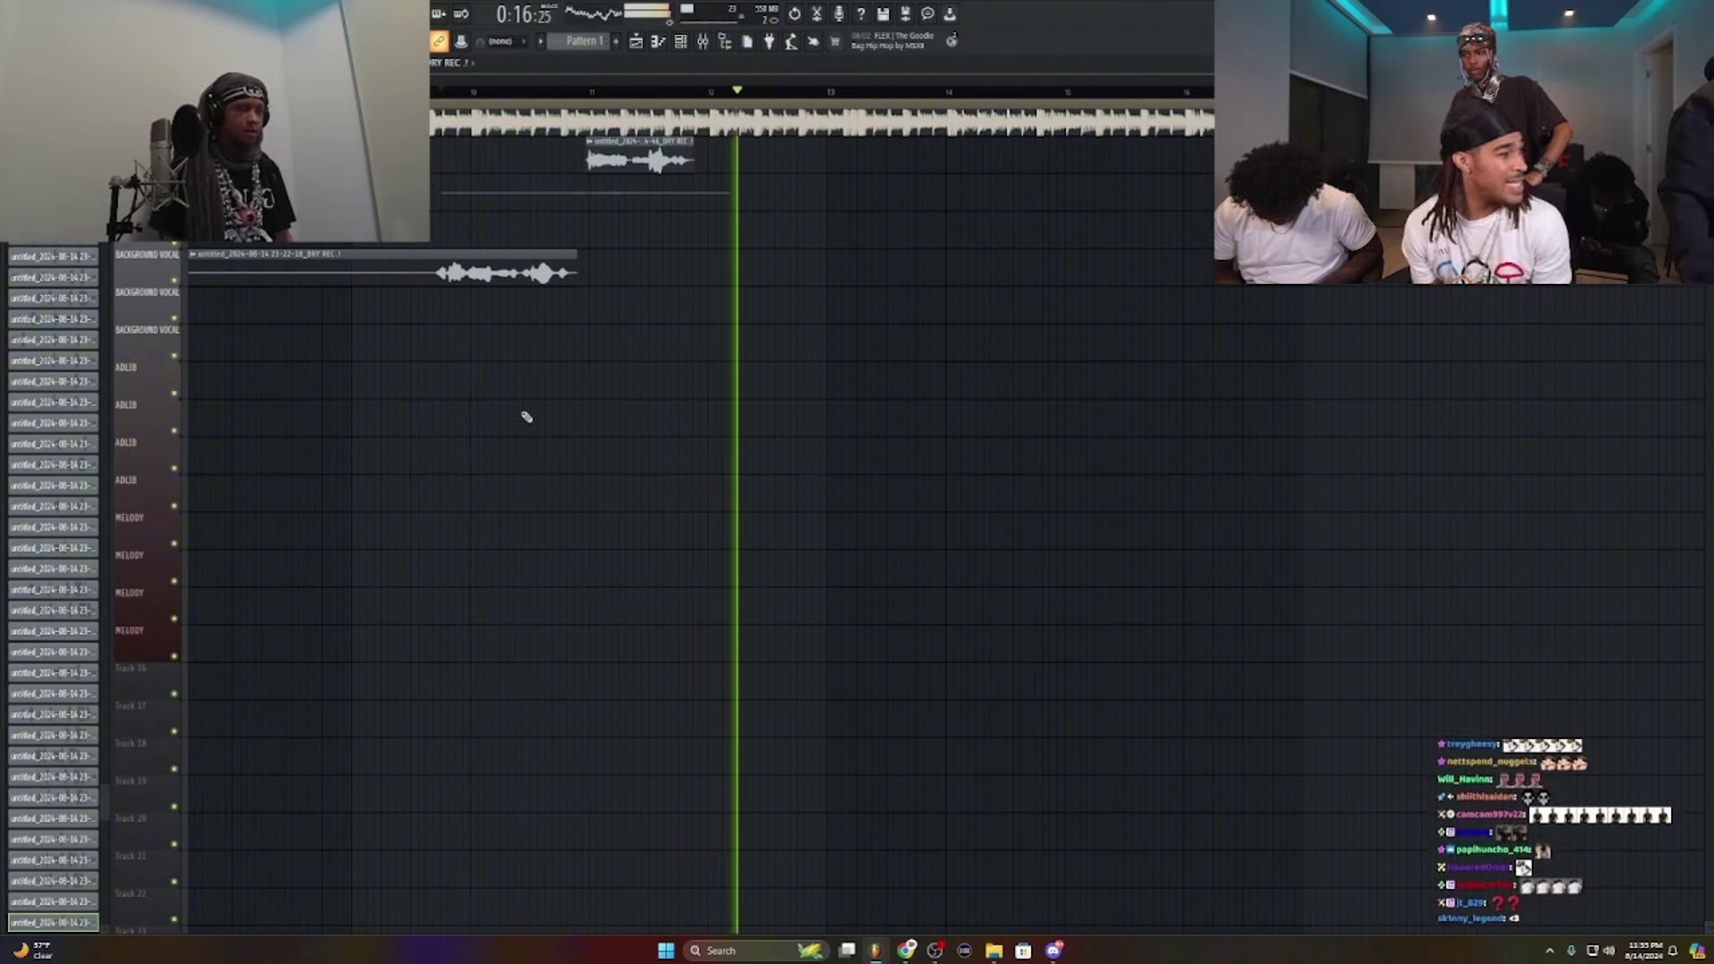
key("space")
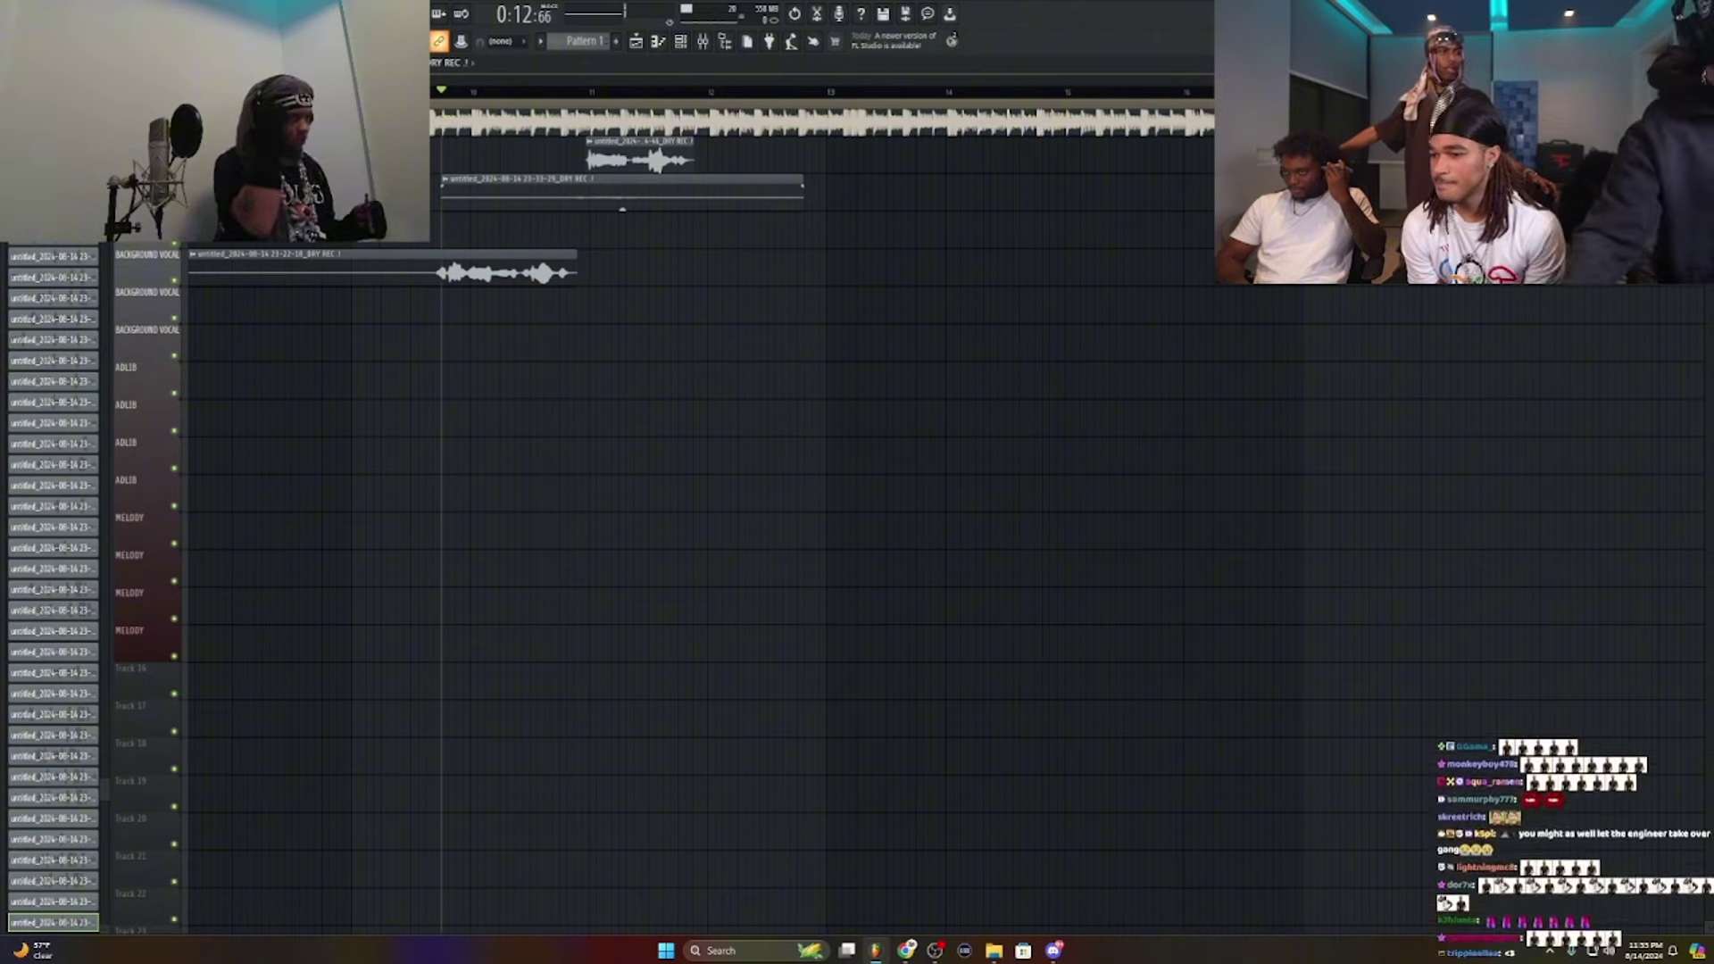
Step: Restore the playlist and mixer from their maximized size so both windows show together
key("Return")
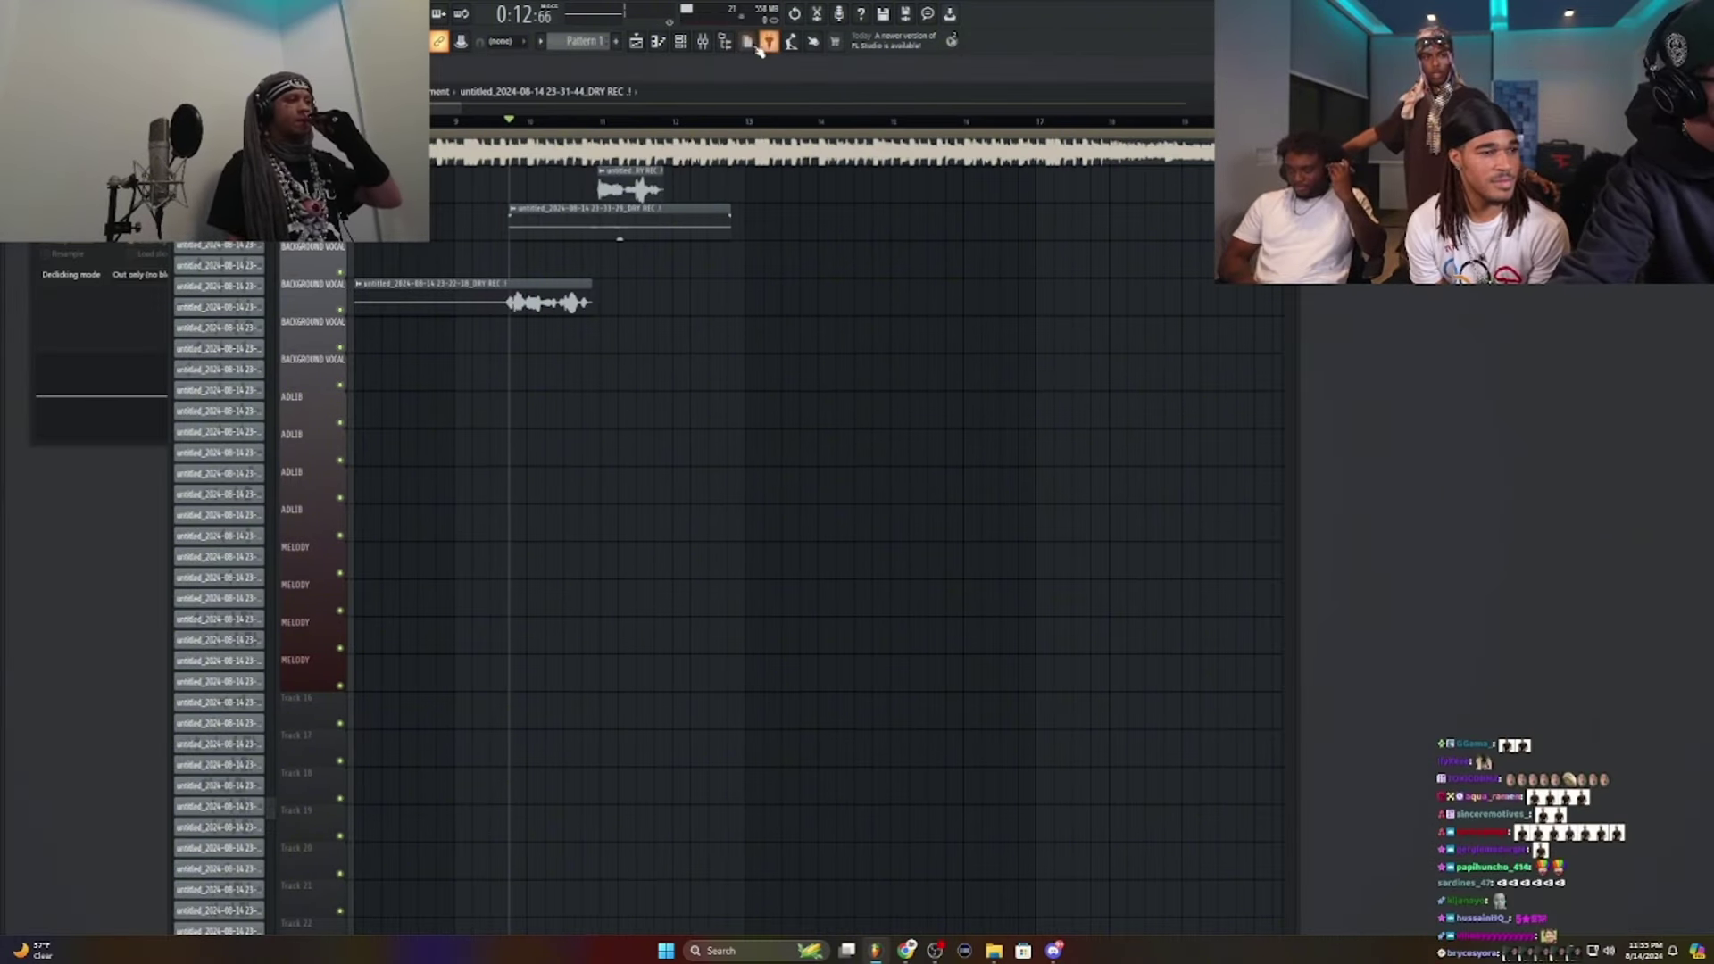
left_click(689, 45)
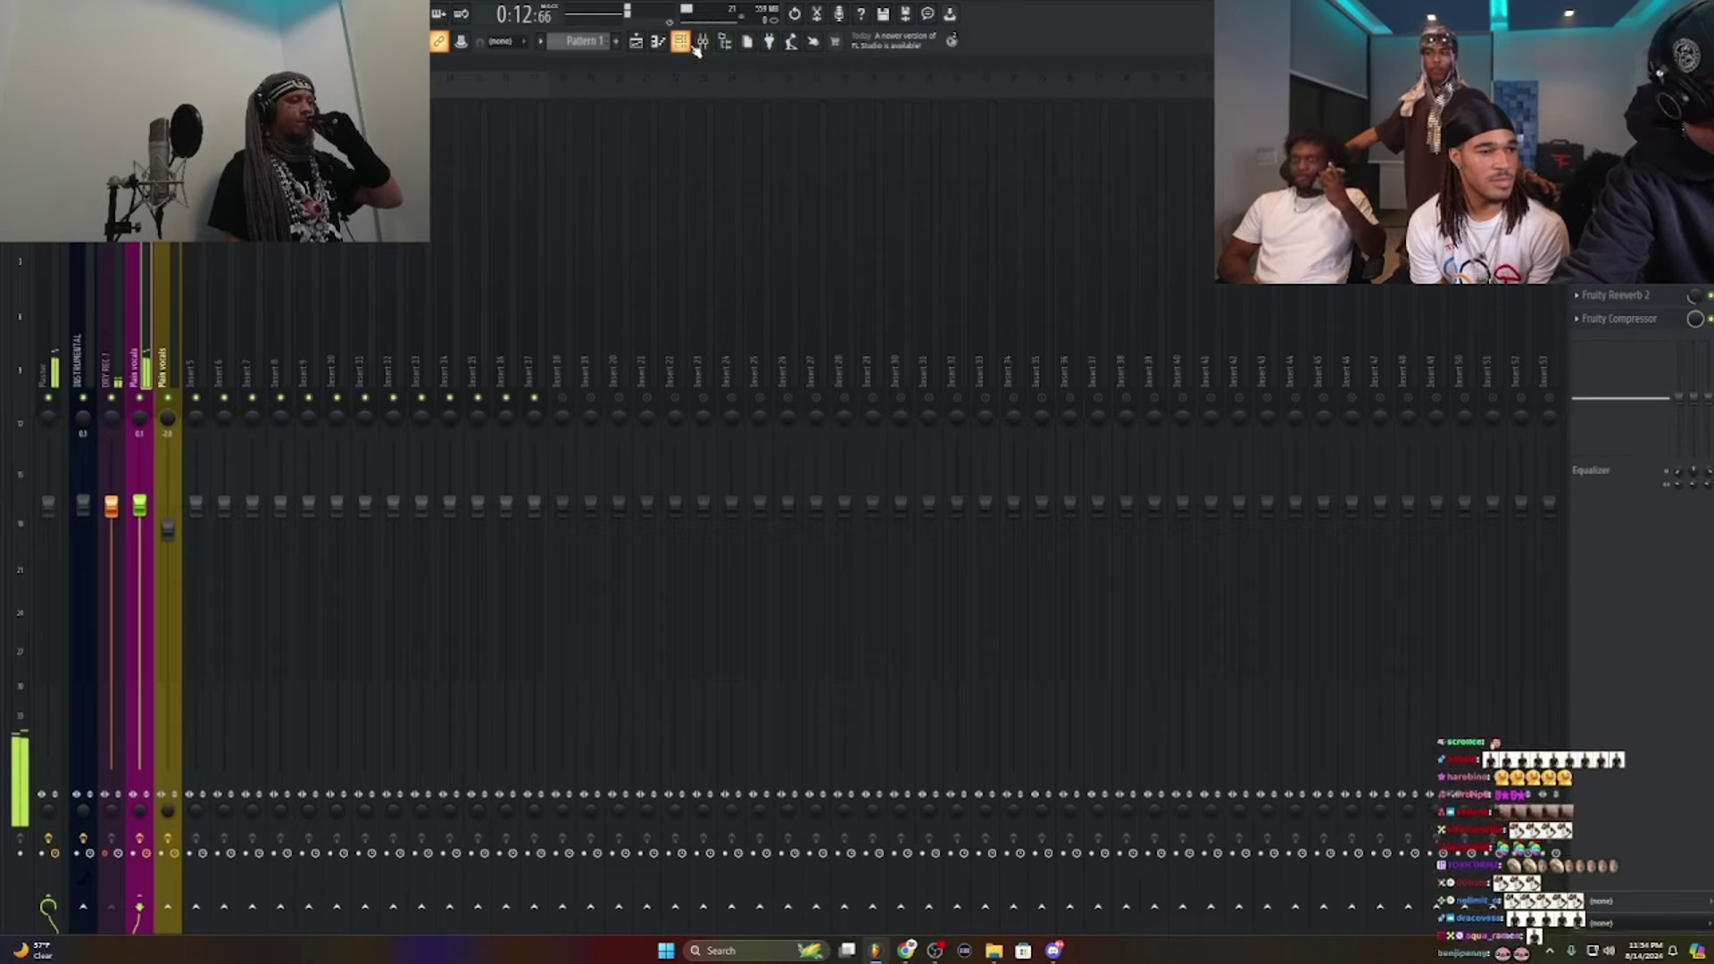
left_click(690, 45)
left_click(690, 45)
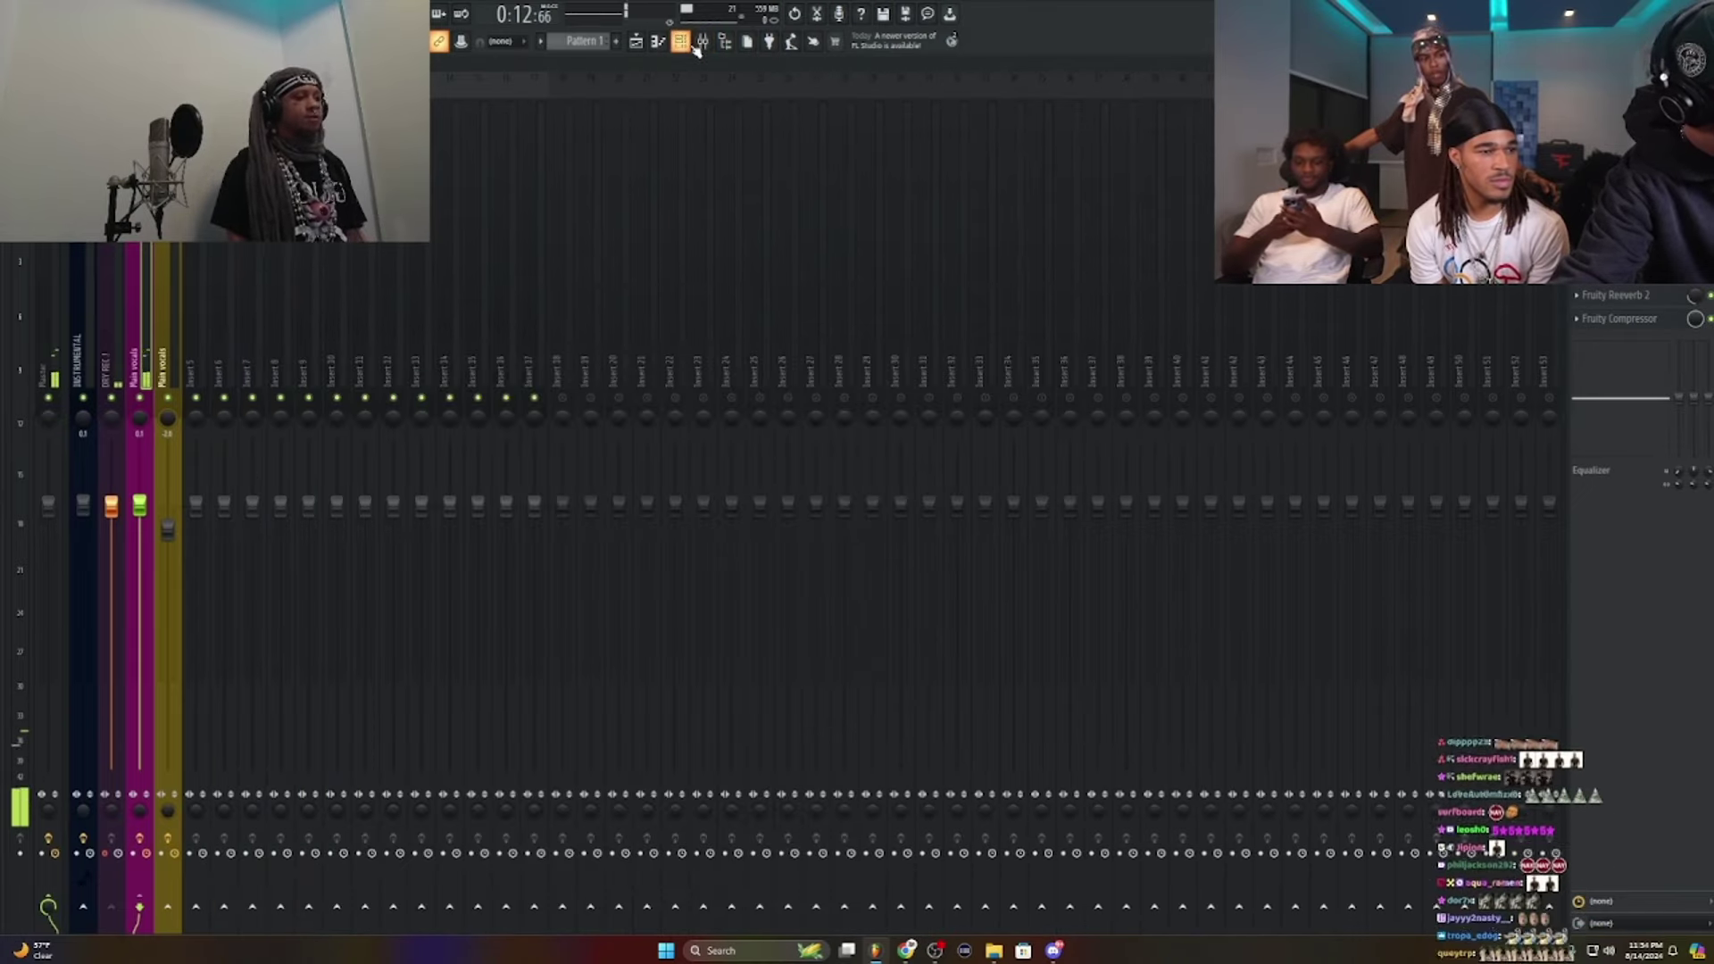
left_click(690, 45)
left_click(690, 44)
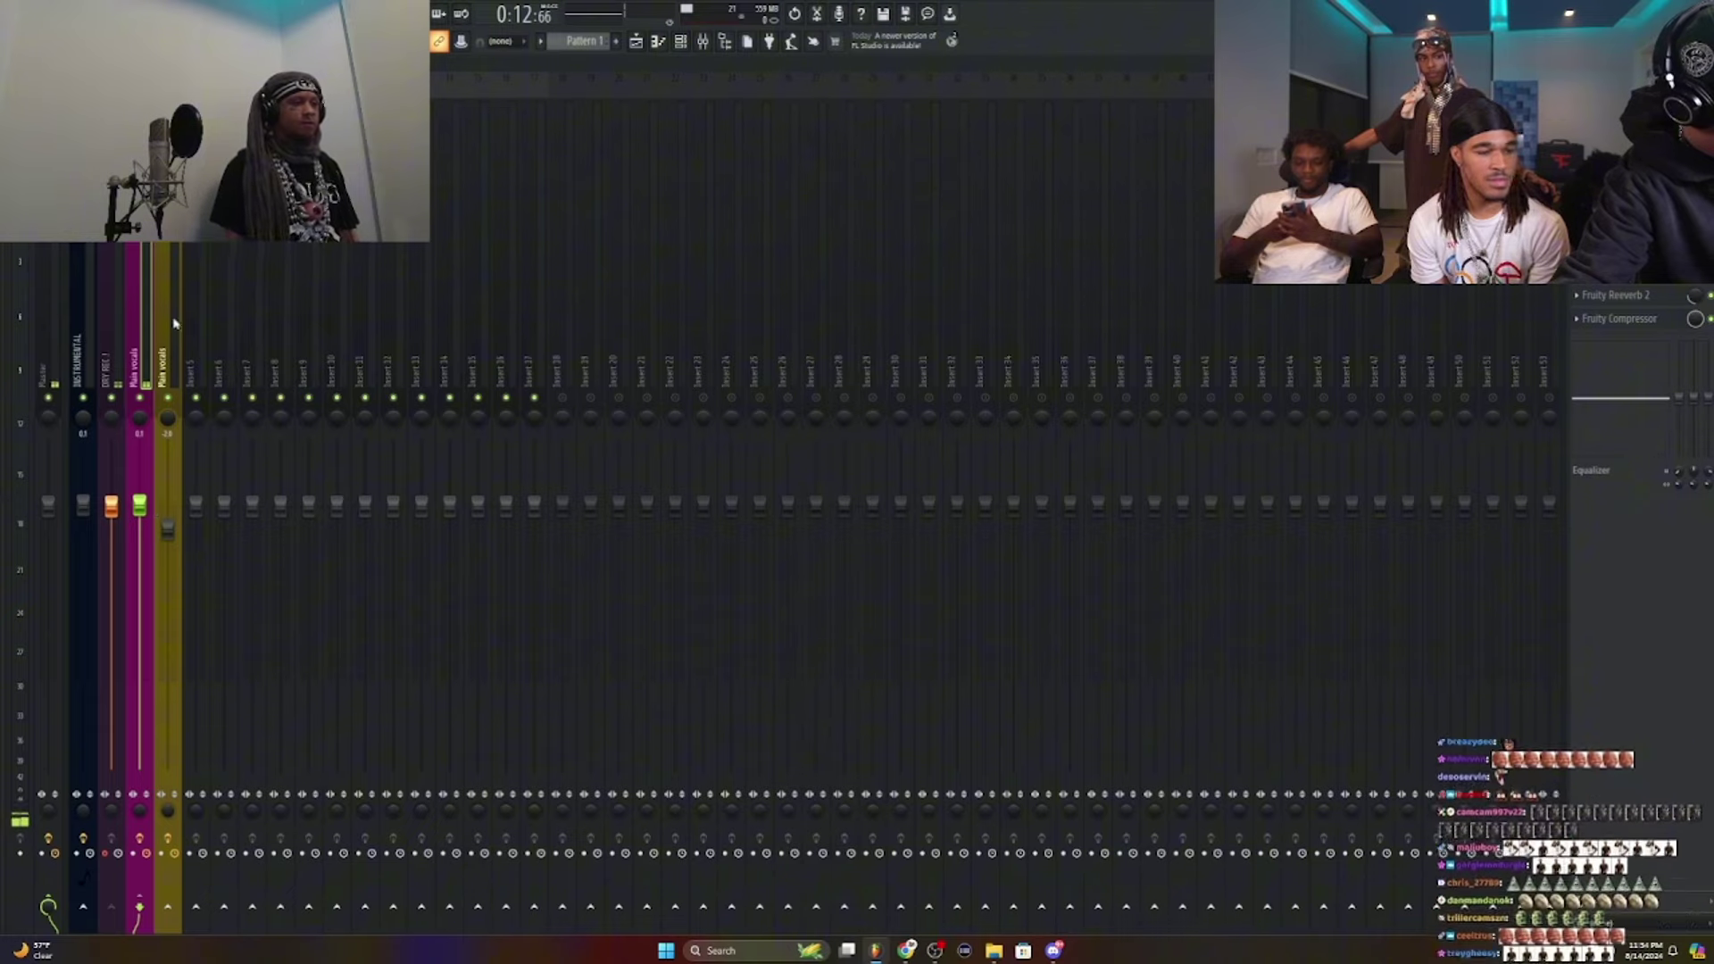
key("Return")
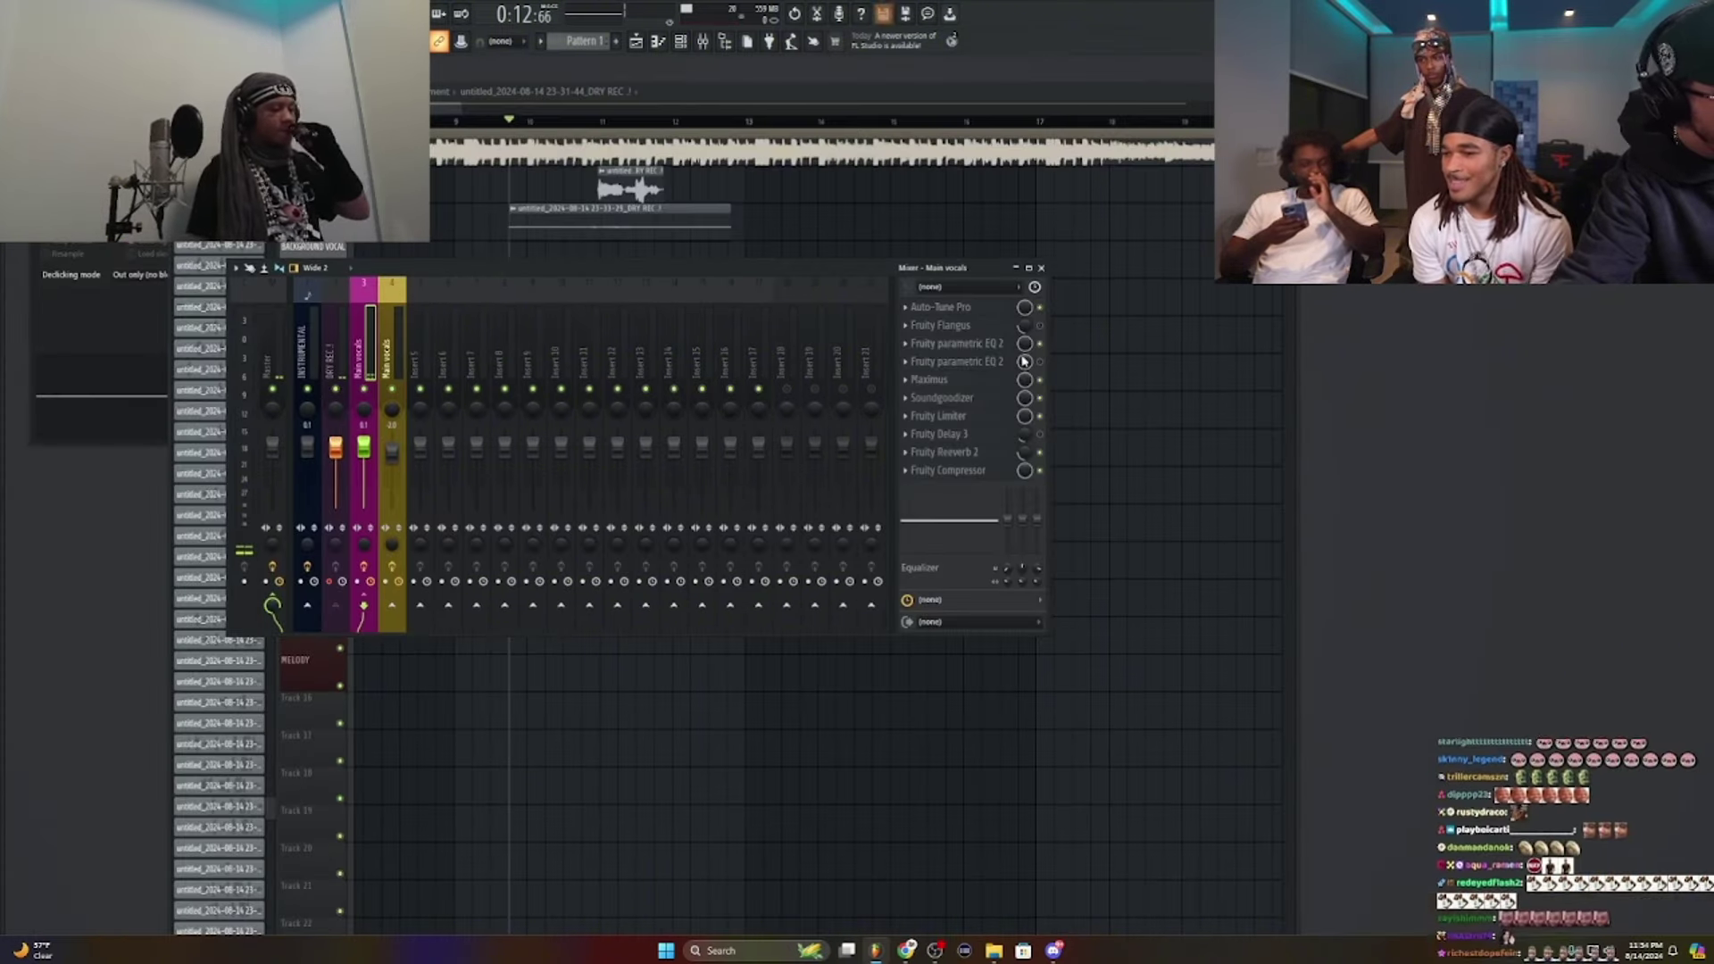
Step: Check Fruity Delay 3 and Fruity Flangus on the magenta Main vocals track and raise a high-frequency band in Fruity parametric EQ 2
left_click(963, 434)
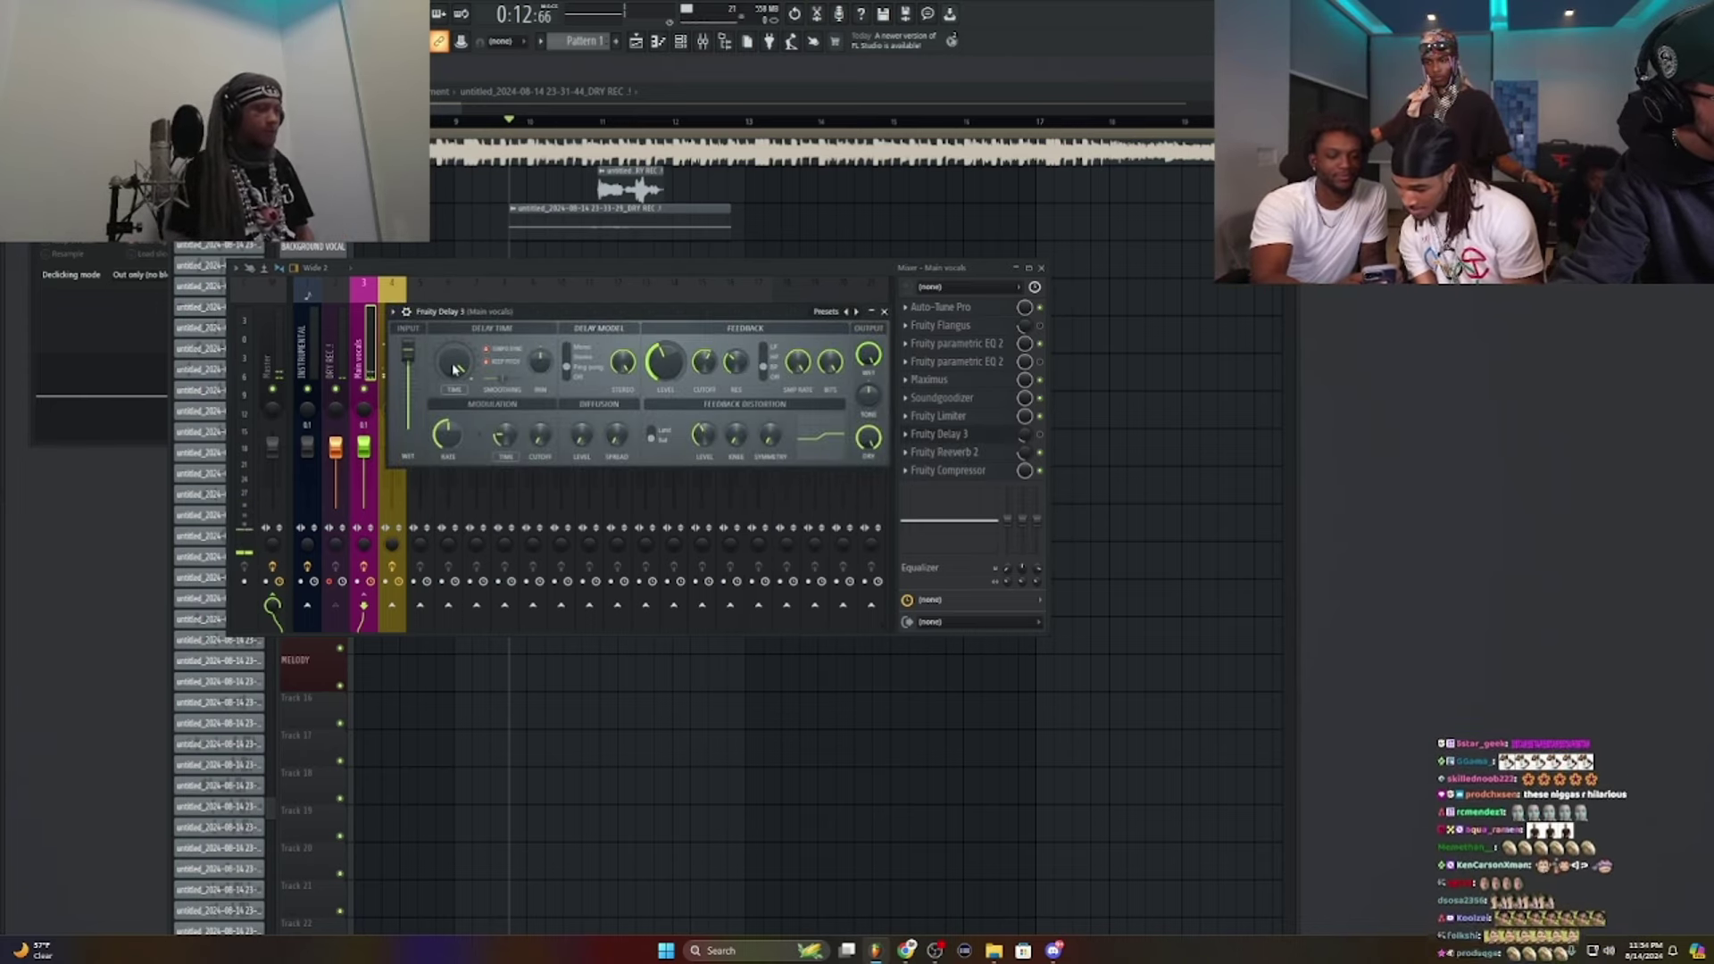
left_click(884, 312)
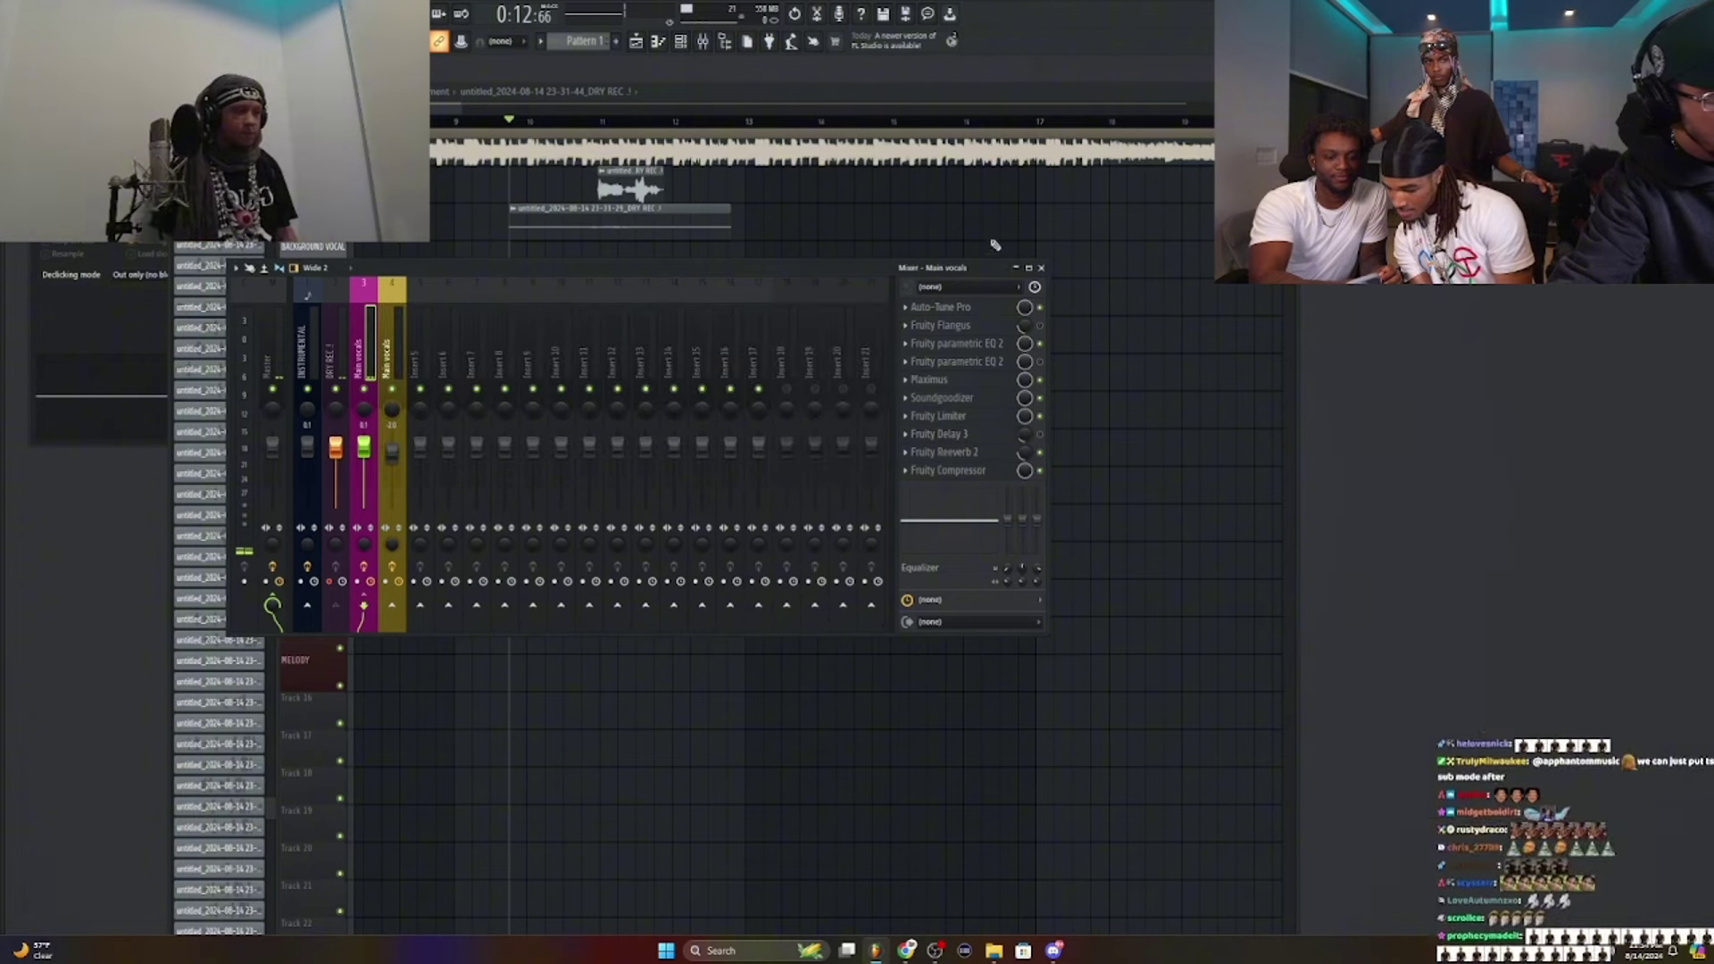
left_click(953, 327)
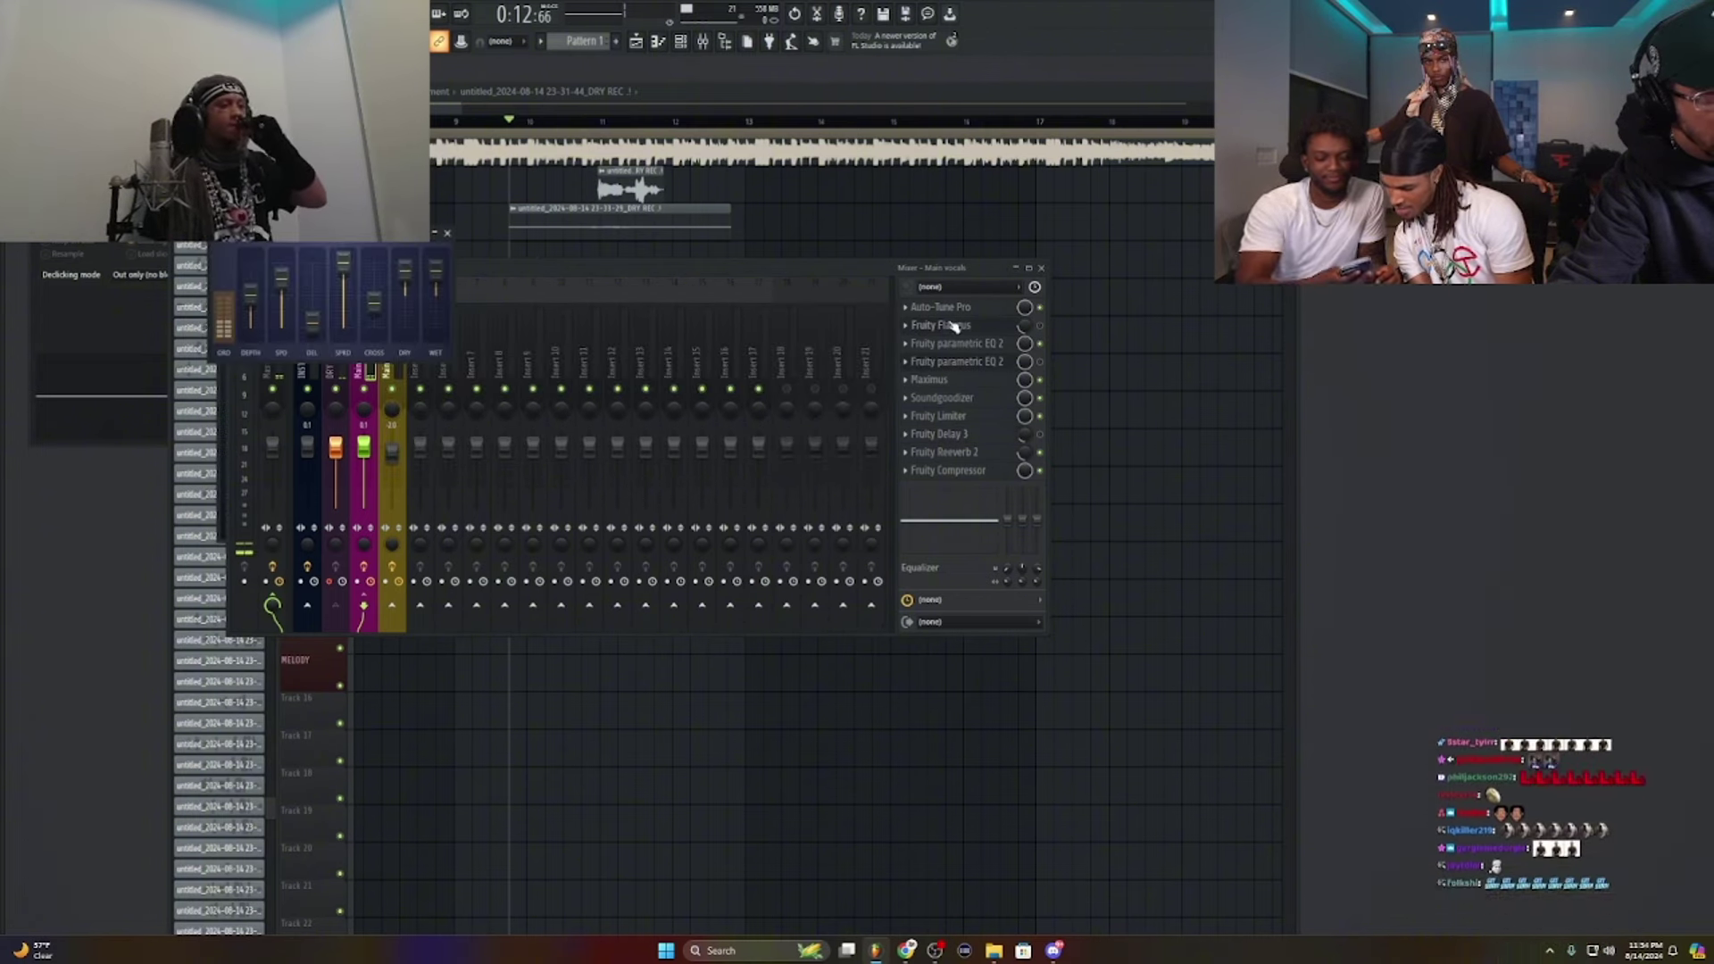
left_click(959, 348)
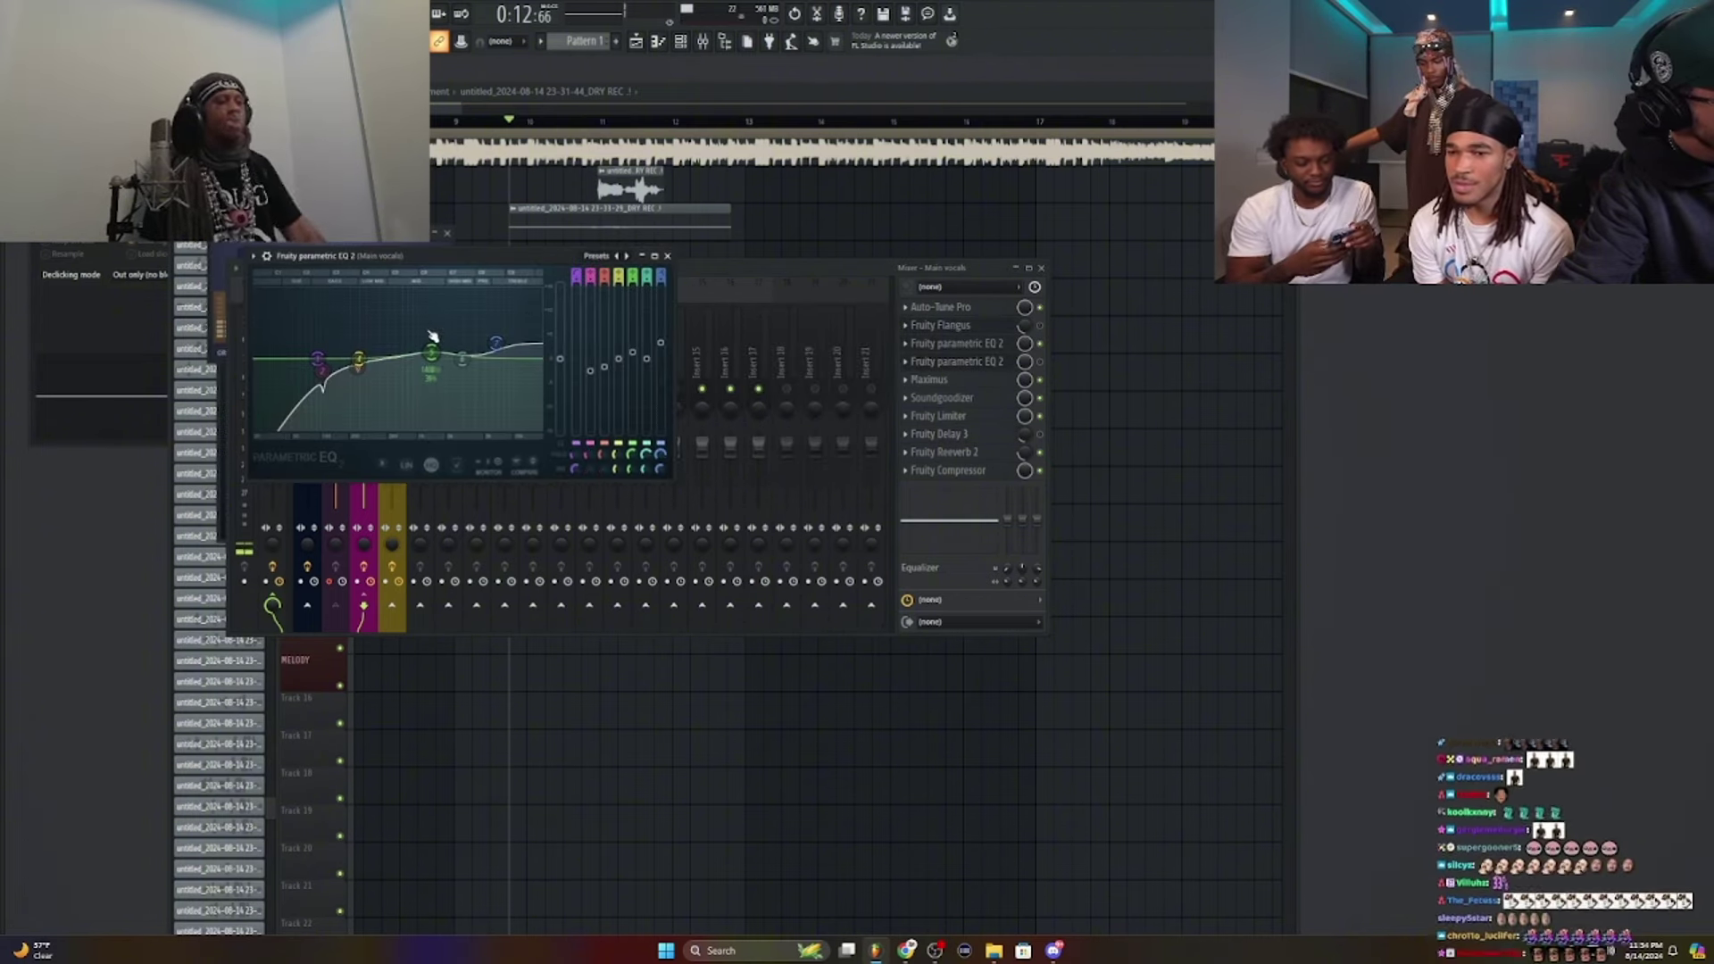
left_click_drag(462, 359, 499, 338)
left_click(667, 256)
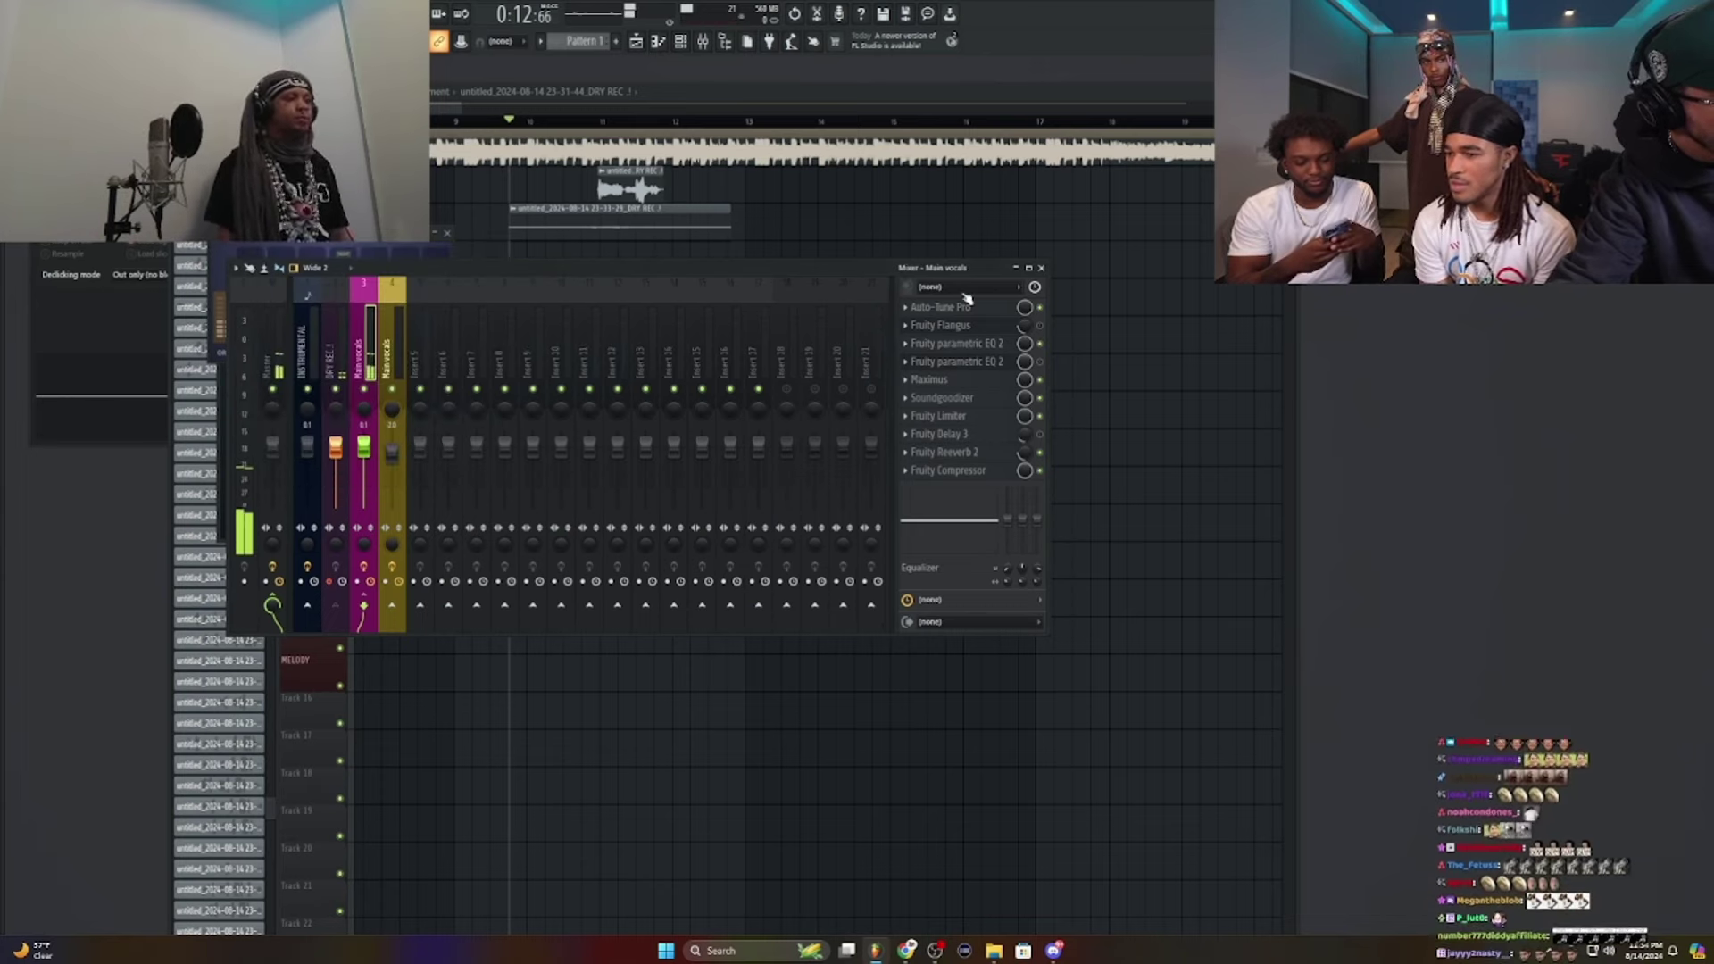
Step: Close the mixer and delete the nearly silent vocal clip between bars 10 and 13 from the playlist
left_click(1040, 267)
left_click(575, 225)
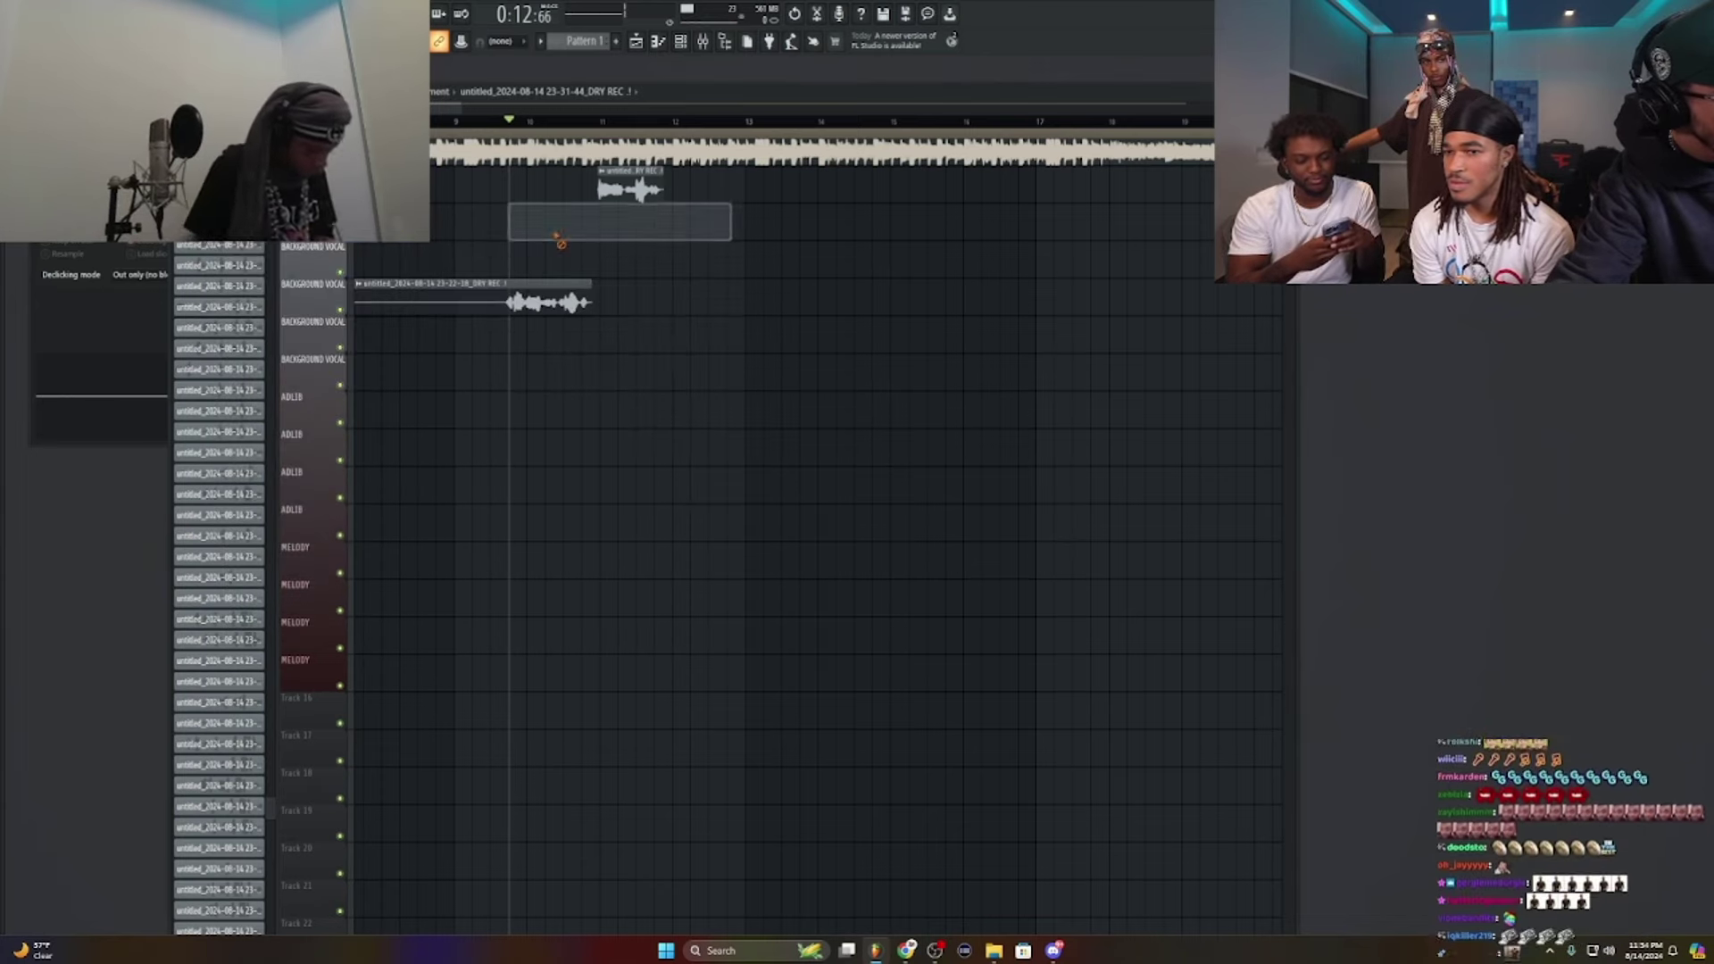
right_click(575, 225)
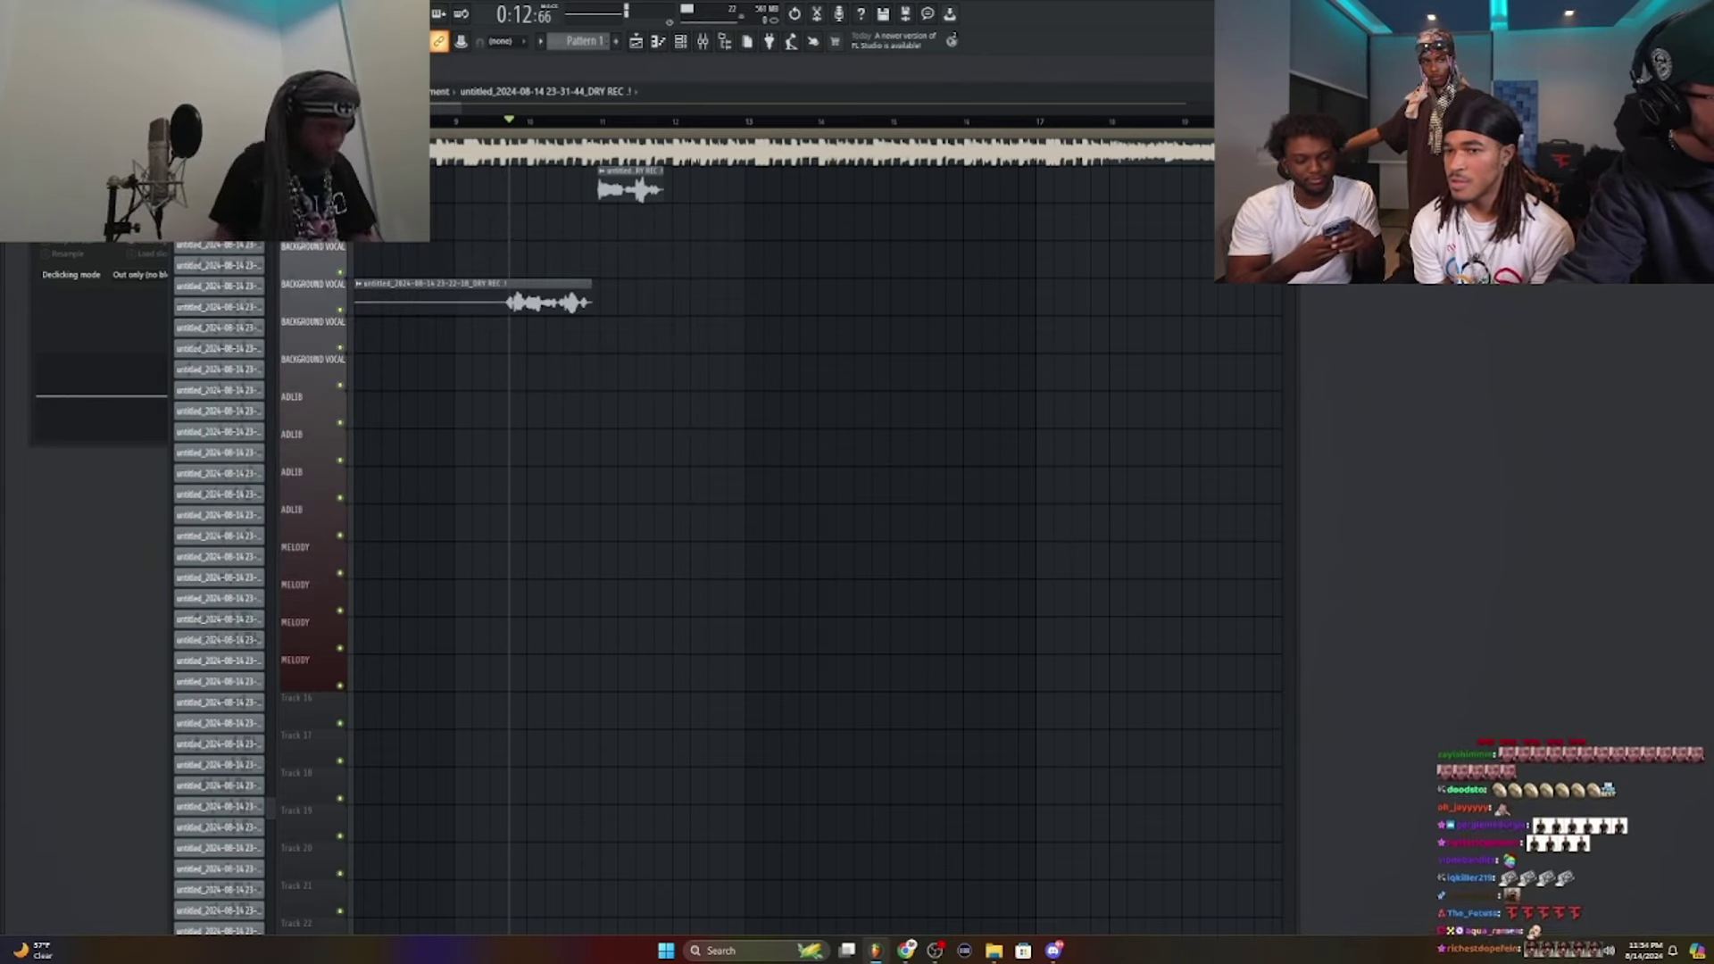
Step: Move the playhead back to bar 9, clear the clip selection and maximize the playlist
left_click(457, 124)
left_click(453, 121, "ctrl")
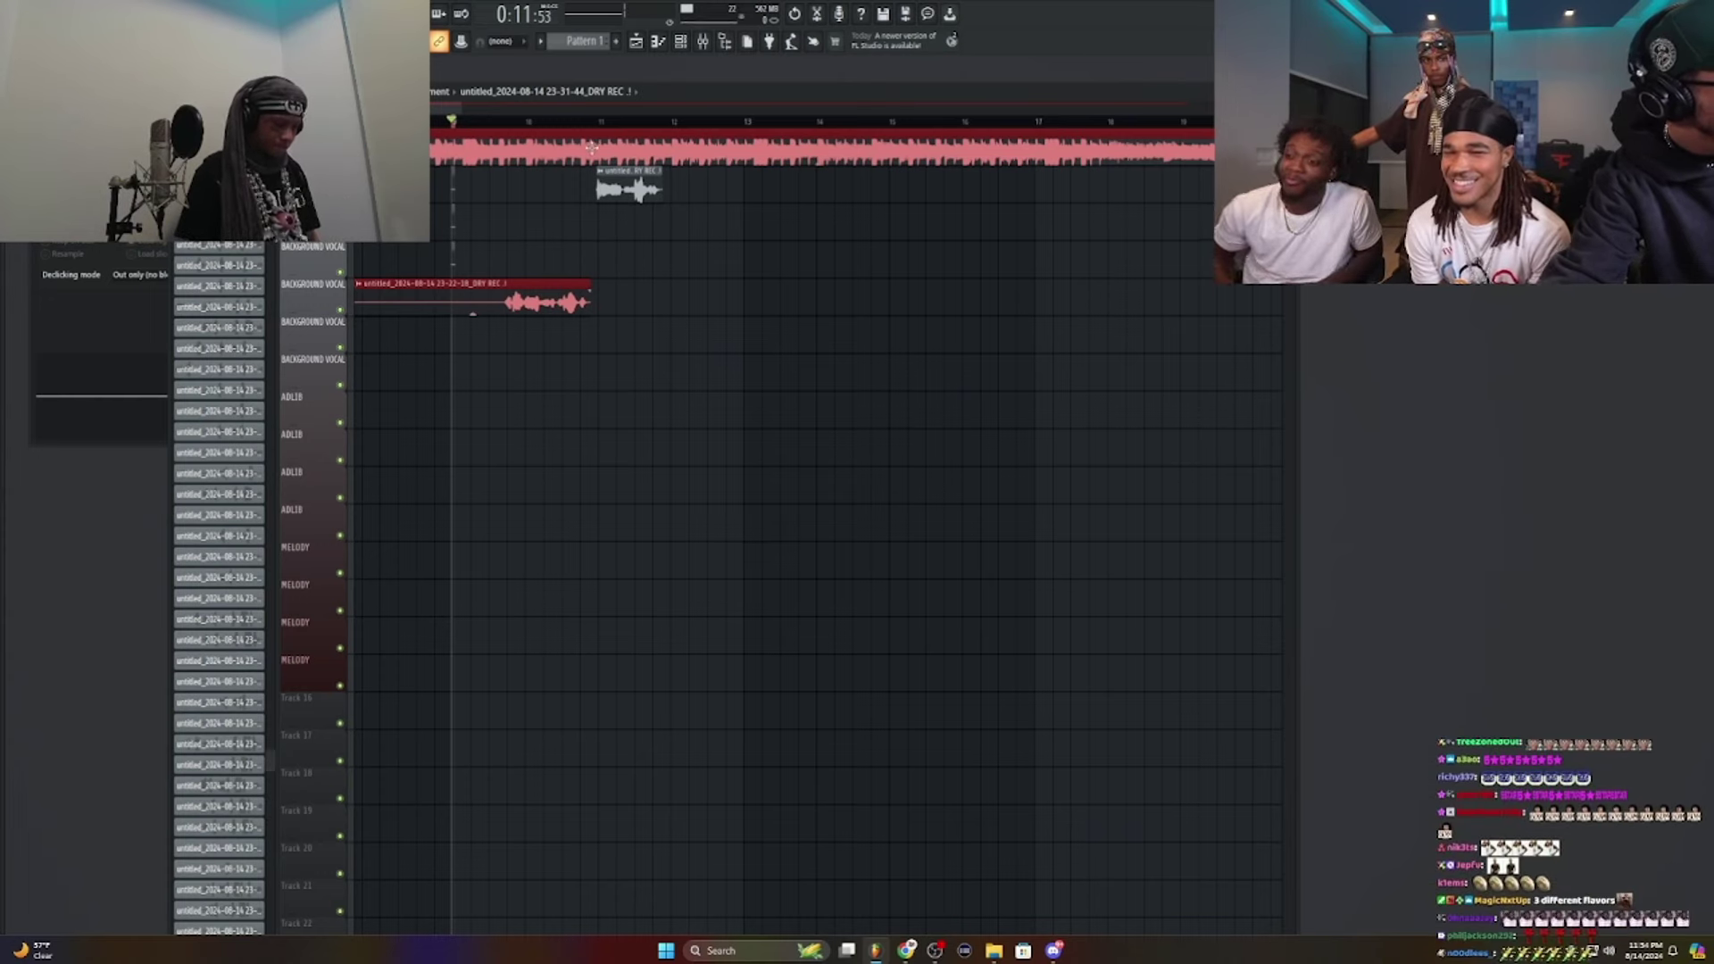
key("space")
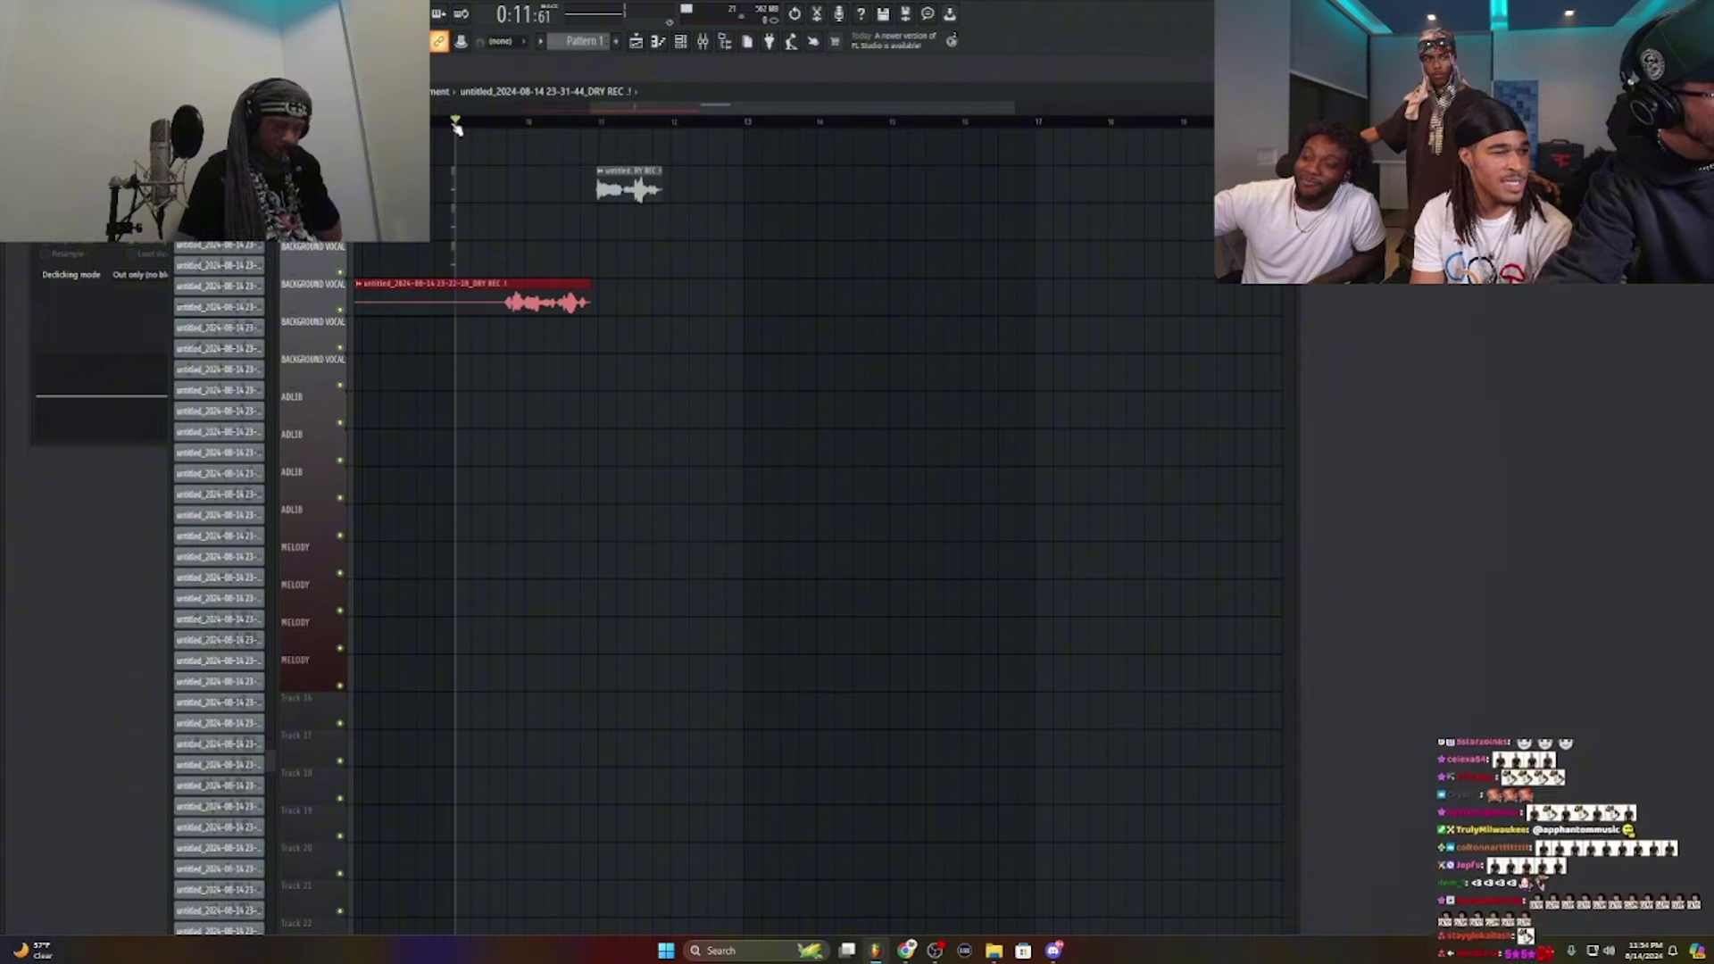
left_click(502, 252)
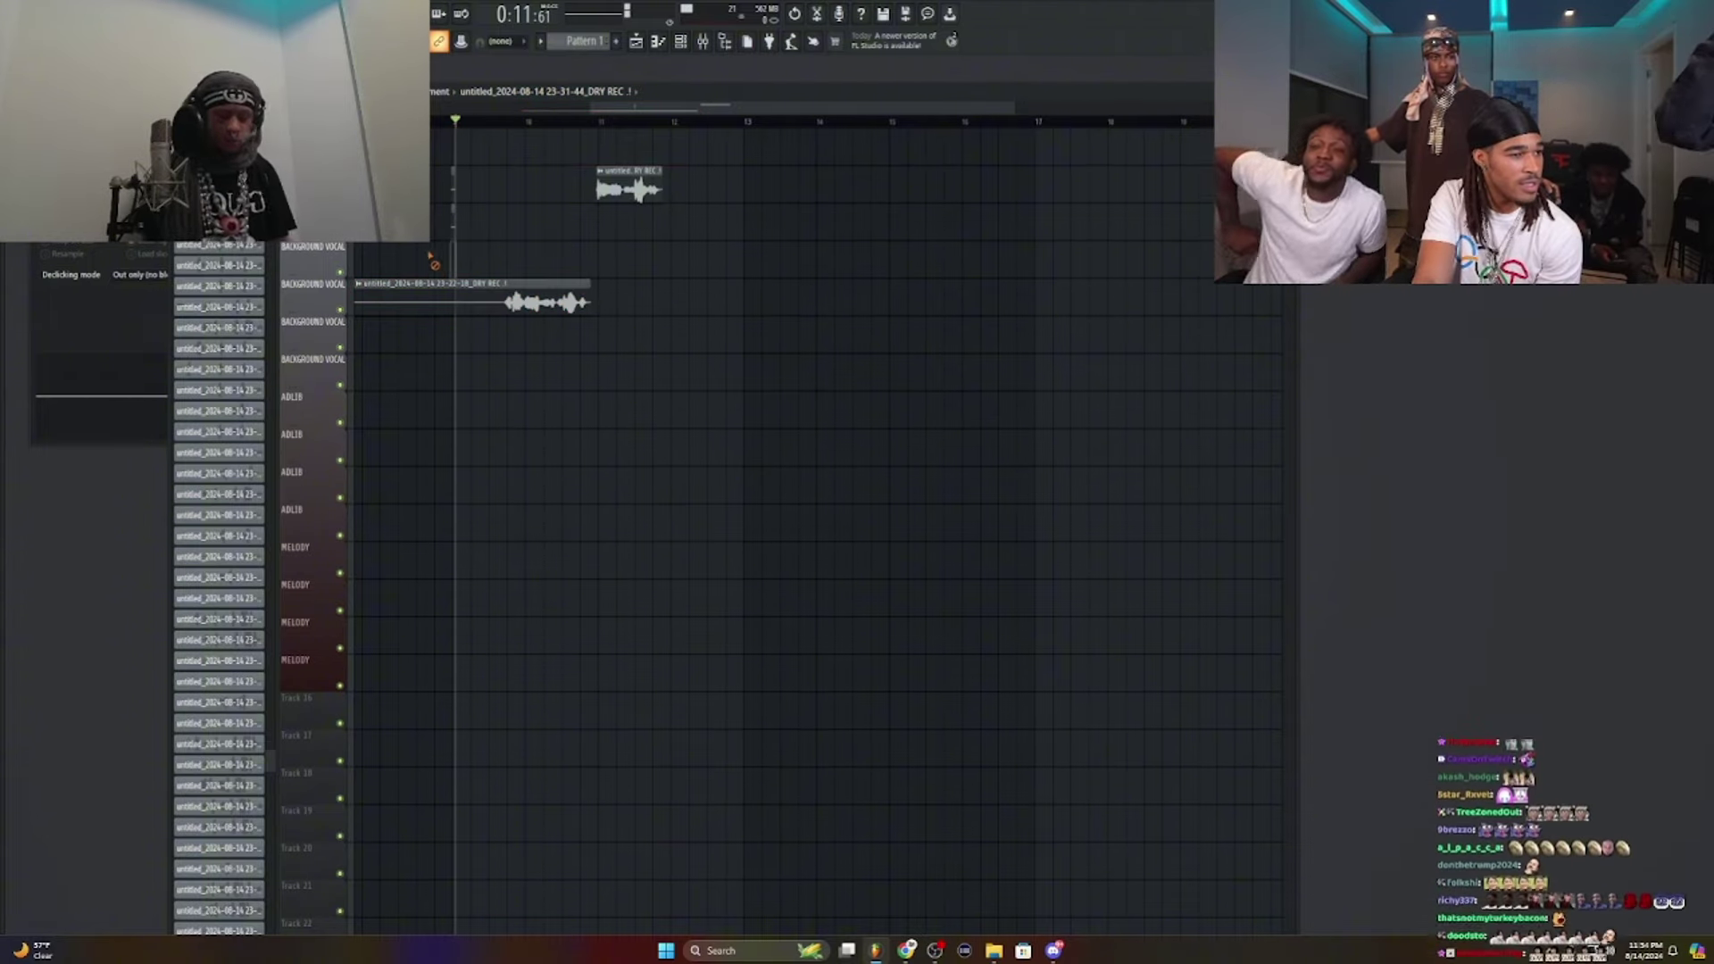
key("Return")
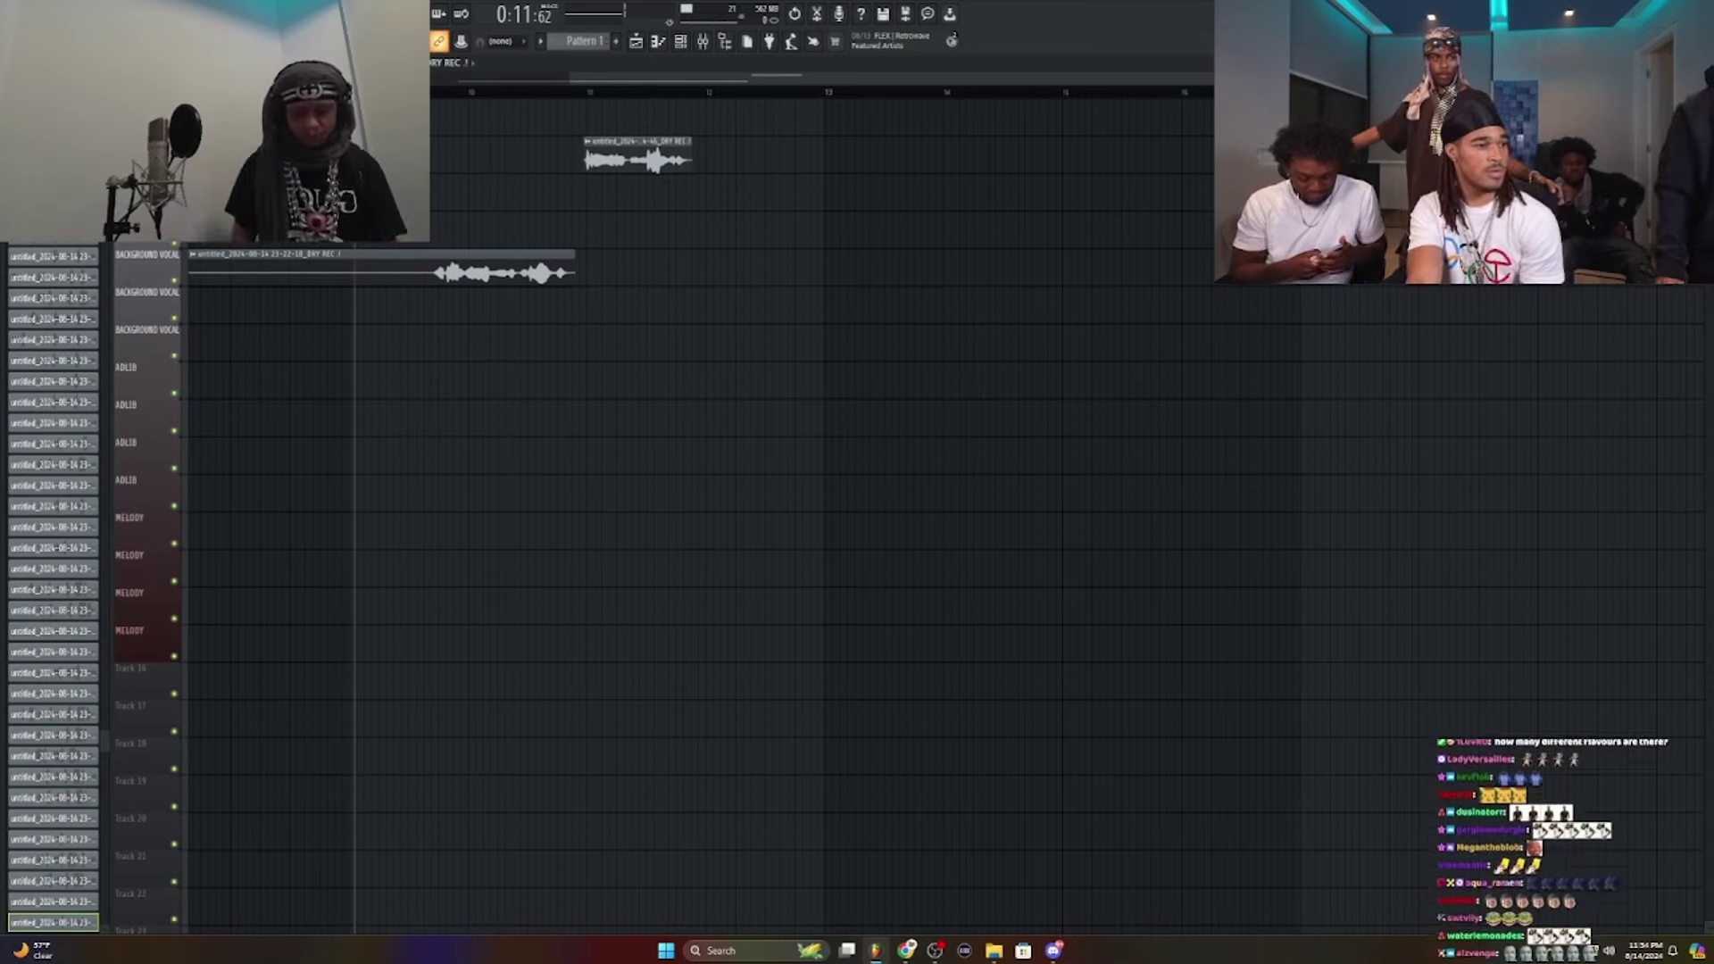
Step: Slice the background vocal clip just before its last phrase near bar 10 and delete the part in front of the cut
scroll(53, 588, "up", 5)
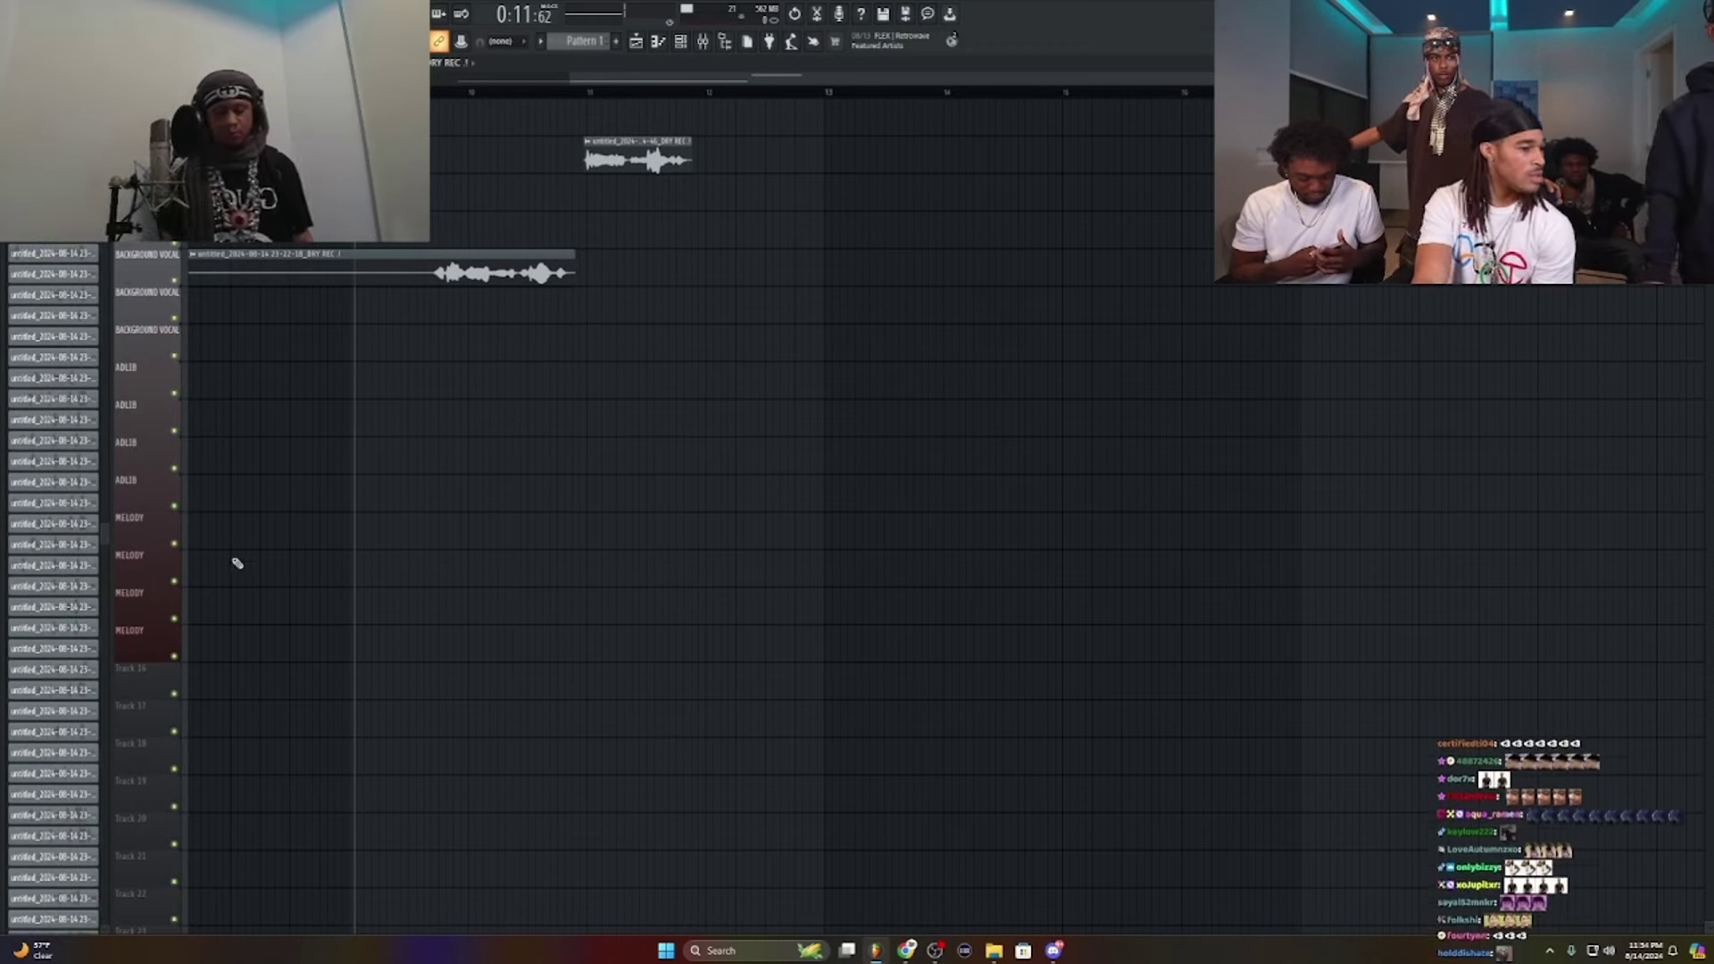
scroll(84, 448, "up", 8)
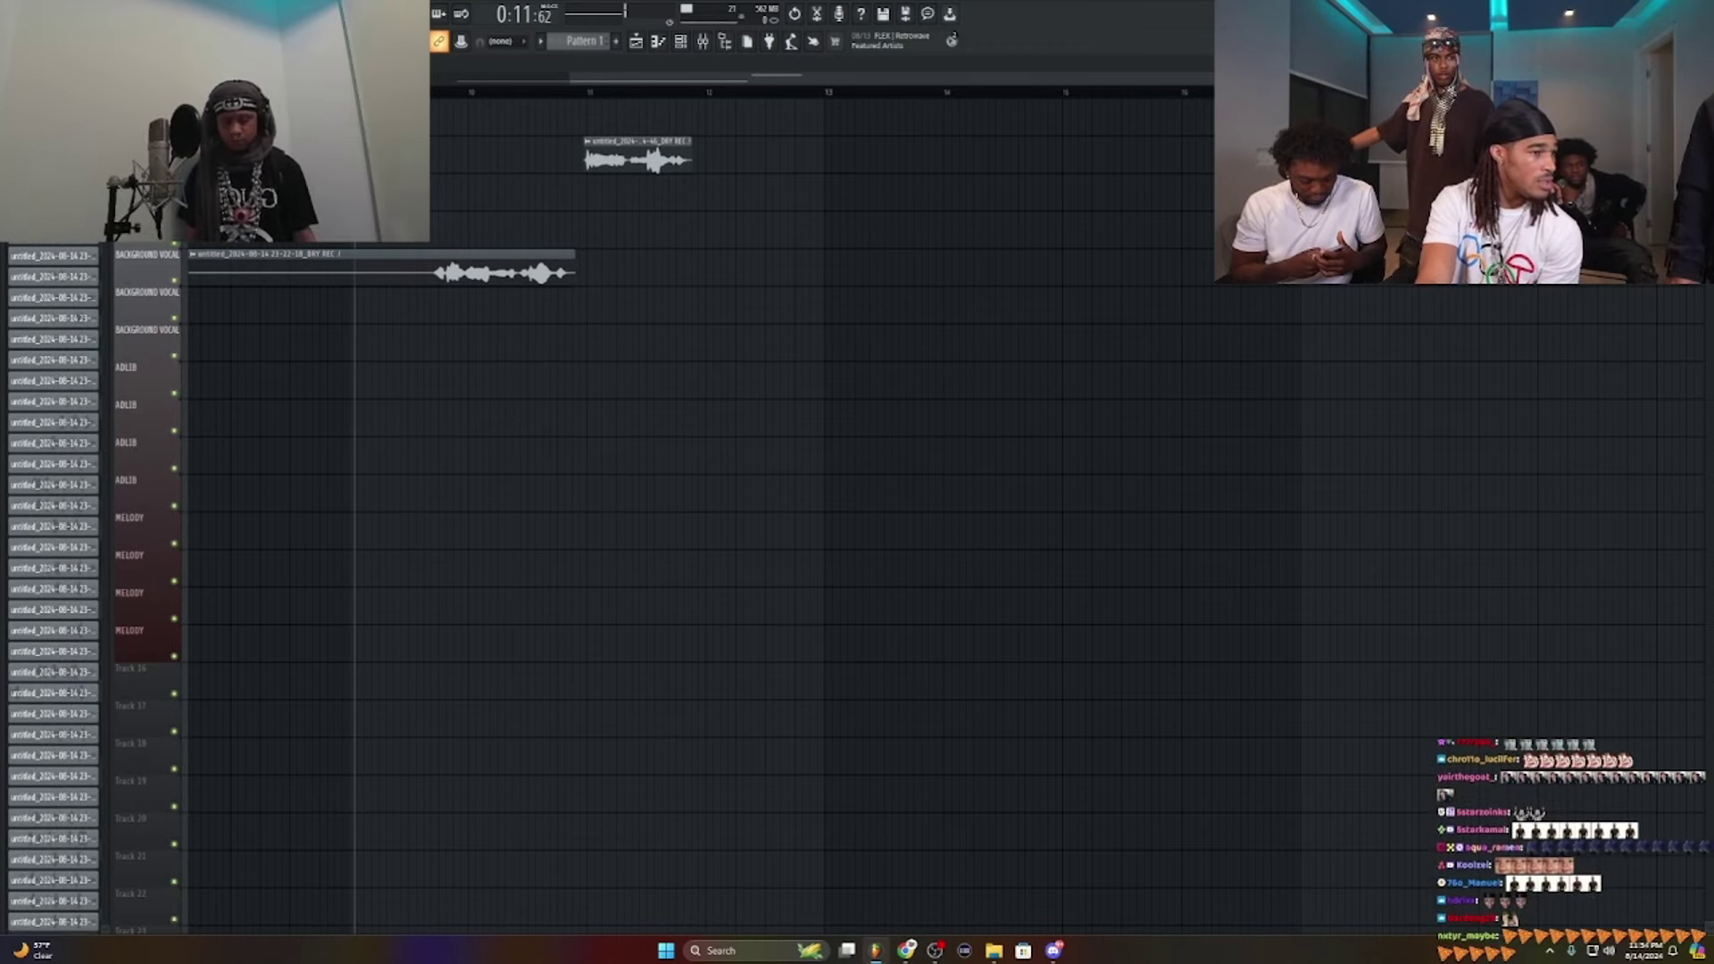
scroll(821, 536, "left", 1)
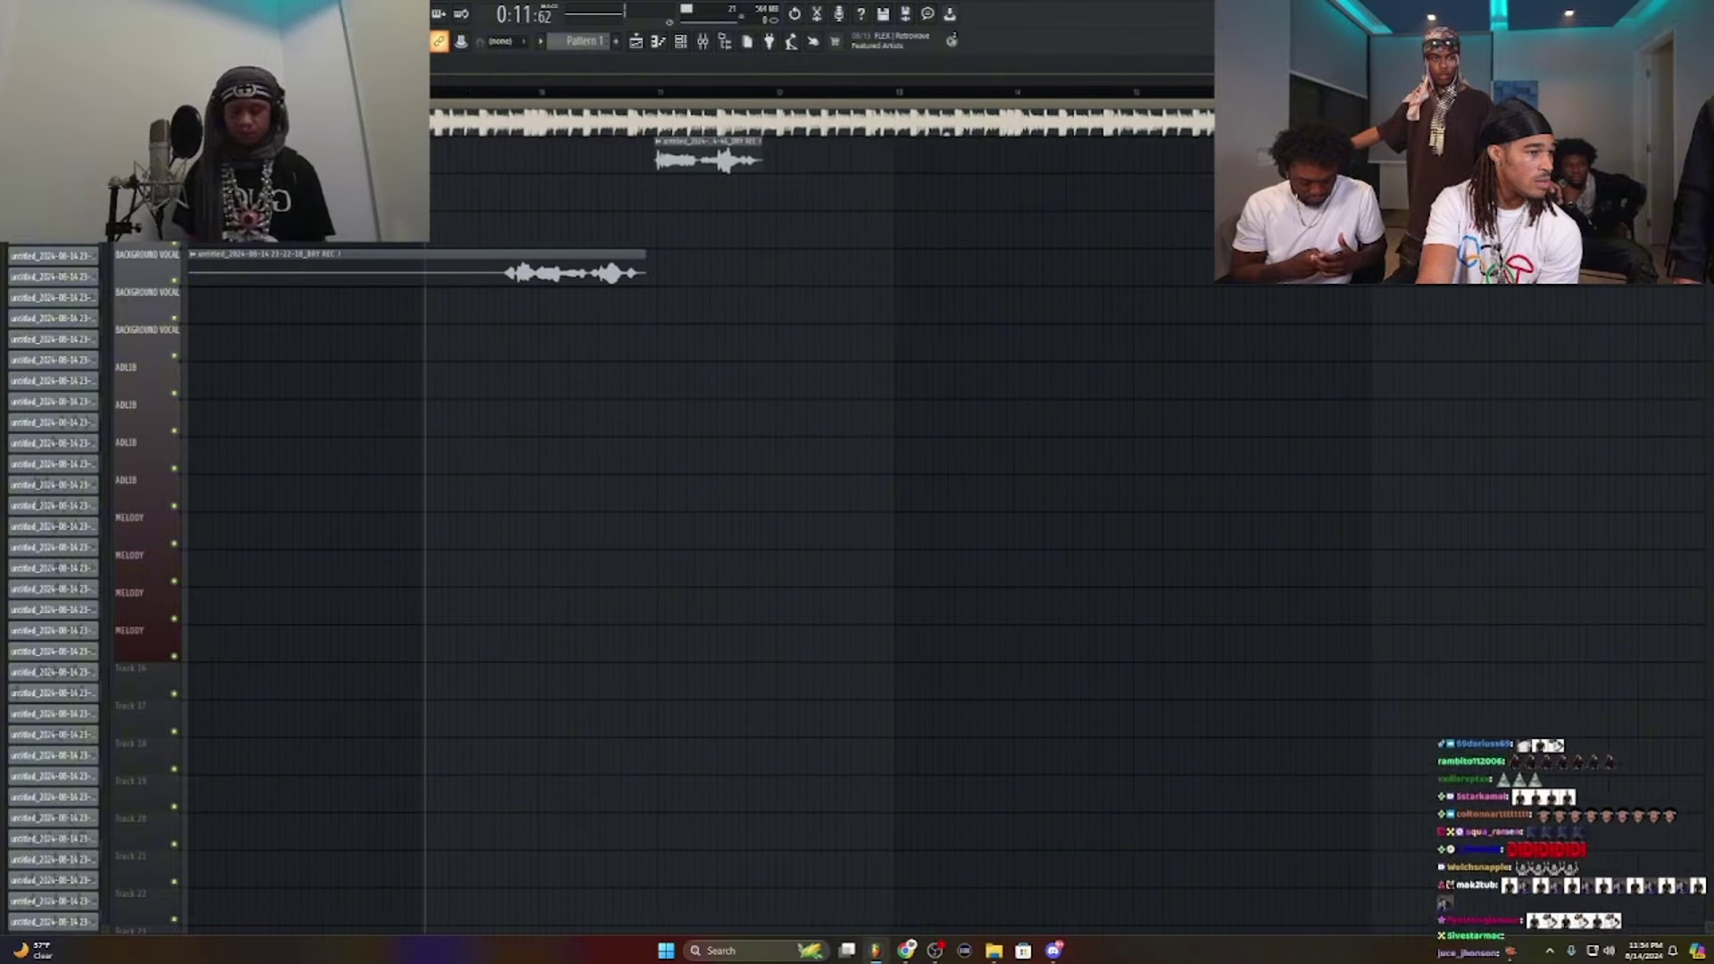
scroll(821, 535, "left", 8)
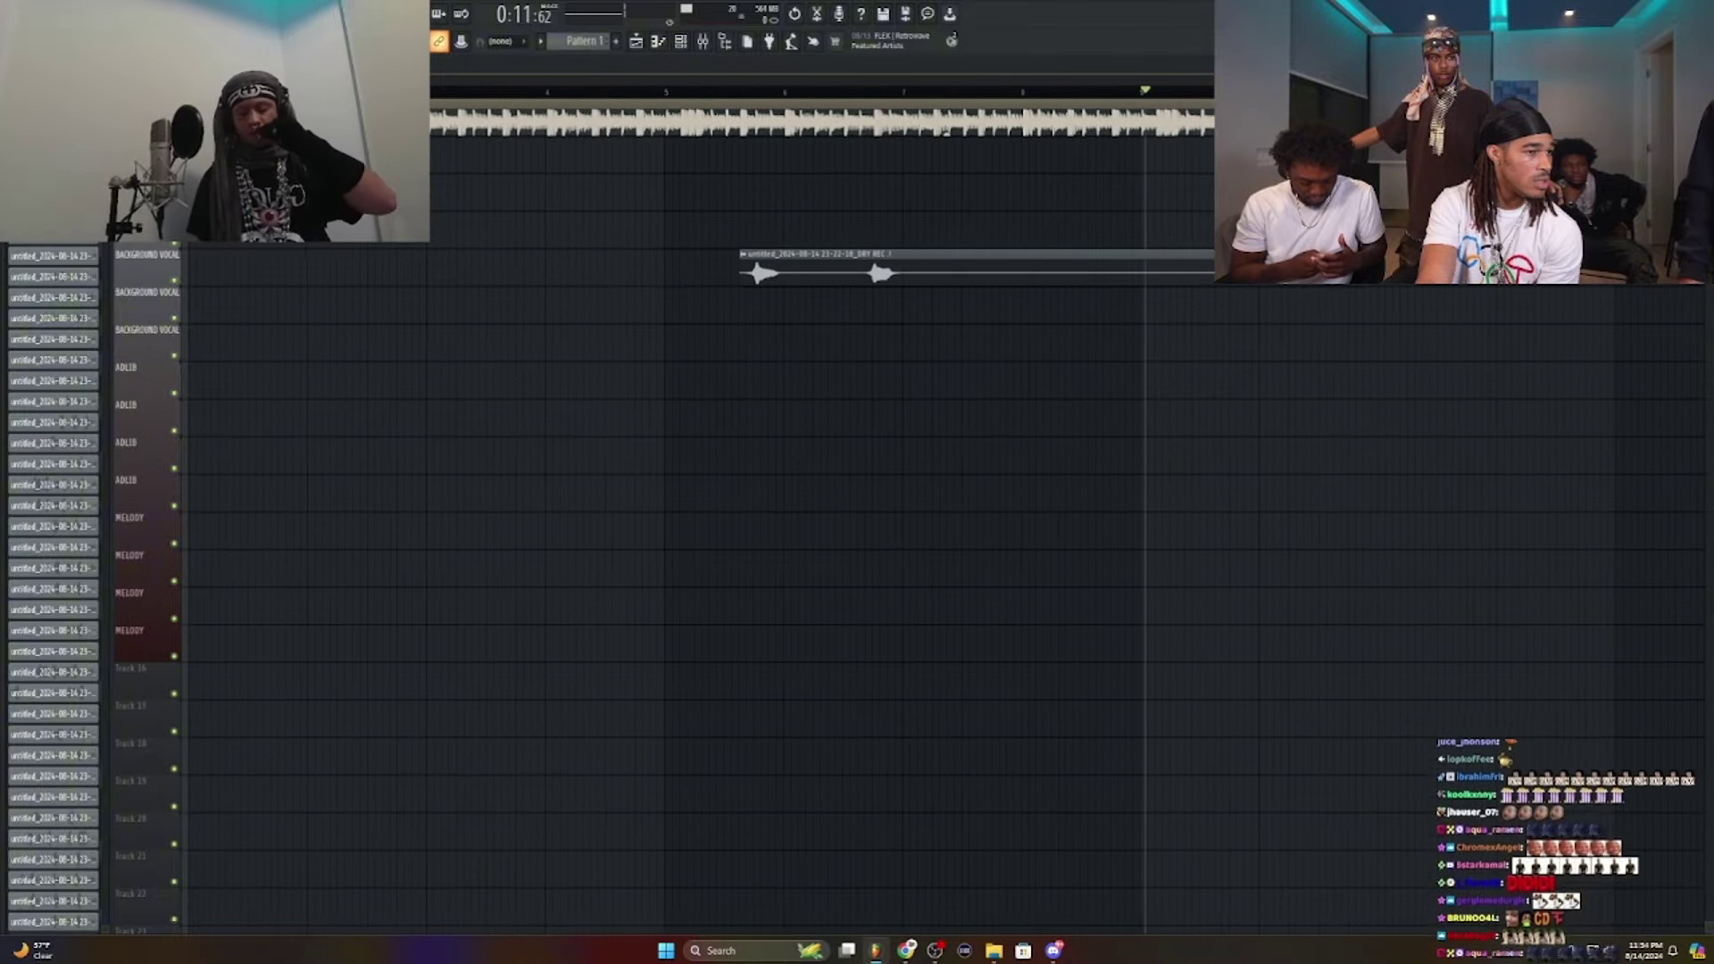
scroll(821, 536, "right", 10)
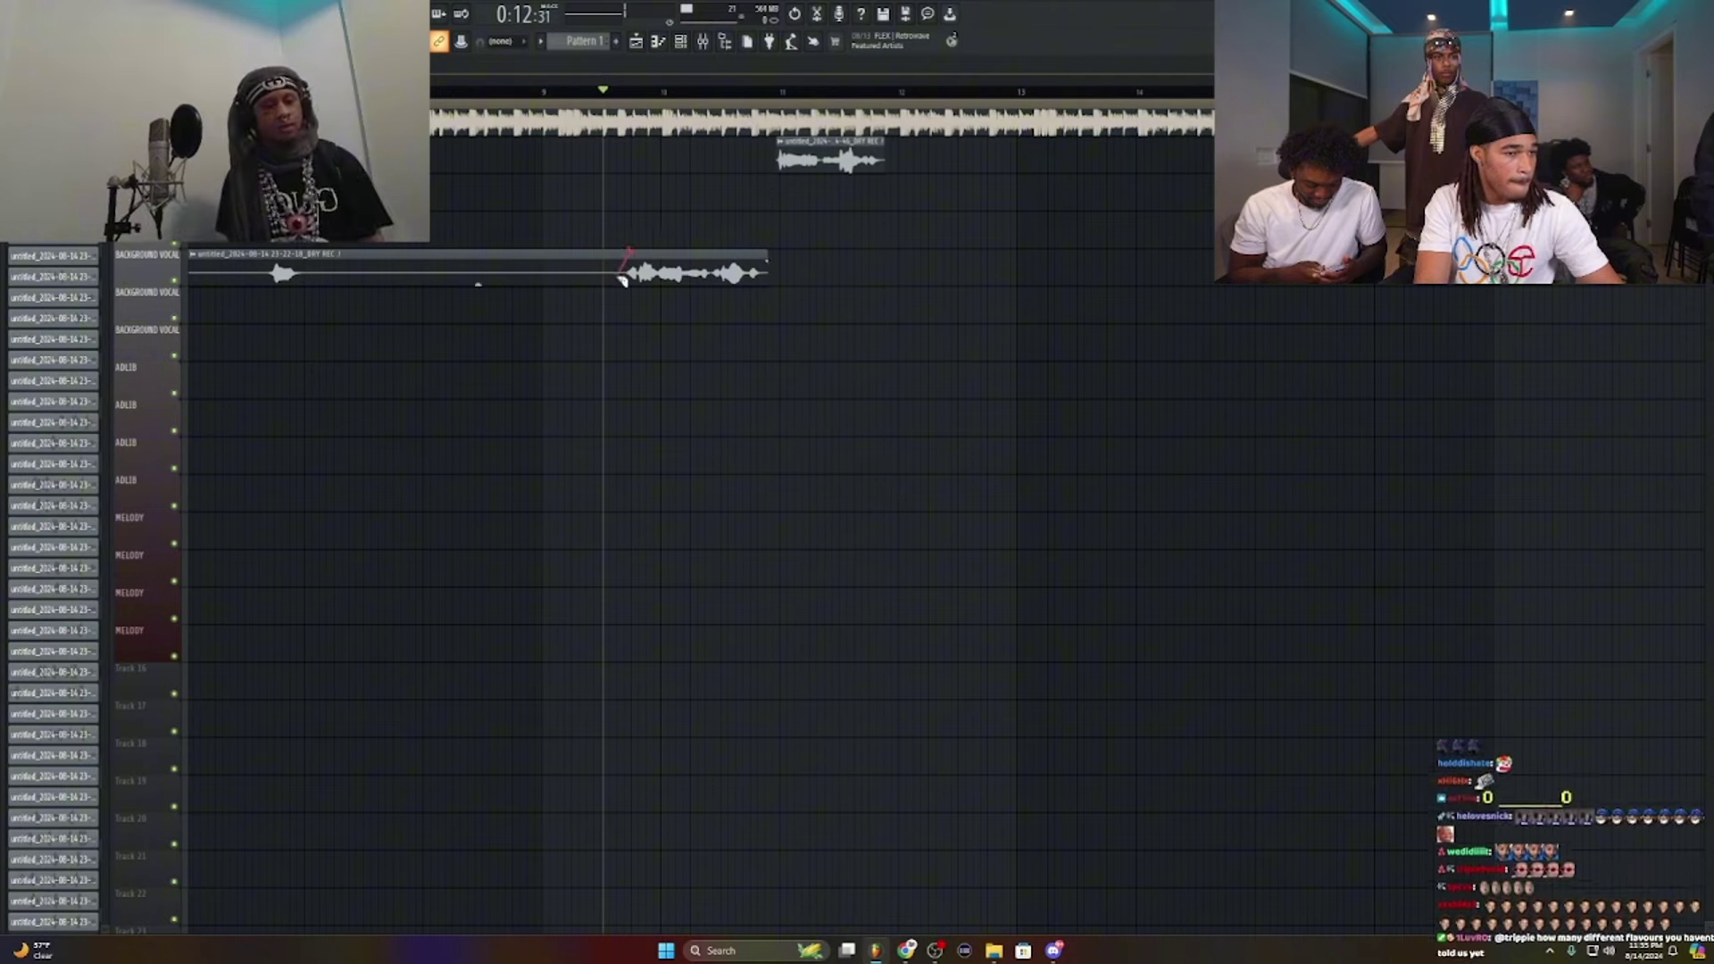
key("ctrl+z")
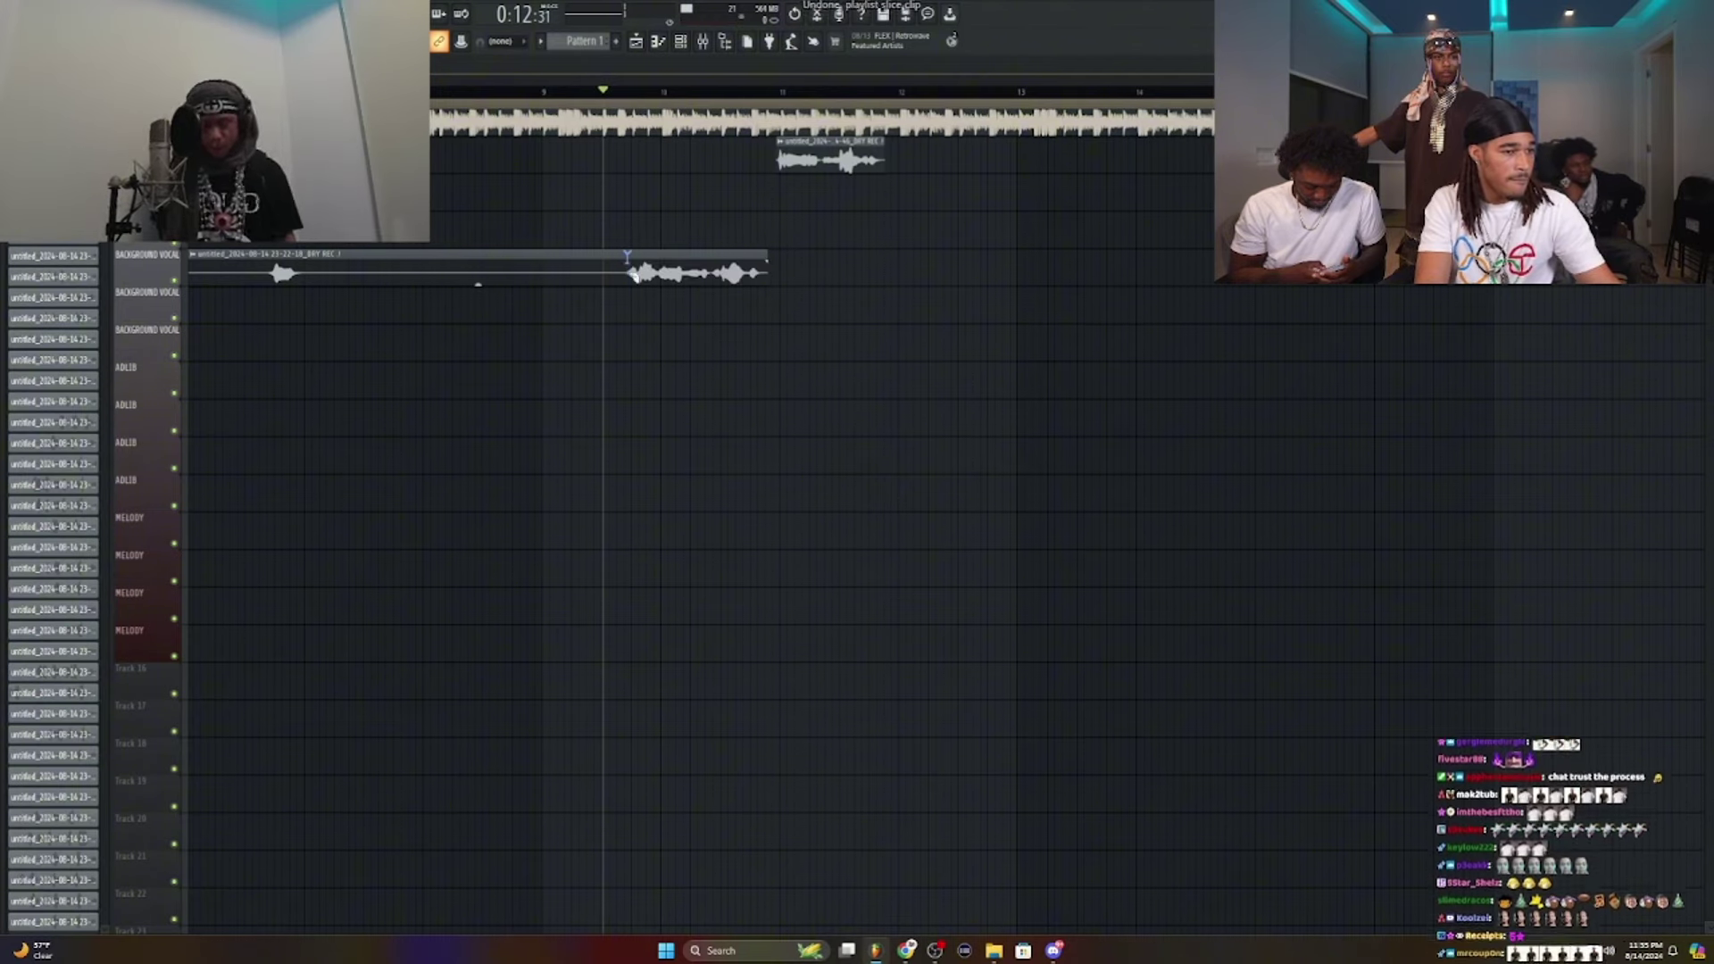
right_click(596, 273)
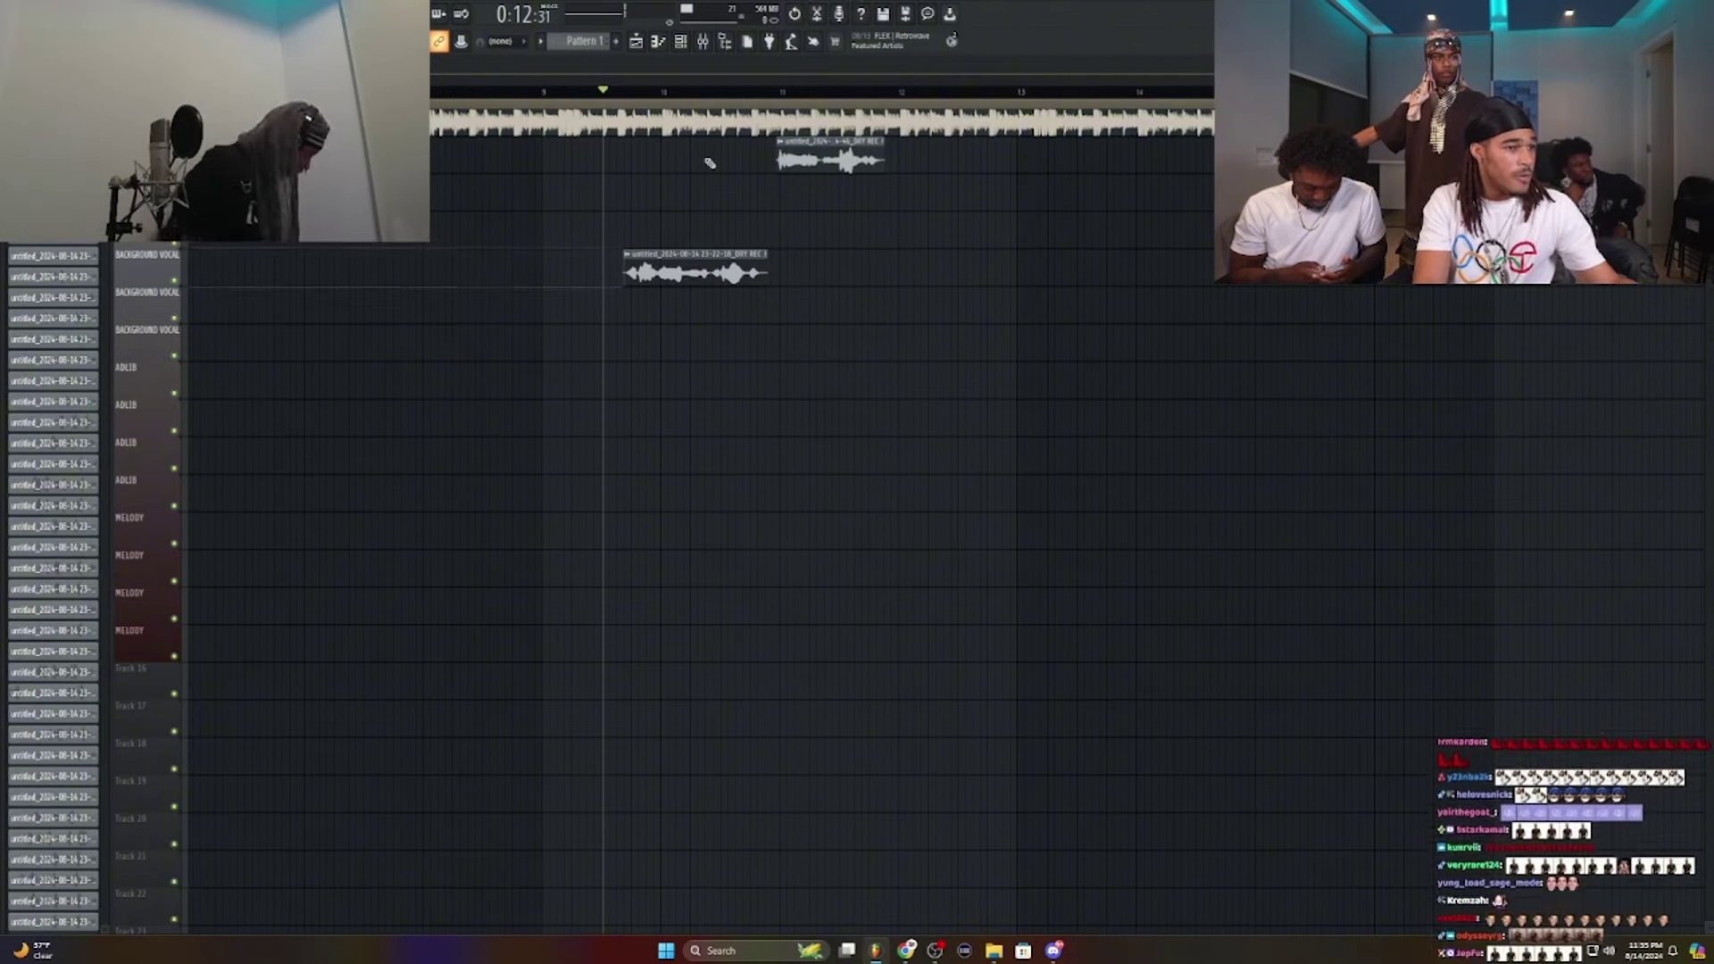
Step: Place the playhead at bar 9 and record new vocal takes over the instrumental
left_click(533, 93)
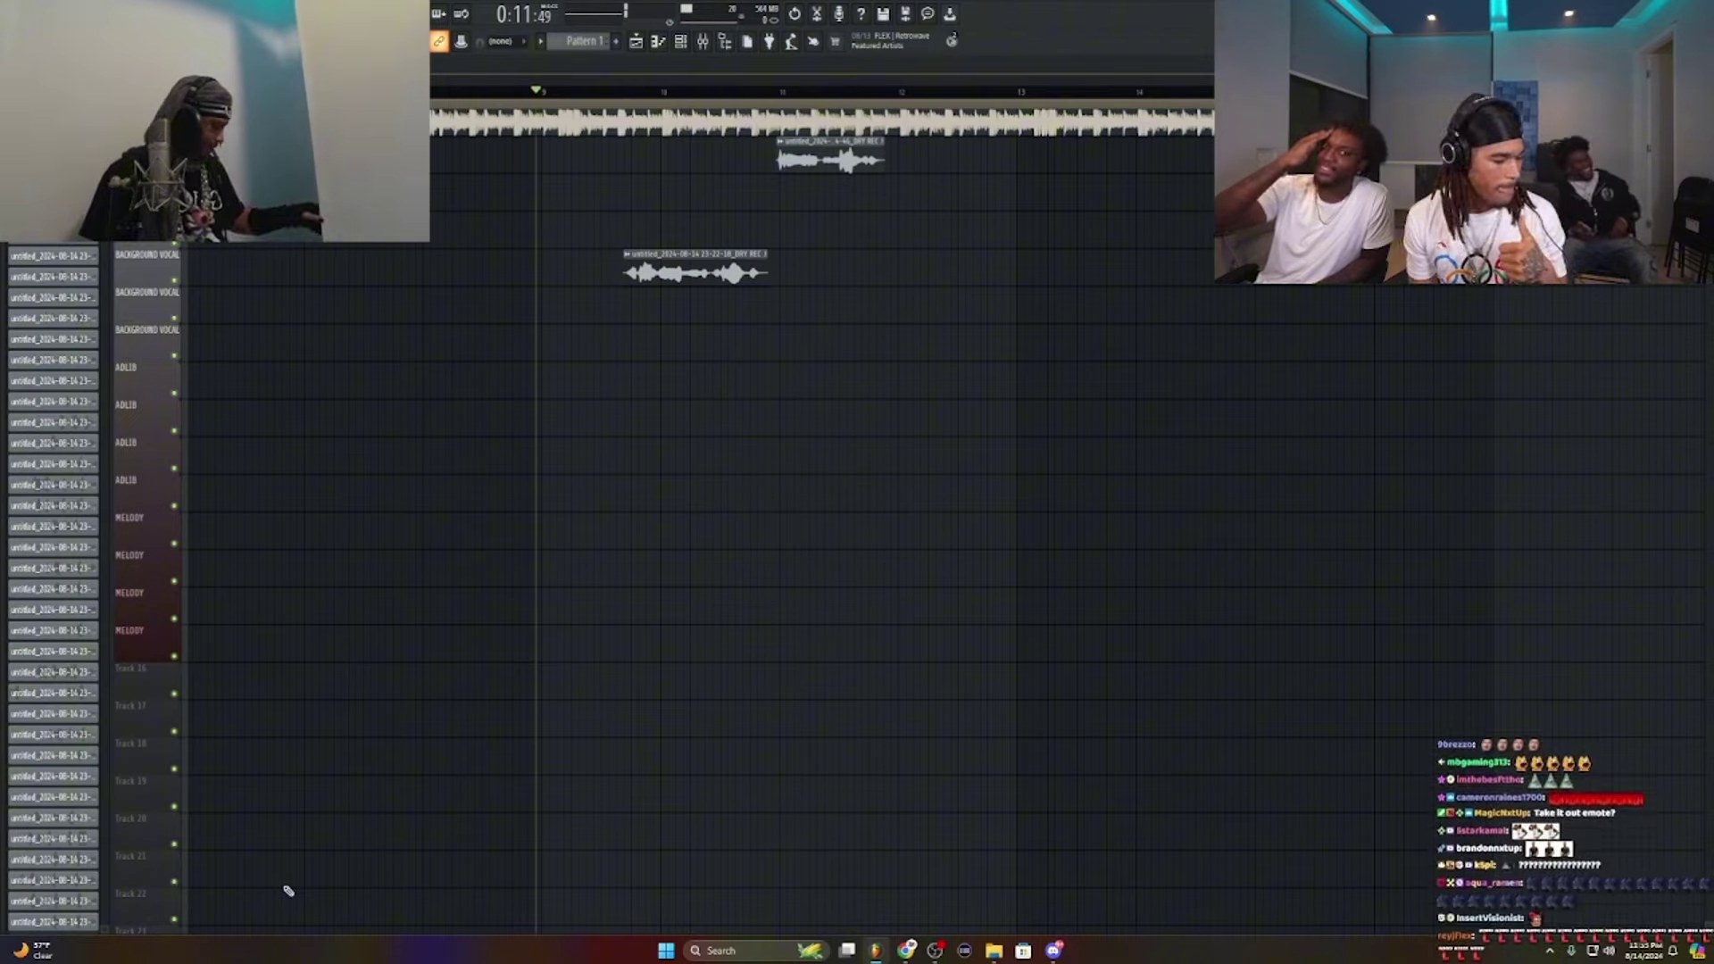
mouse_move(874, 948)
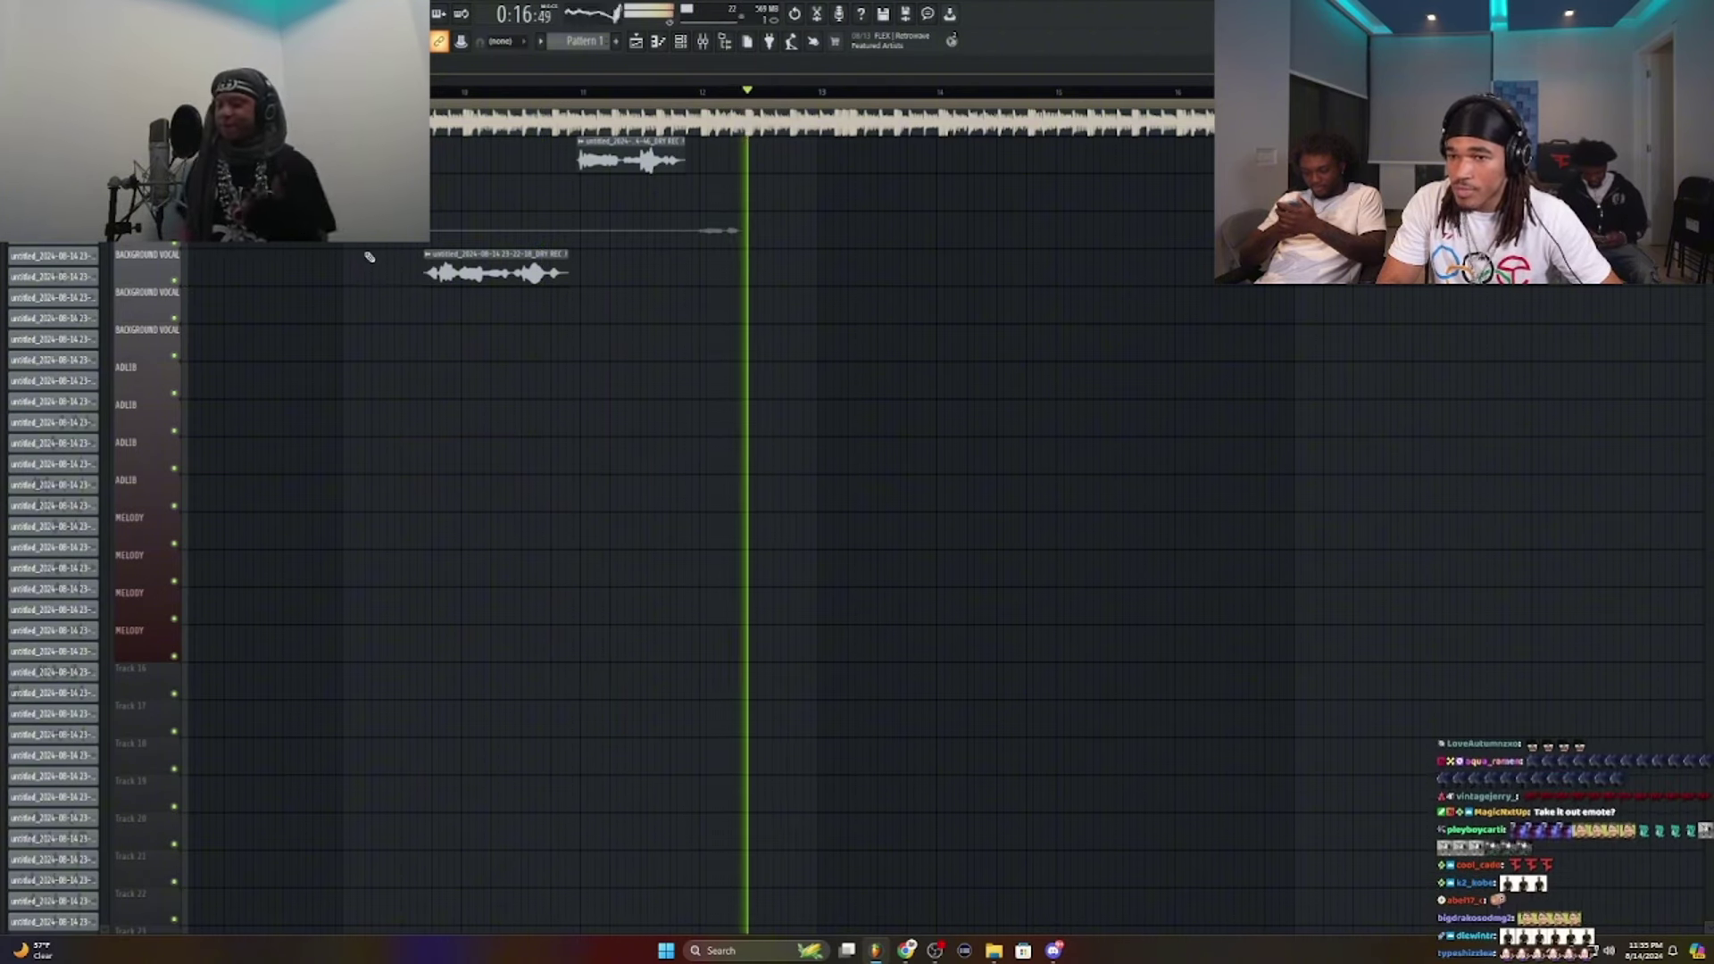
key("space")
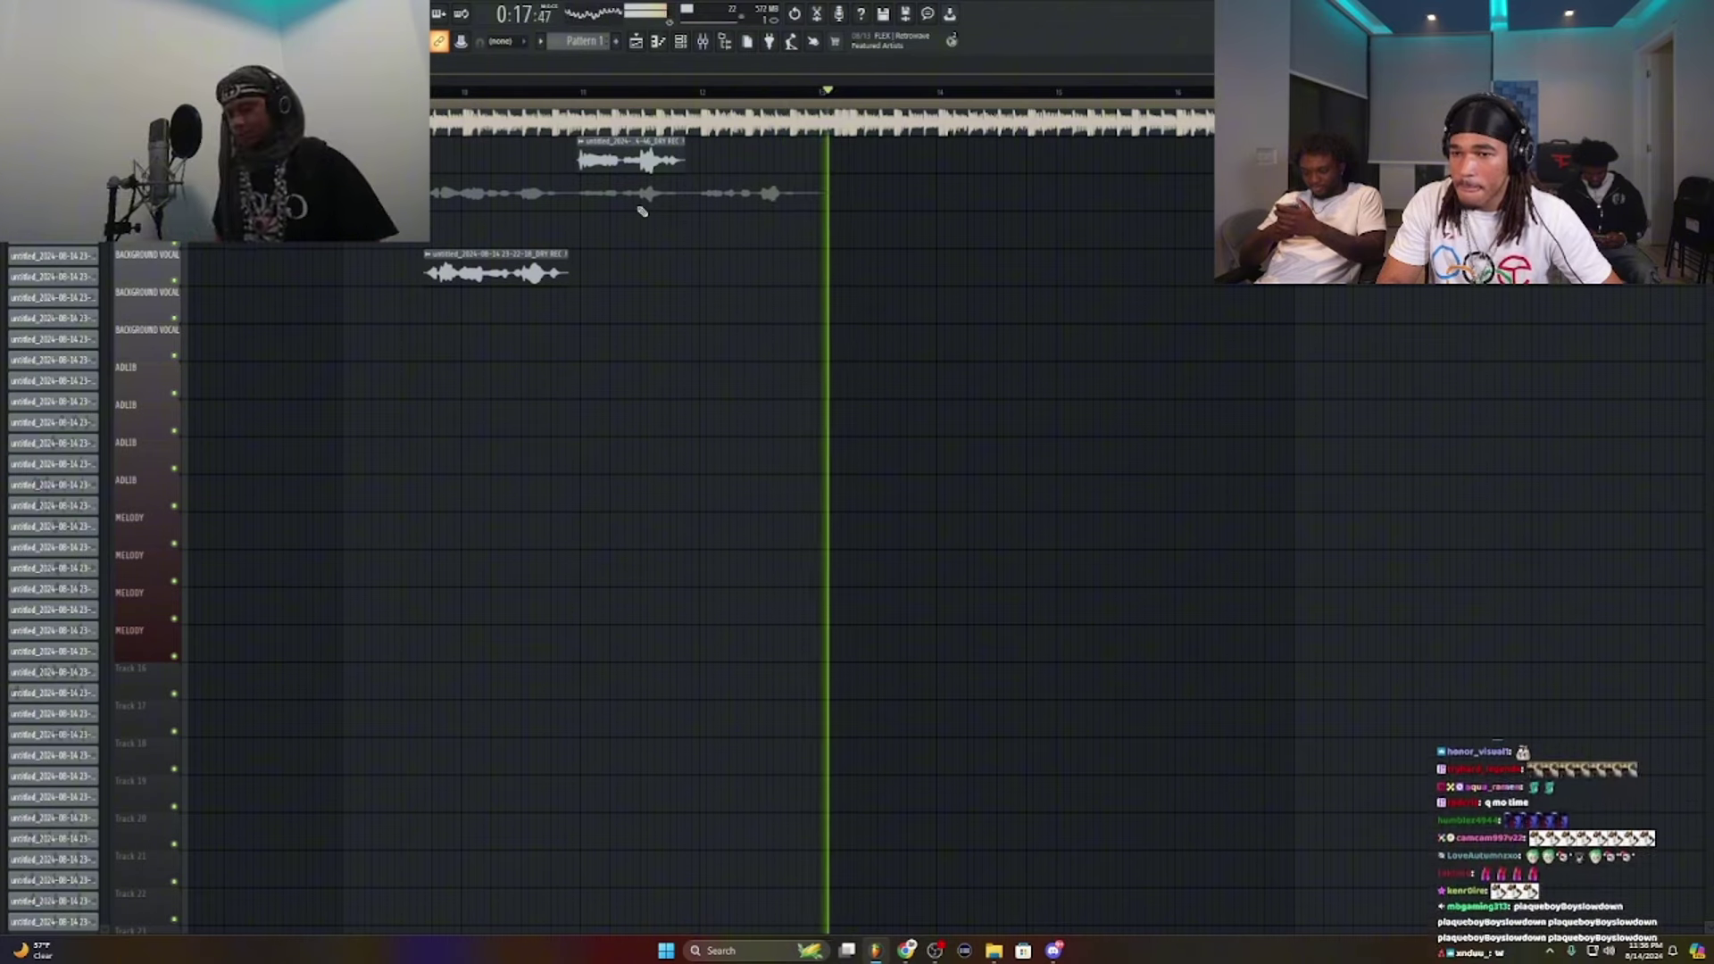
key("space")
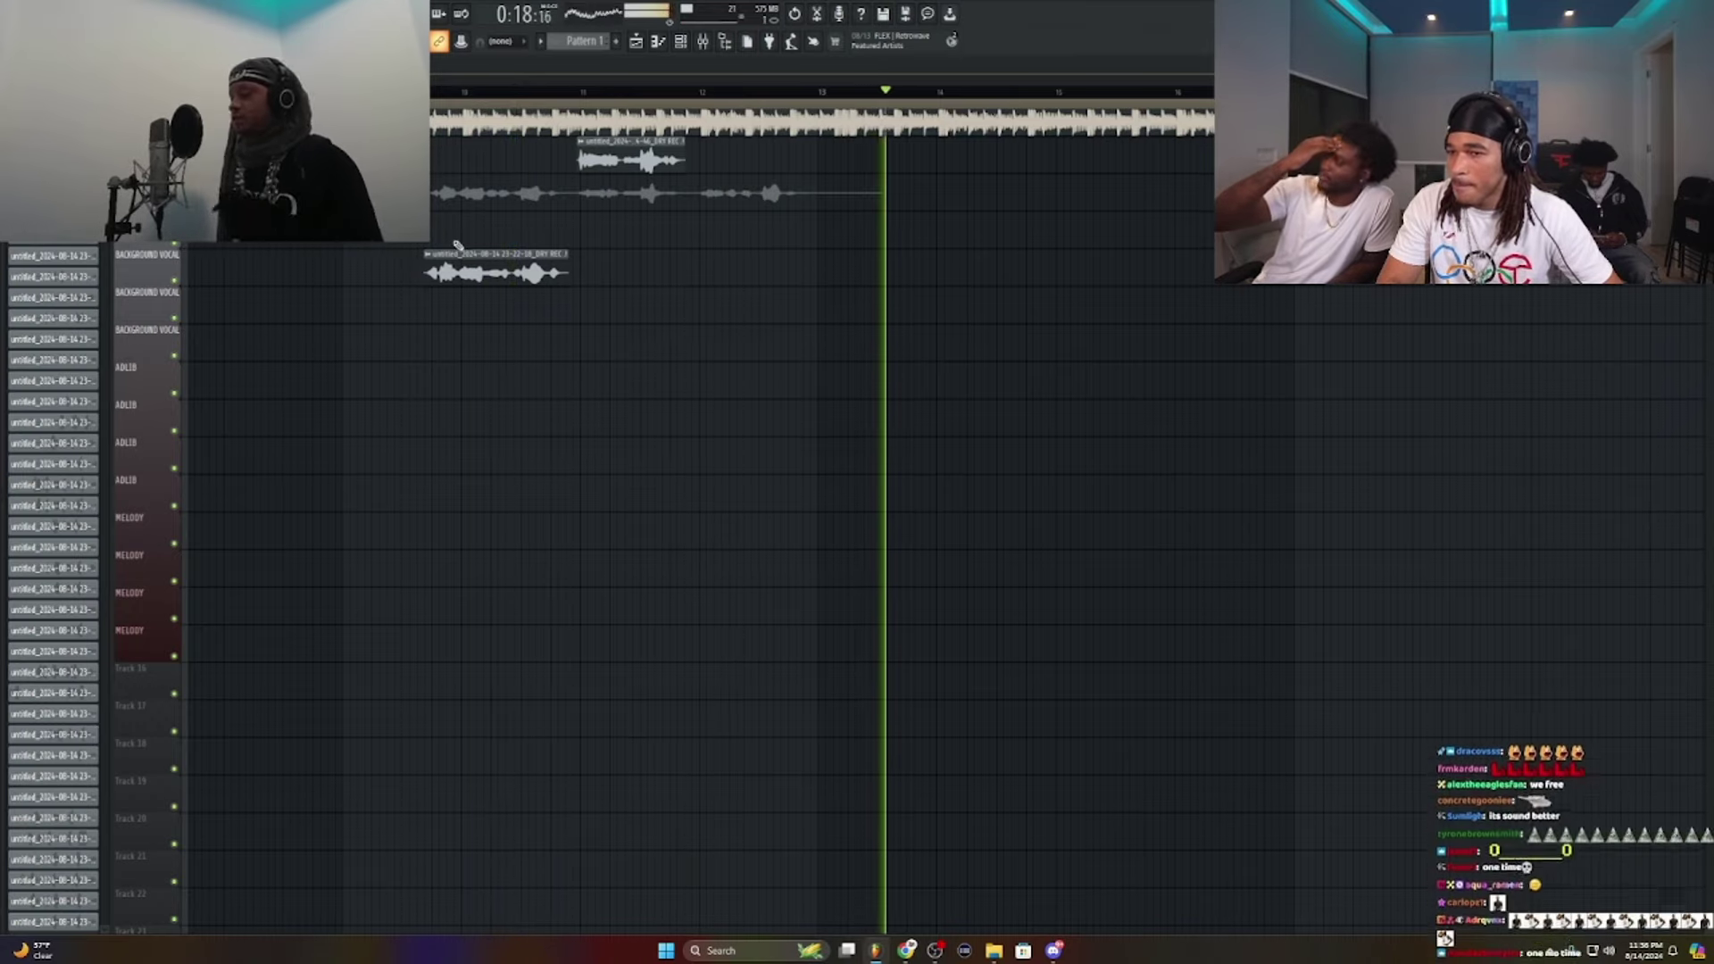
key("space")
Step: Normalize the new vocal take and trim its clip at both ends to the phrase between bars 12 and 13
double_click(514, 203)
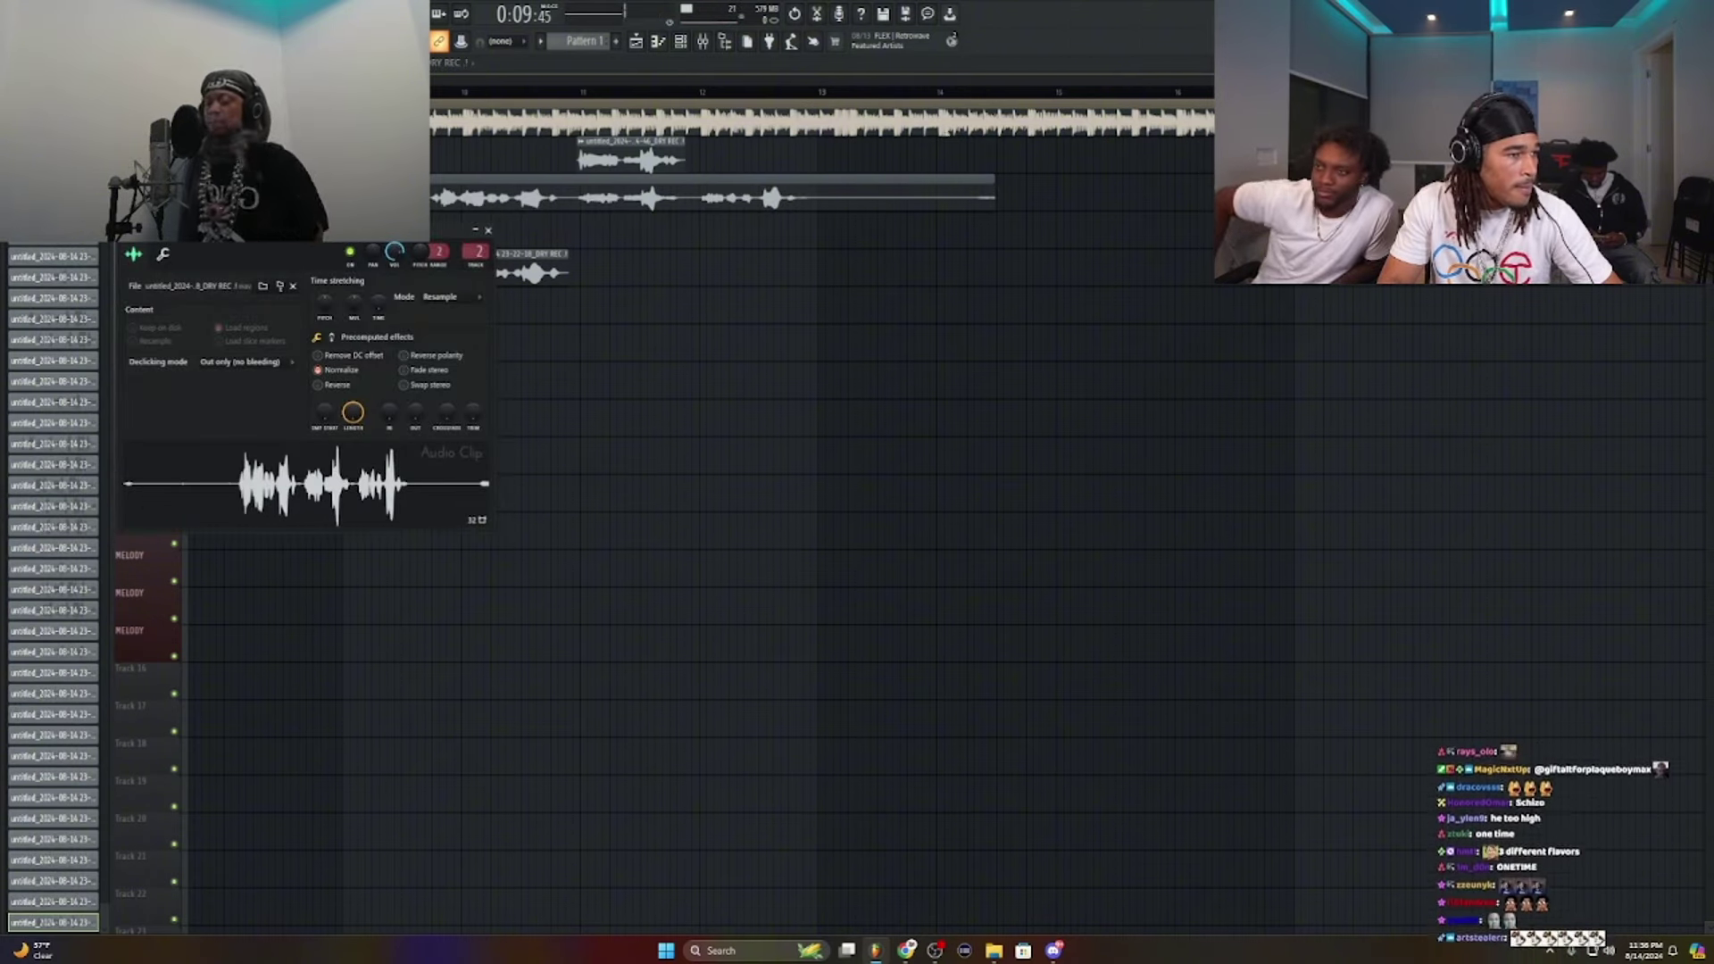
left_click(487, 231)
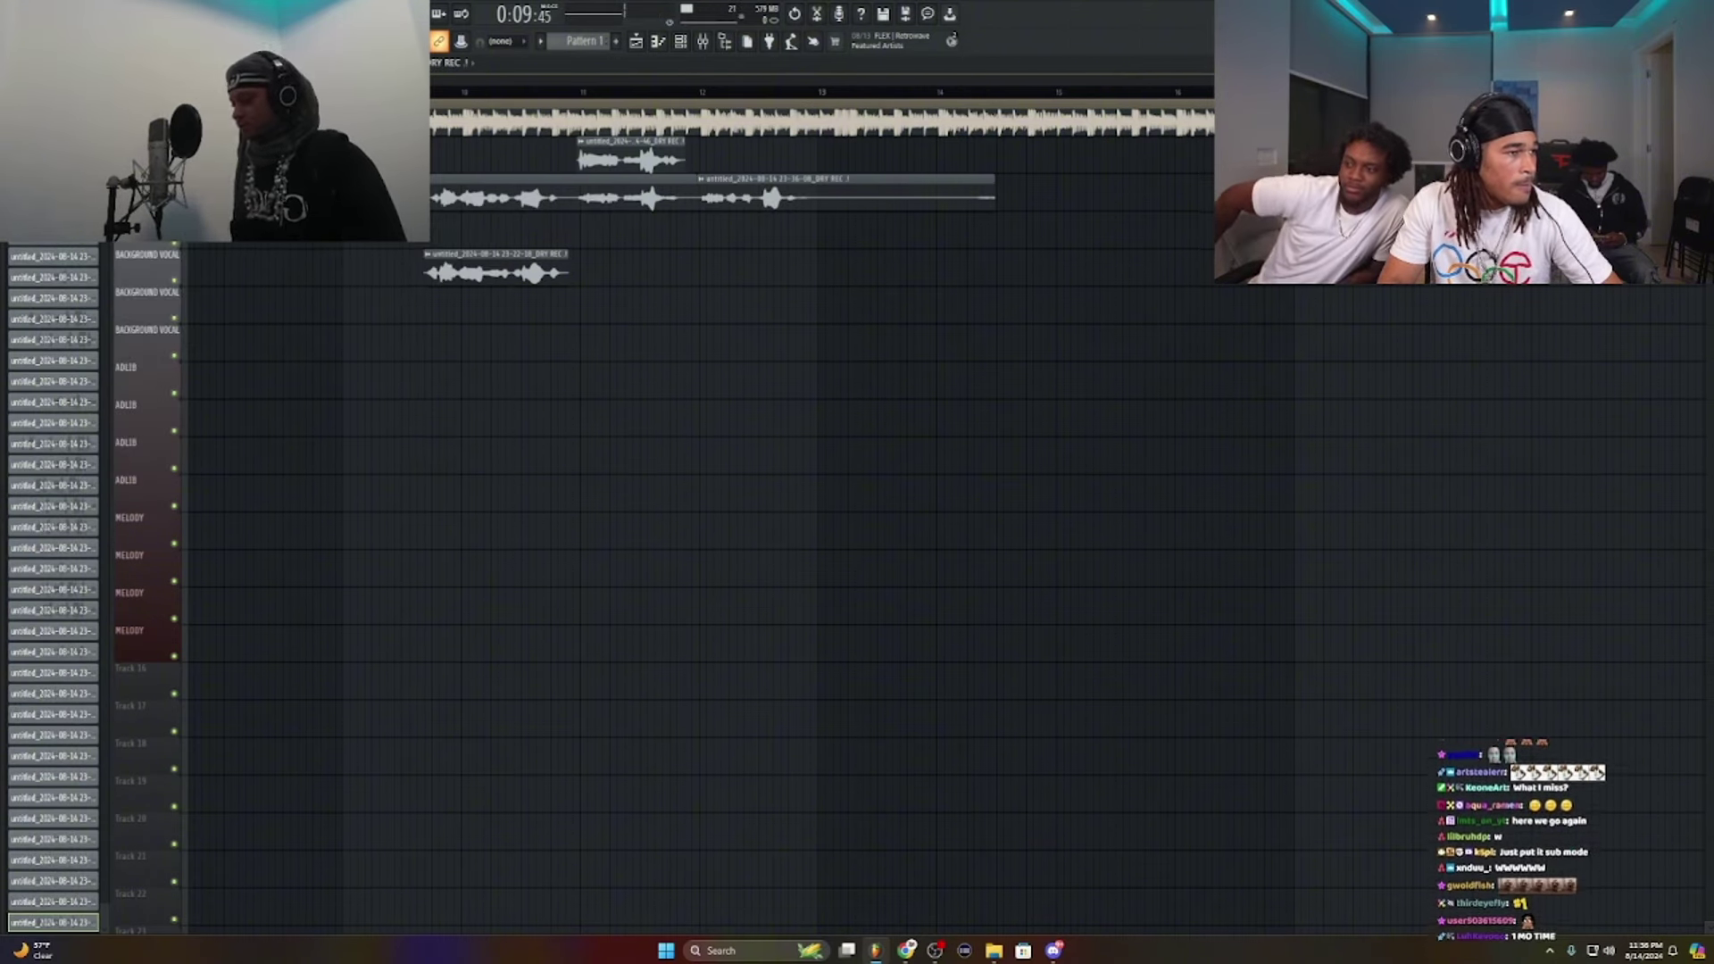
left_click_drag(434, 178, 698, 177)
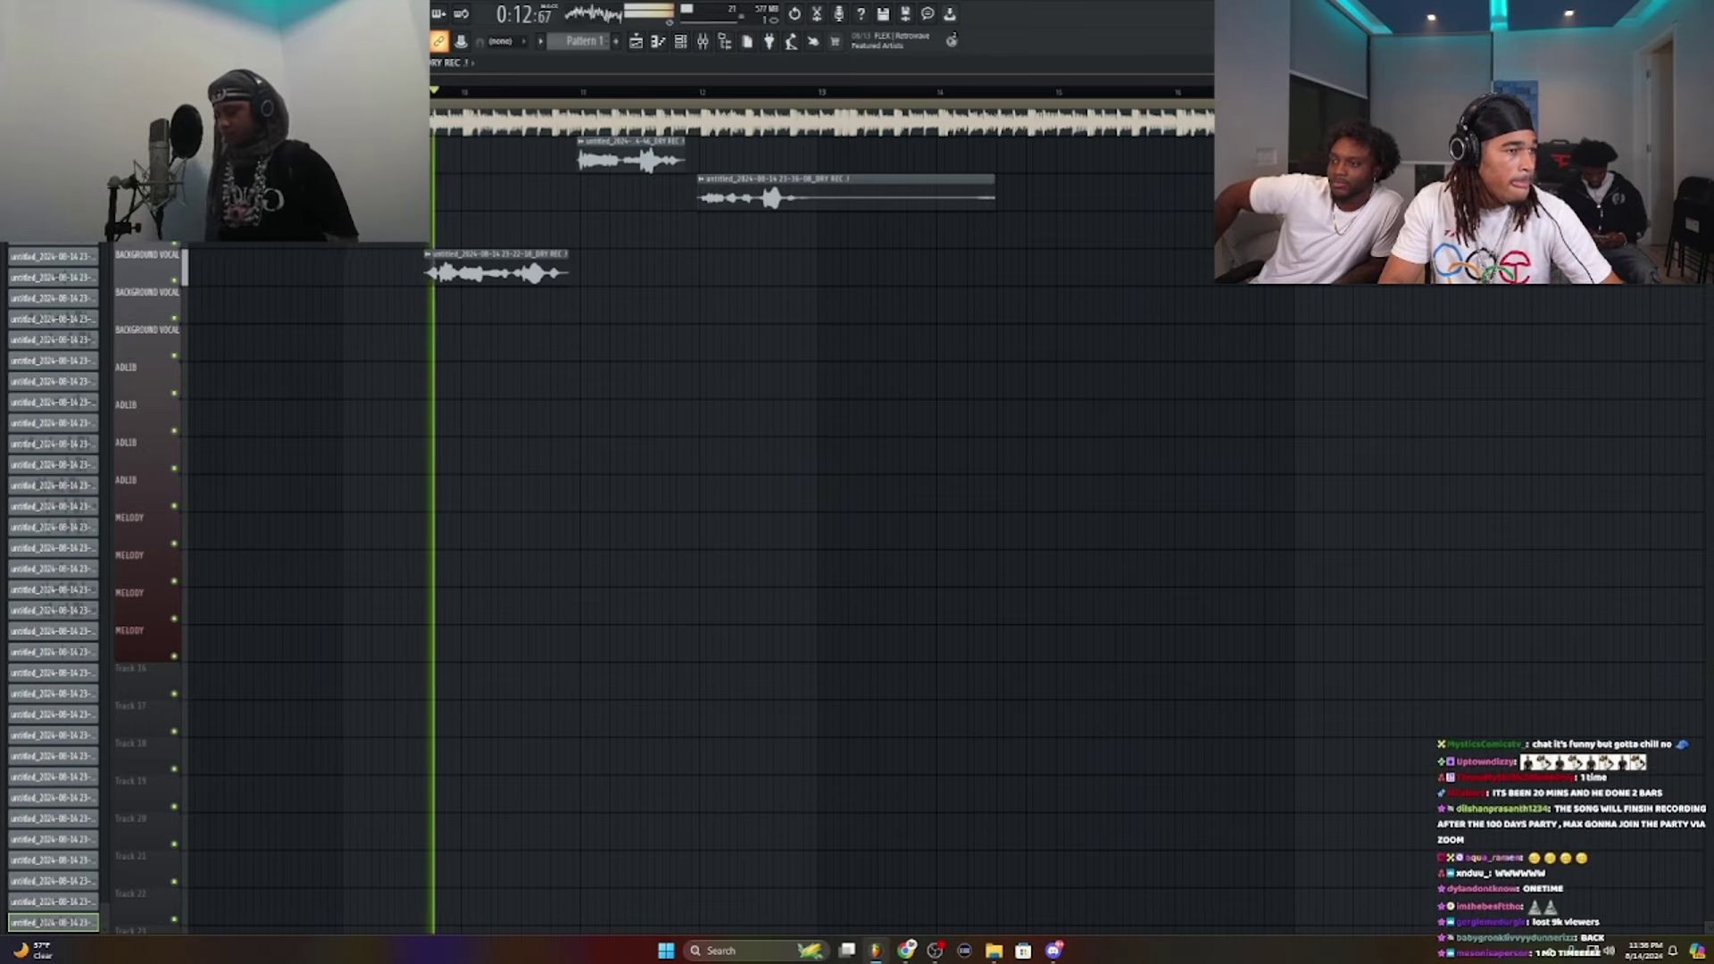
left_click_drag(986, 178, 814, 178)
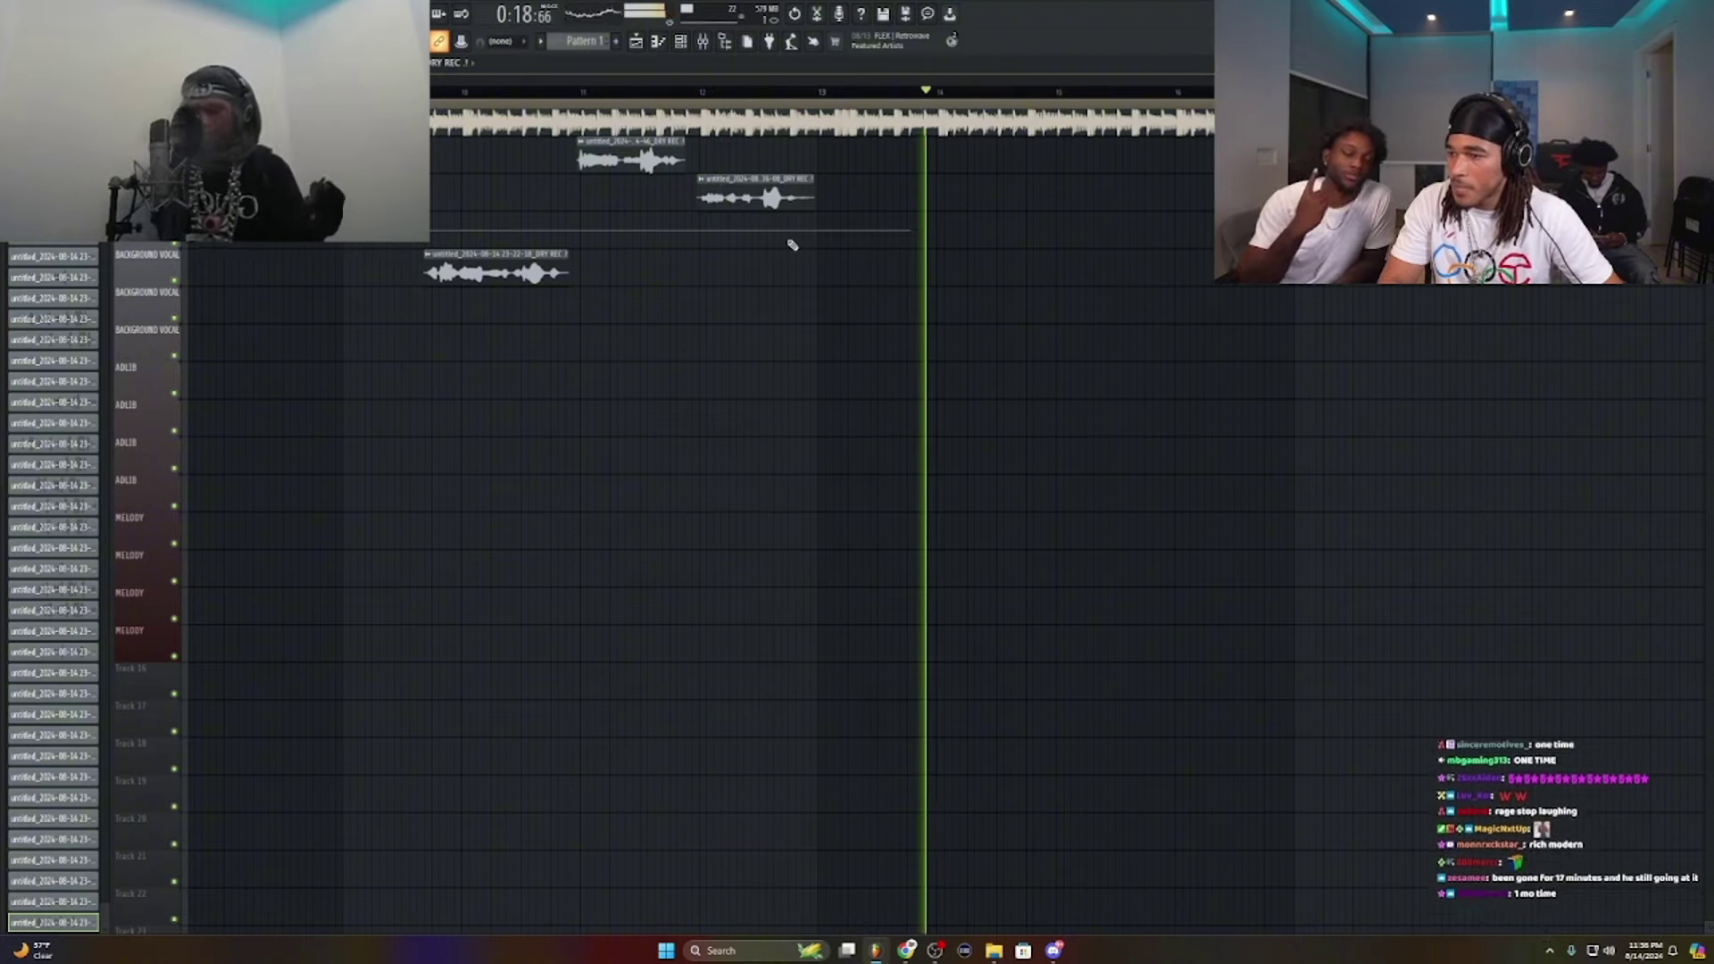
Step: Record further takes from the playhead between bars 10 and 11 and delete the resulting clip
key("space")
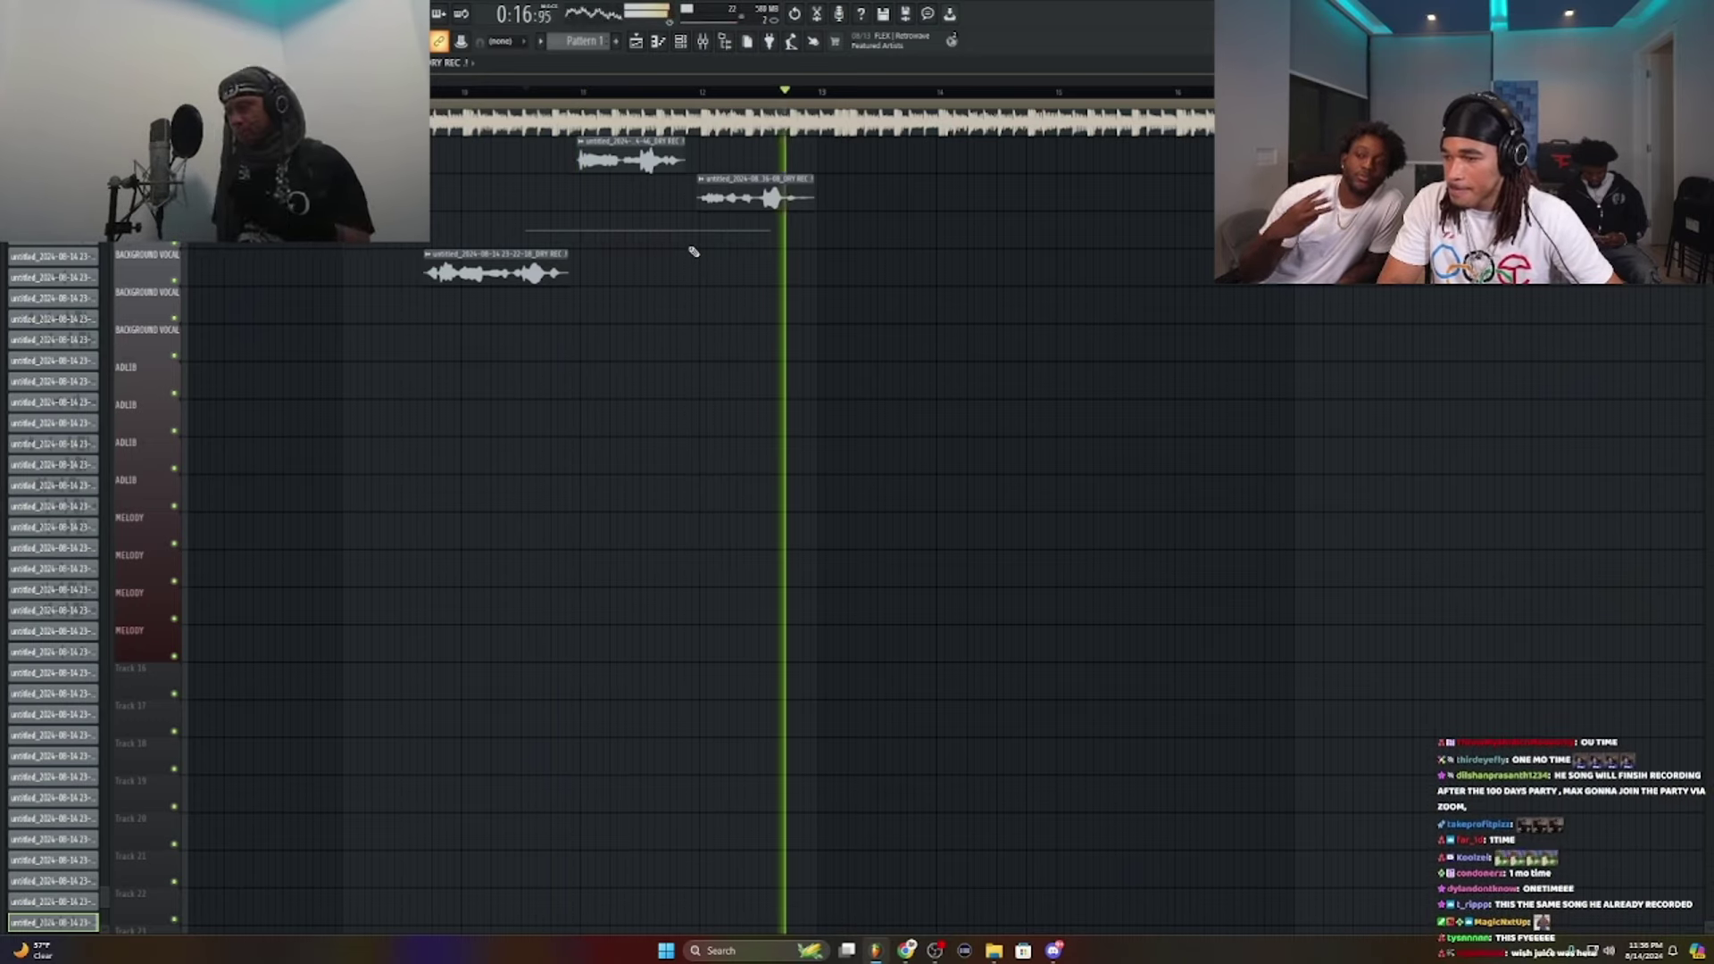
key("space")
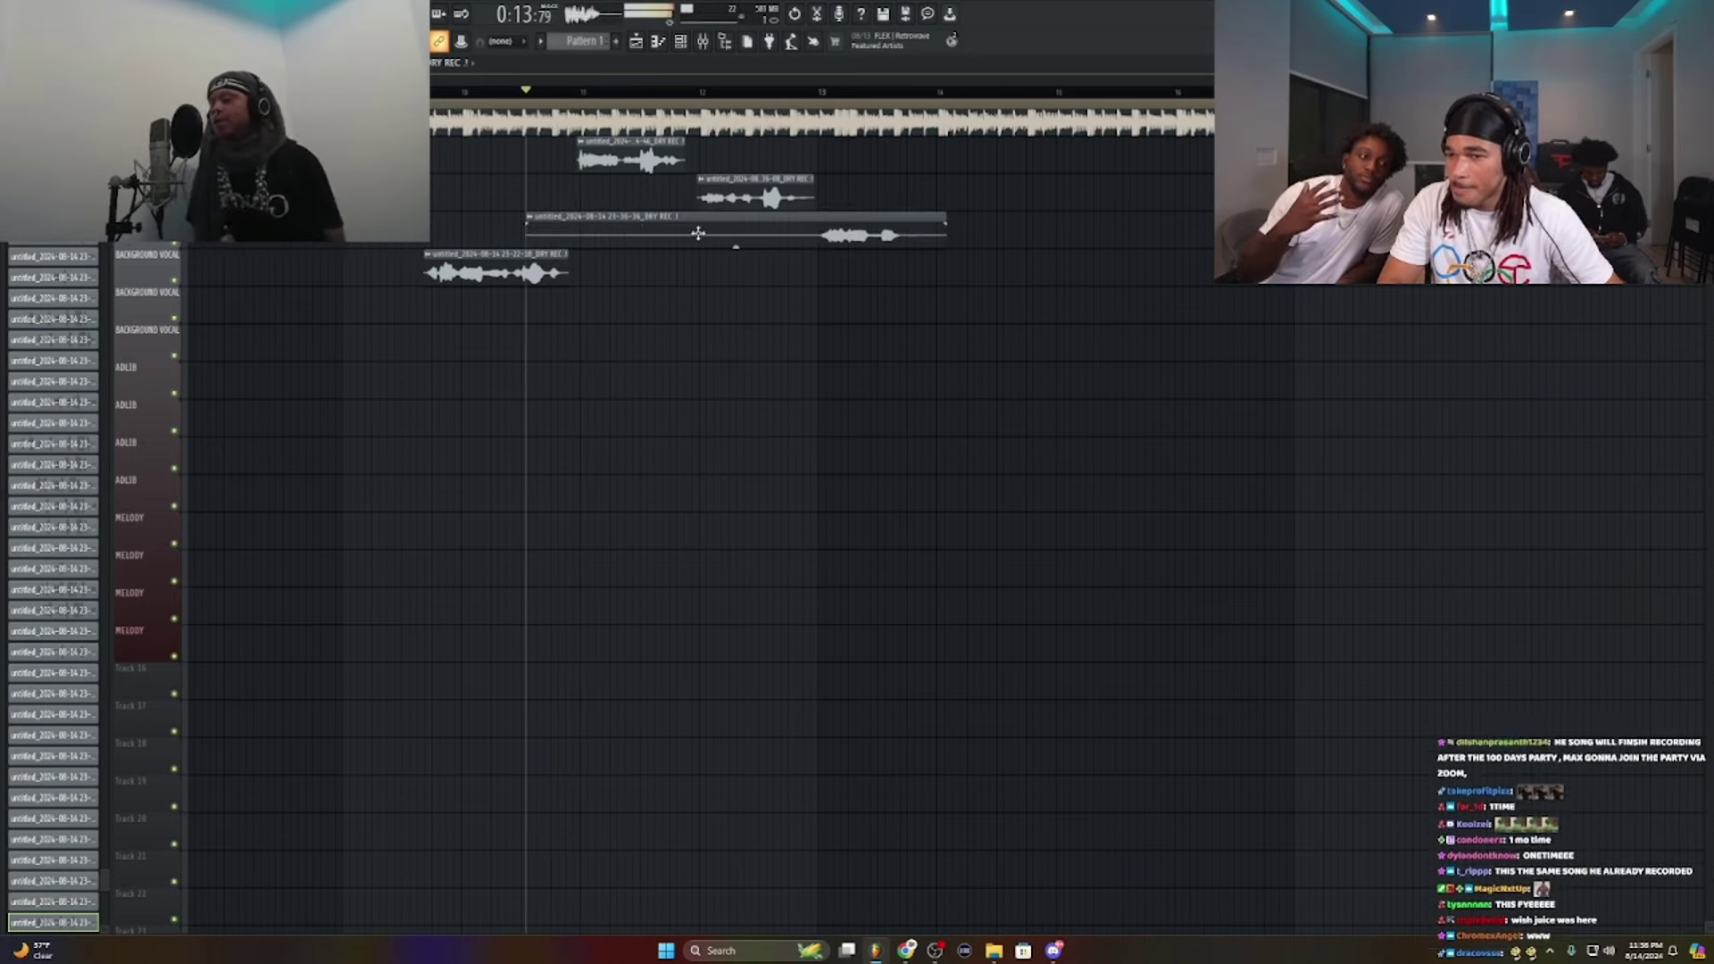
left_click_drag(669, 243, 713, 244)
right_click(750, 243)
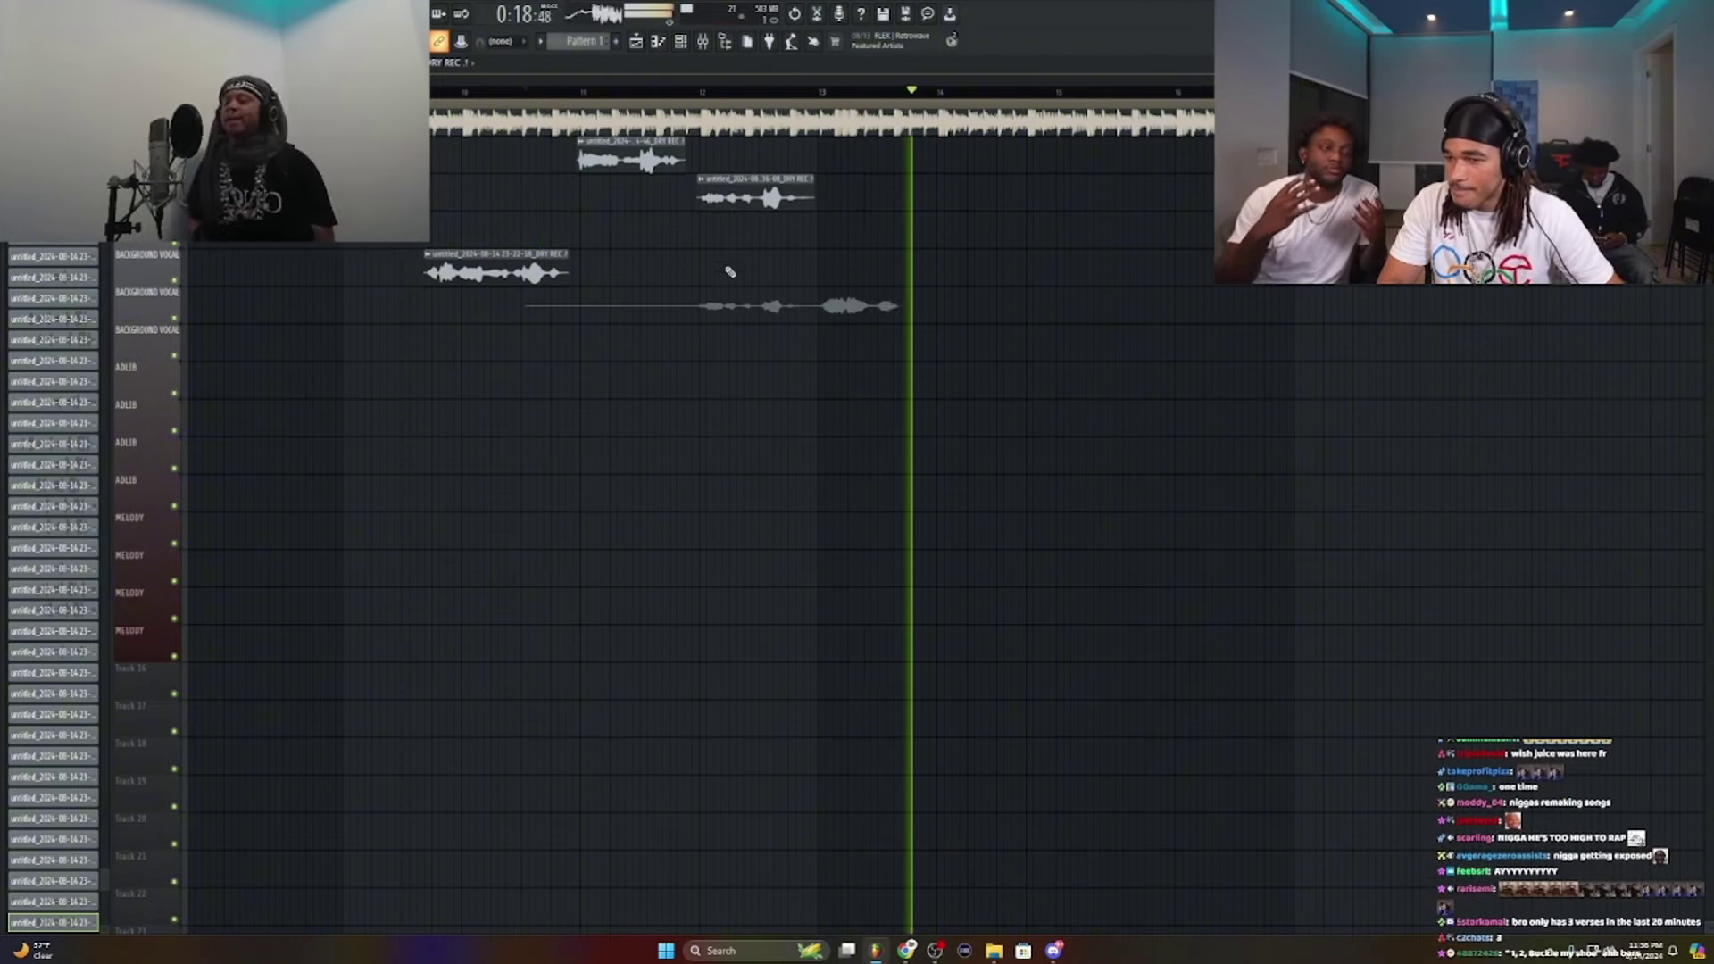
Step: Finish recording the take and trim its clip at both ends to the phrase starting at bar 13
key("space")
left_click_drag(533, 322, 822, 346)
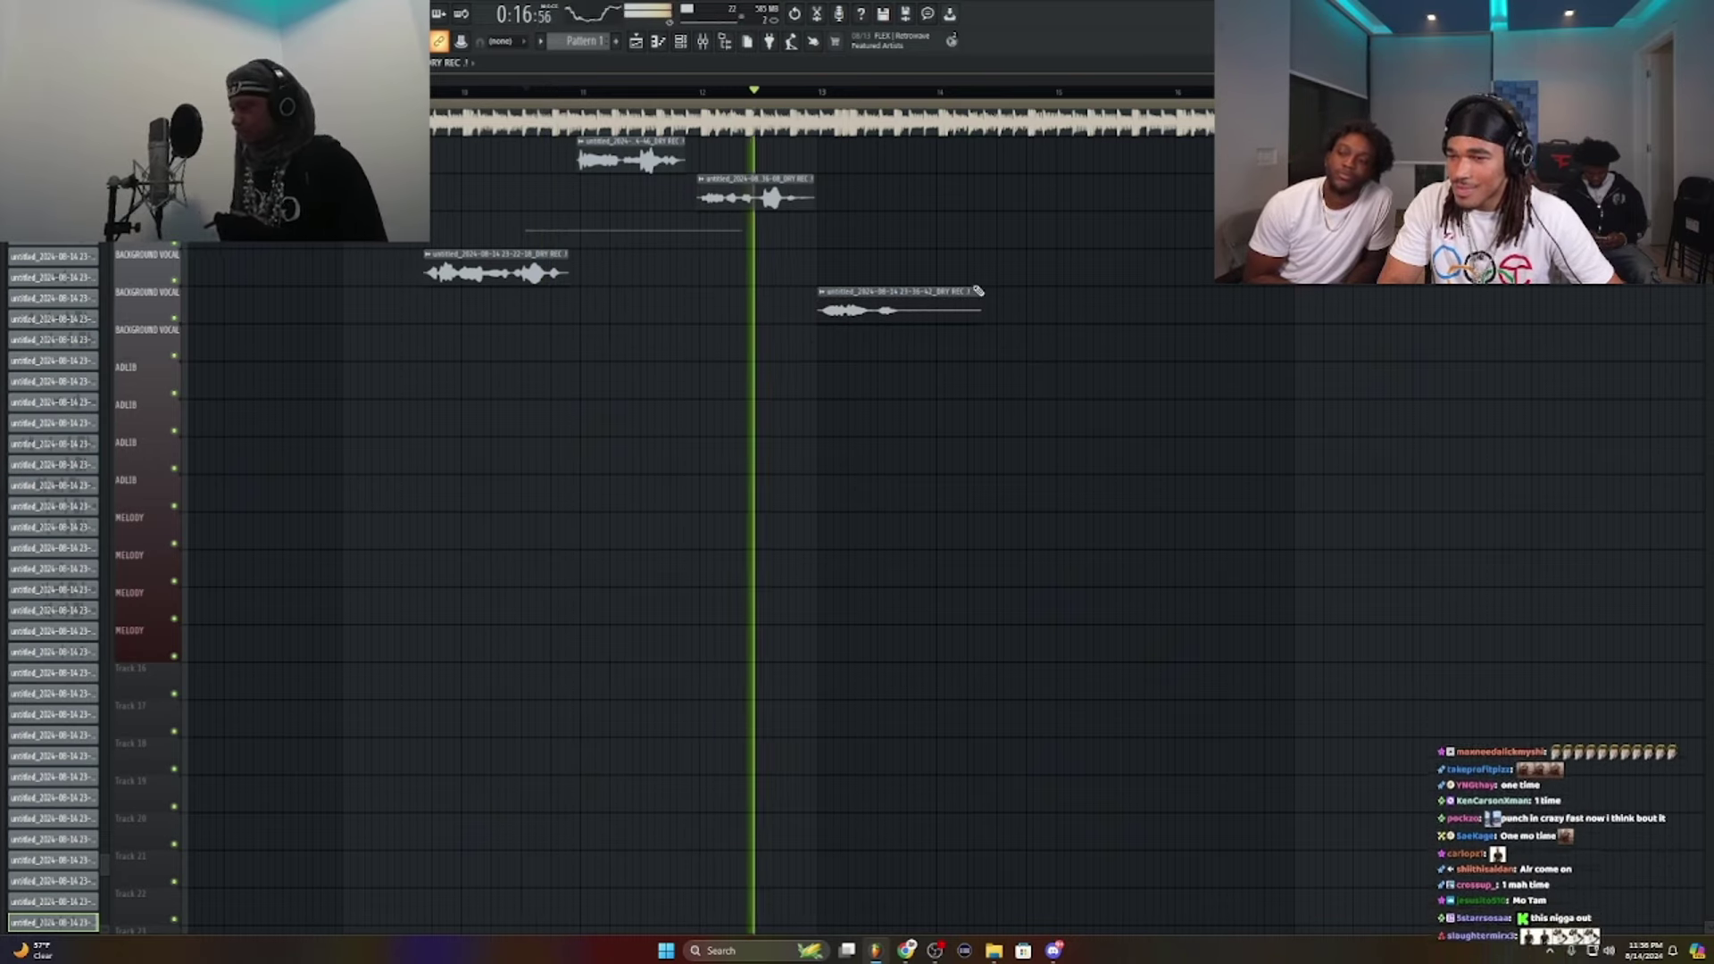
left_click_drag(964, 299, 895, 291)
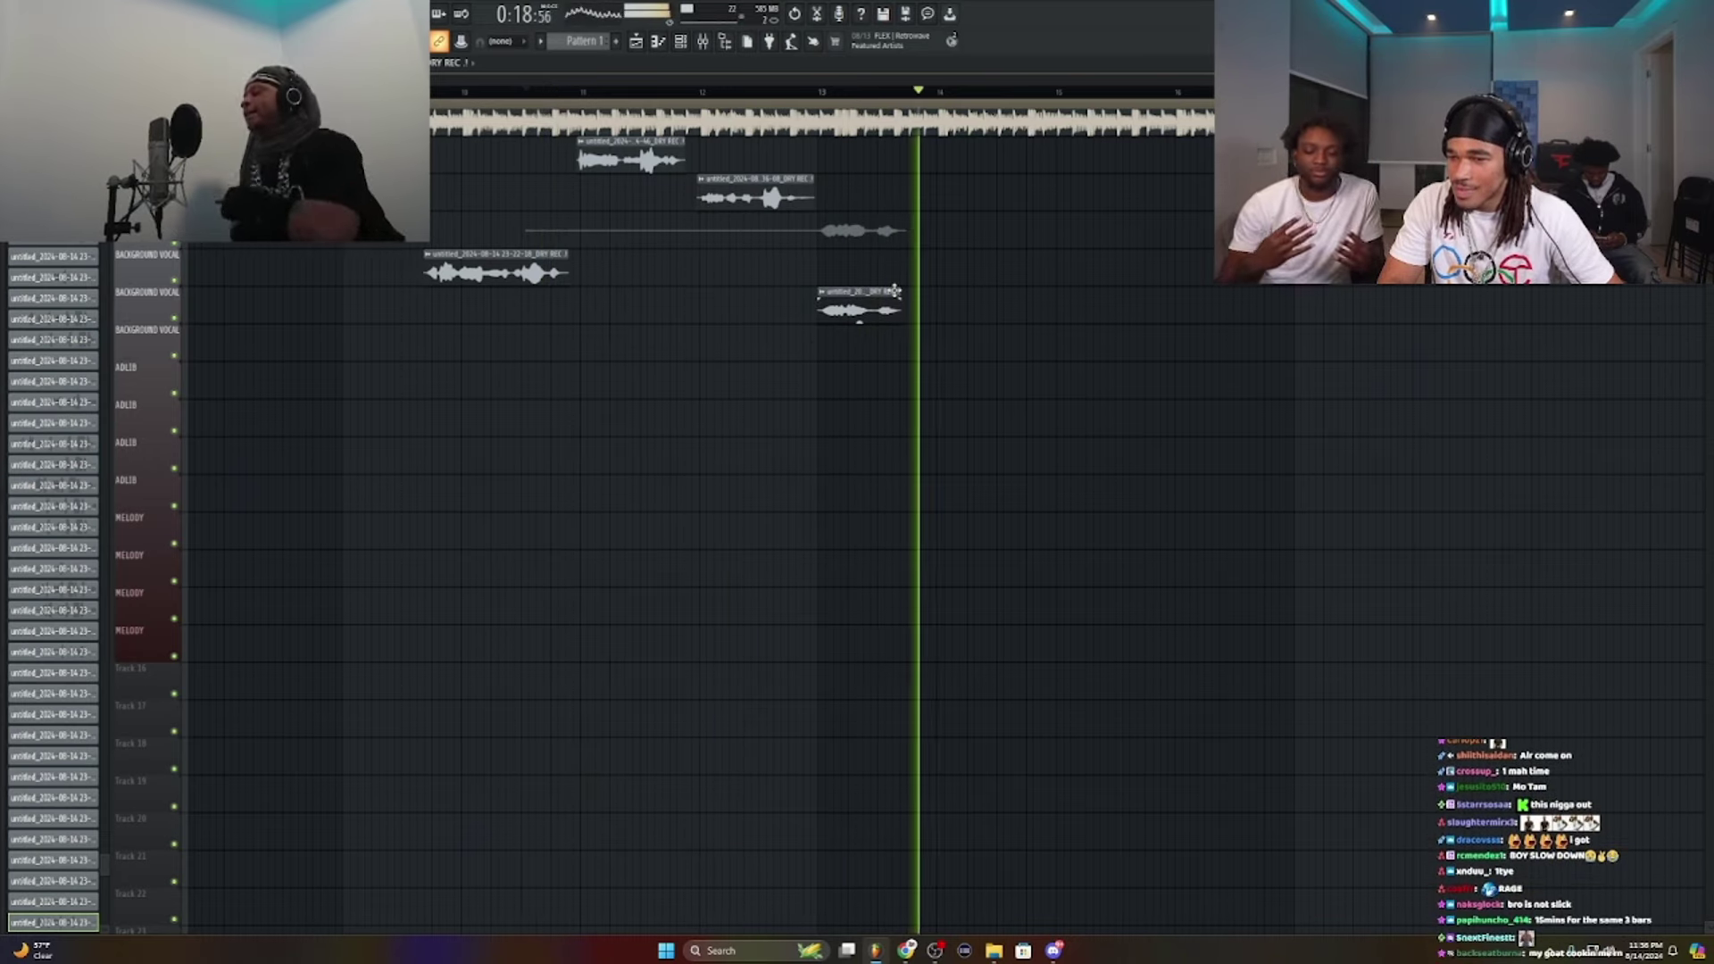
Step: Record a fresh take from the playhead and delete the earlier trimmed vocal clip at bar 13
key("space")
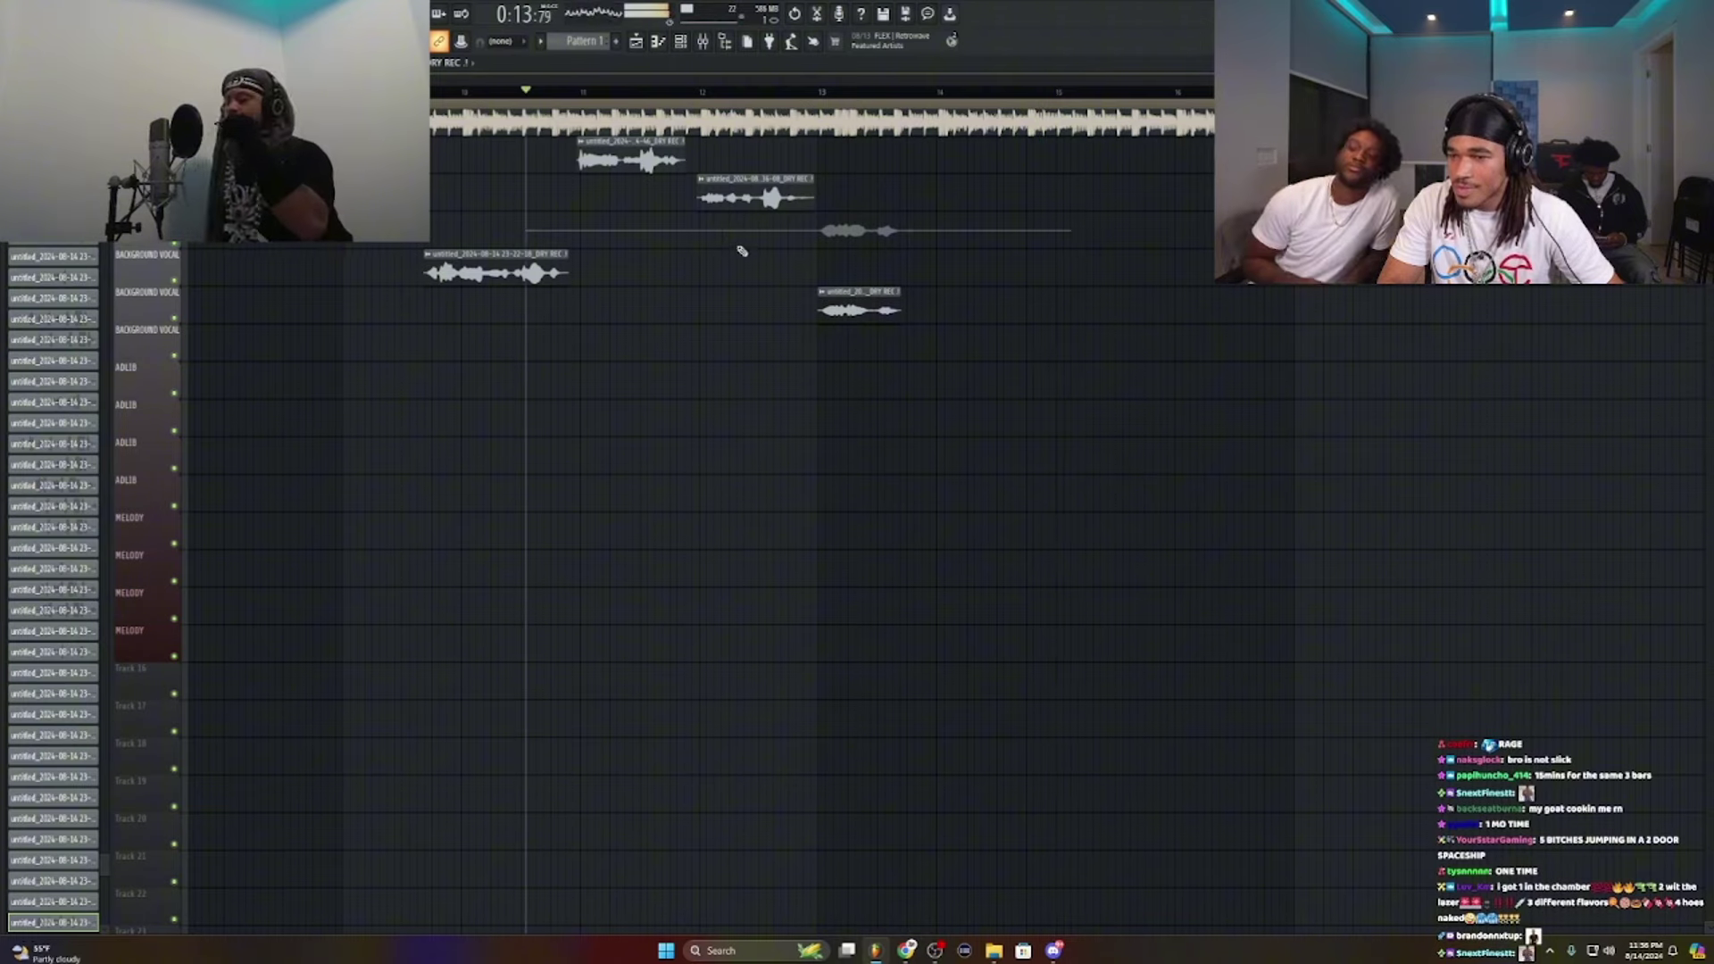
key("space")
right_click(848, 310)
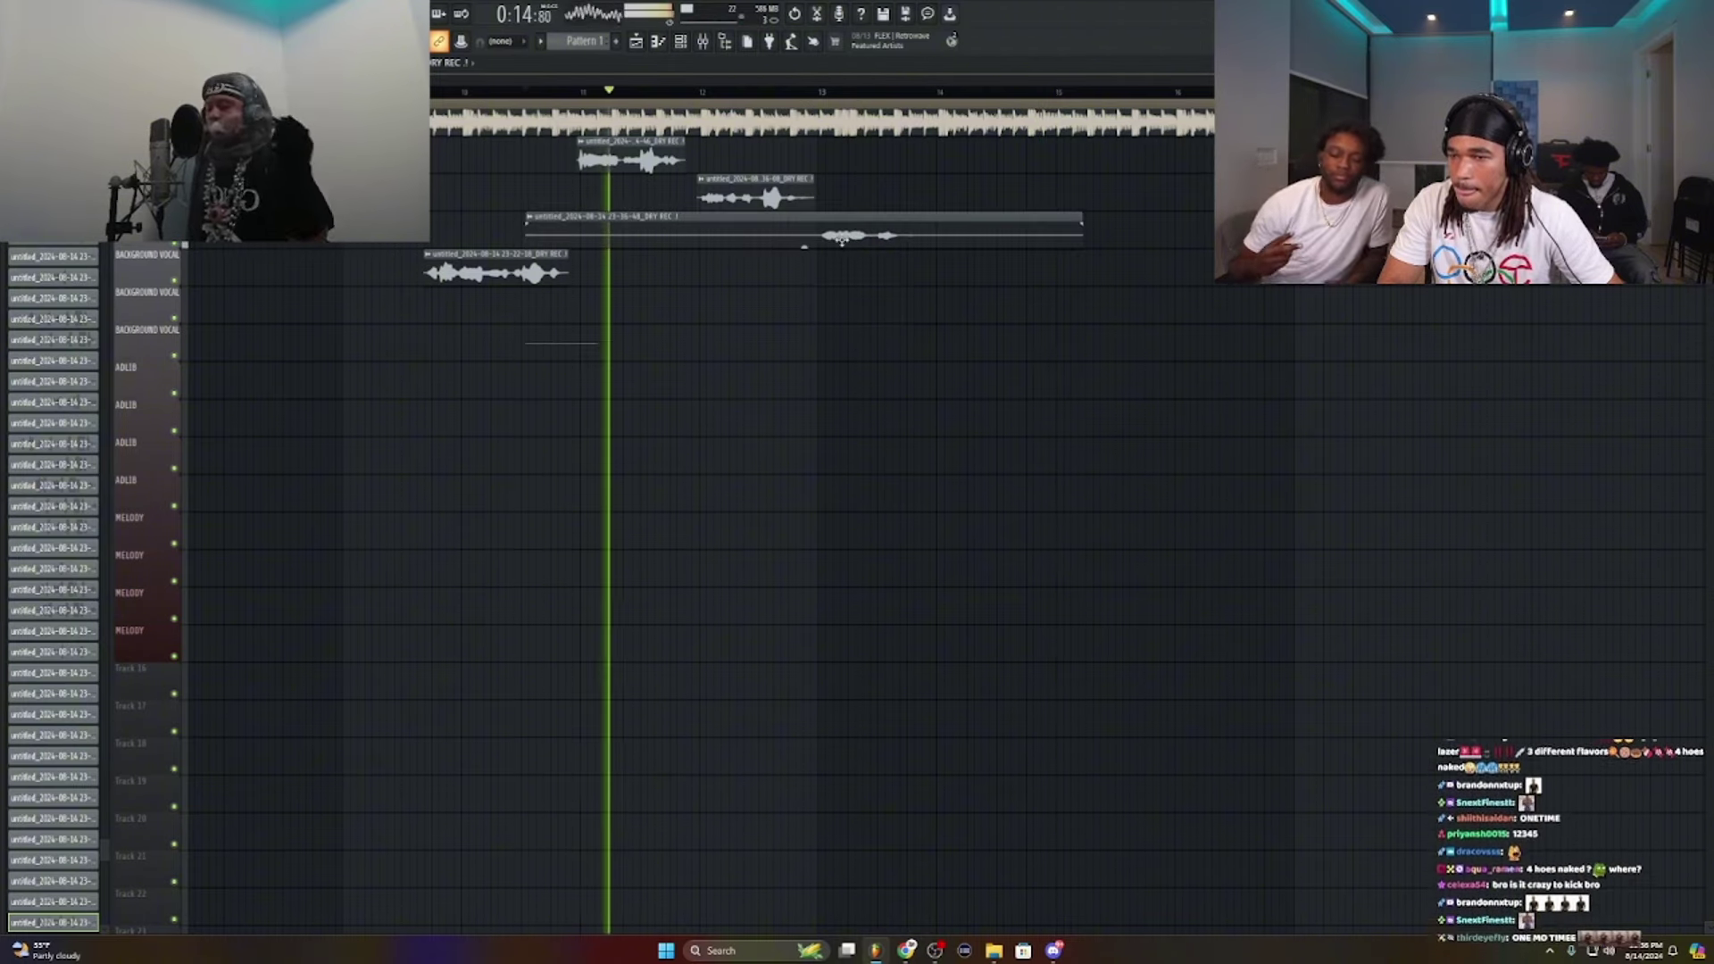
Step: Open the newest take's audio clip settings and switch Normalize on and back off
double_click(819, 241)
left_click(284, 303)
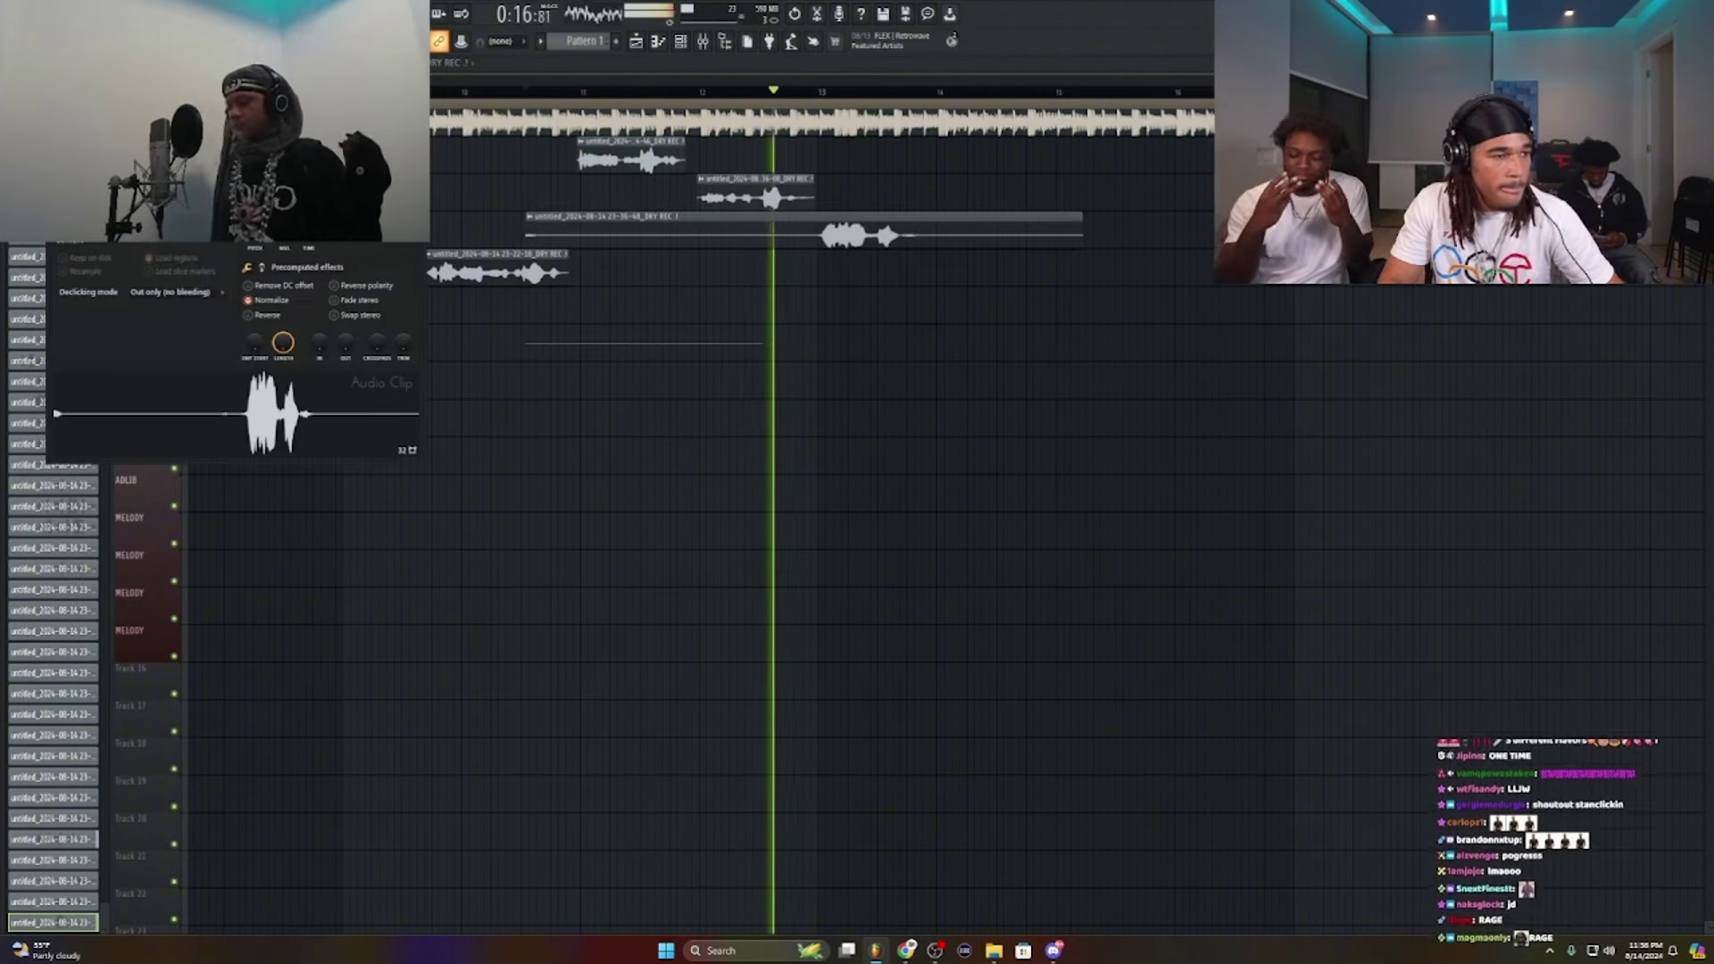
left_click(288, 306)
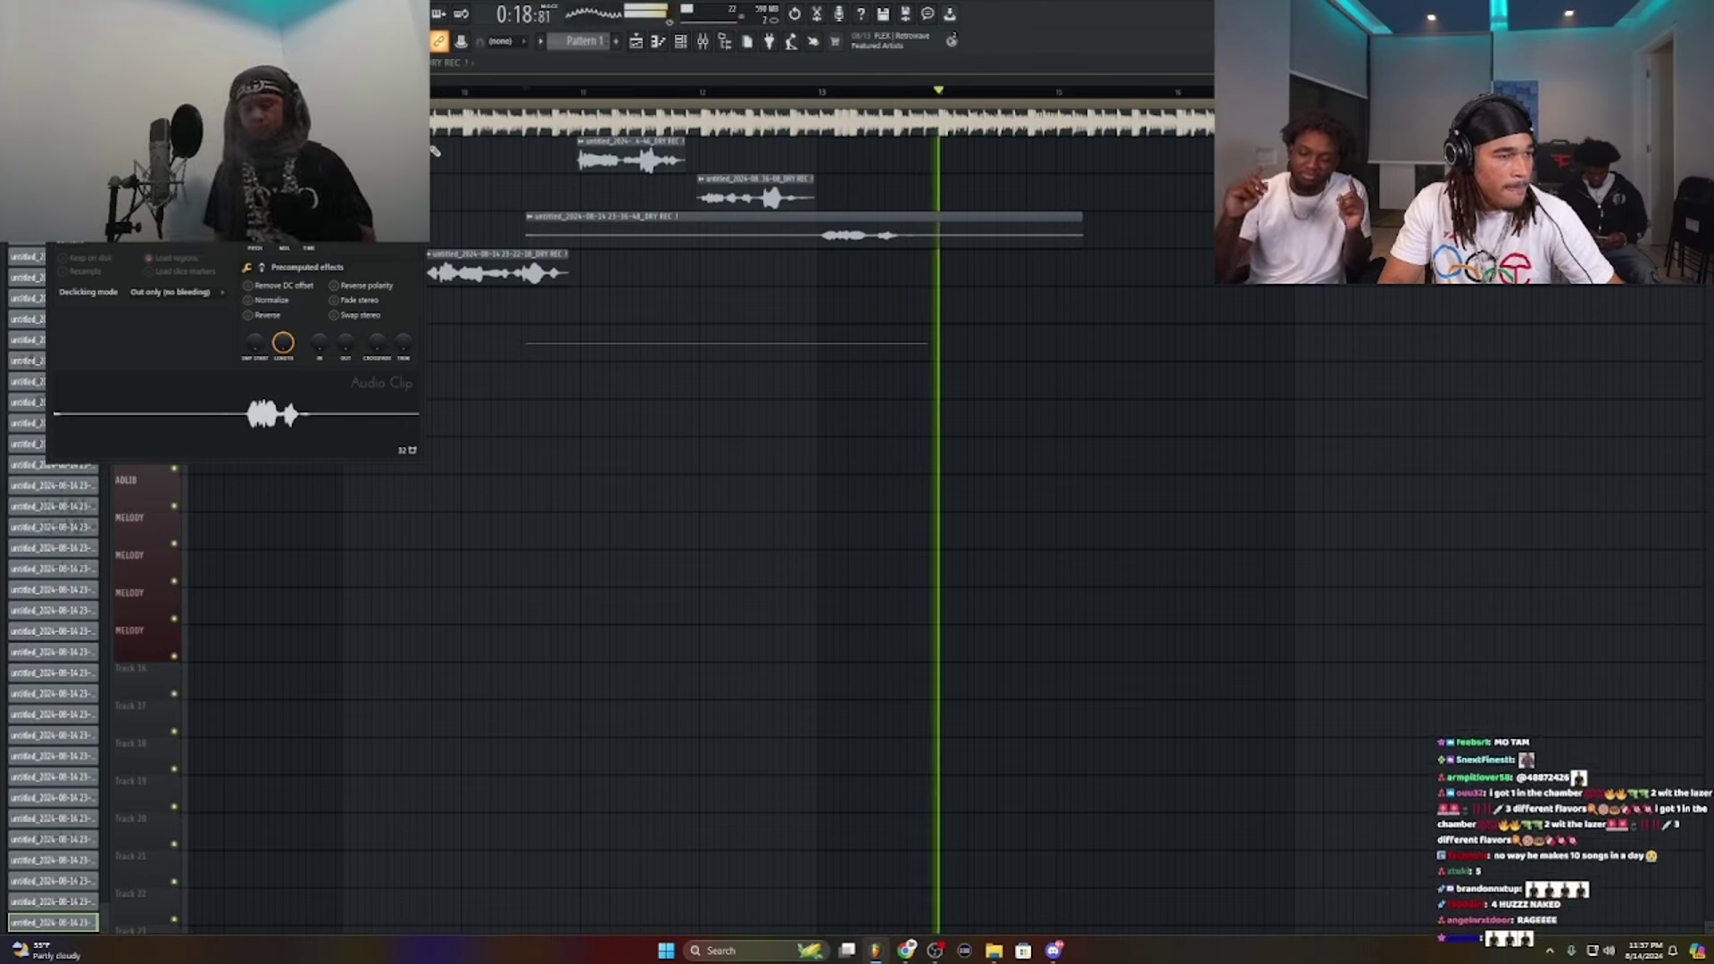
Step: View the bar 12 vocal clip's audio settings and stop the running recording
left_click(409, 134)
double_click(737, 188)
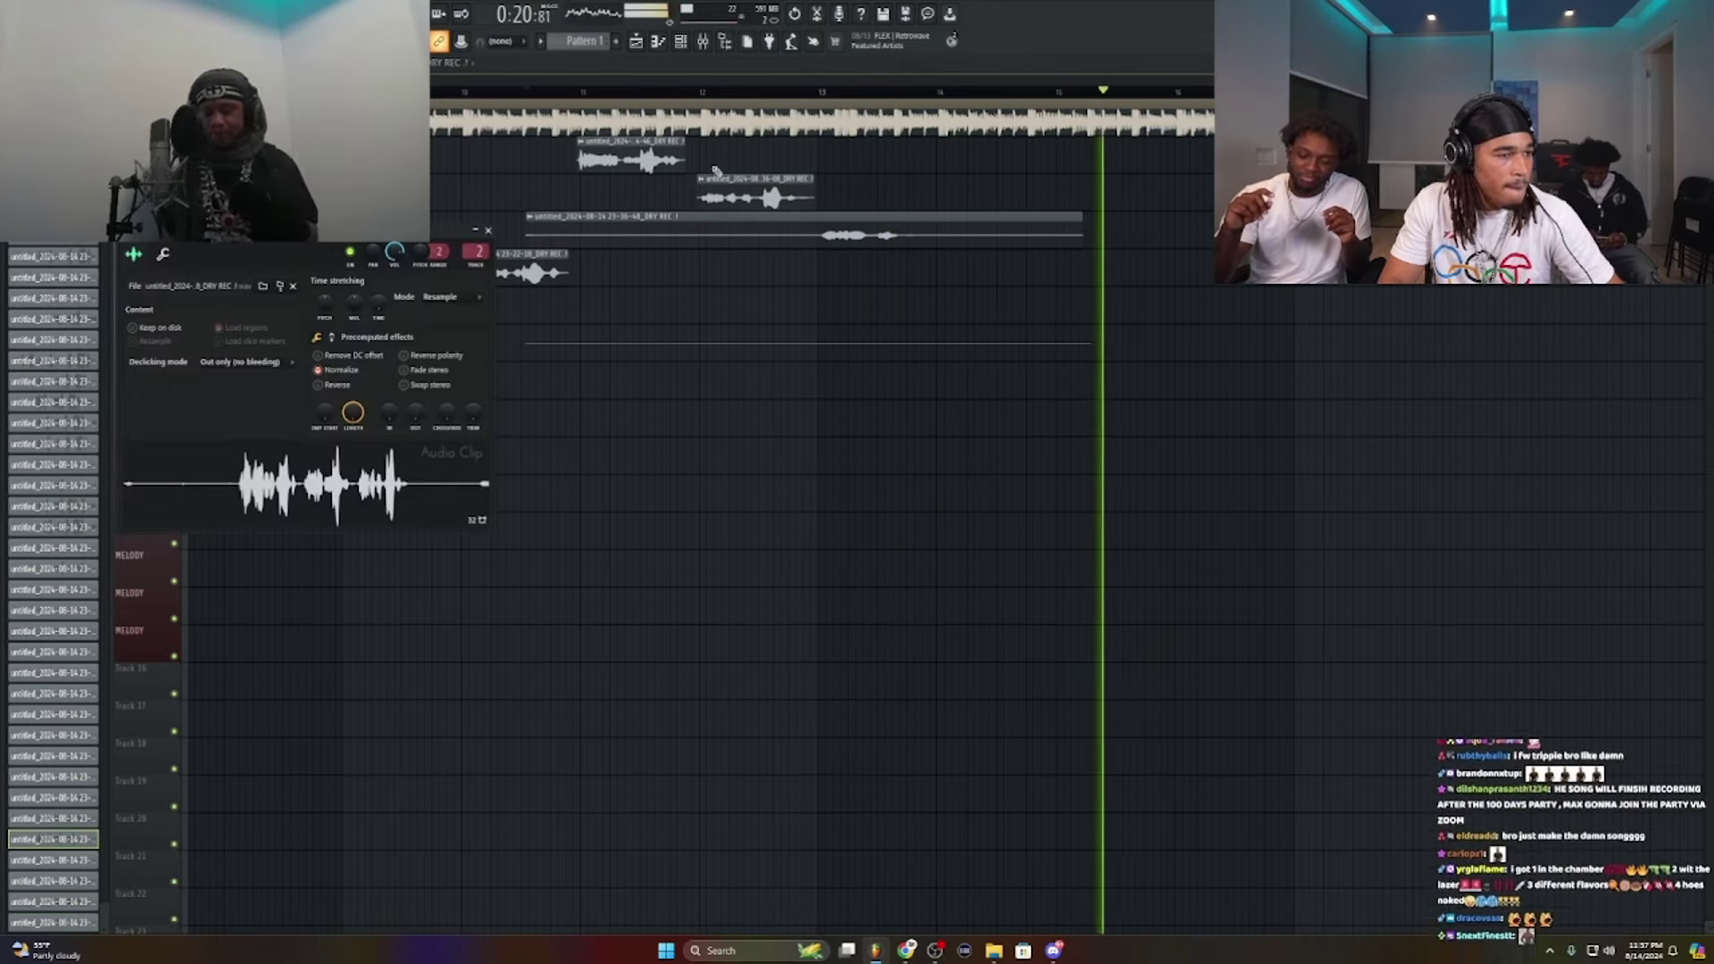
key("space")
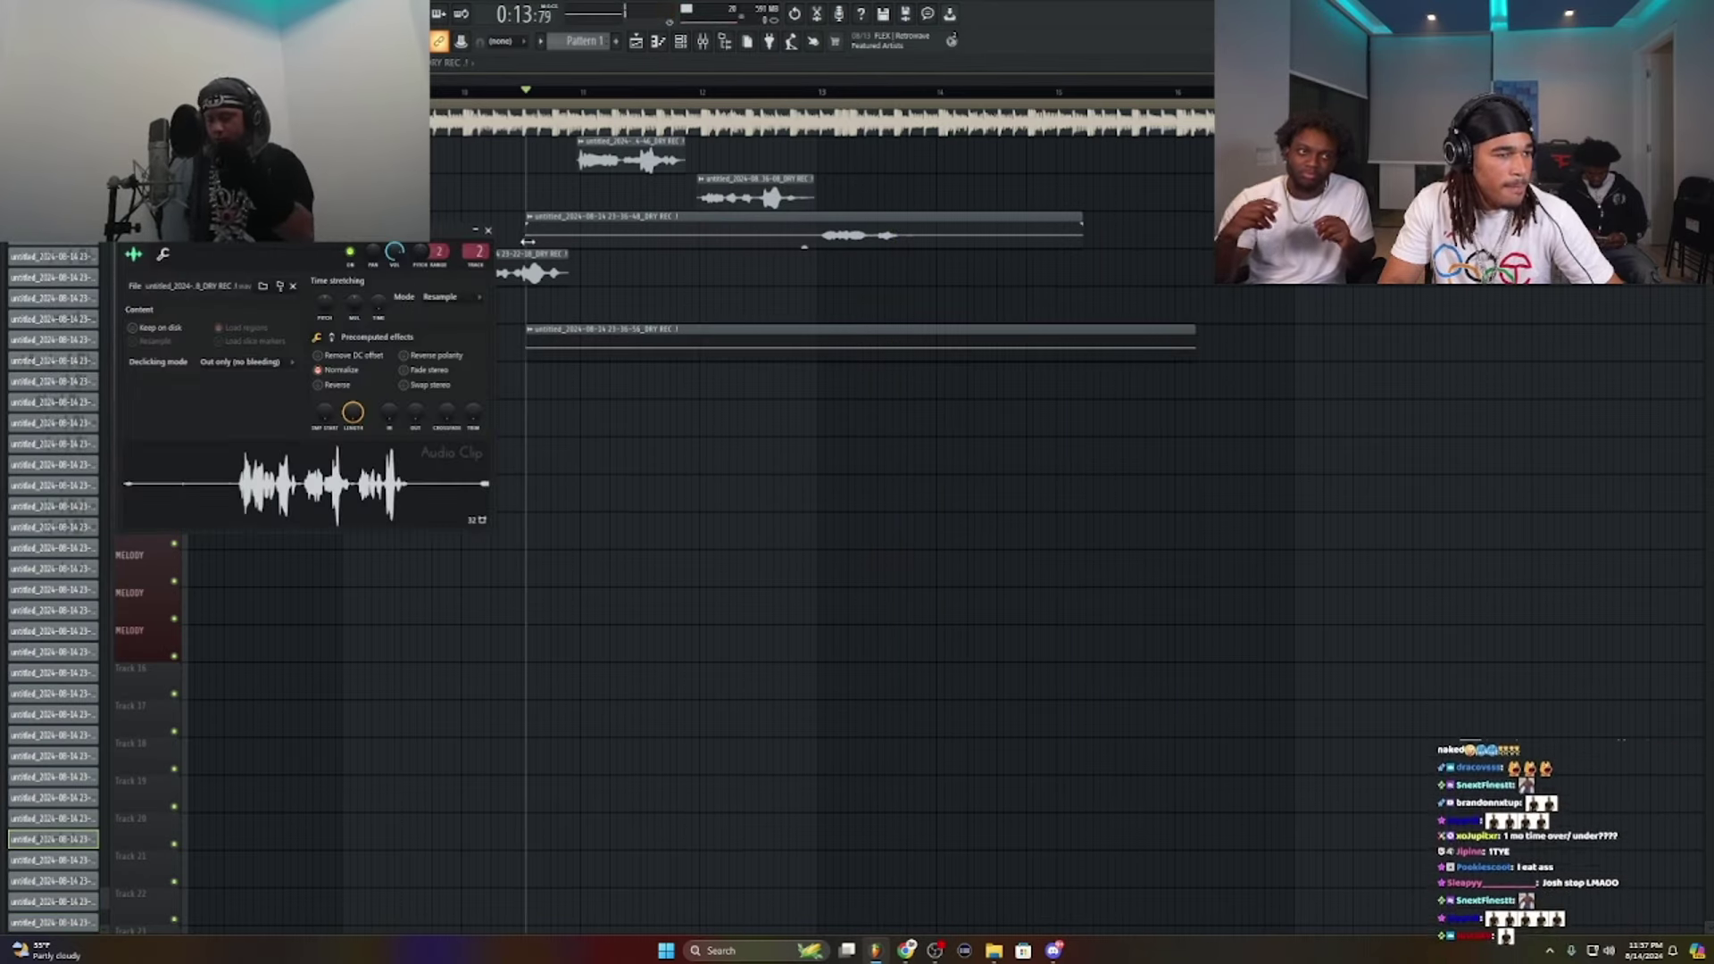
Step: Trim the long vocal take at both ends to the phrase starting at bar 13 and turn Normalize on for it
left_click_drag(527, 241, 848, 242)
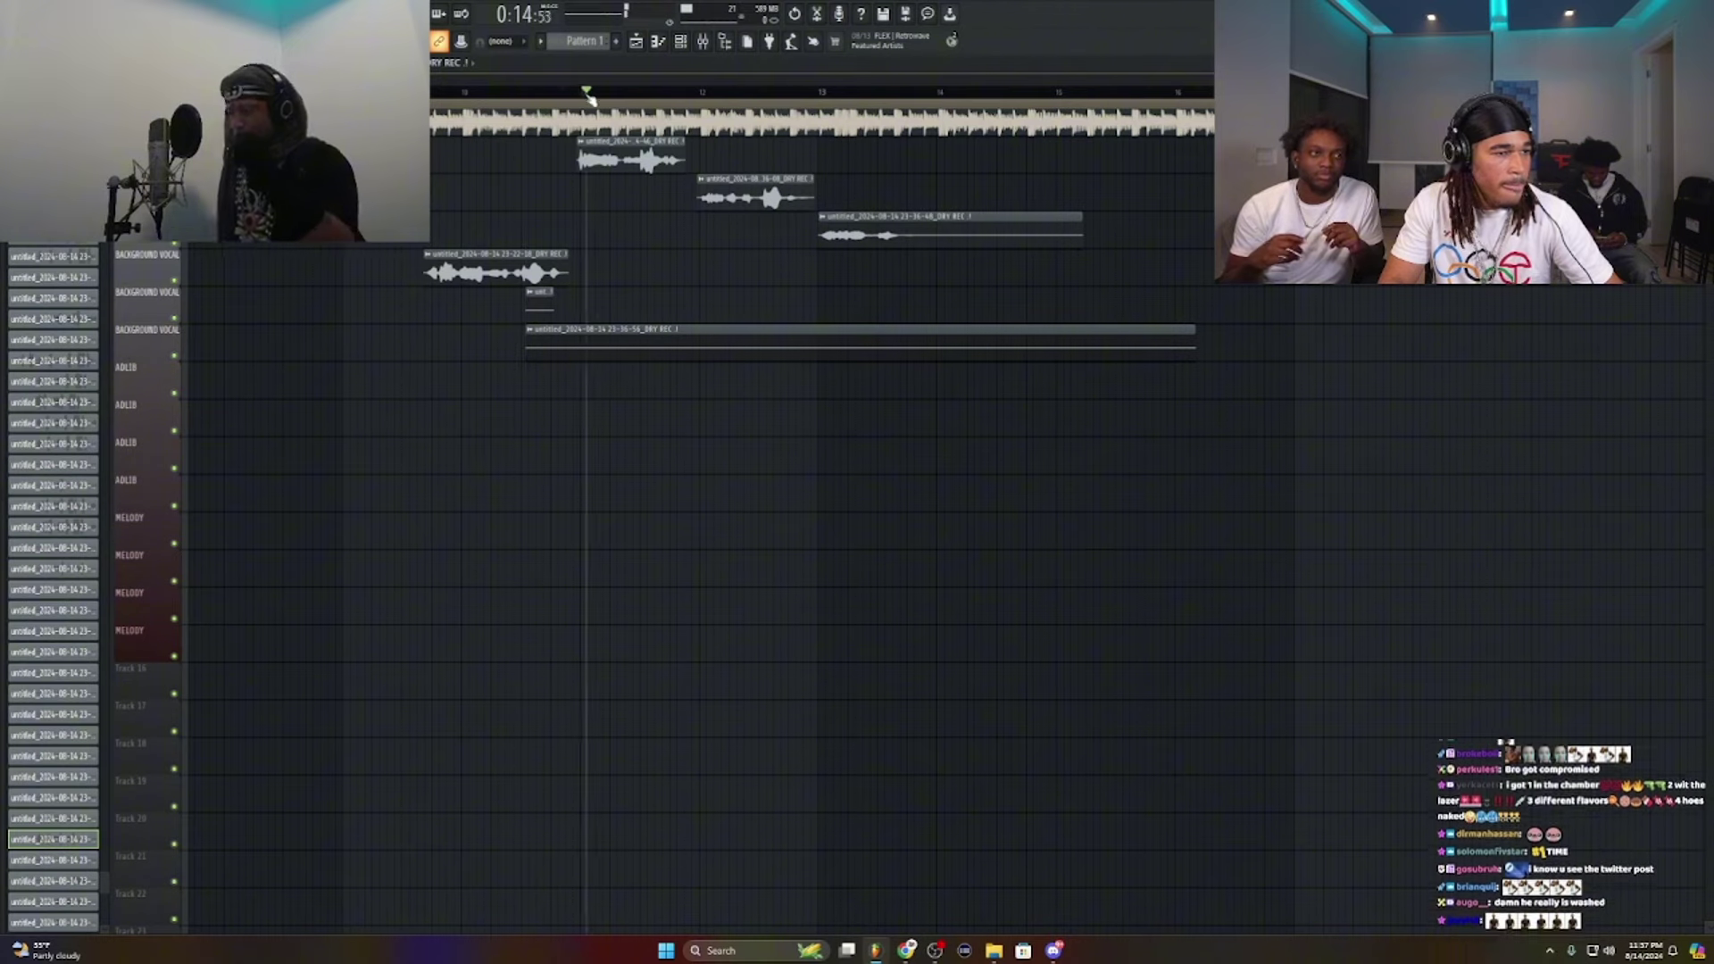
key("space")
left_click_drag(1082, 224, 897, 225)
double_click(864, 234)
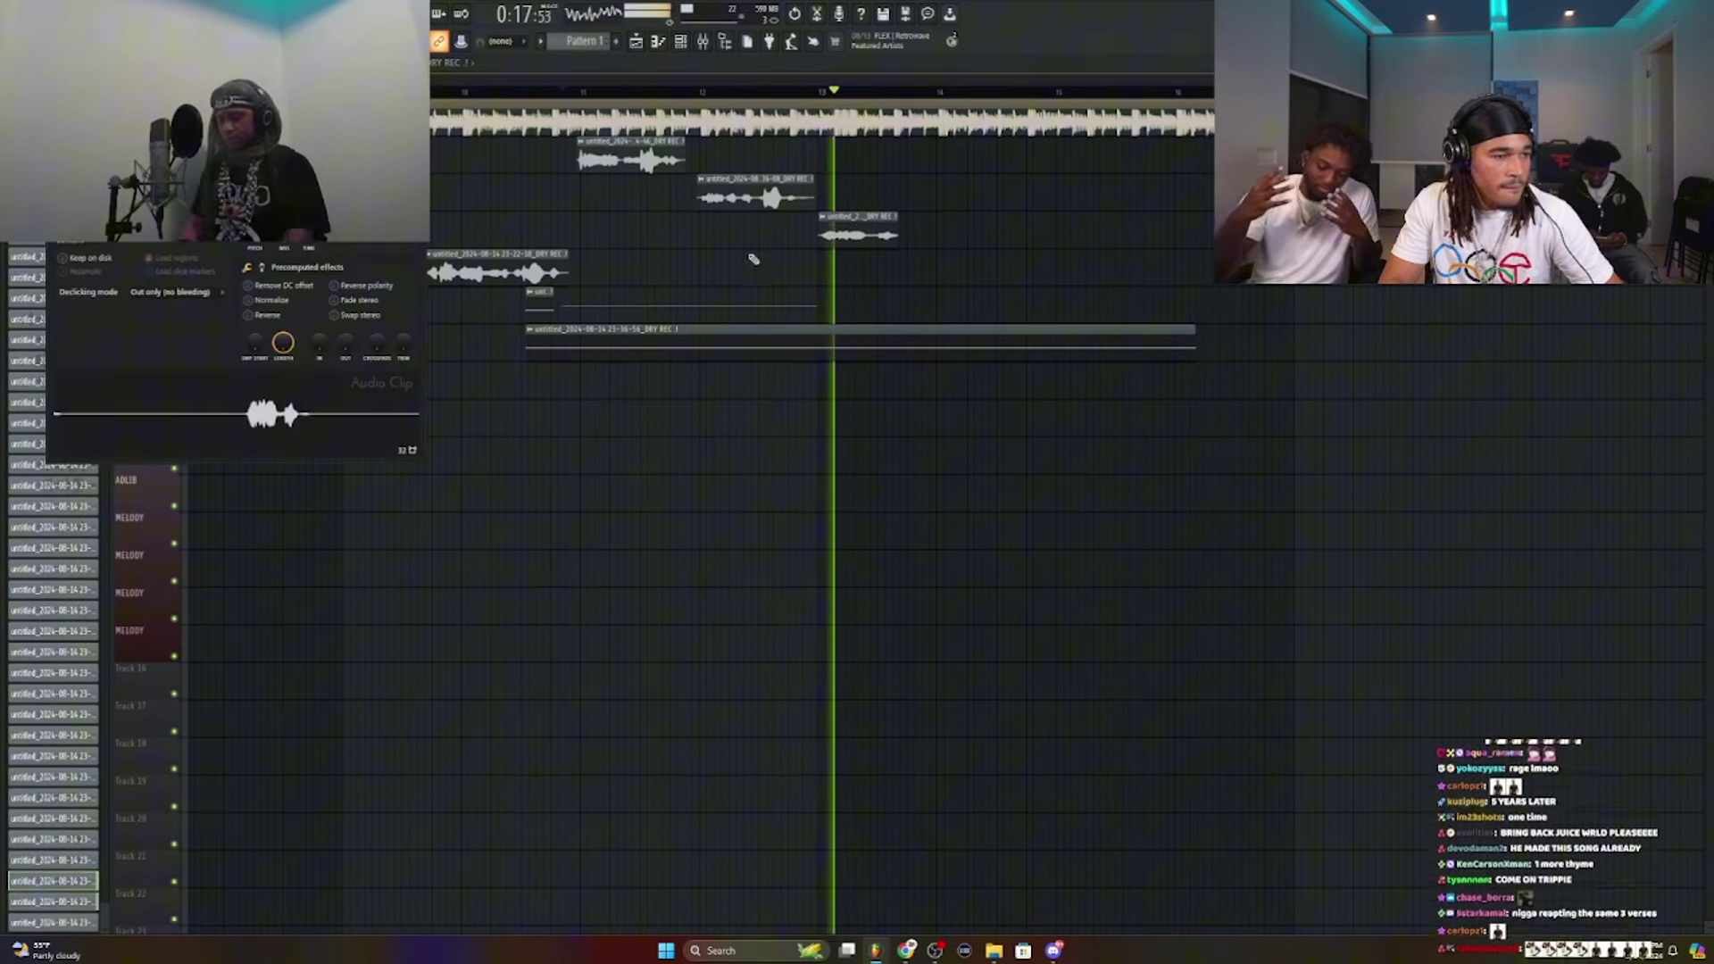
left_click(284, 302)
left_click(891, 216)
Step: Extend the end of the bar 13 vocal clip slightly and delete the two long silent takes on the Background Vocal tracks
key("space")
key("space")
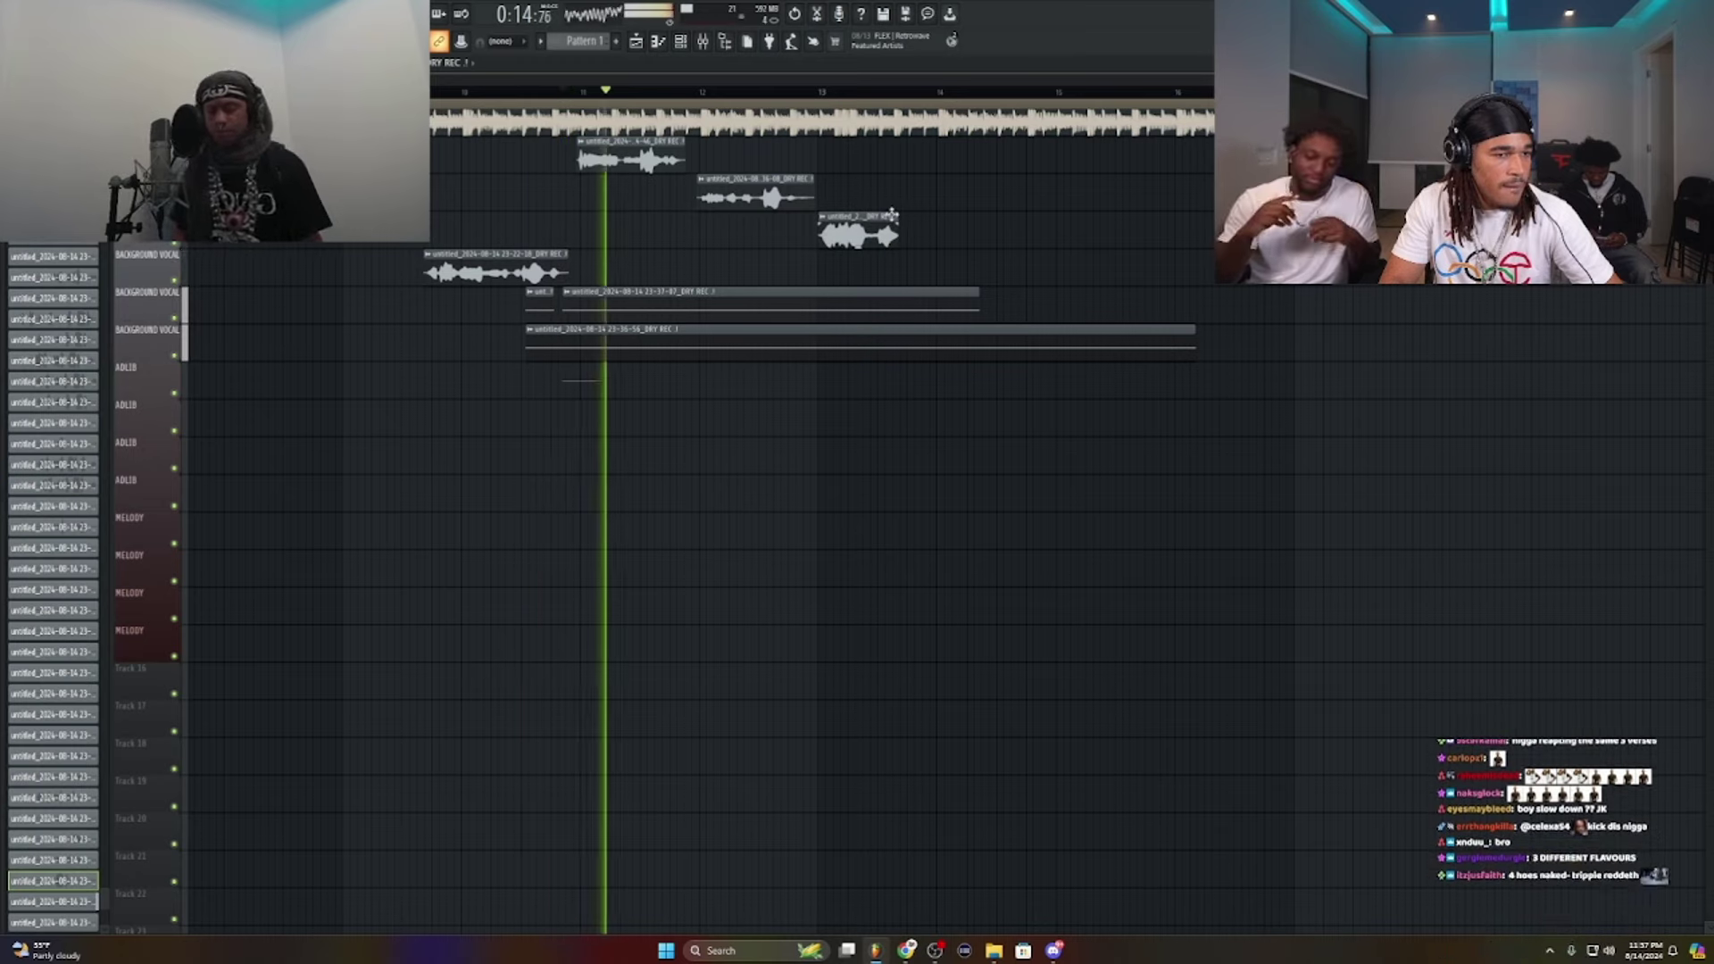
mouse_move(896, 217)
left_mouse_down()
mouse_move(939, 223)
mouse_move(921, 227)
left_mouse_up()
right_click(927, 299)
right_click(930, 339)
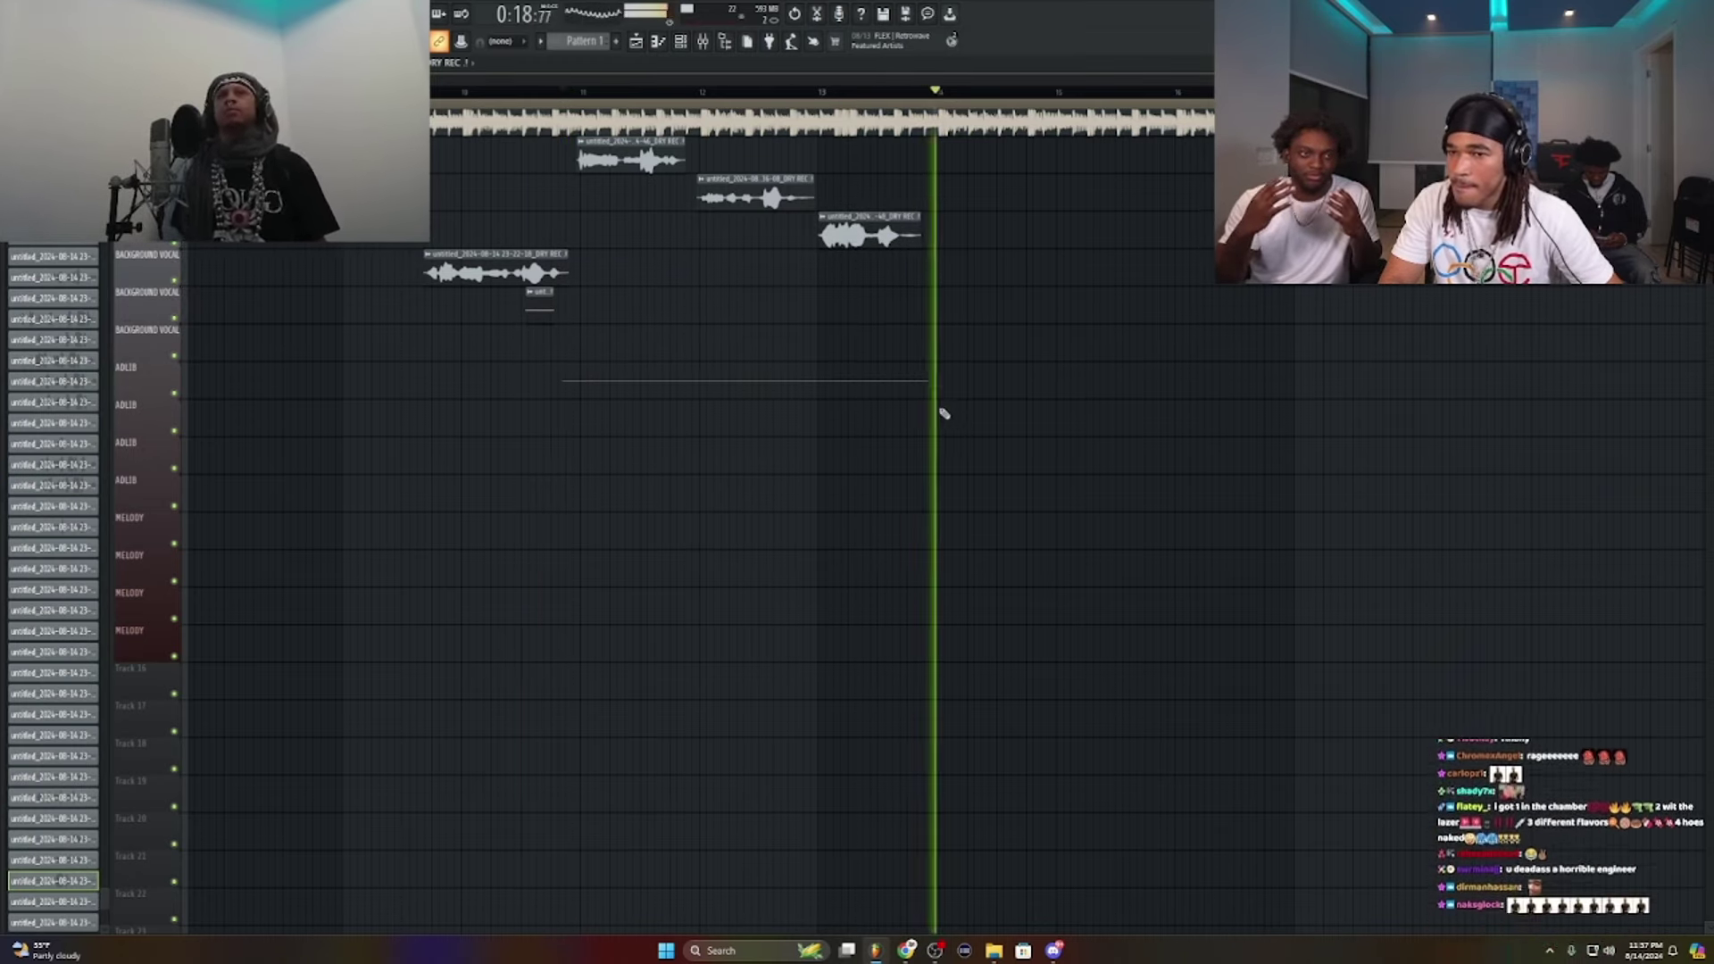
Step: Delete the take starting just before bar 12, the bar 13 clip and the short leftover clip before bar 11
left_click(694, 93)
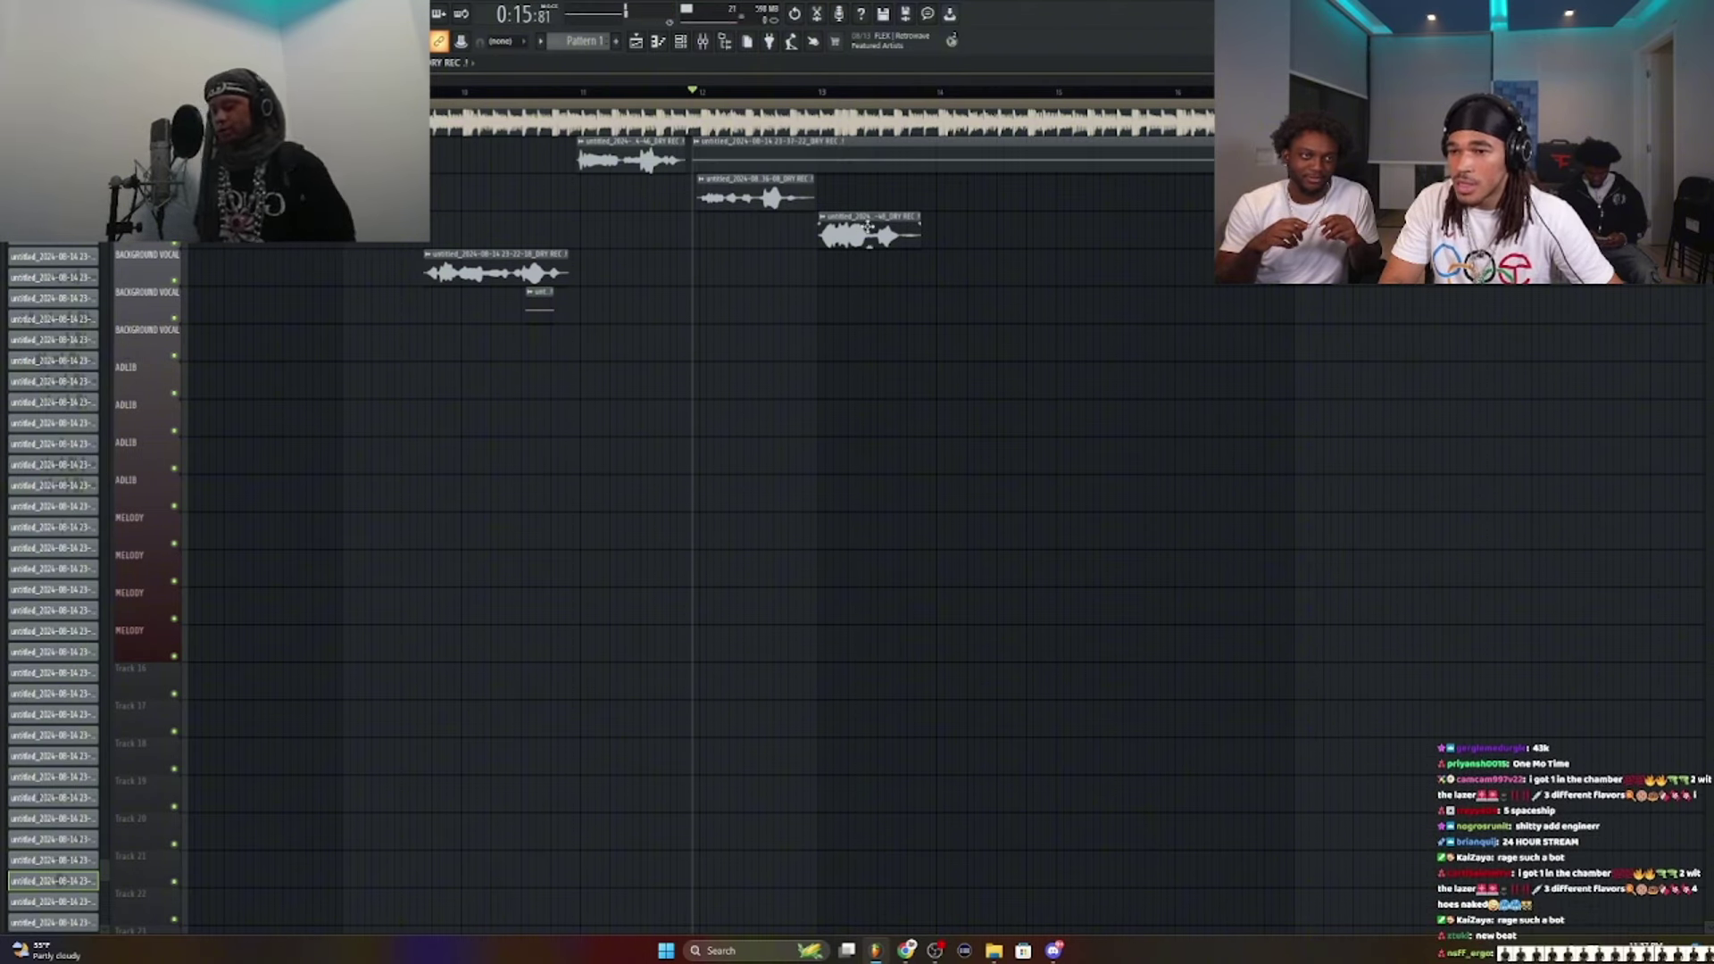
right_click(840, 168)
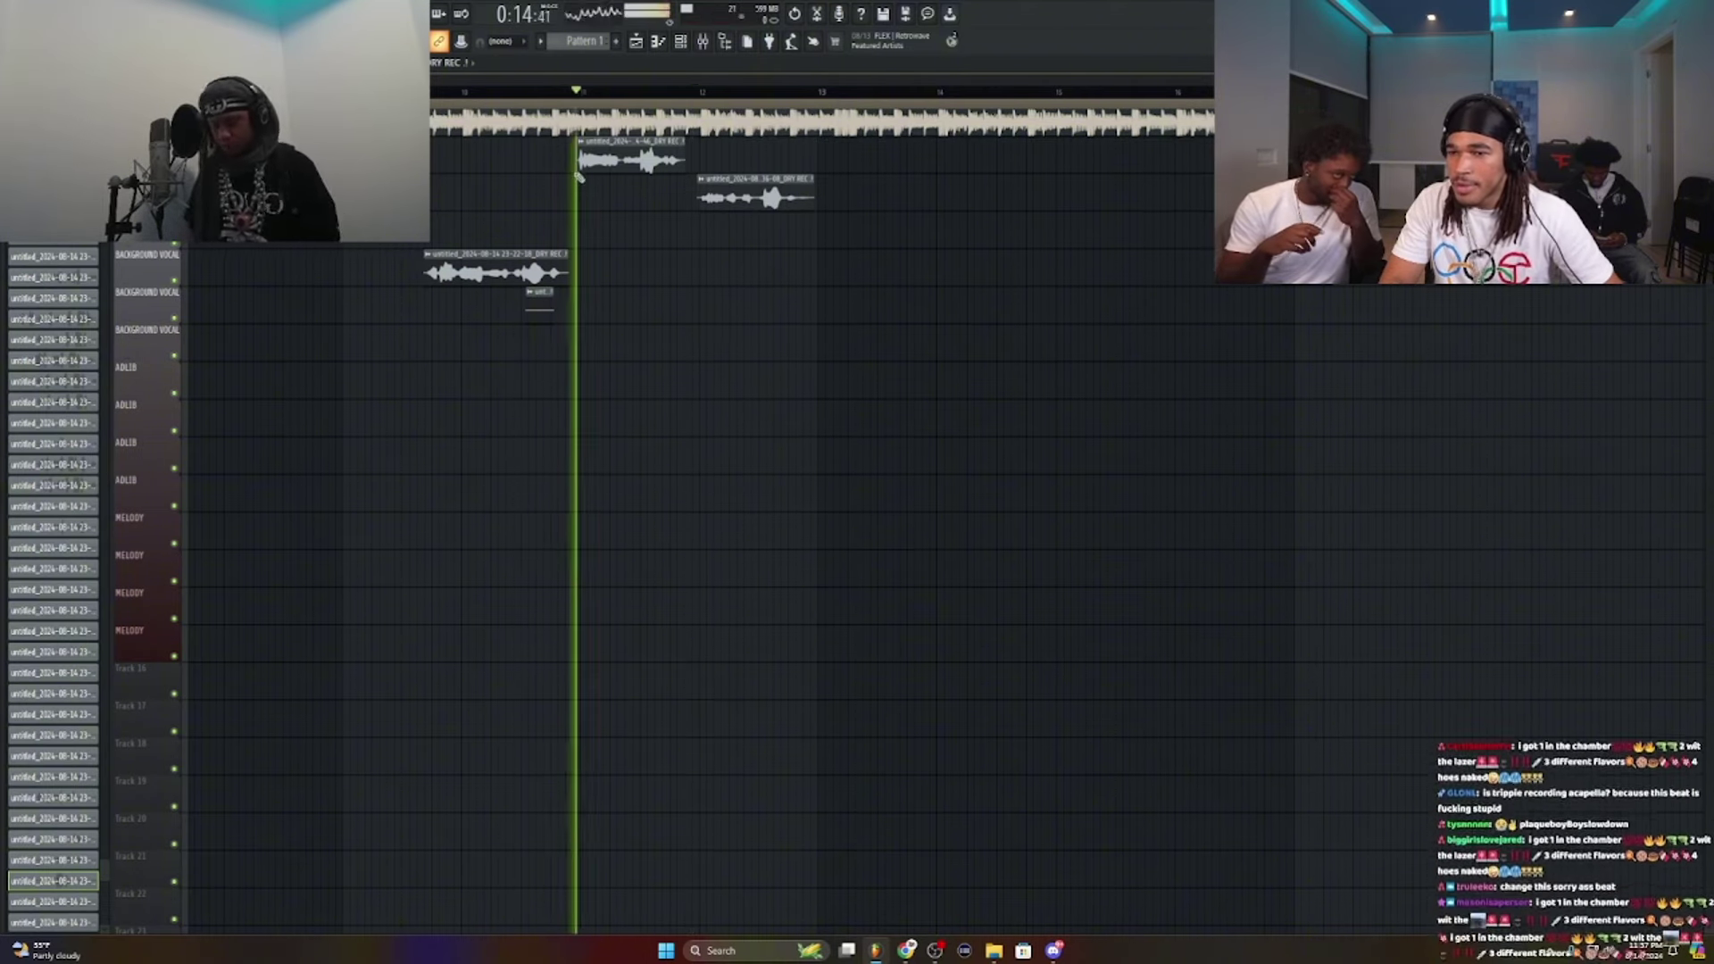
right_click(552, 306)
right_click(541, 299)
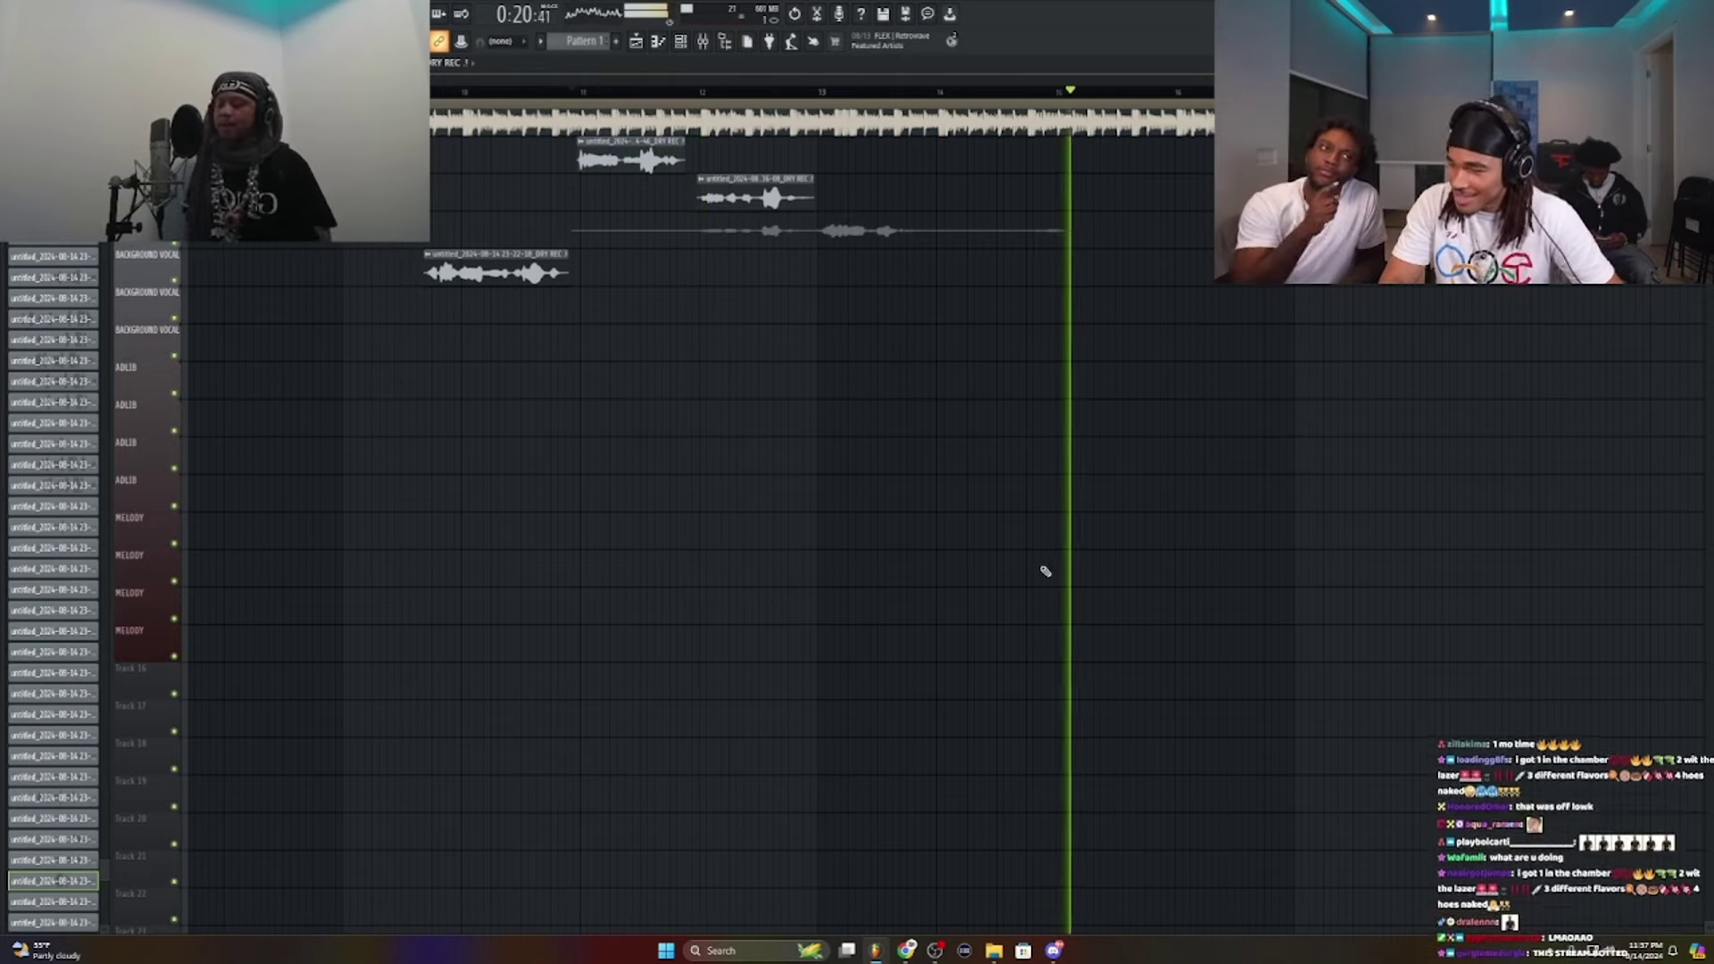
Step: Stop and delete the take starting just before bar 11, and record a replacement from the same point
key("space")
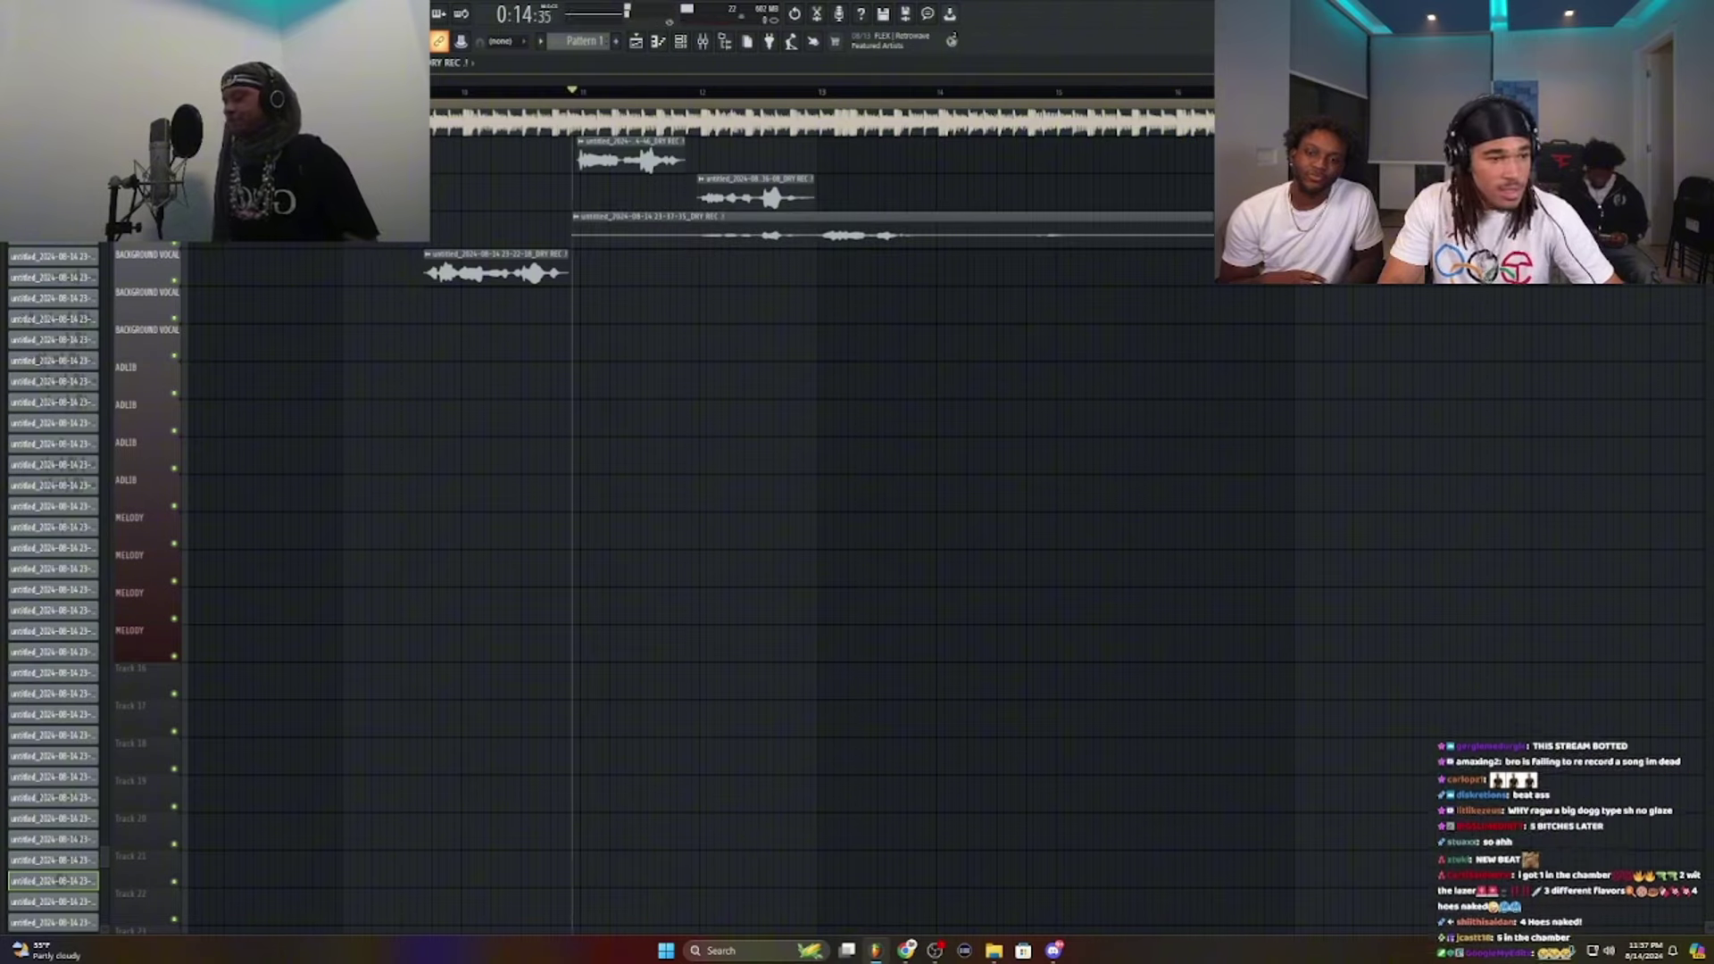
right_click(975, 225)
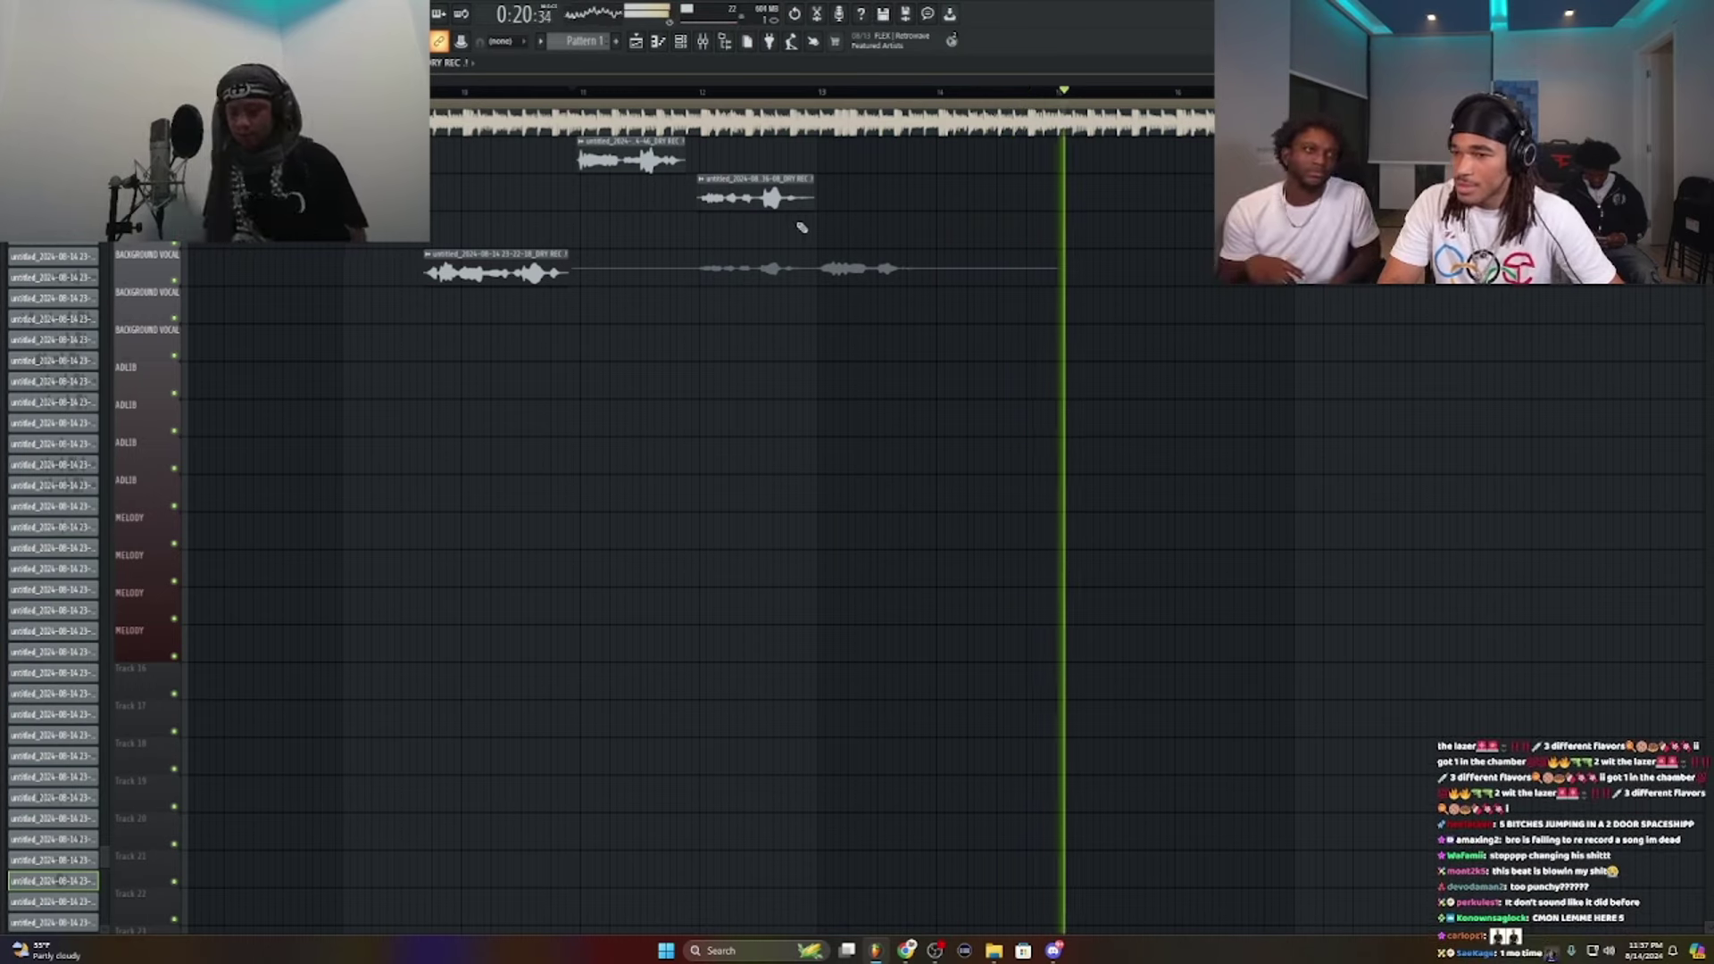
key("space")
Step: Normalize the replacement take and trim both of its ends to the bar 13 phrase
double_click(603, 278)
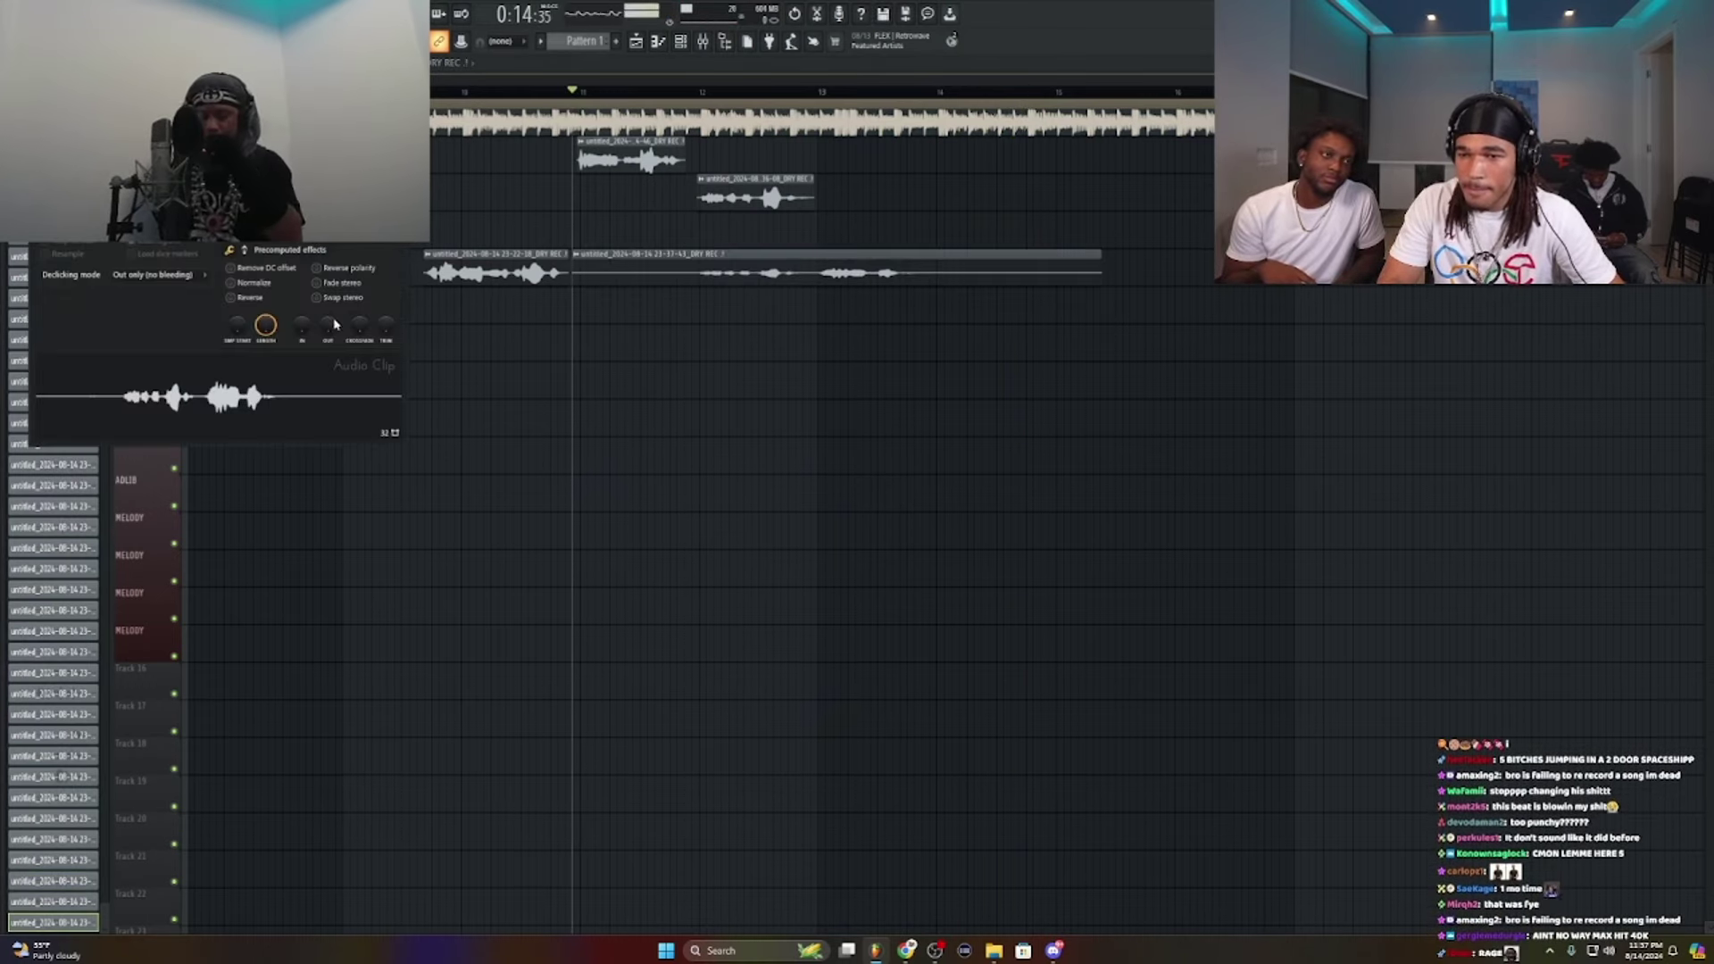
key("space")
left_click_drag(578, 272, 826, 308)
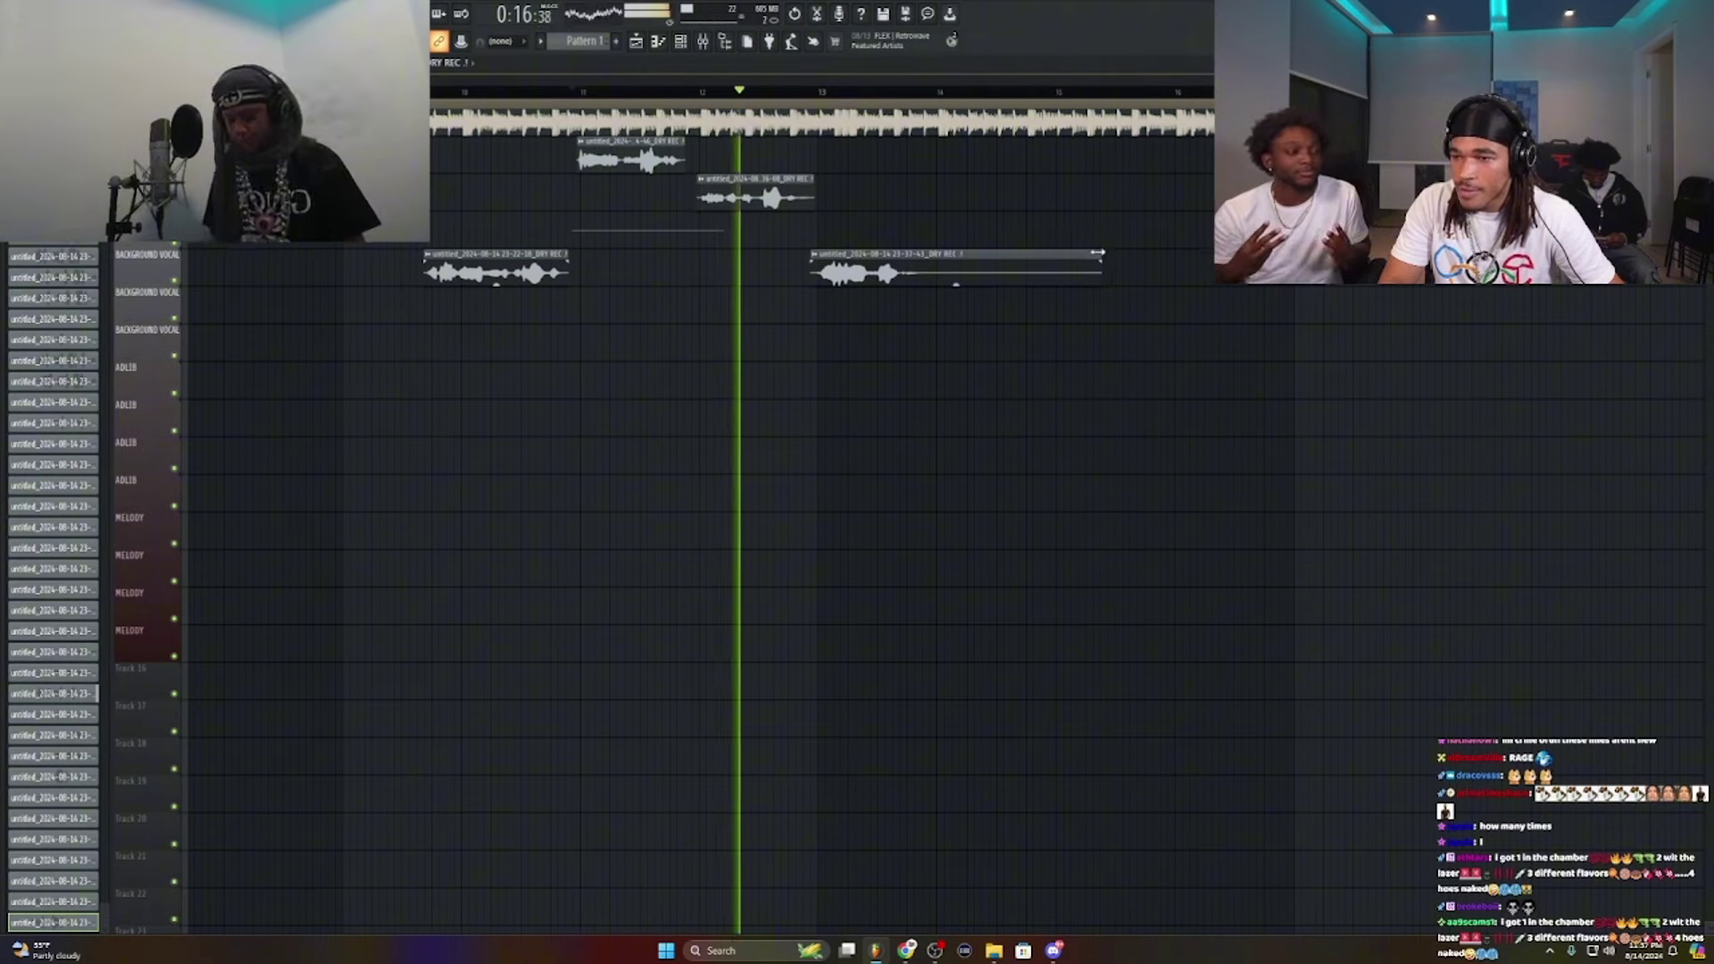
left_click_drag(1082, 254, 913, 259)
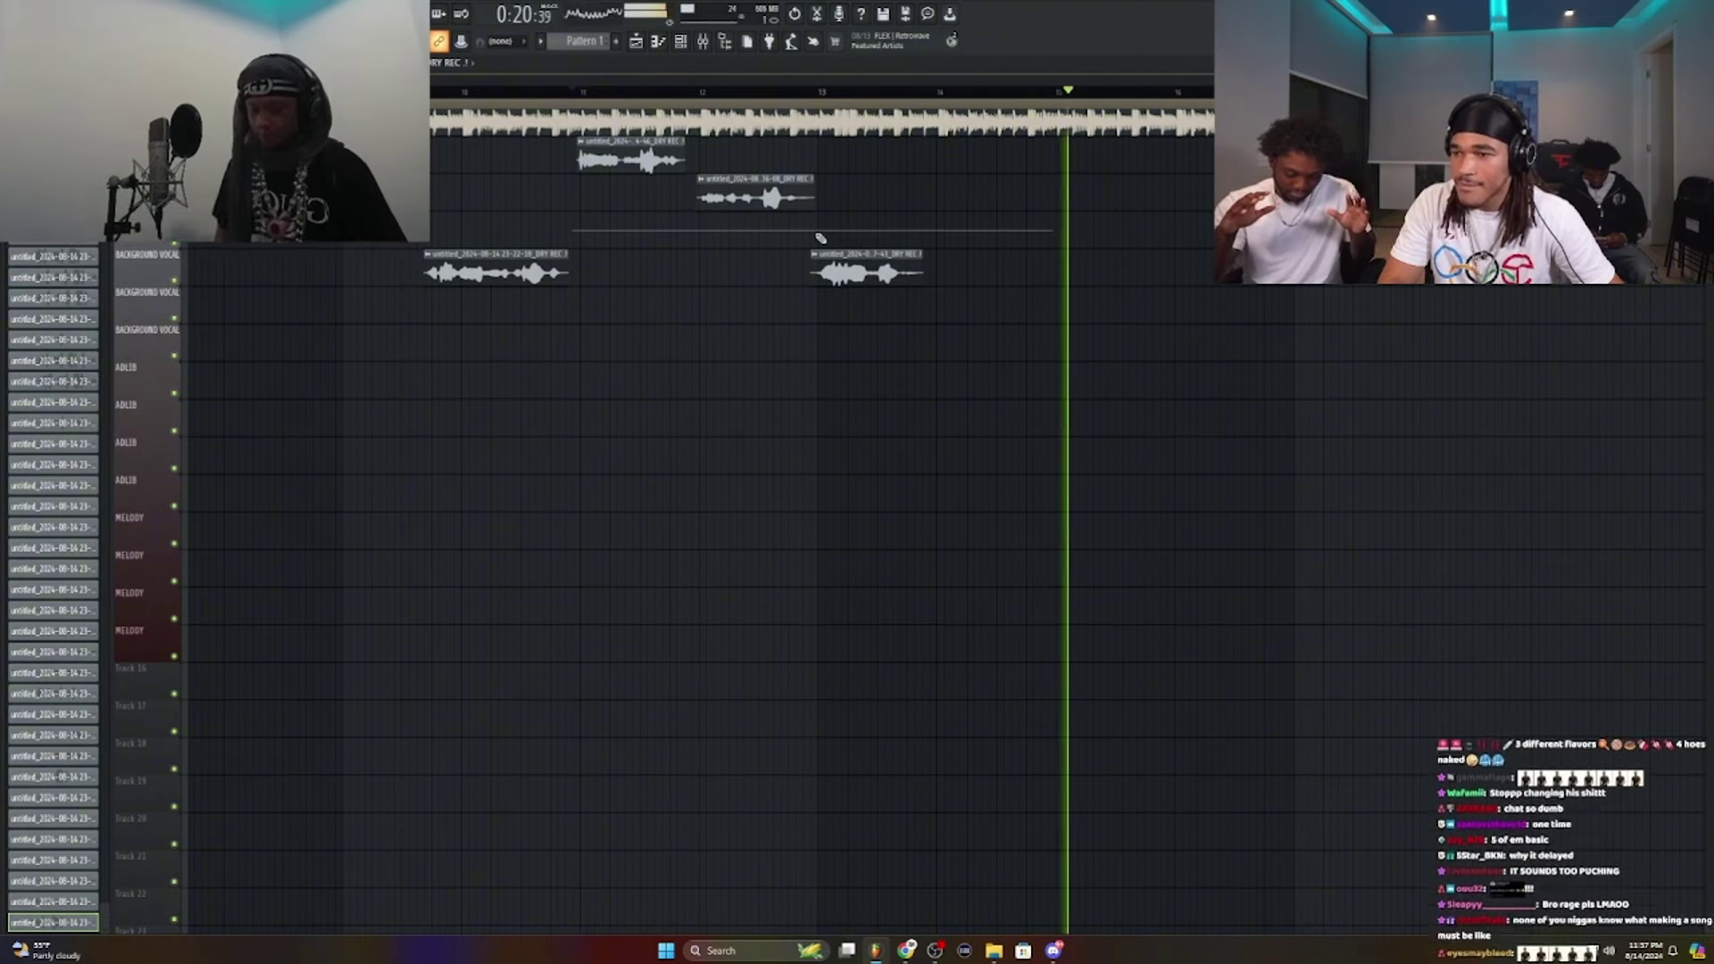
Step: Discard the trimmed bar 13 clip and the current take, and record a fresh take from just before bar 11
key("space")
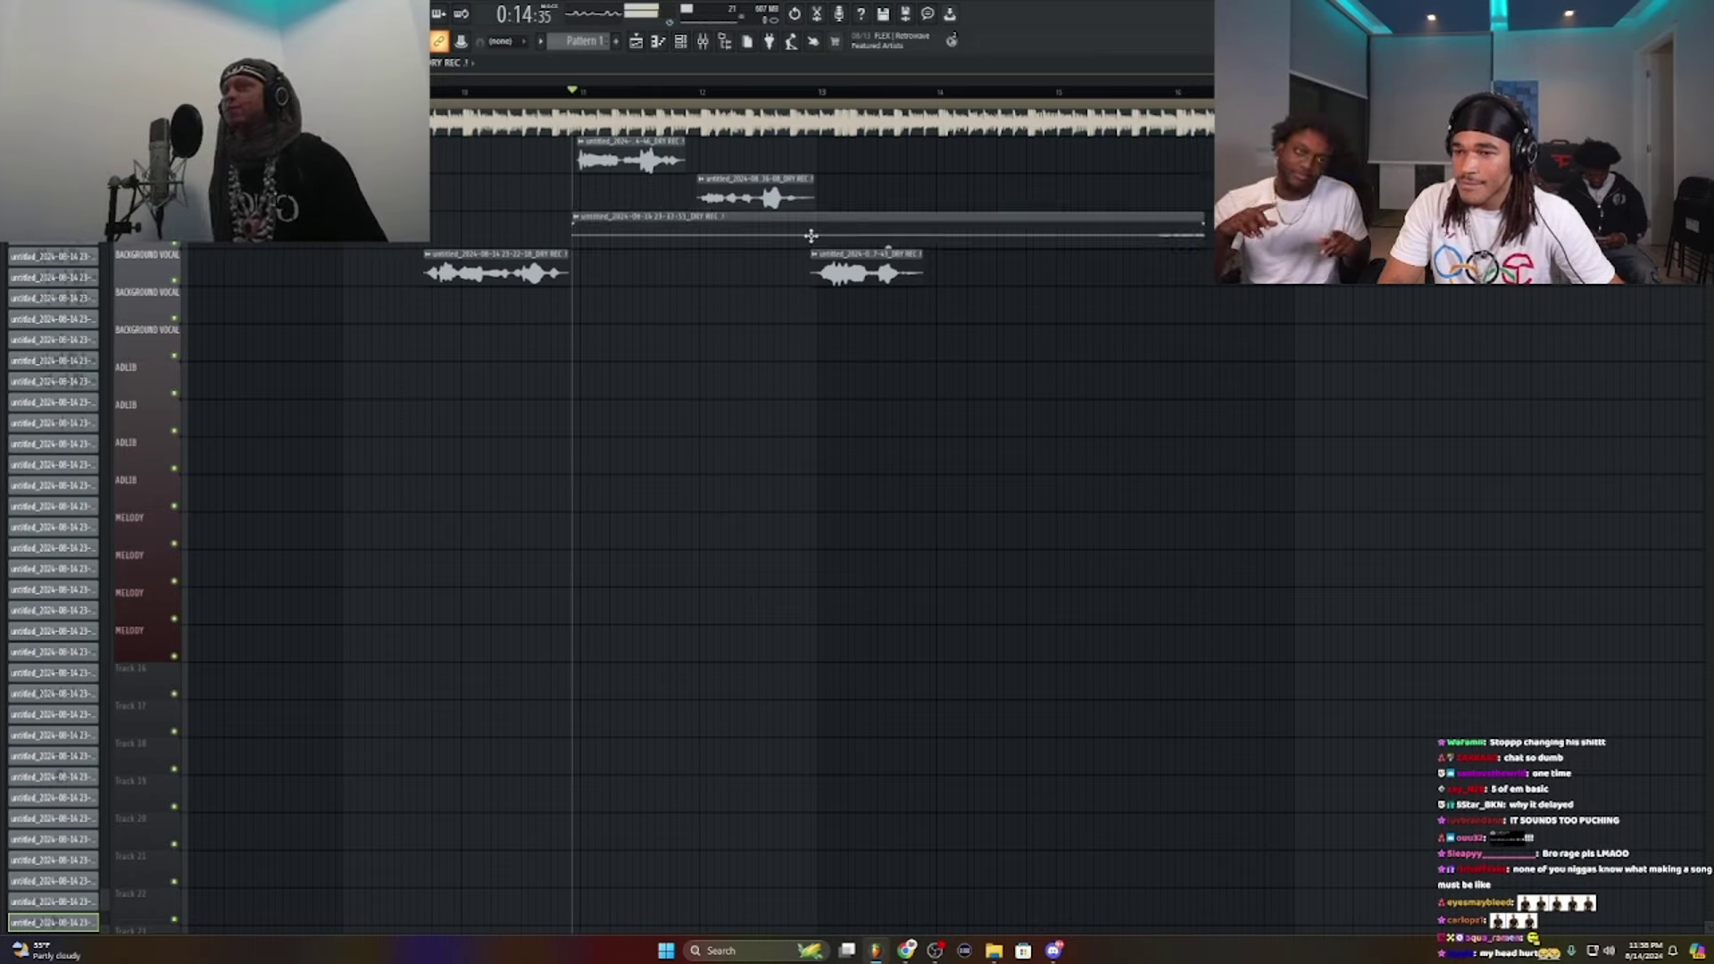
key("space")
right_click(853, 272)
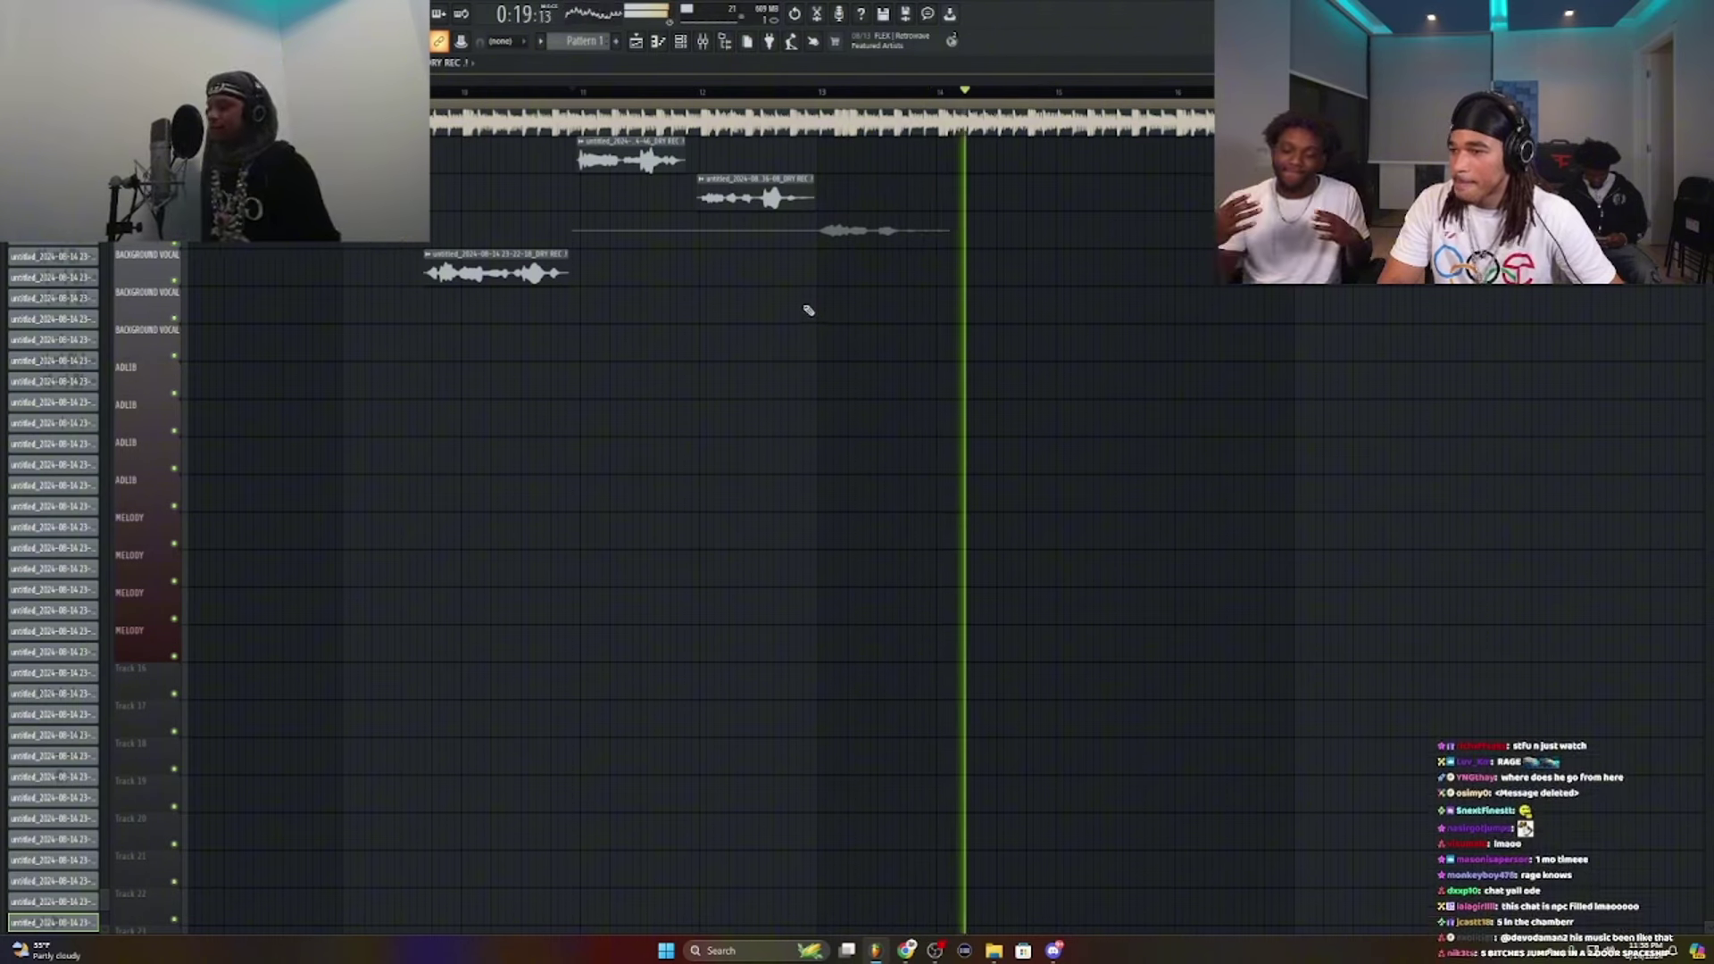
key("space")
Step: Normalize the fresh take and trim it at both ends to the phrase starting at bar 13
double_click(763, 220)
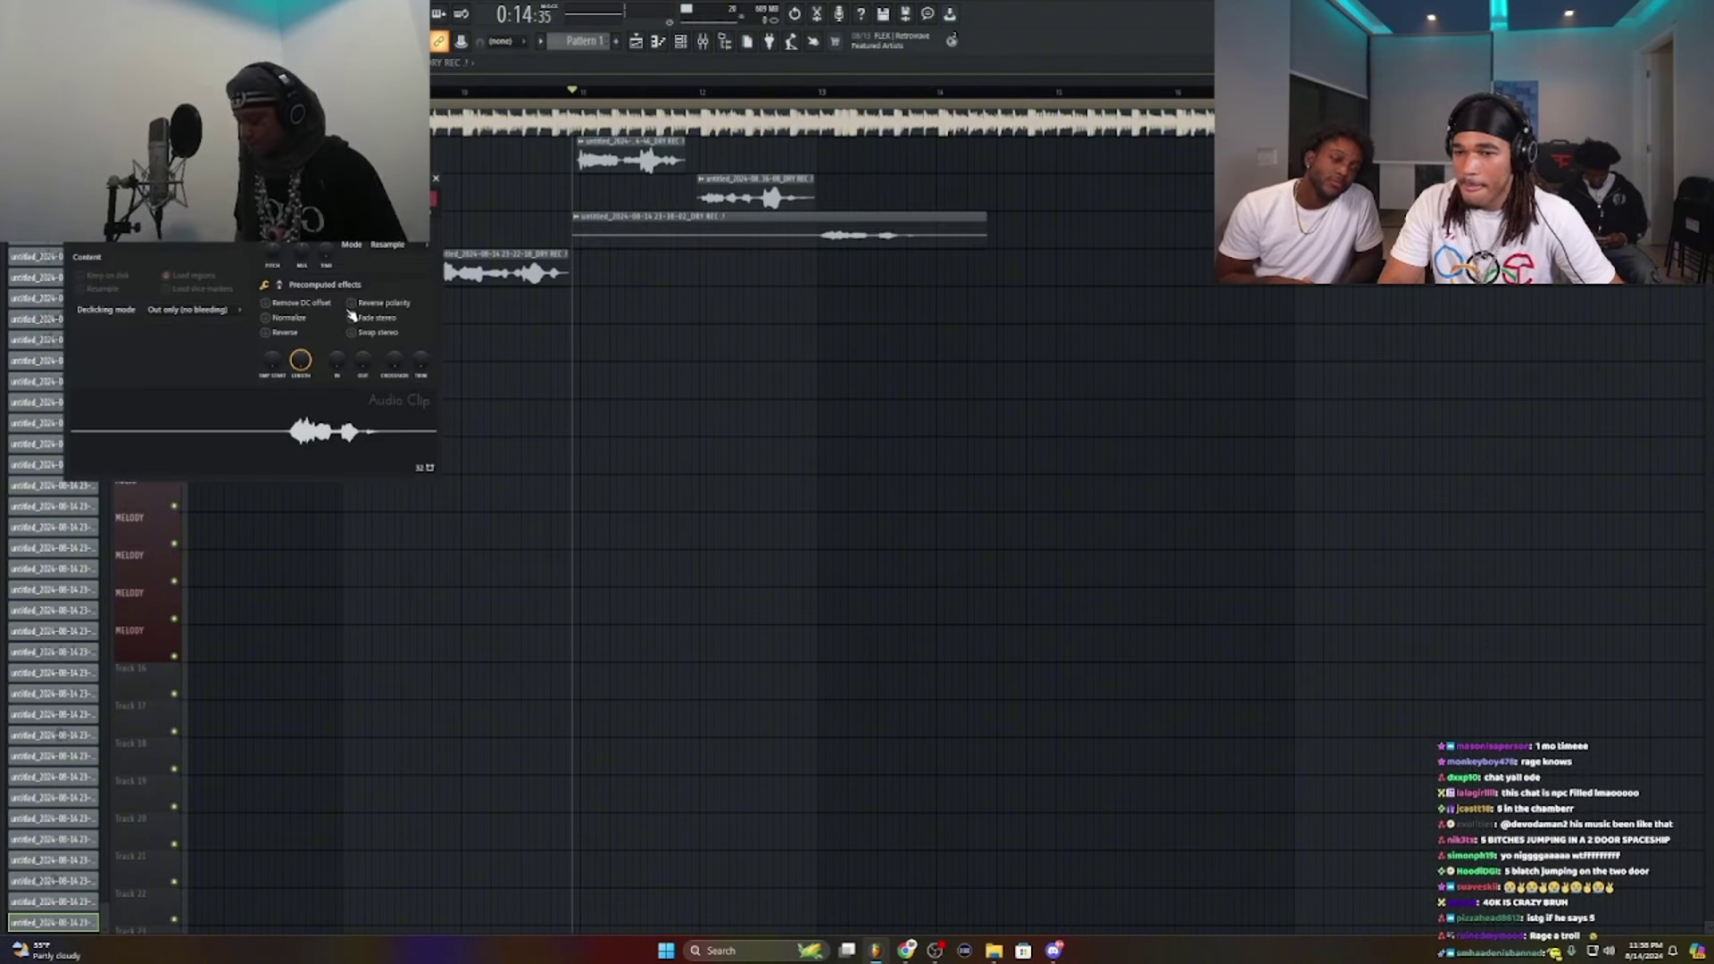
left_click_drag(572, 243, 815, 241)
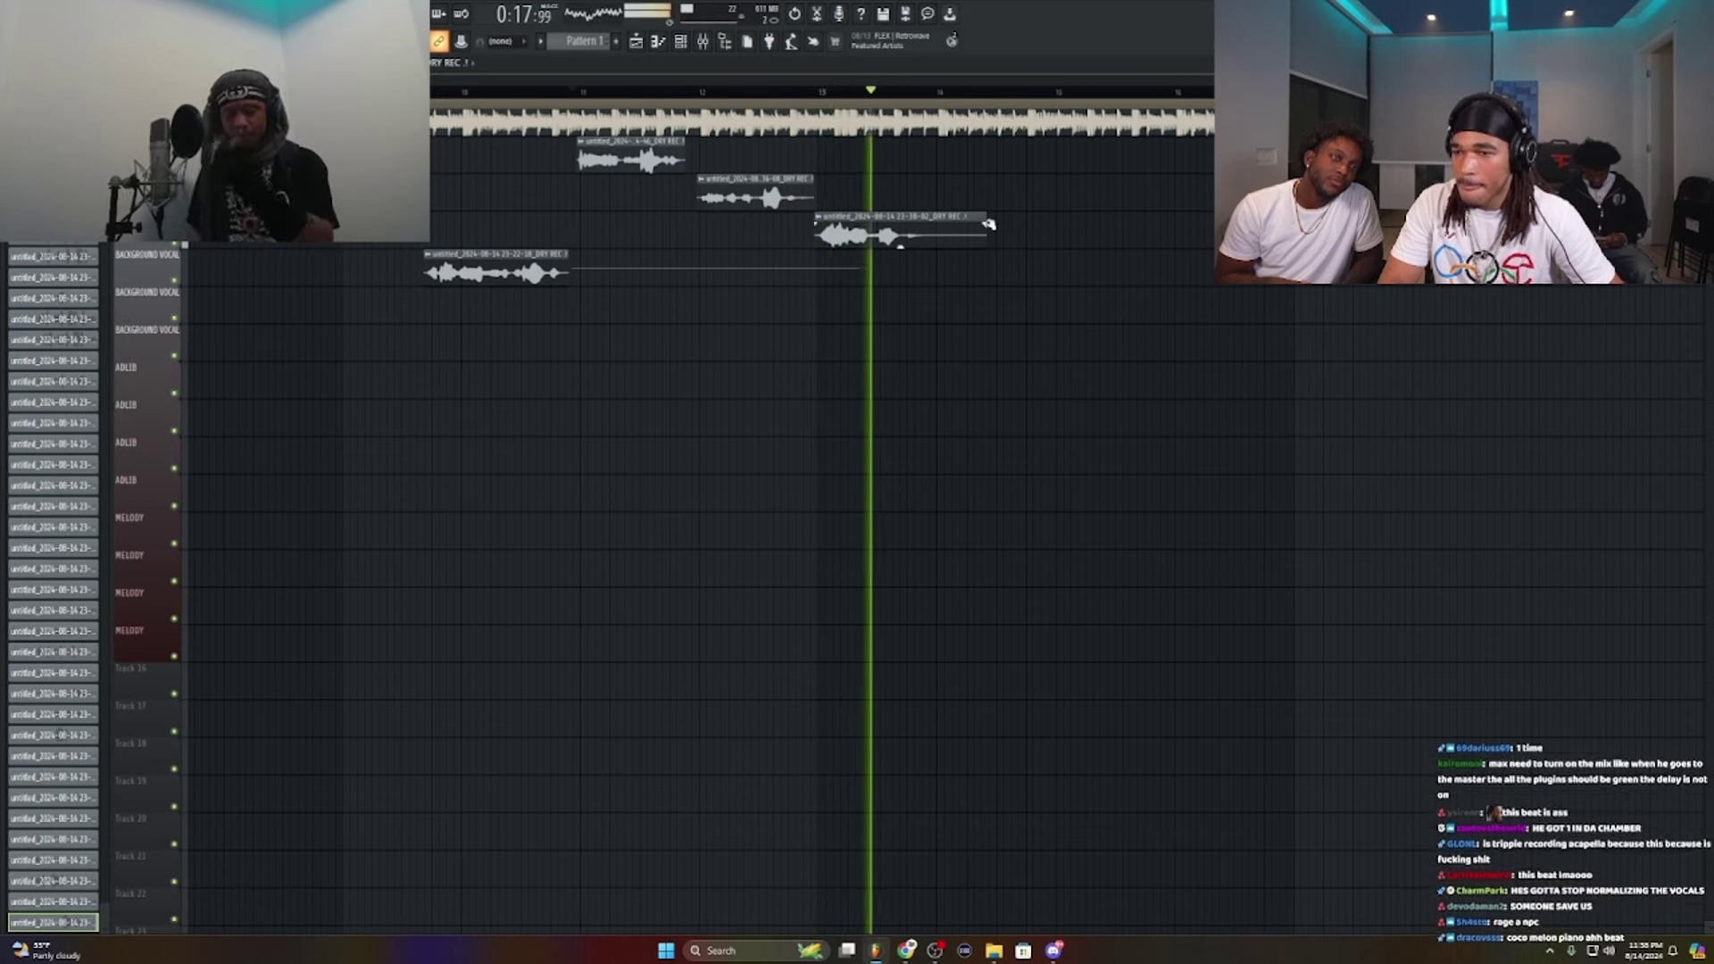
left_click_drag(986, 219, 920, 220)
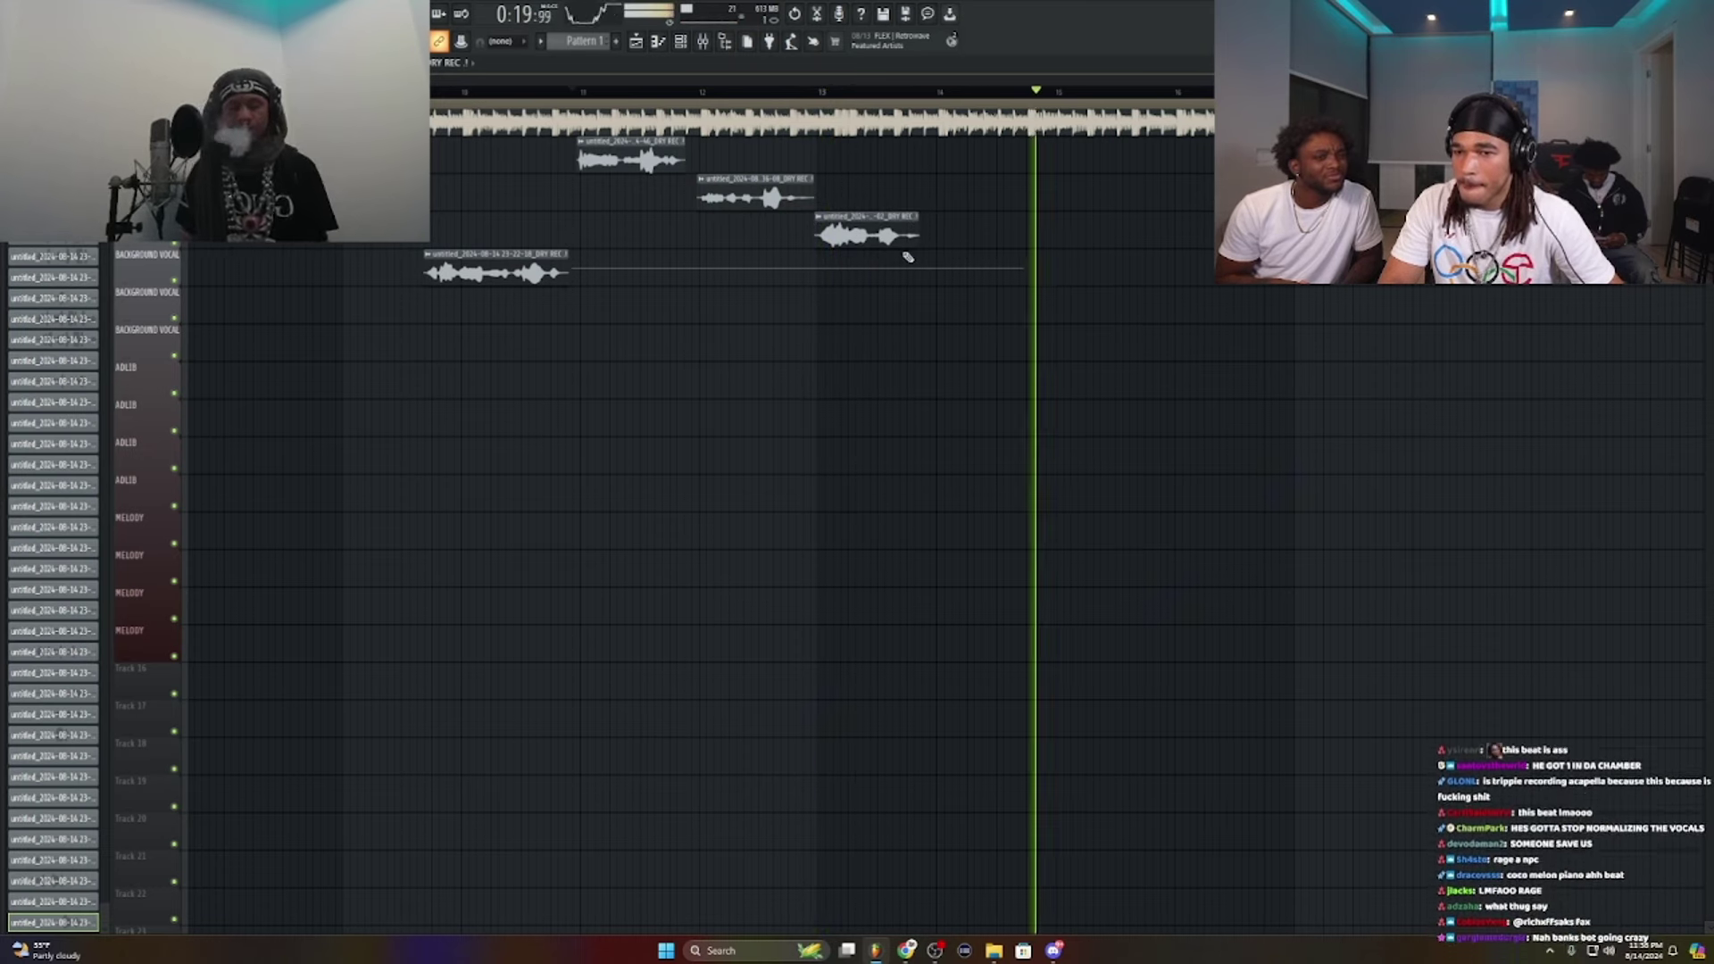
Step: Delete the silent take under the bar 13 clip, record another take and undo it
key("space")
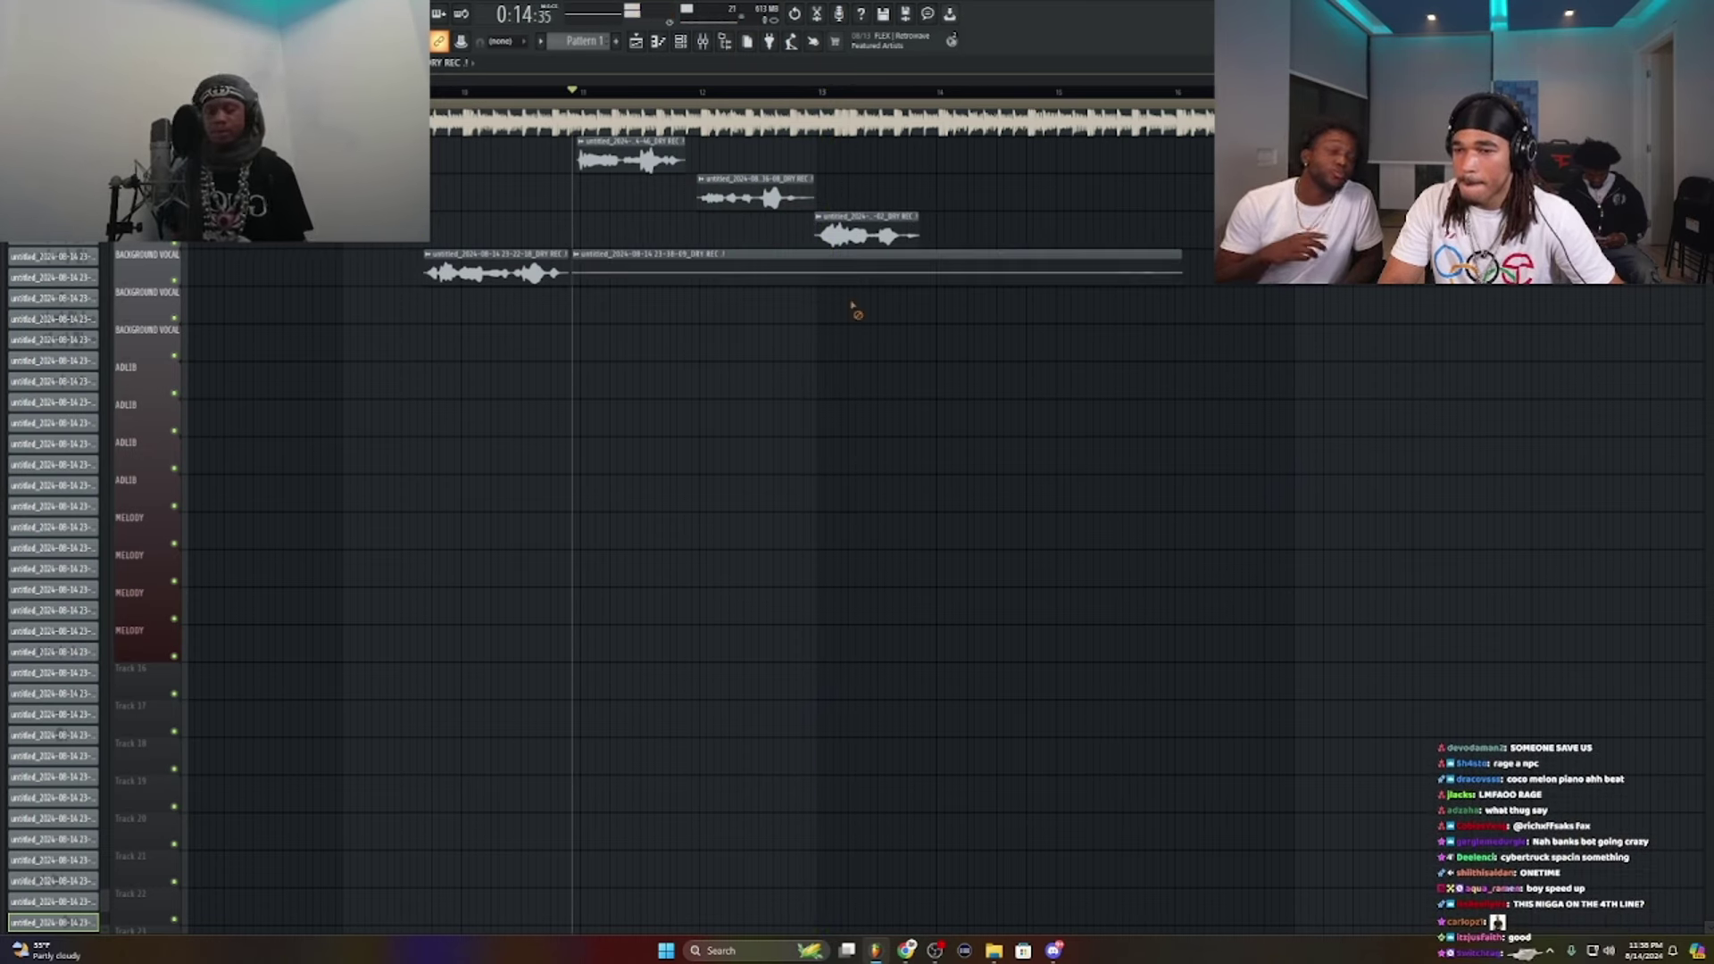
right_click(764, 282)
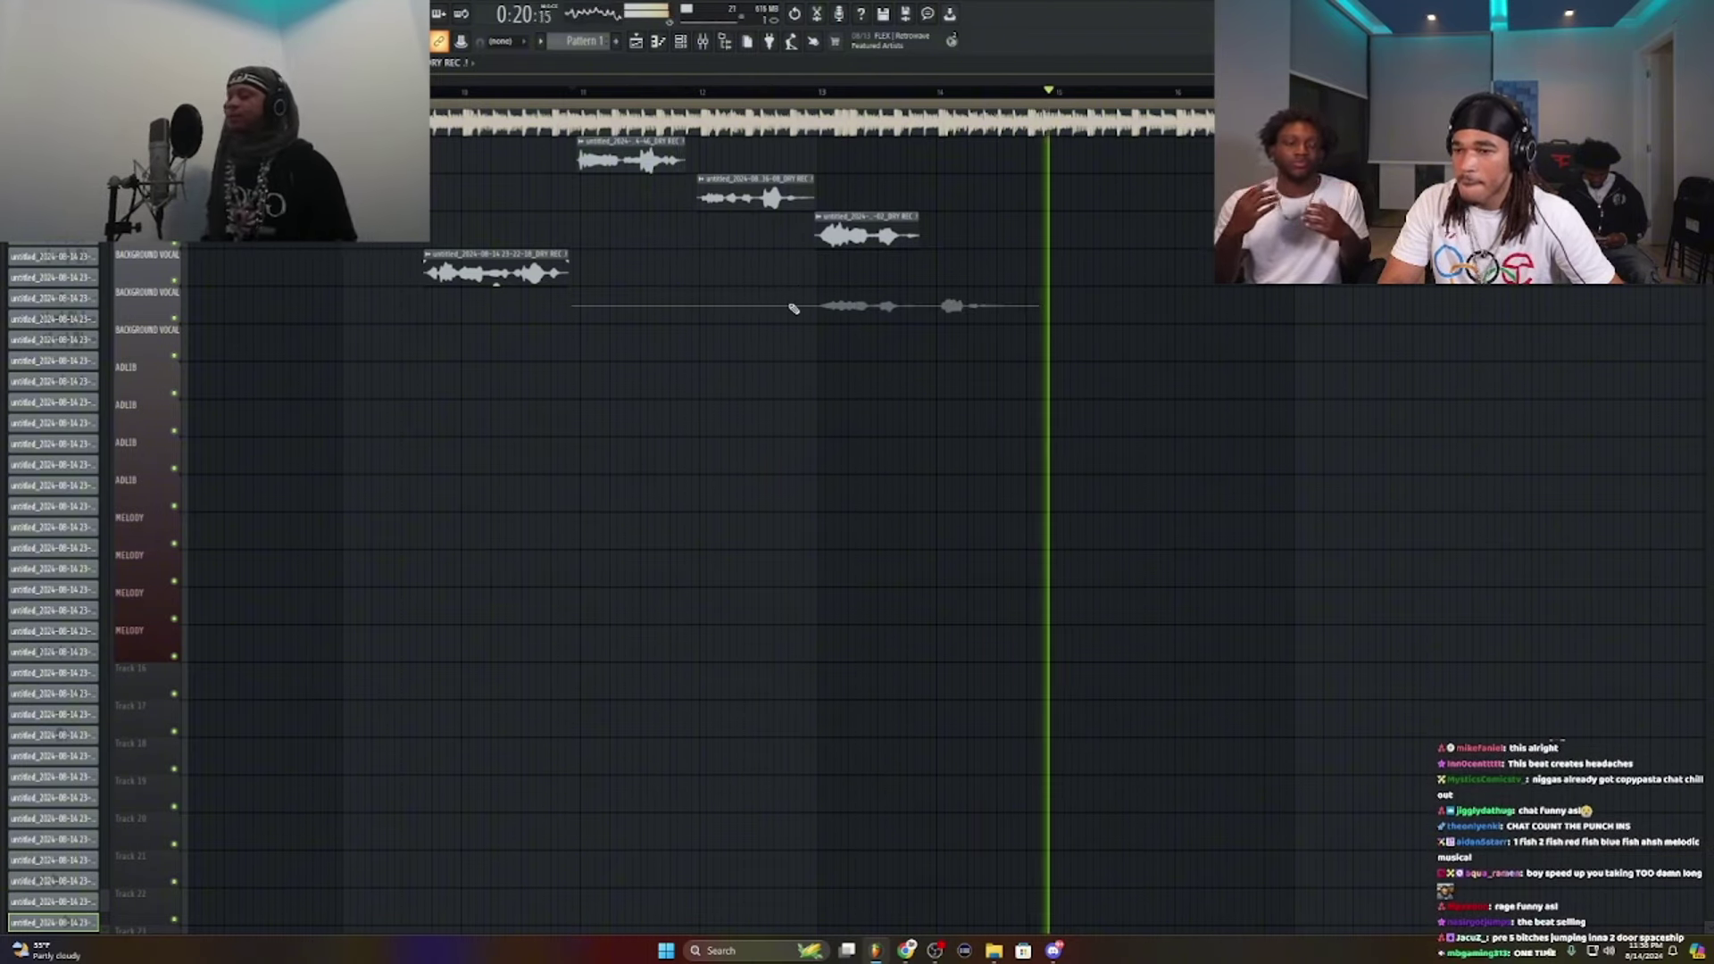
key("space")
key("ctrl+z")
Step: Record further takes from just before bar 11 and discard the resulting clips
key("space")
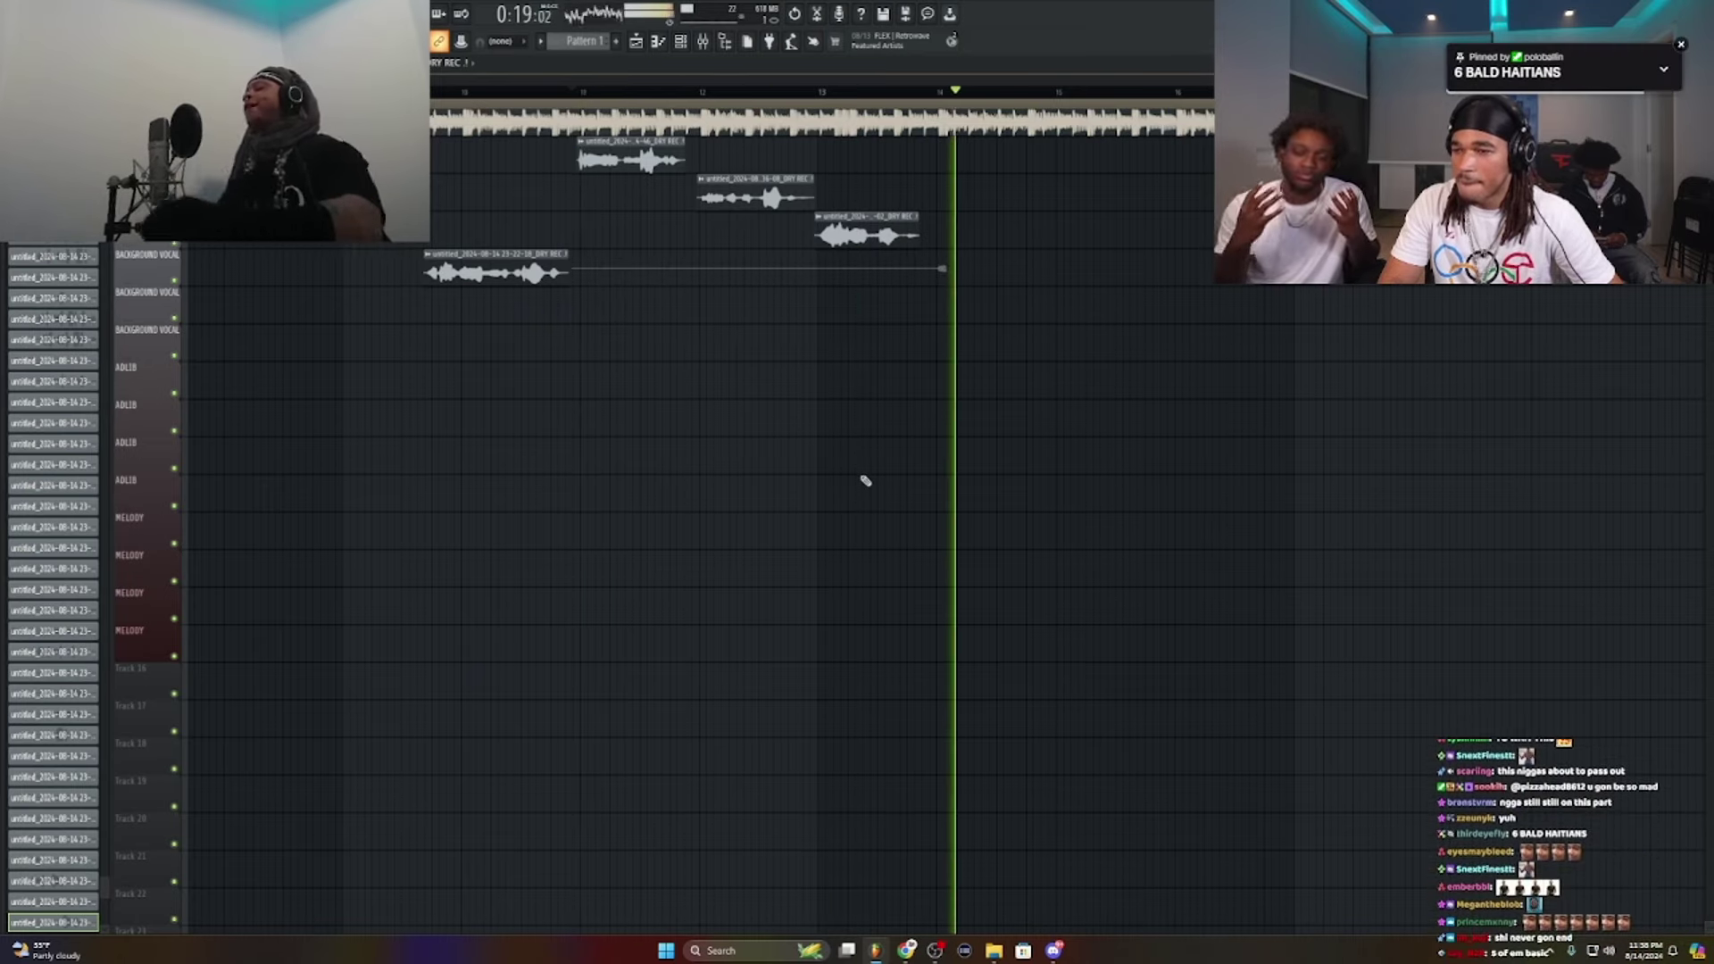
key("space")
key("space")
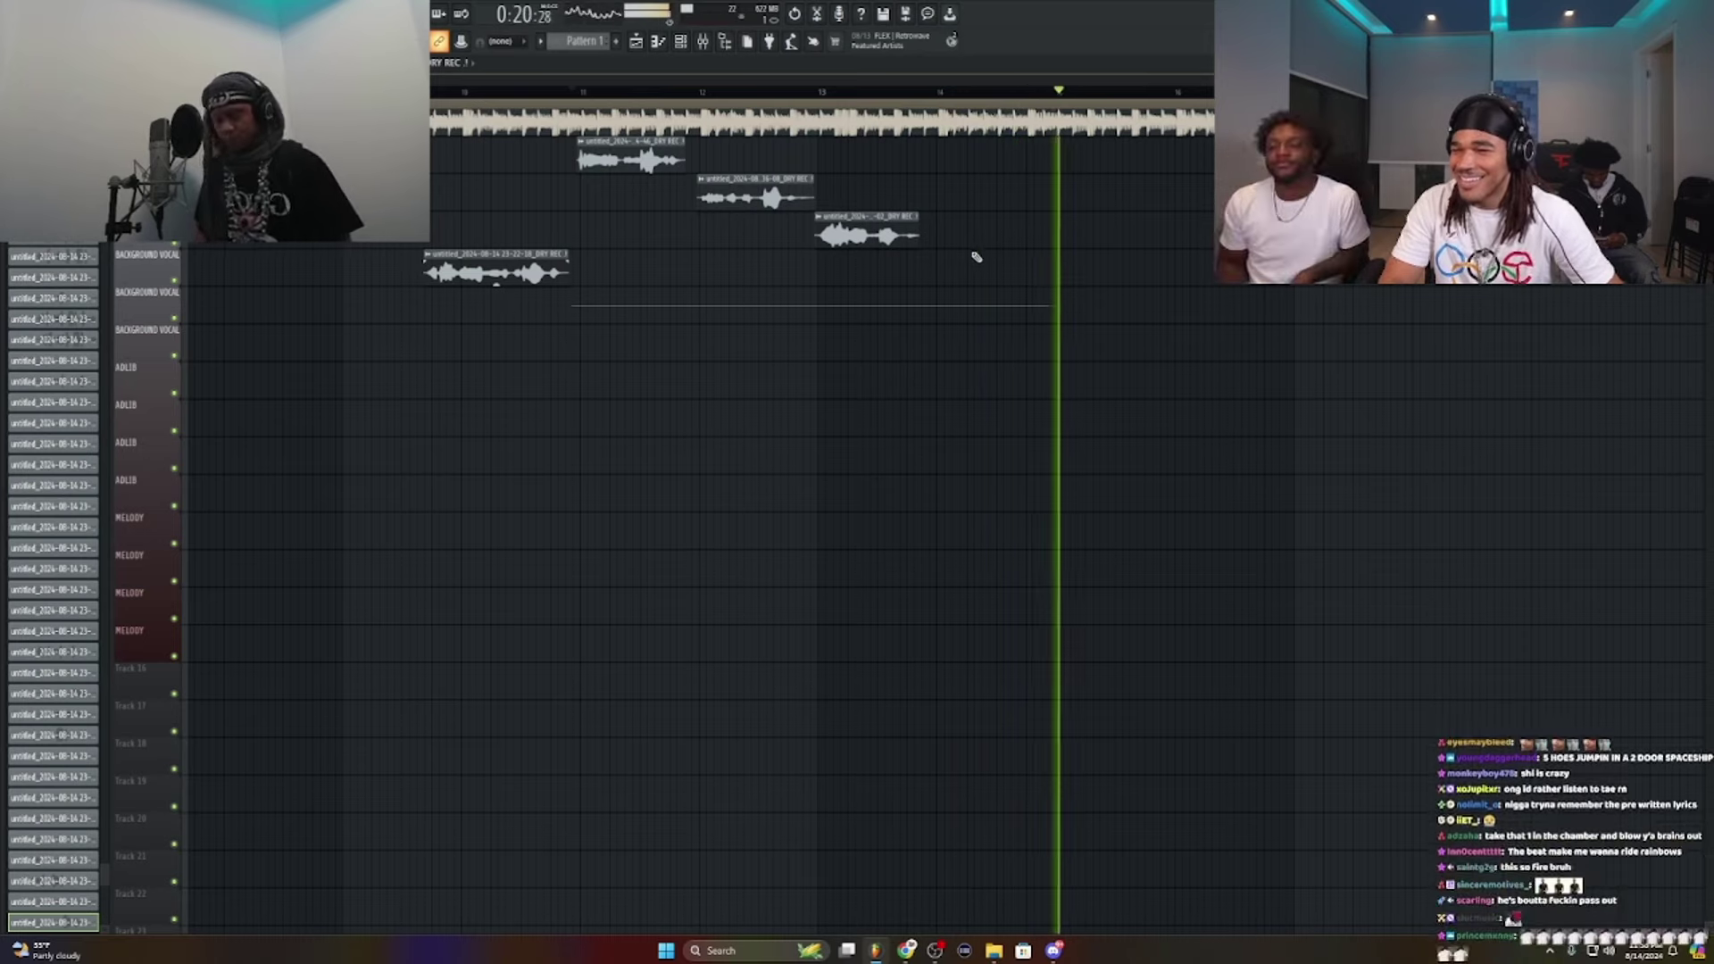
key("space")
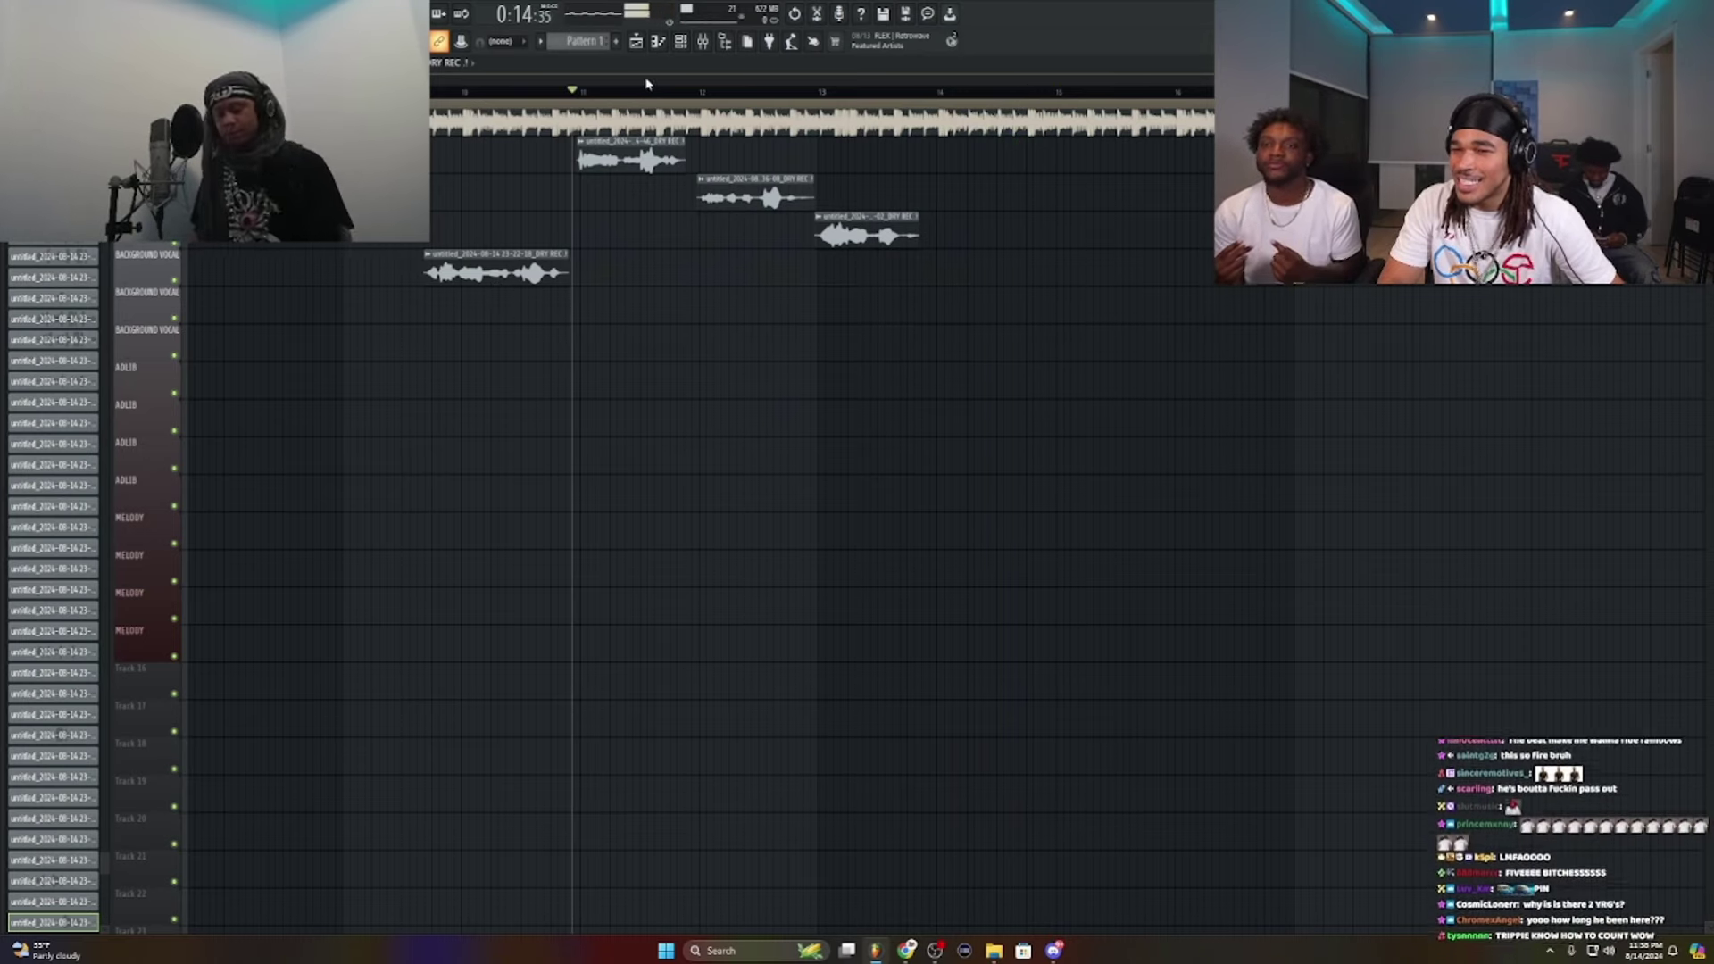
key("space")
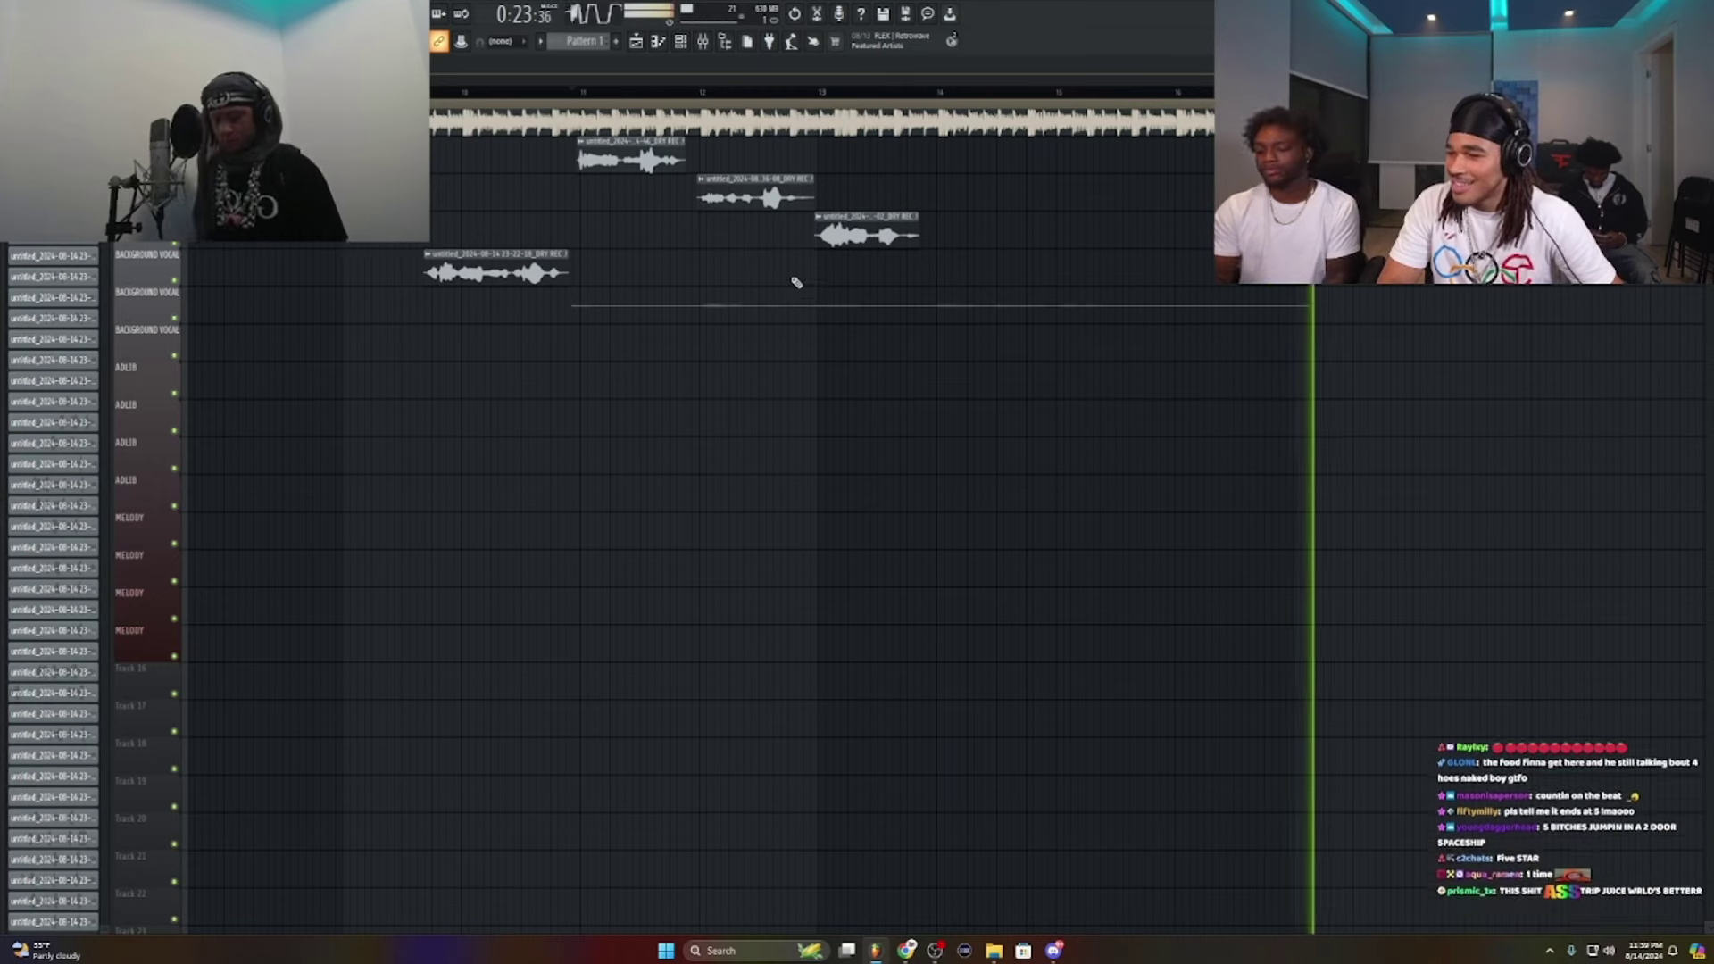
Step: Record several takes from just after the start of bar 11 and delete the resulting clip on the second Background Vocal track
key("space")
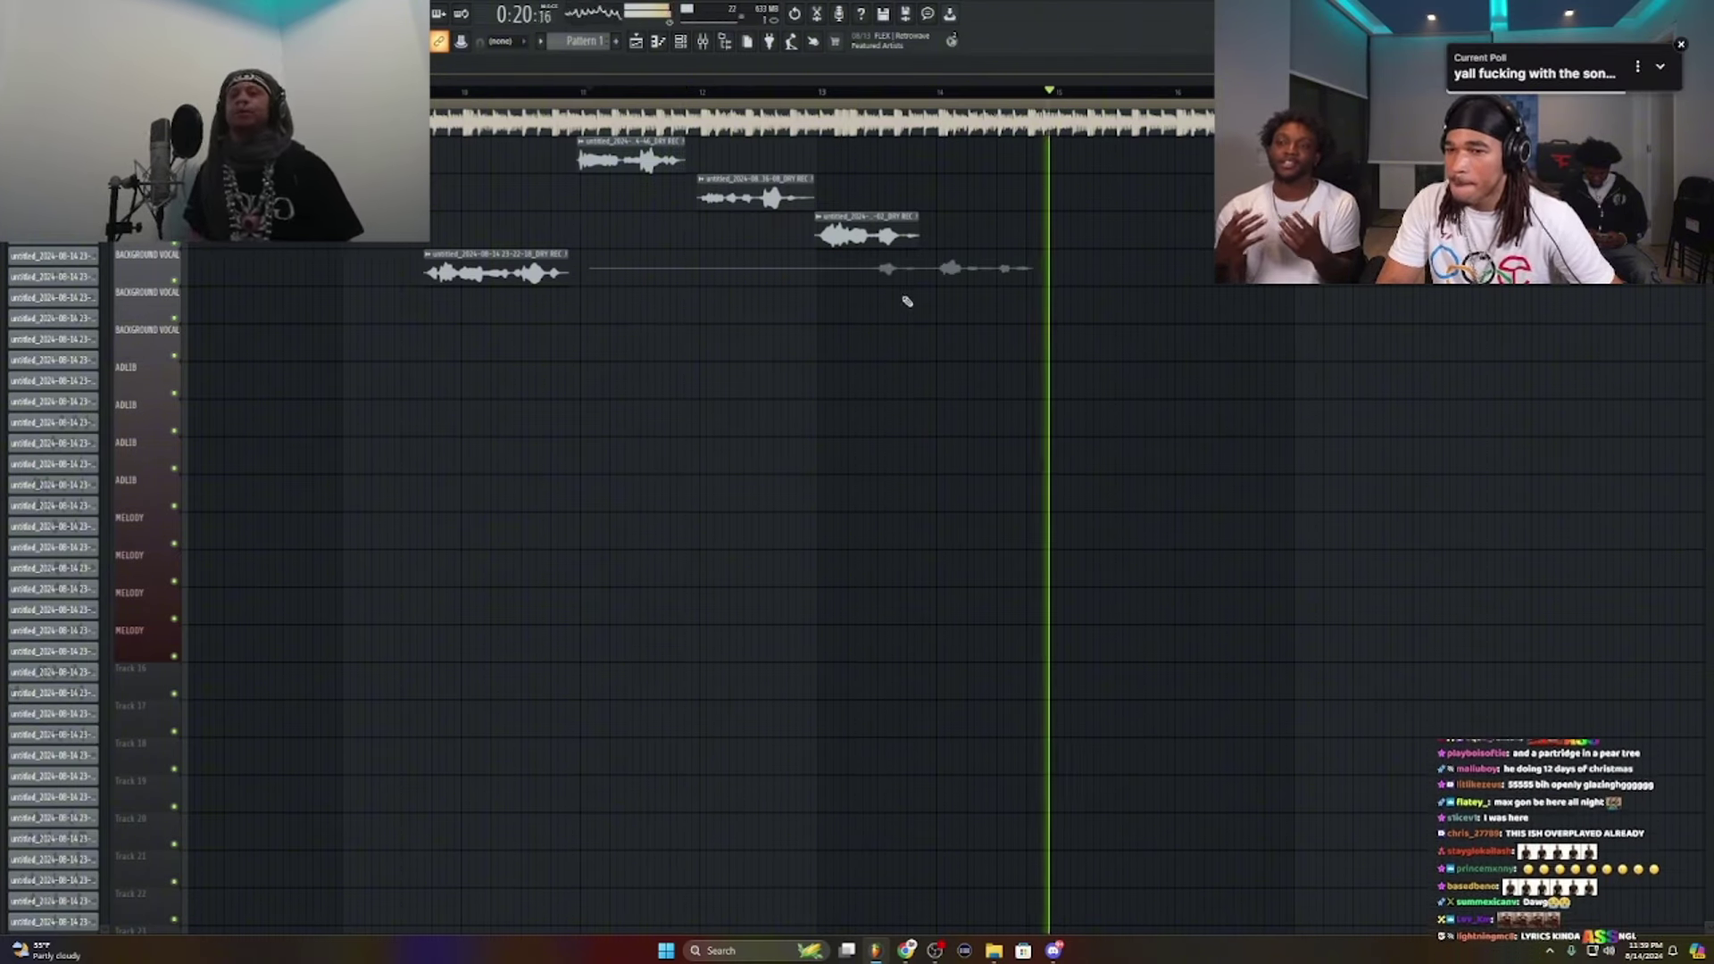
key("space")
key("space")
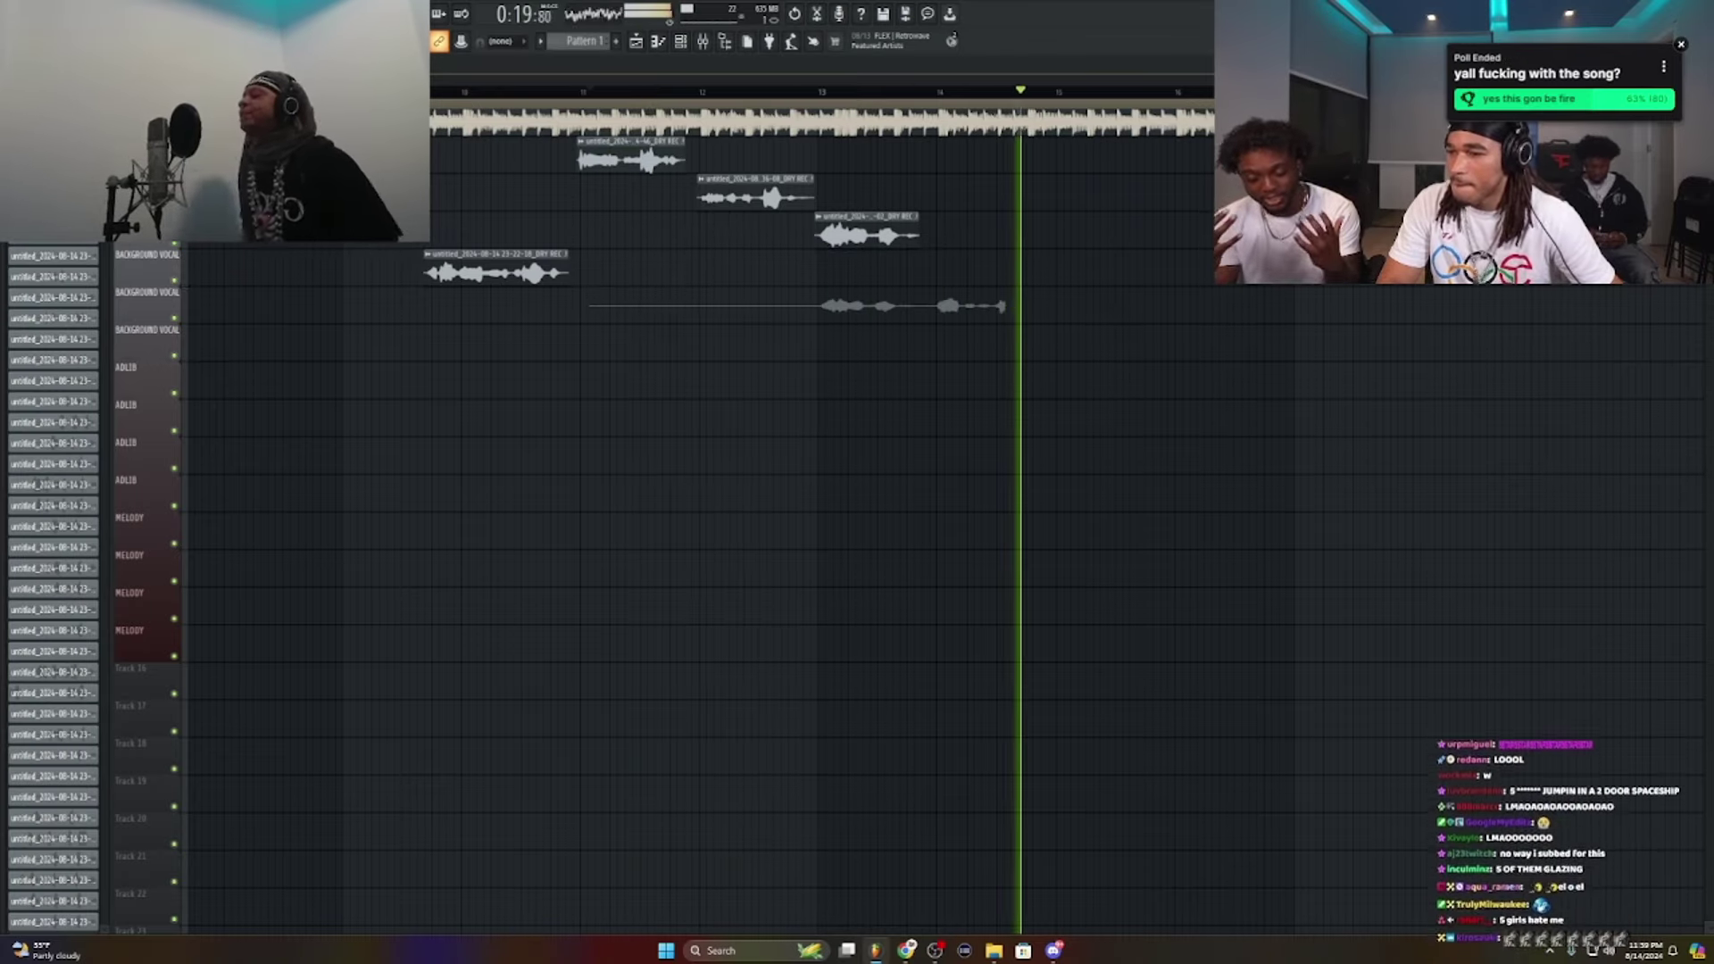
key("space")
key("space")
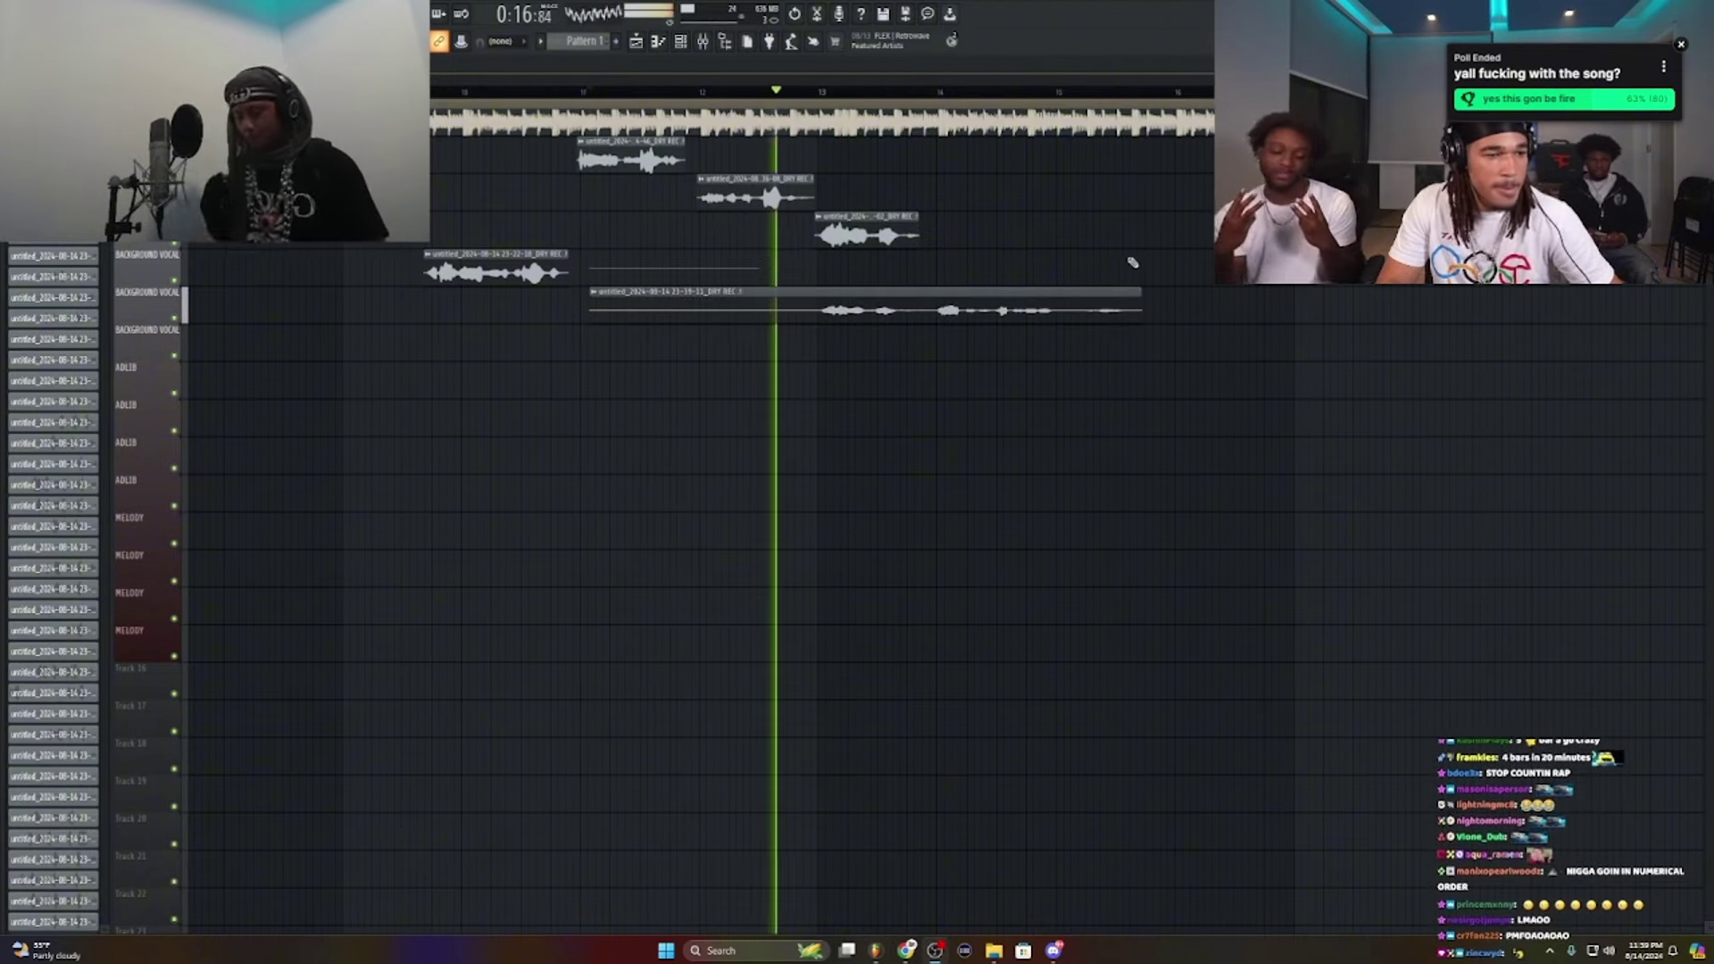
right_click(1134, 306)
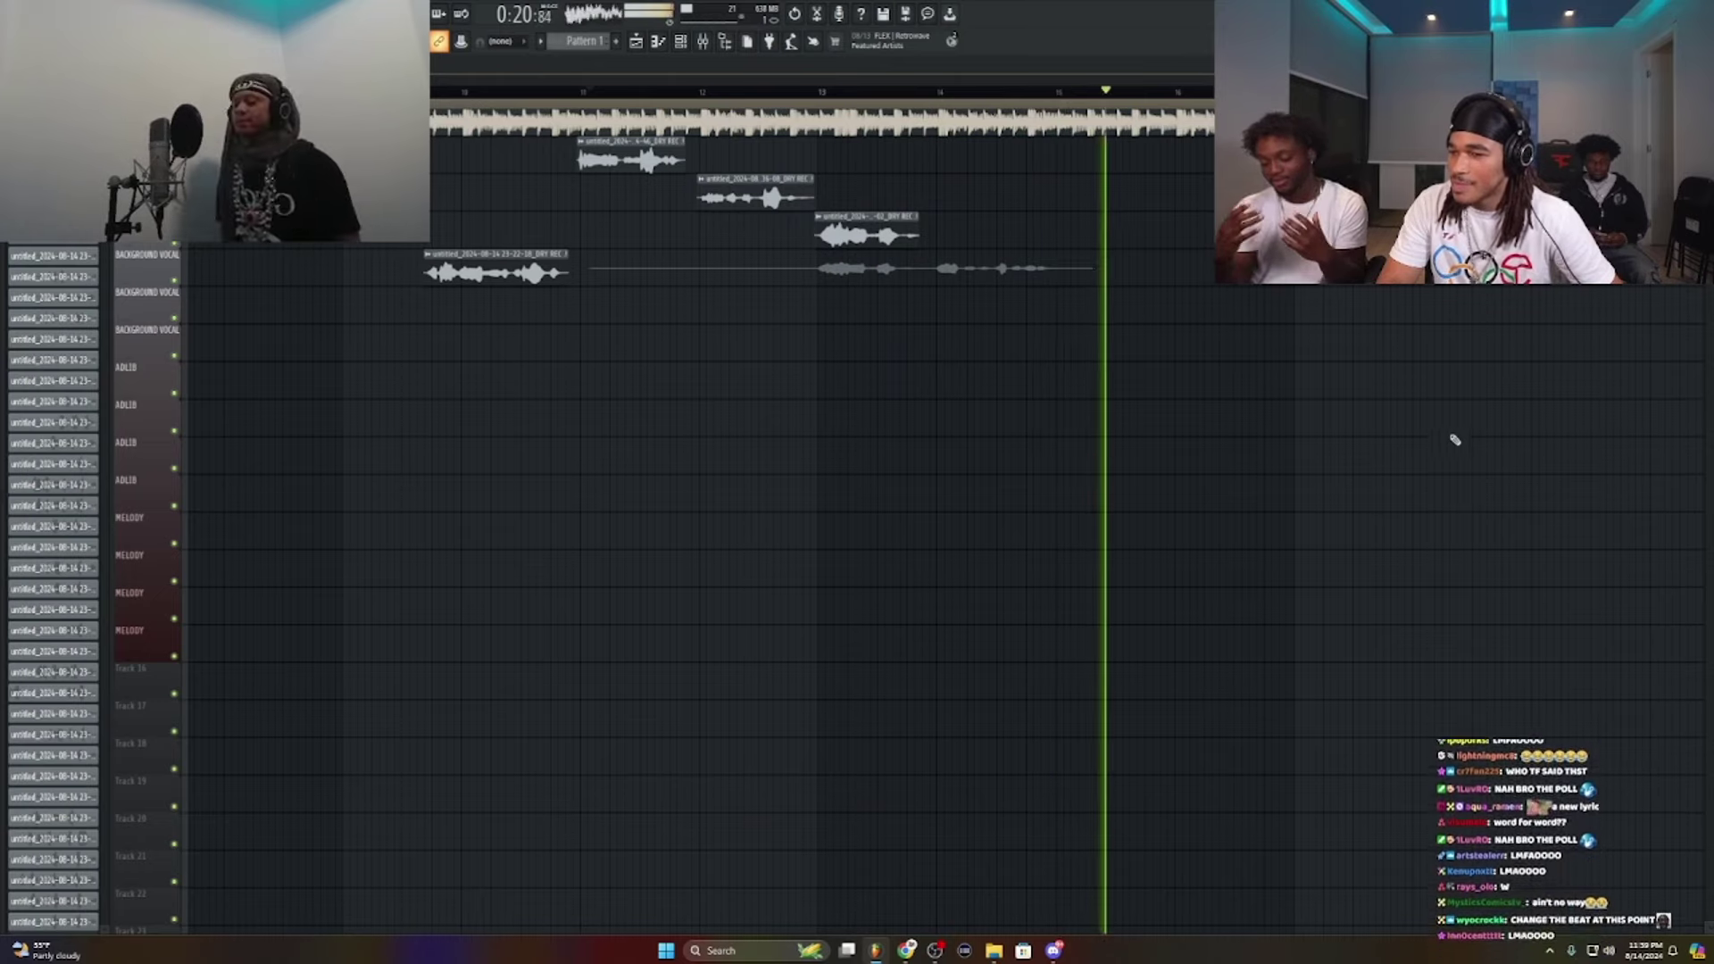
Step: Record two more takes from the start of bar 11 and undo the latest one
key("space")
key("space")
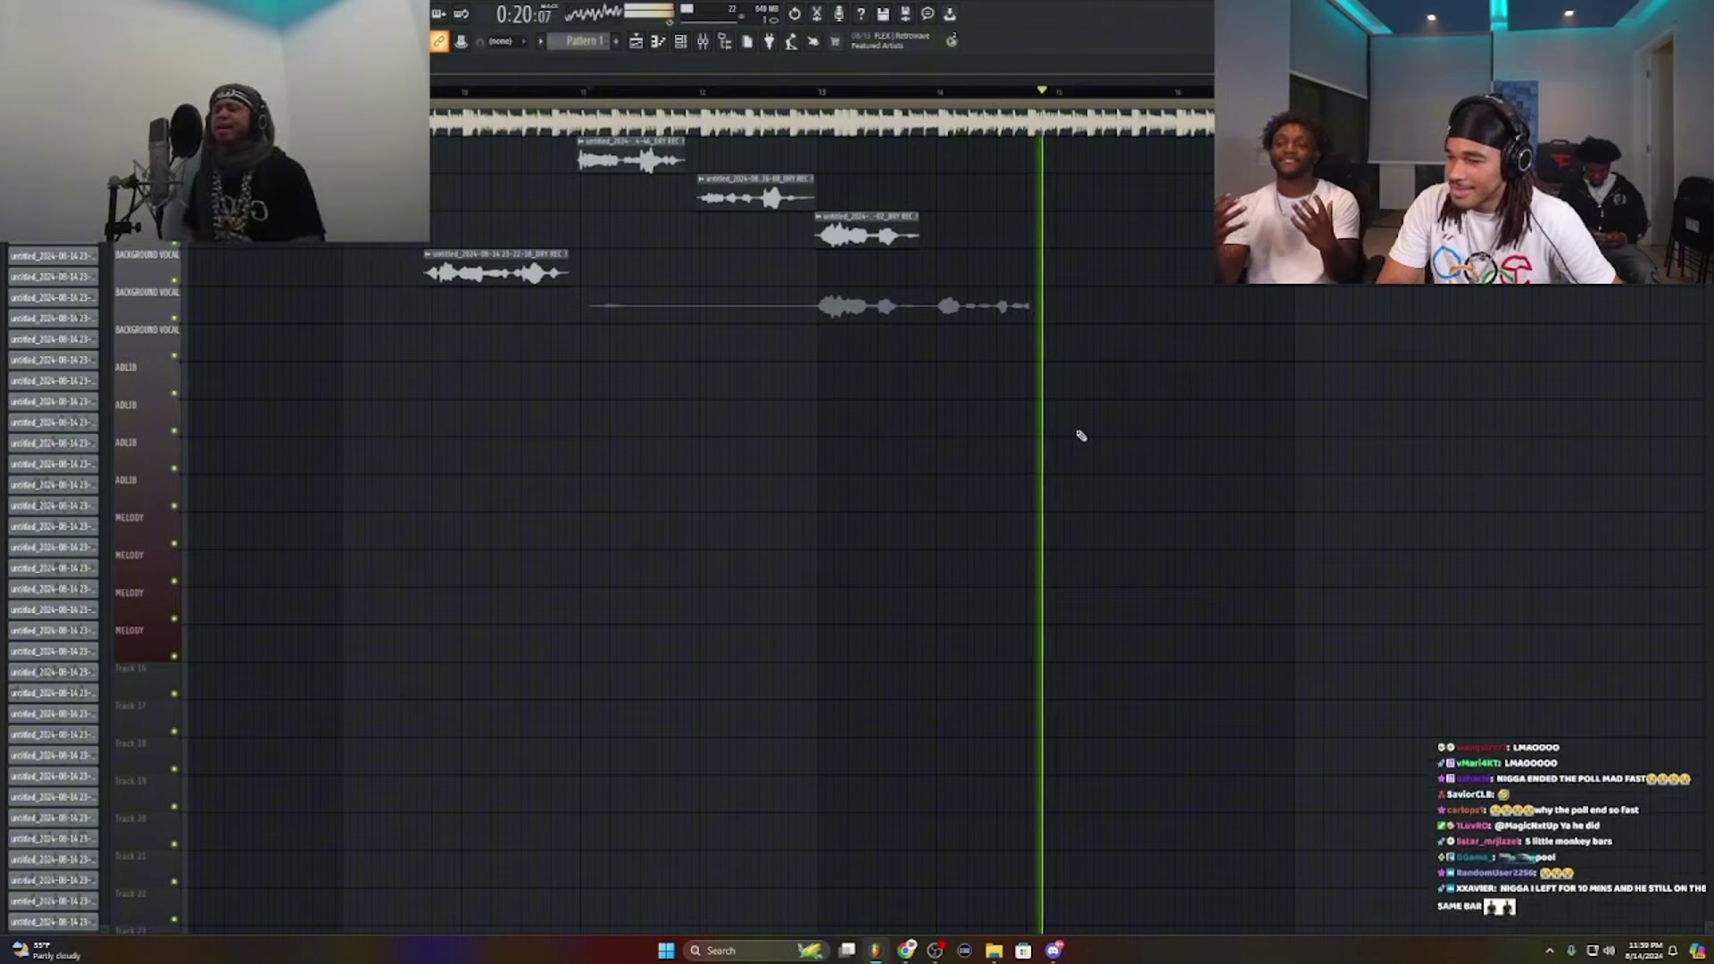
key("space")
key("space")
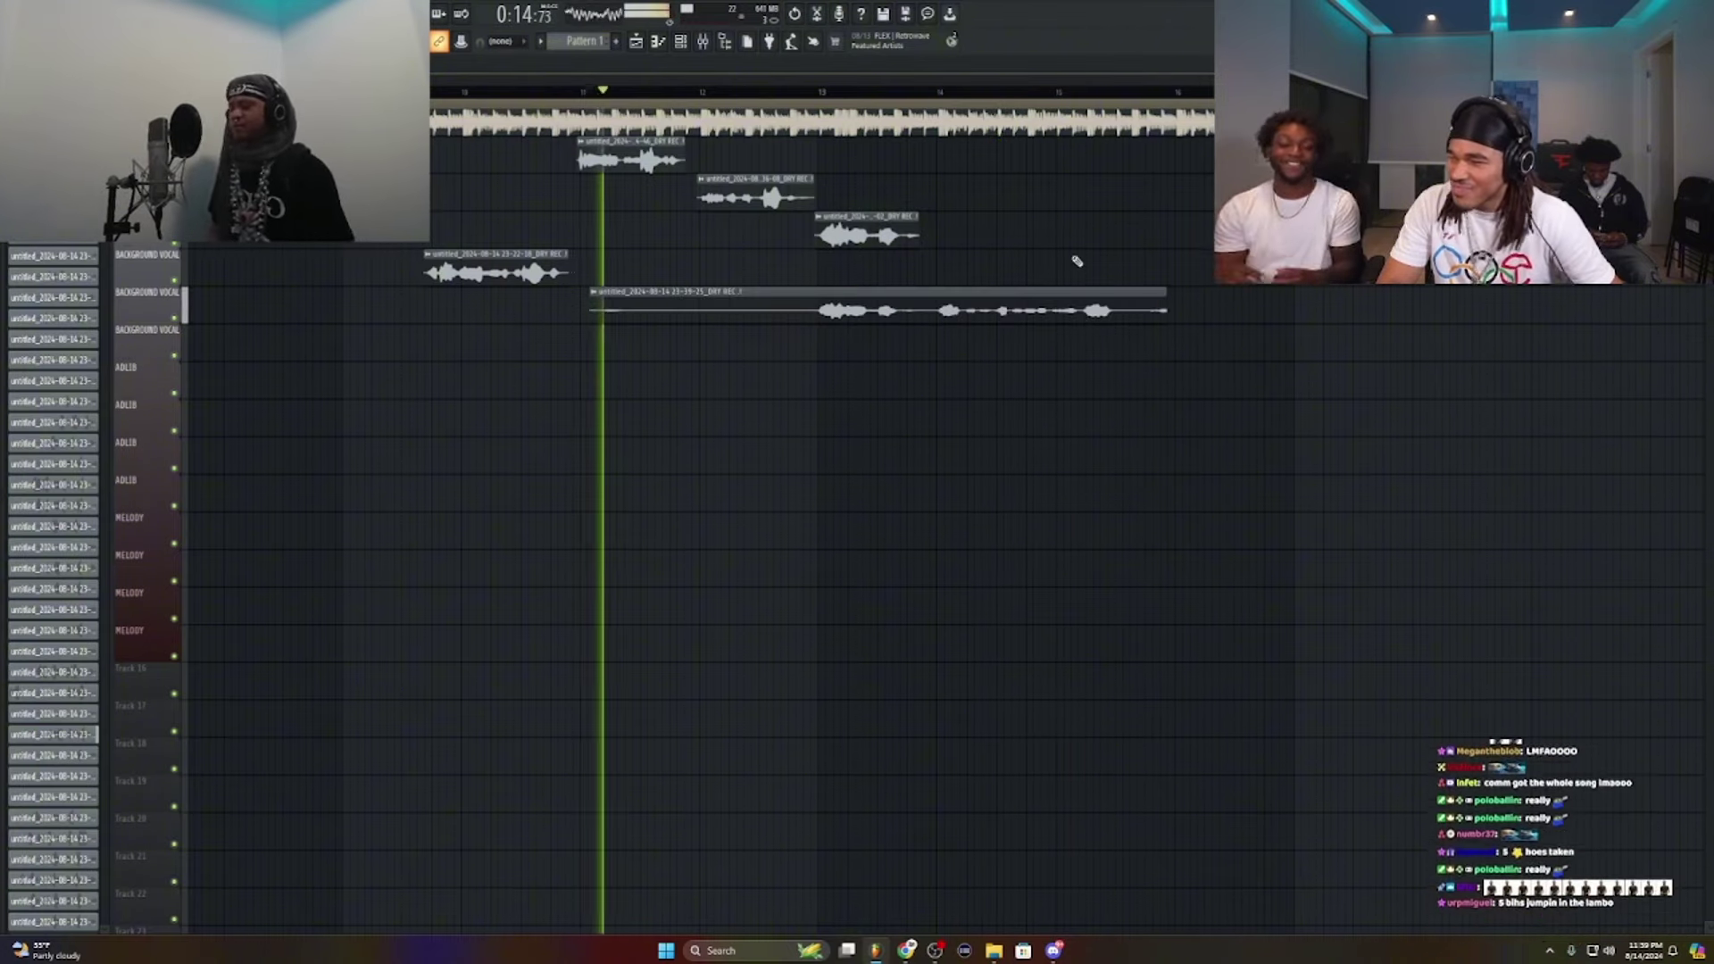
key("ctrl+z")
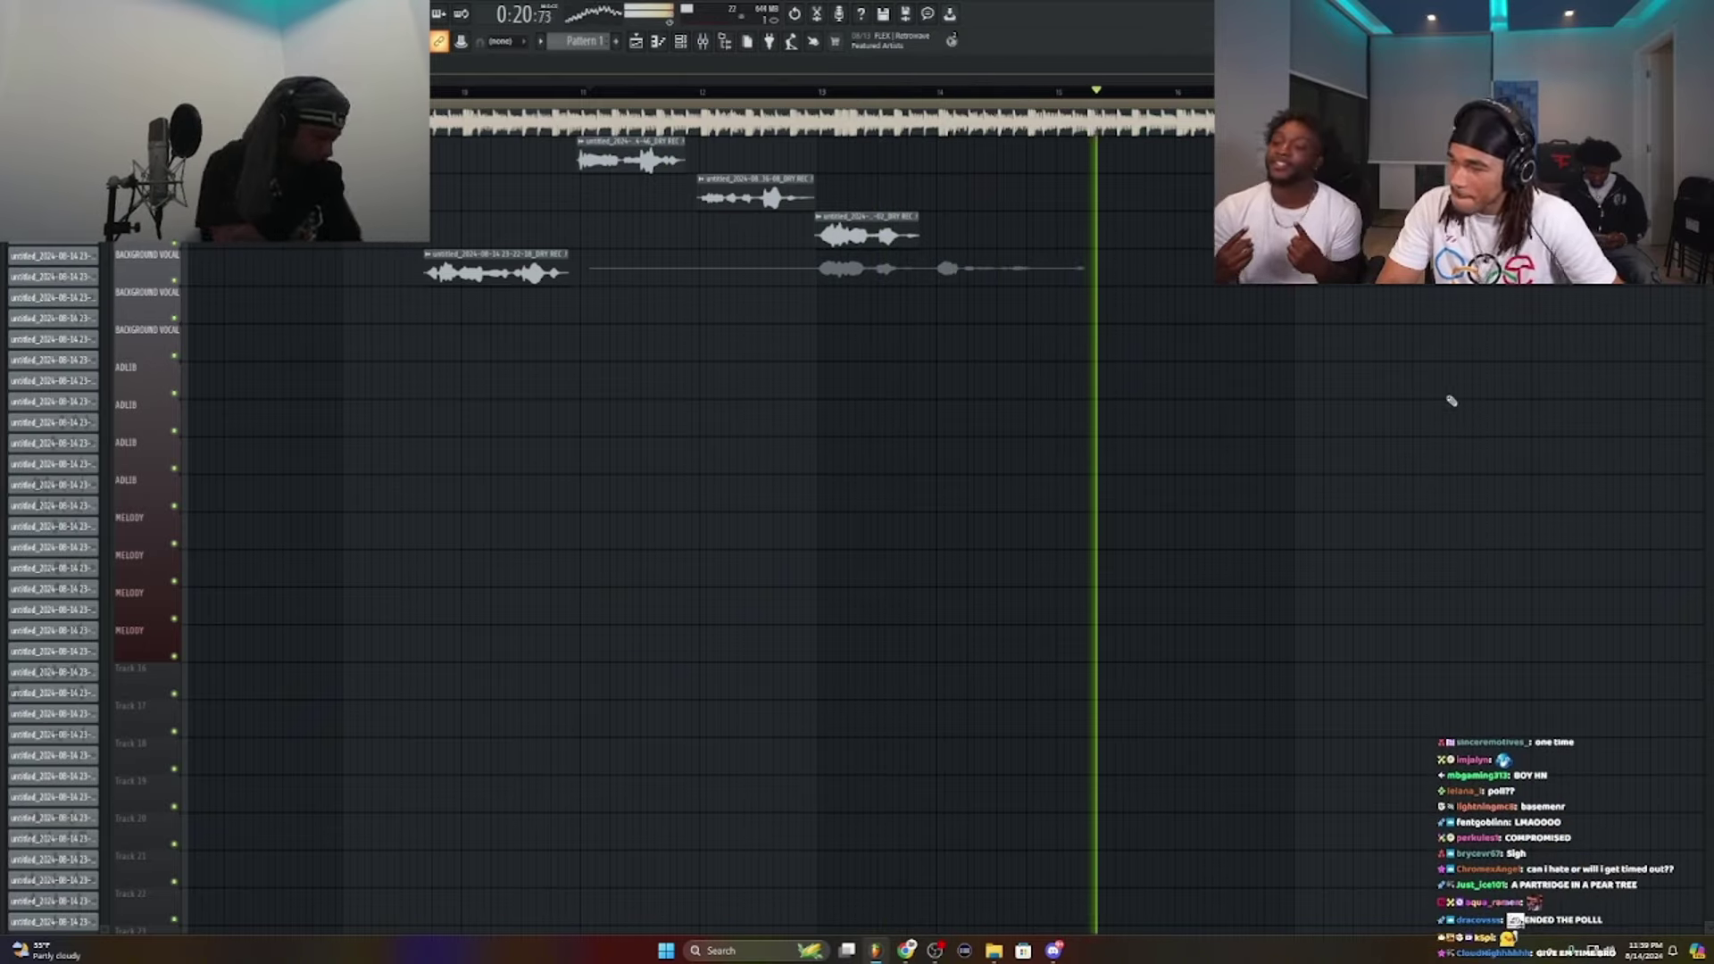
Step: Delete the unwanted take on the first Background Vocal track and record a new full take from the start of bar 11
key("space")
key("space")
right_click(1027, 266)
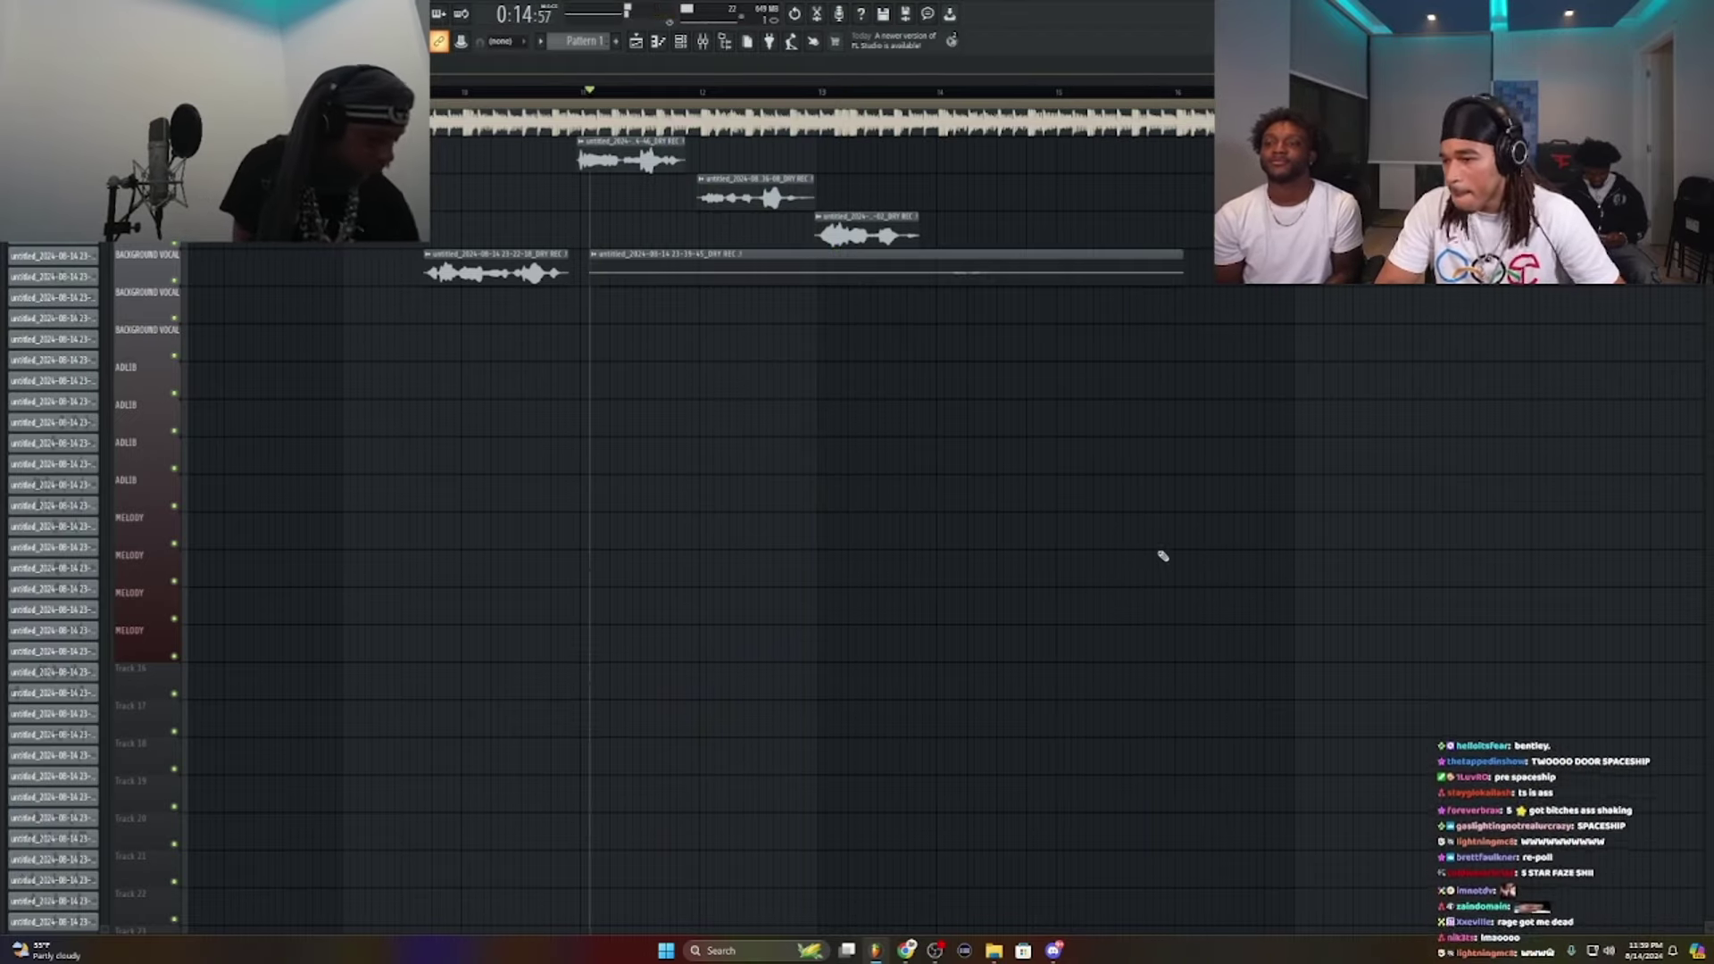
key("space")
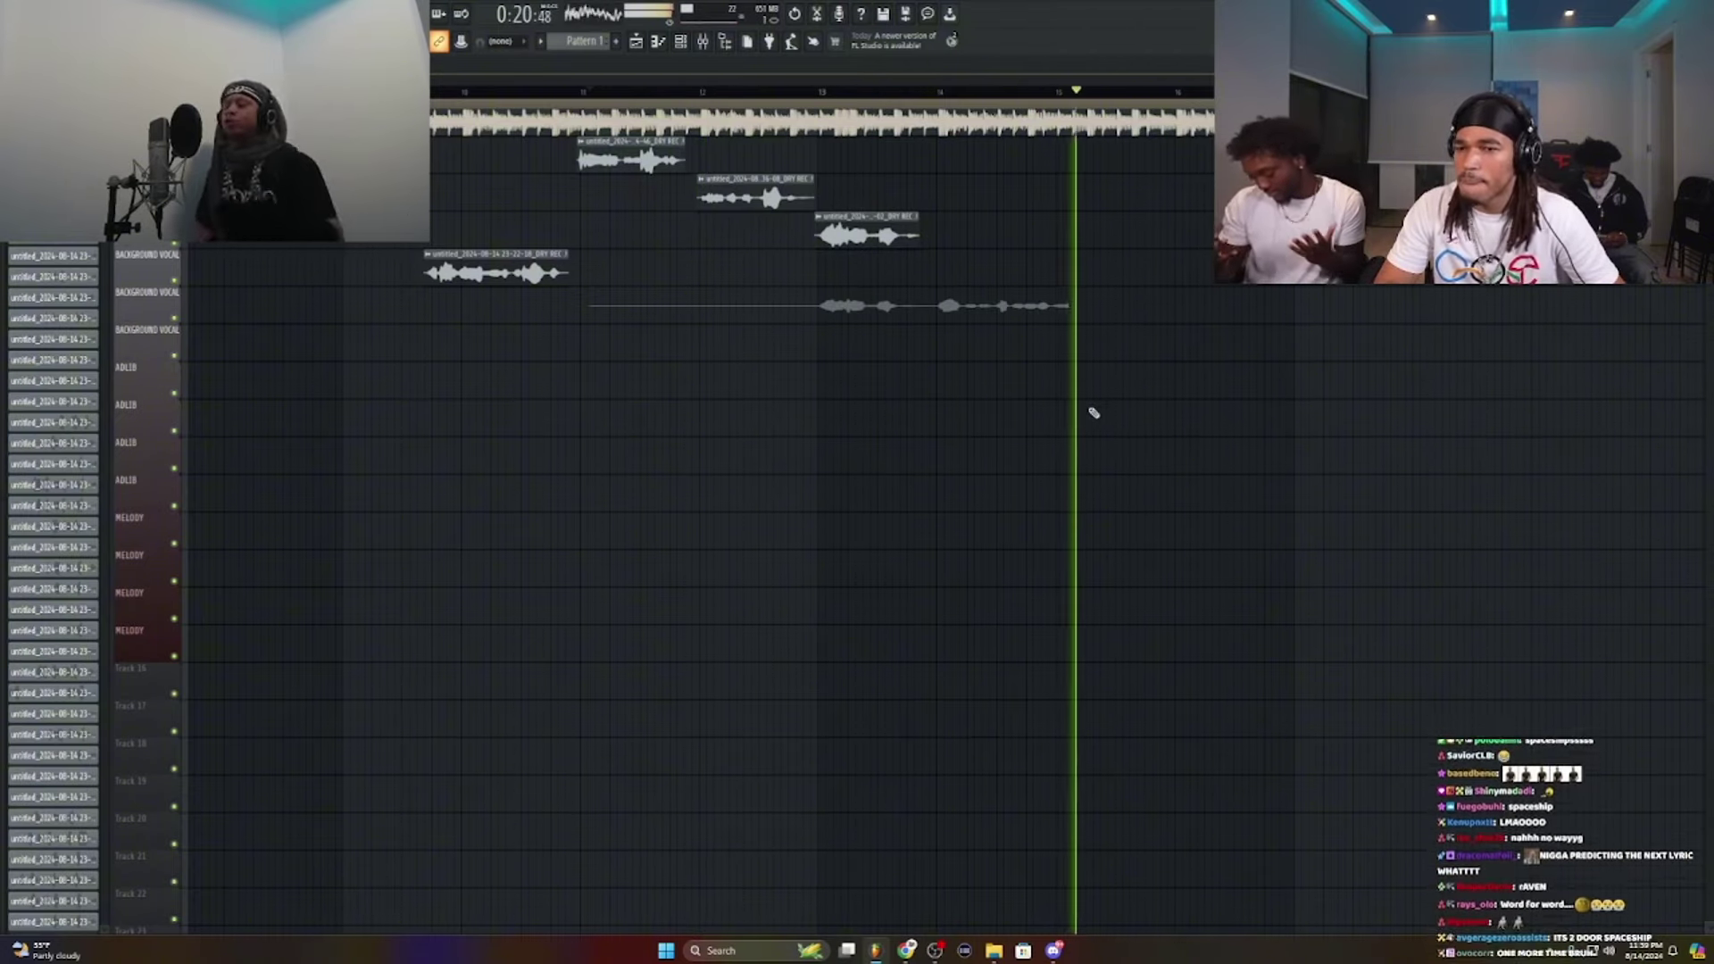
key("space")
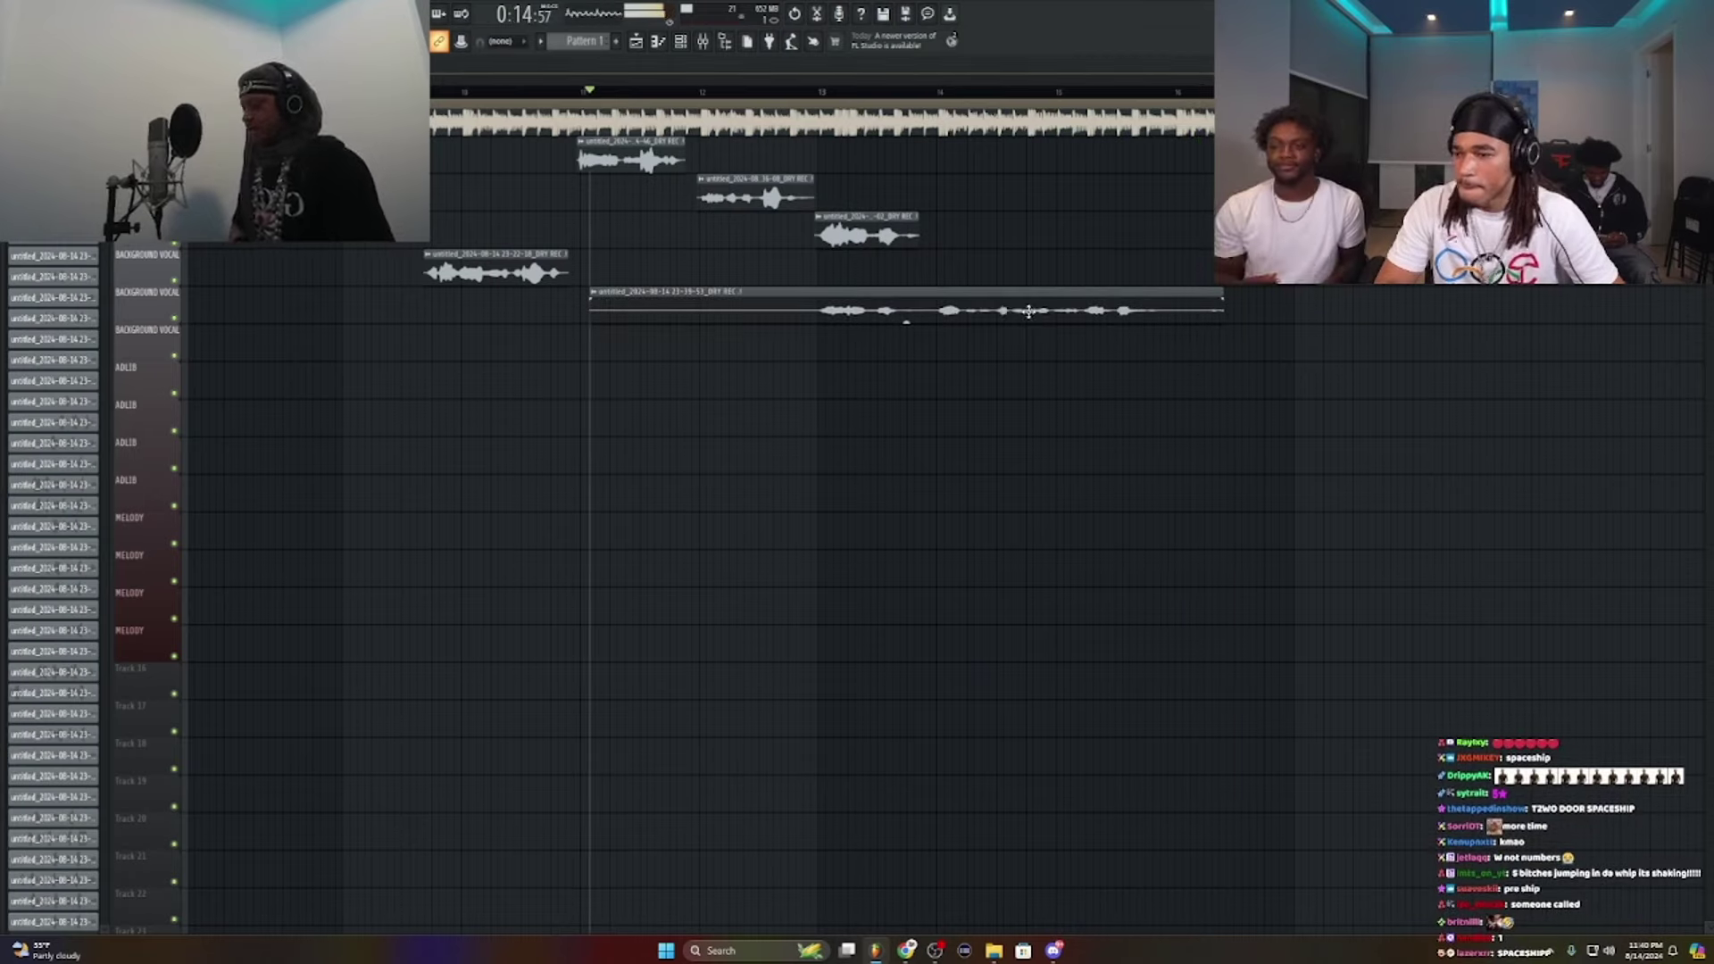
Step: Record further takes from just after the start of bar 11, deleting the previous clip each time
key("space")
right_click(785, 310)
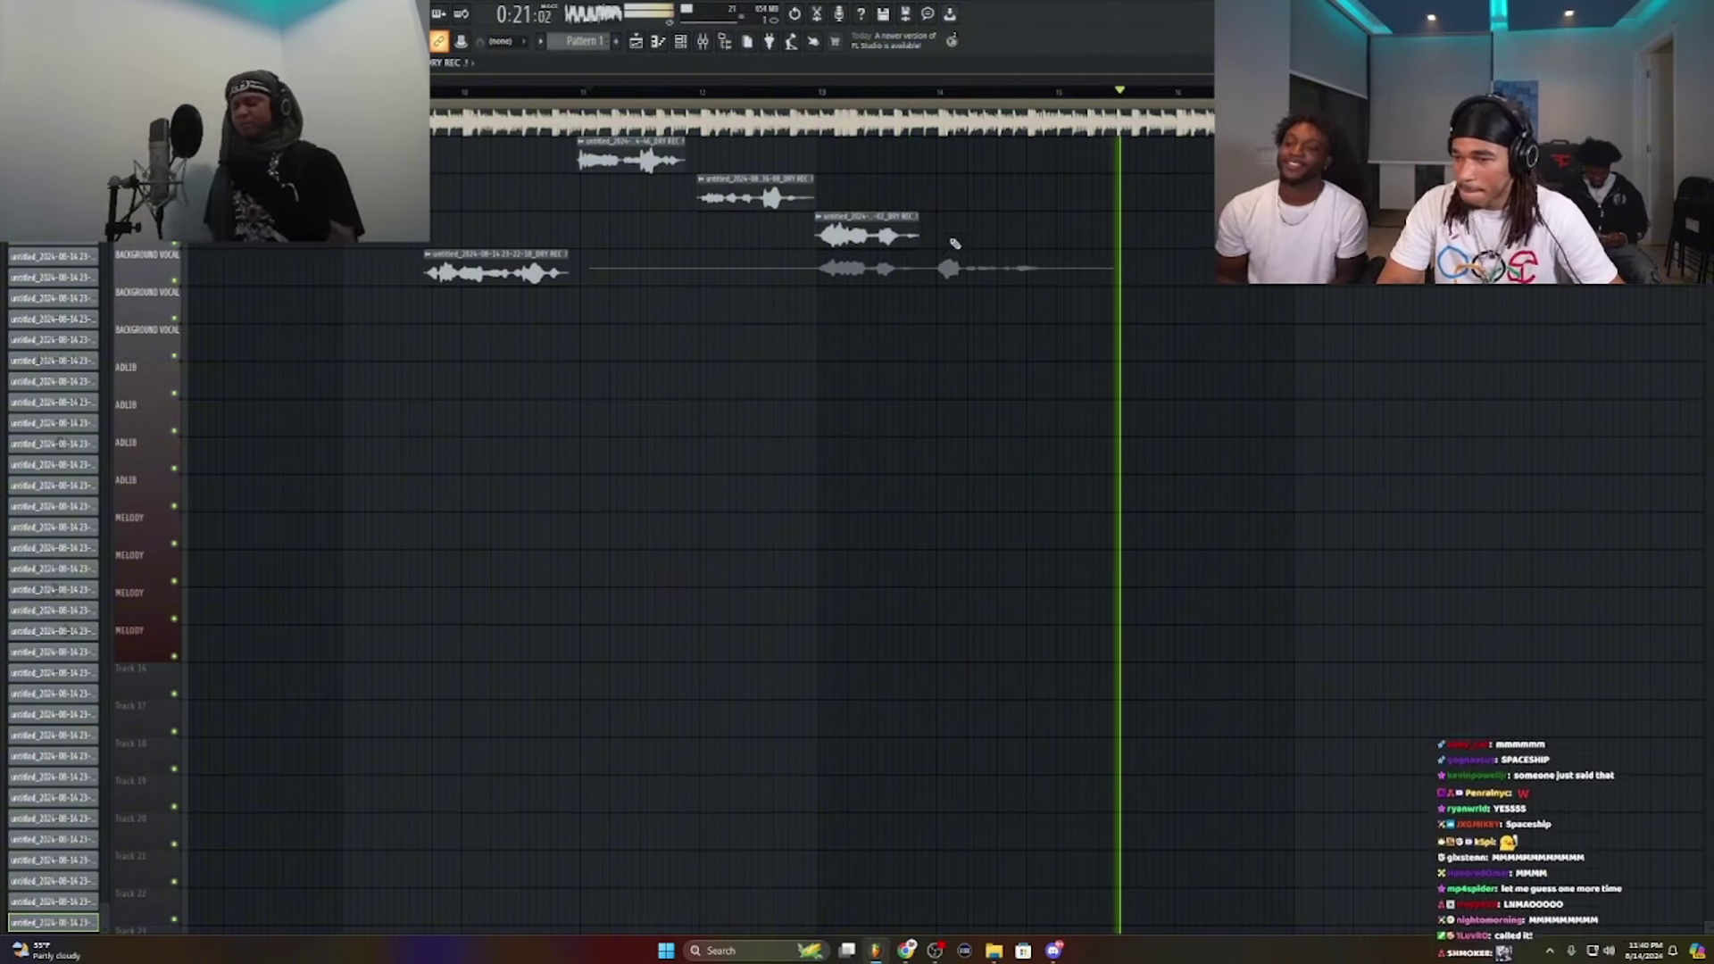
key("space")
key("space")
right_click(998, 267)
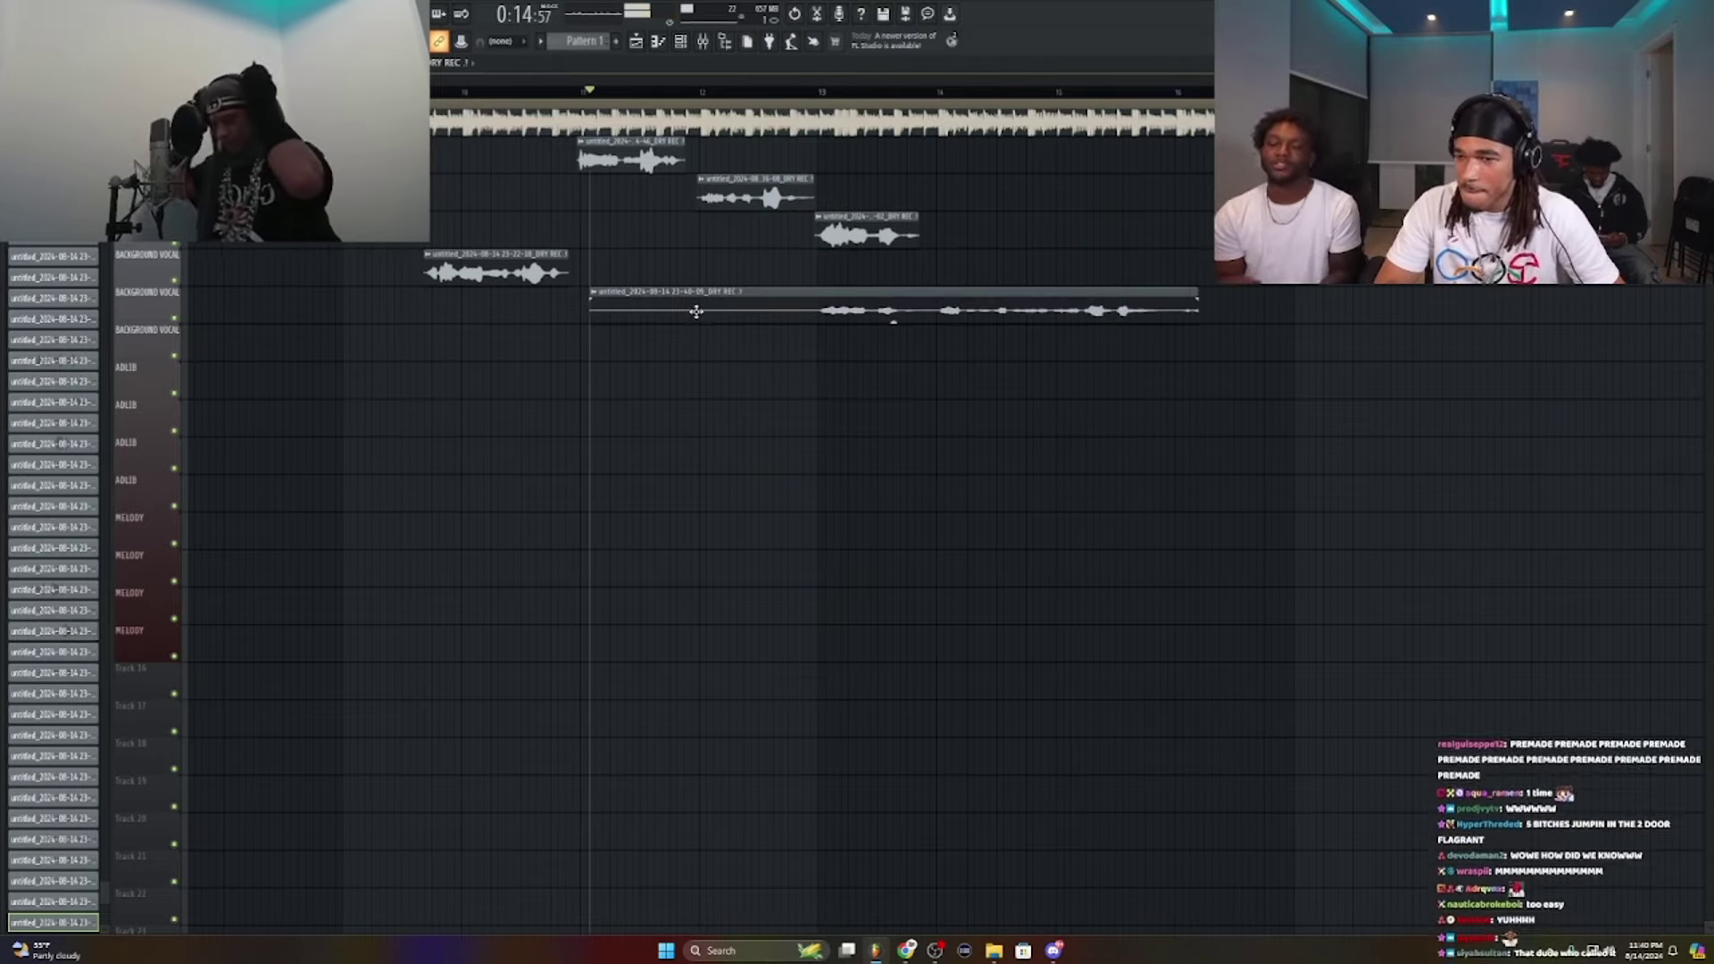
key("space")
right_click(696, 311)
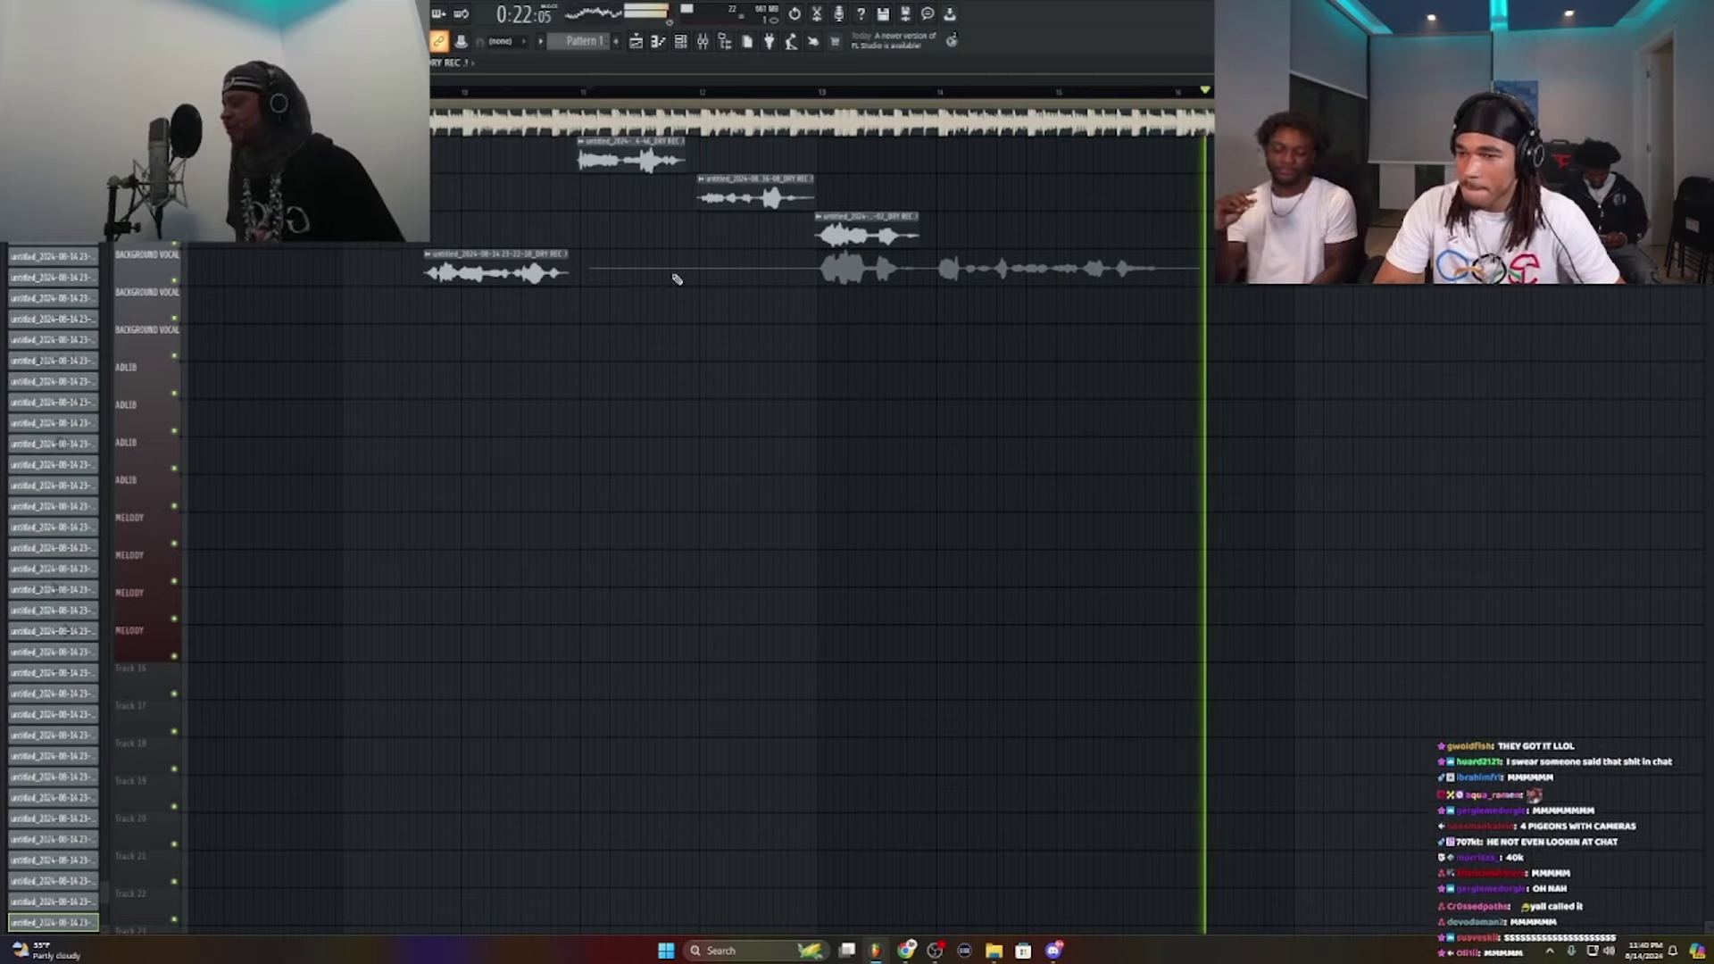
Step: Open the audio settings of the newest take on the second Background Vocal track and trim its clip from bar 14 to just before bar 16
key("space")
double_click(670, 273)
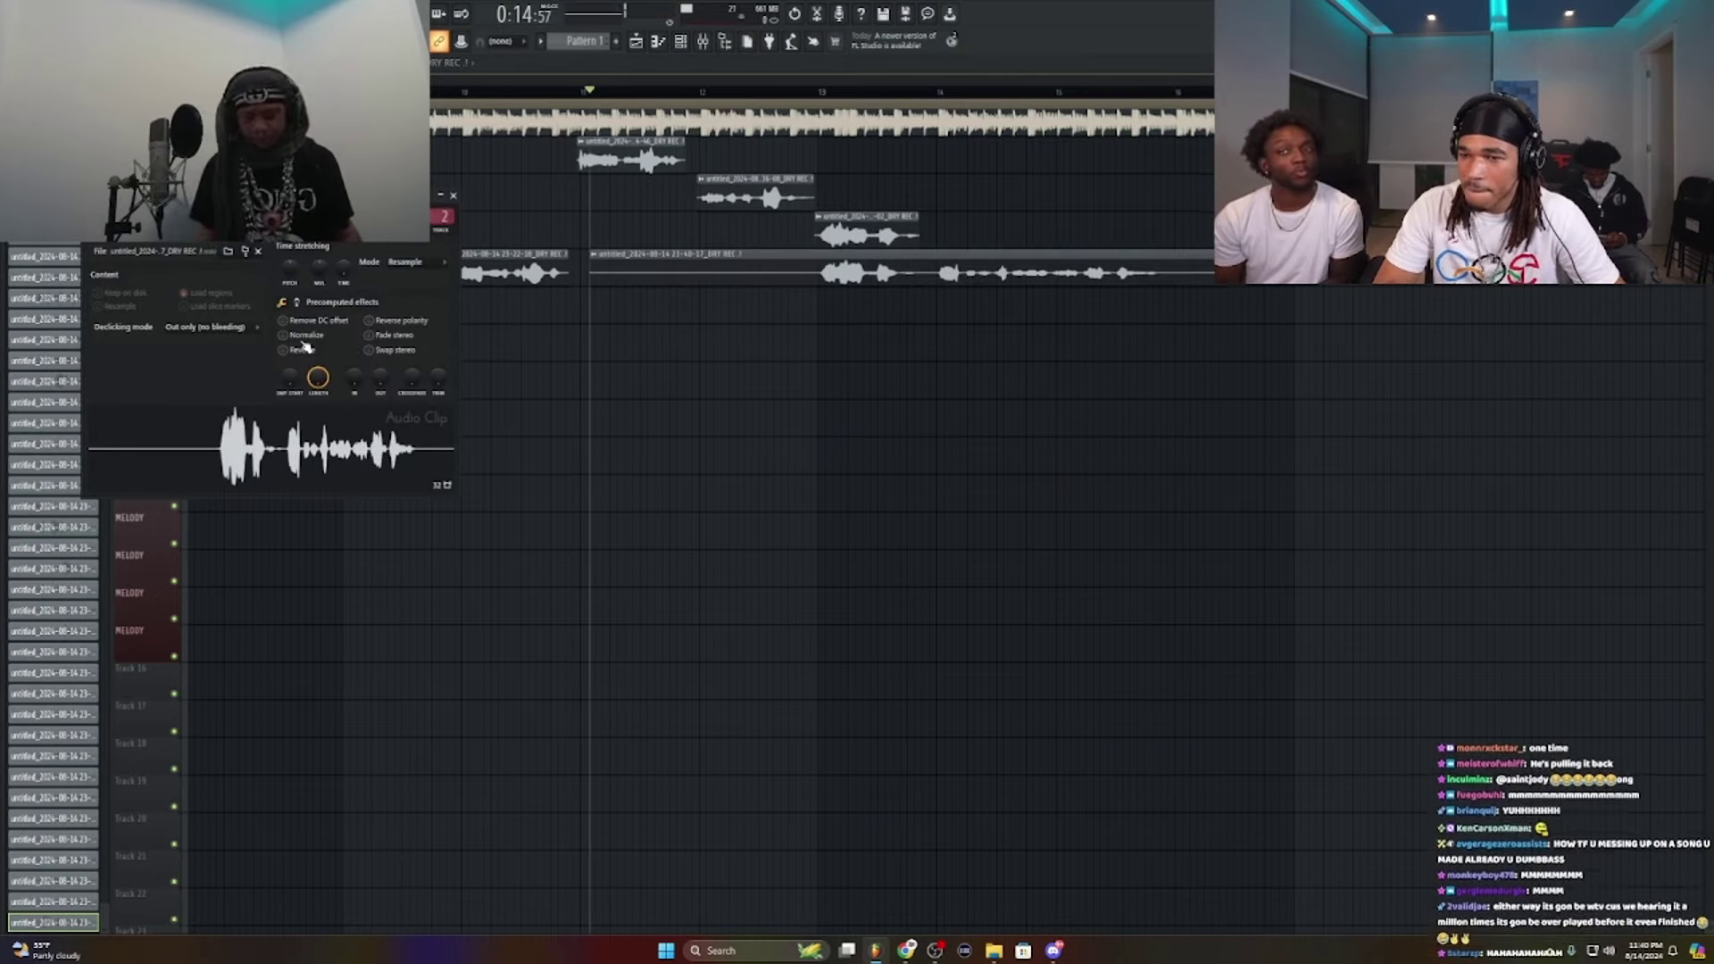
key("space")
left_click_drag(590, 275, 930, 306)
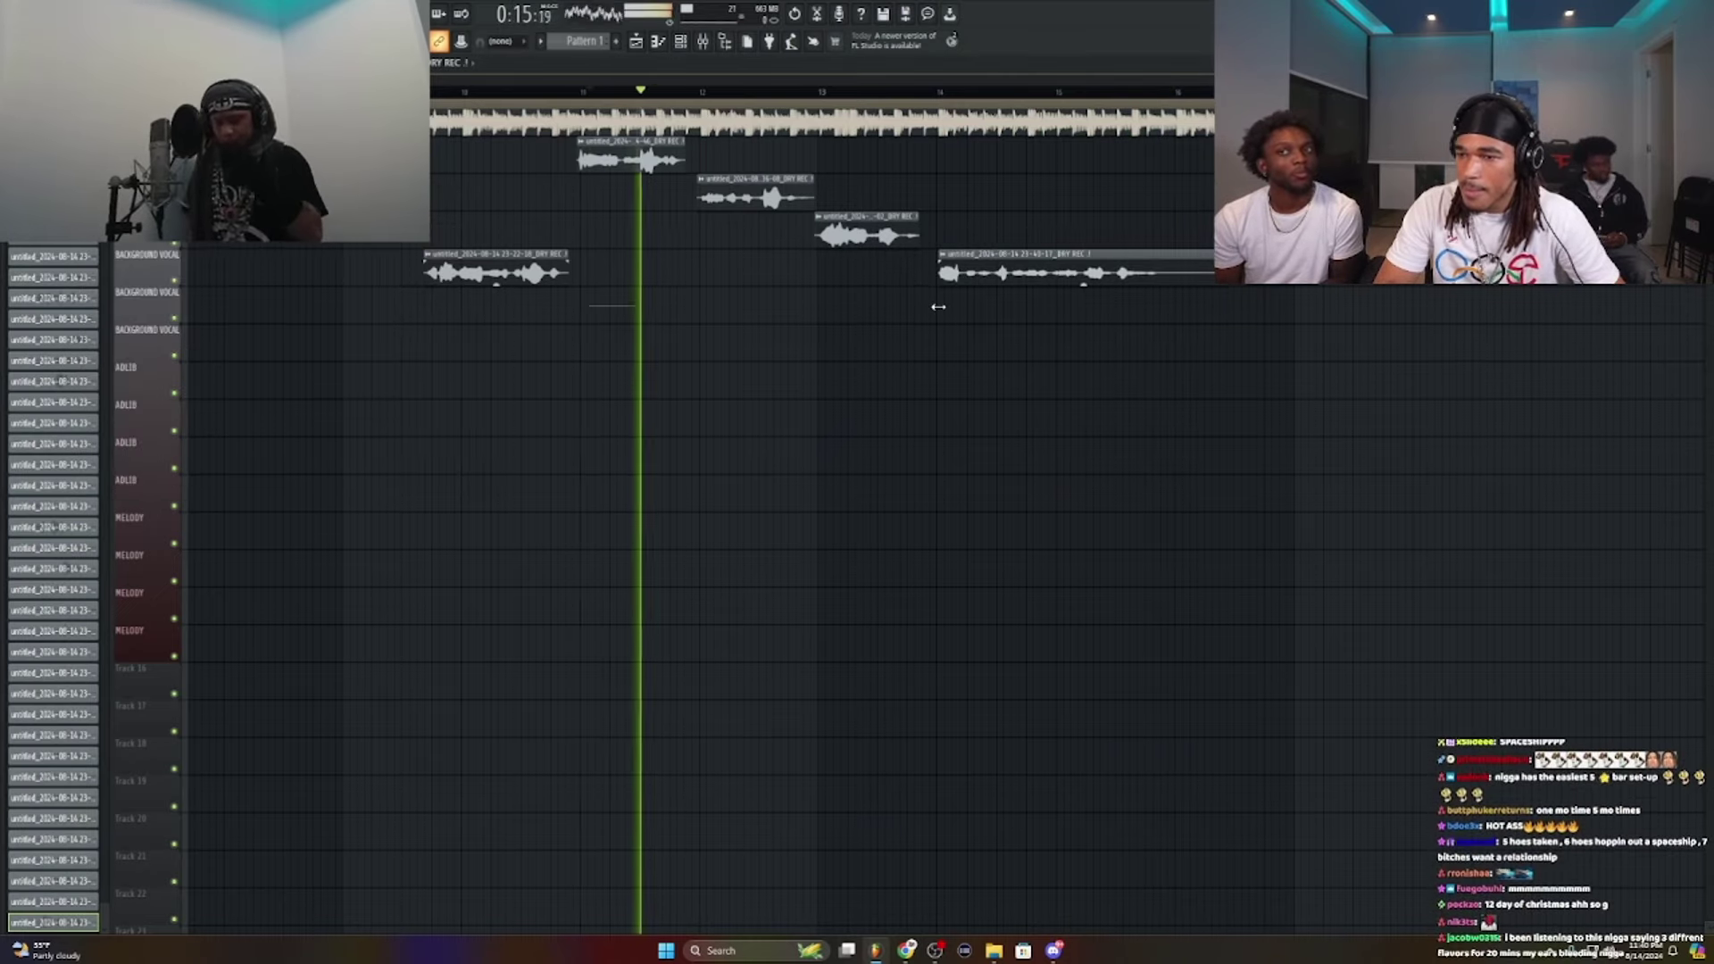
left_click_drag(1200, 253, 1157, 255)
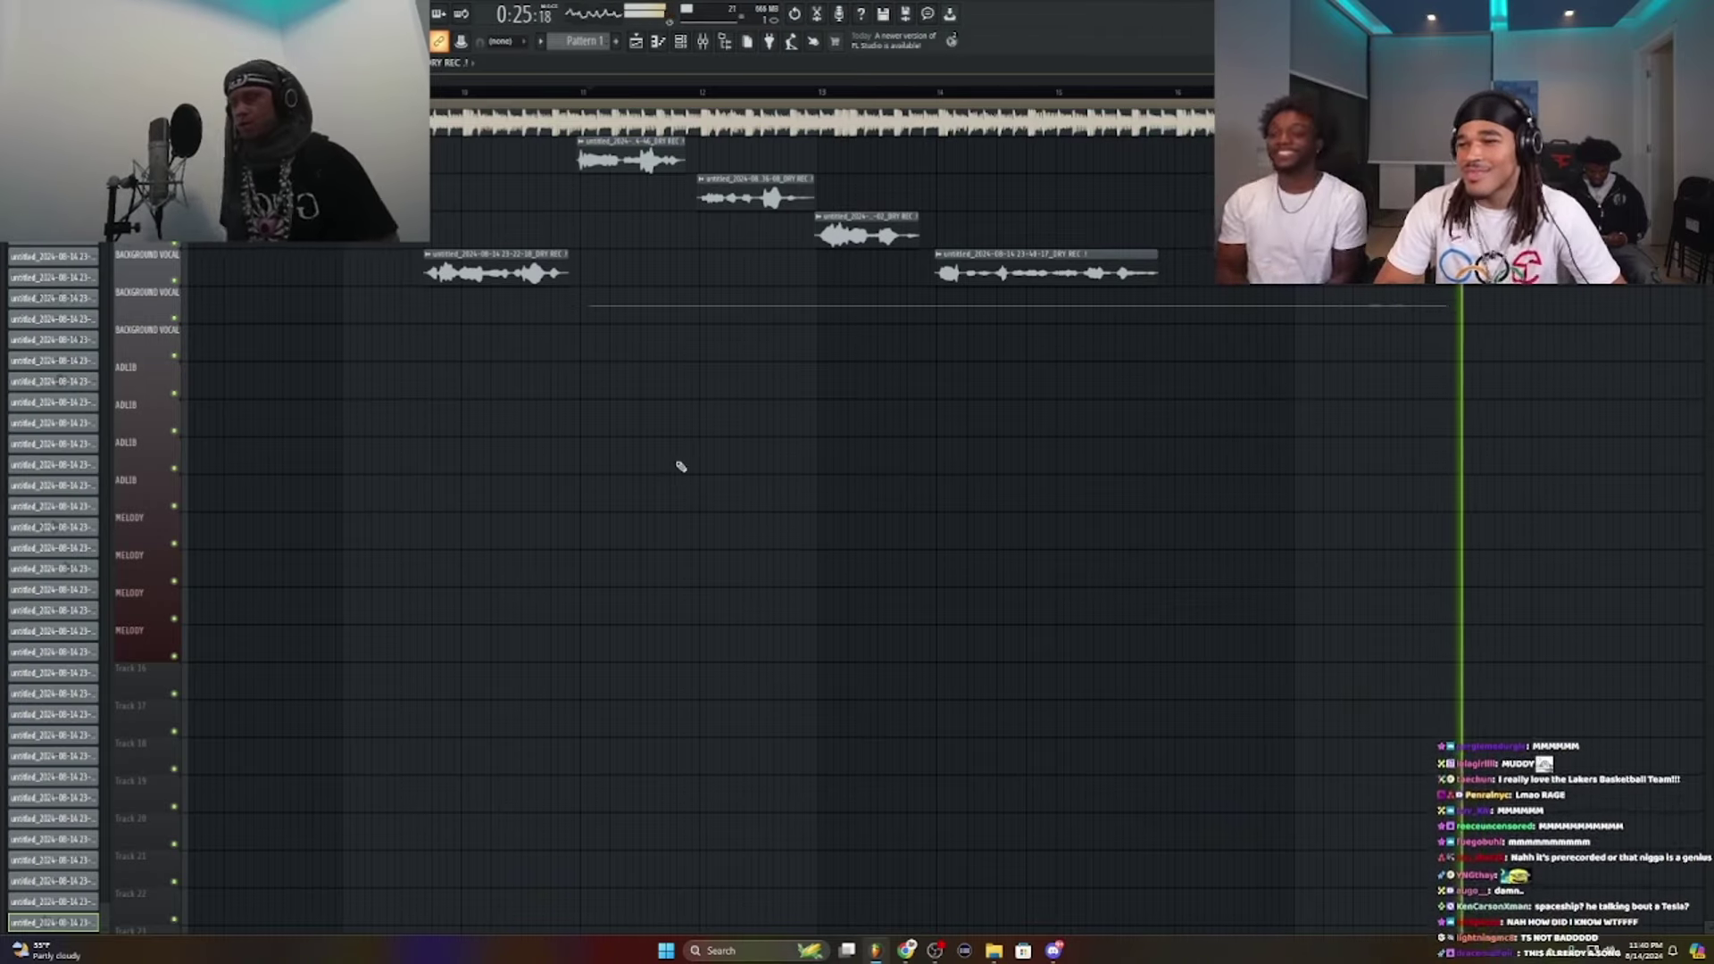
Step: Record a take from just after bar 12 and delete the unwanted clips on the first Main, second and third Background Vocal tracks
key("space")
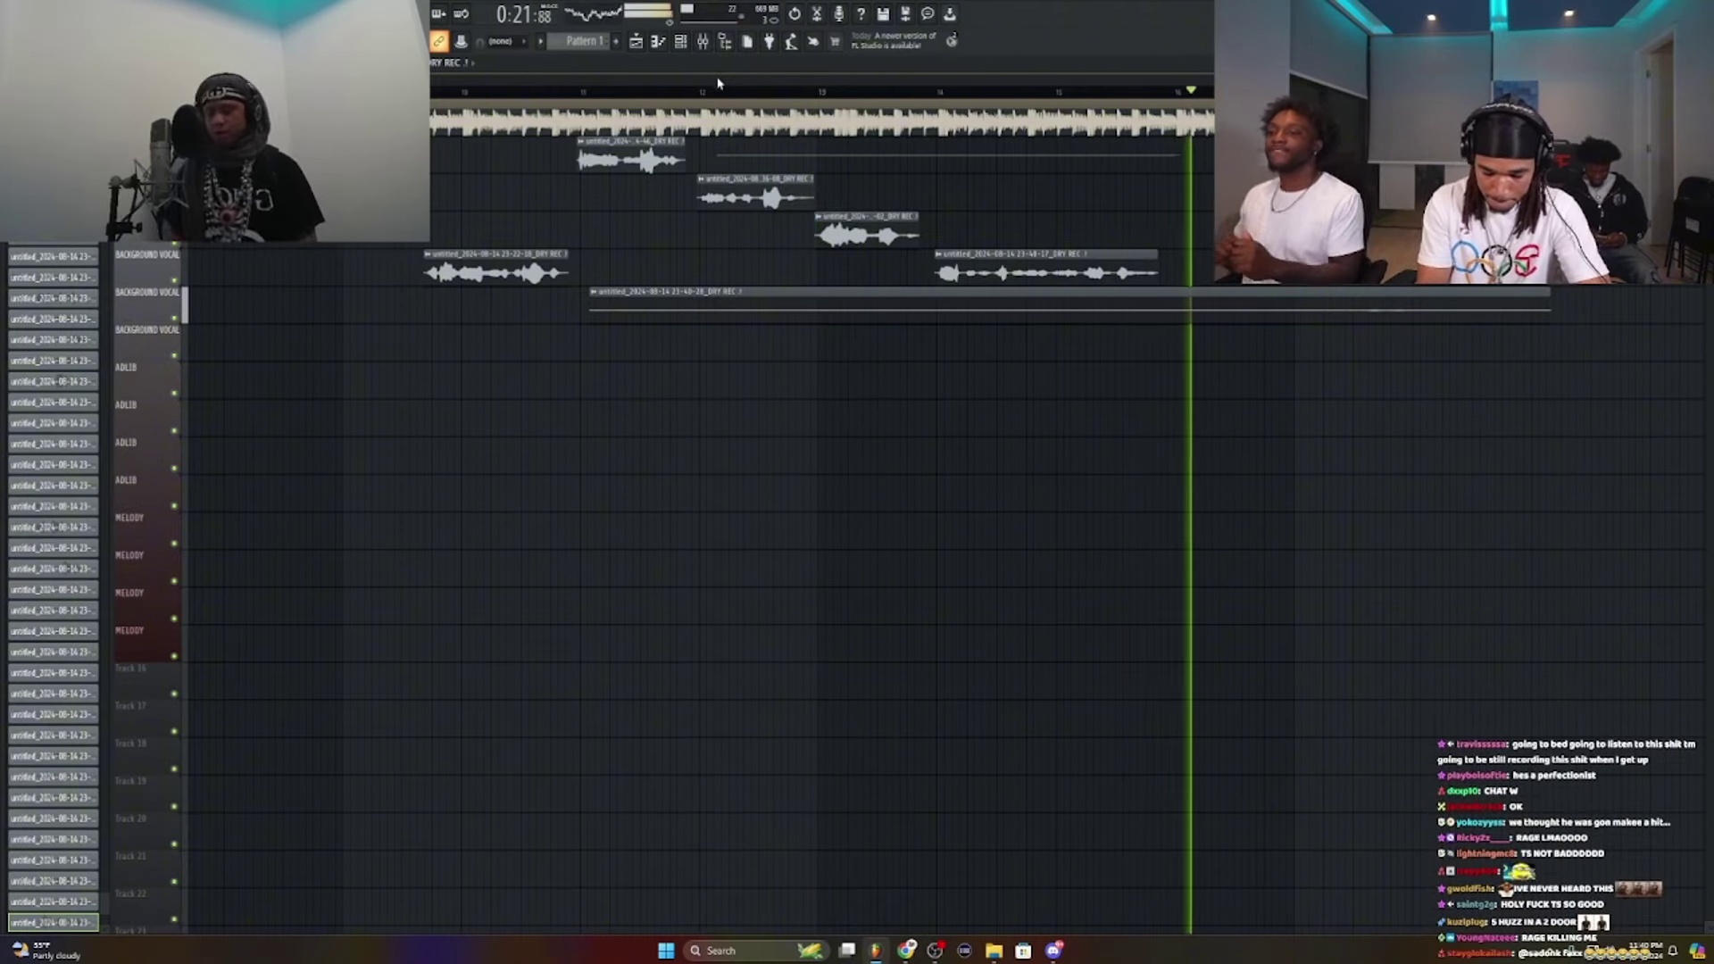
key("space")
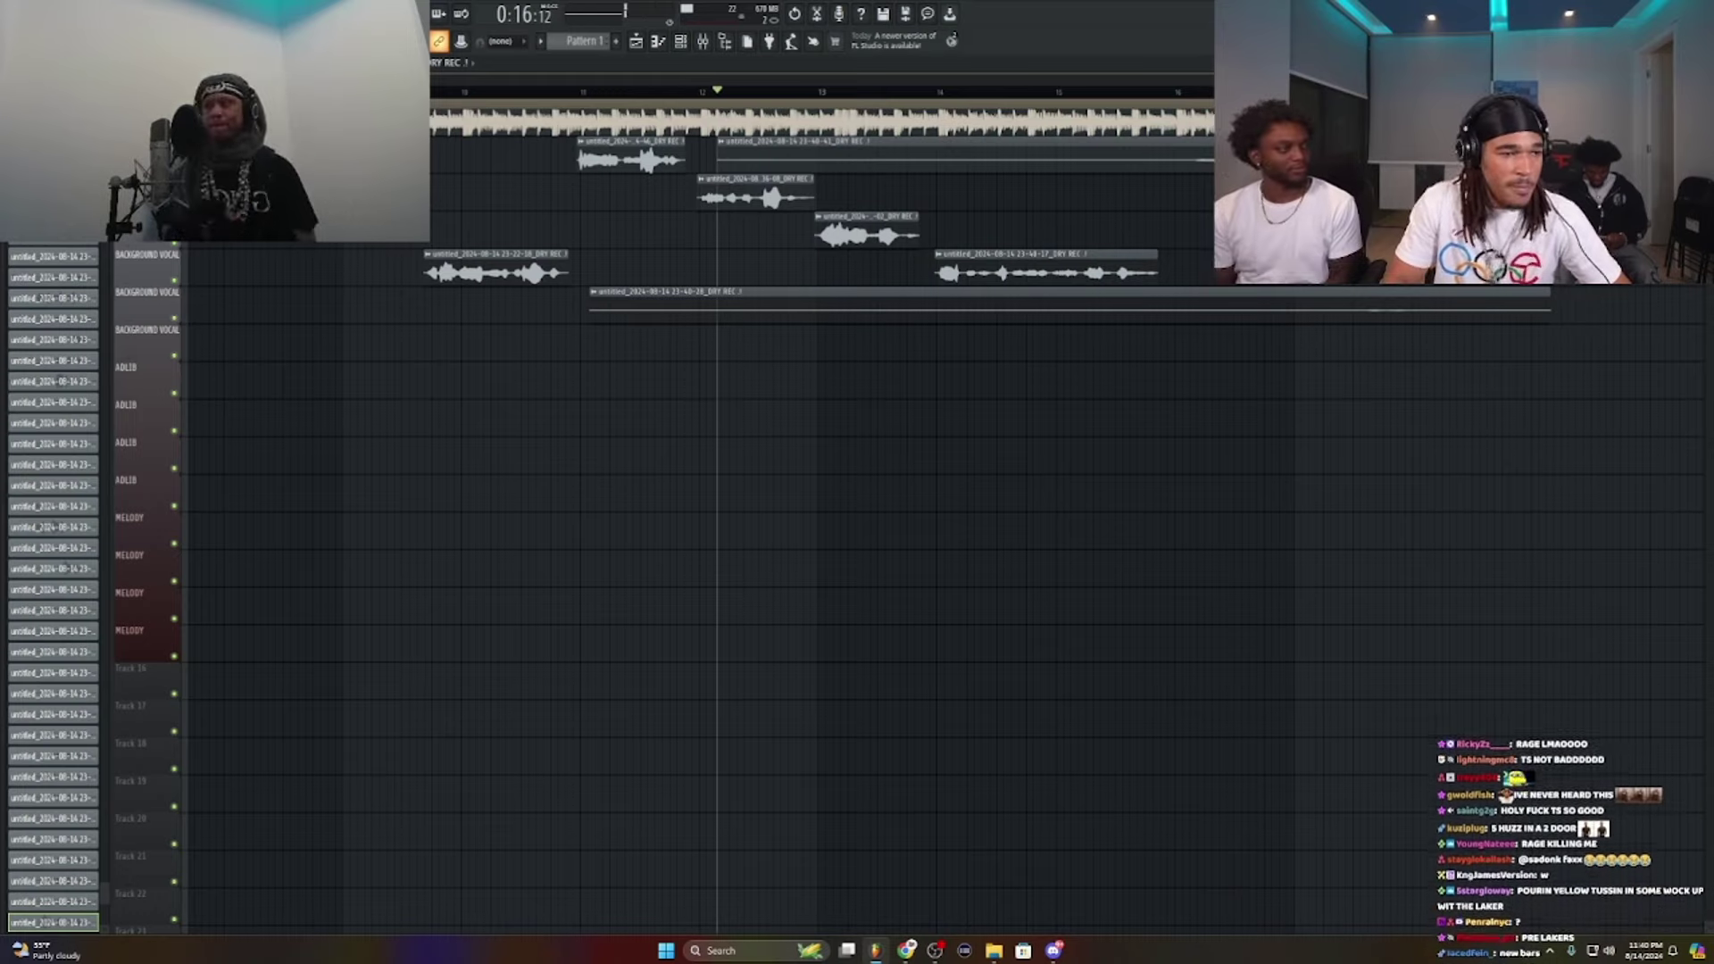
right_click(1136, 152)
right_click(1098, 268)
right_click(1084, 304)
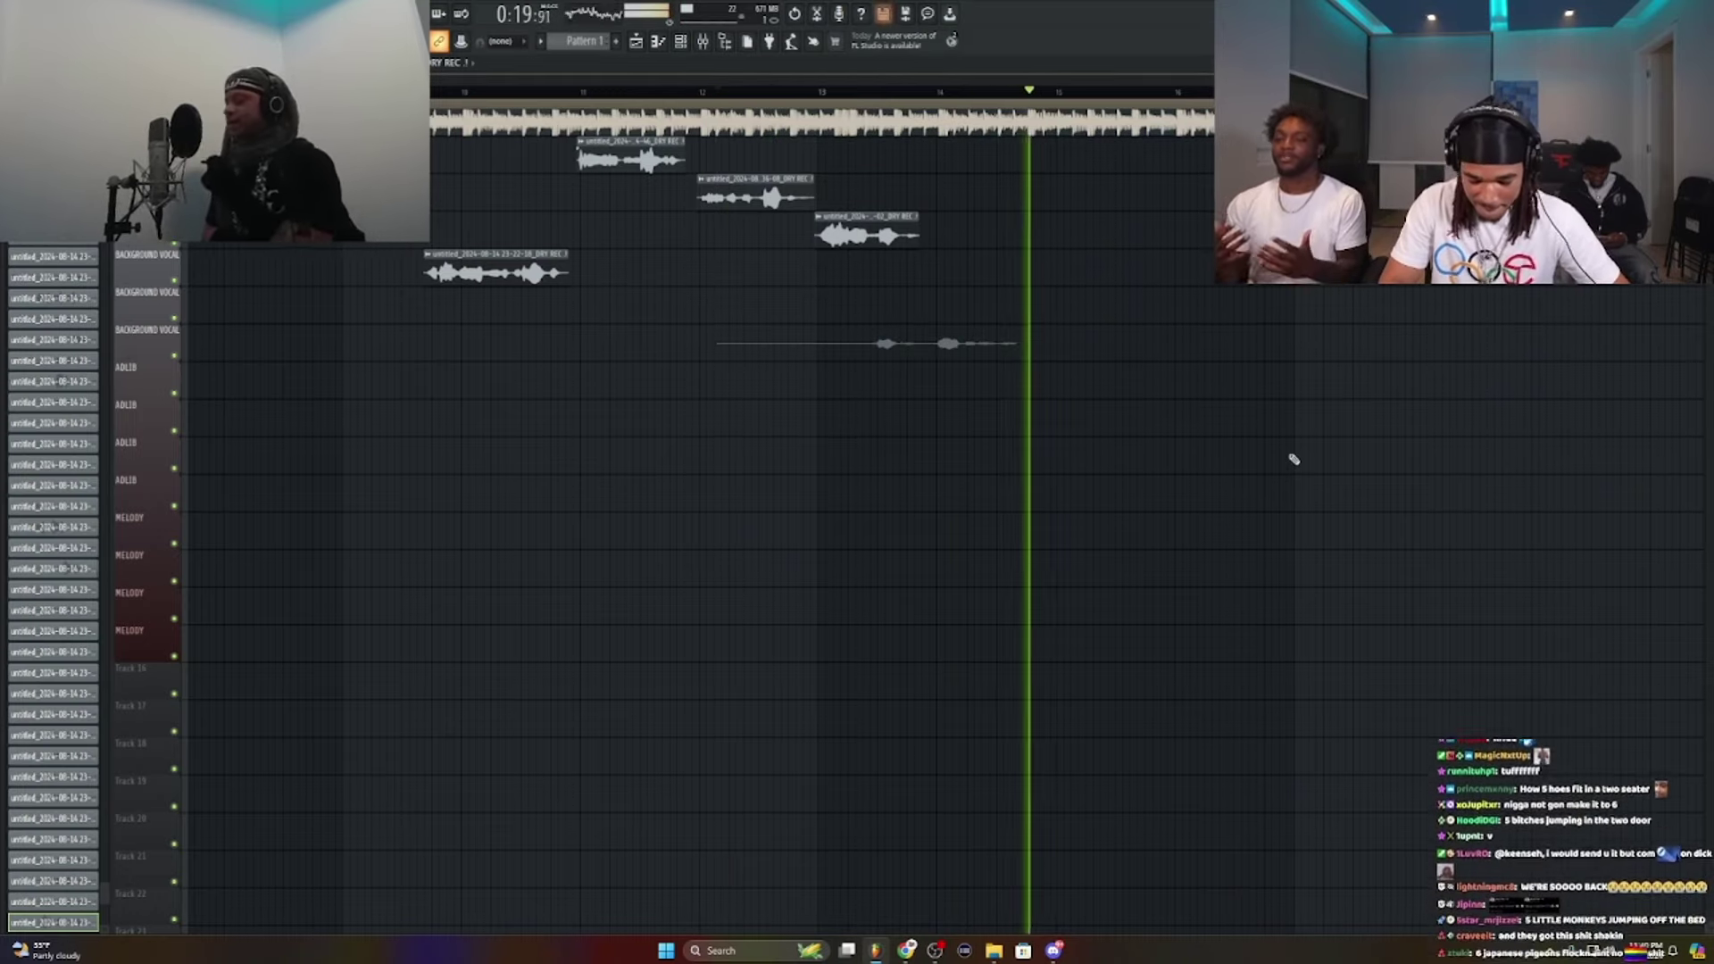
Step: Record several more takes from just after bar 12, discarding the clips on the fourth Background Vocal and first Main tracks
key("space")
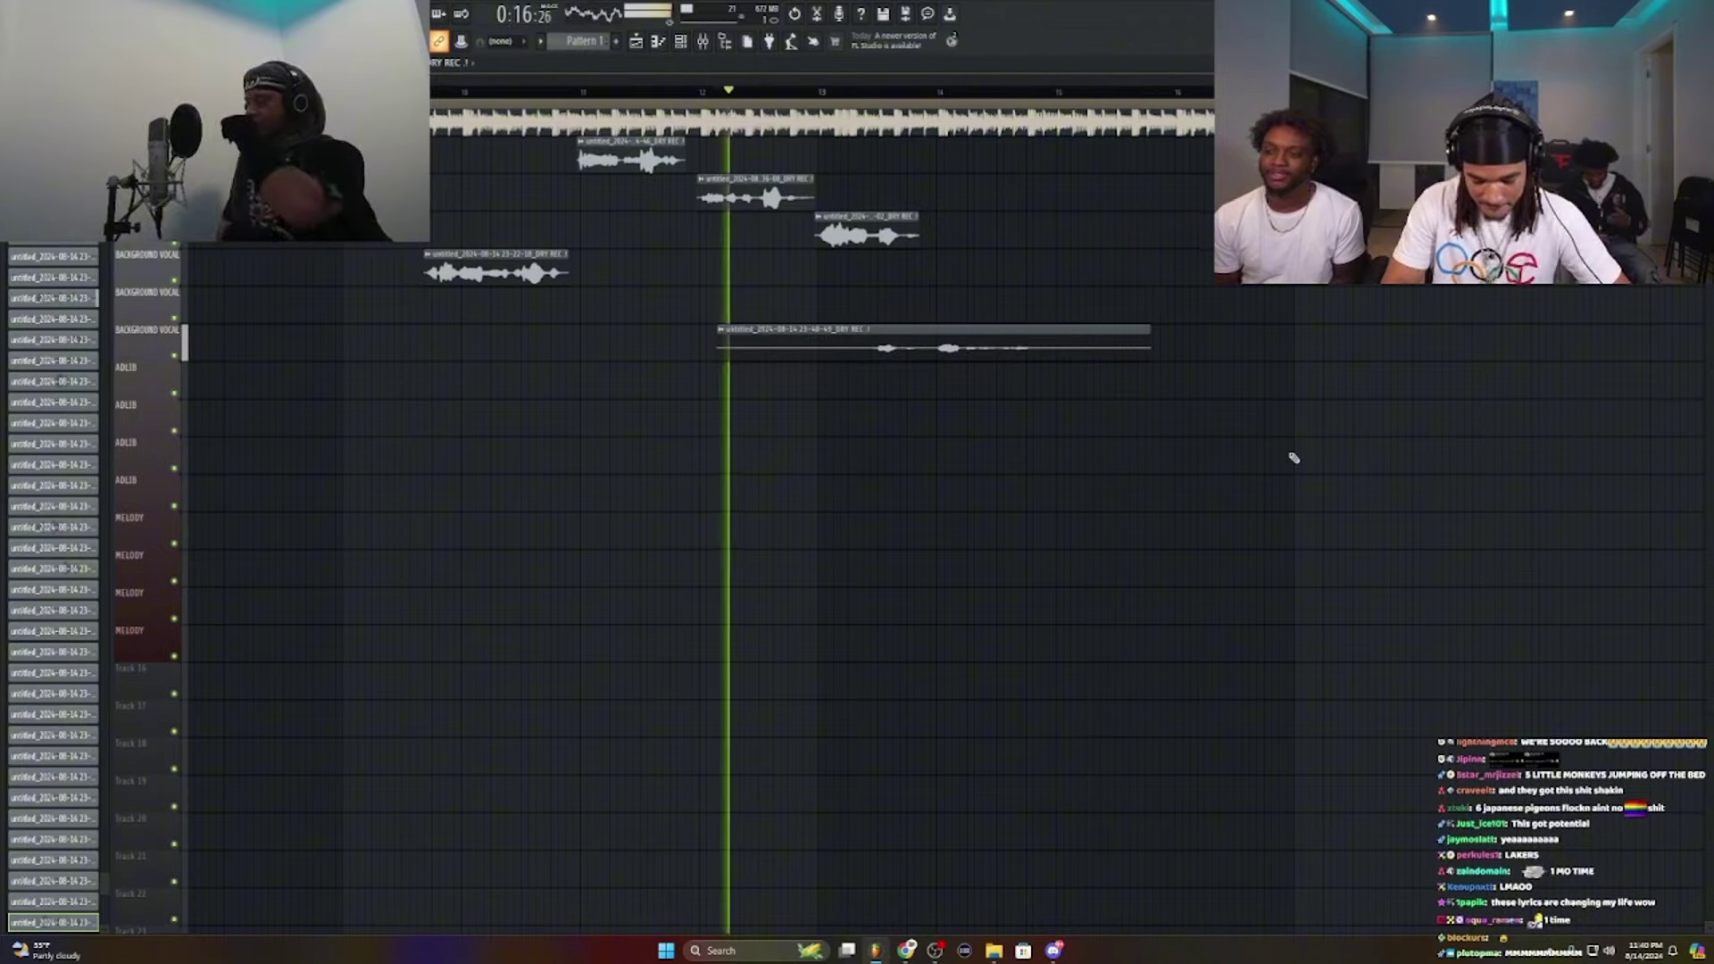
key("space")
right_click(1089, 337)
scroll(1124, 536, "down", 1)
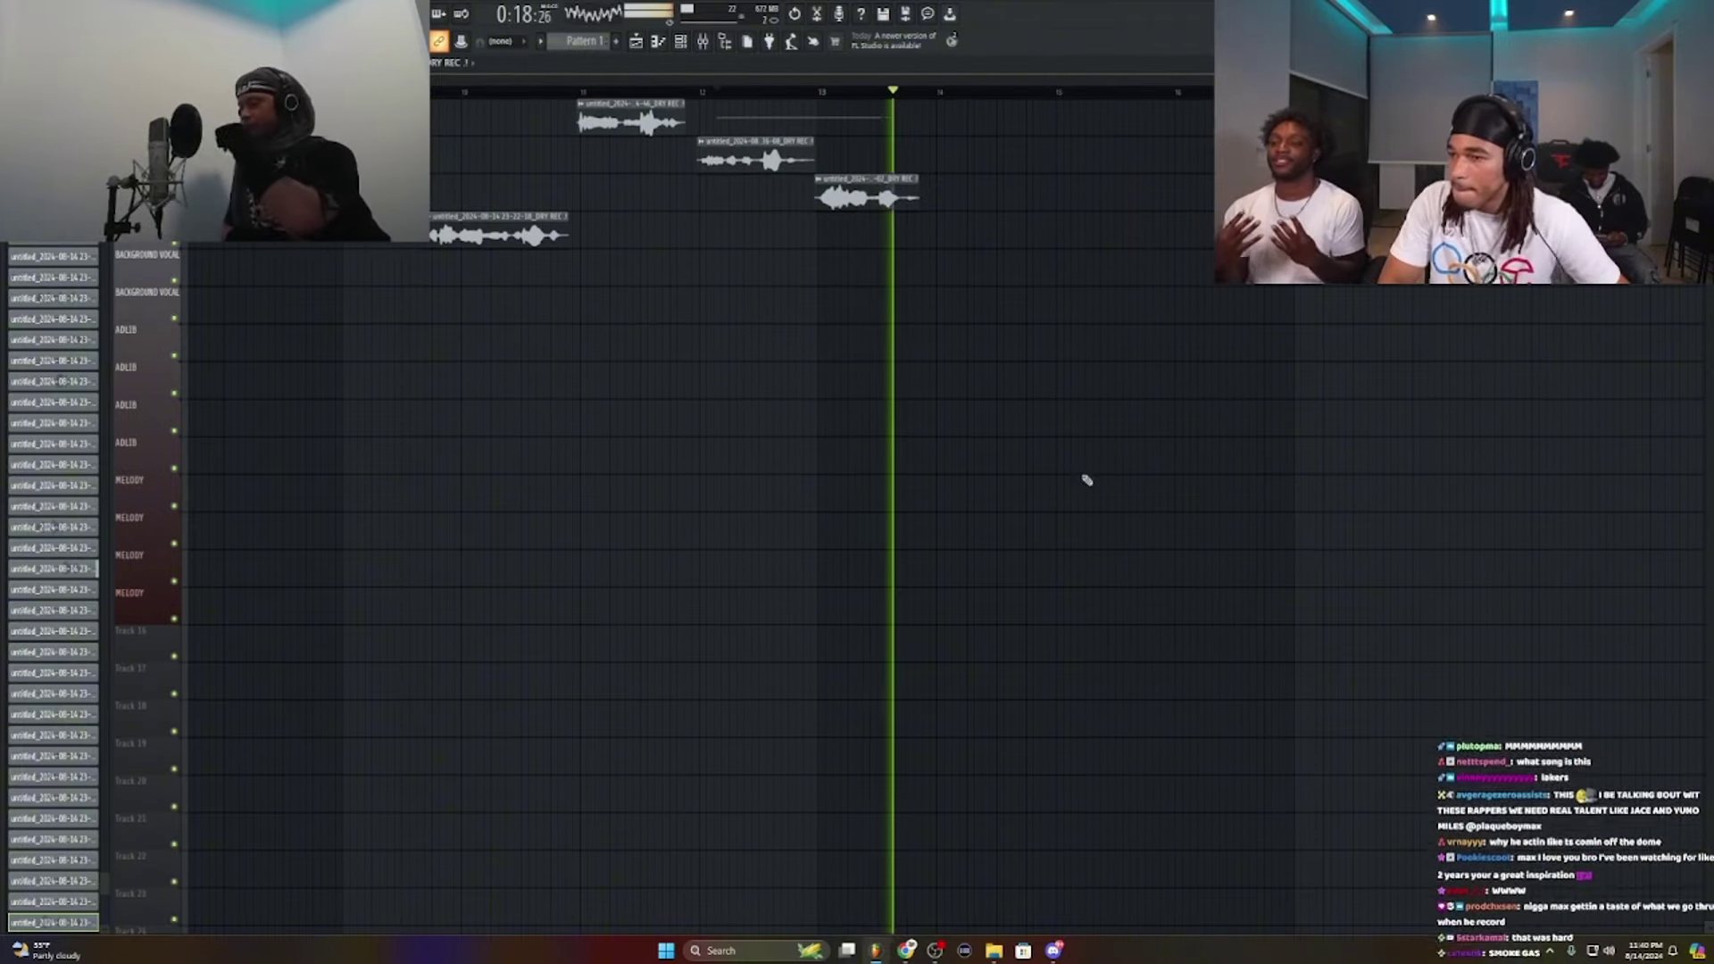
scroll(741, 344, "up", 1)
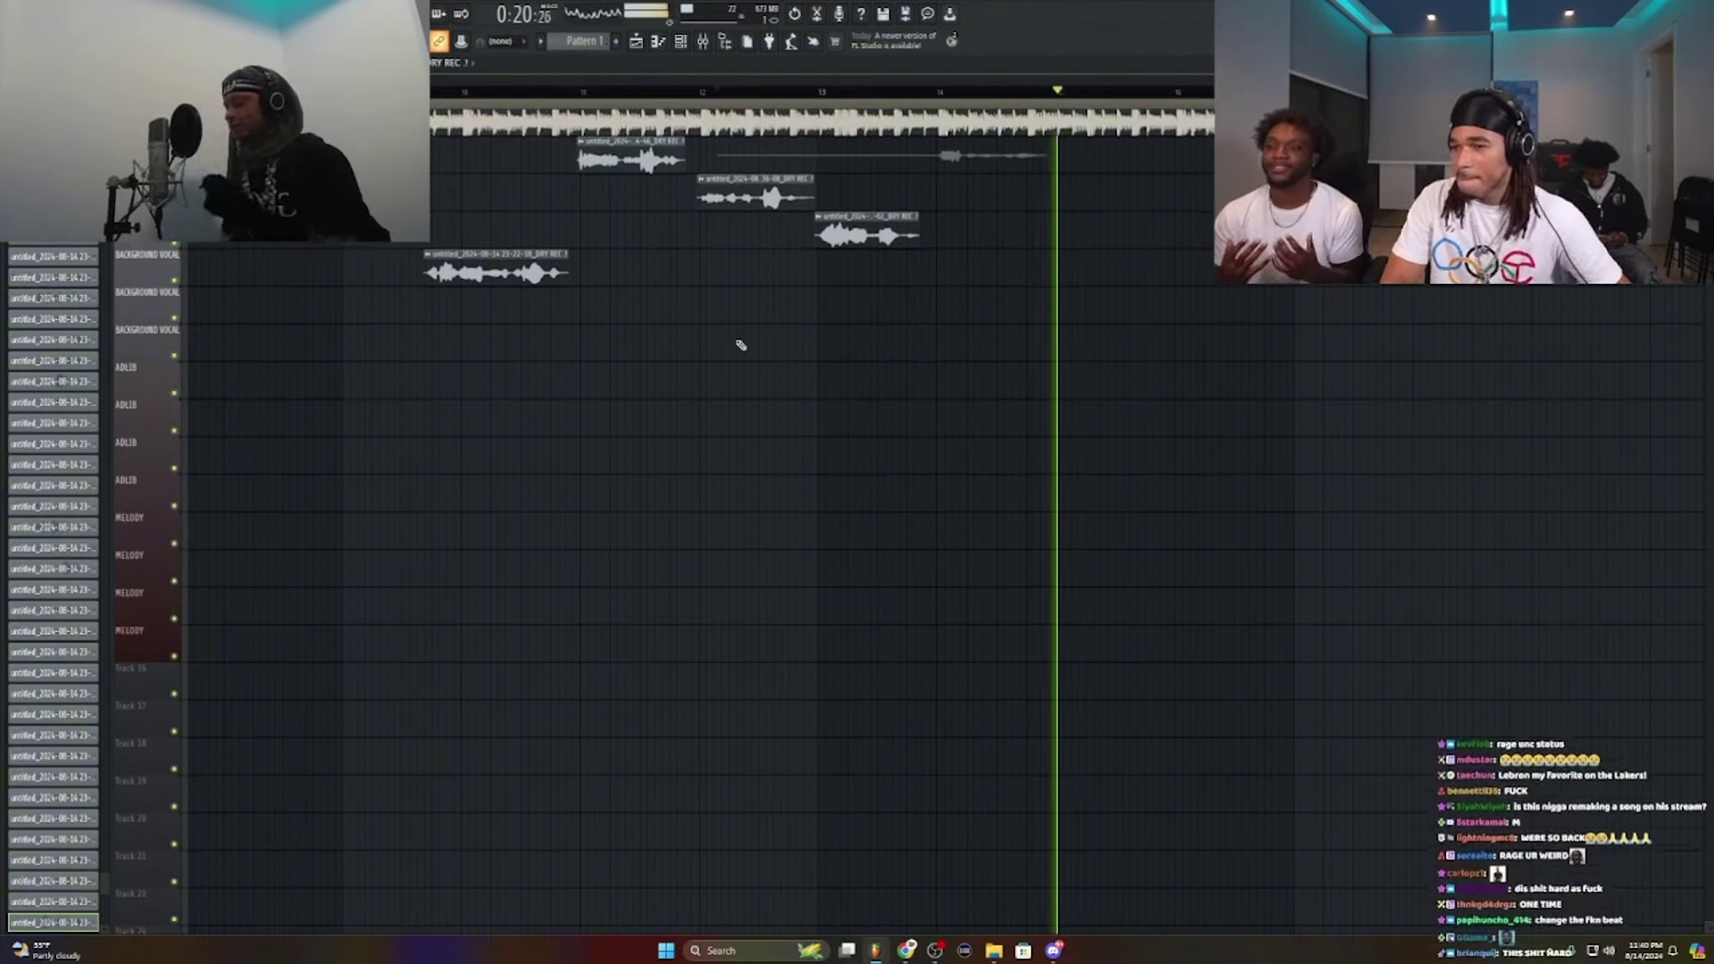
key("space")
key("space")
right_click(909, 159)
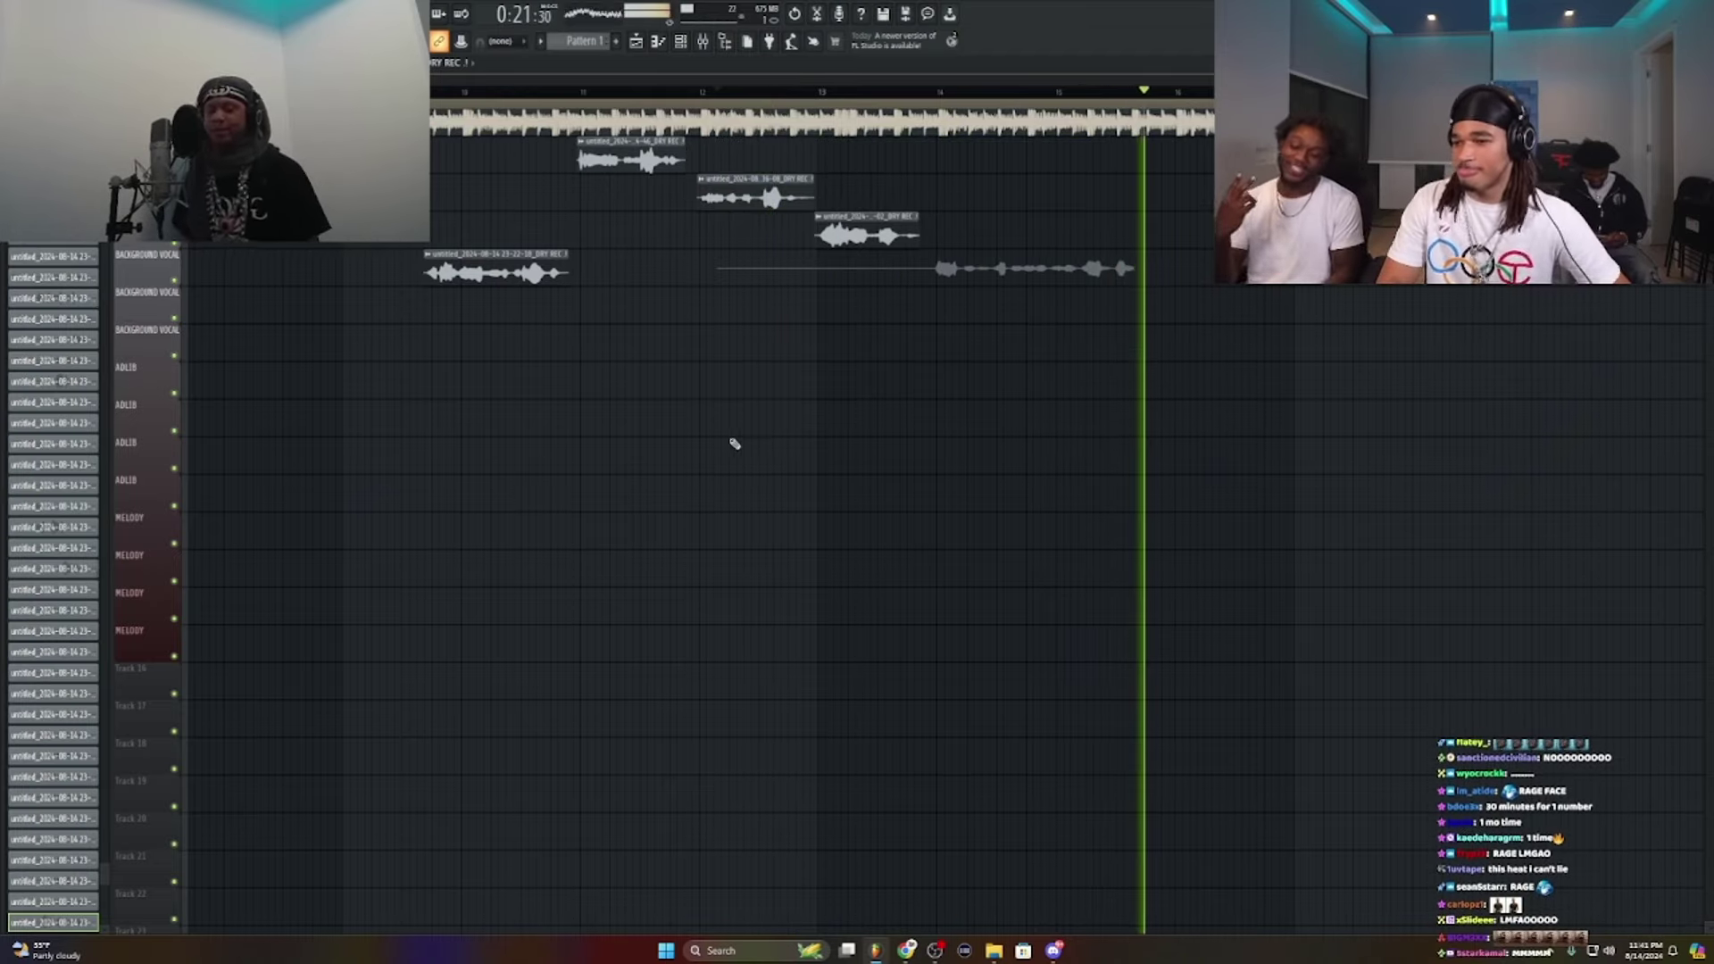
key("space")
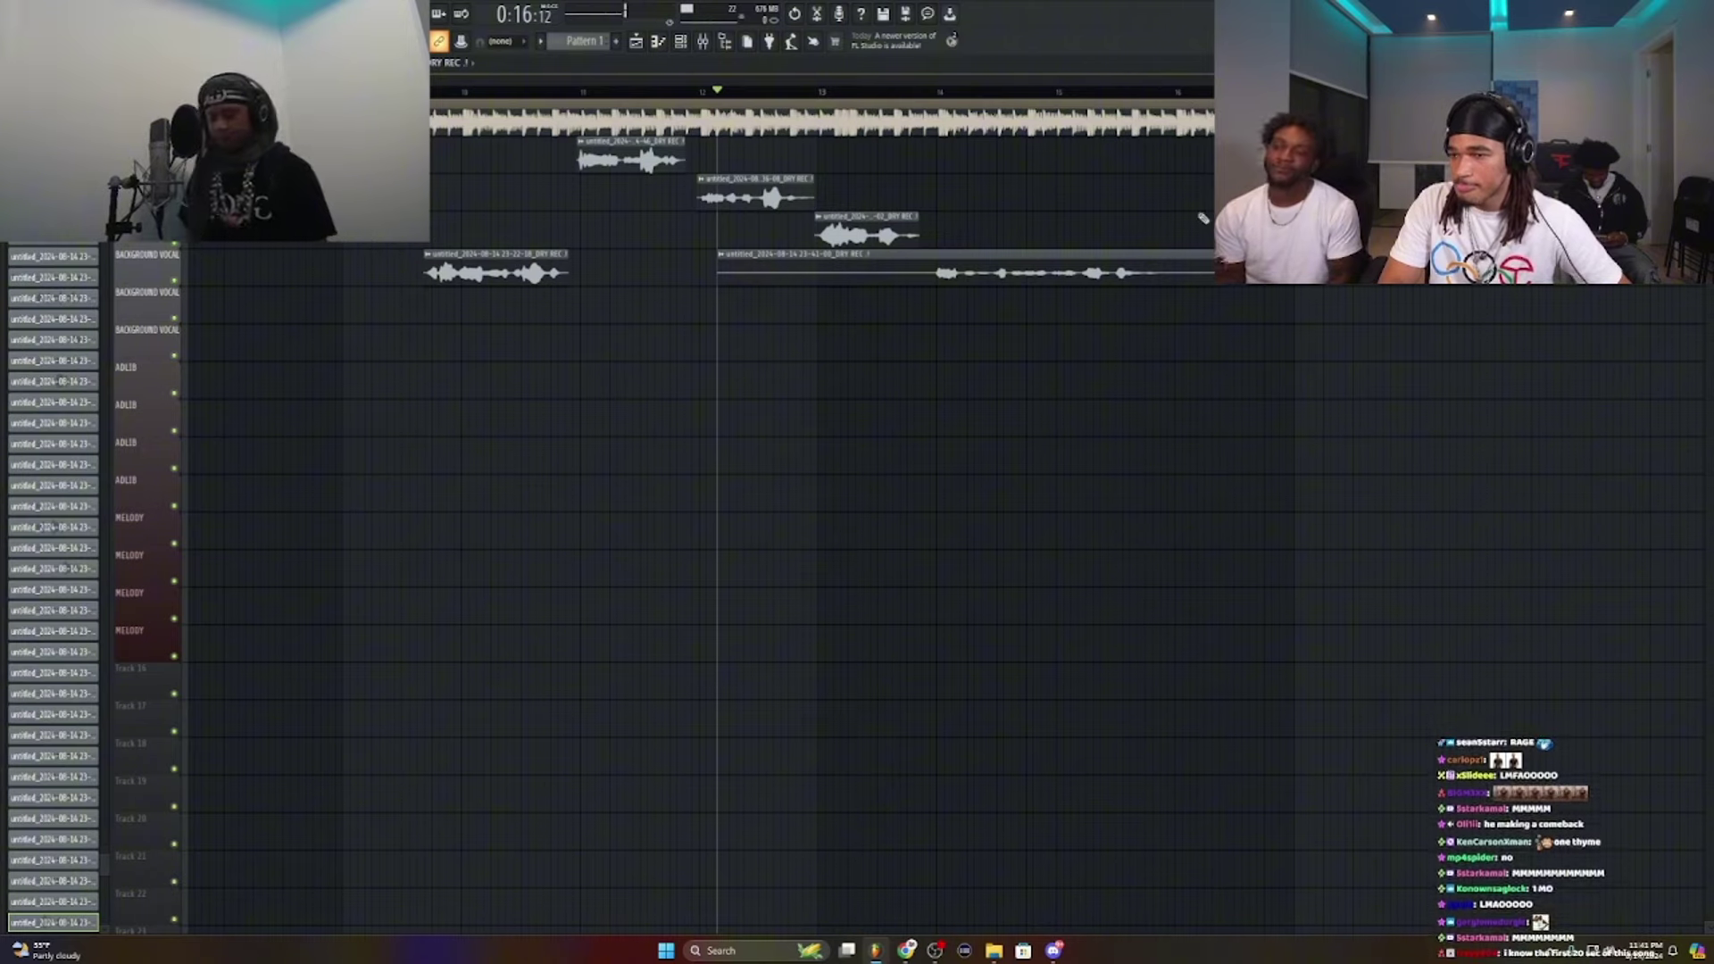
Step: Record a new take onto the first Main track from just after bar 12 and trim it from bar 14 to just before bar 16
key("space")
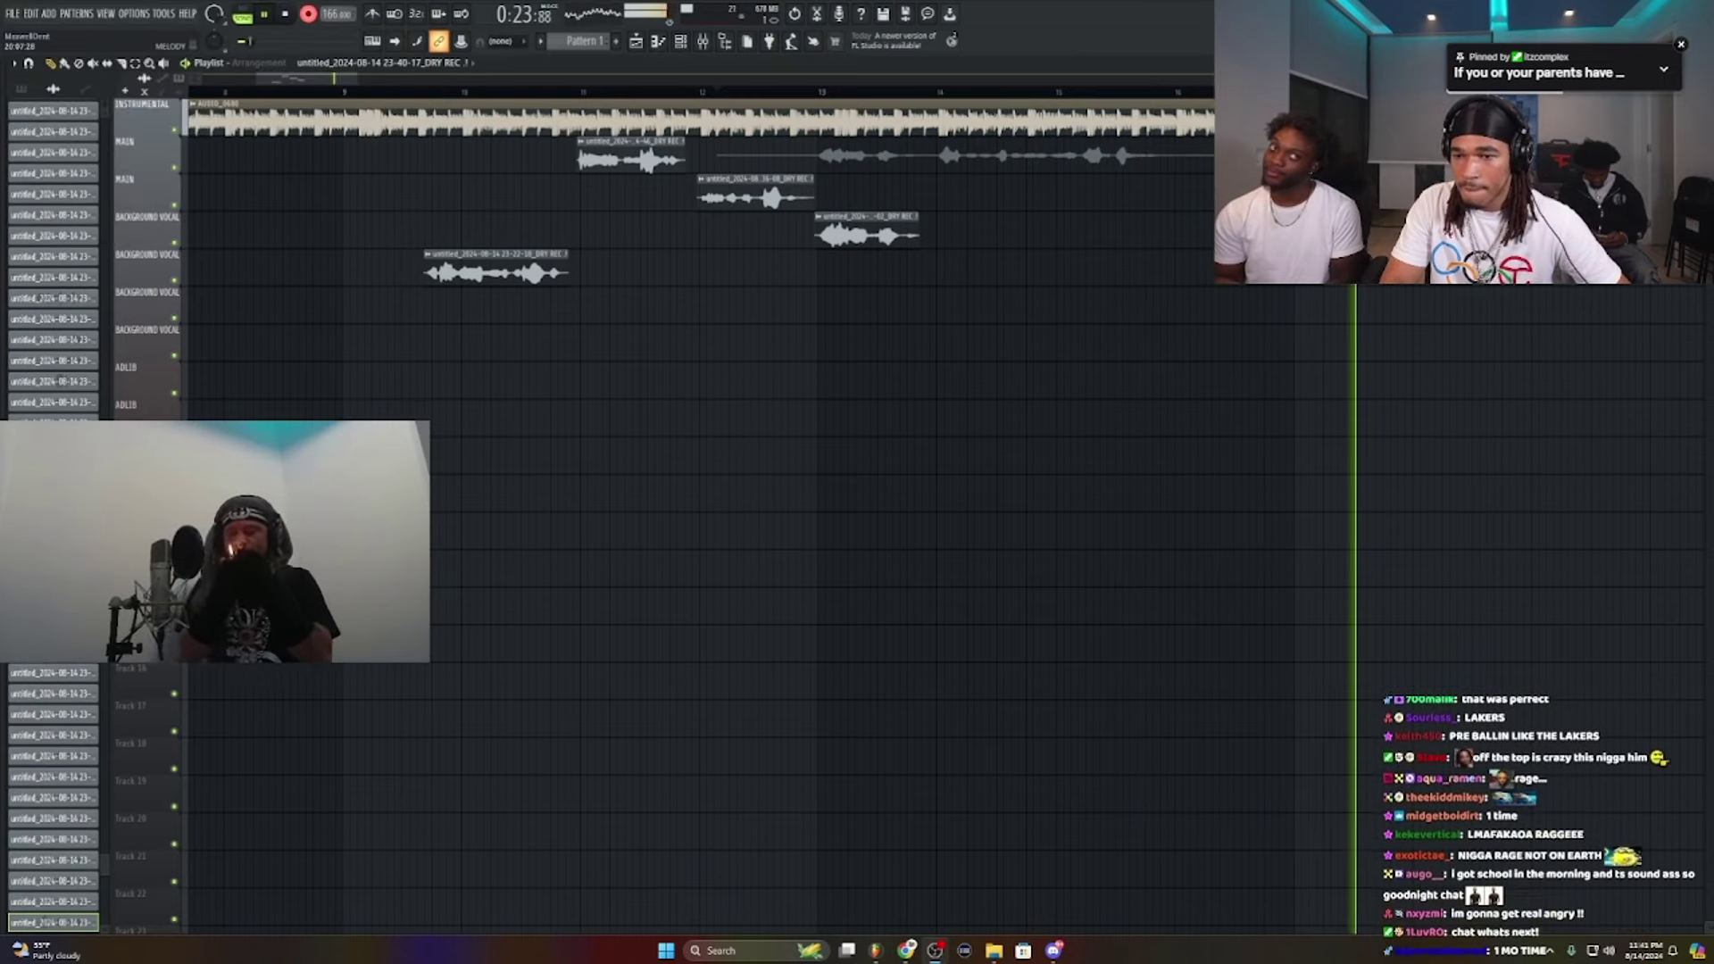
left_click(709, 94)
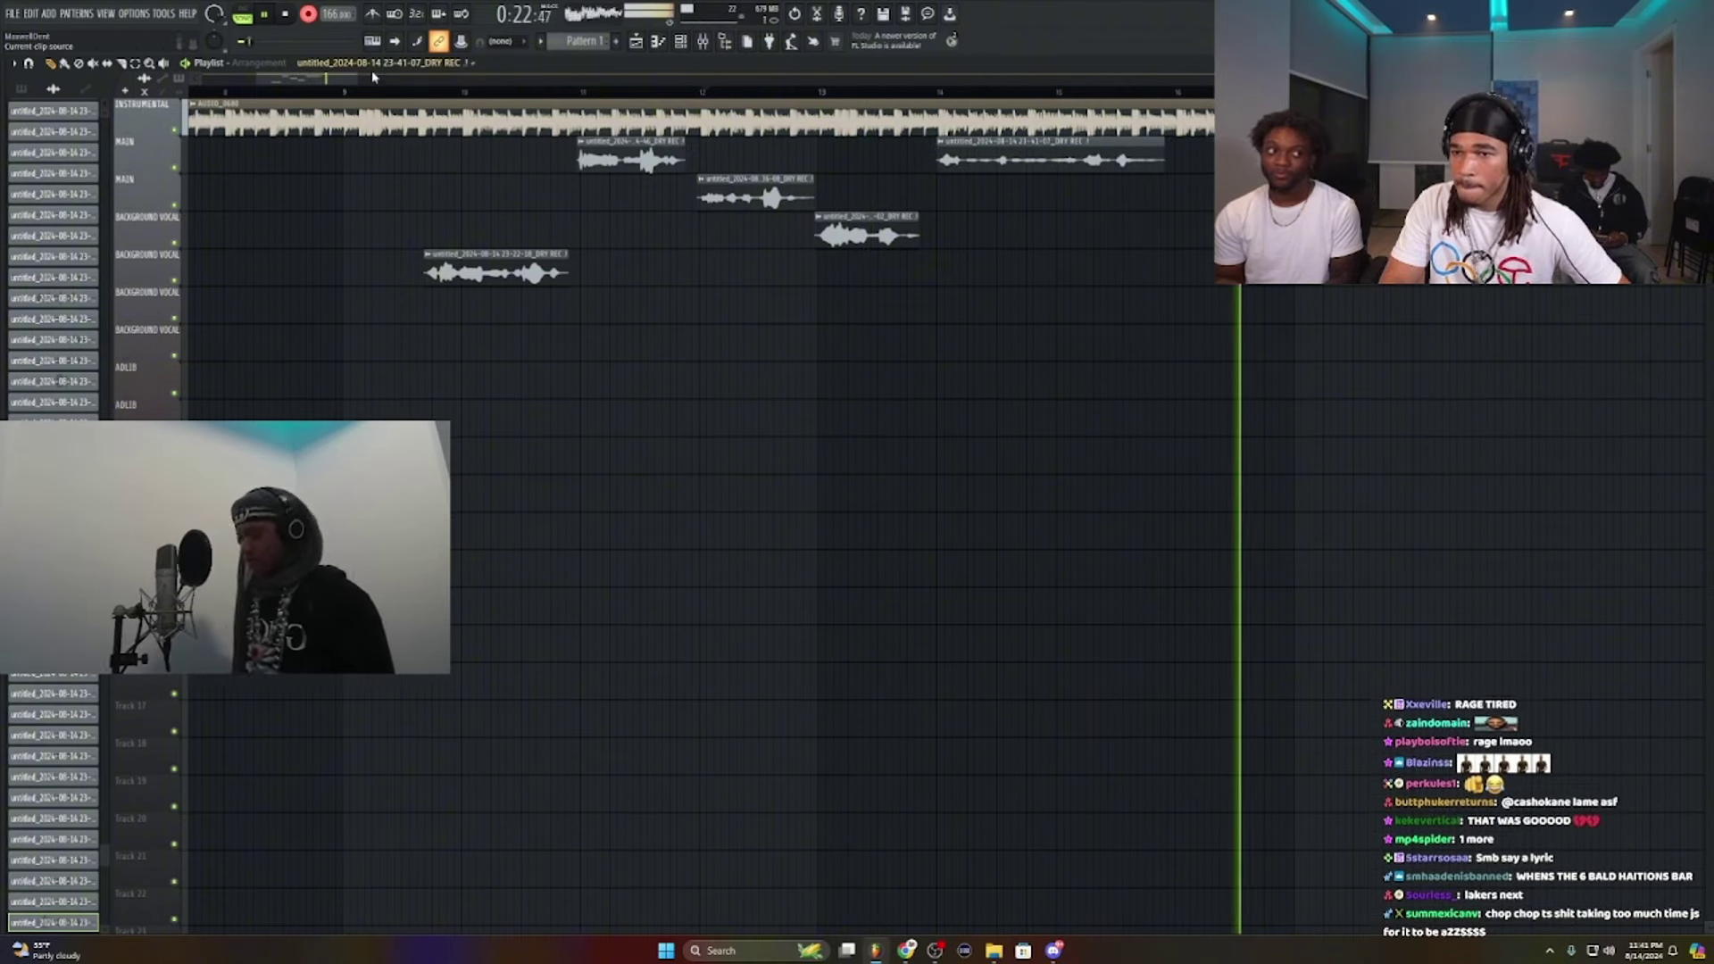
left_click_drag(351, 78, 377, 78)
key("space")
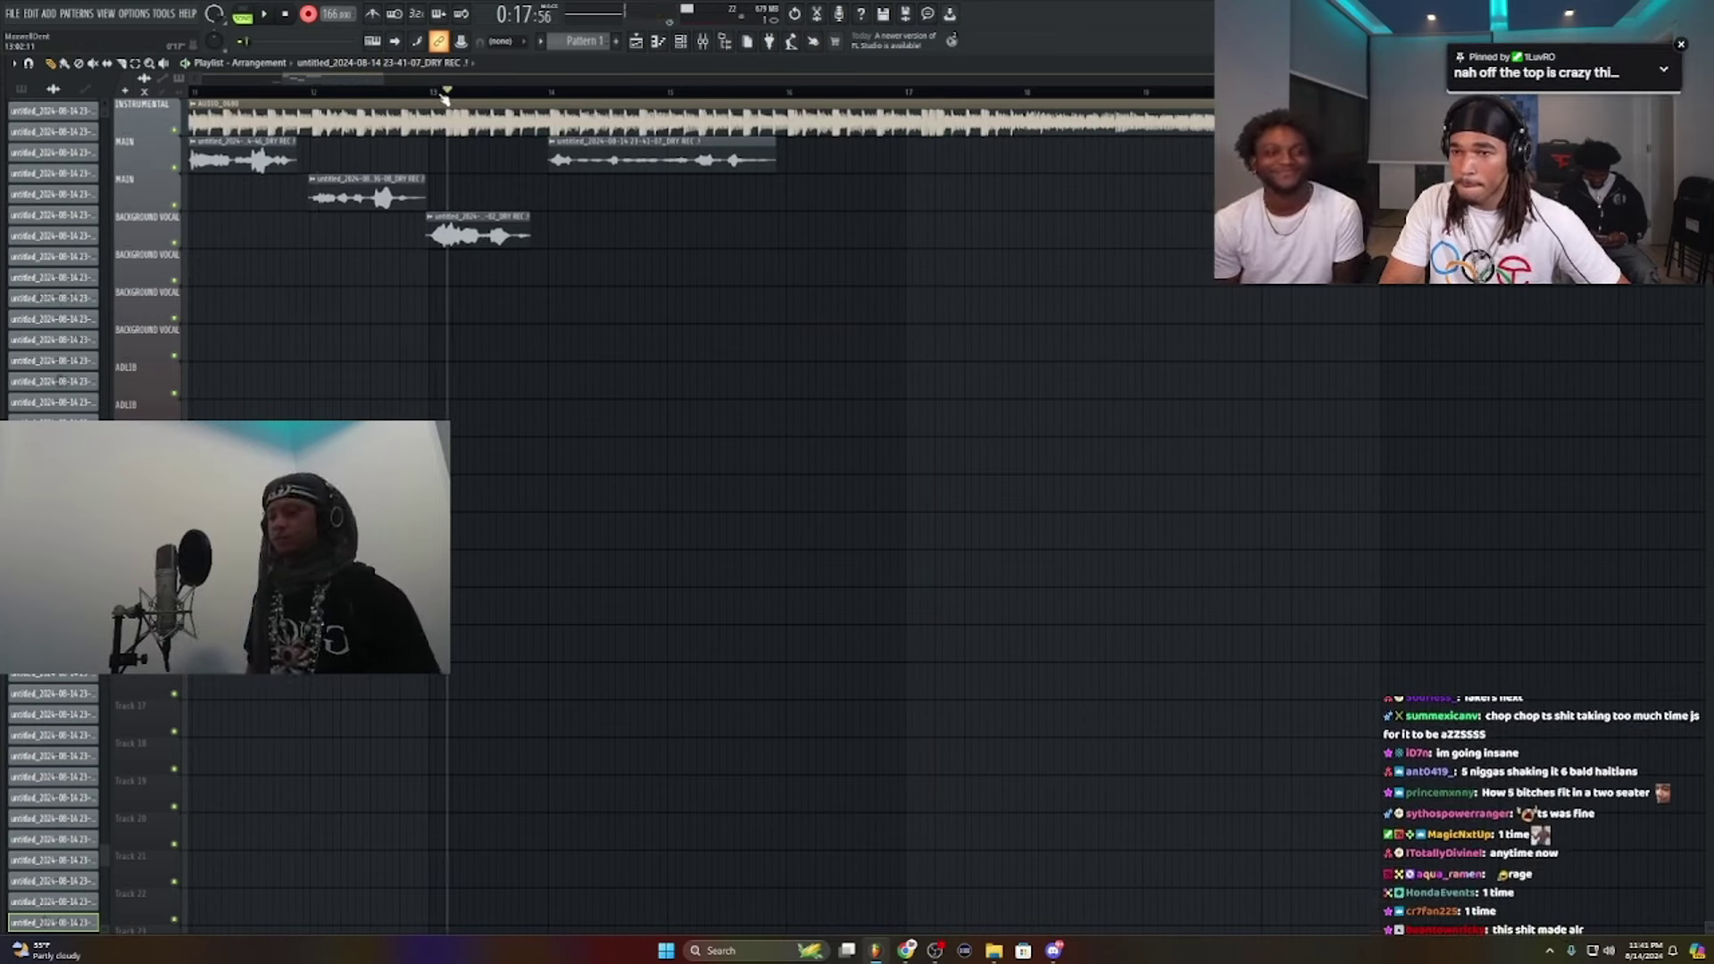
Step: Record the next line onto the second Main track from just after bar 13 and trim it from about bar 16 to just before bar 18
key("space")
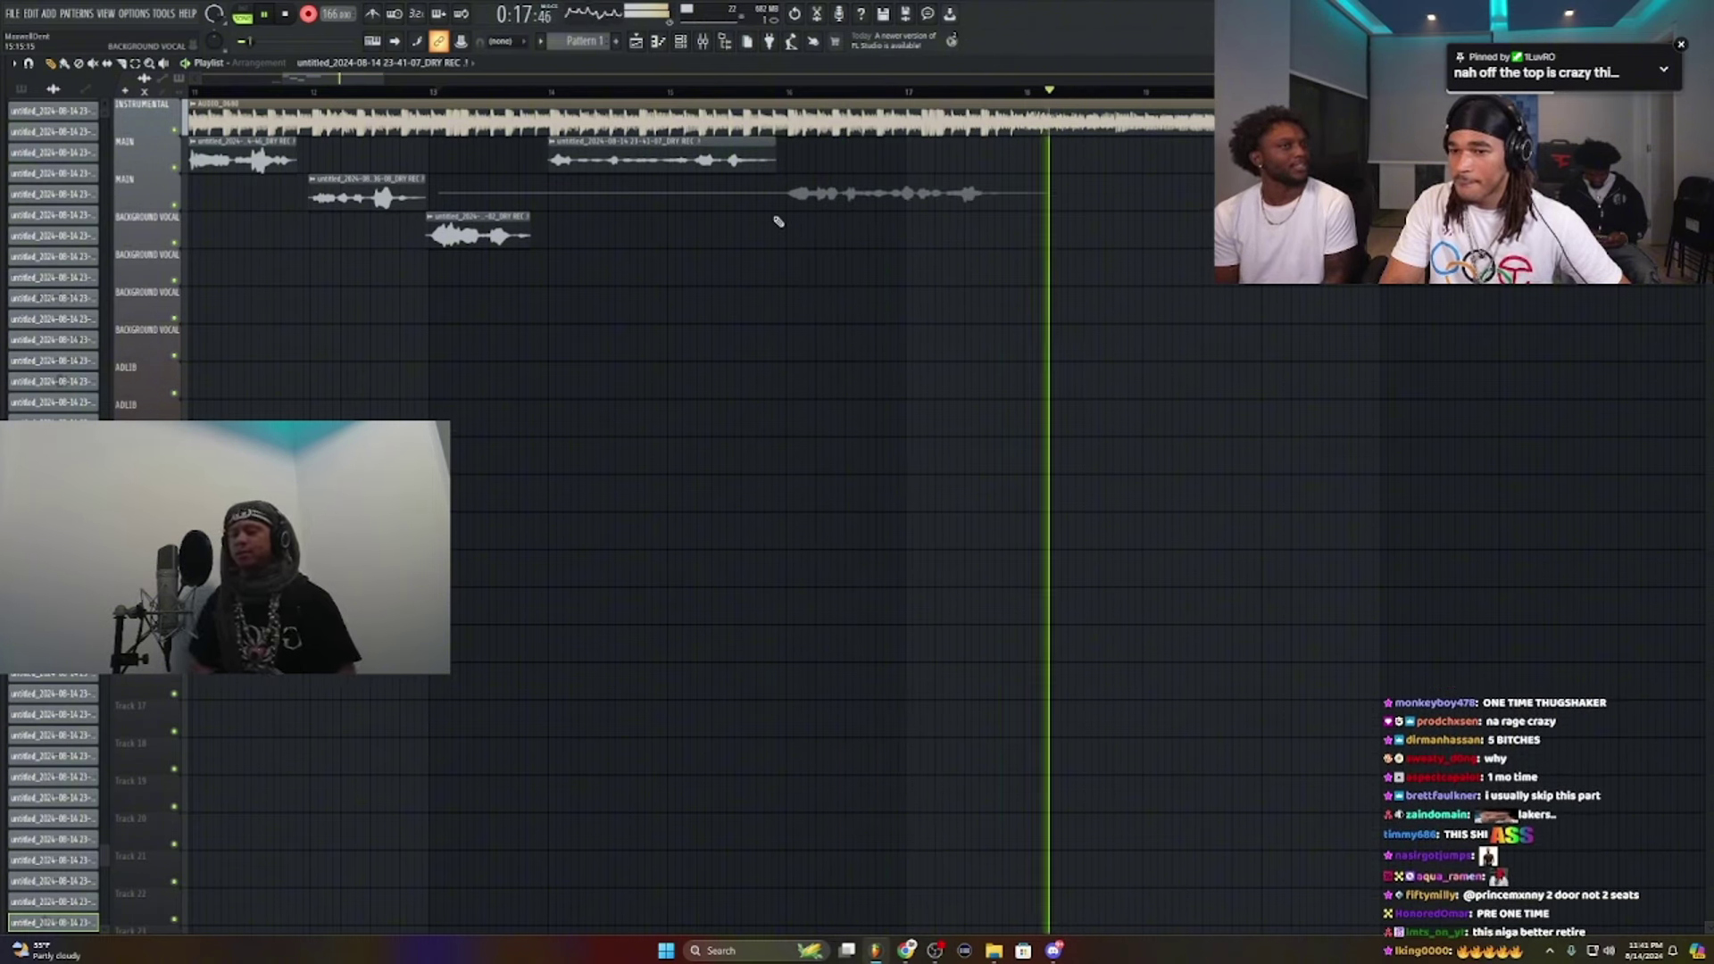
key("space")
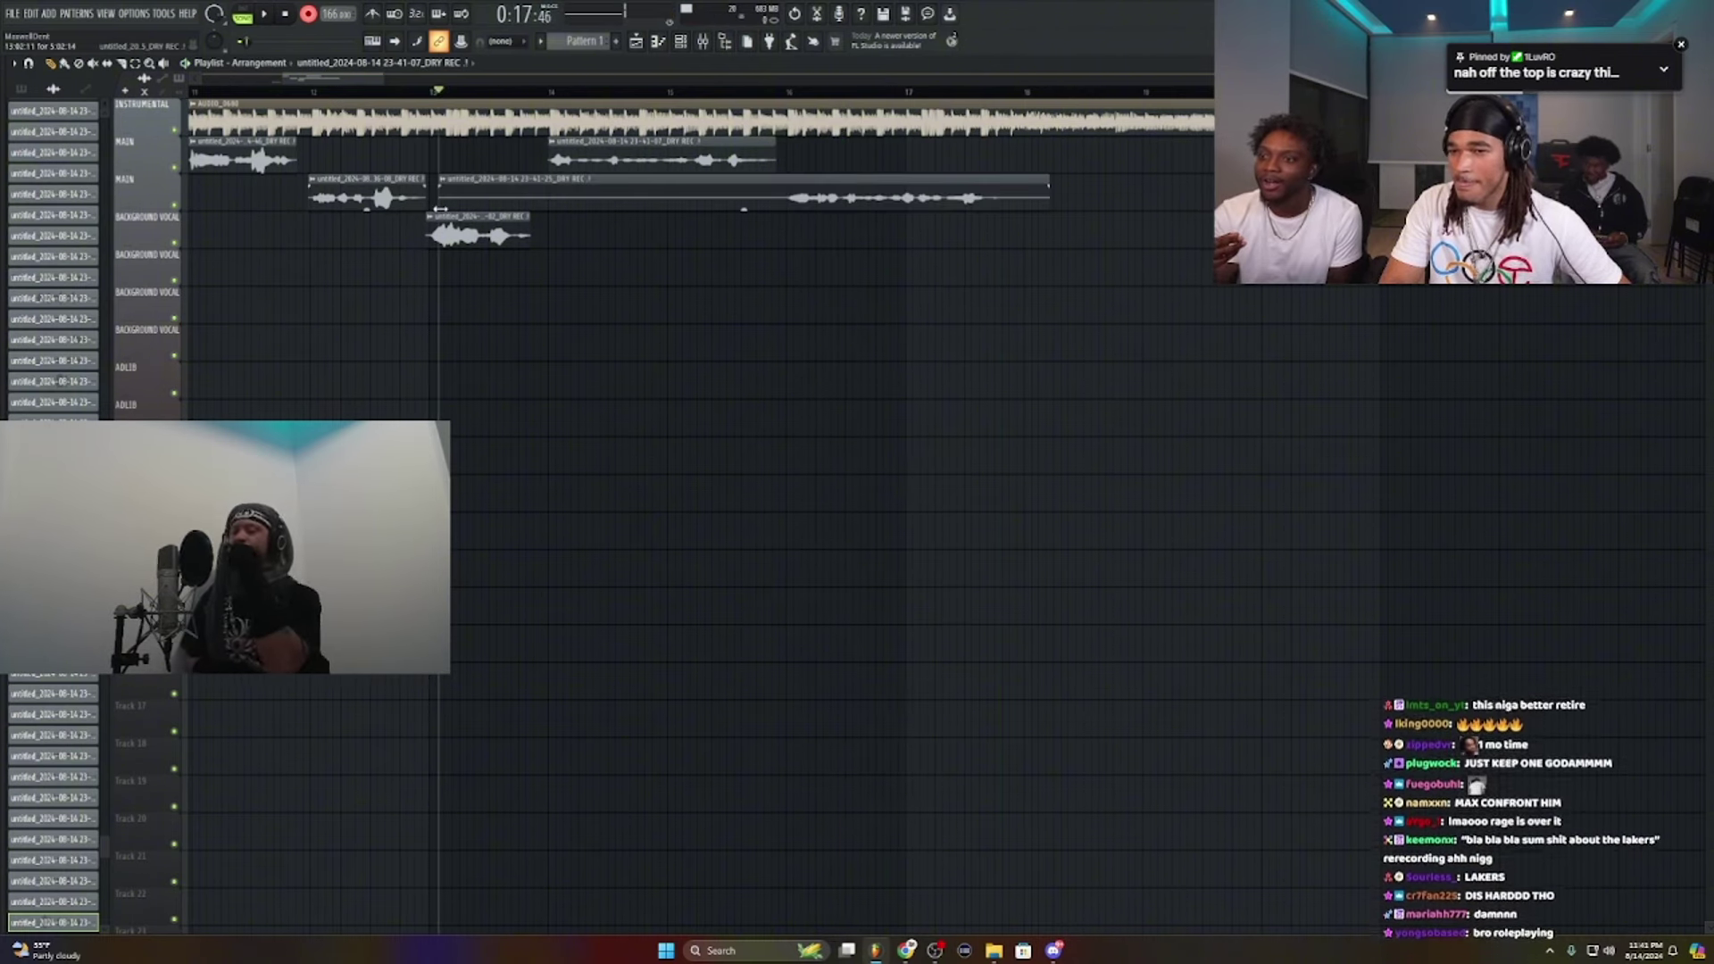
left_click_drag(697, 220, 782, 220)
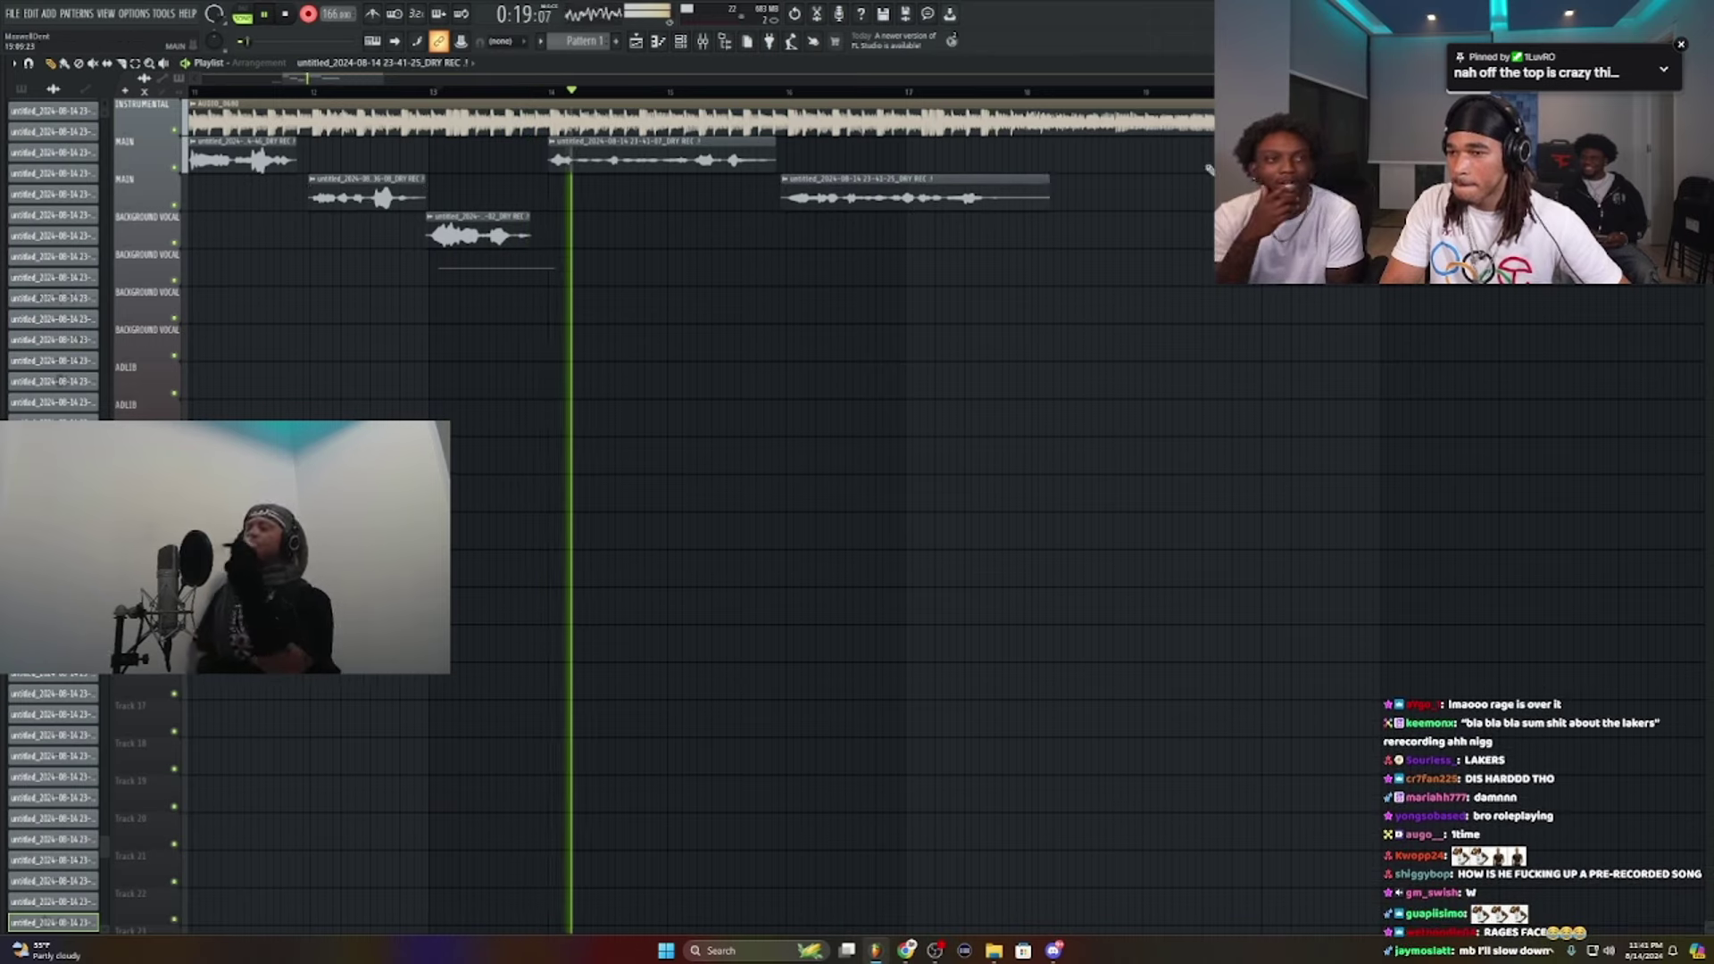
left_click_drag(1051, 185, 1001, 184)
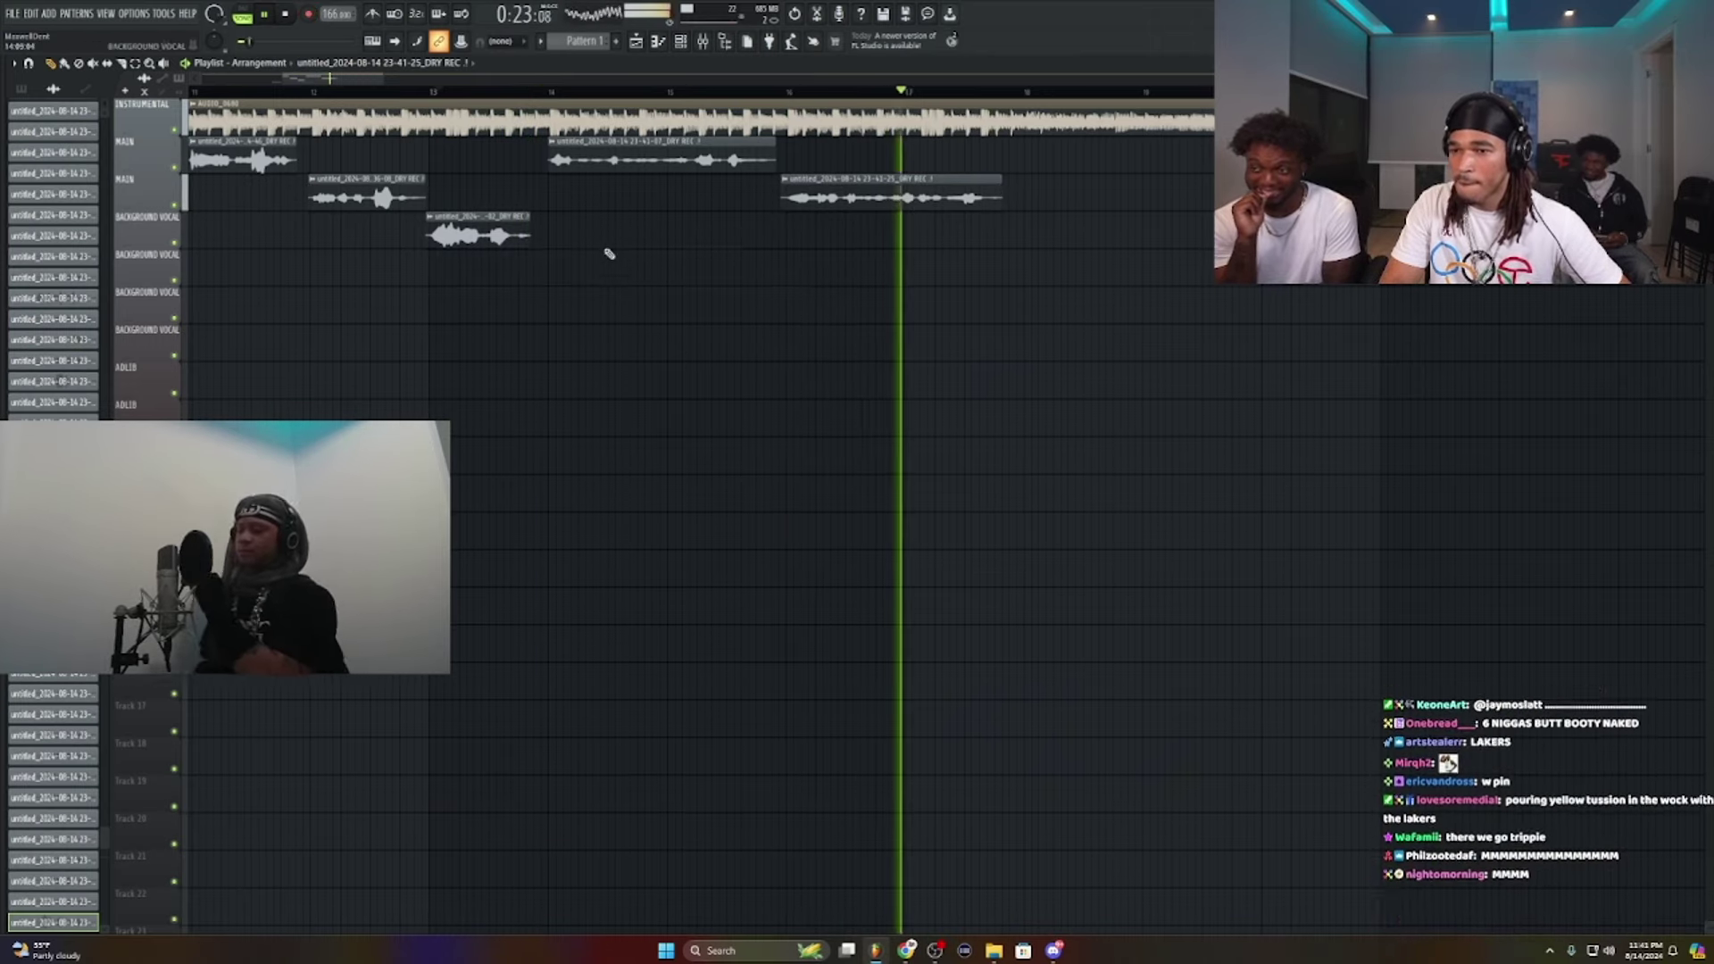
Step: Retake the line from within bar 13 and discard the resulting clips on the second Main and second Background Vocal tracks
left_click_drag(343, 85, 380, 85)
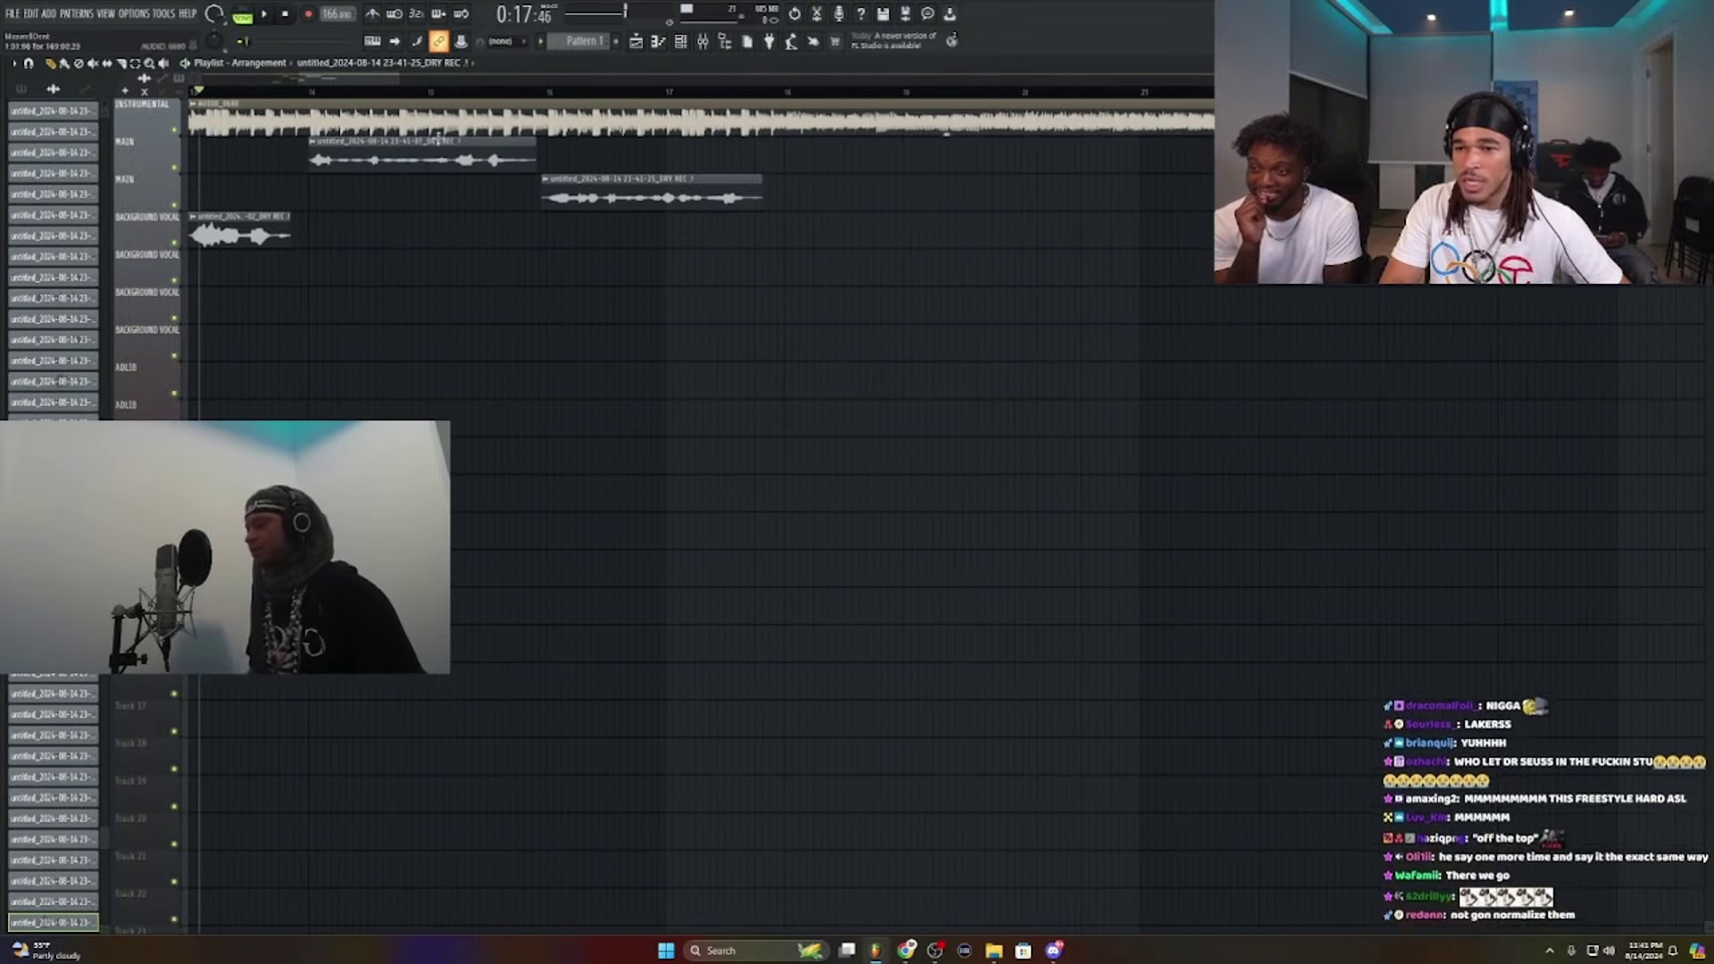
left_click_drag(223, 93, 235, 126)
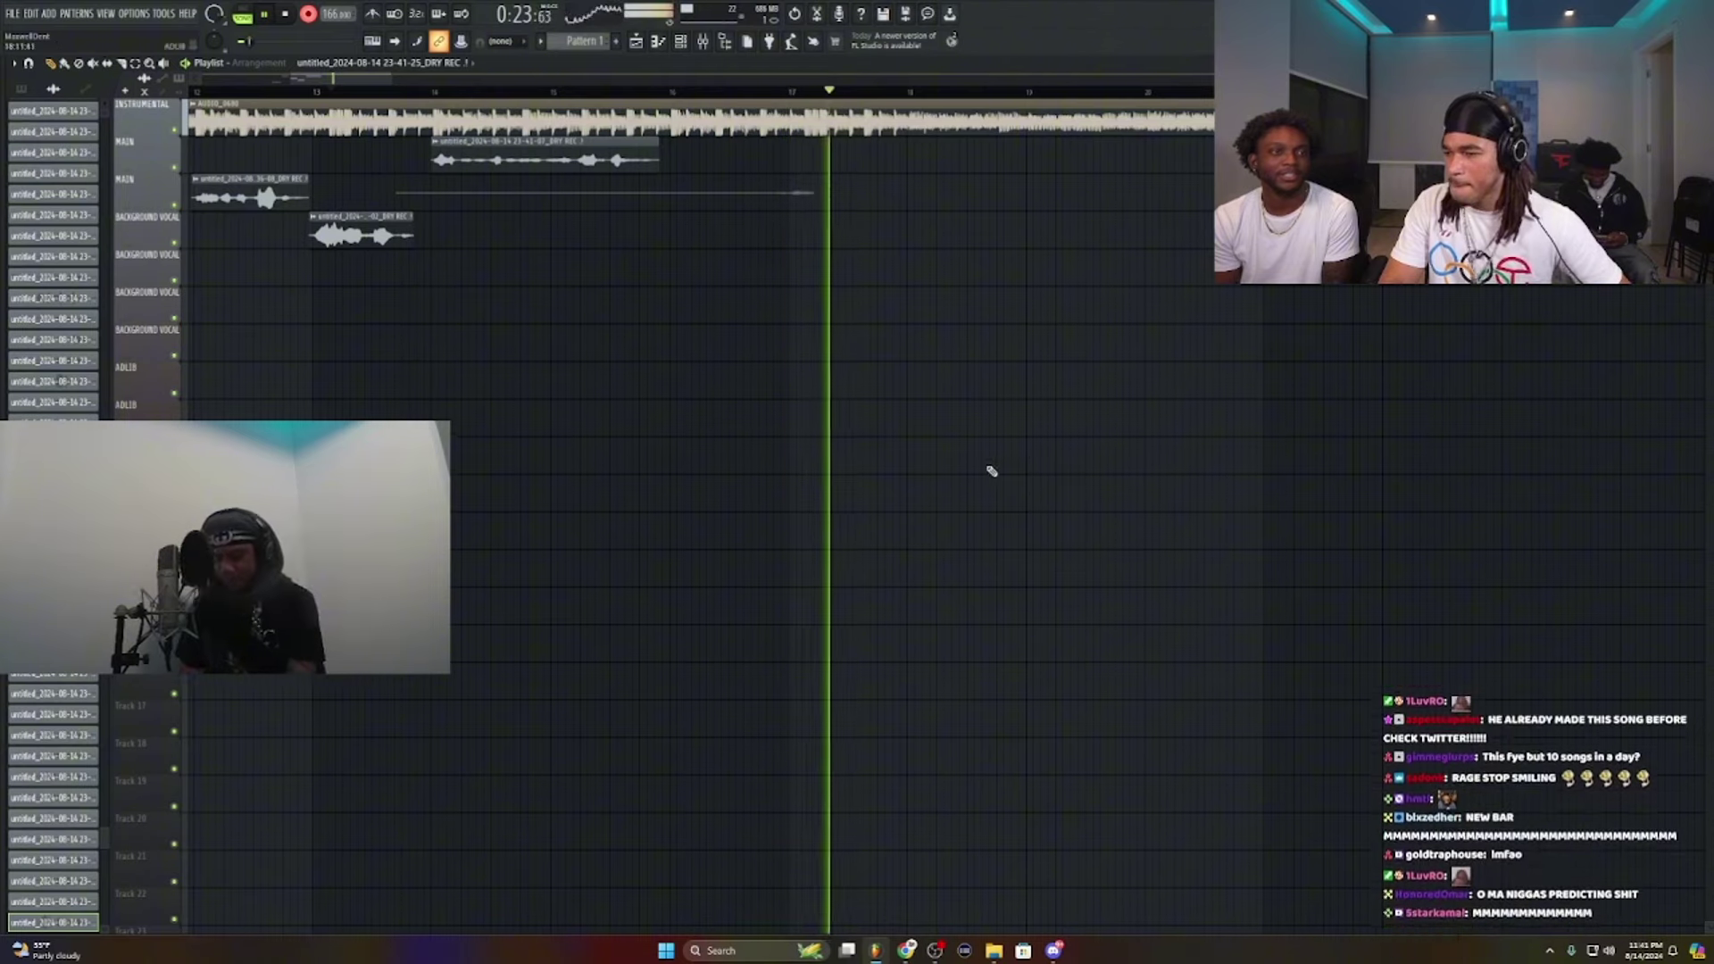
key("space")
key("space")
right_click(782, 181)
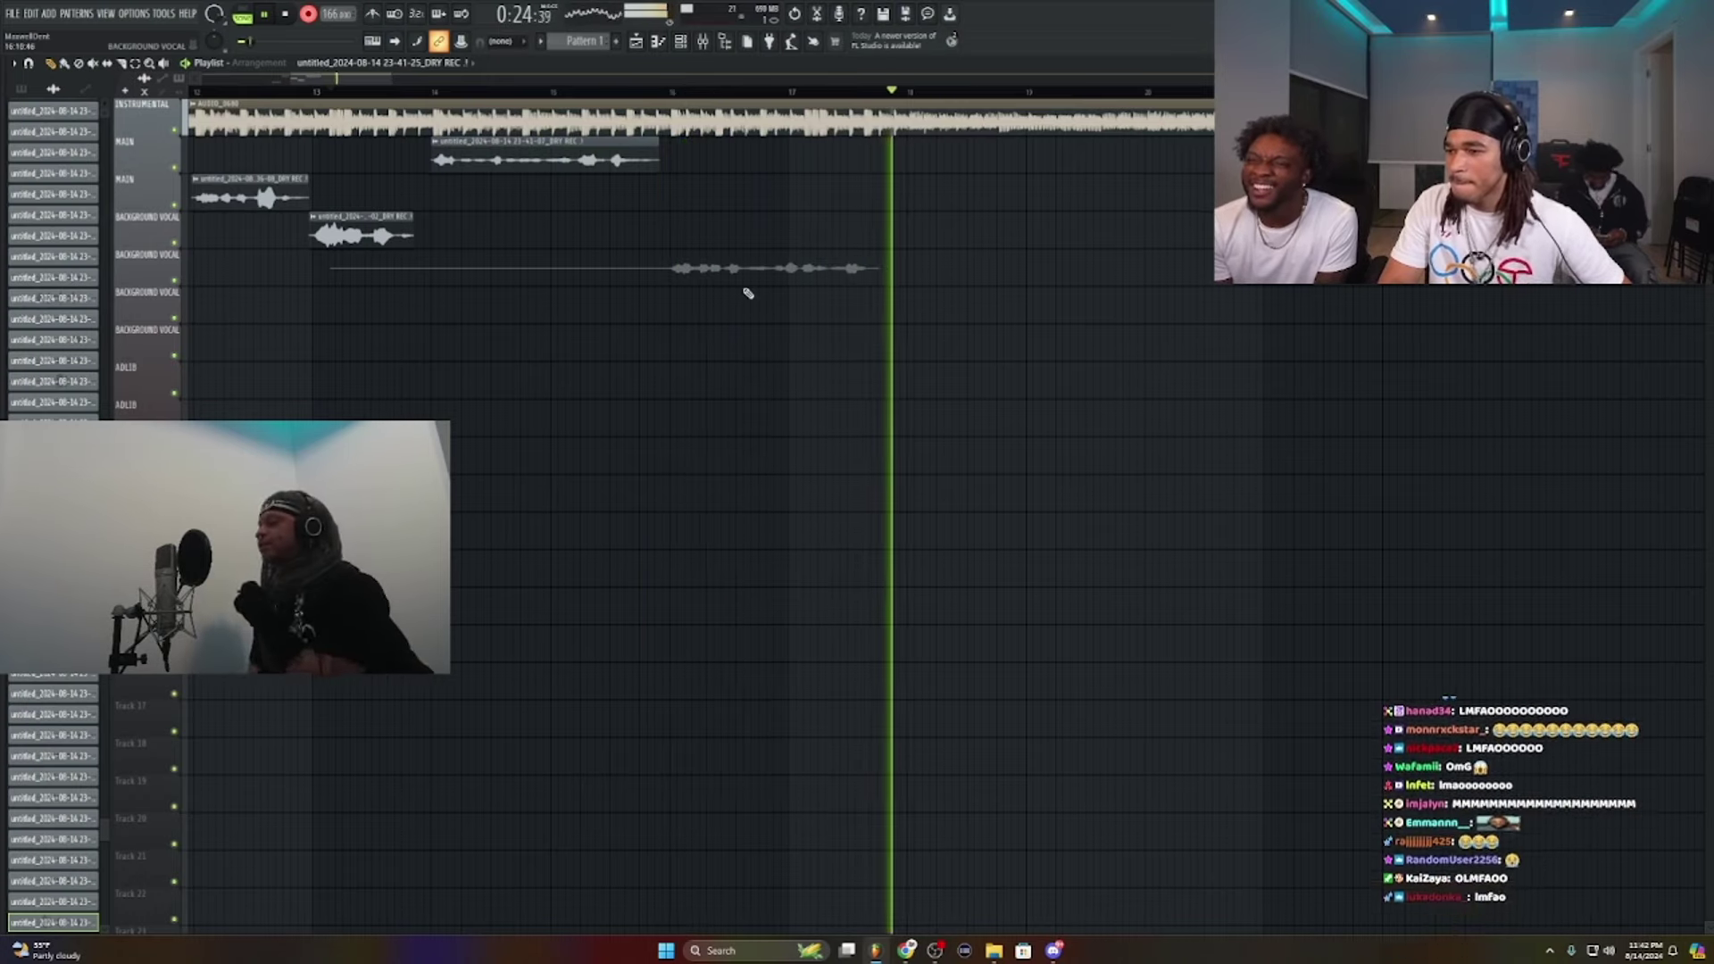
key("space")
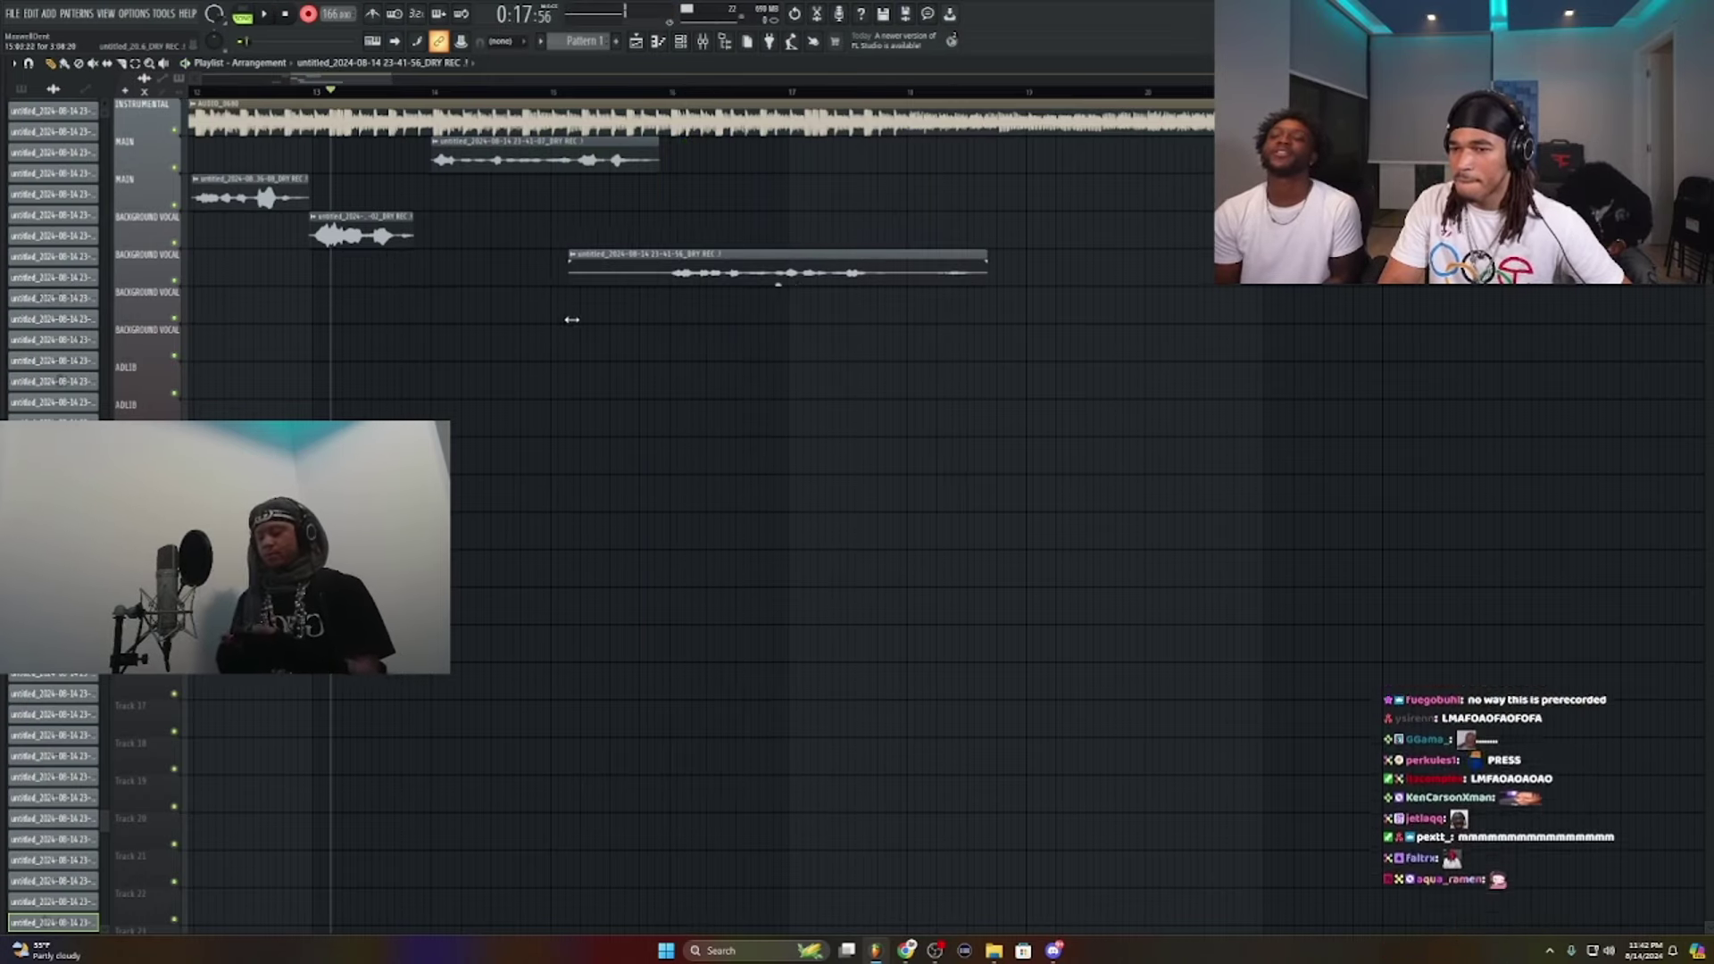
key("ctrl+z")
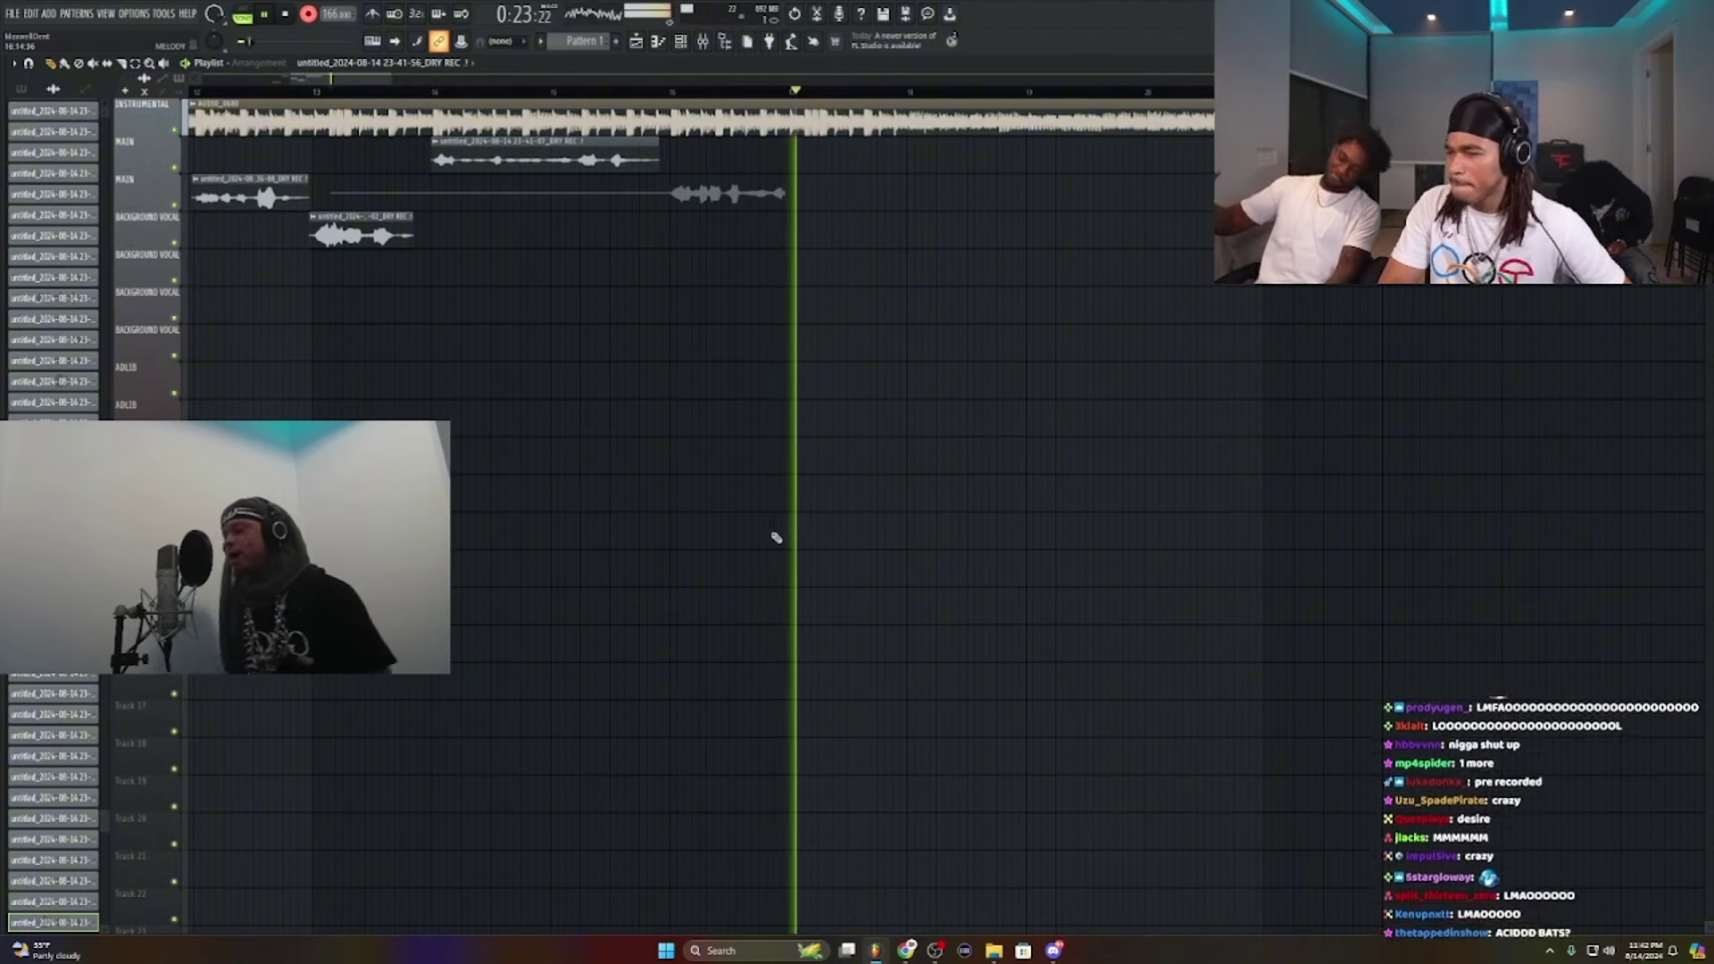
Step: Trim the new second Main take from bar 16 to just before bar 18 and delete the silent clip on the second Background Vocal track
key("space")
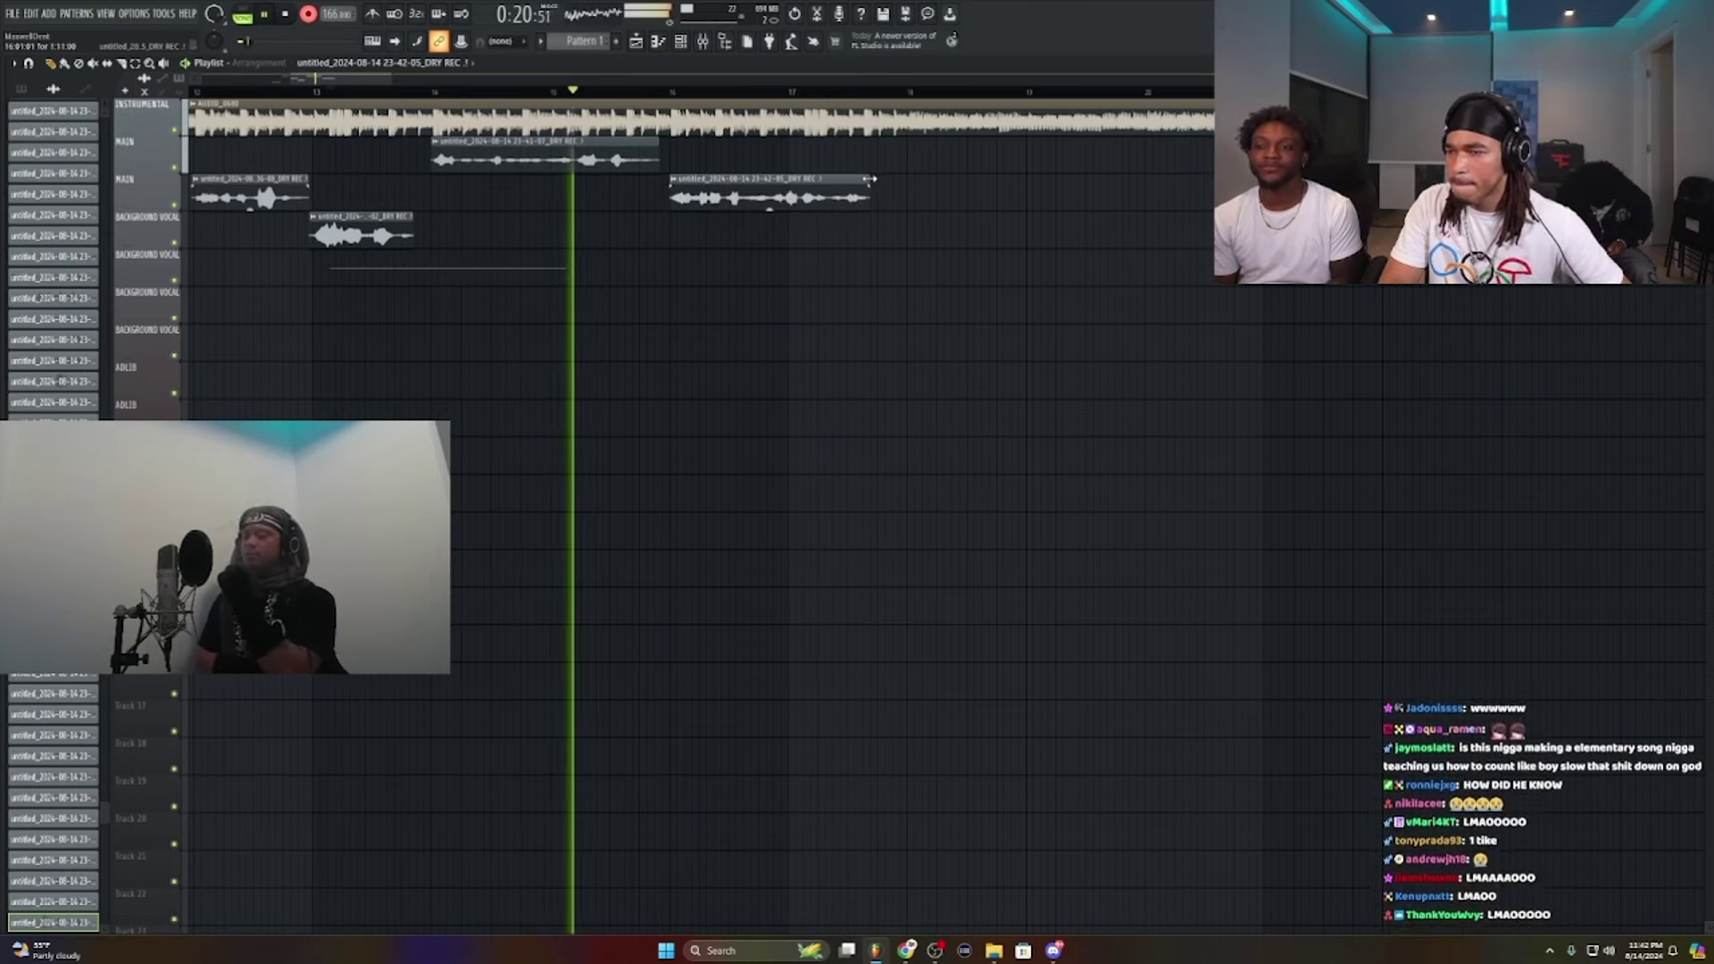
left_click_drag(916, 178, 871, 179)
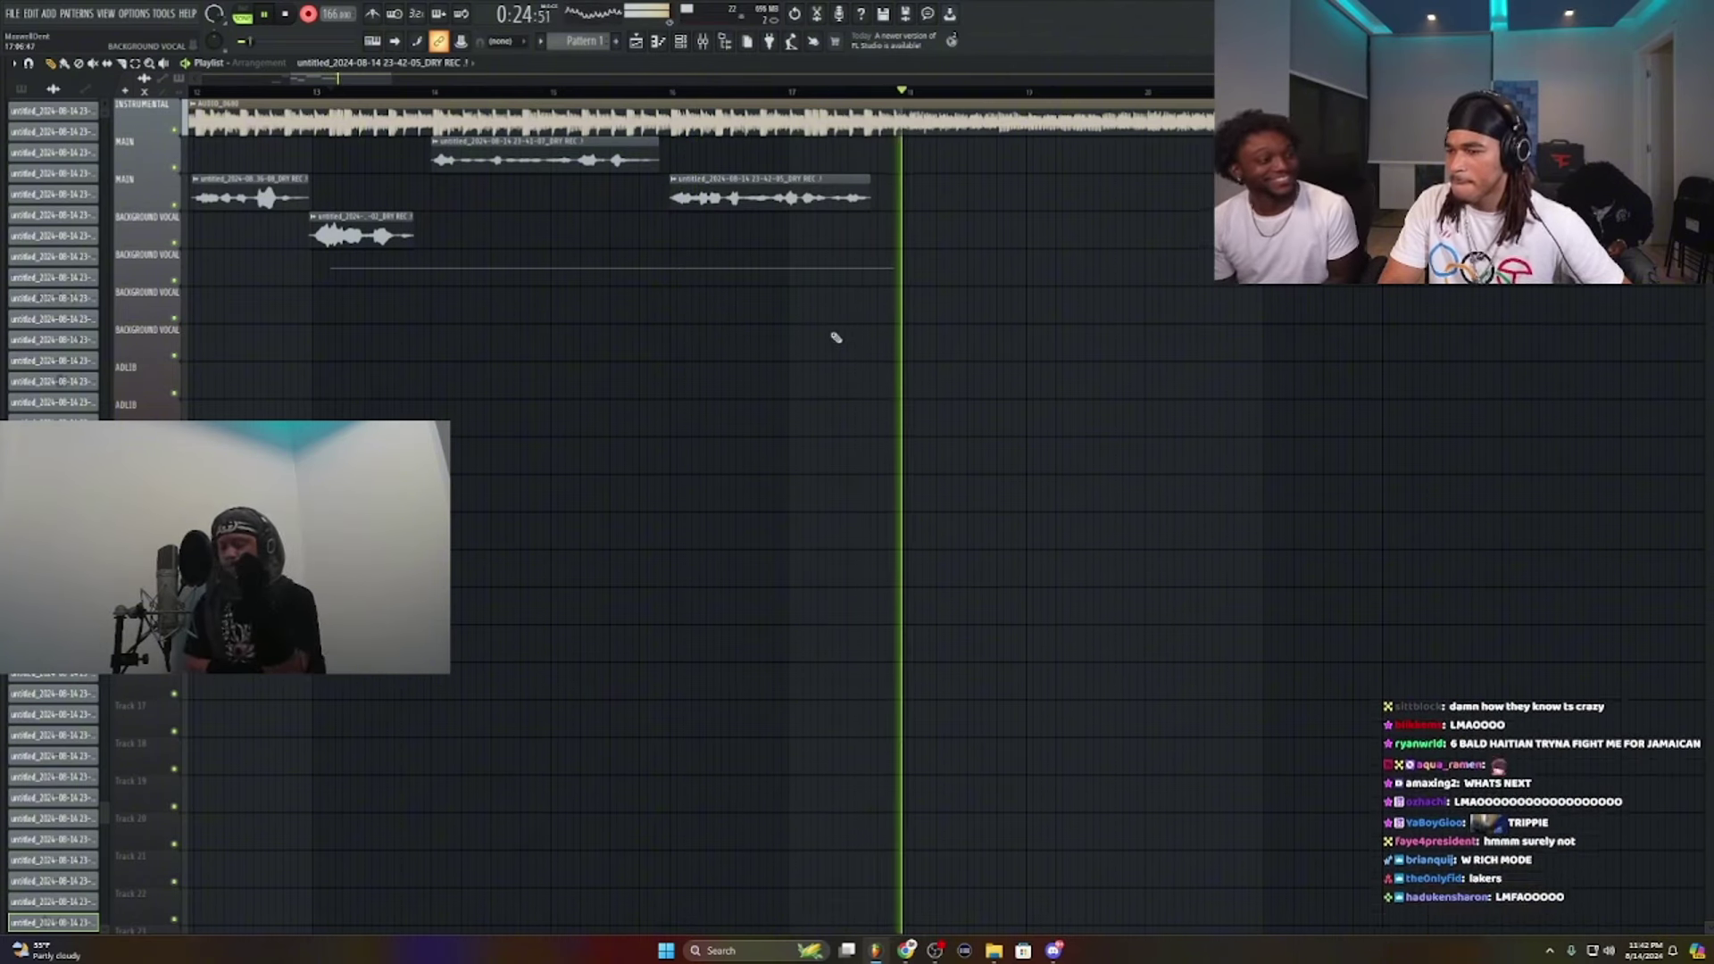
key("space")
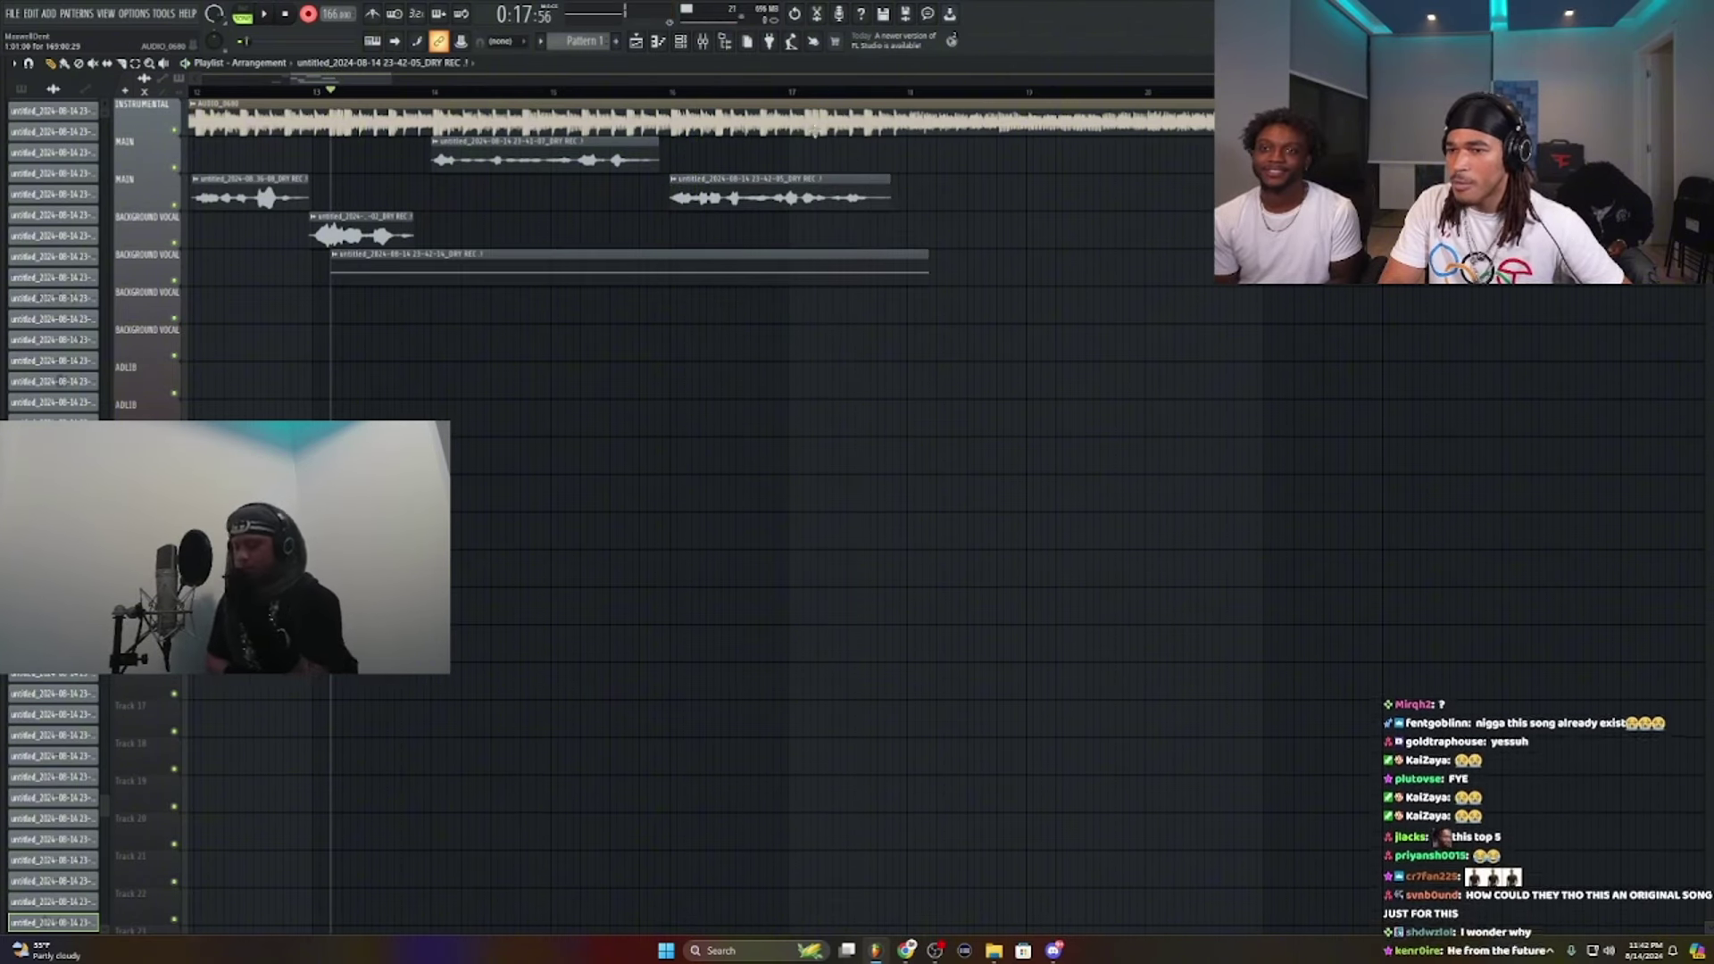
right_click(839, 266)
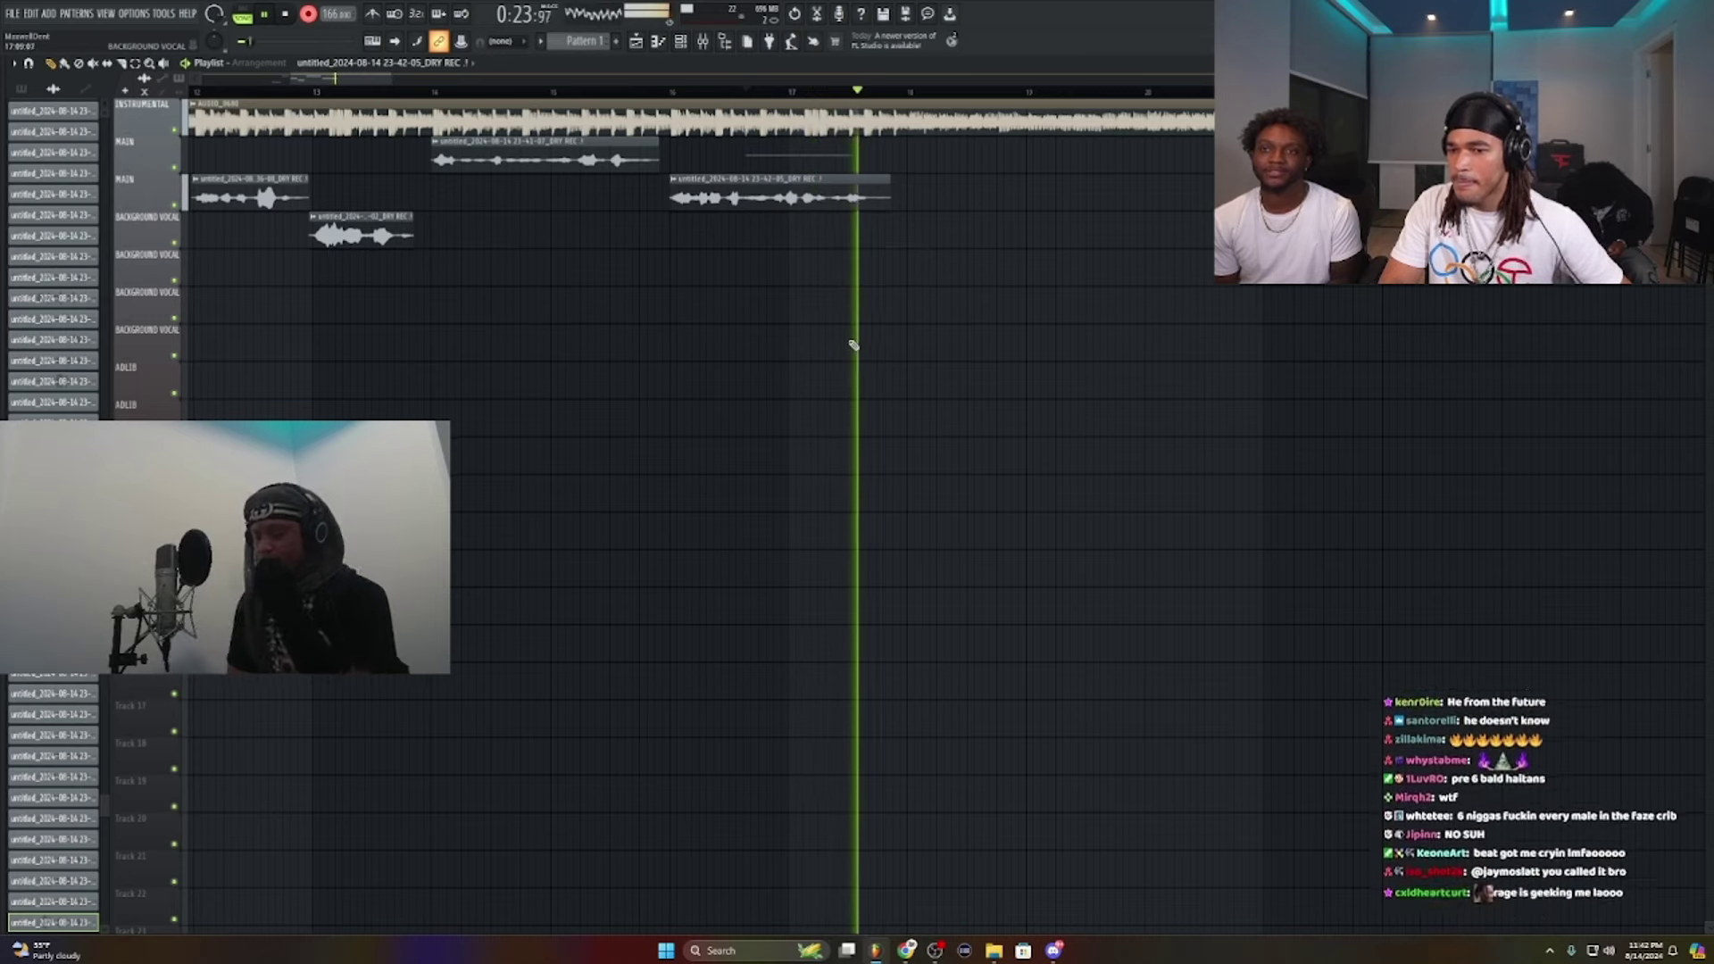
Step: Delete the silent first Main clip and the second Main take at bar 16, and record another take from just before bar 13
key("space")
right_click(879, 159)
right_click(855, 198)
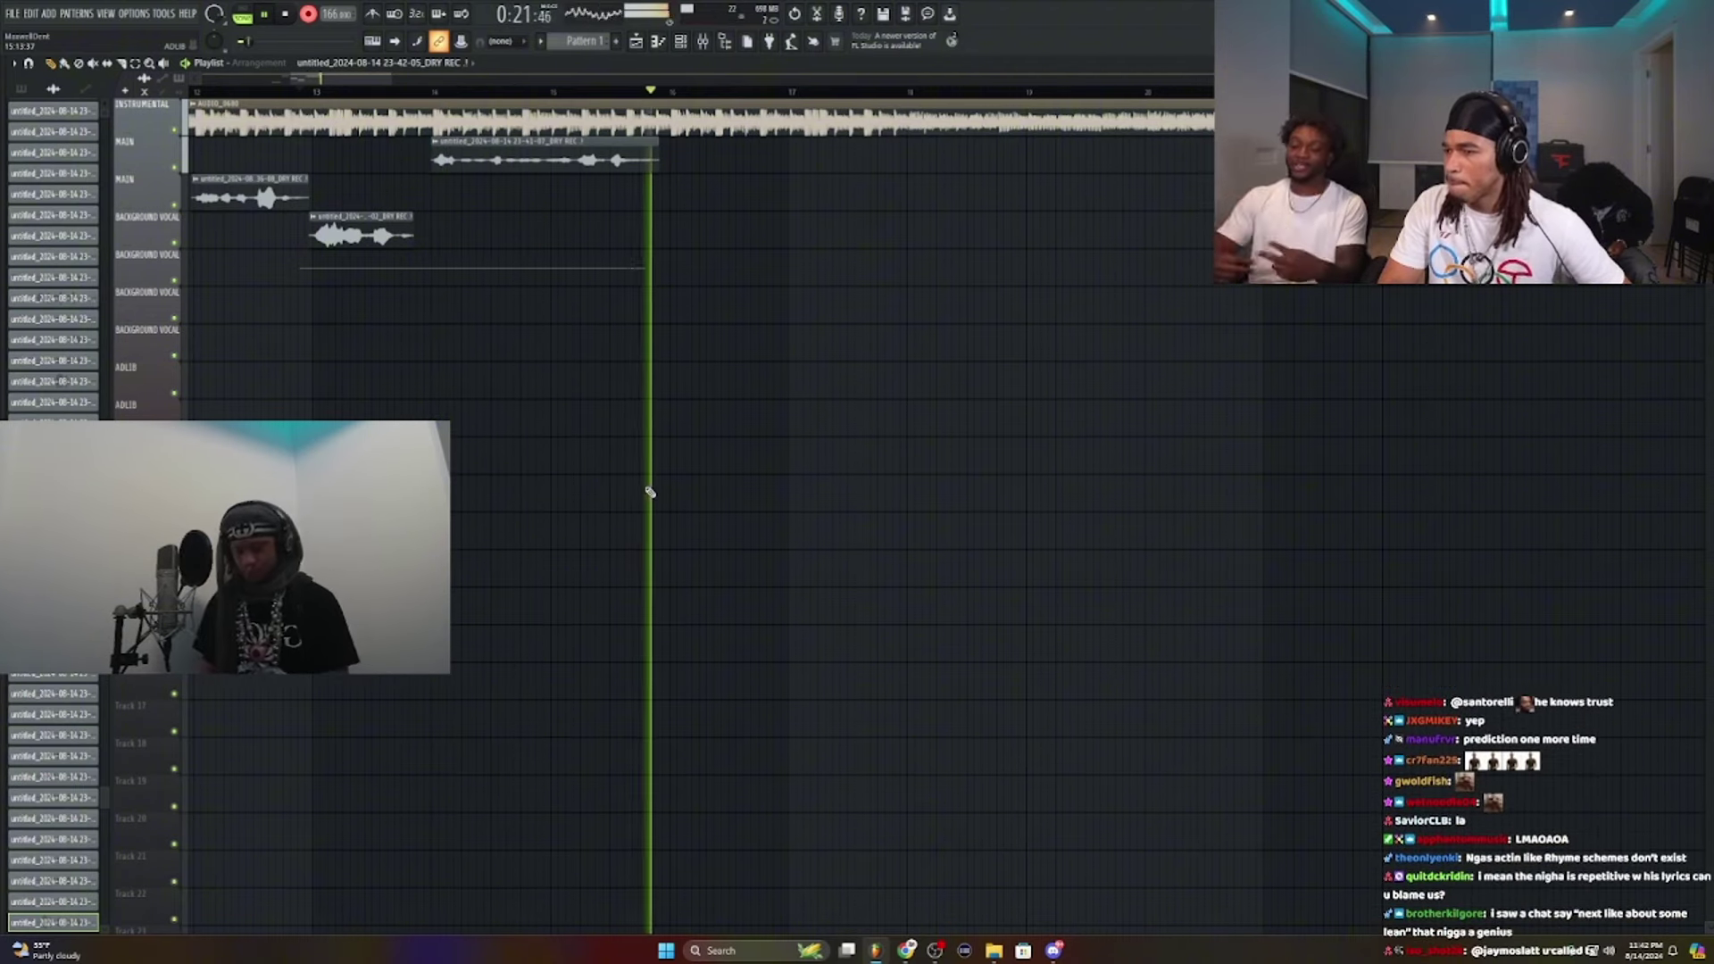
key("space")
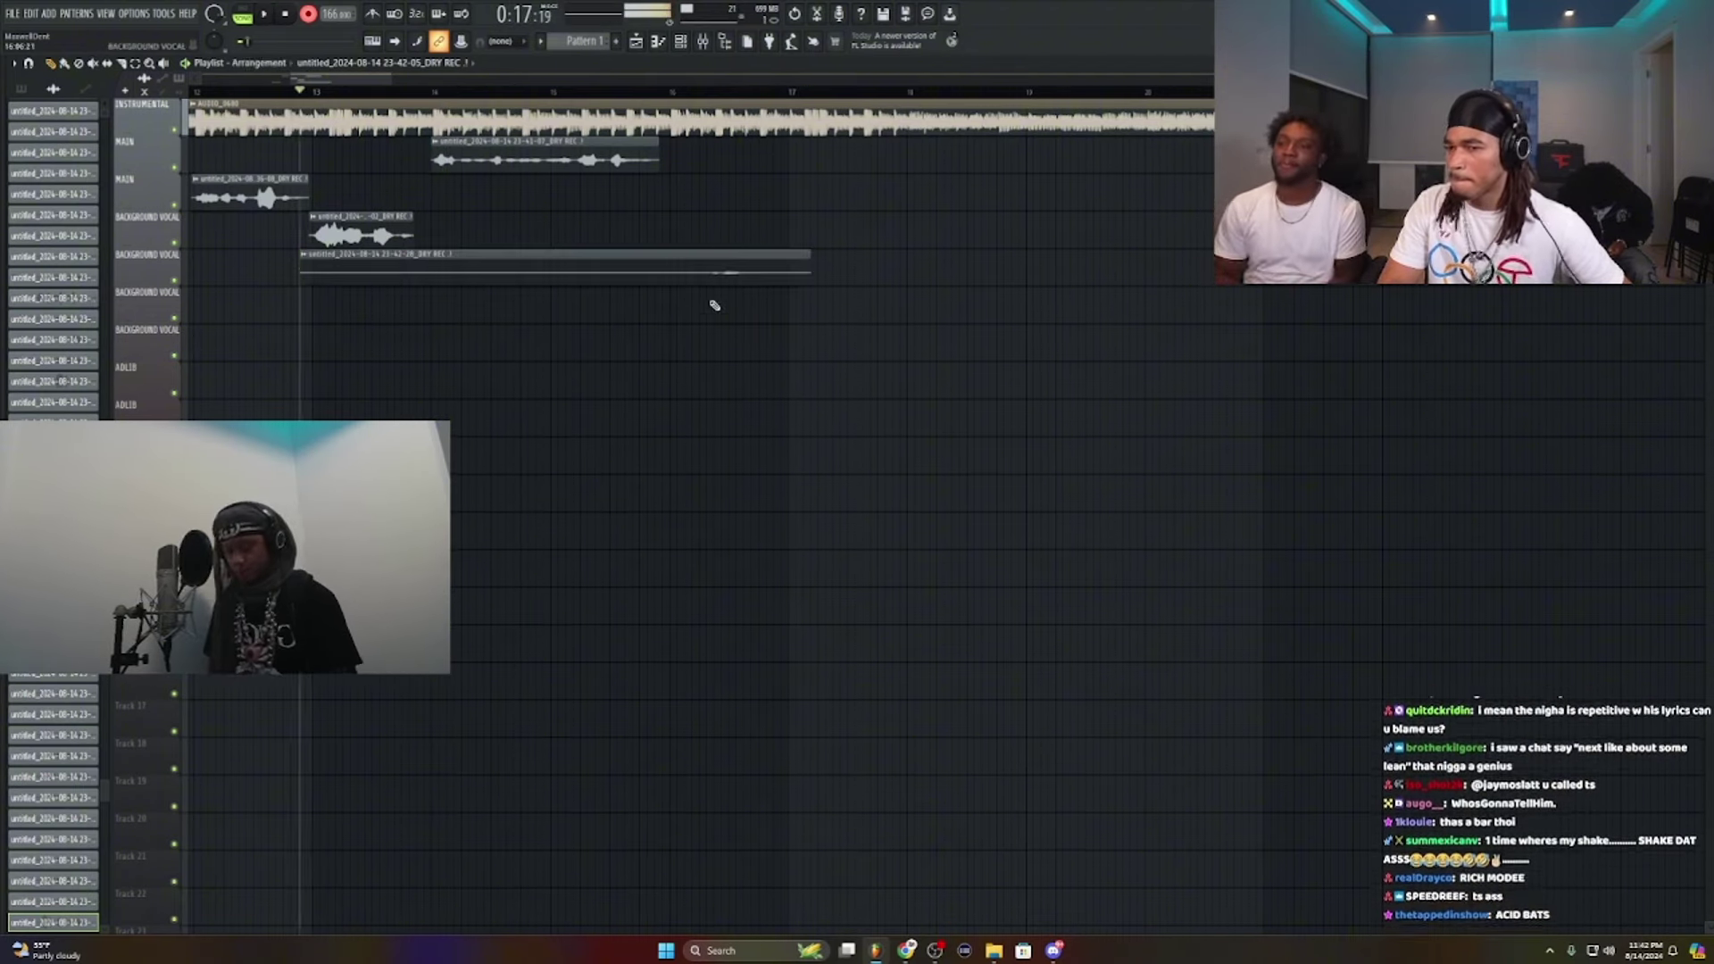
Step: Record a take onto the third Background Vocal track from just before bar 13 and trim it from just before bar 16 to bar 18
key("space")
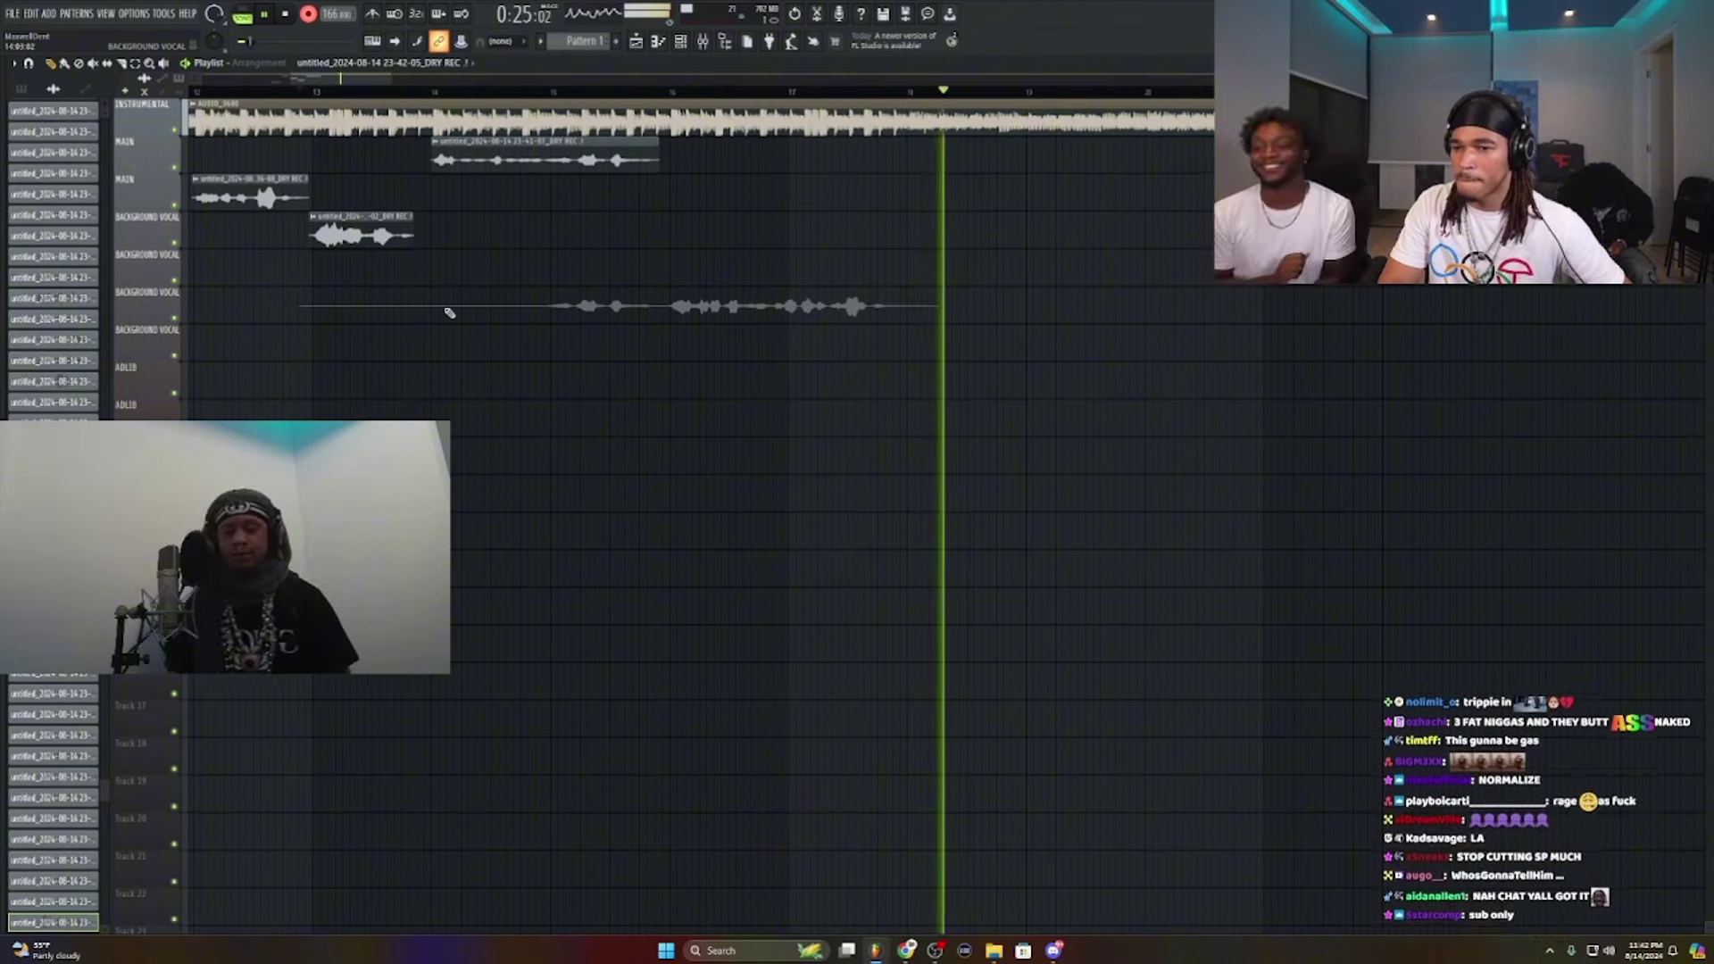
key("space")
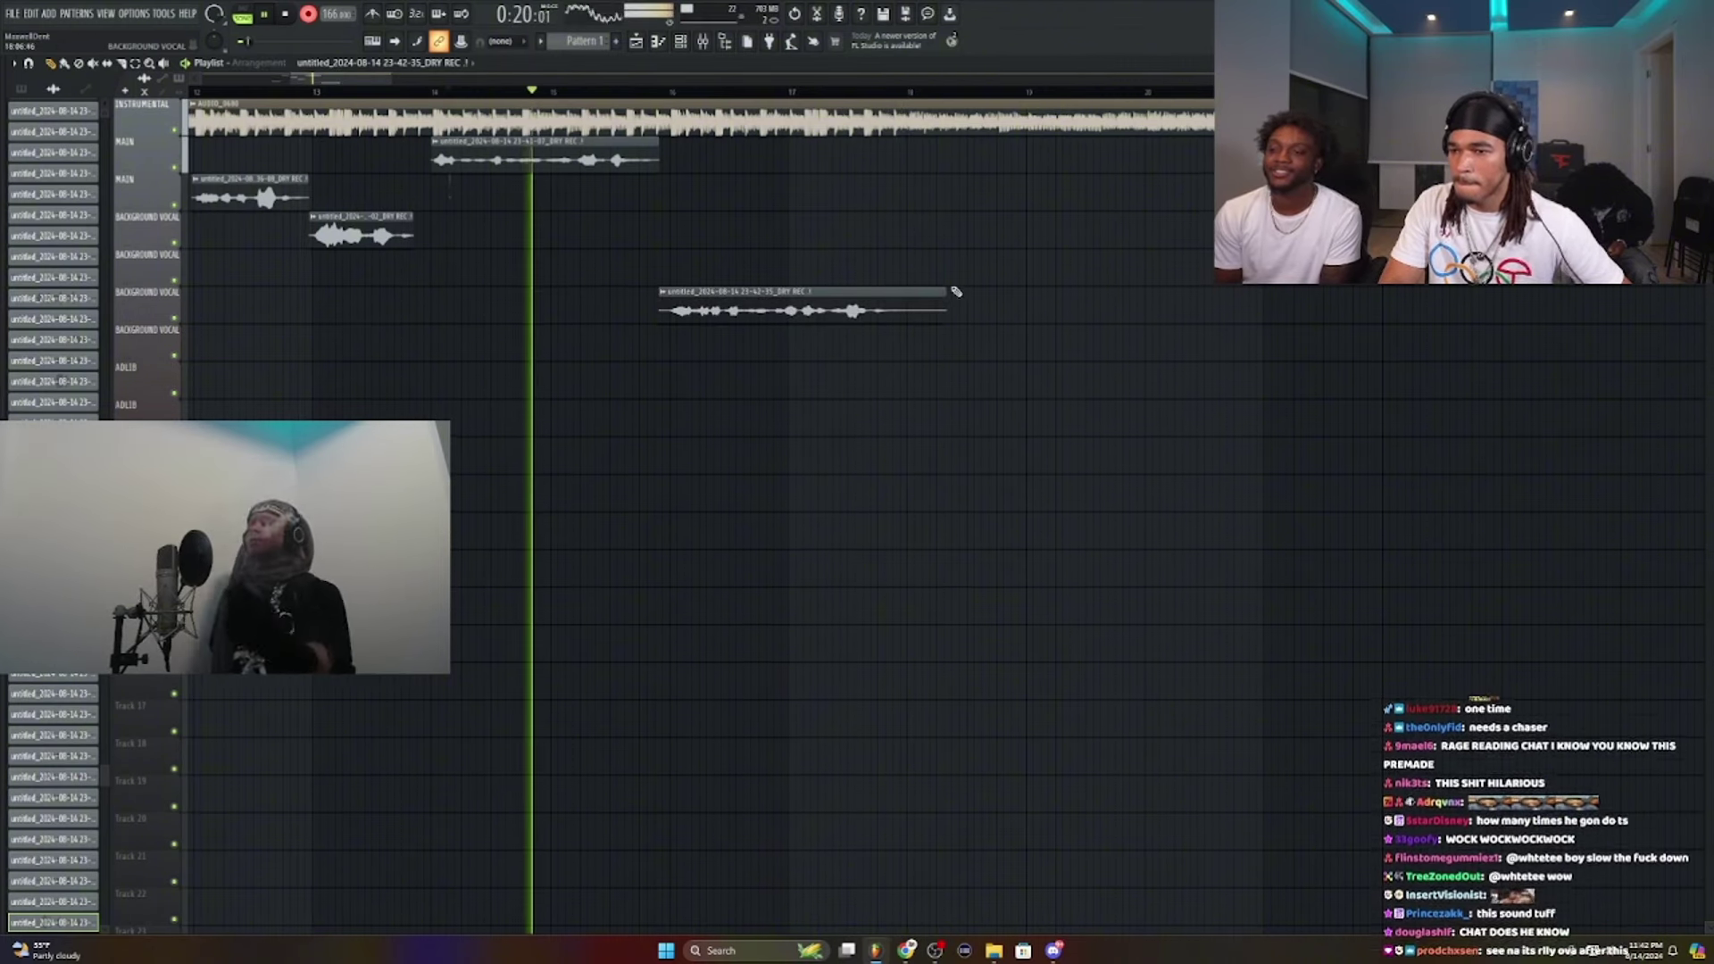
left_click_drag(943, 291, 906, 291)
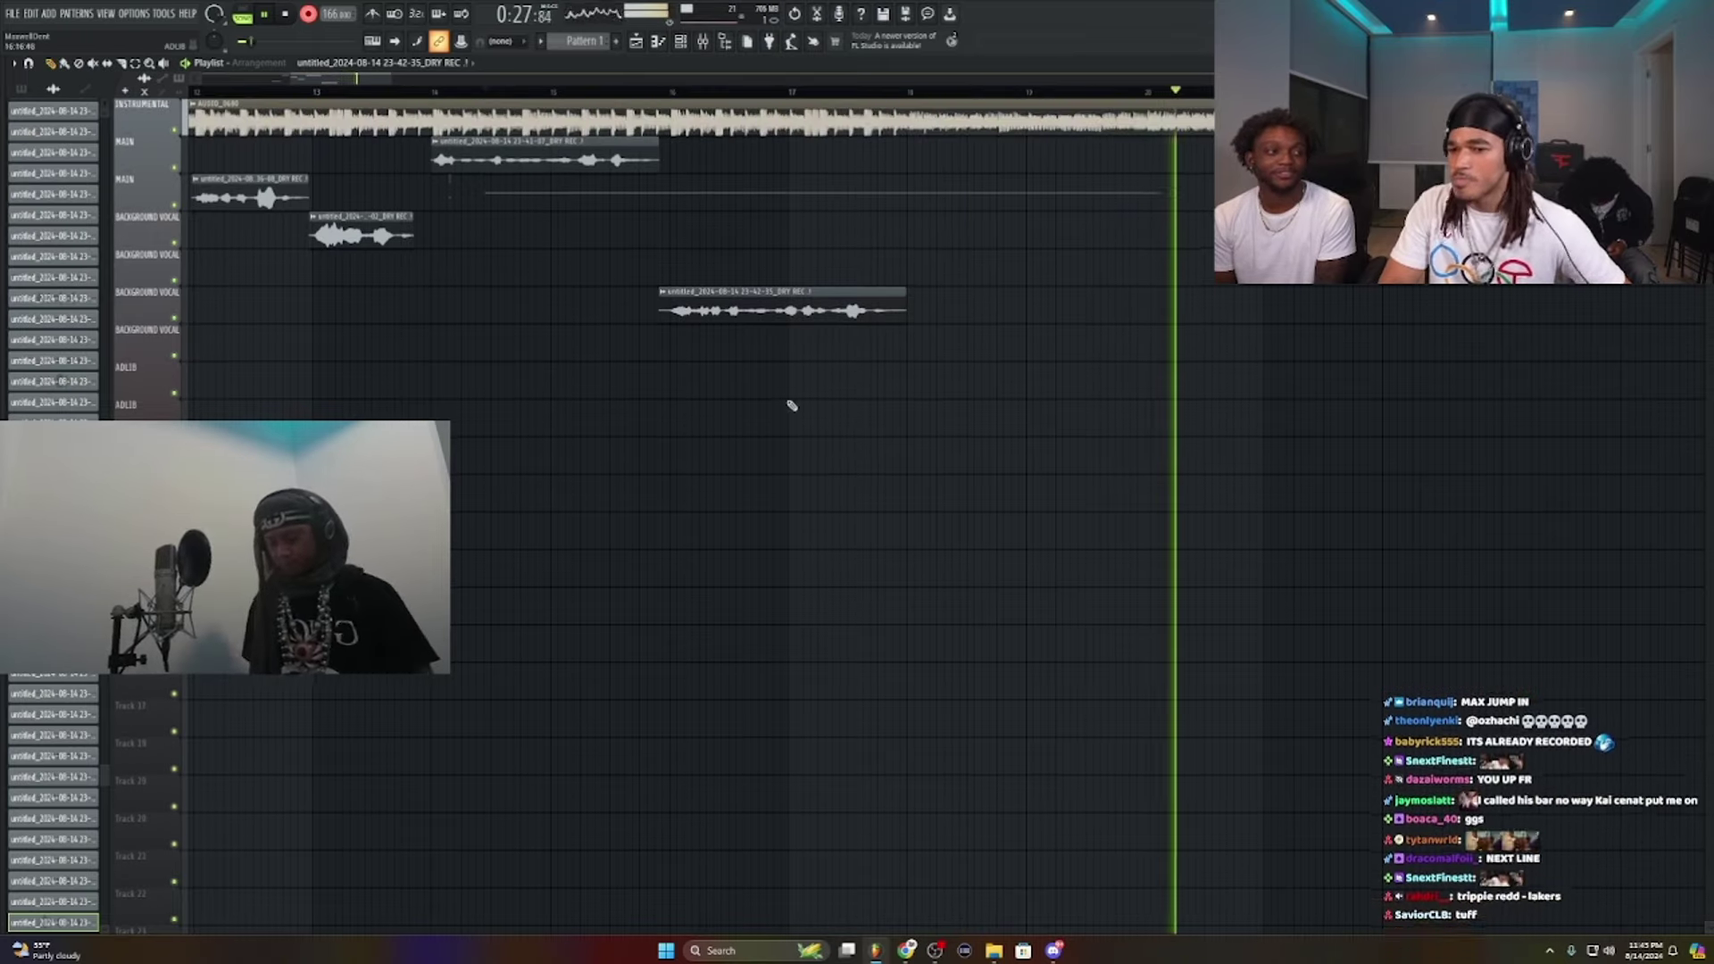
Step: Delete the silent clips on the second Main and first Background Vocal tracks and the bar 16 take on the third Background Vocal track
scroll(914, 478, "down", 1)
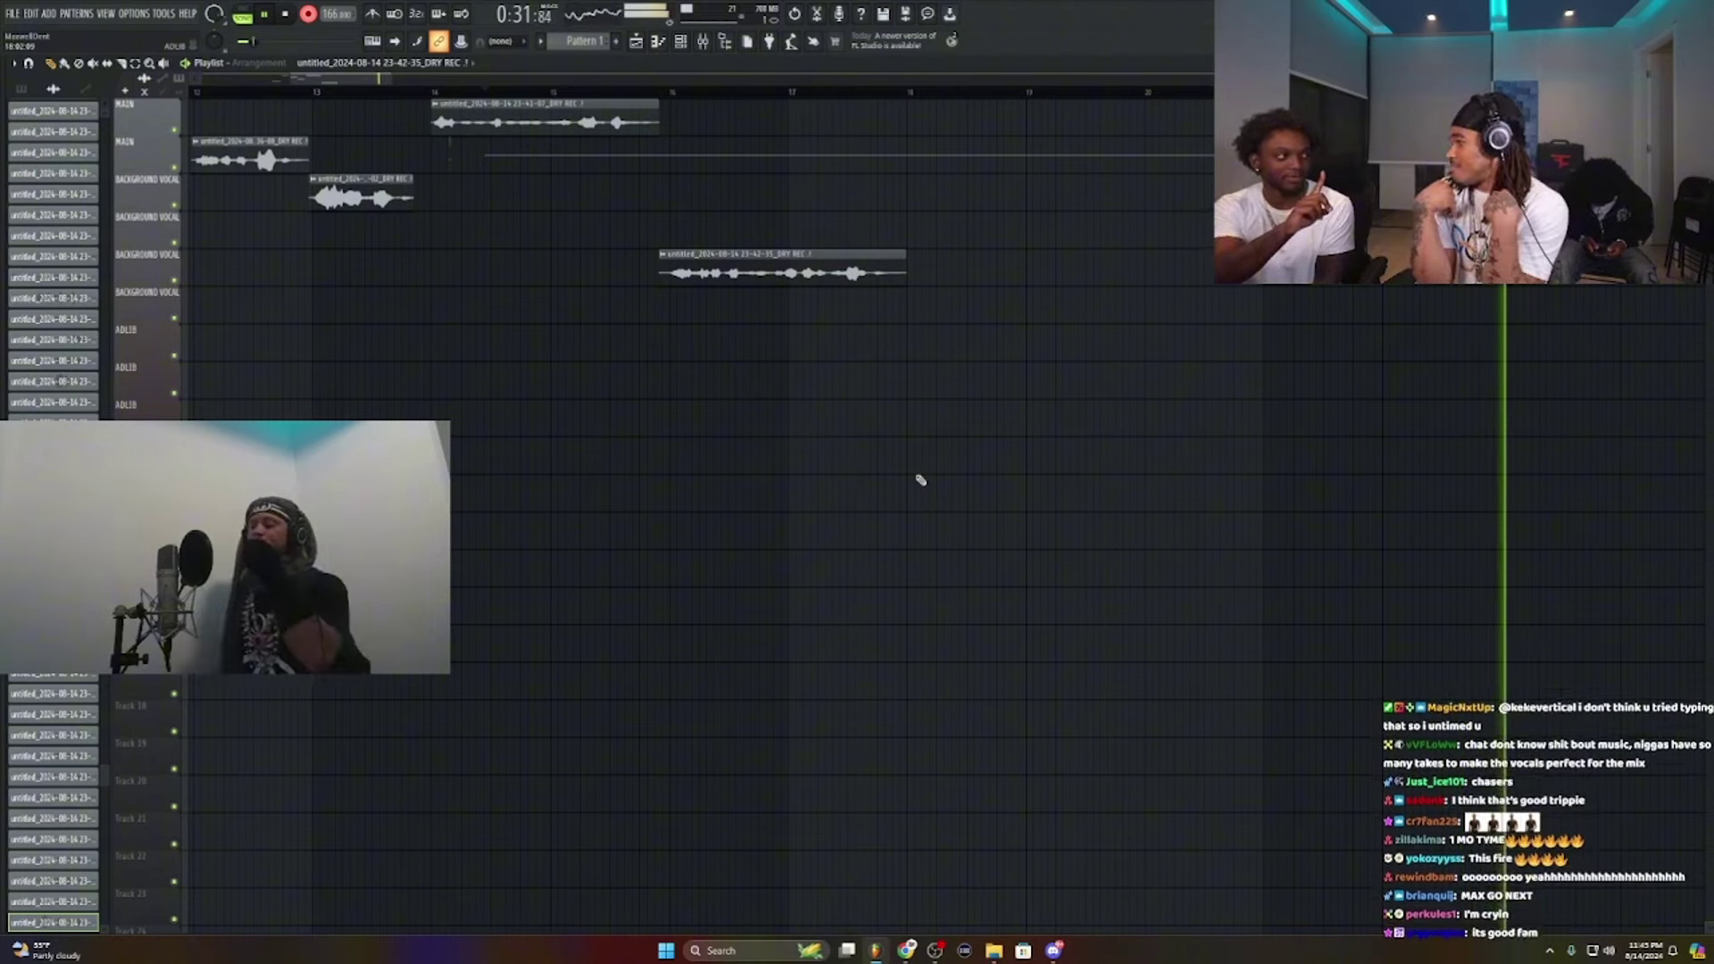
key("space")
key("space")
scroll(919, 480, "up", 1)
right_click(982, 192)
right_click(839, 307)
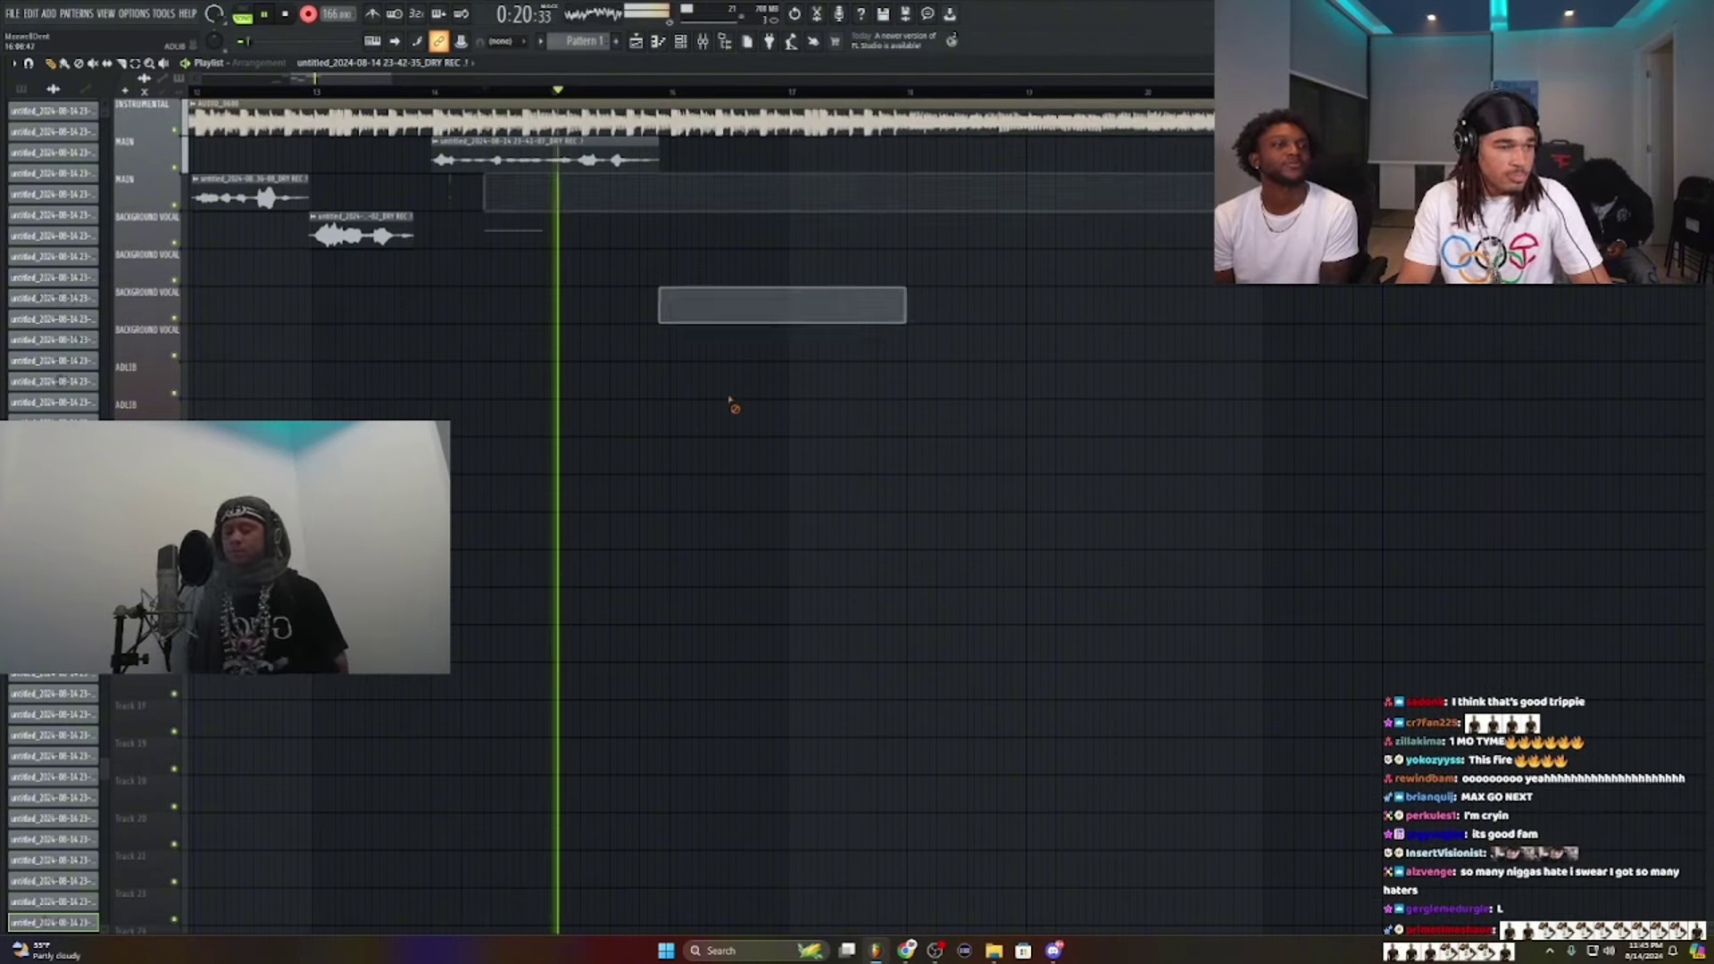
key("space")
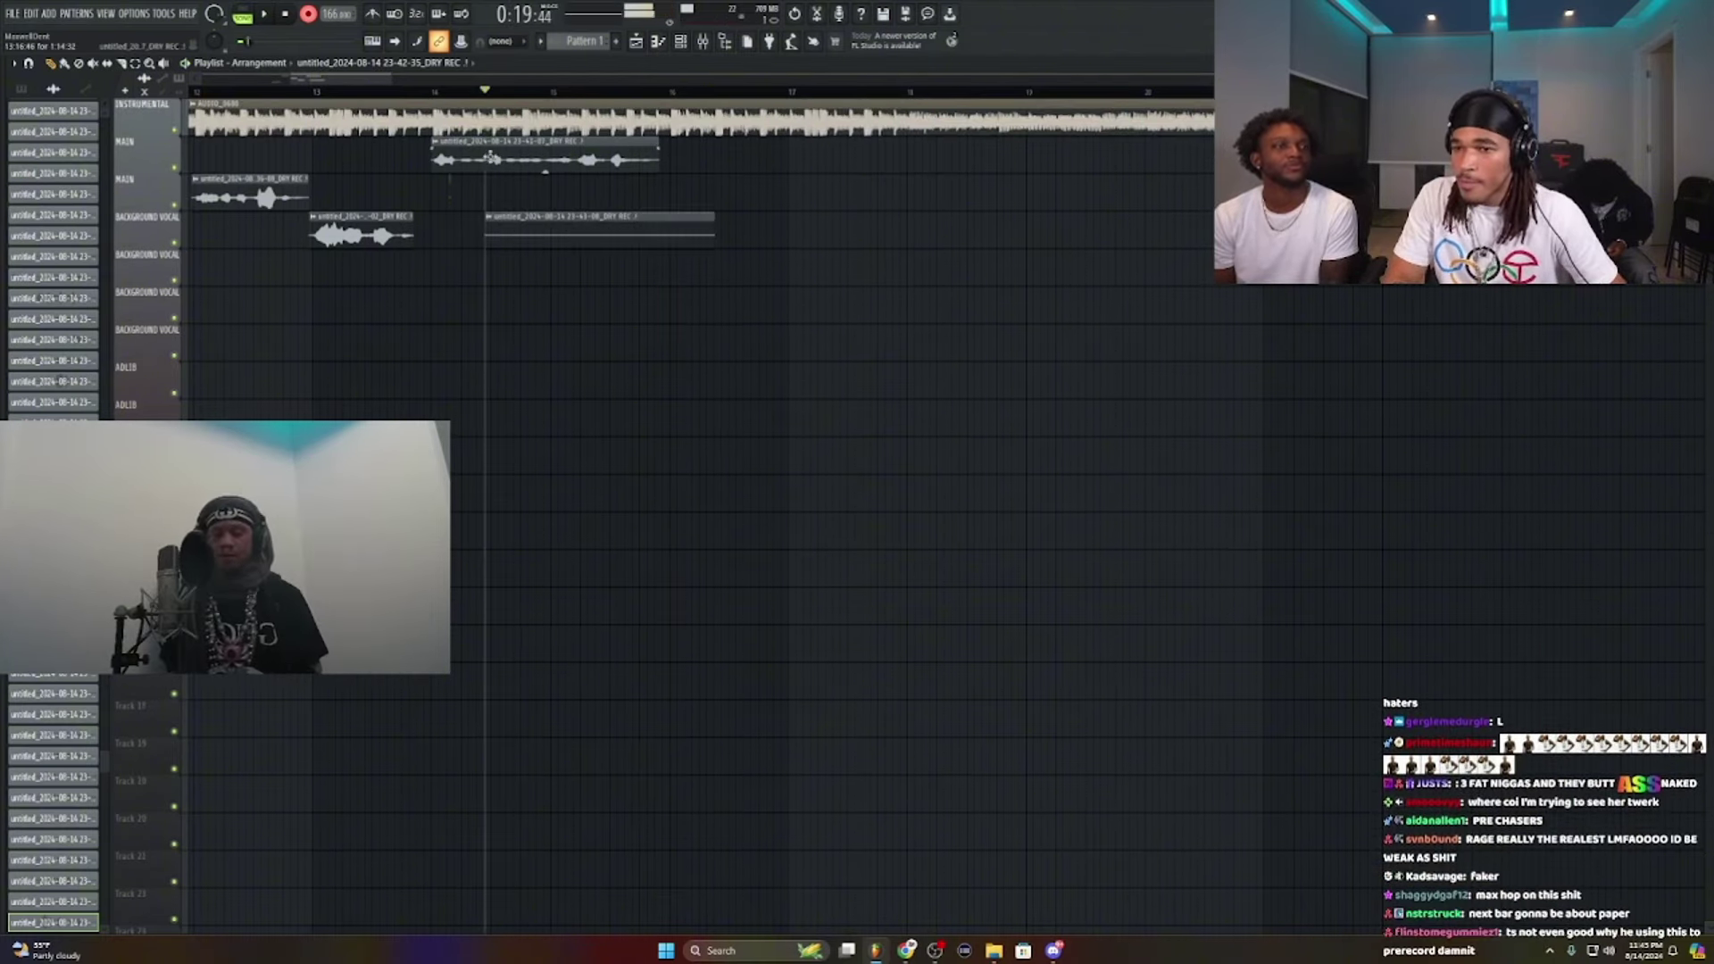
right_click(515, 232)
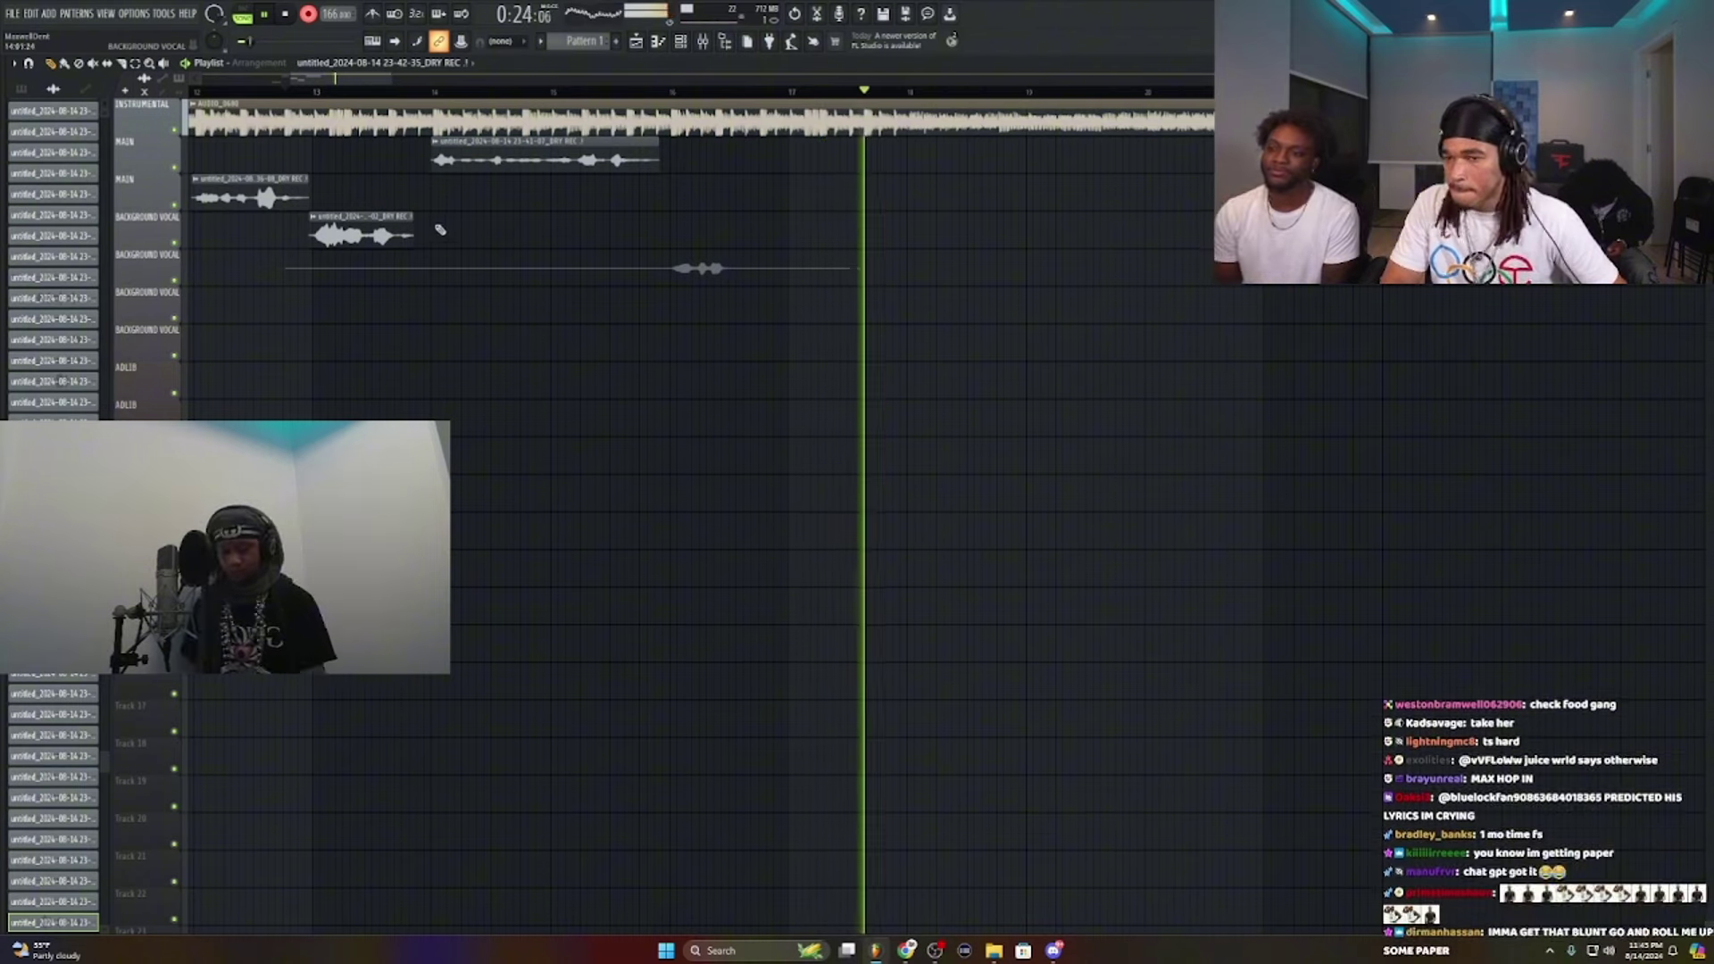
Step: Record a take onto the second Background Vocal track, normalize it and trim it from just before bar 16 to just before bar 18
key("space")
key("space")
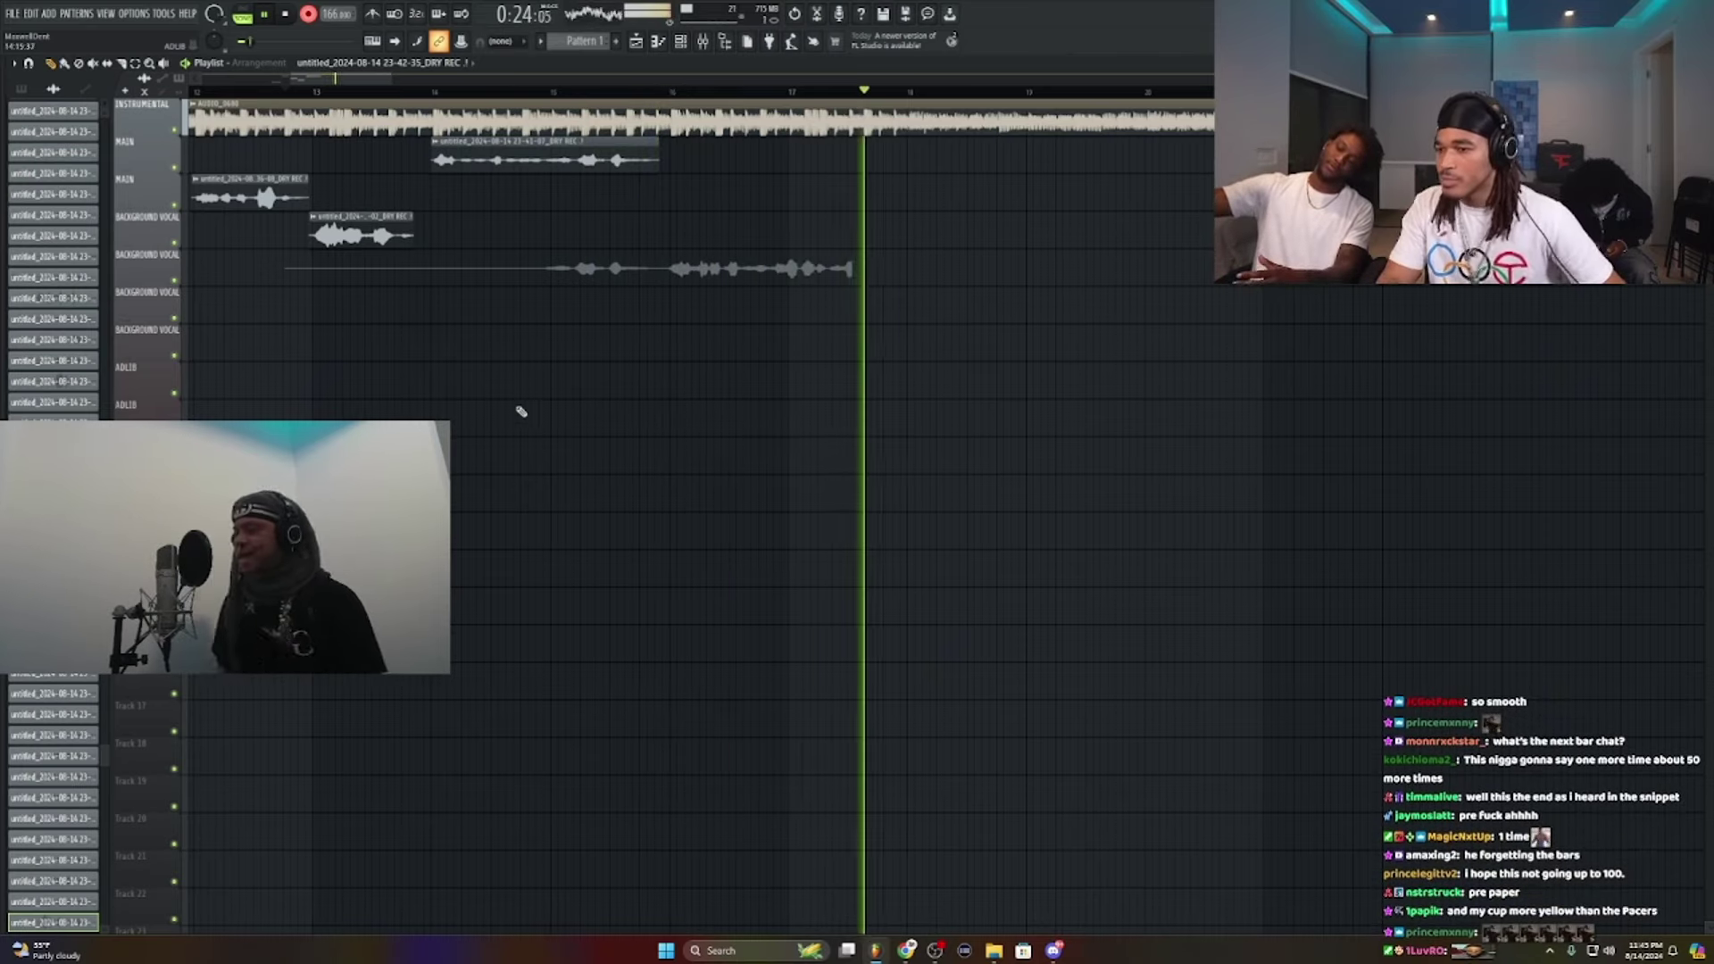
key("space")
double_click(648, 257)
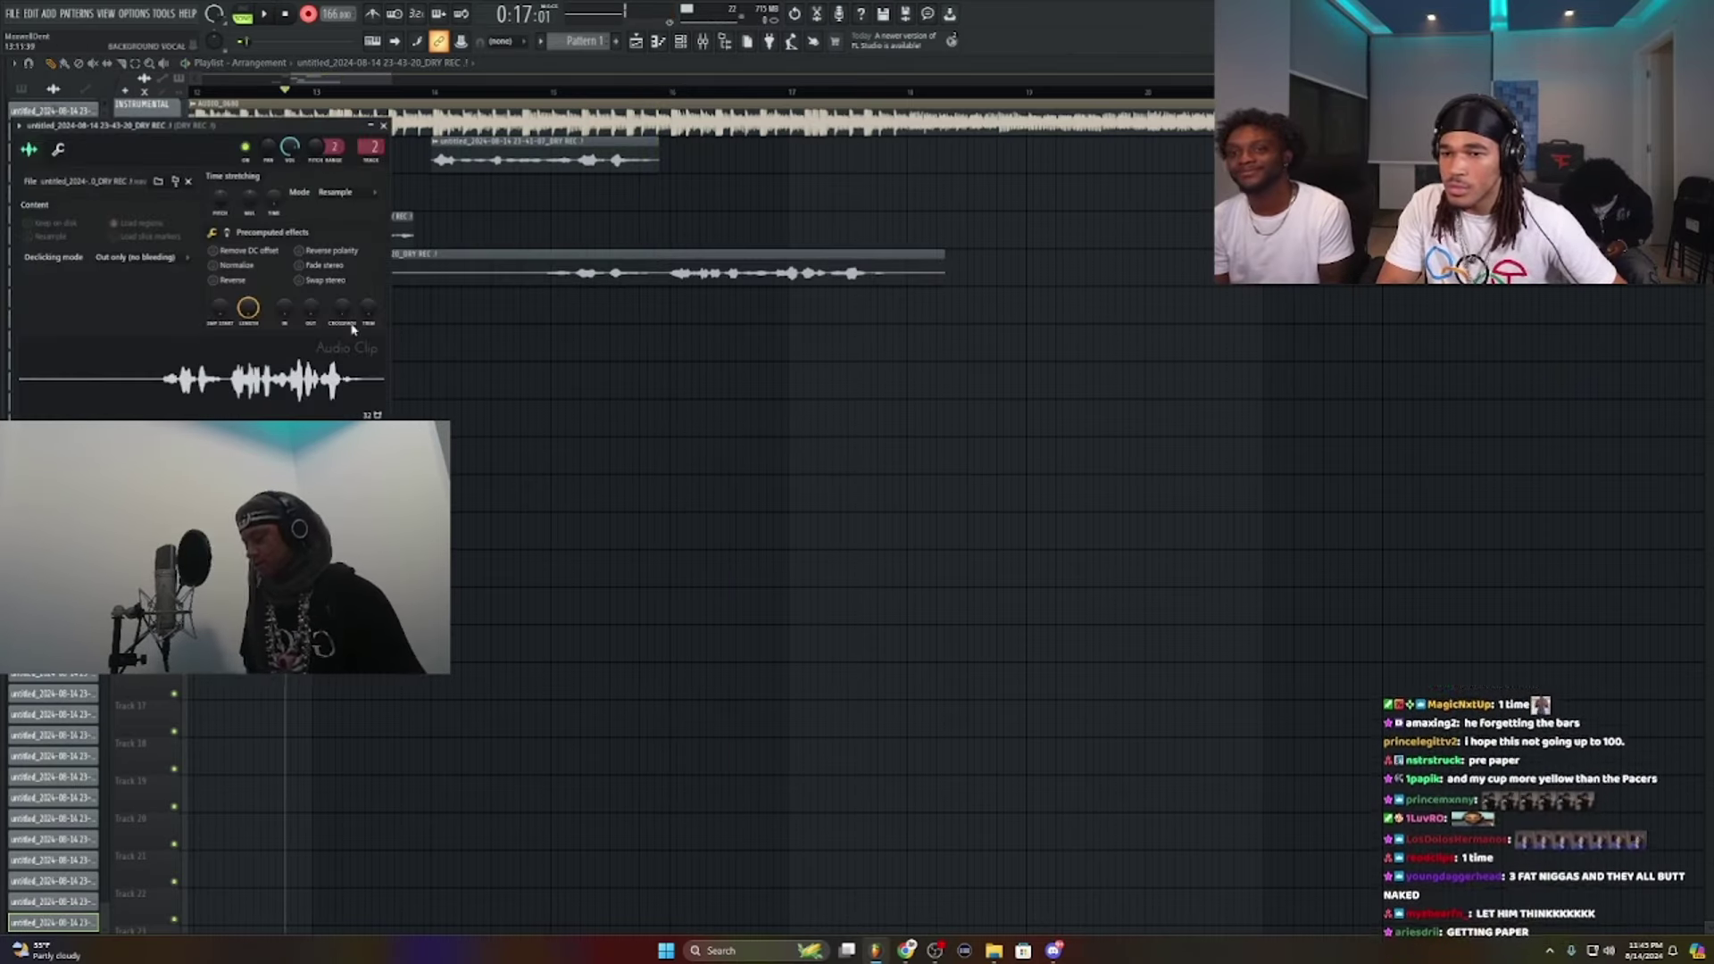
left_click(412, 260)
key("space")
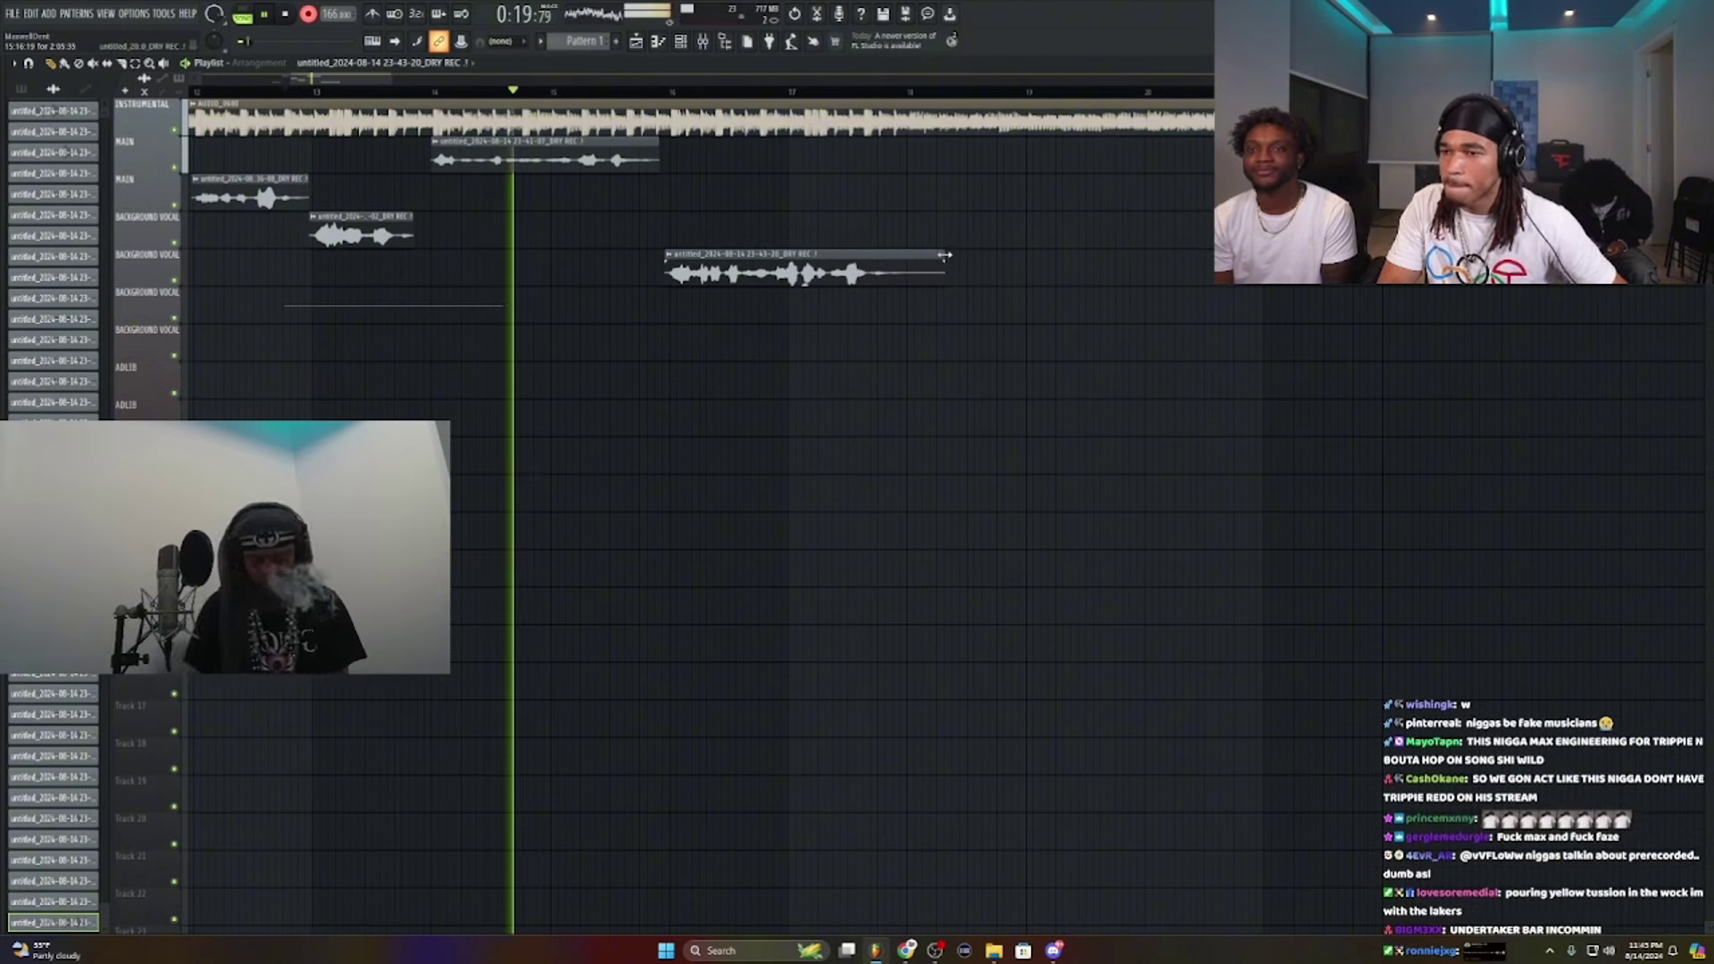
left_click_drag(944, 268, 900, 268)
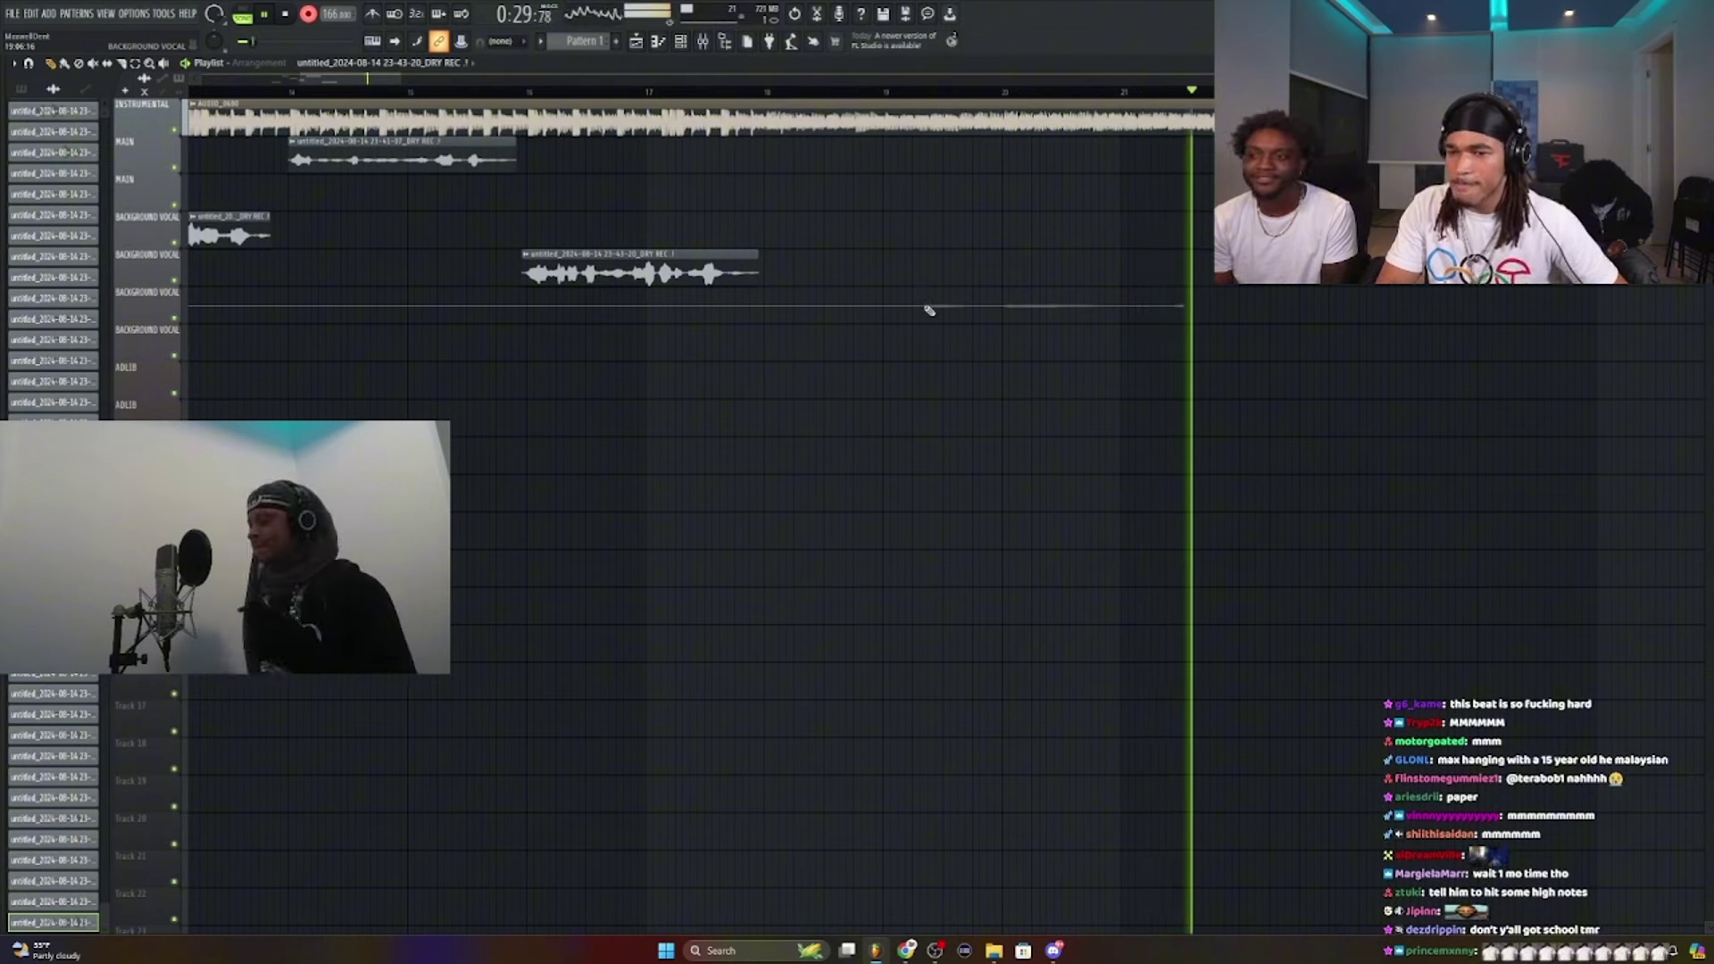
Step: Retake the next line from within bar 14 and discard the resulting clips on the first Background Vocal track
key("space")
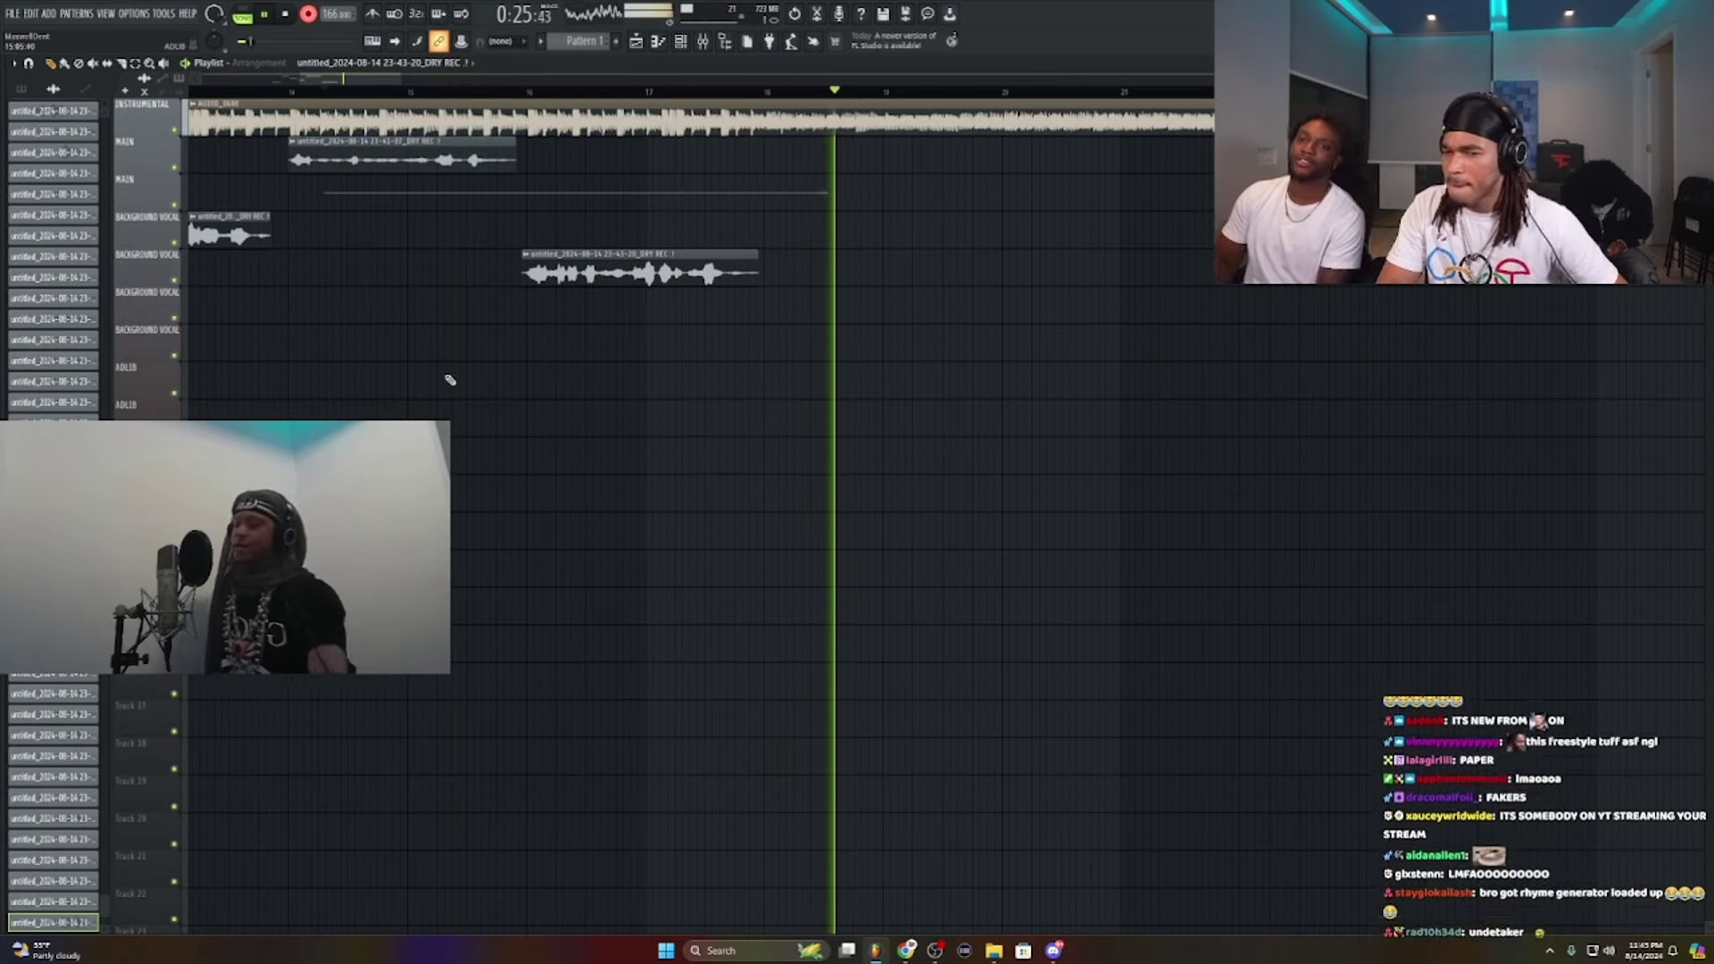
key("space")
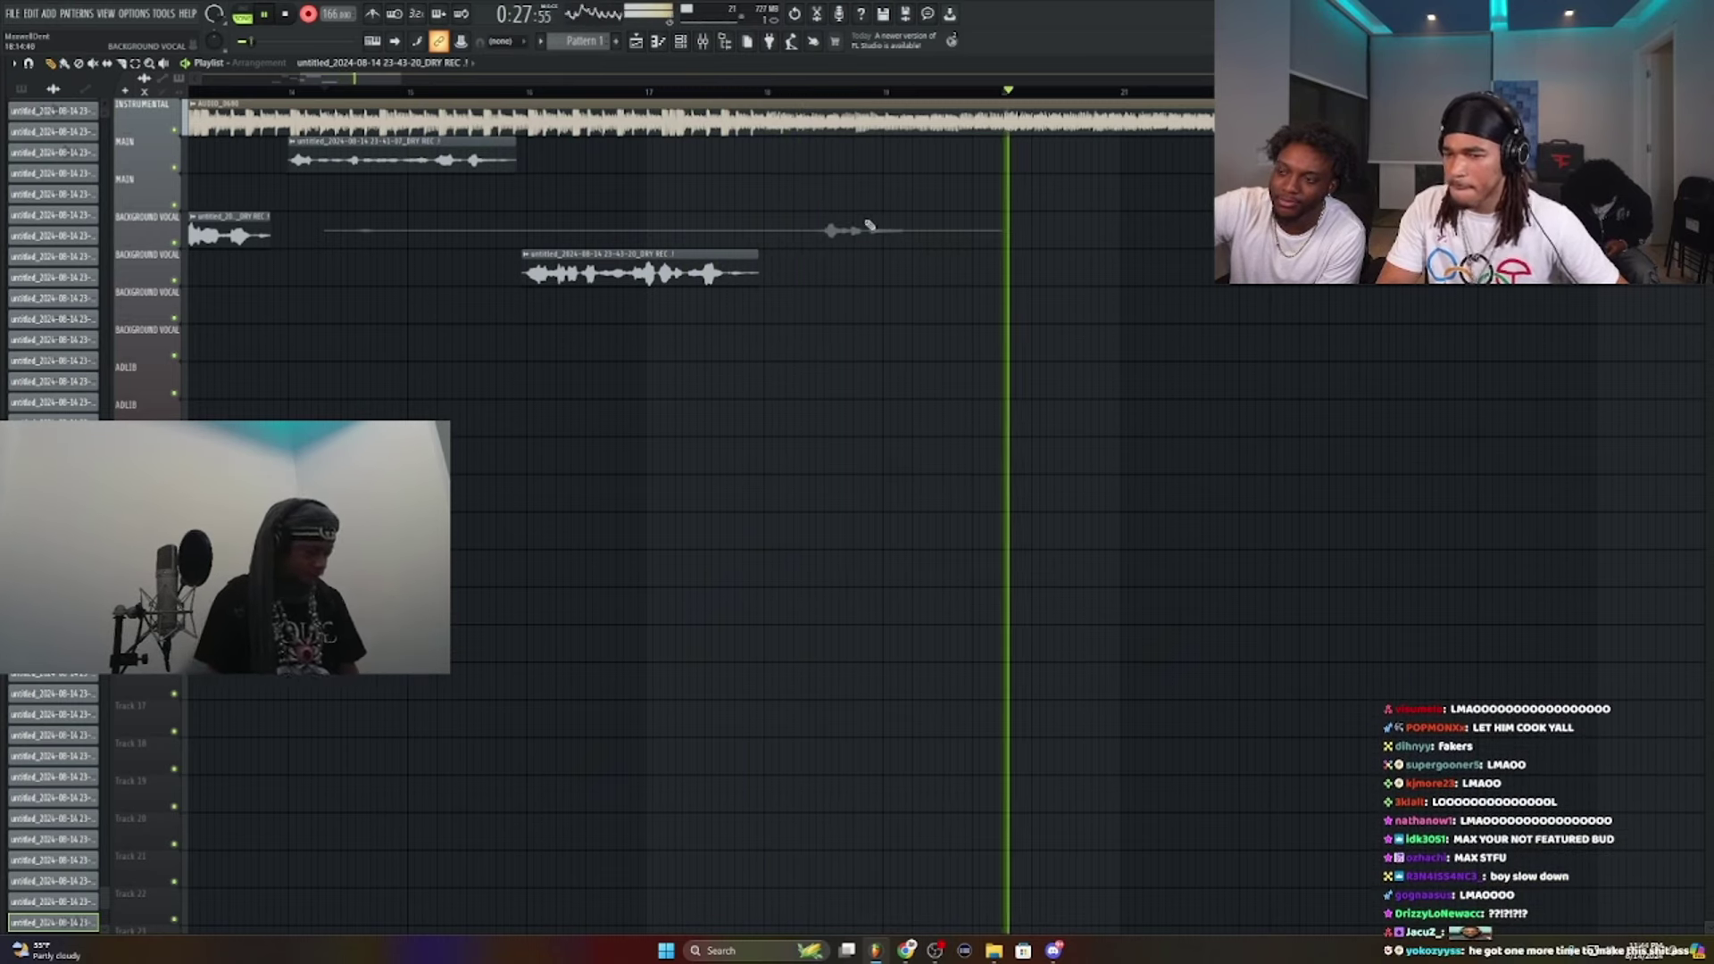
key("space")
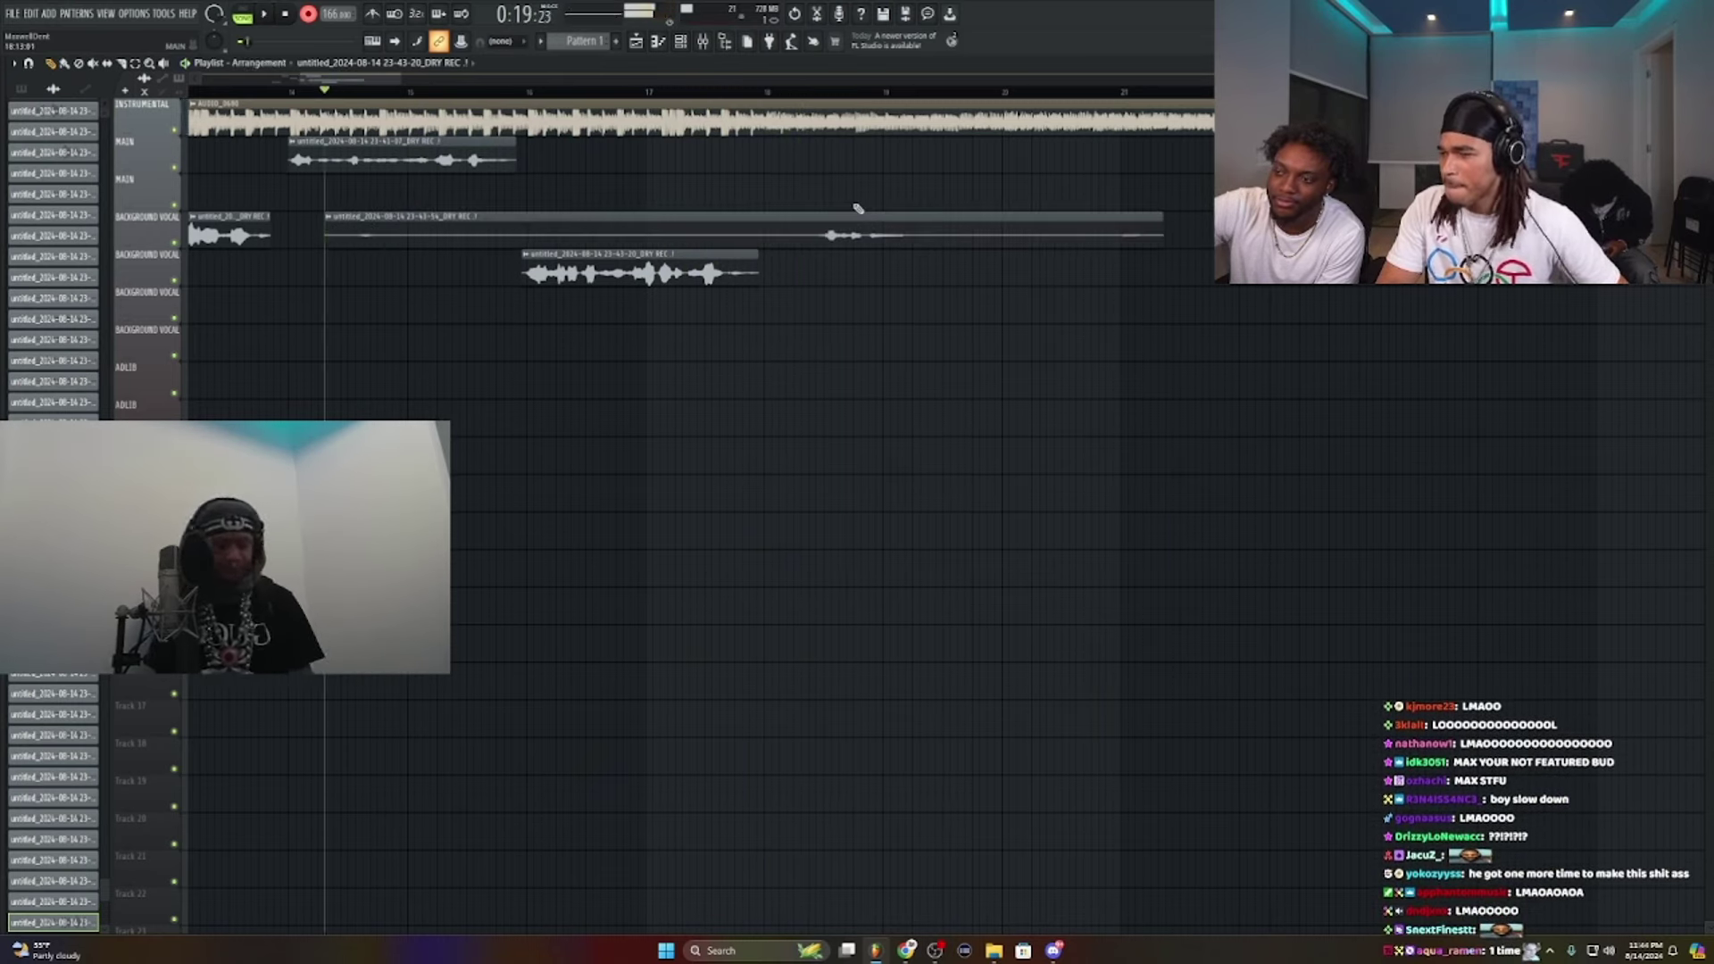
right_click(875, 228)
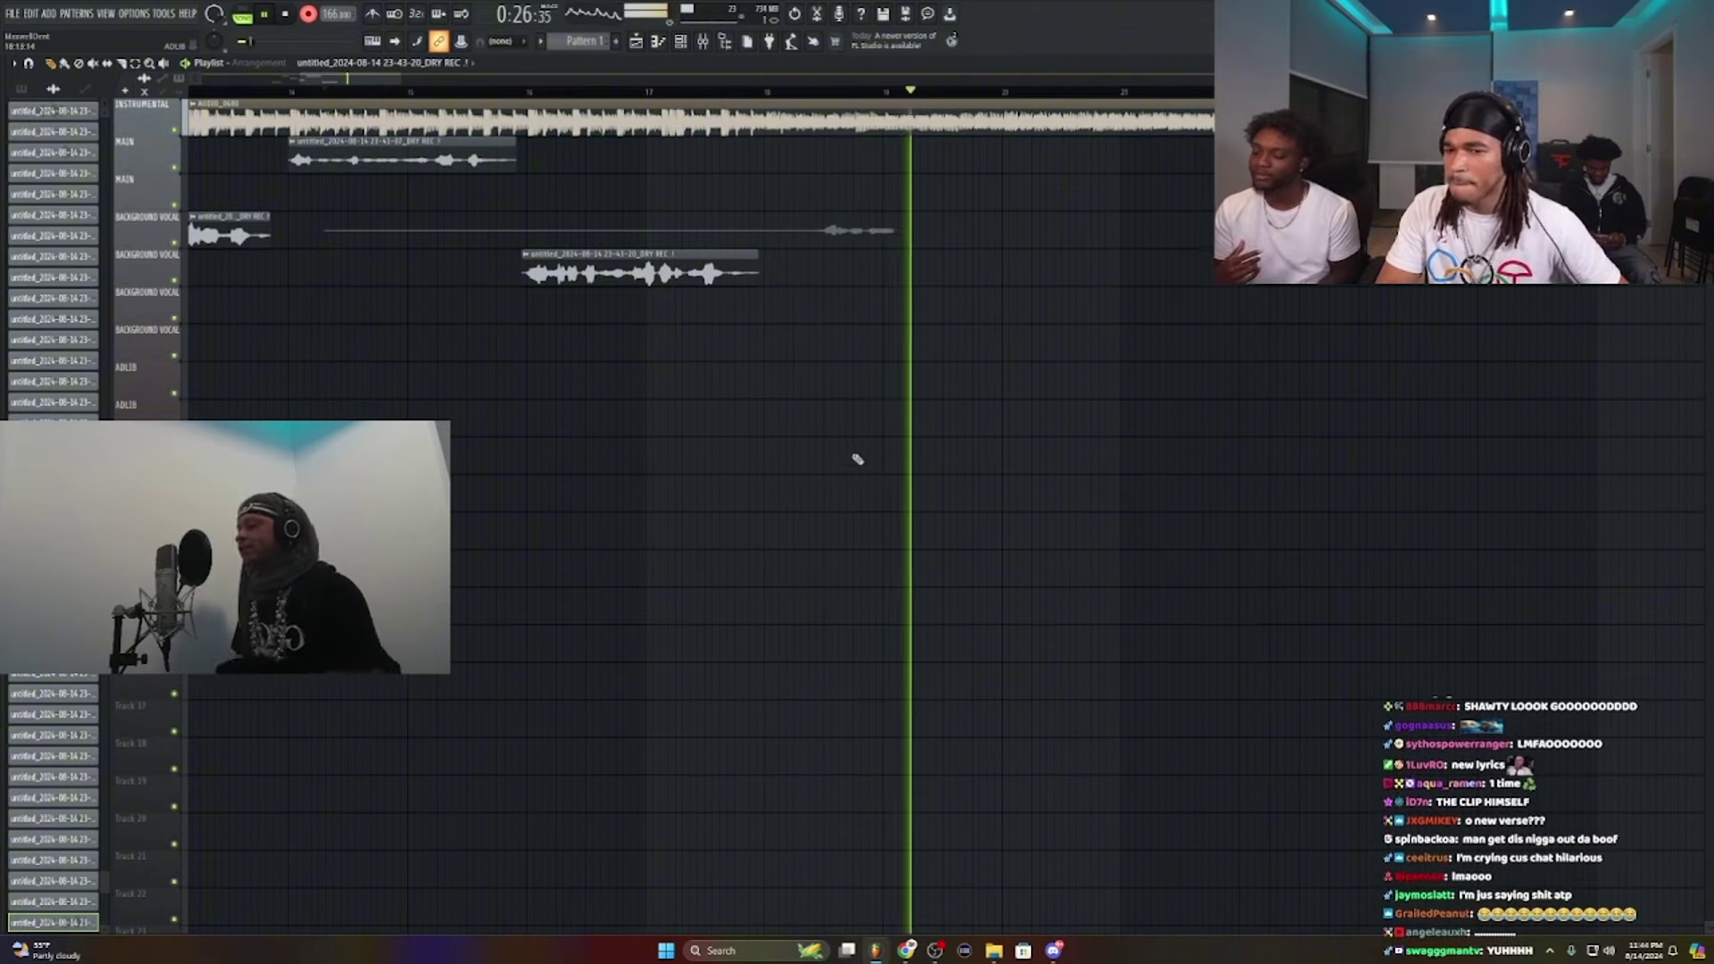
key("space")
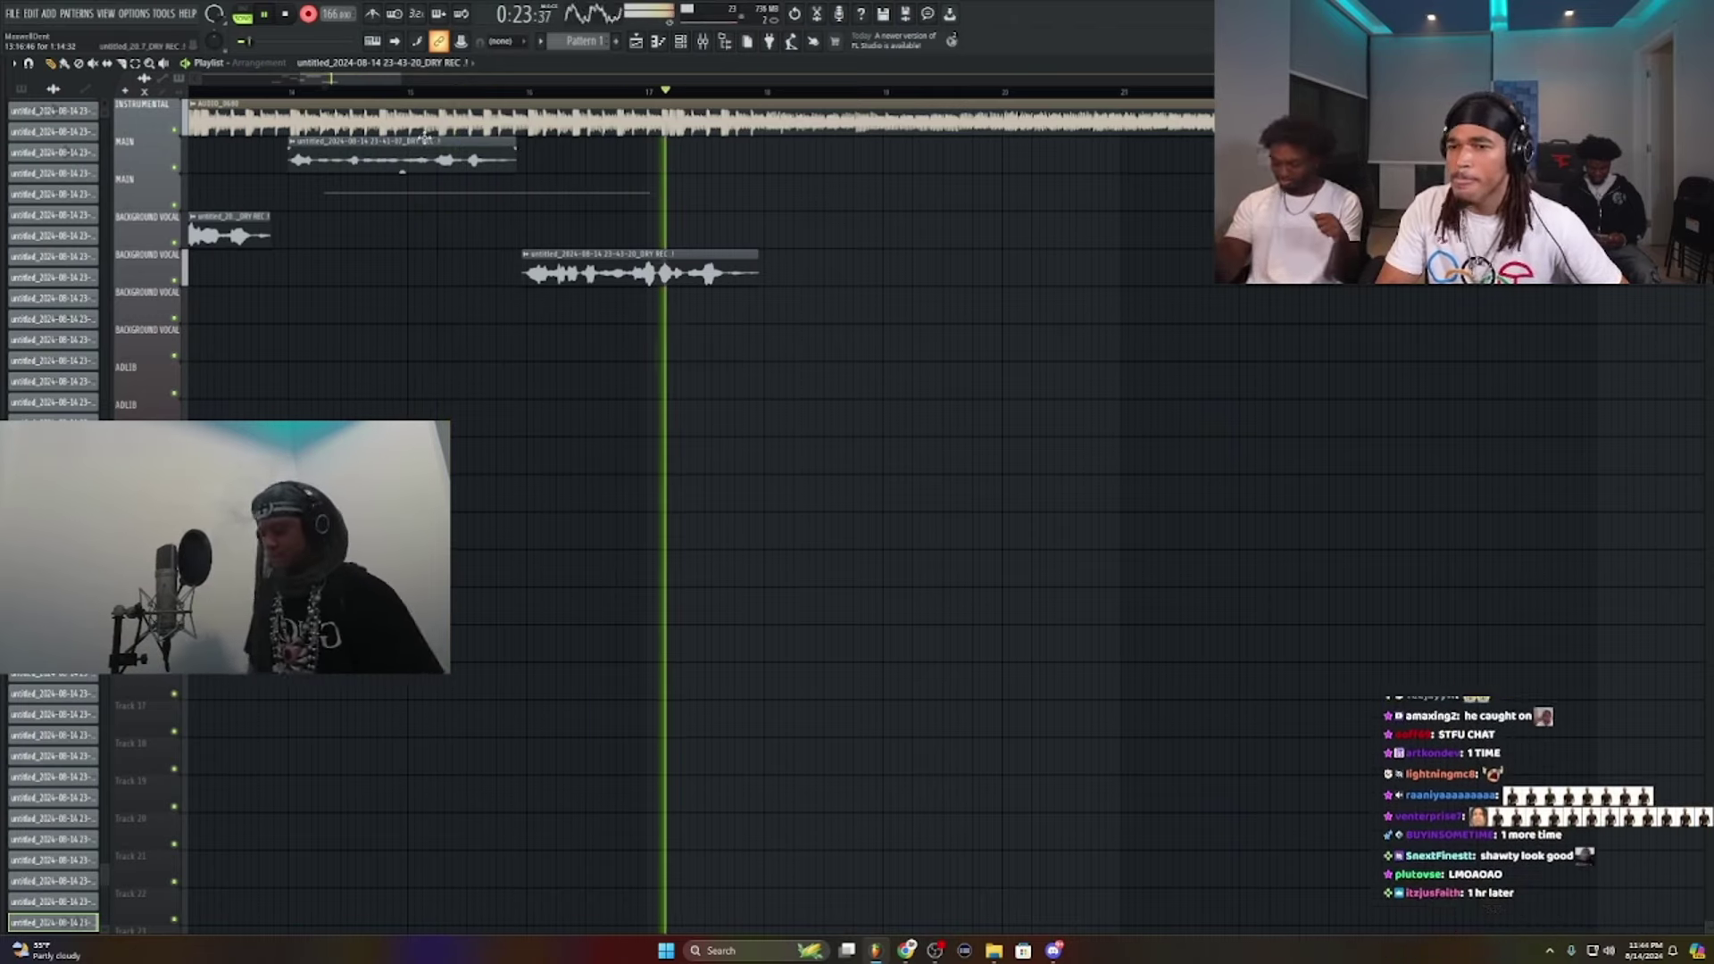
Step: Normalize the audio clip at bar 14 on the first Main track
double_click(352, 158)
left_click(287, 301)
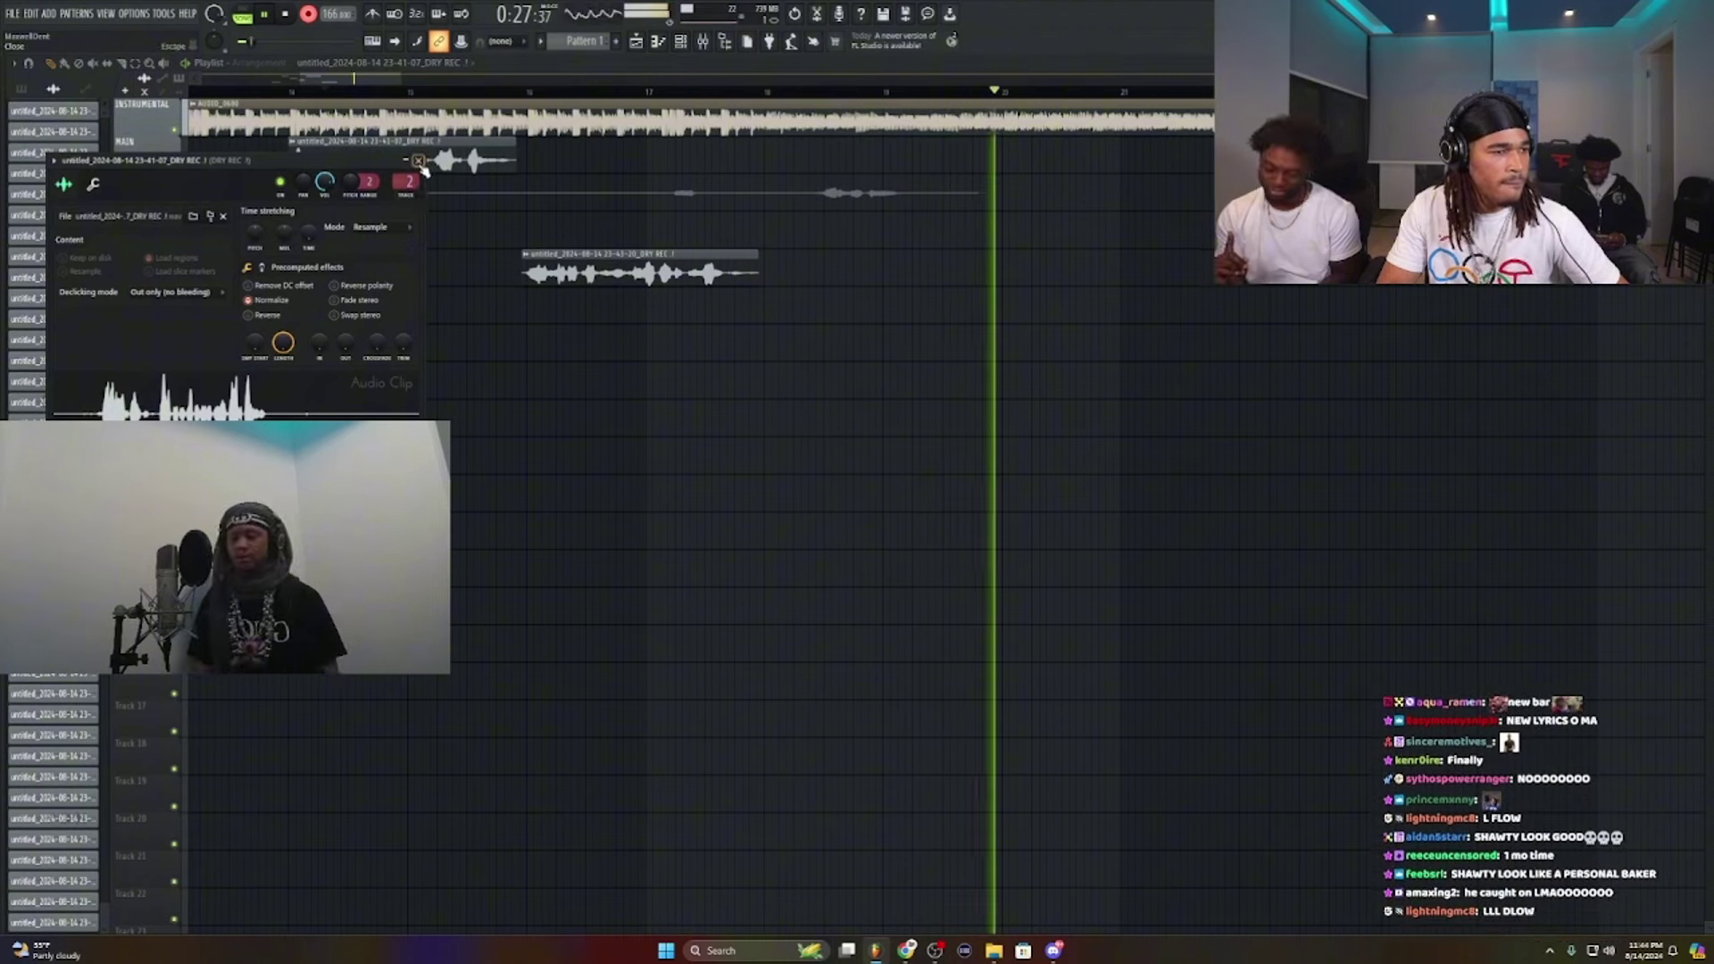
left_click(417, 161)
Step: Normalize the new take on the second Main track and trim it from within bar 18 to shortly after bar 19
key("space")
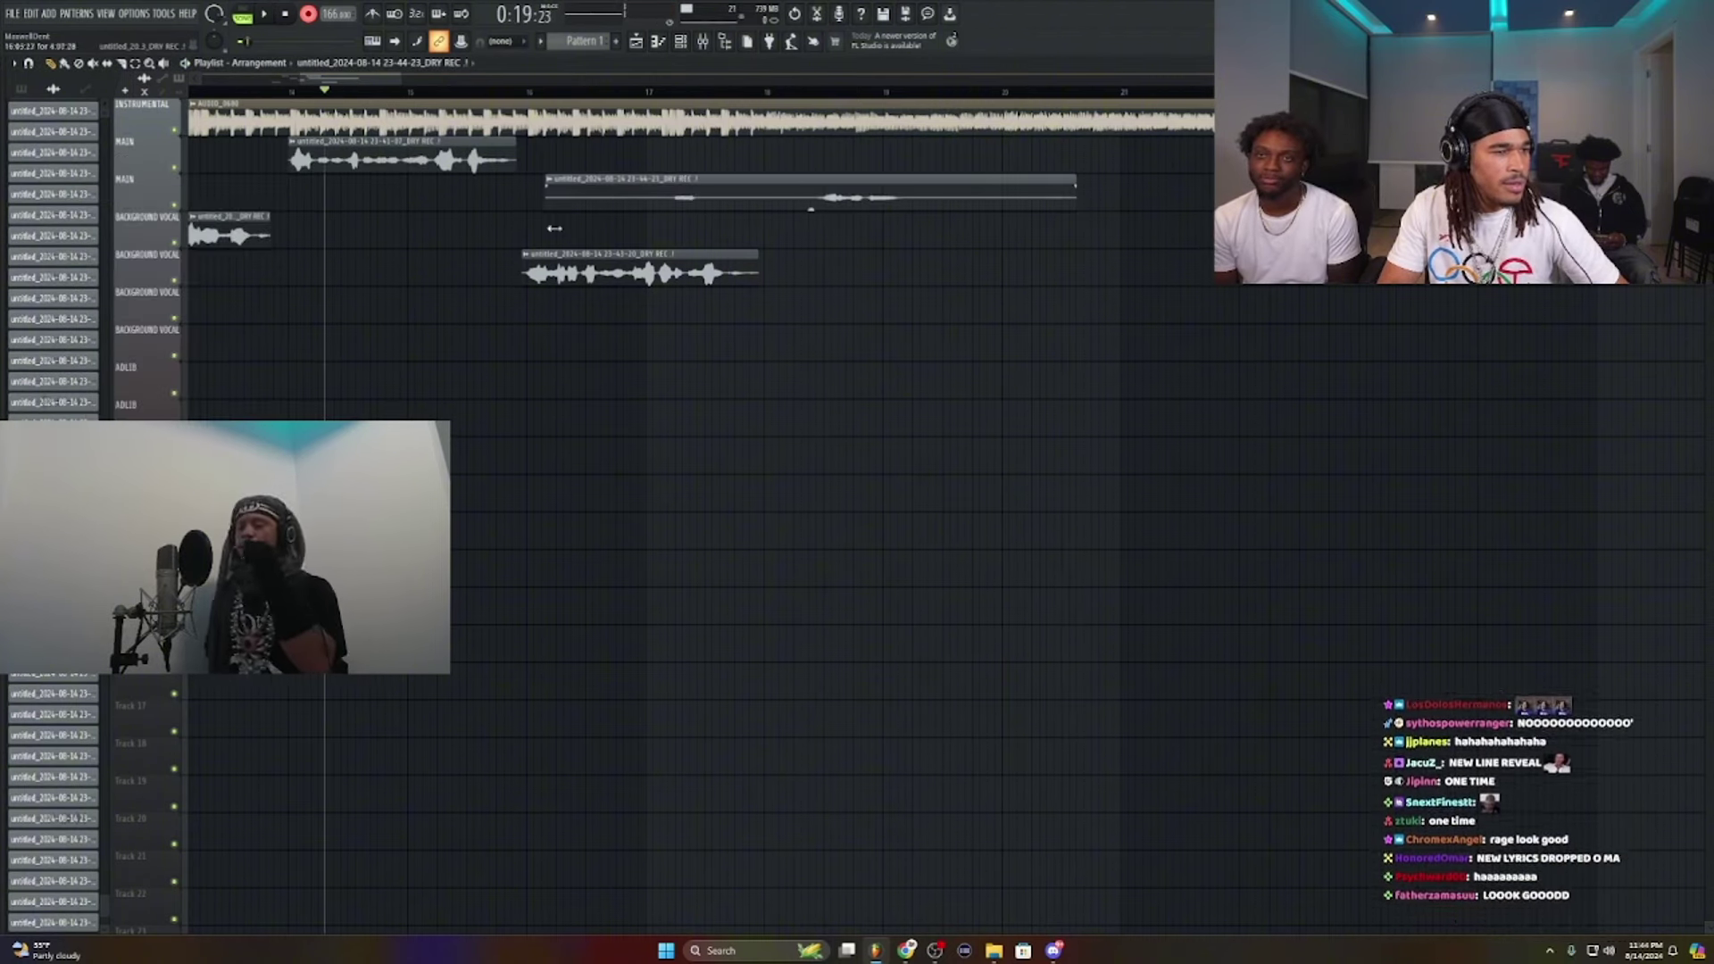
double_click(931, 192)
key("space")
left_click_drag(1074, 201, 947, 205)
left_click_drag(767, 206, 804, 203)
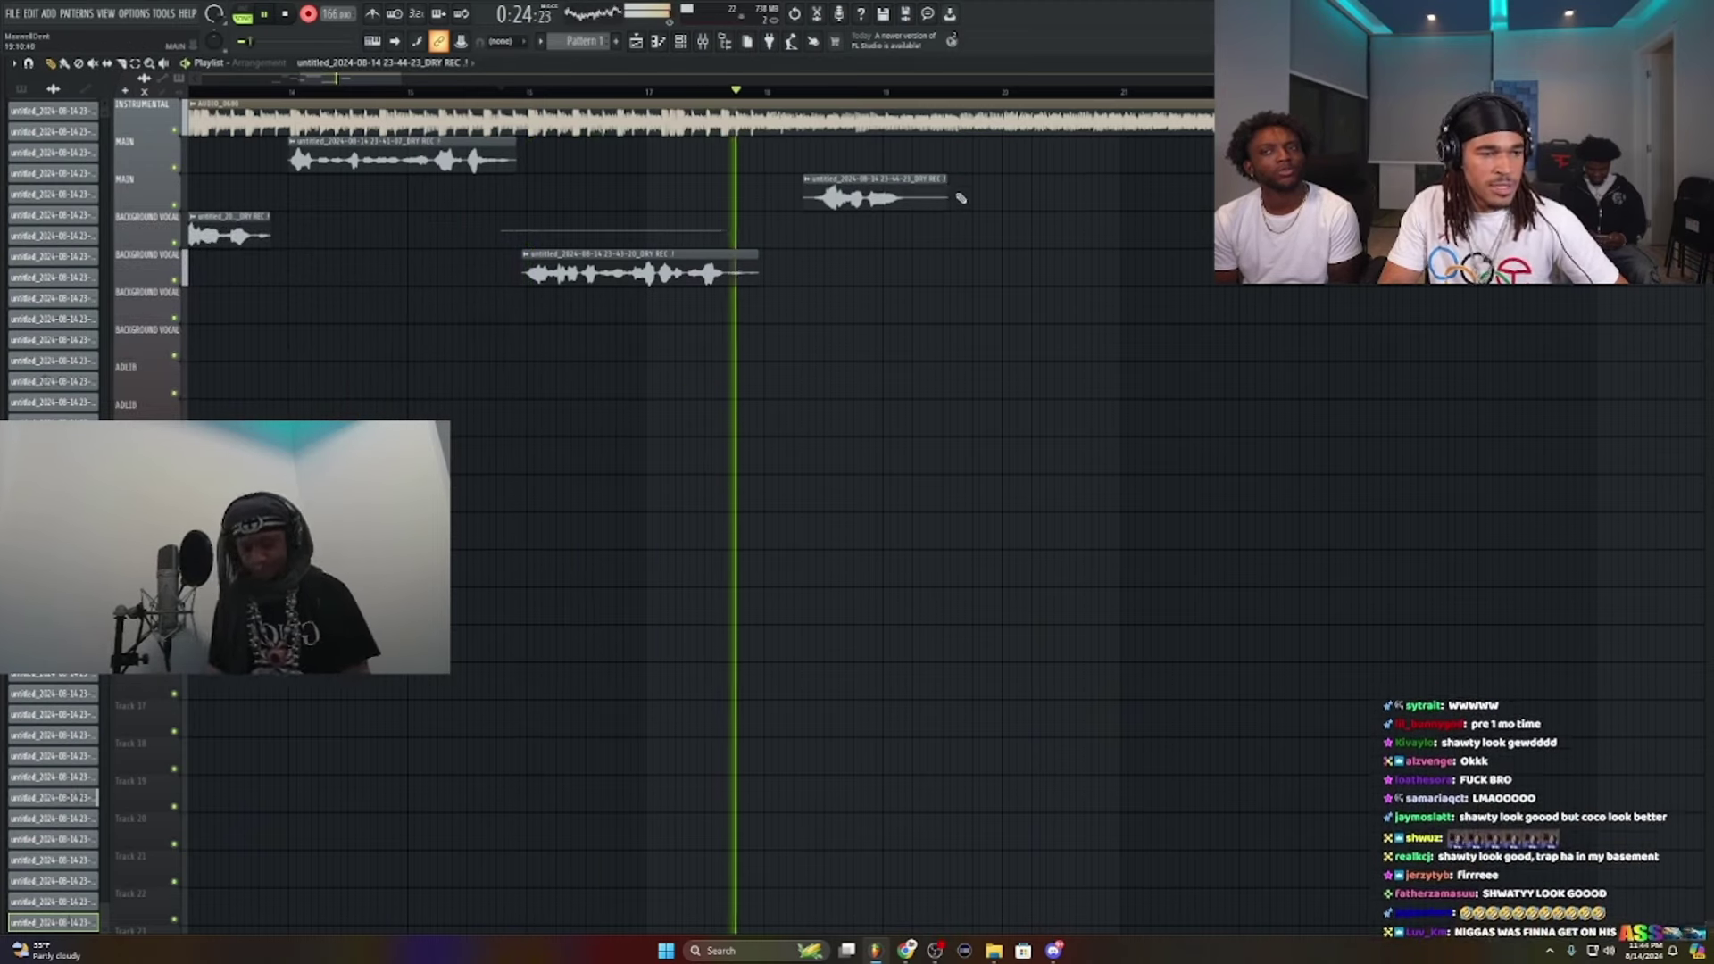
left_click_drag(947, 183, 928, 179)
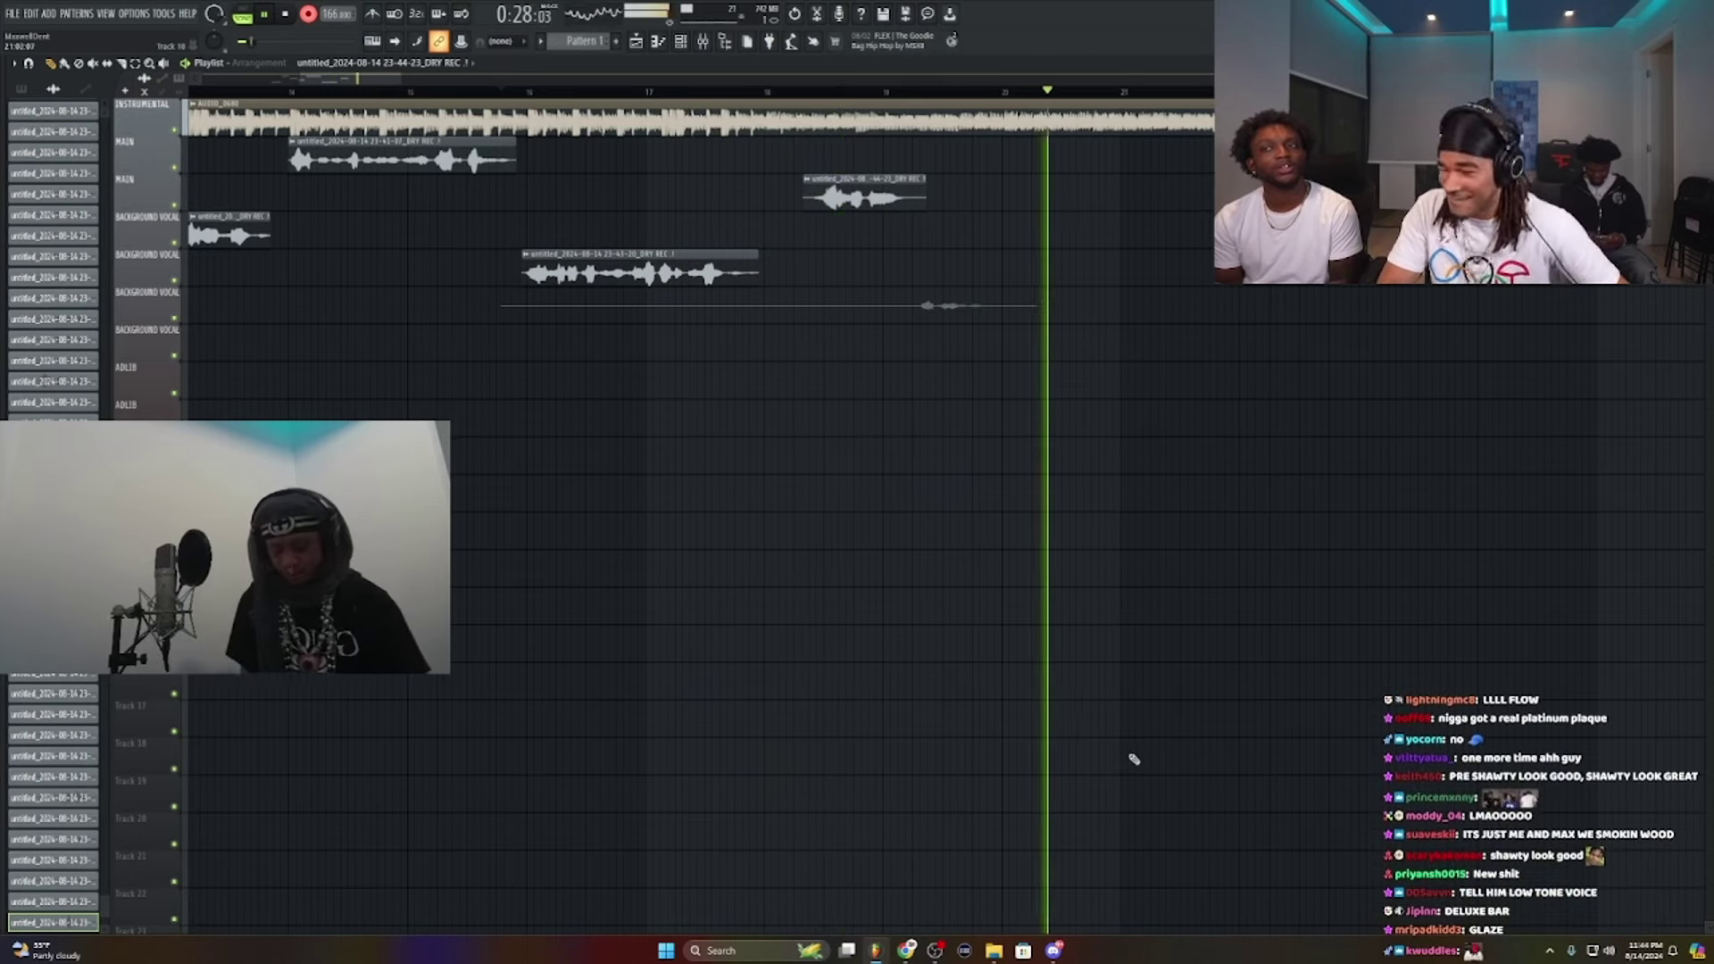
Step: Normalize the new take on the third Background Vocal track and trim it from shortly after bar 19 to just before bar 20
key("space")
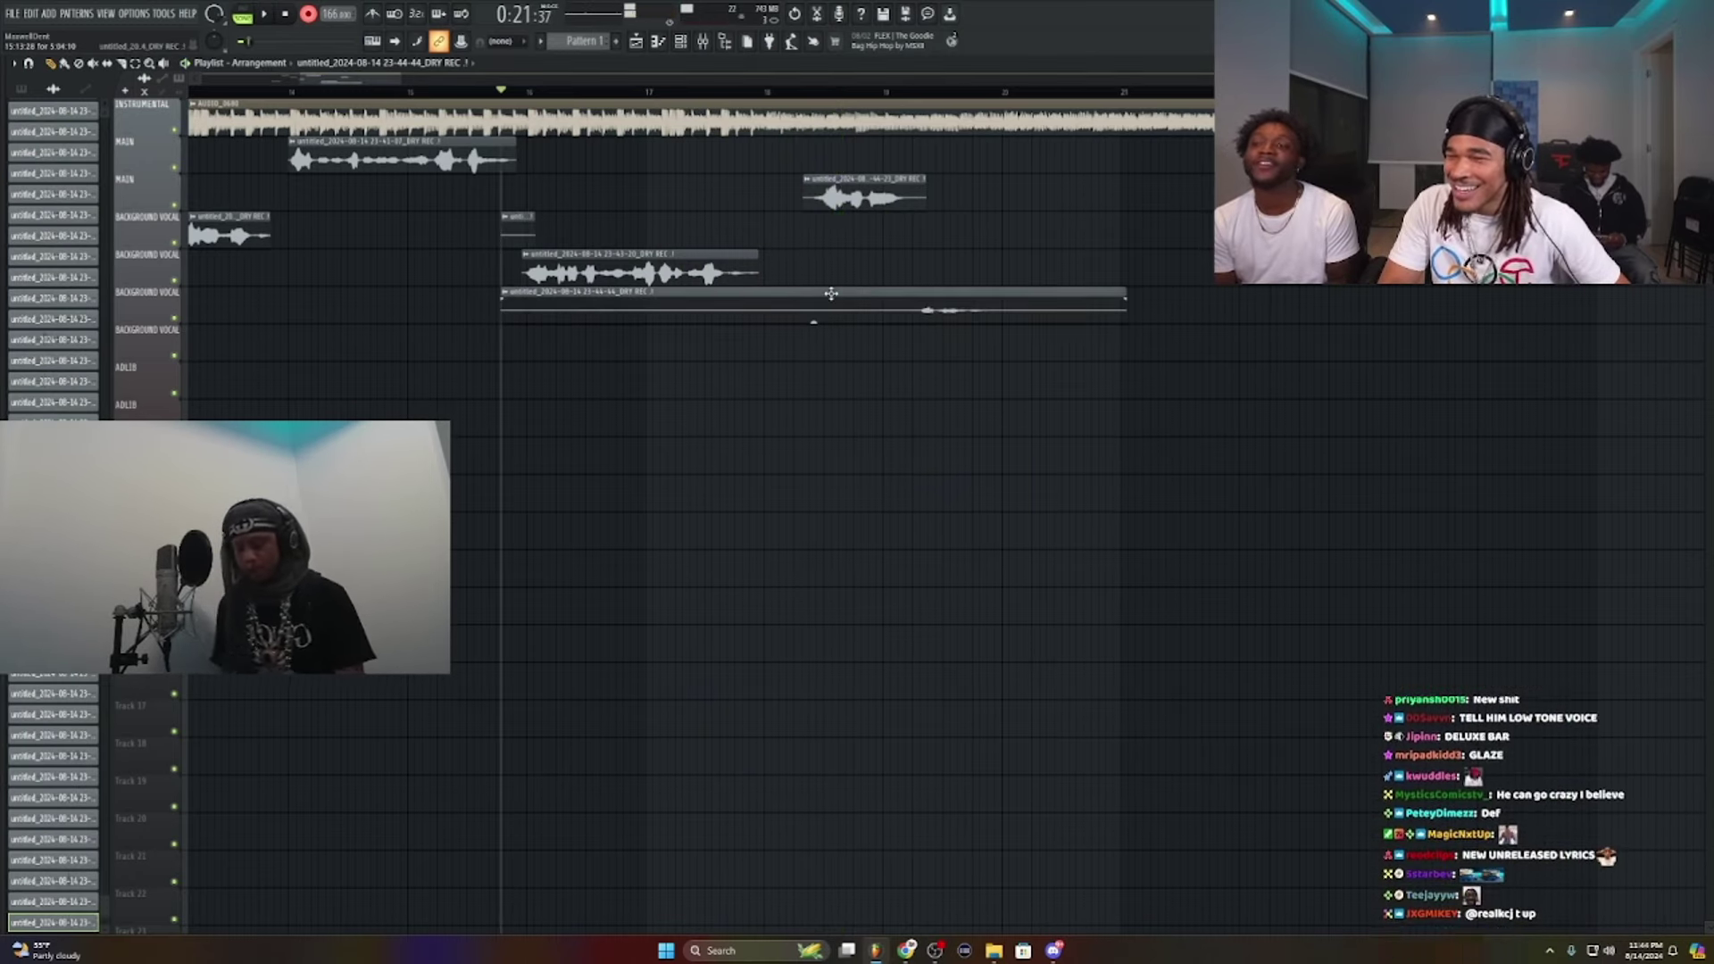
double_click(831, 294)
left_click_drag(503, 311, 923, 347)
key("space")
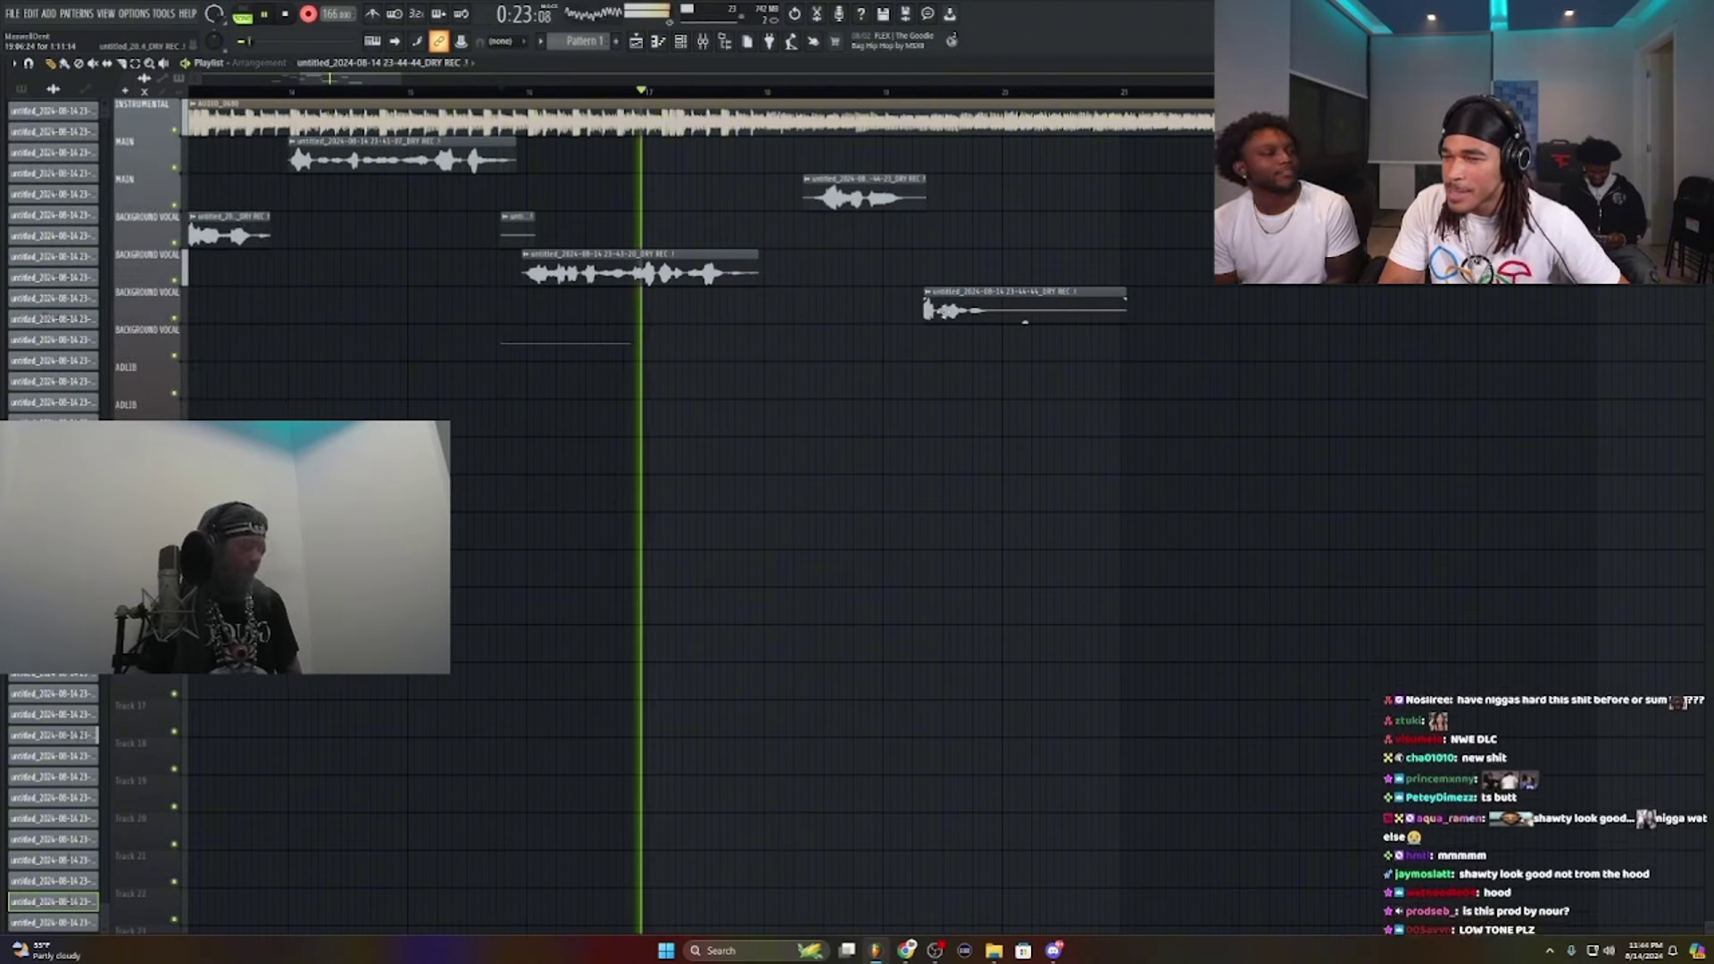
left_click_drag(1135, 293, 1000, 294)
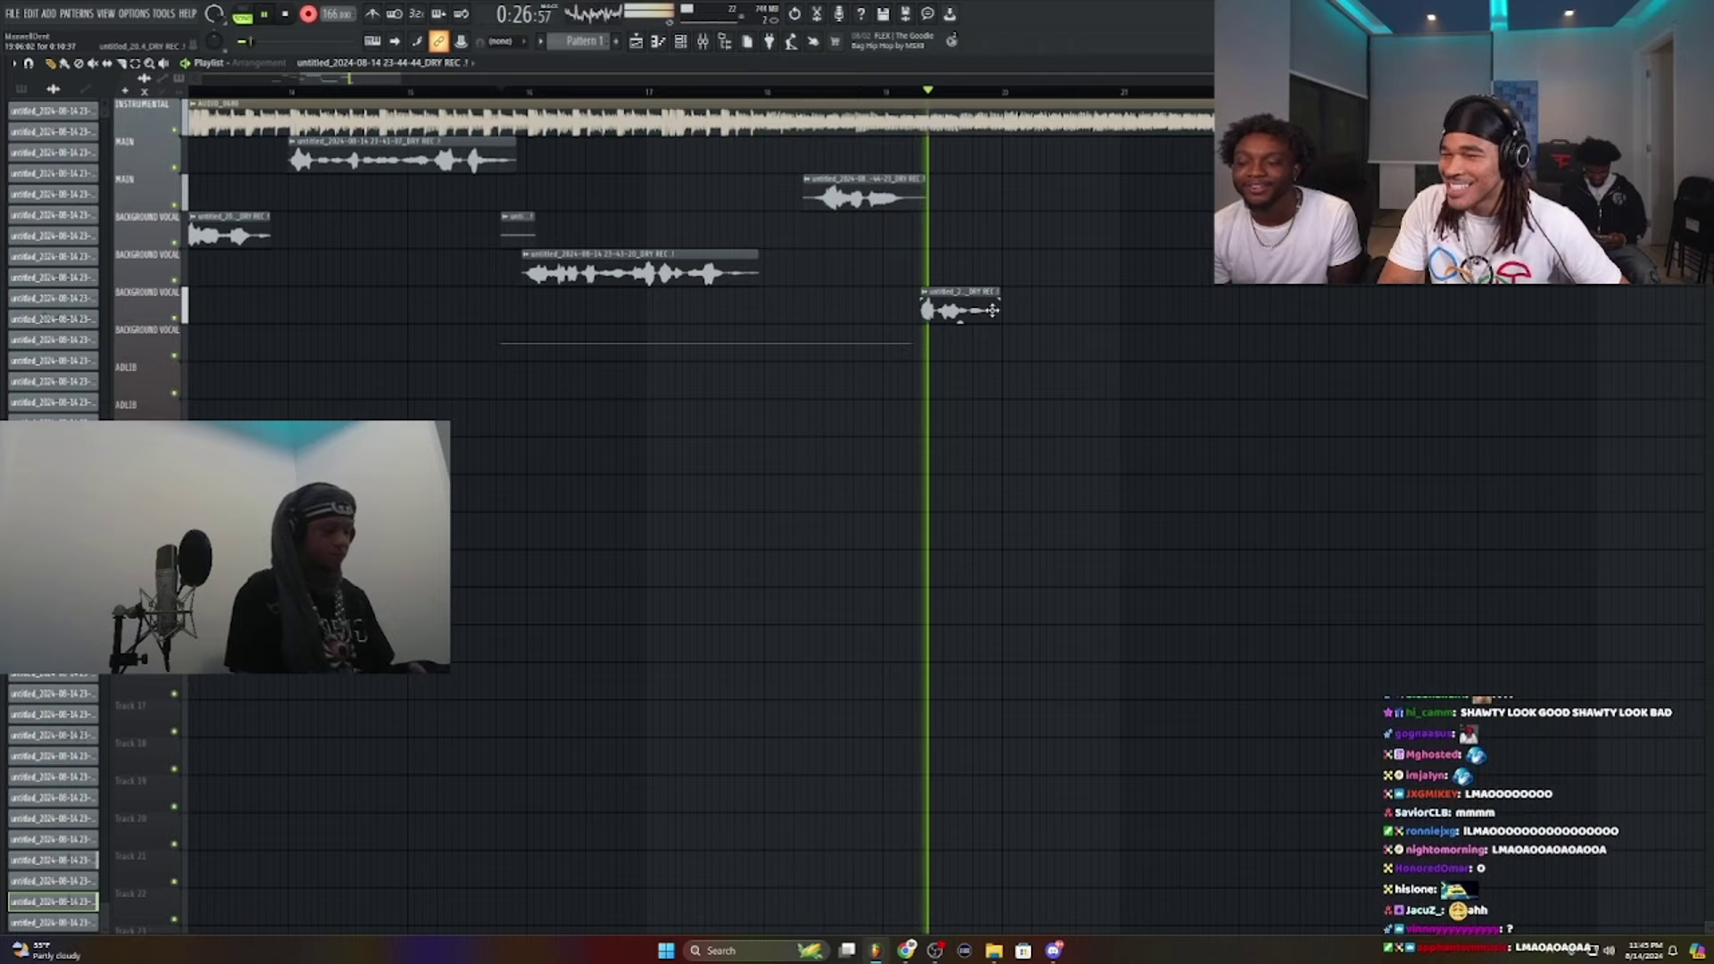
left_click_drag(922, 319, 918, 319, "shift")
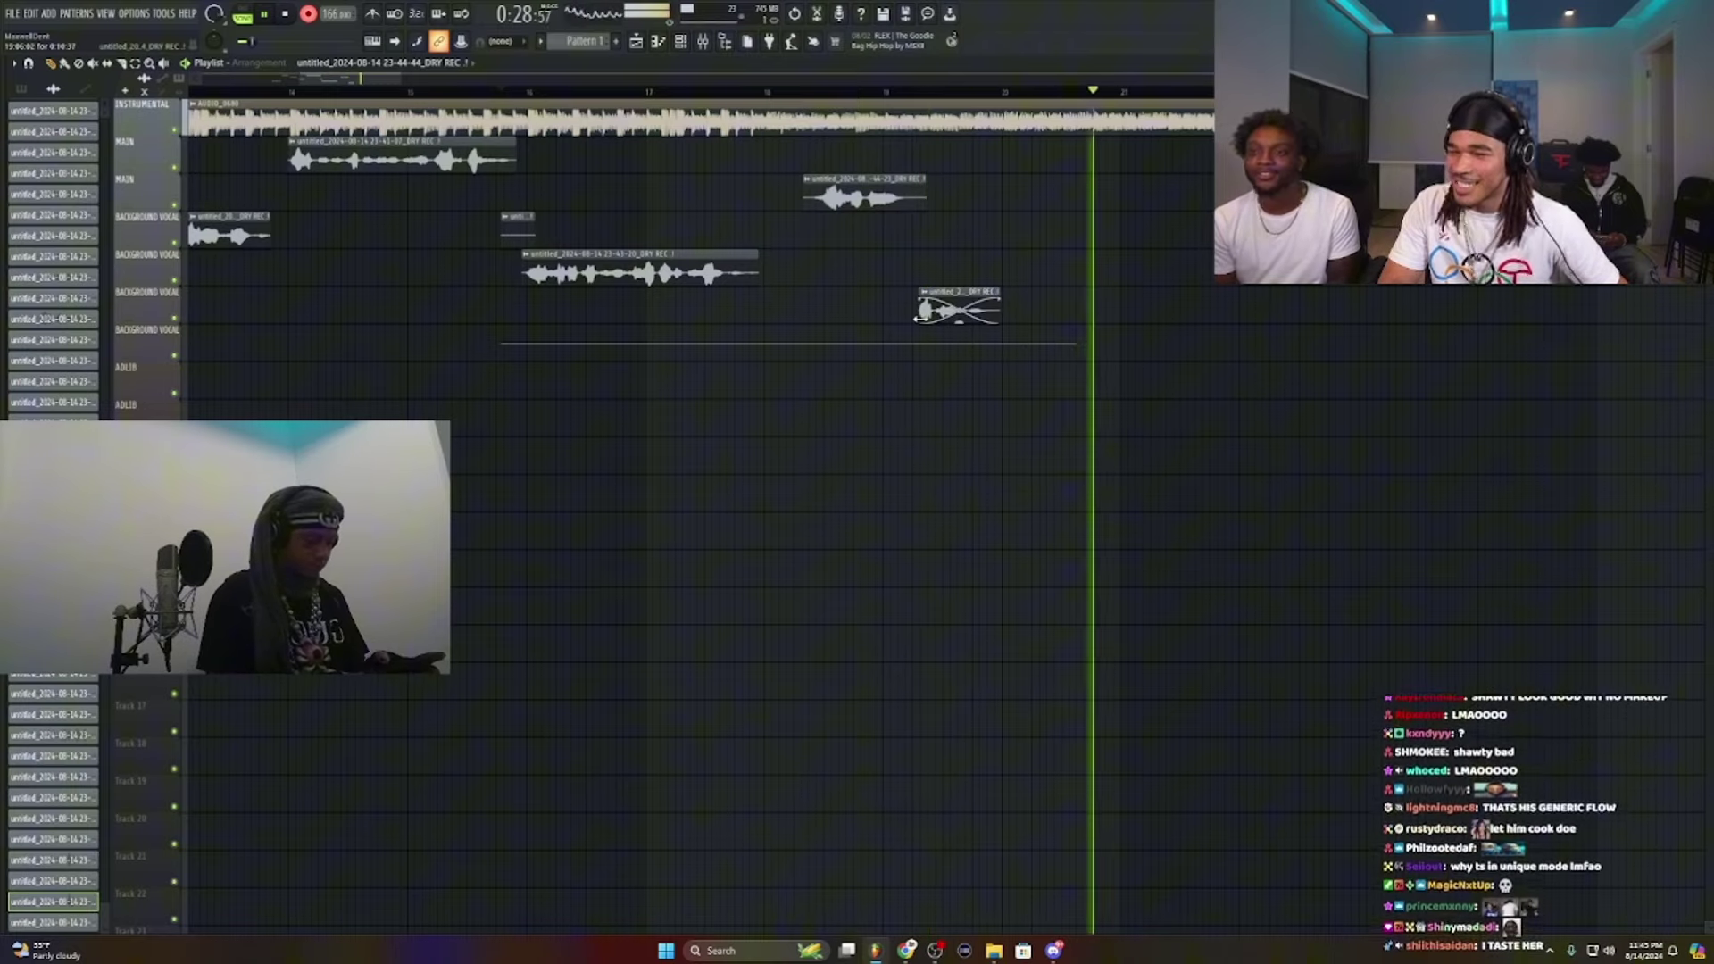
key("ctrl+z")
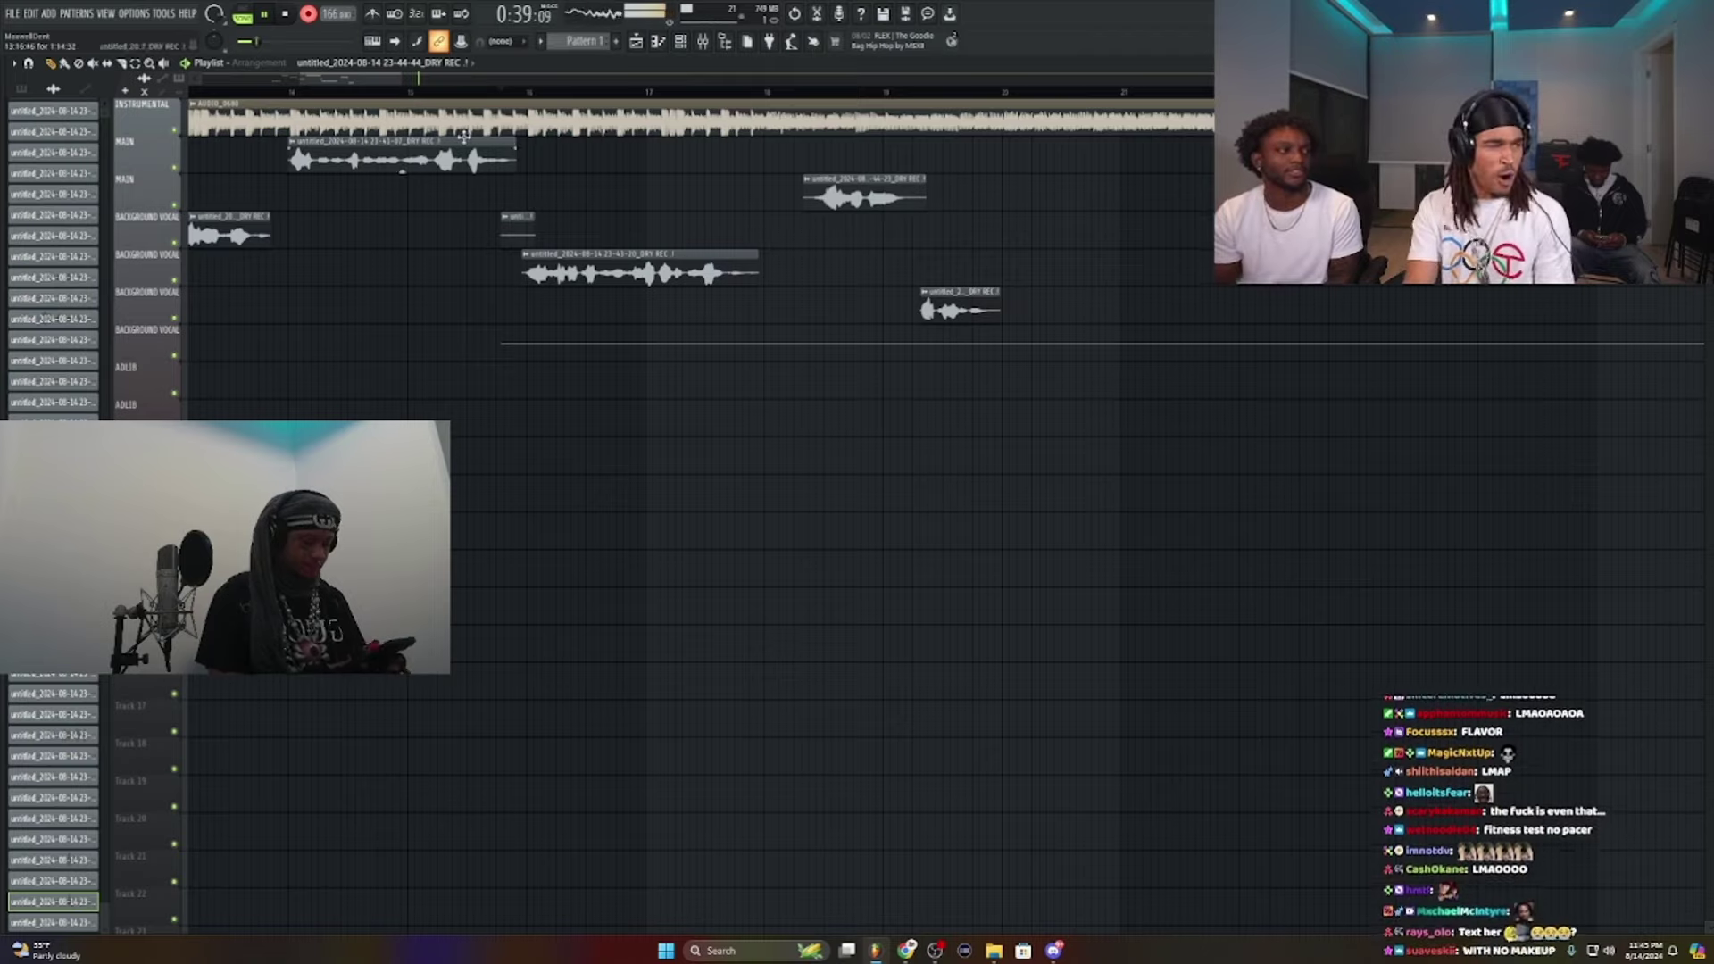
Step: Record another take from within bar 15 and delete the resulting clip on the first Background Vocal track
left_click_drag(398, 76, 513, 77)
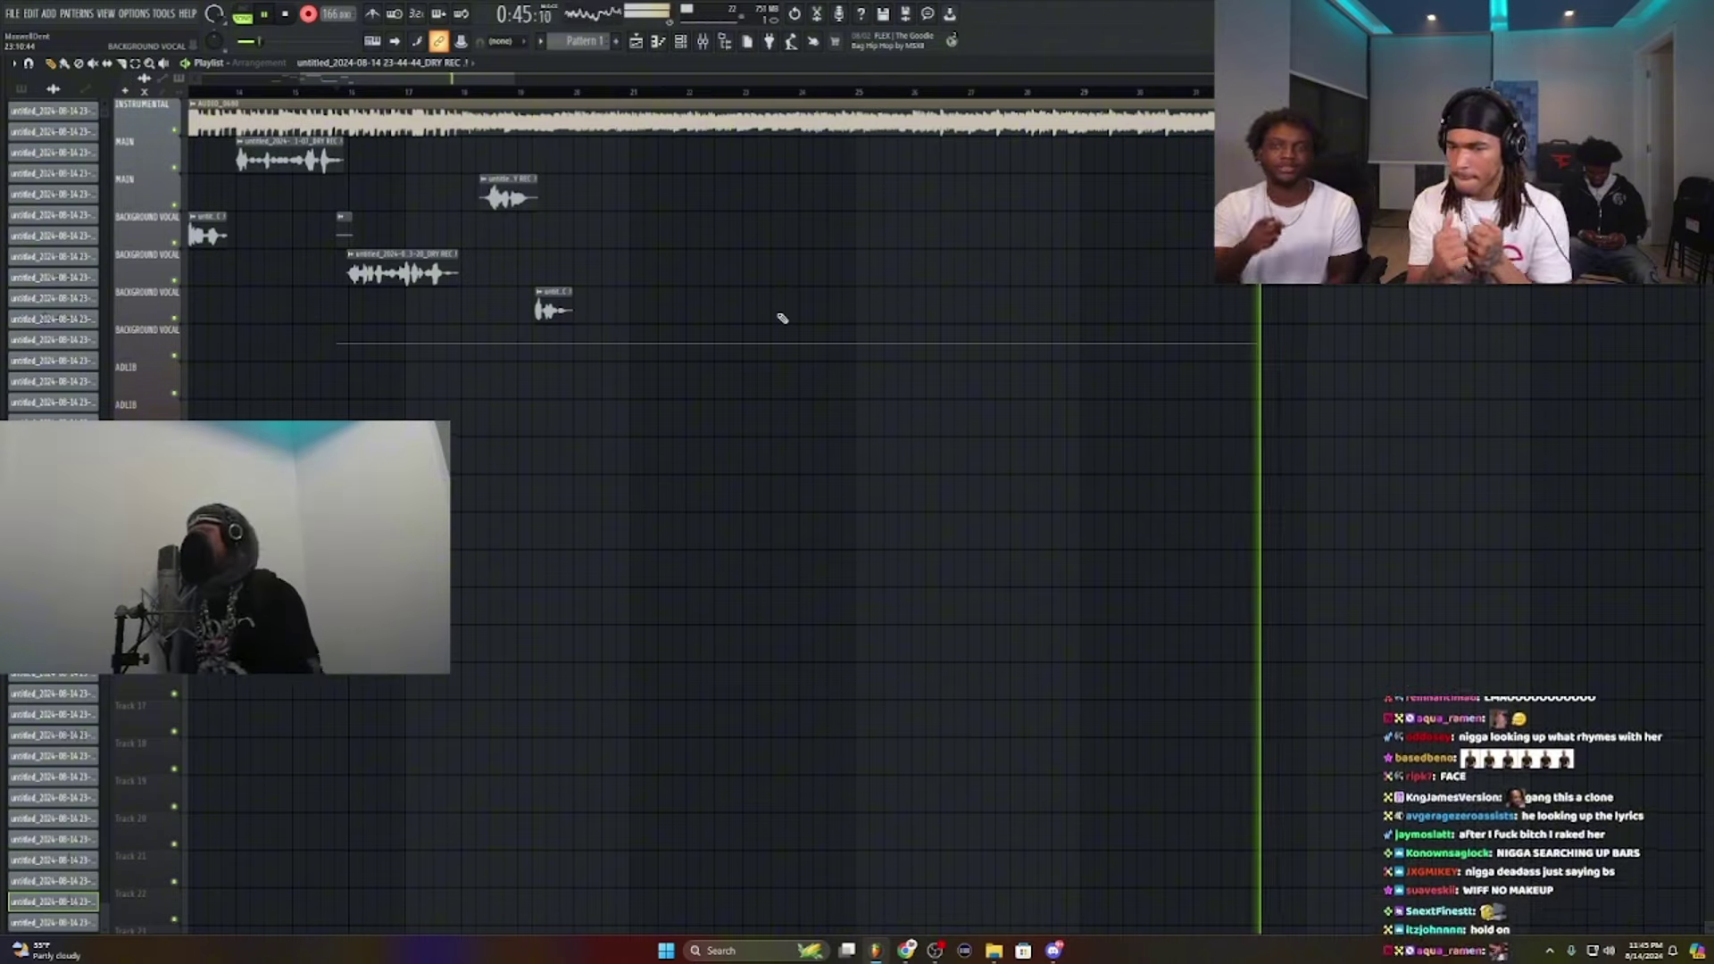
key("space")
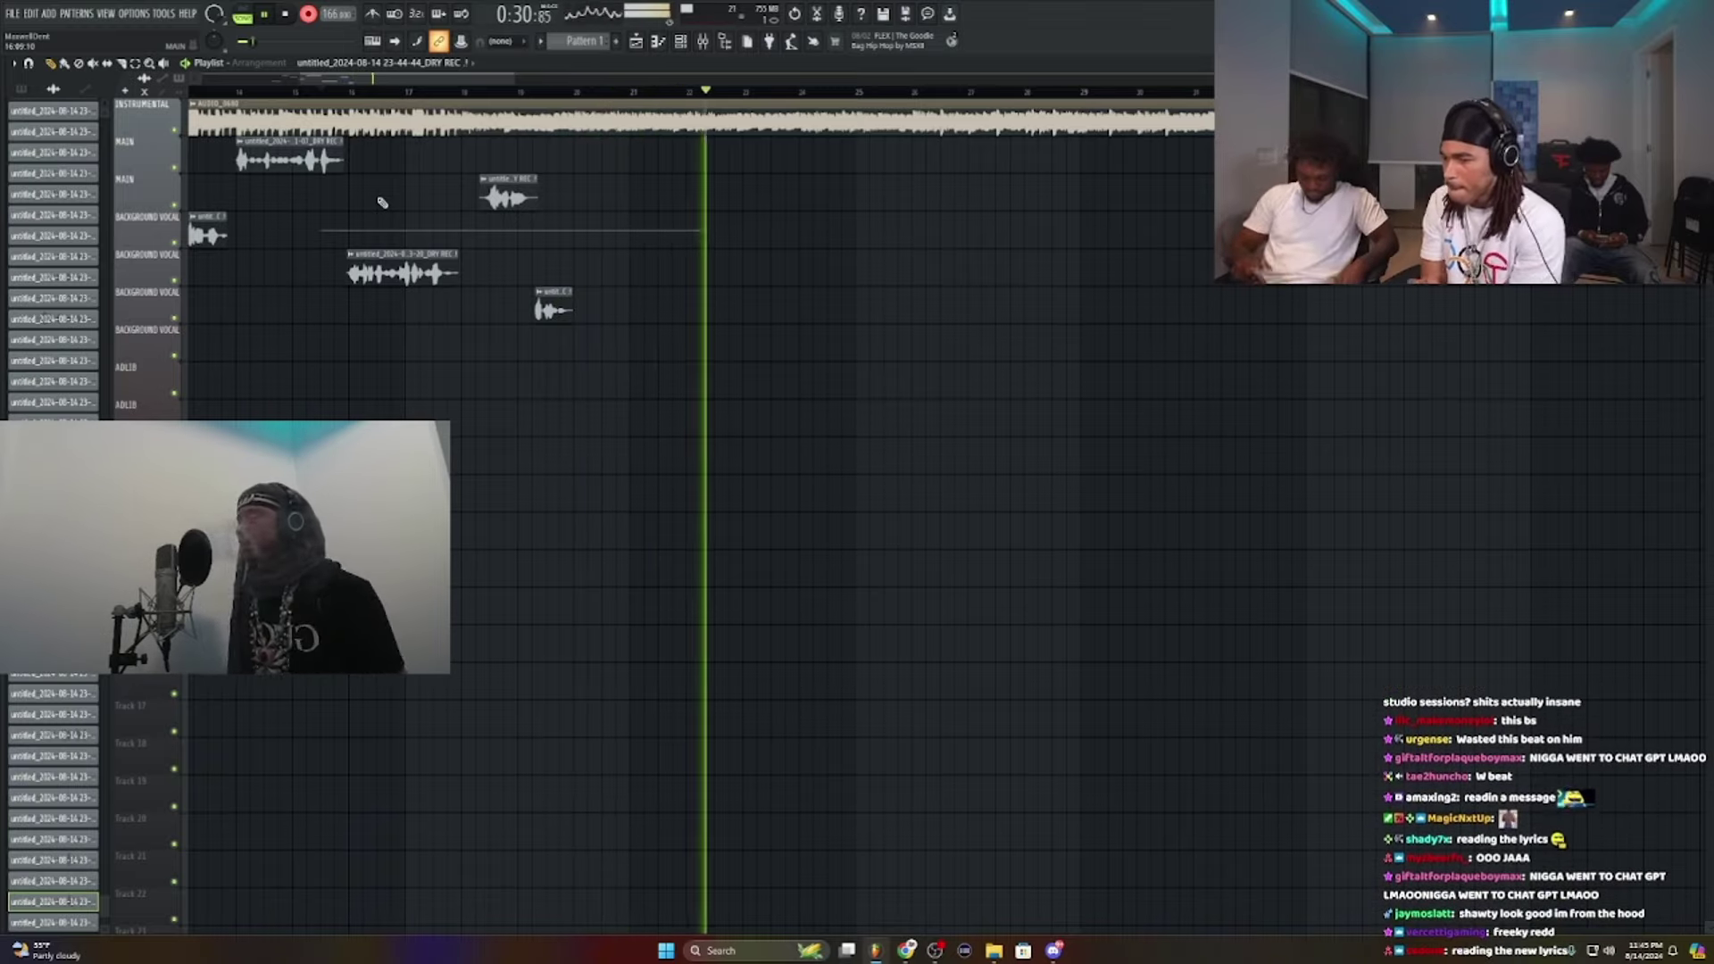
key("space")
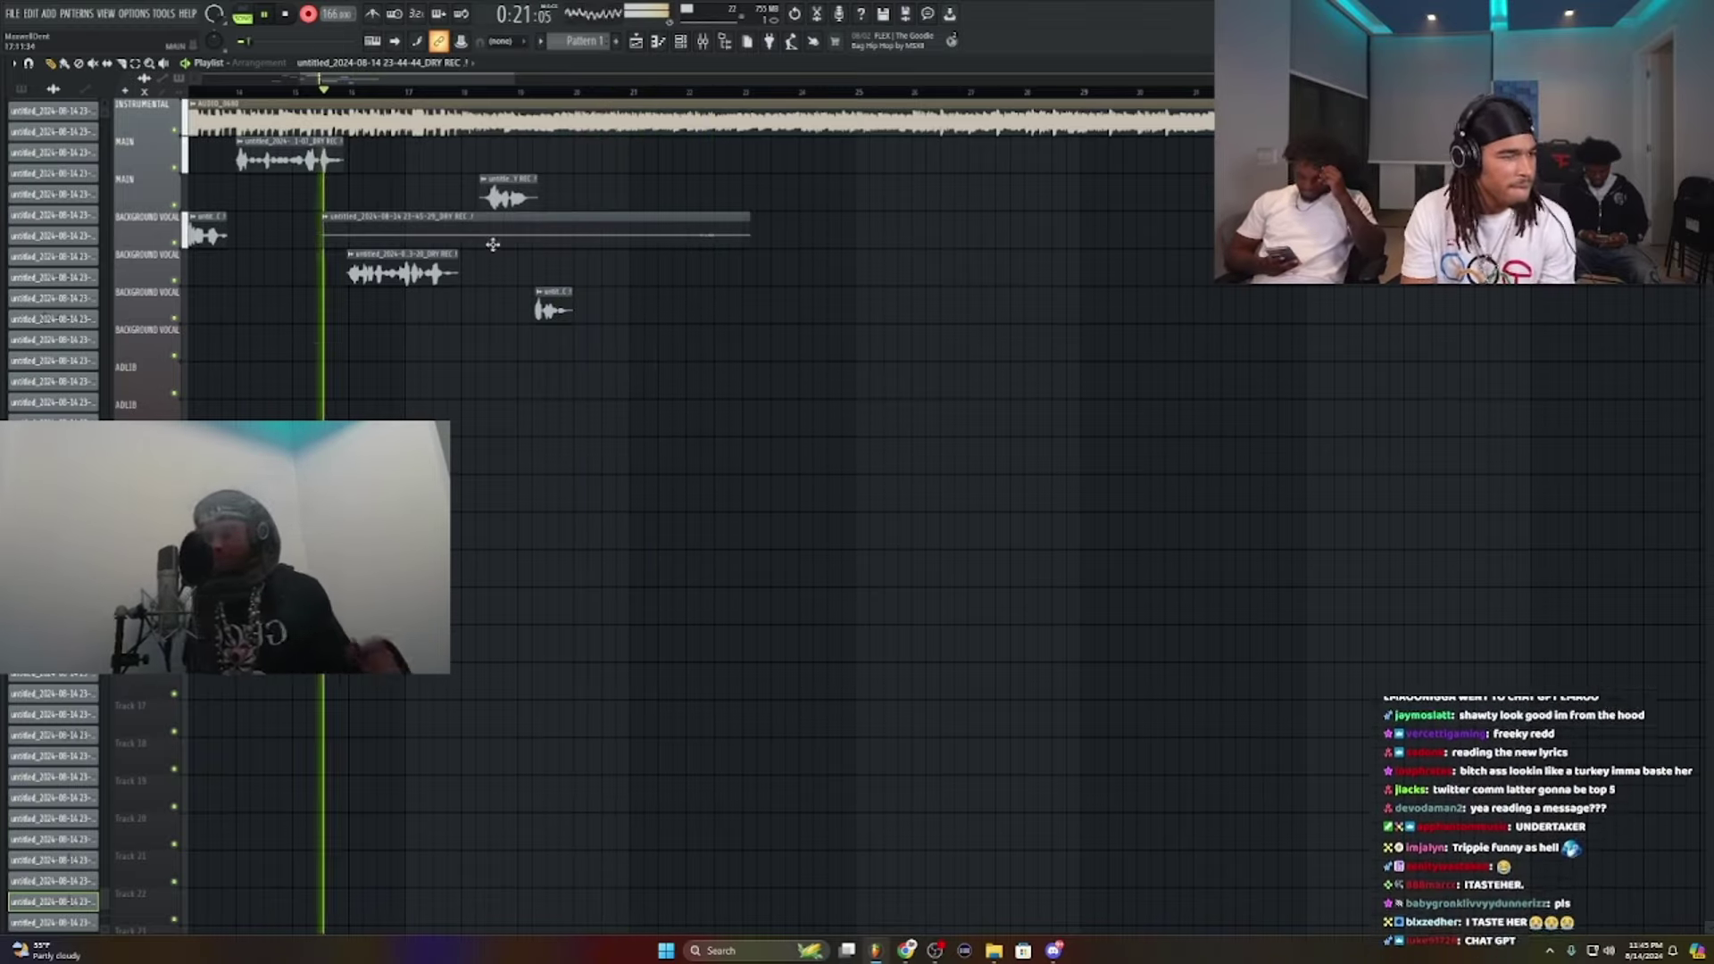
right_click(682, 229)
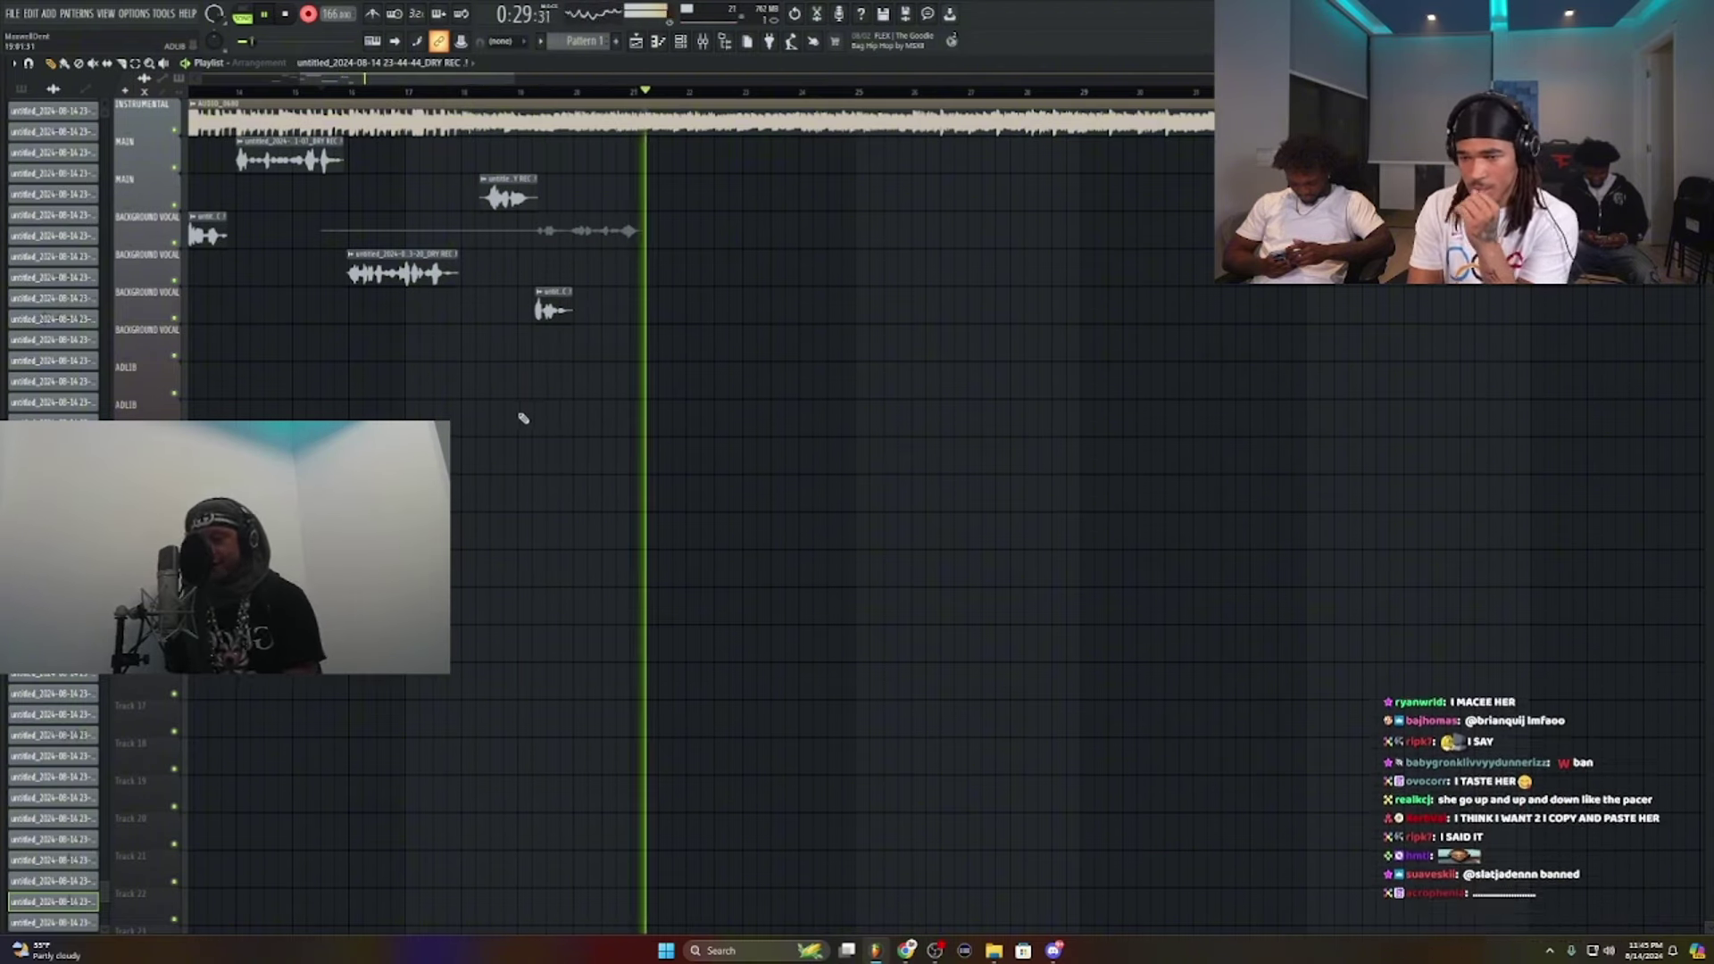
Step: Record a take onto the first Background Vocal track, normalize it and trim it from just before bar 20 to just before bar 22
key("space")
key("space")
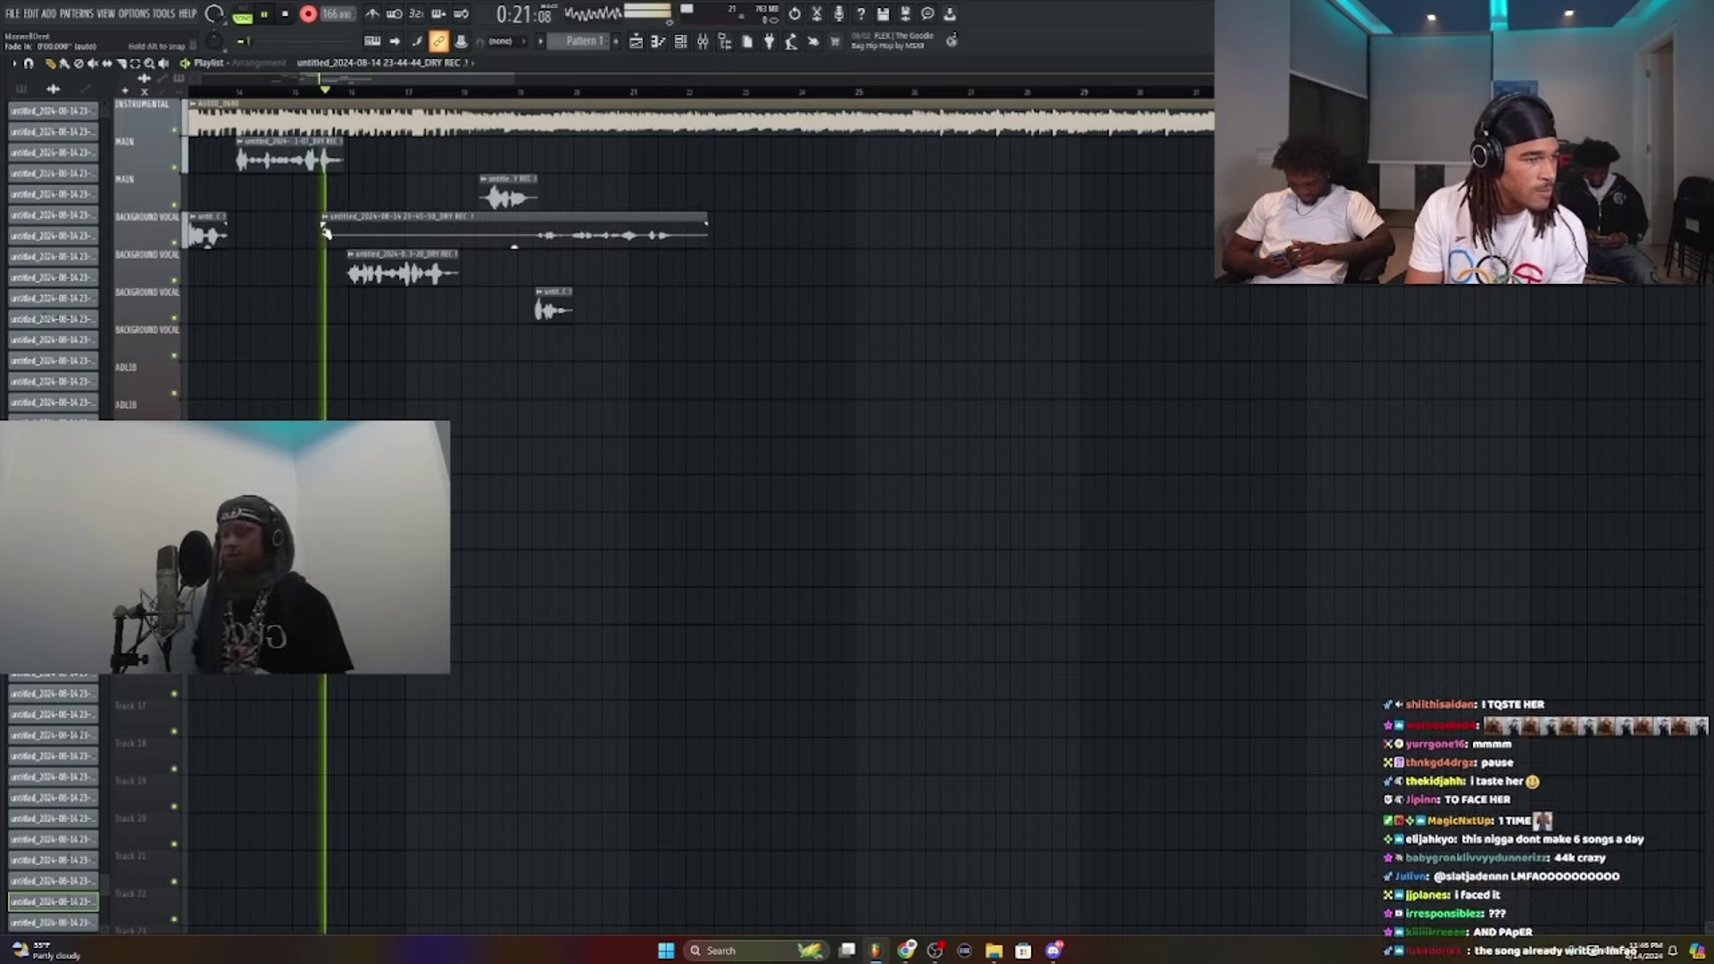
double_click(332, 233)
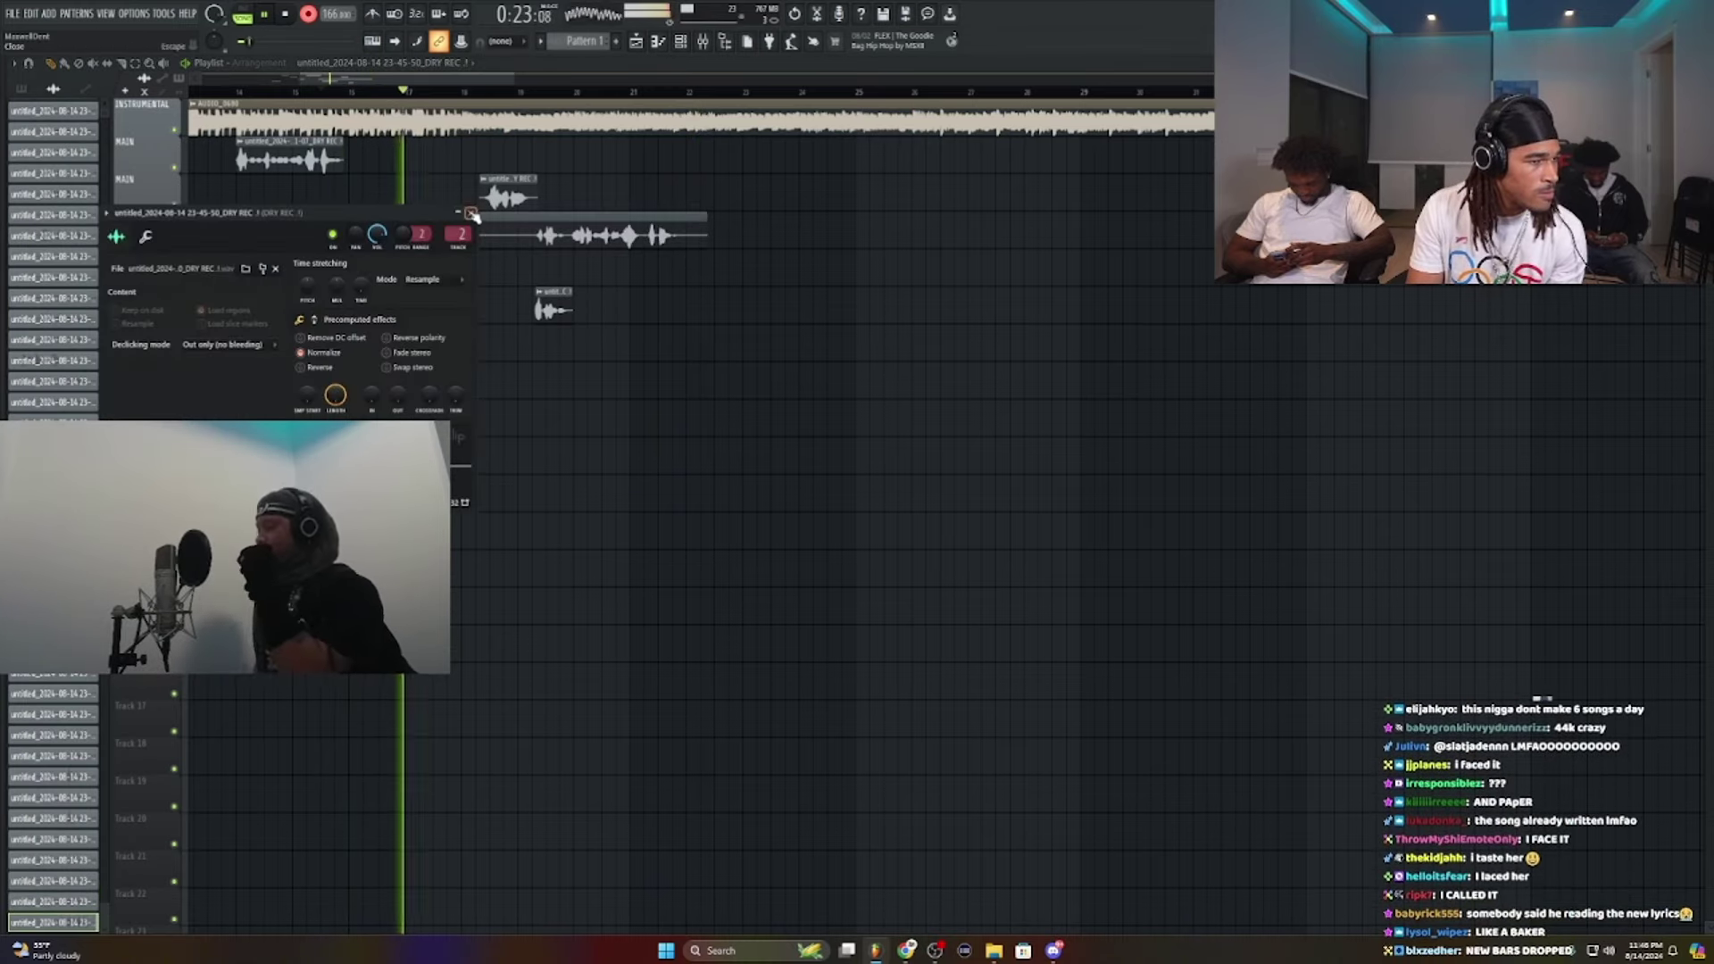
left_click(471, 214)
left_click_drag(325, 240, 571, 235)
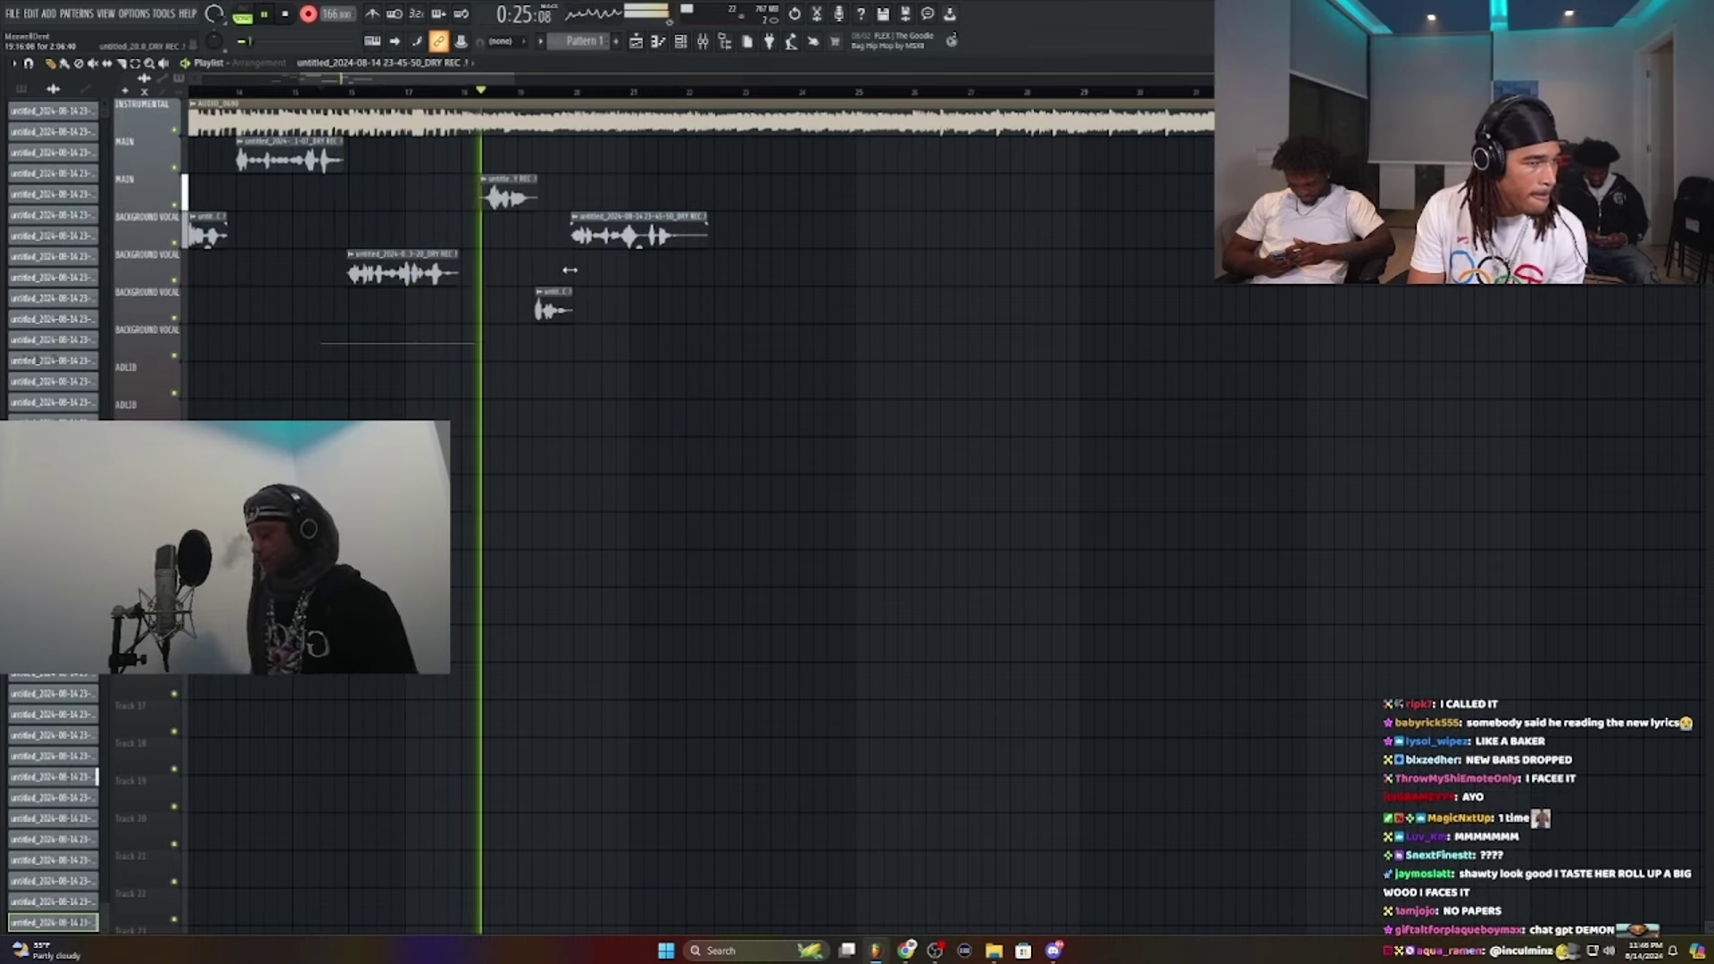
left_click_drag(711, 215, 680, 216)
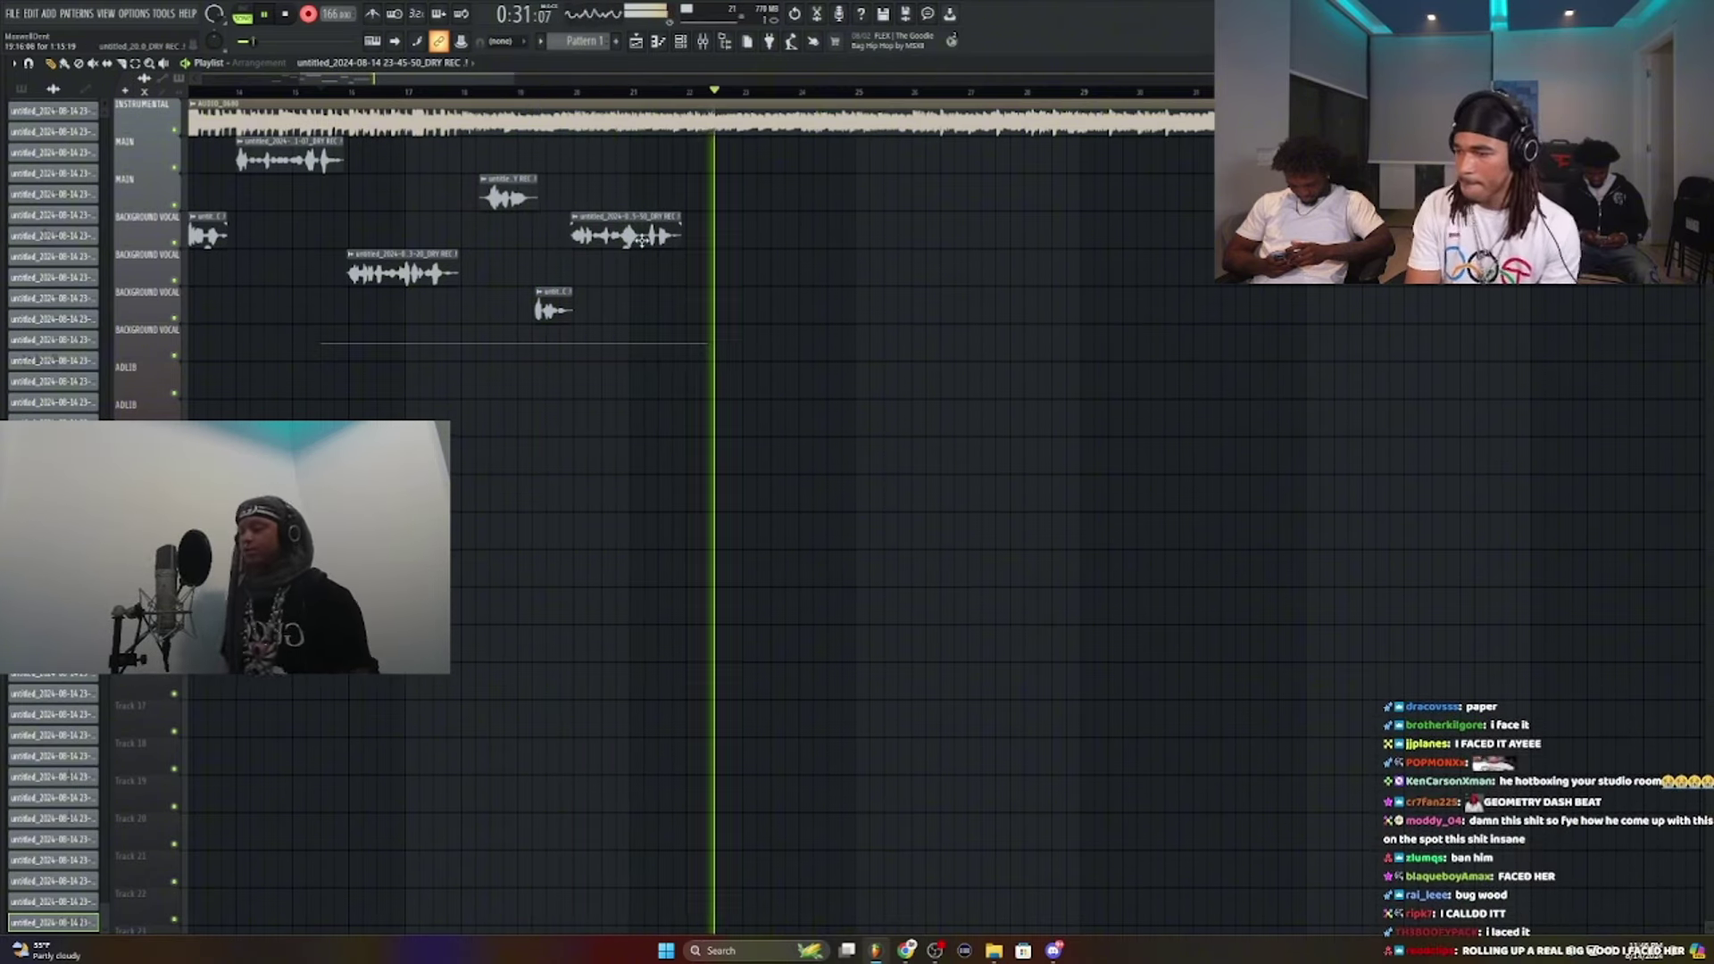
Step: Delete the new take on the fourth Background Vocal track and the bar 20 take on the first Background Vocal track
key("space")
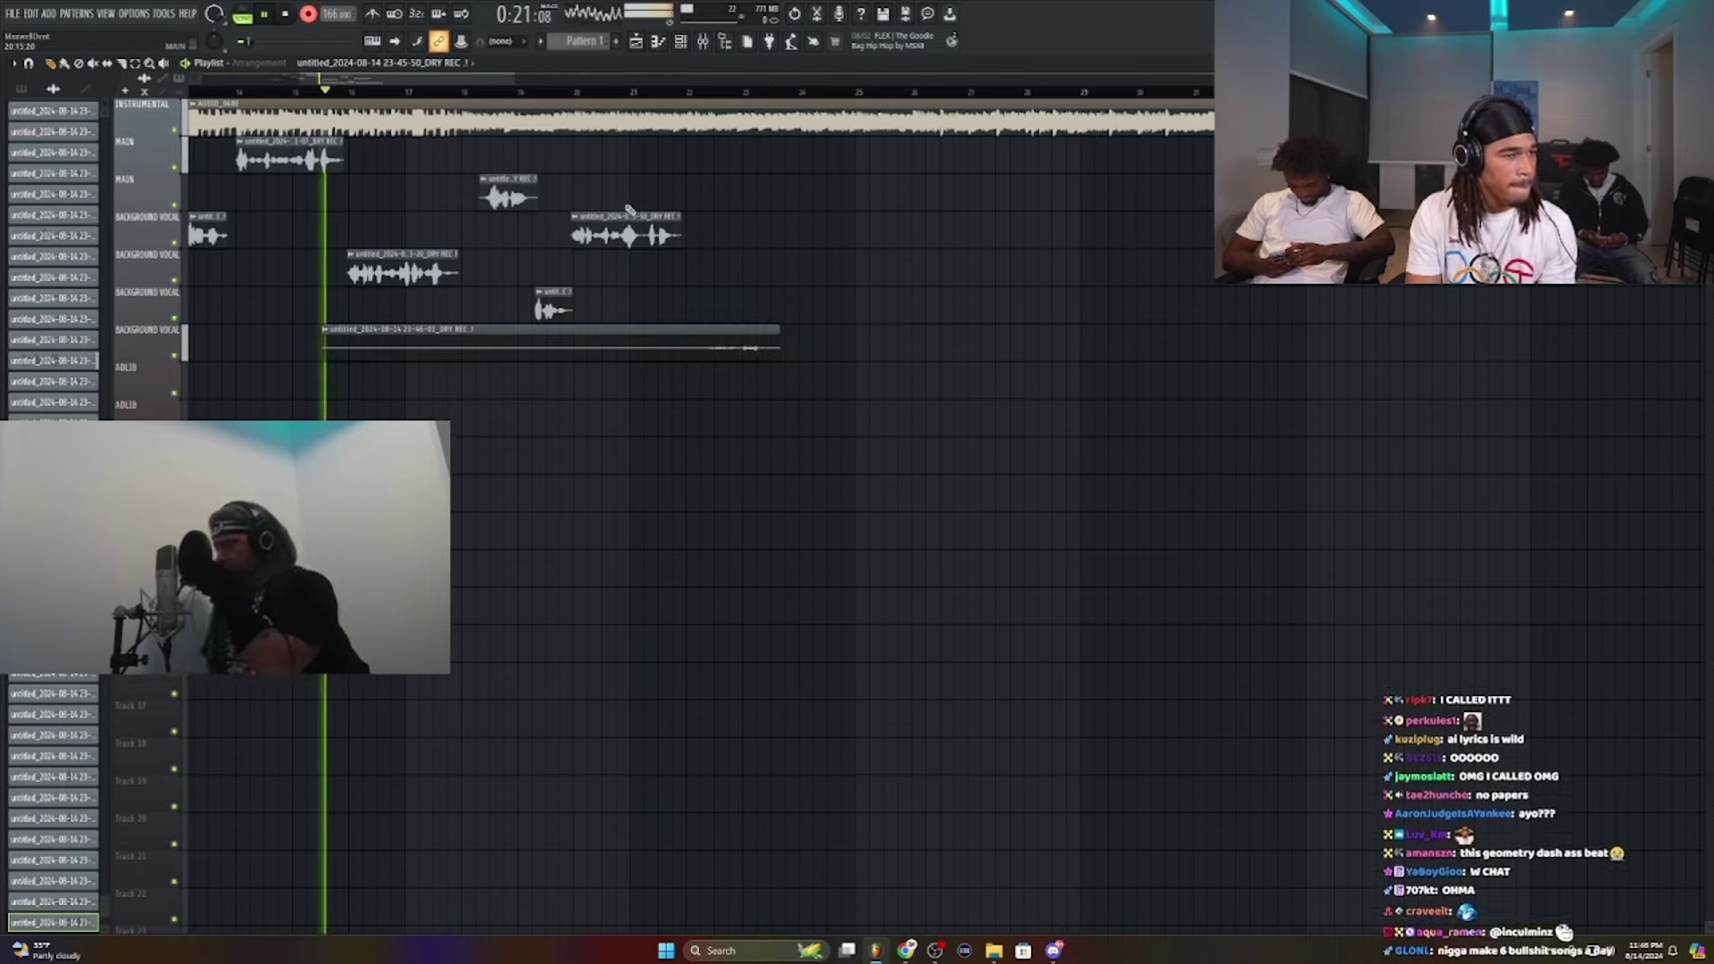
right_click(458, 328)
right_click(366, 382)
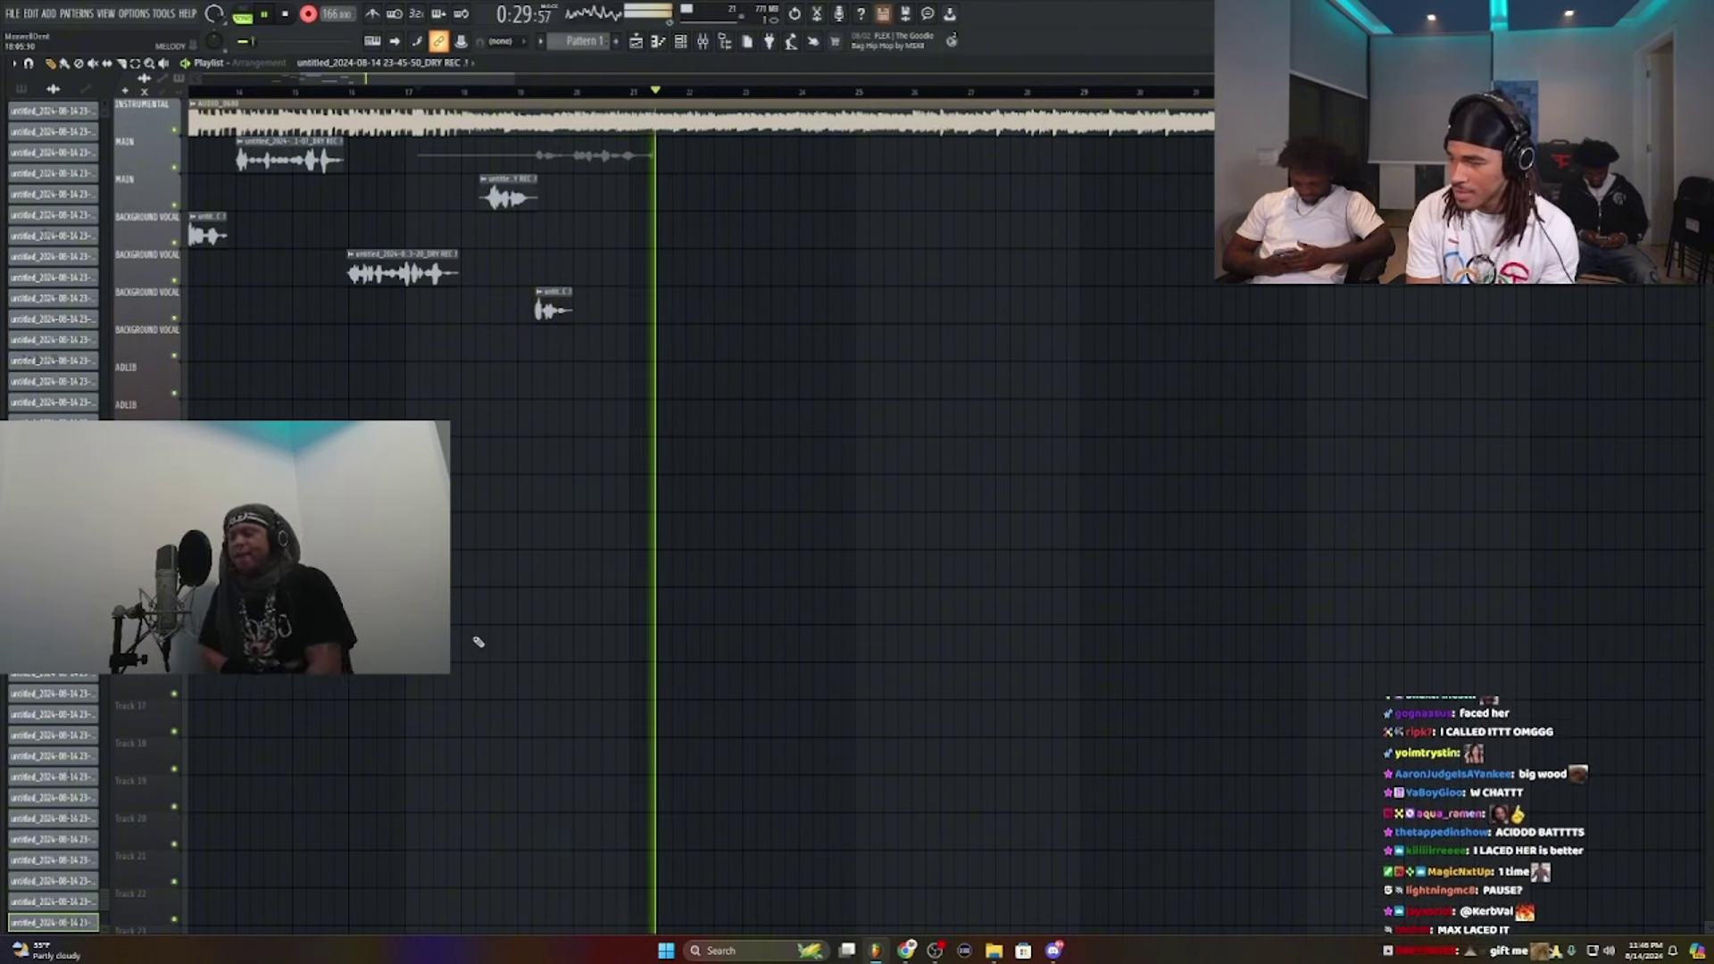
Step: Normalize the new take on the first Main track, trim it from just before bar 20 to just before bar 22, and start another recording
key("space")
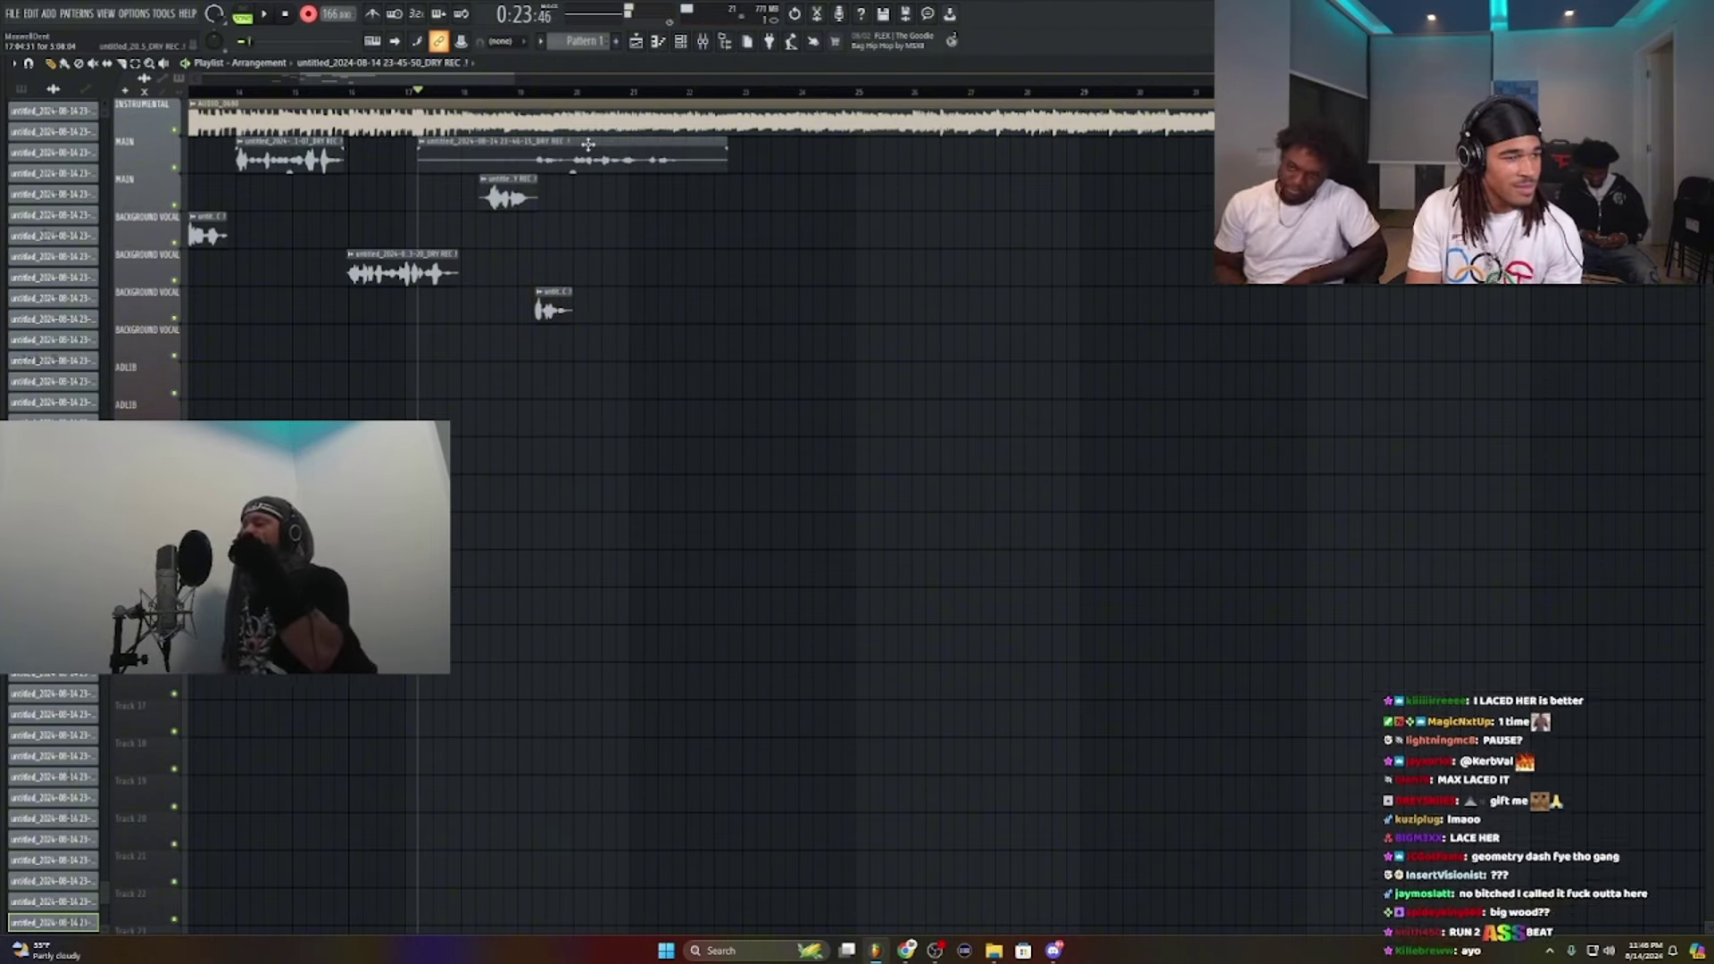
double_click(585, 145)
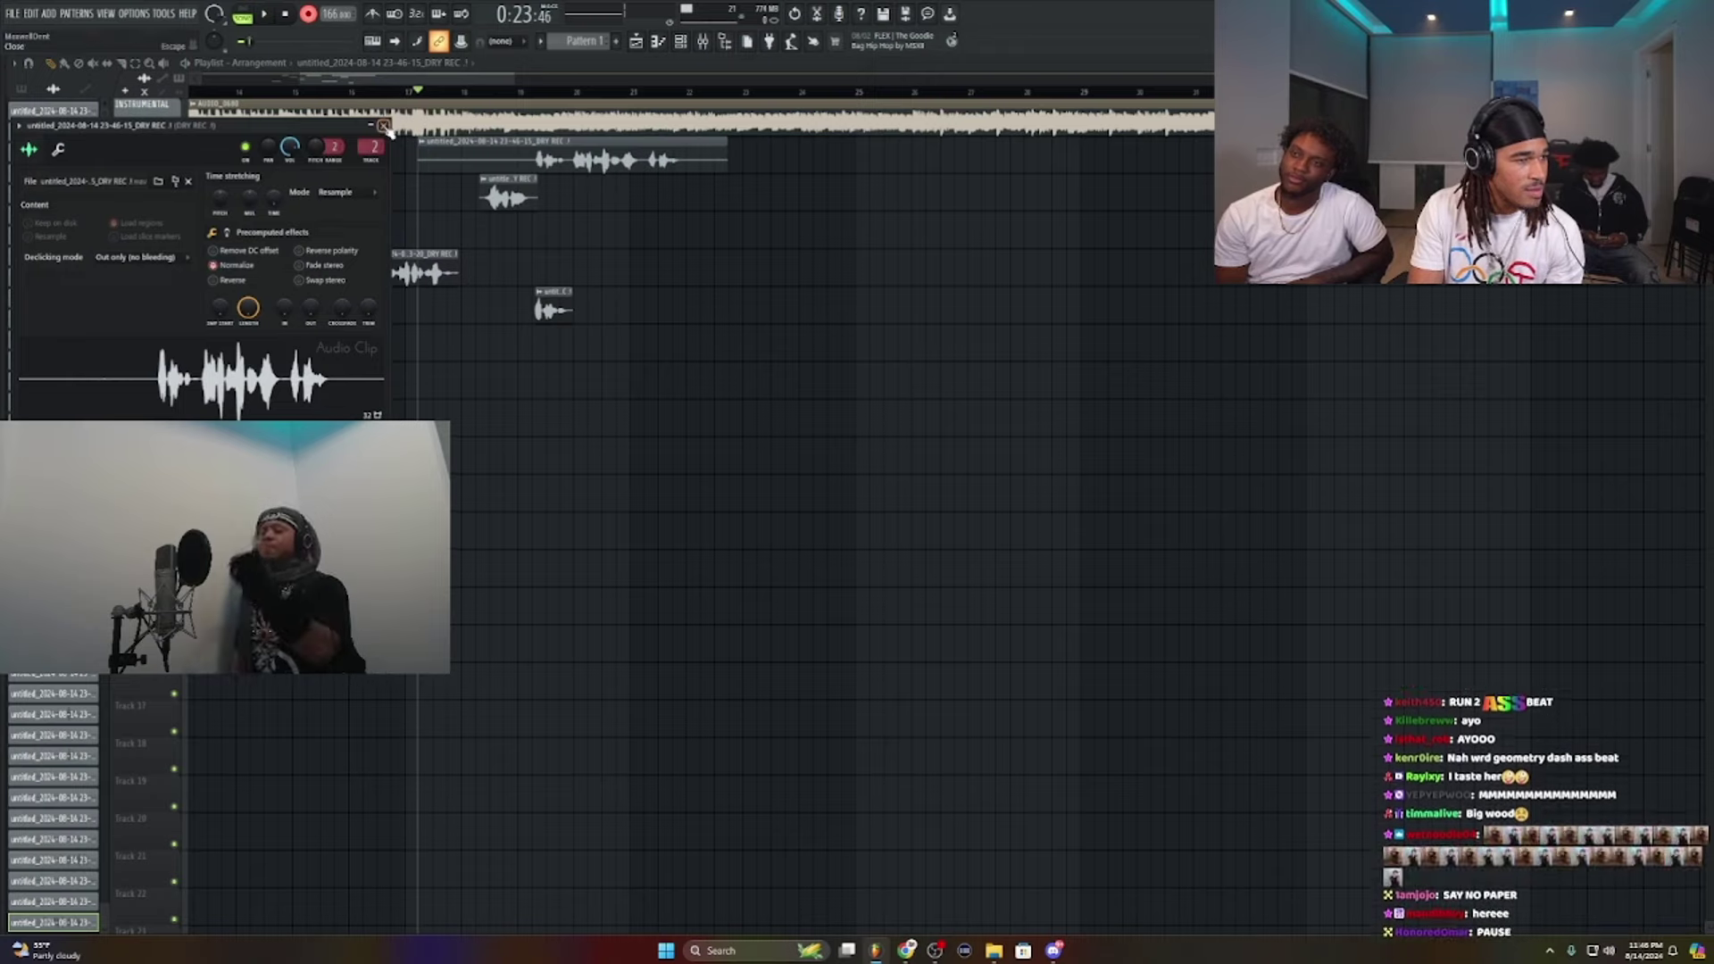
left_click(384, 125)
key("space")
left_click_drag(420, 168, 568, 168)
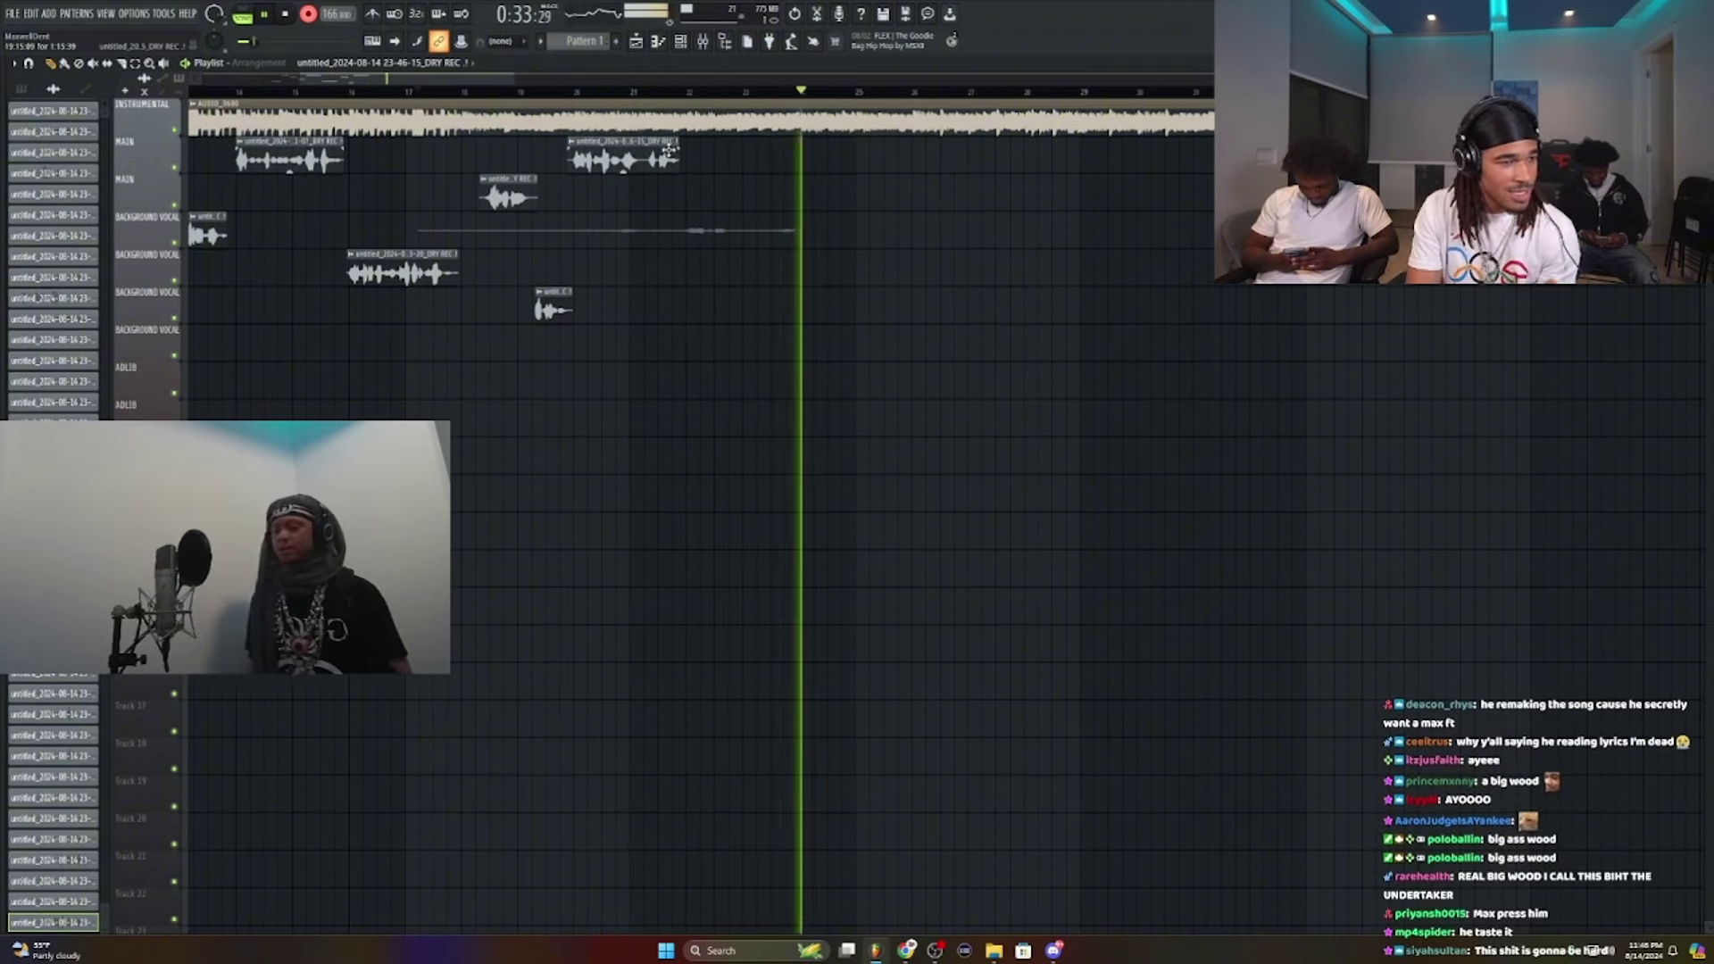
Step: Discard the current take on the first Background Vocal track, plus further takes recorded from bars 18 and 19
key("space")
right_click(622, 234)
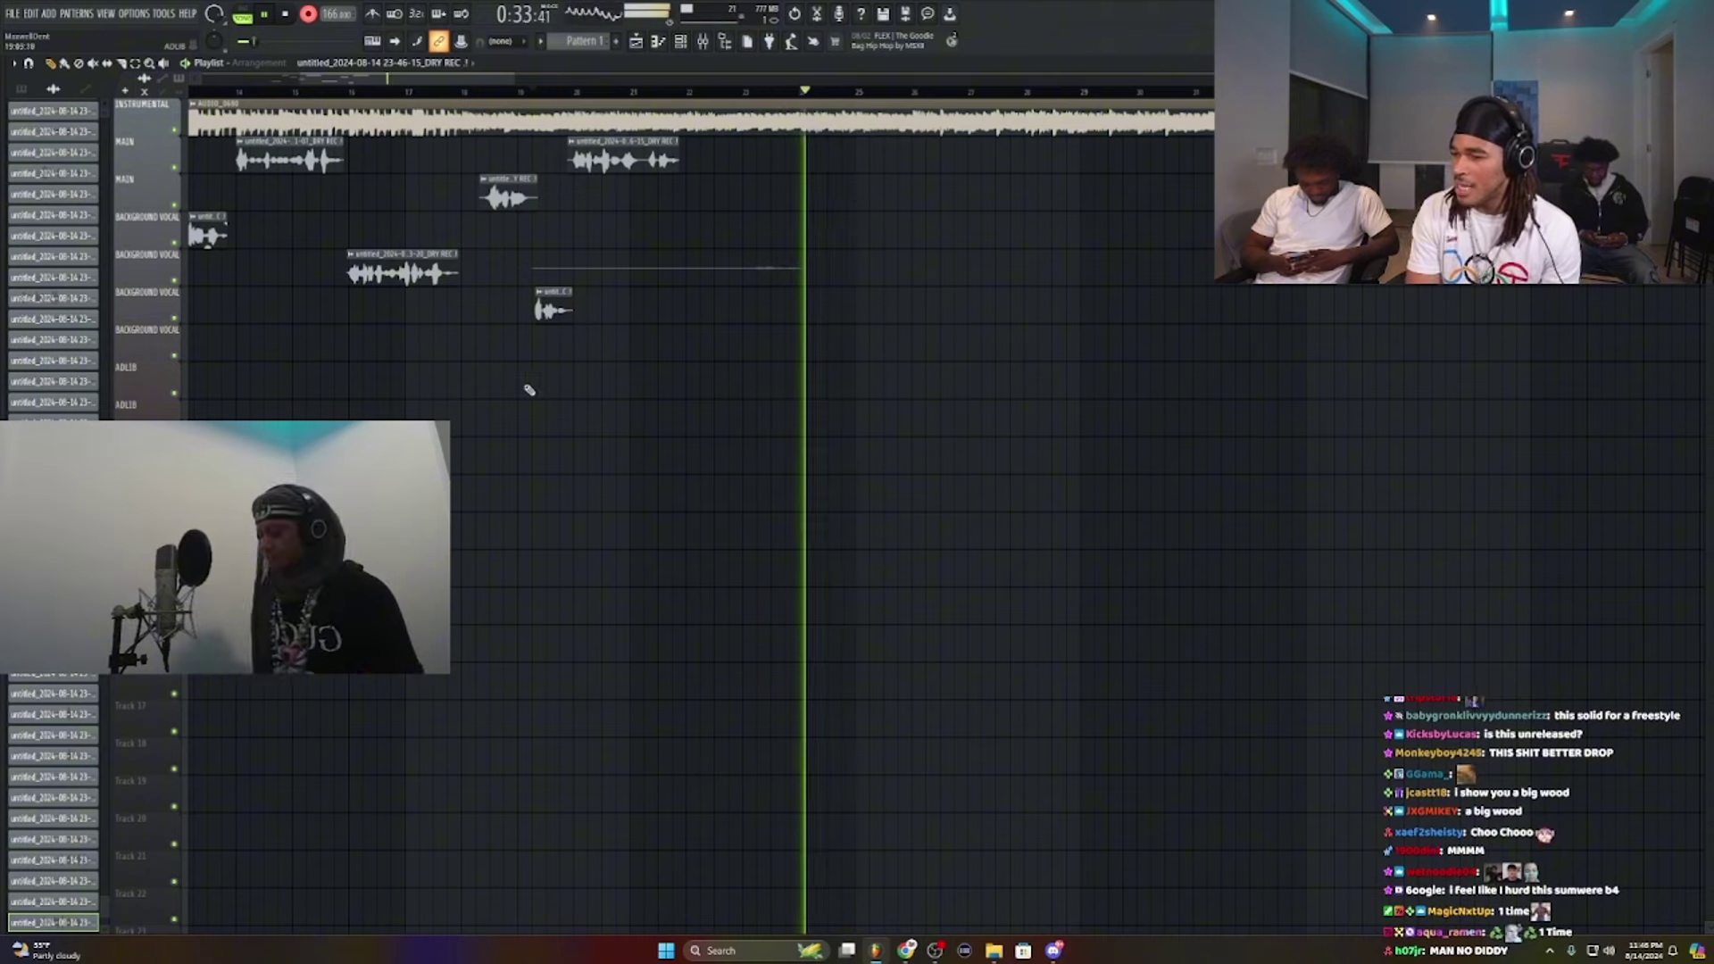
key("space")
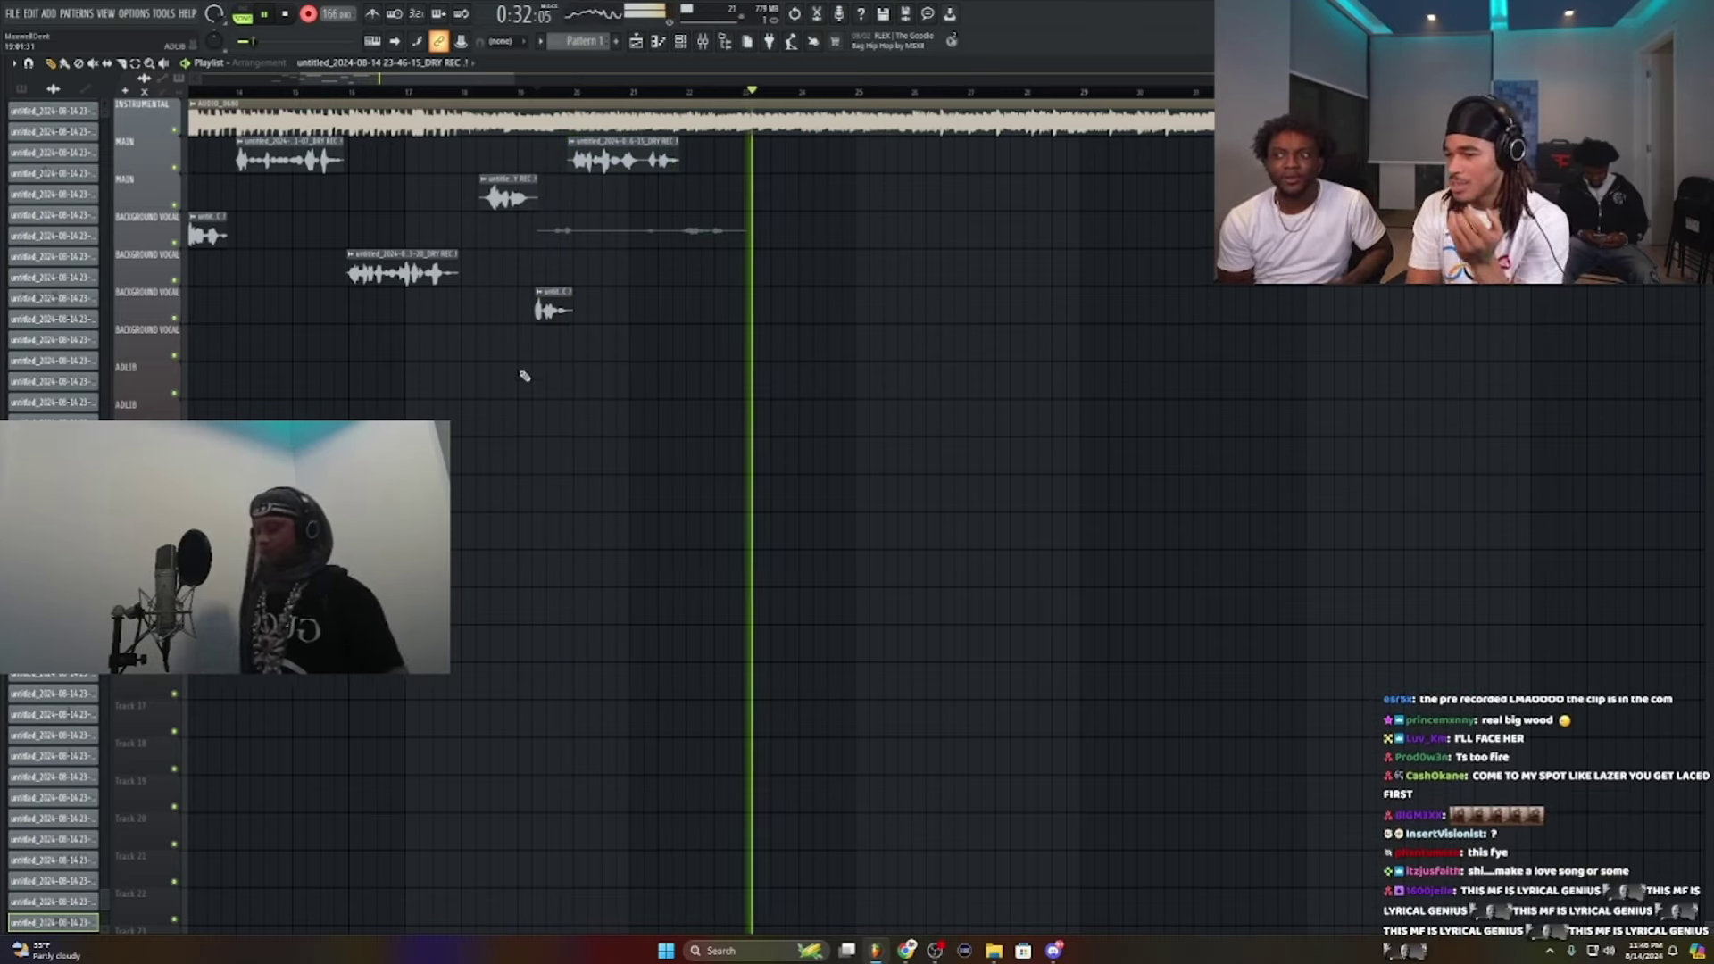
key("space")
key("space")
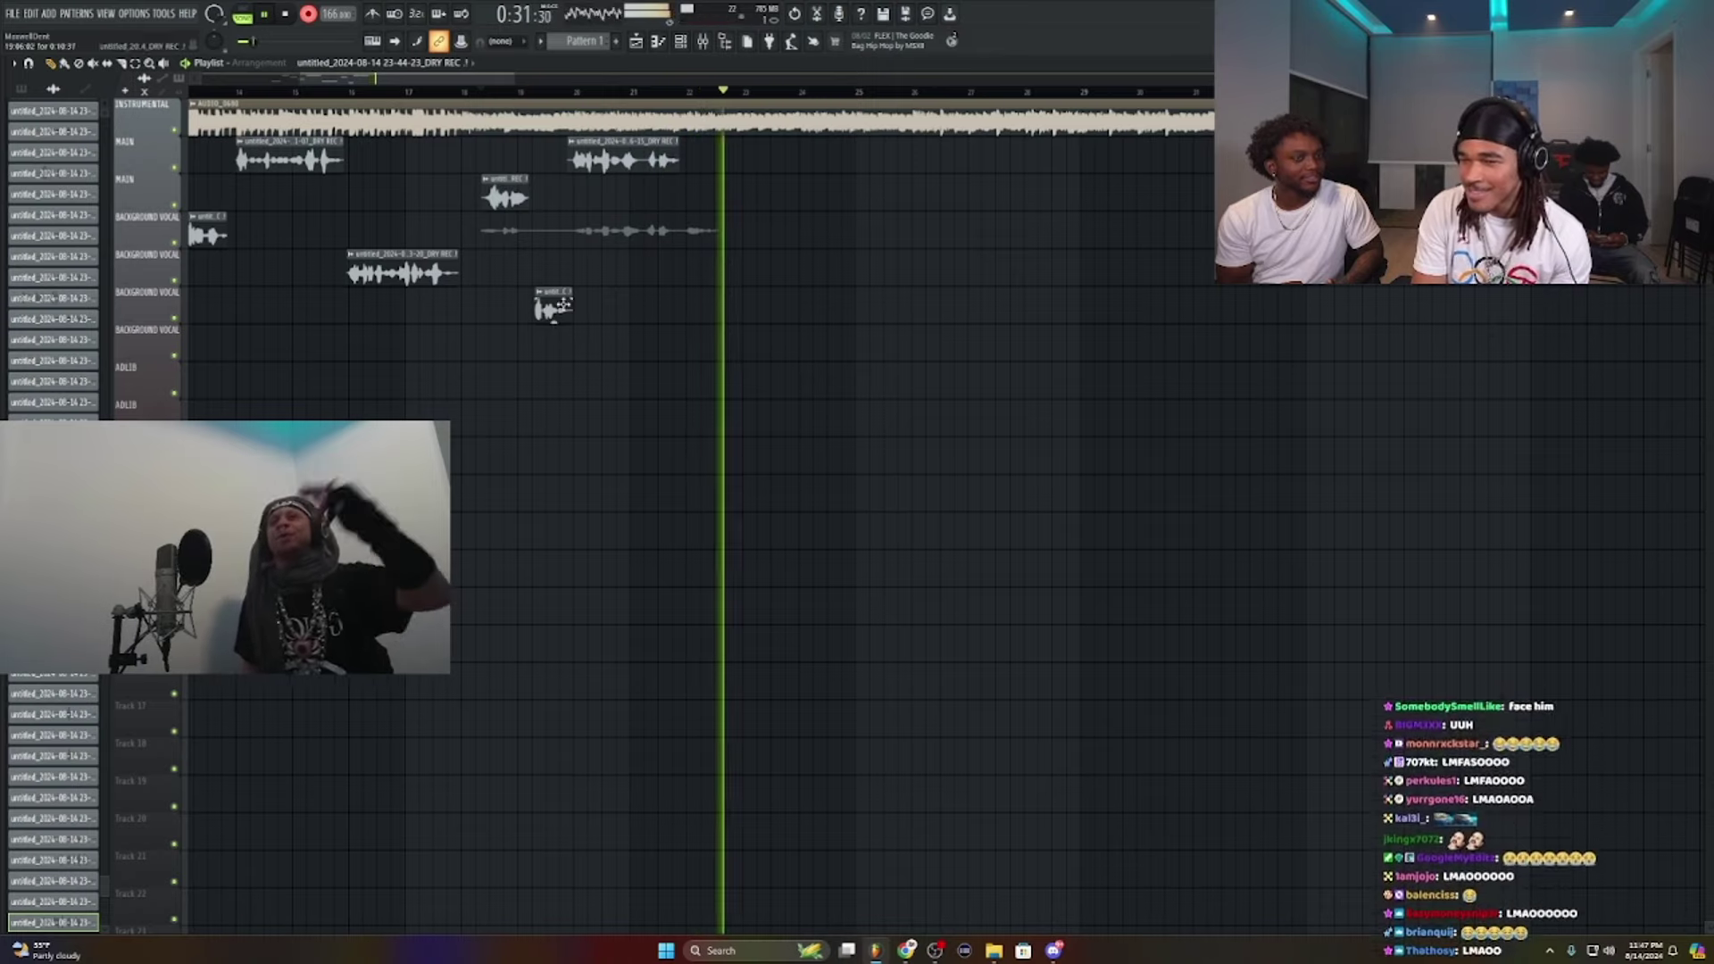
key("space")
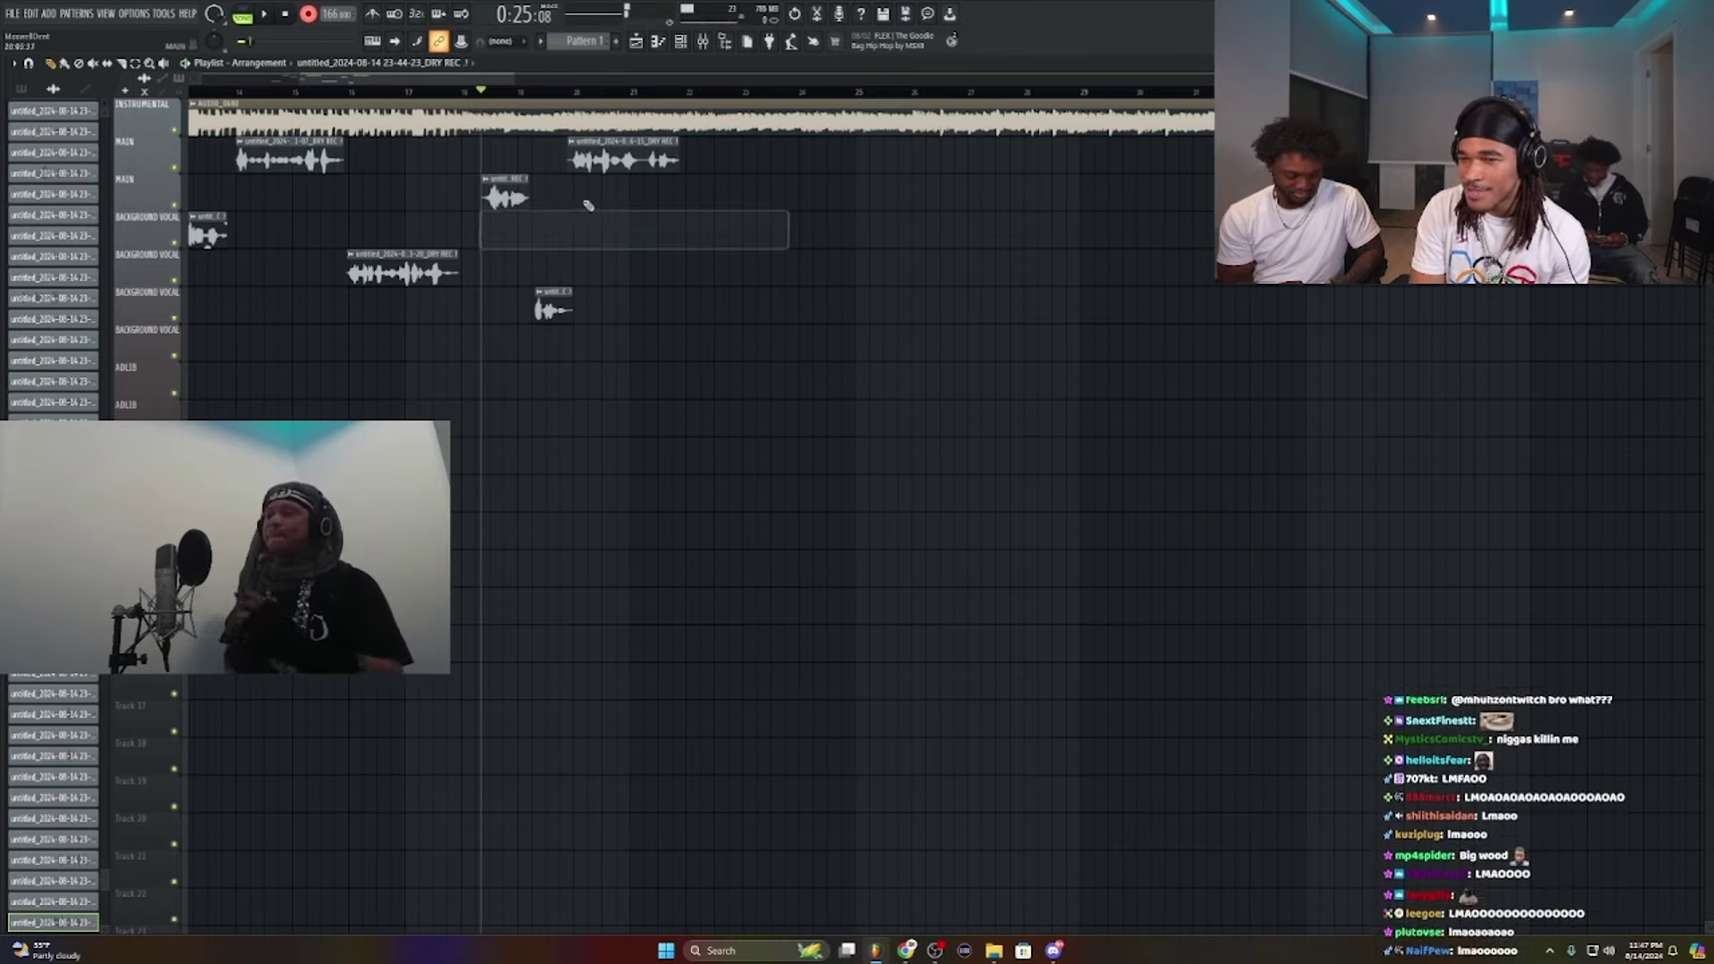
Step: Record takes from just after bar 19, stop, and undo the deletion of the take on the first Background Vocal track
key("space")
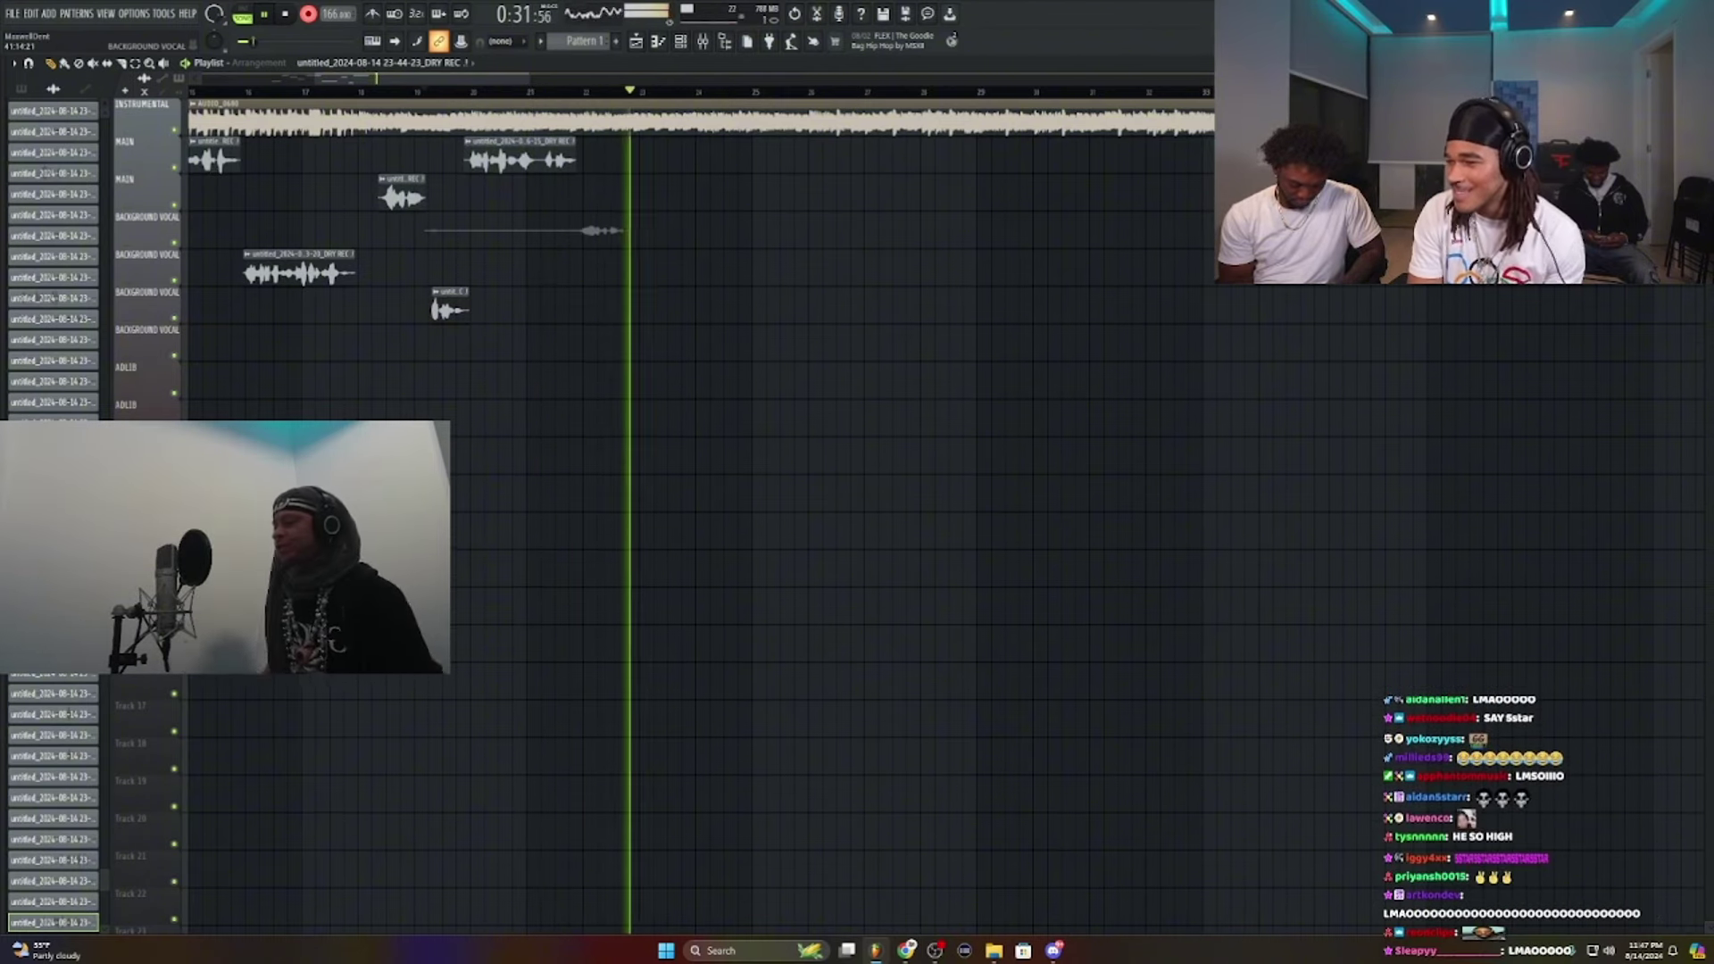
key("space")
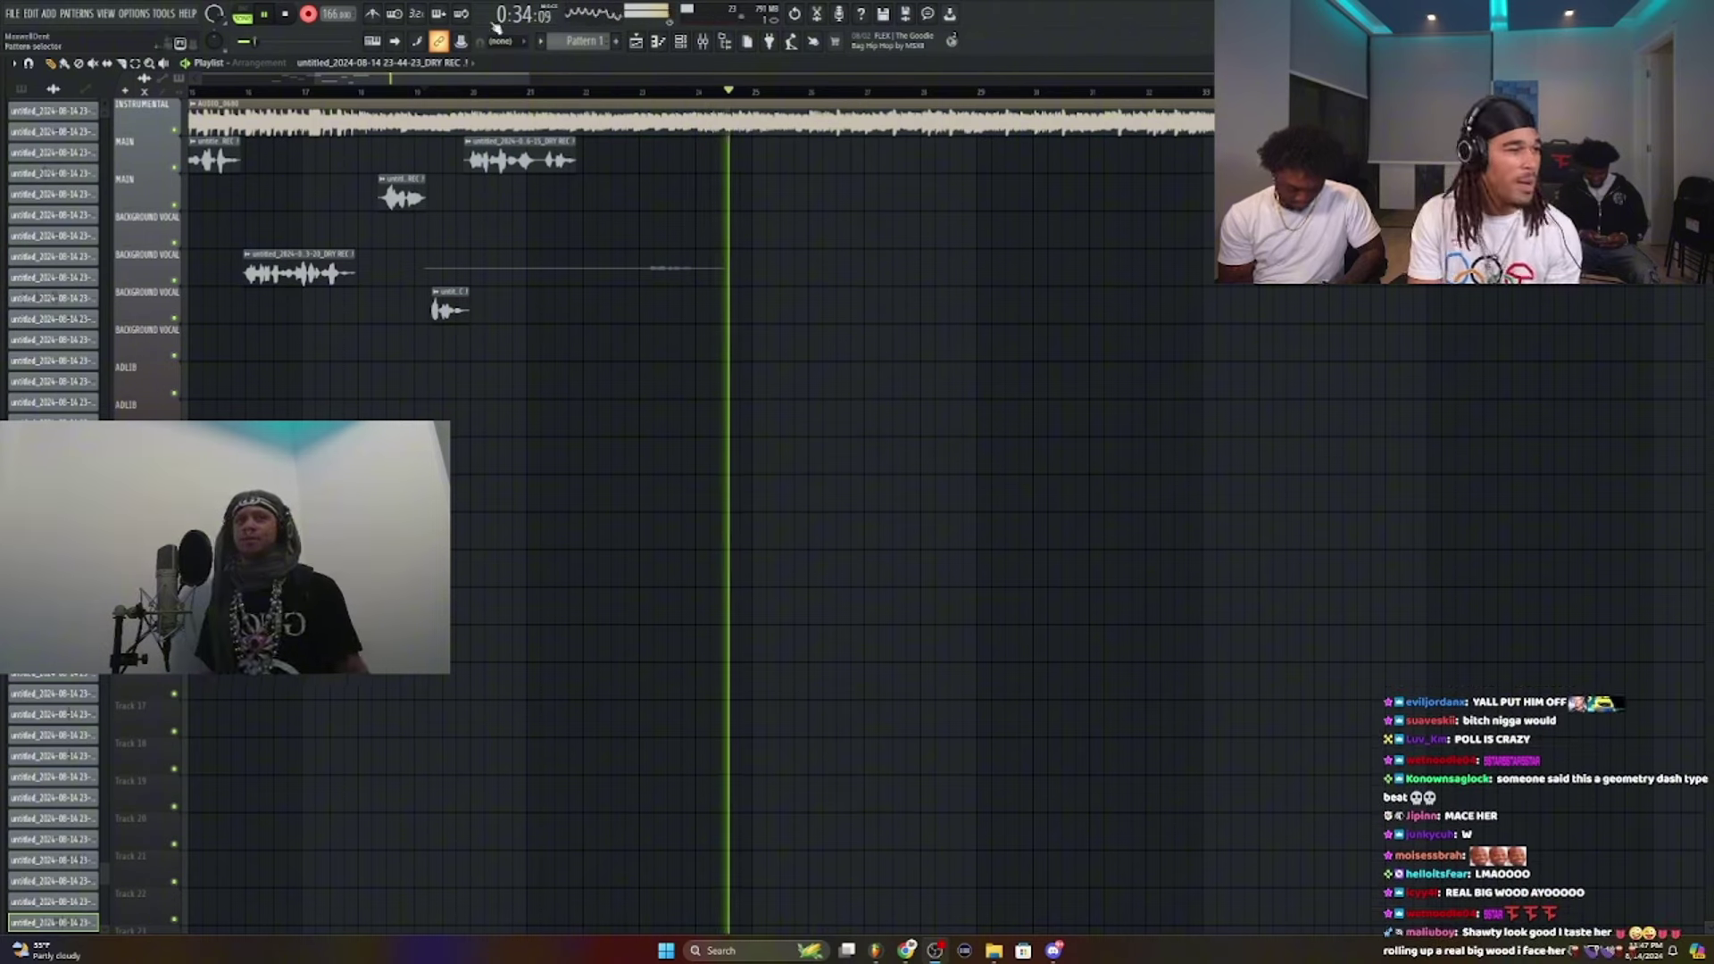
left_click(266, 17)
left_click(47, 14)
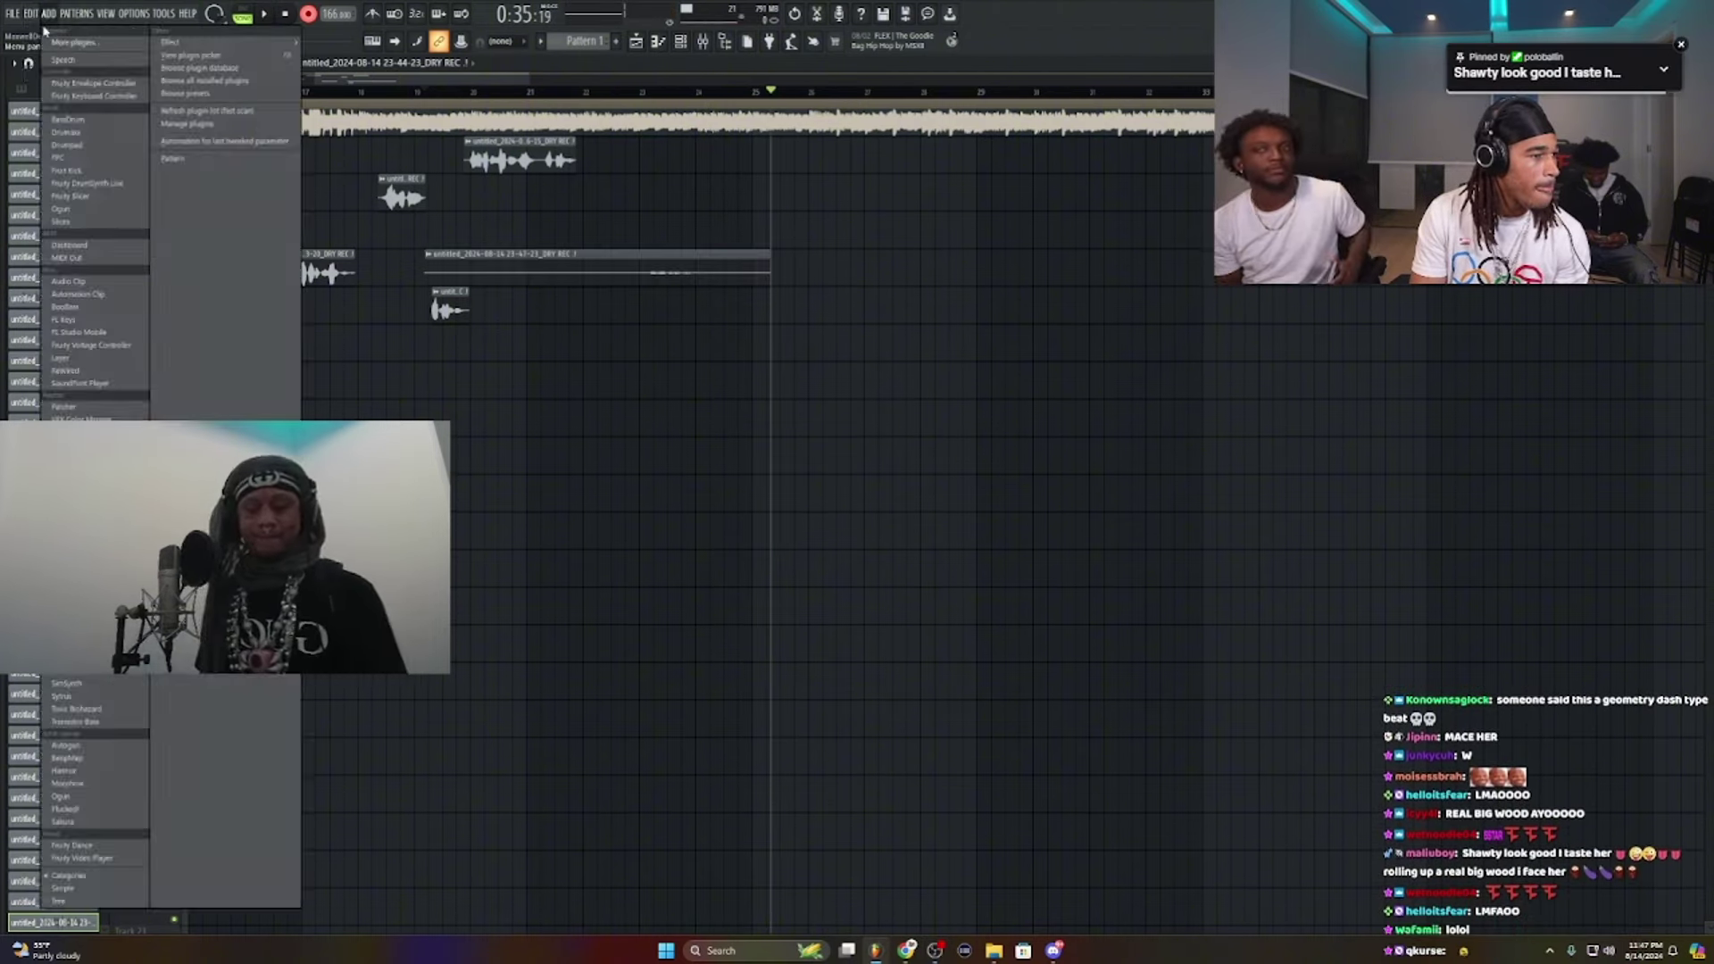
left_click(44, 33)
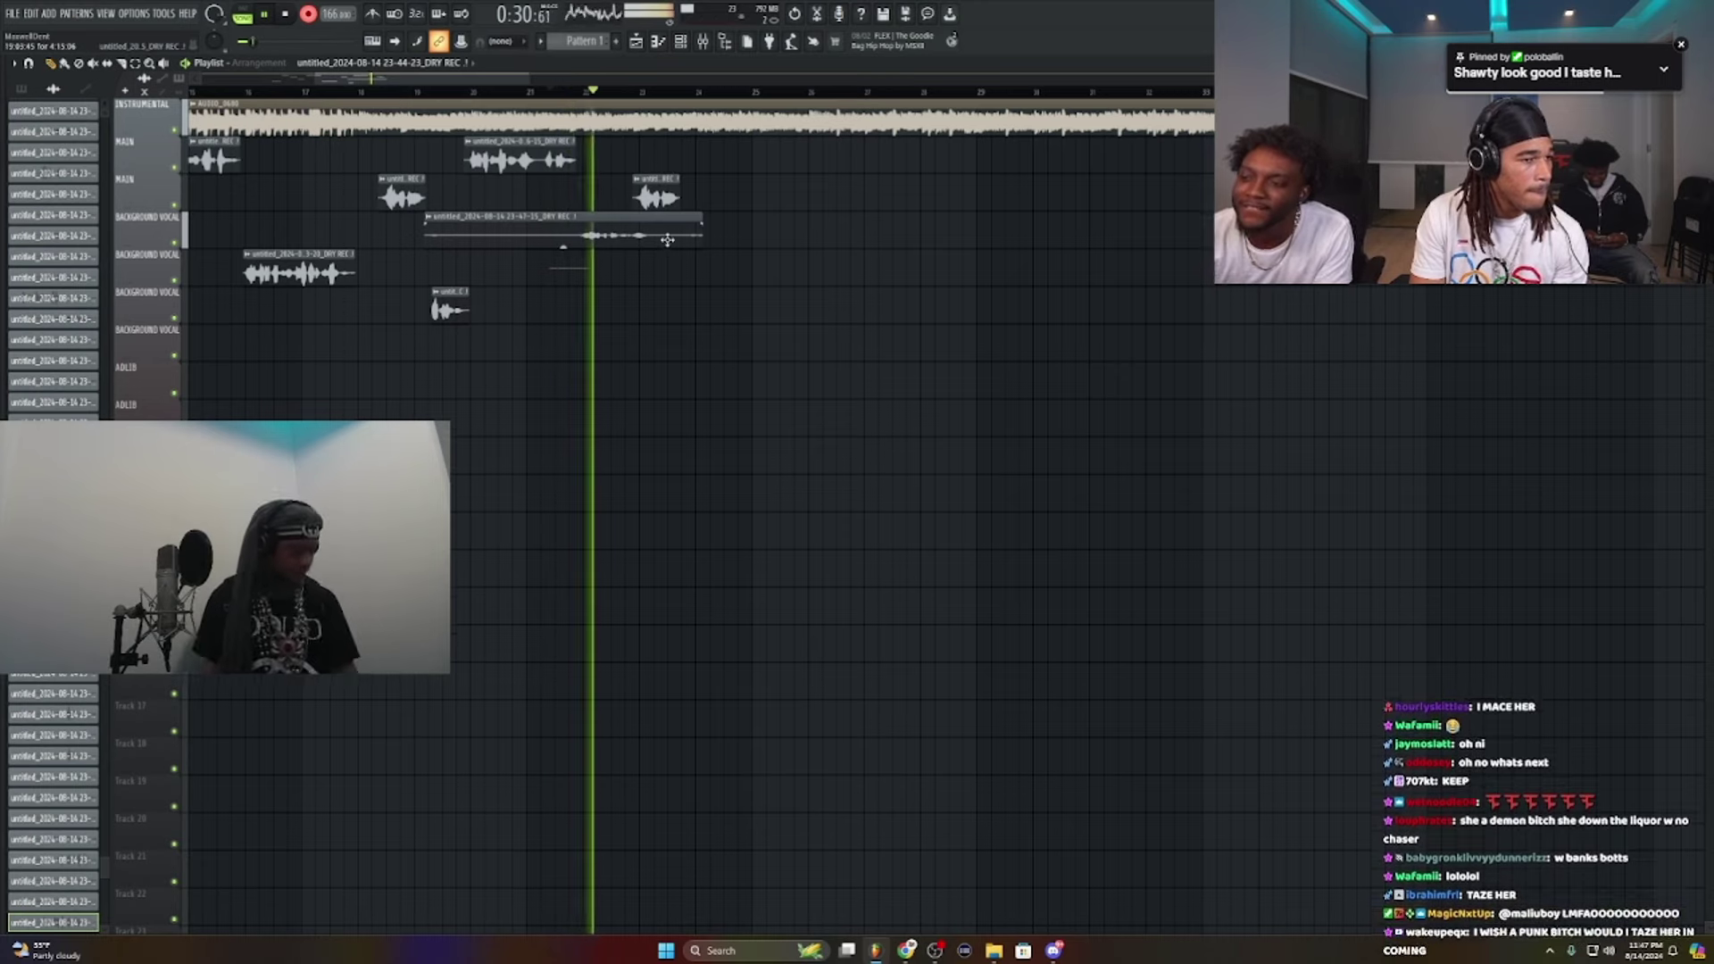
Step: Delete the stray clip on the second Main track and normalize the take on the first Background Vocal track
right_click(665, 196)
key("space")
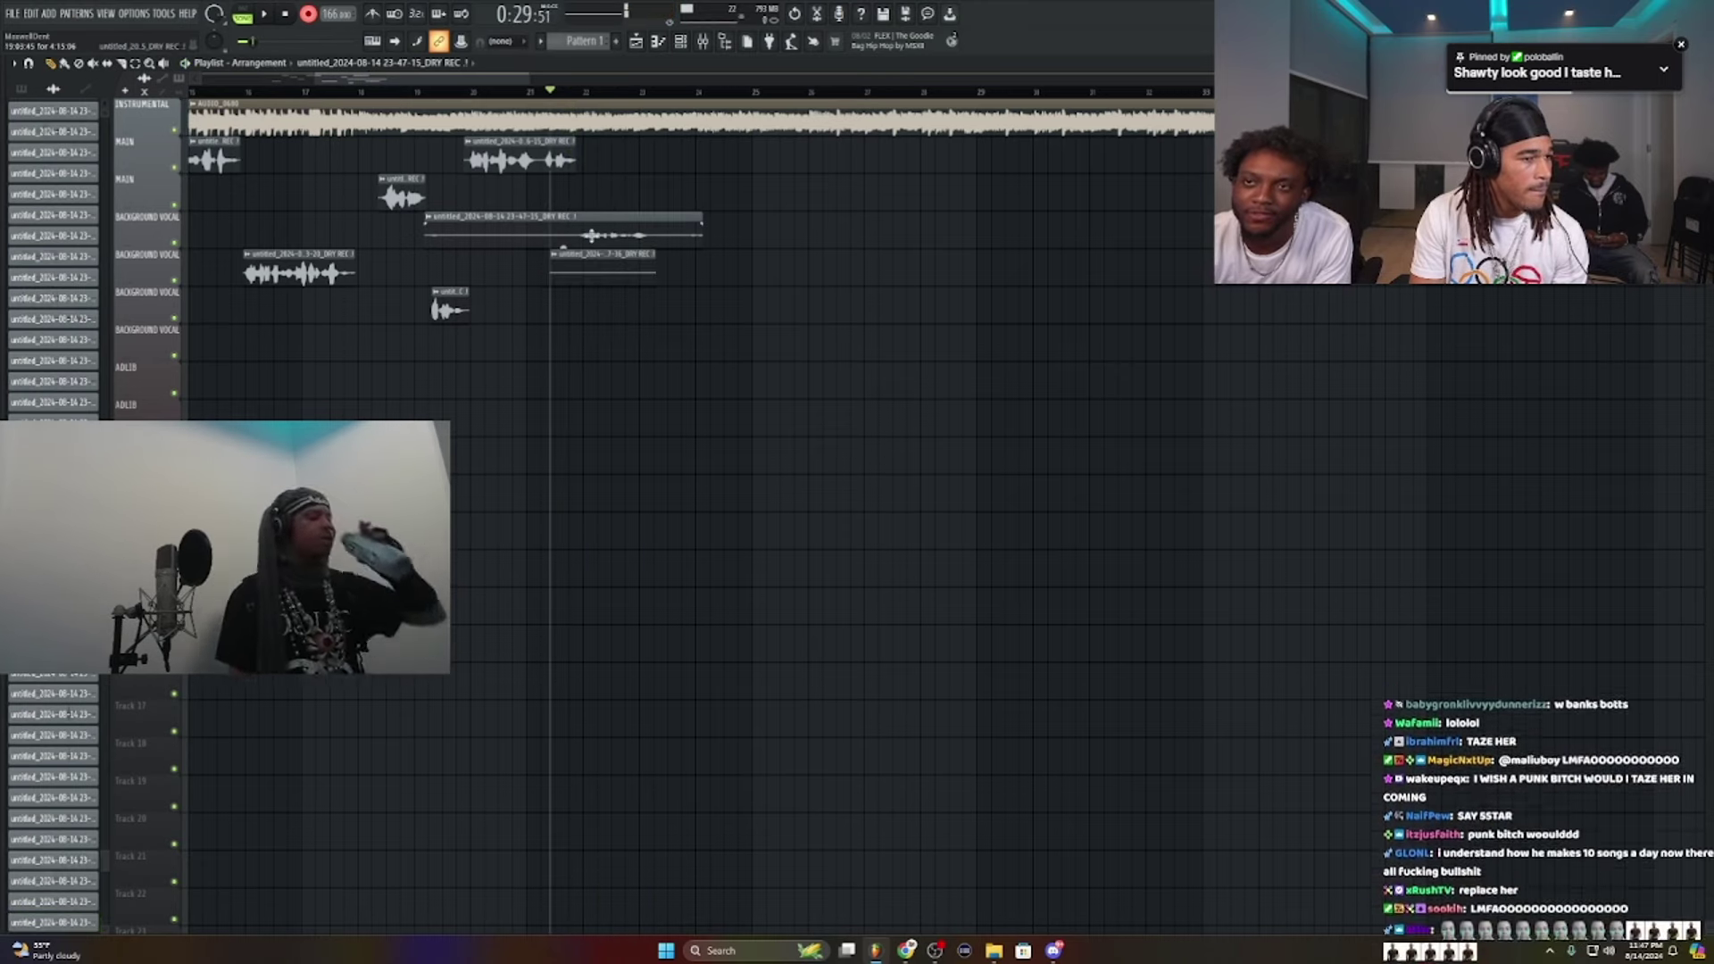
double_click(564, 239)
left_click(488, 230)
key("space")
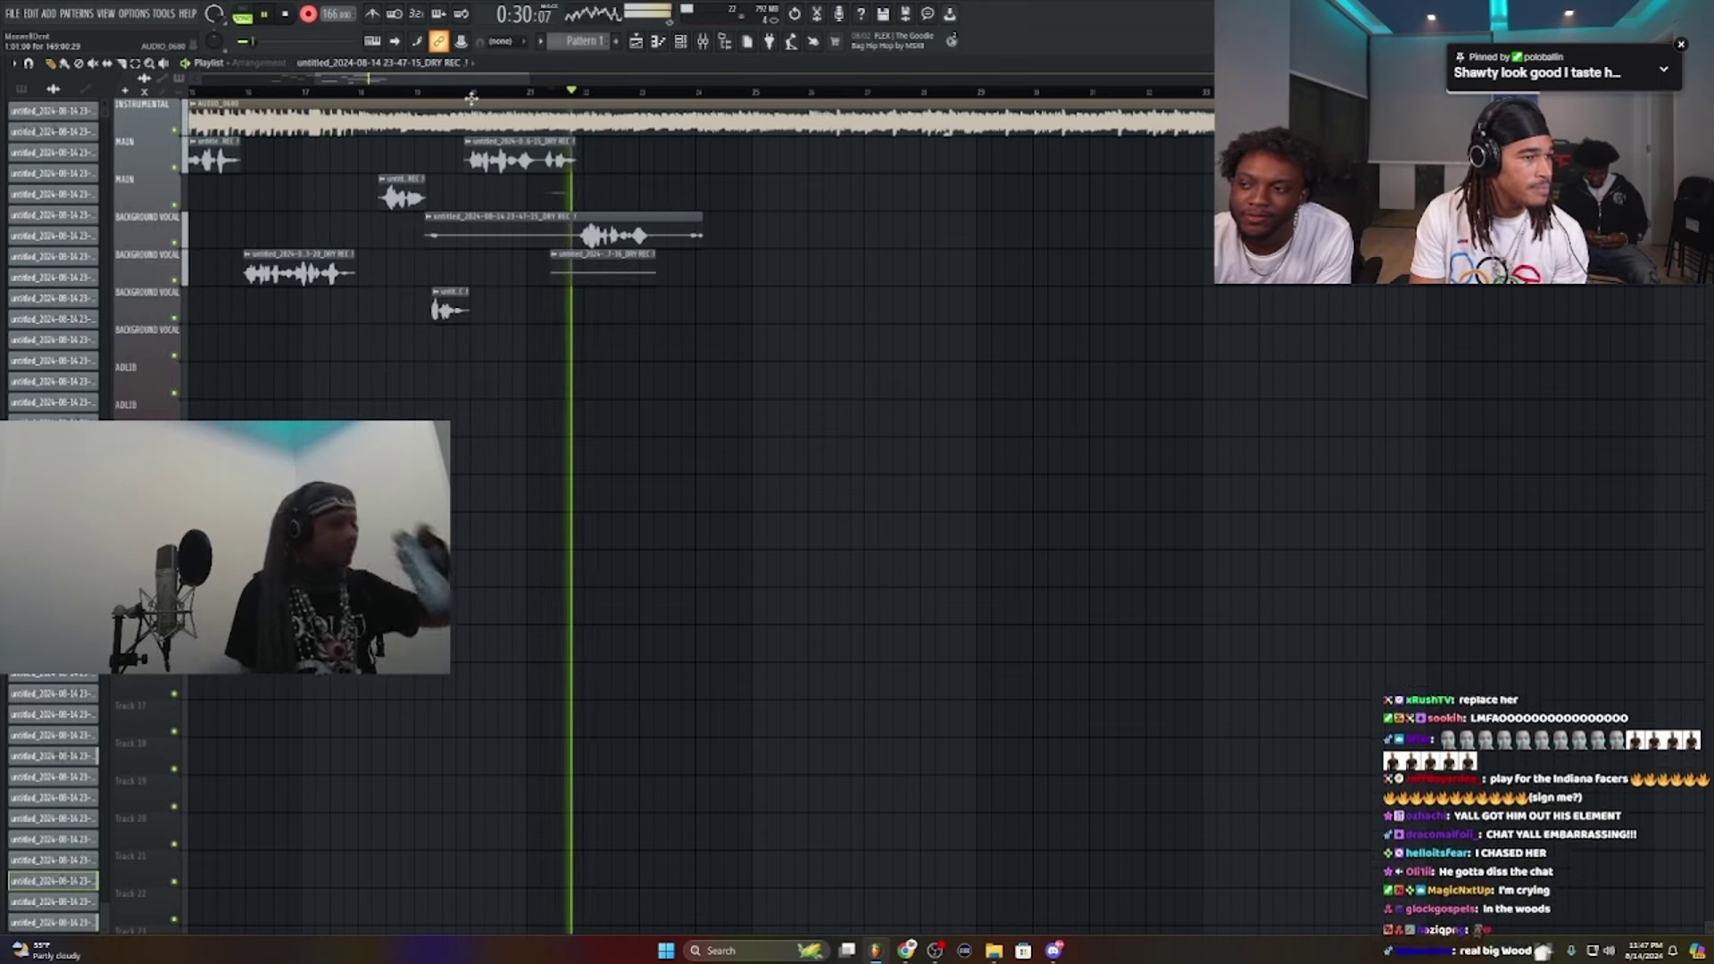
Step: Trim the first Background Vocal take from just before bar 22 to just after bar 23, and delete the empty second Background Vocal take
left_click_drag(428, 237, 566, 236)
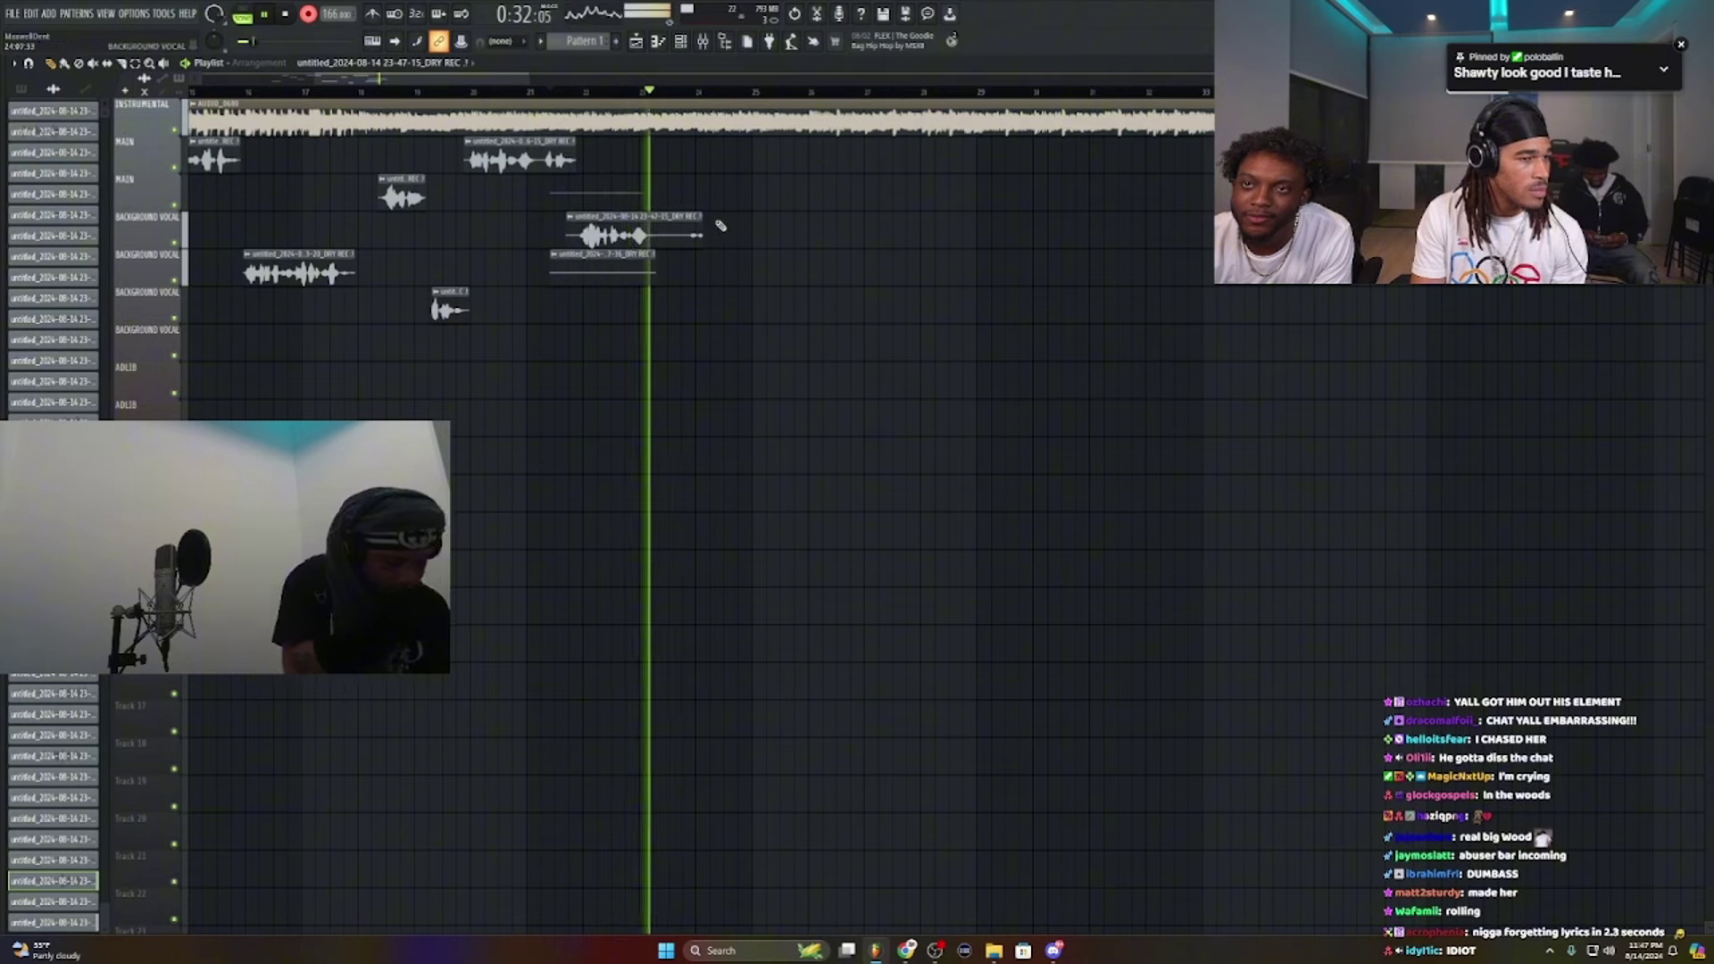
left_click_drag(702, 223, 653, 217)
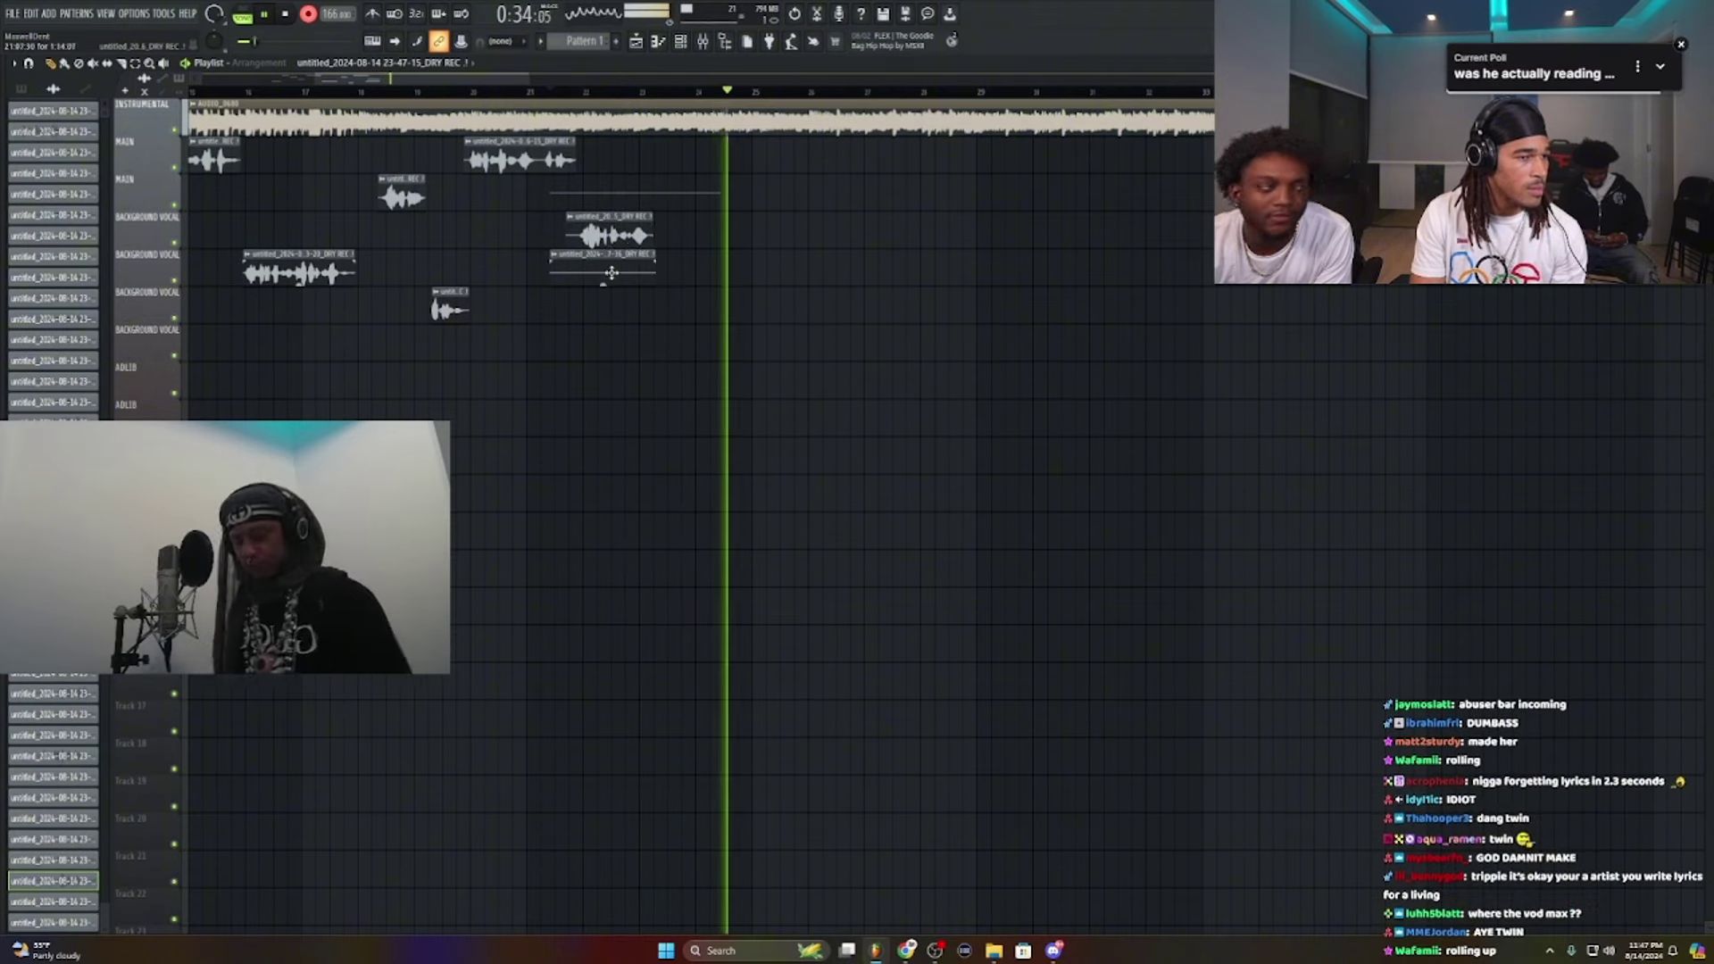
right_click(608, 277)
key("space")
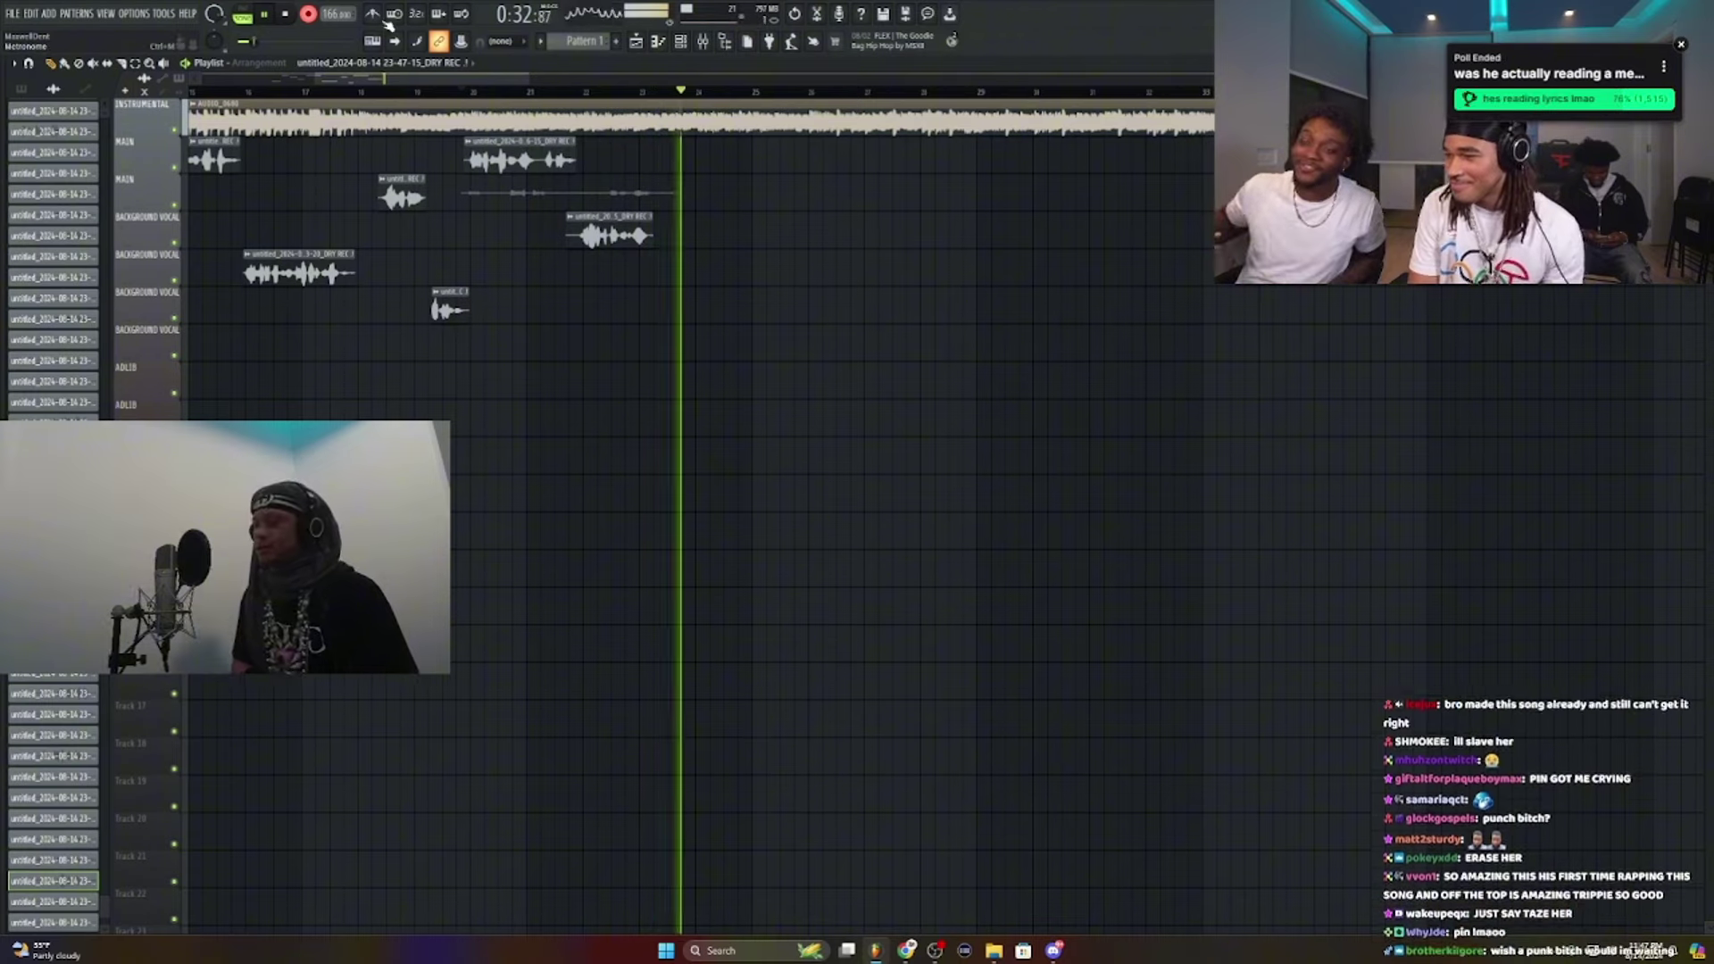
Step: Stop the take on the second Main track, restart recording from just before bar 20, and delete the resulting clip
key("space")
key("space")
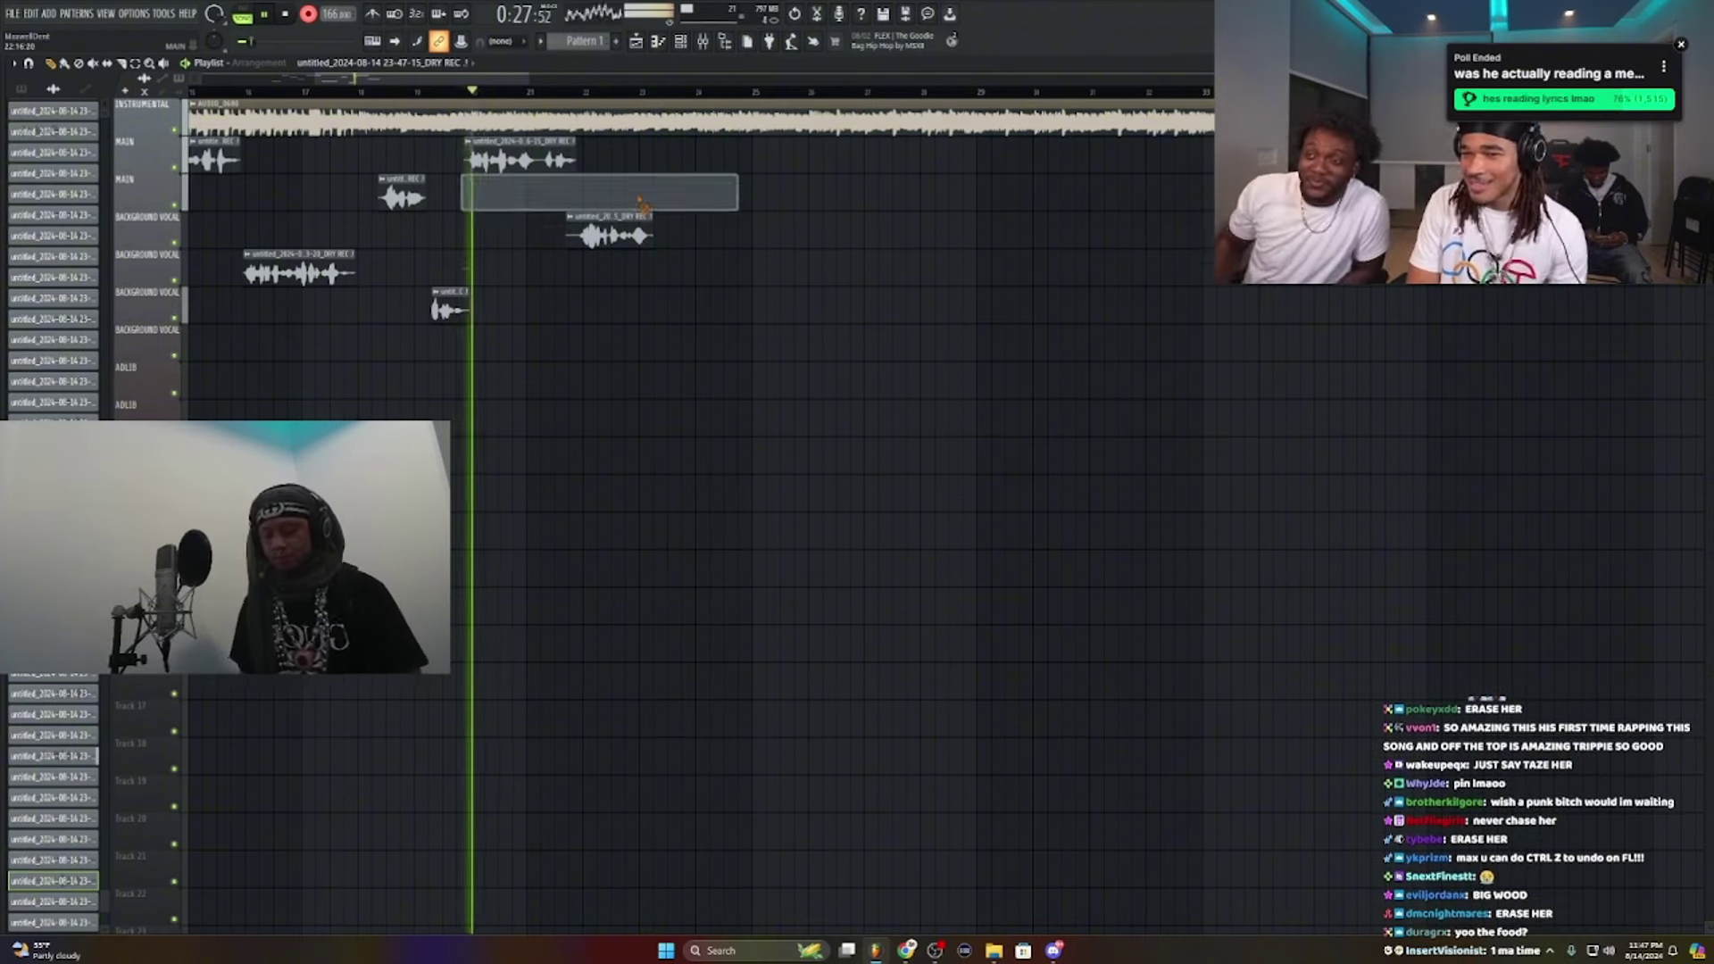
right_click(705, 192)
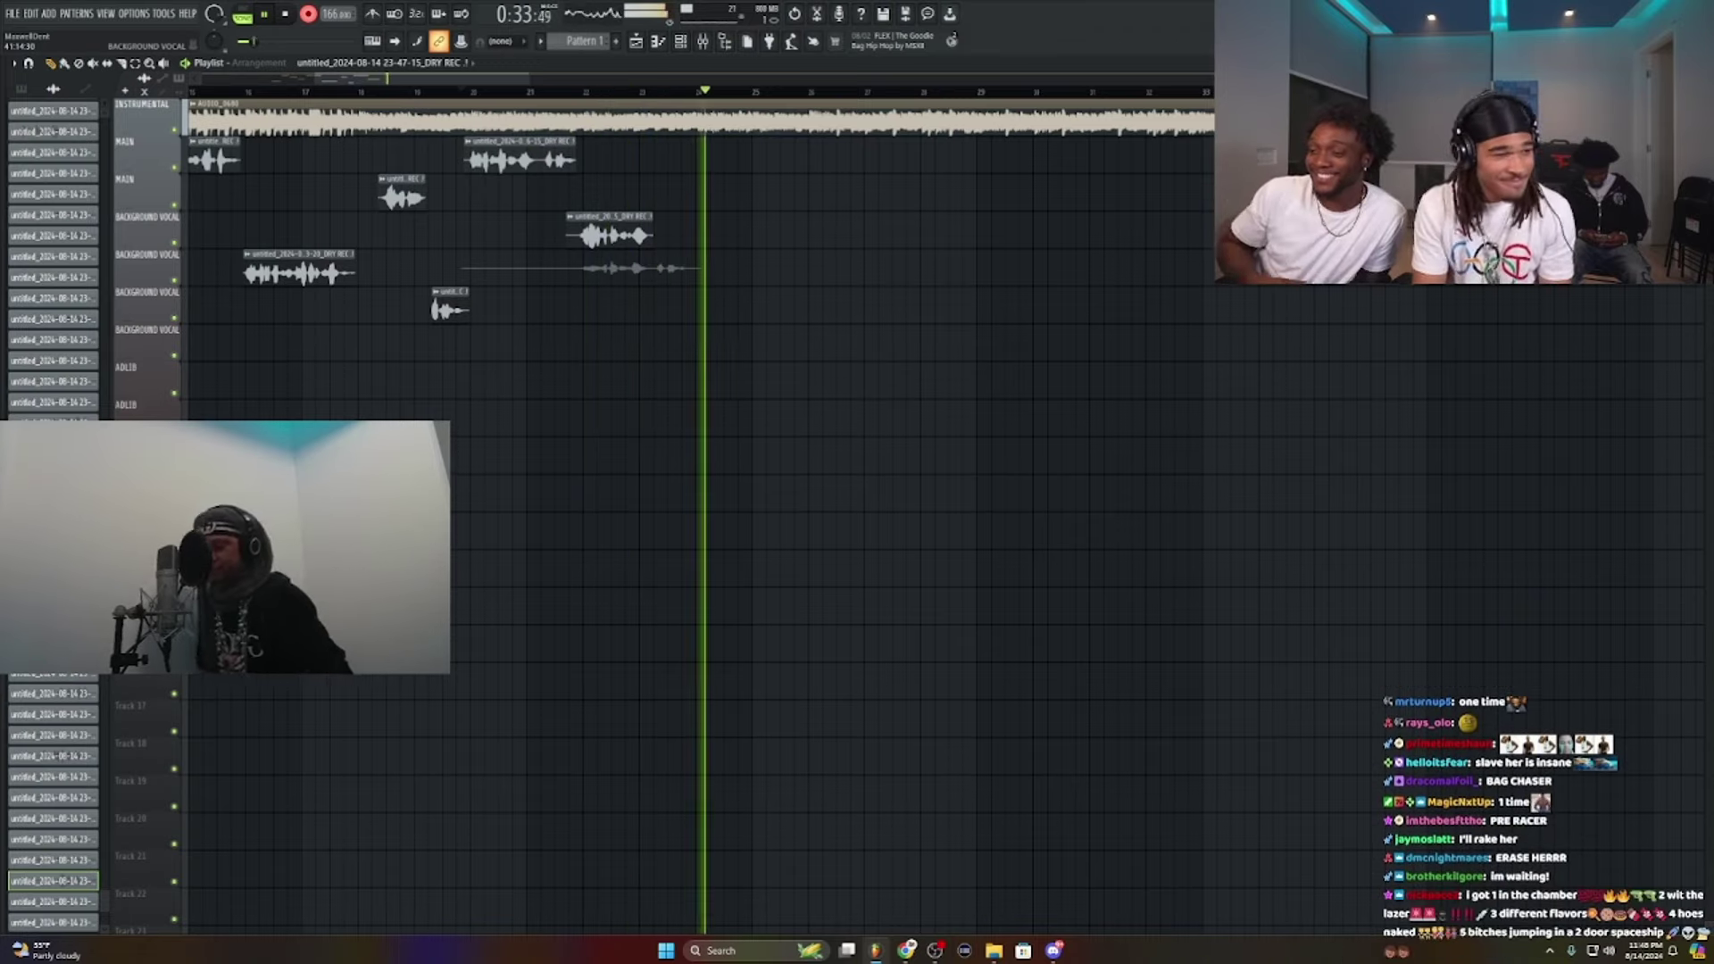
Step: Normalize the new take on the second Background Vocal track and trim it from just after bar 23 to just before bar 24
key("space")
left_click_drag(463, 273, 652, 306)
double_click(681, 267)
left_click(331, 319)
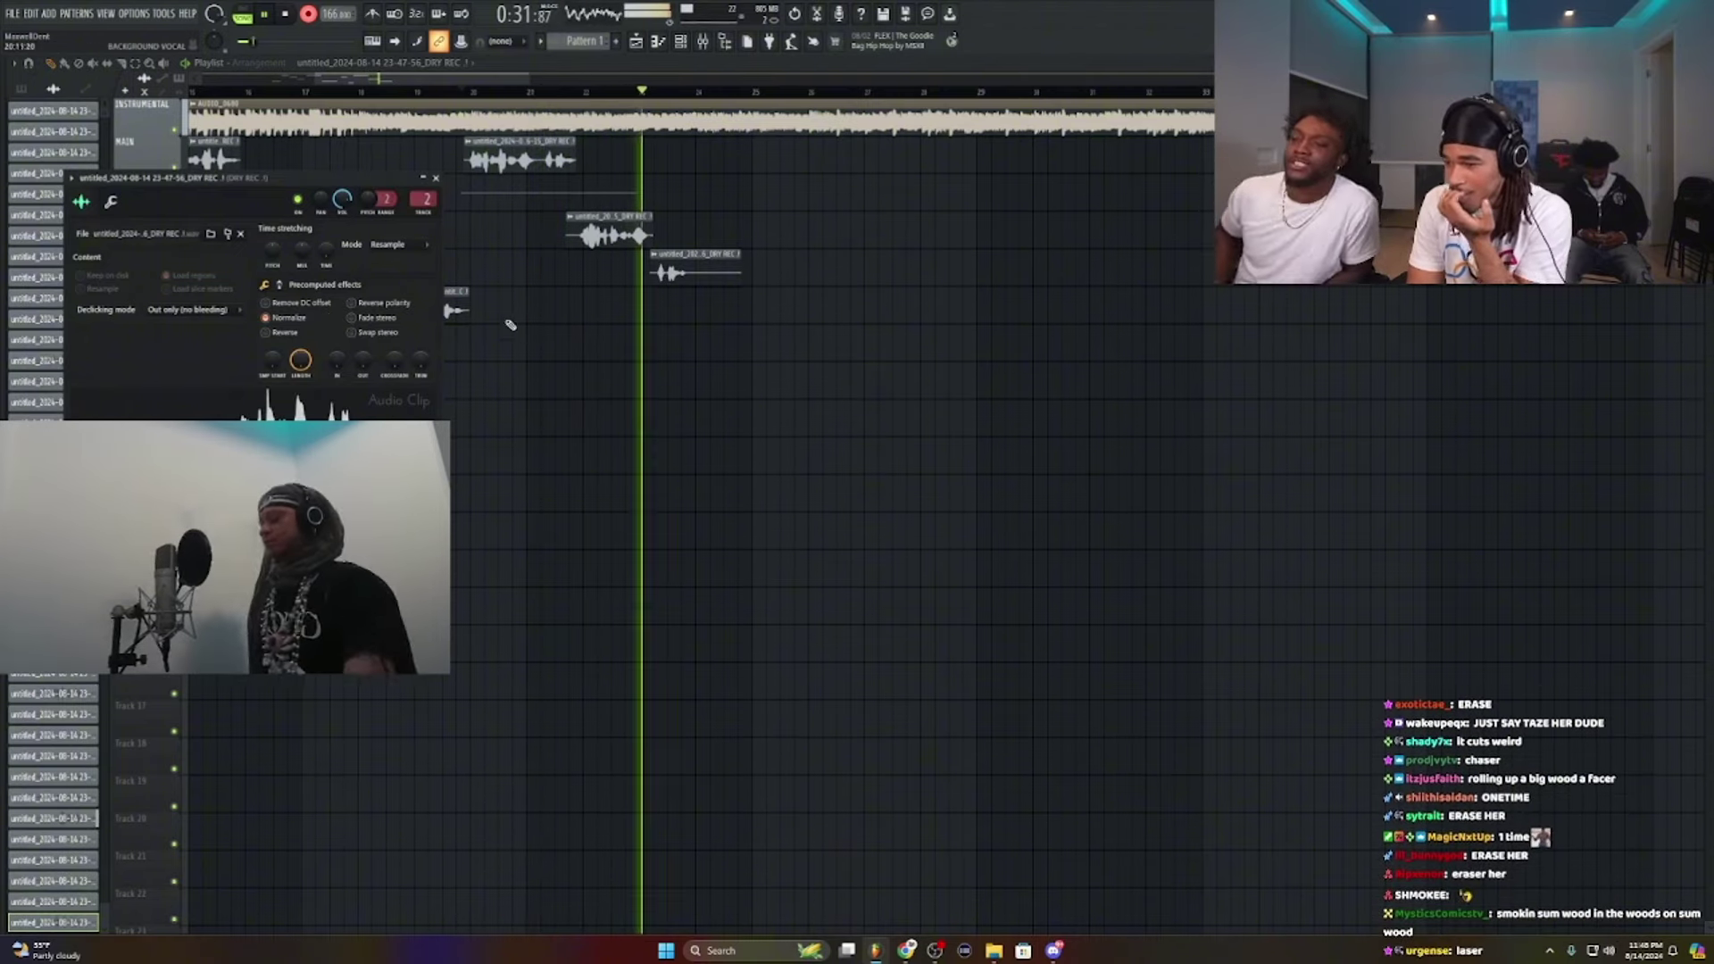
left_click_drag(743, 255, 689, 254)
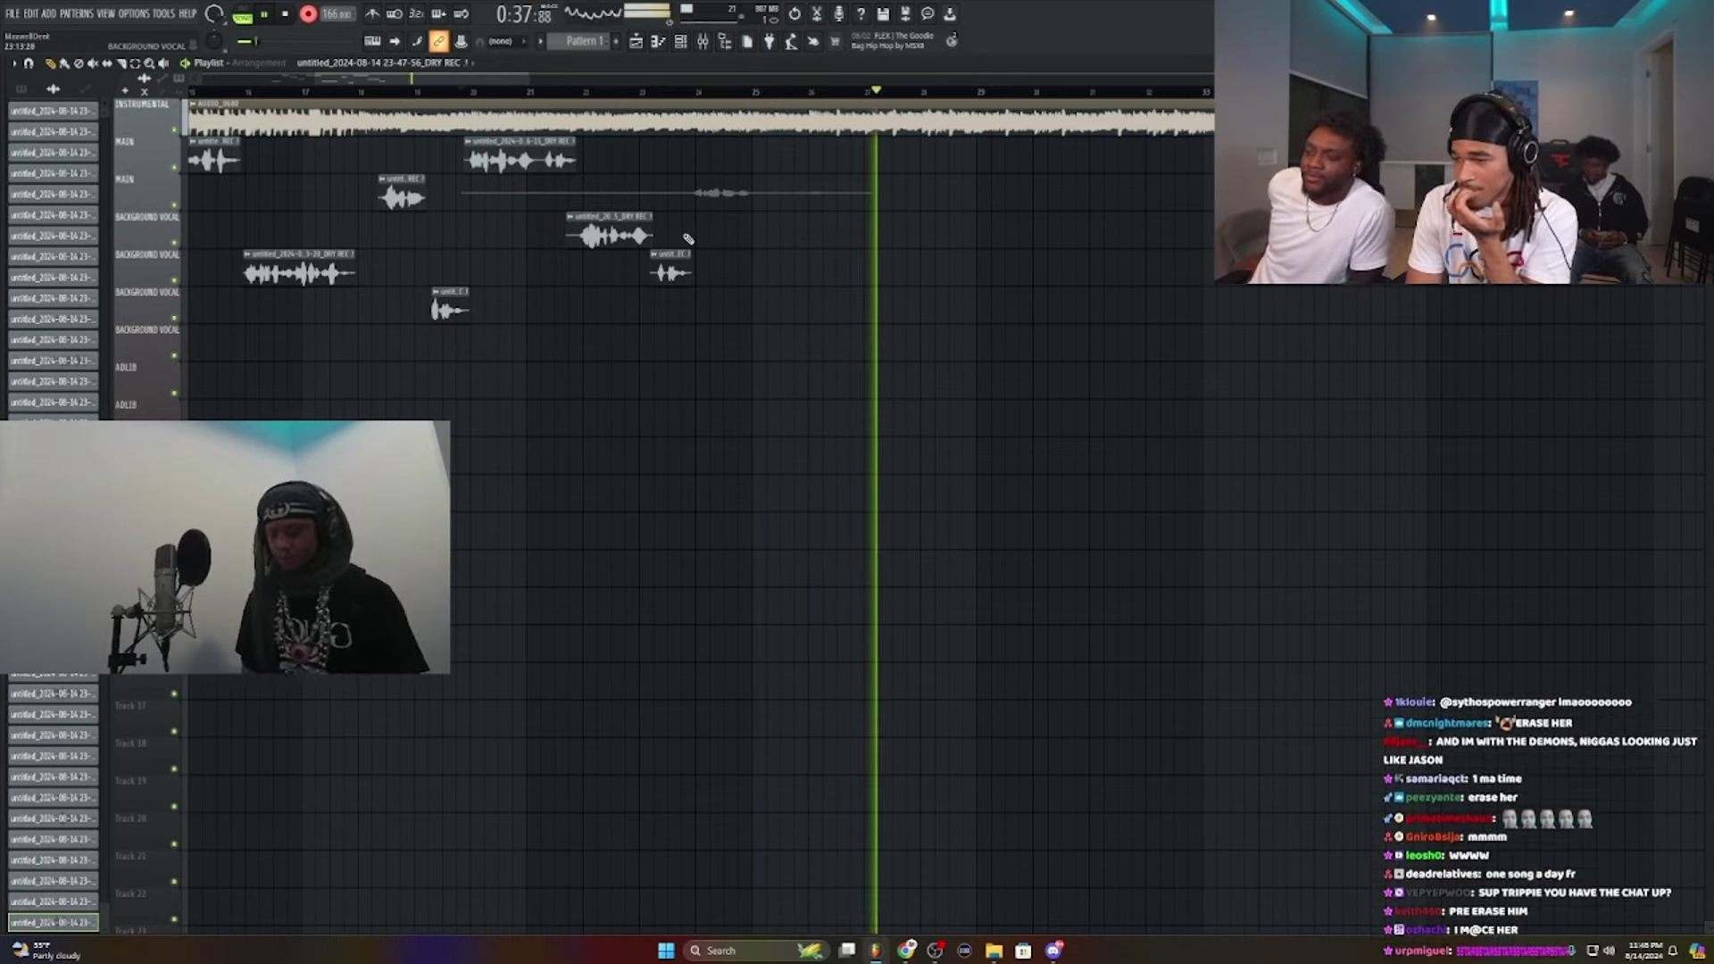
Step: Record takes on the second Main track from just before bar 20 and delete both resulting clips
key("space")
right_click(738, 206)
key("space")
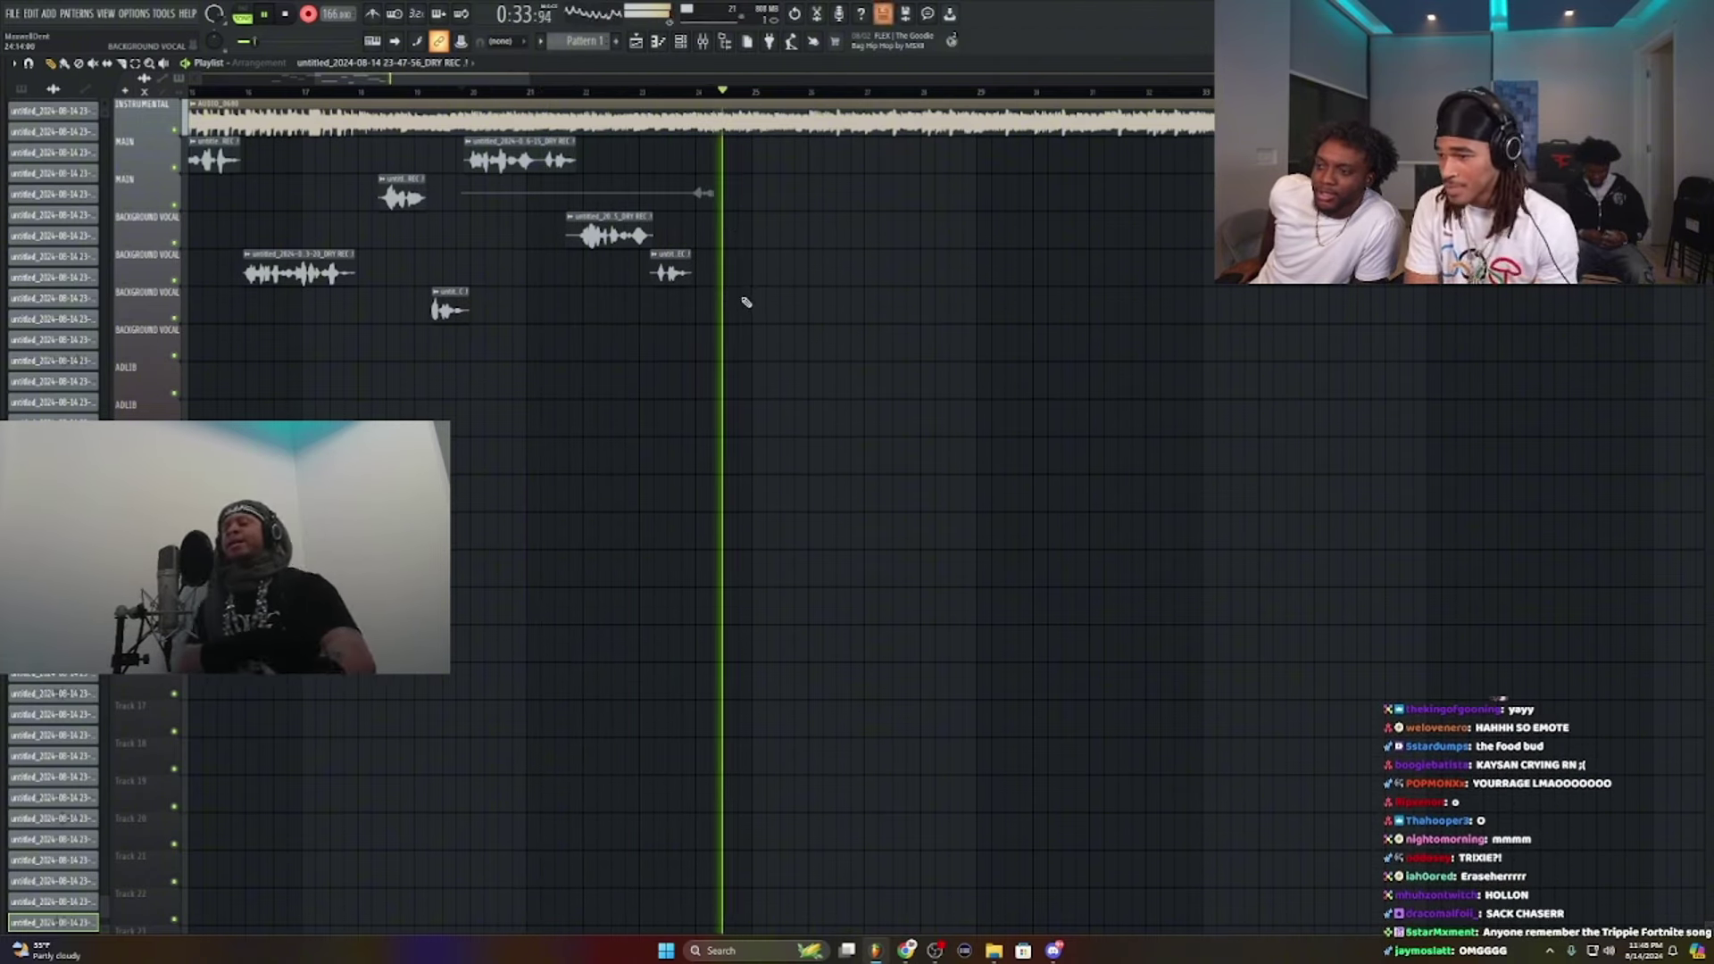
key("space")
key("space")
right_click(670, 207)
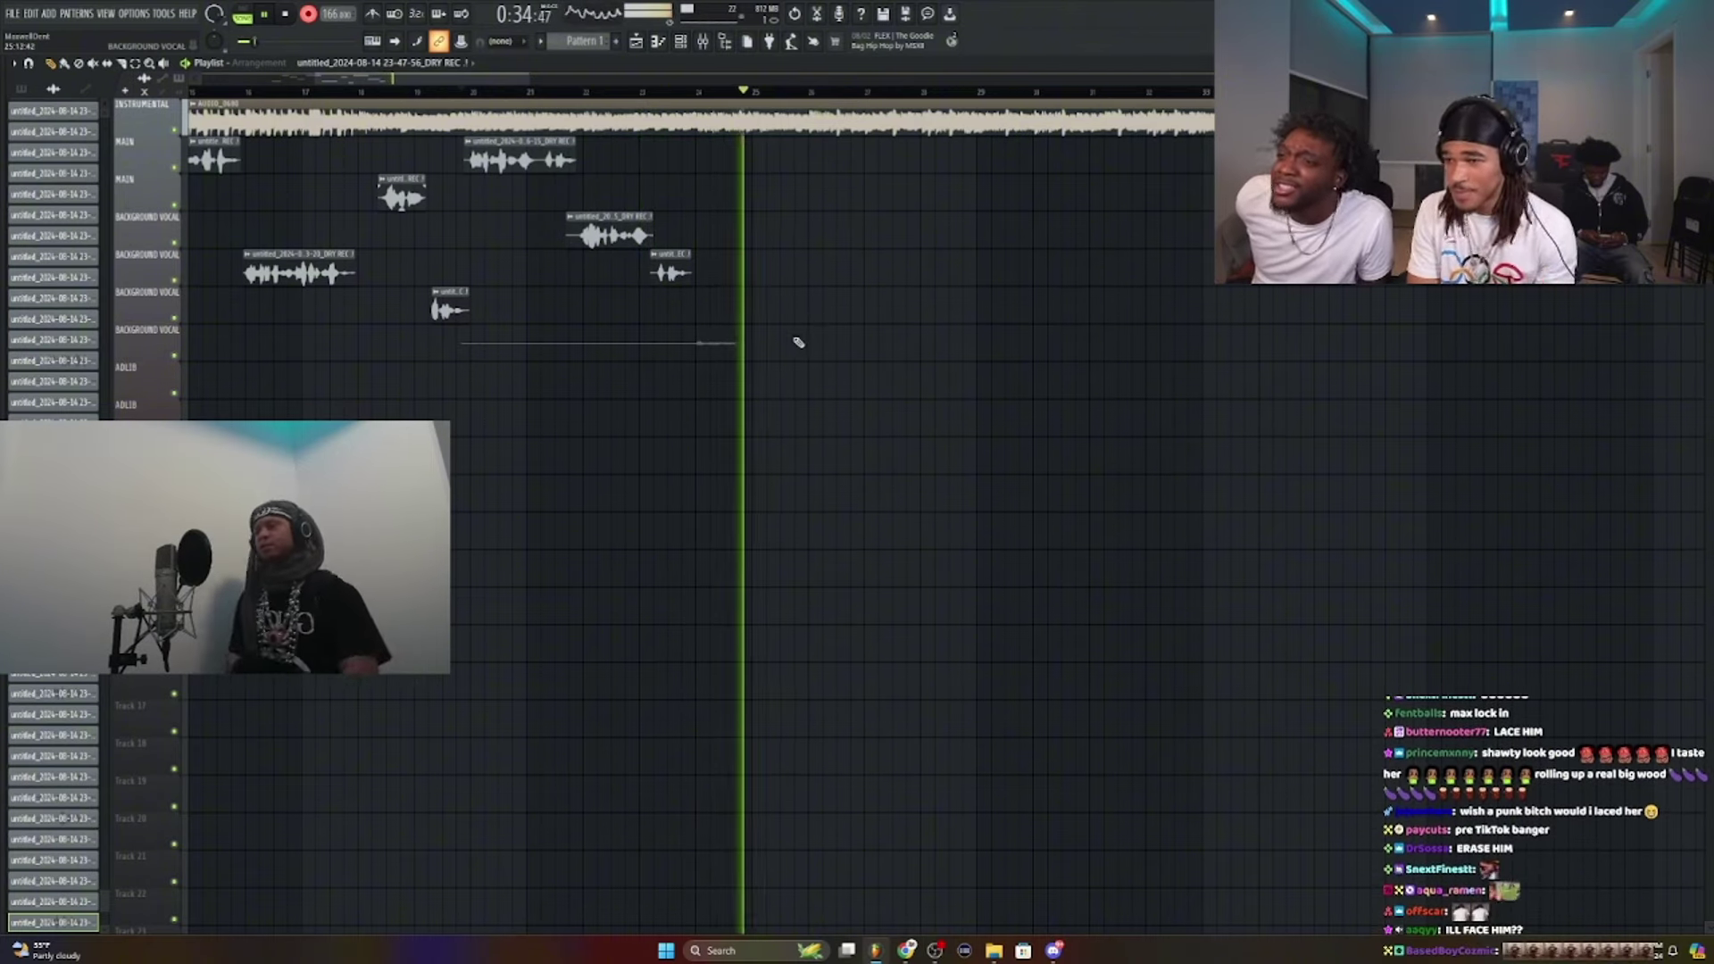
Step: Discard the take on the fourth Background Vocal track and another recorded on the second Main track from just before bar 21
key("space")
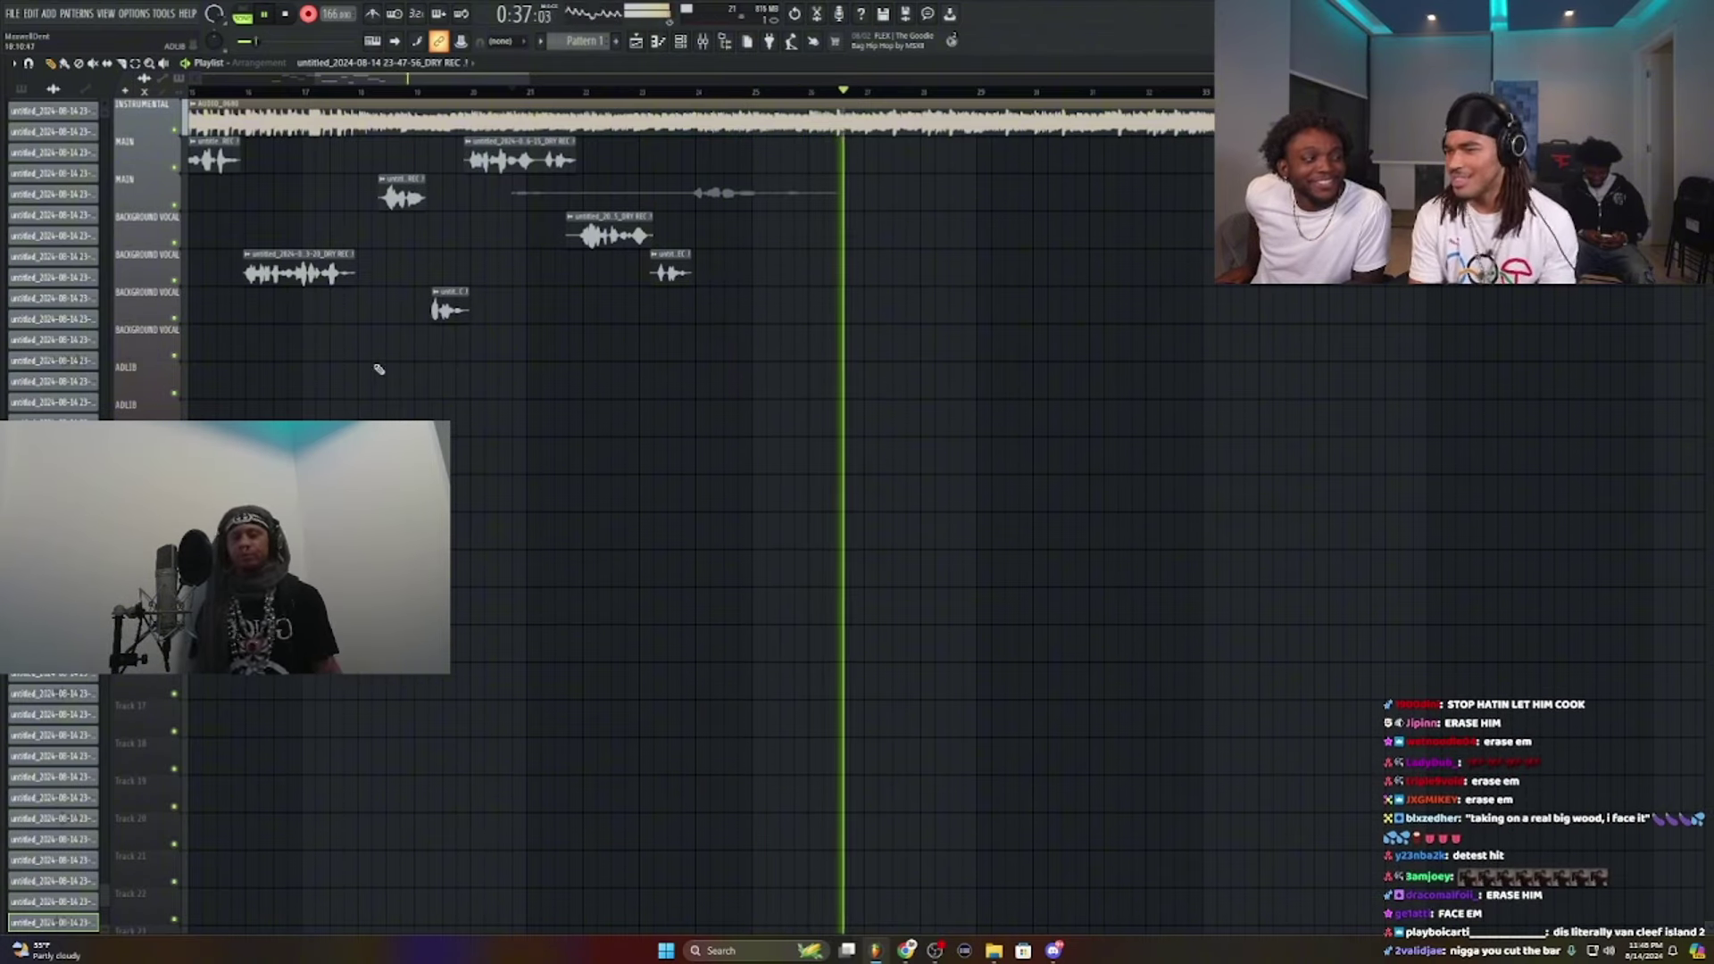
key("space")
key("space")
right_click(746, 206)
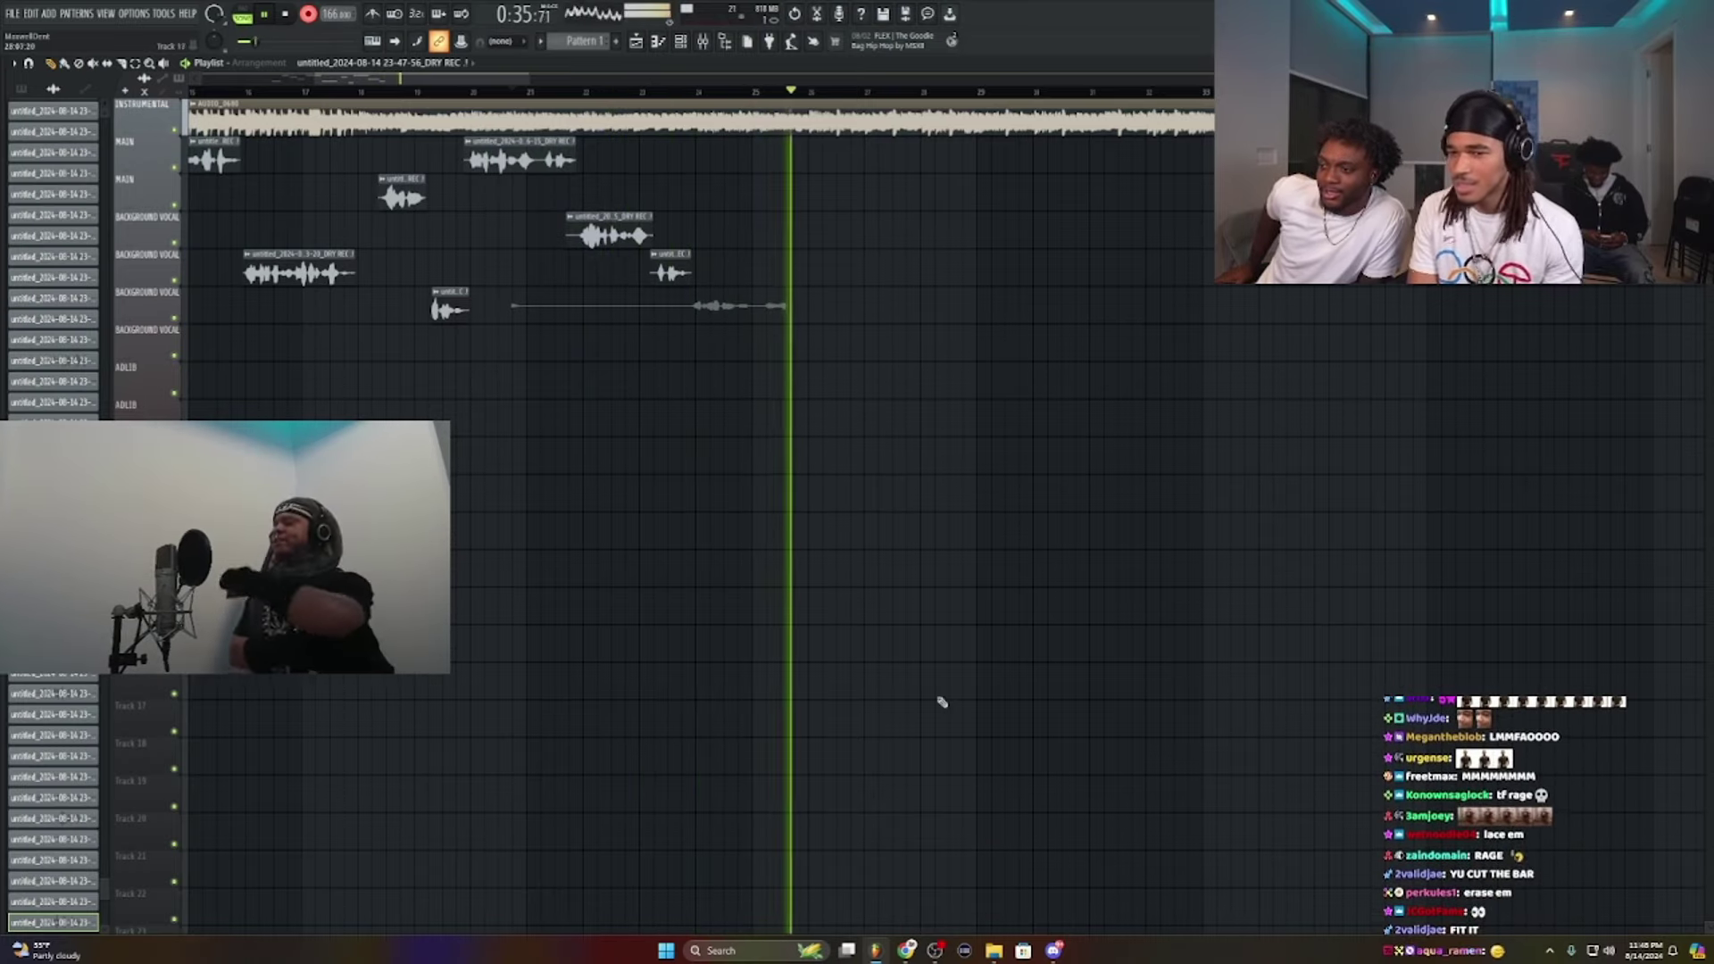
Step: Normalize the new take on the third Background Vocal track and trim it from just before bar 24 to just before bar 26
key("space")
double_click(714, 289)
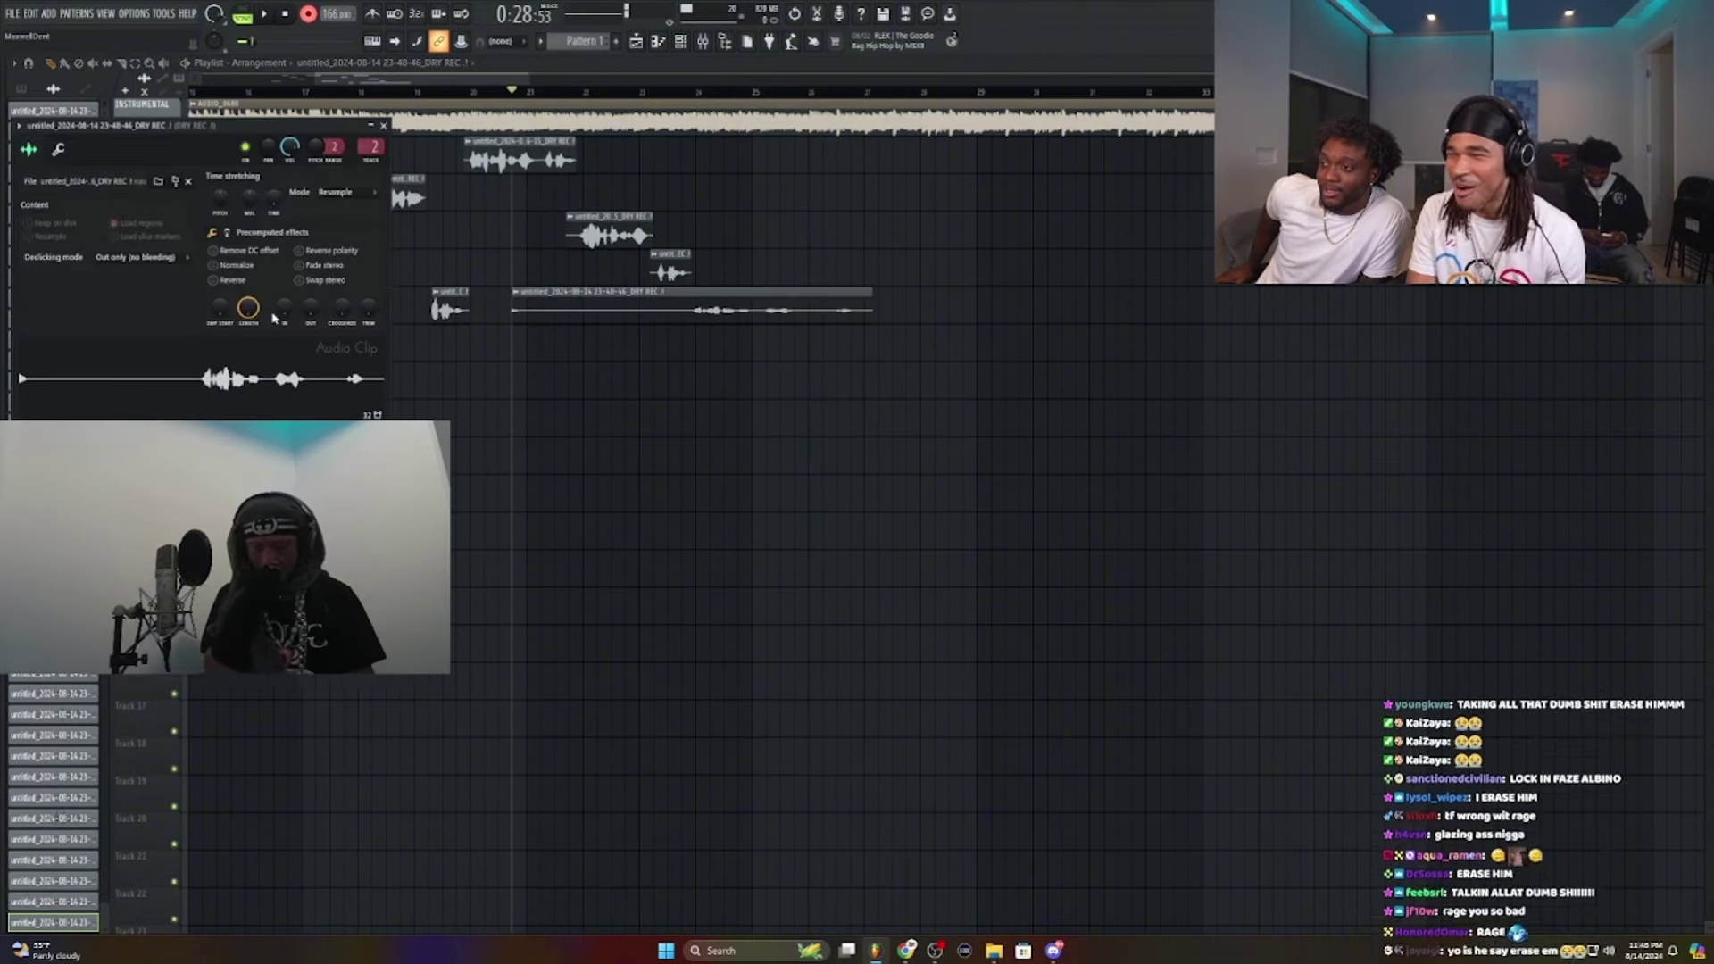
left_click(542, 296)
key("space")
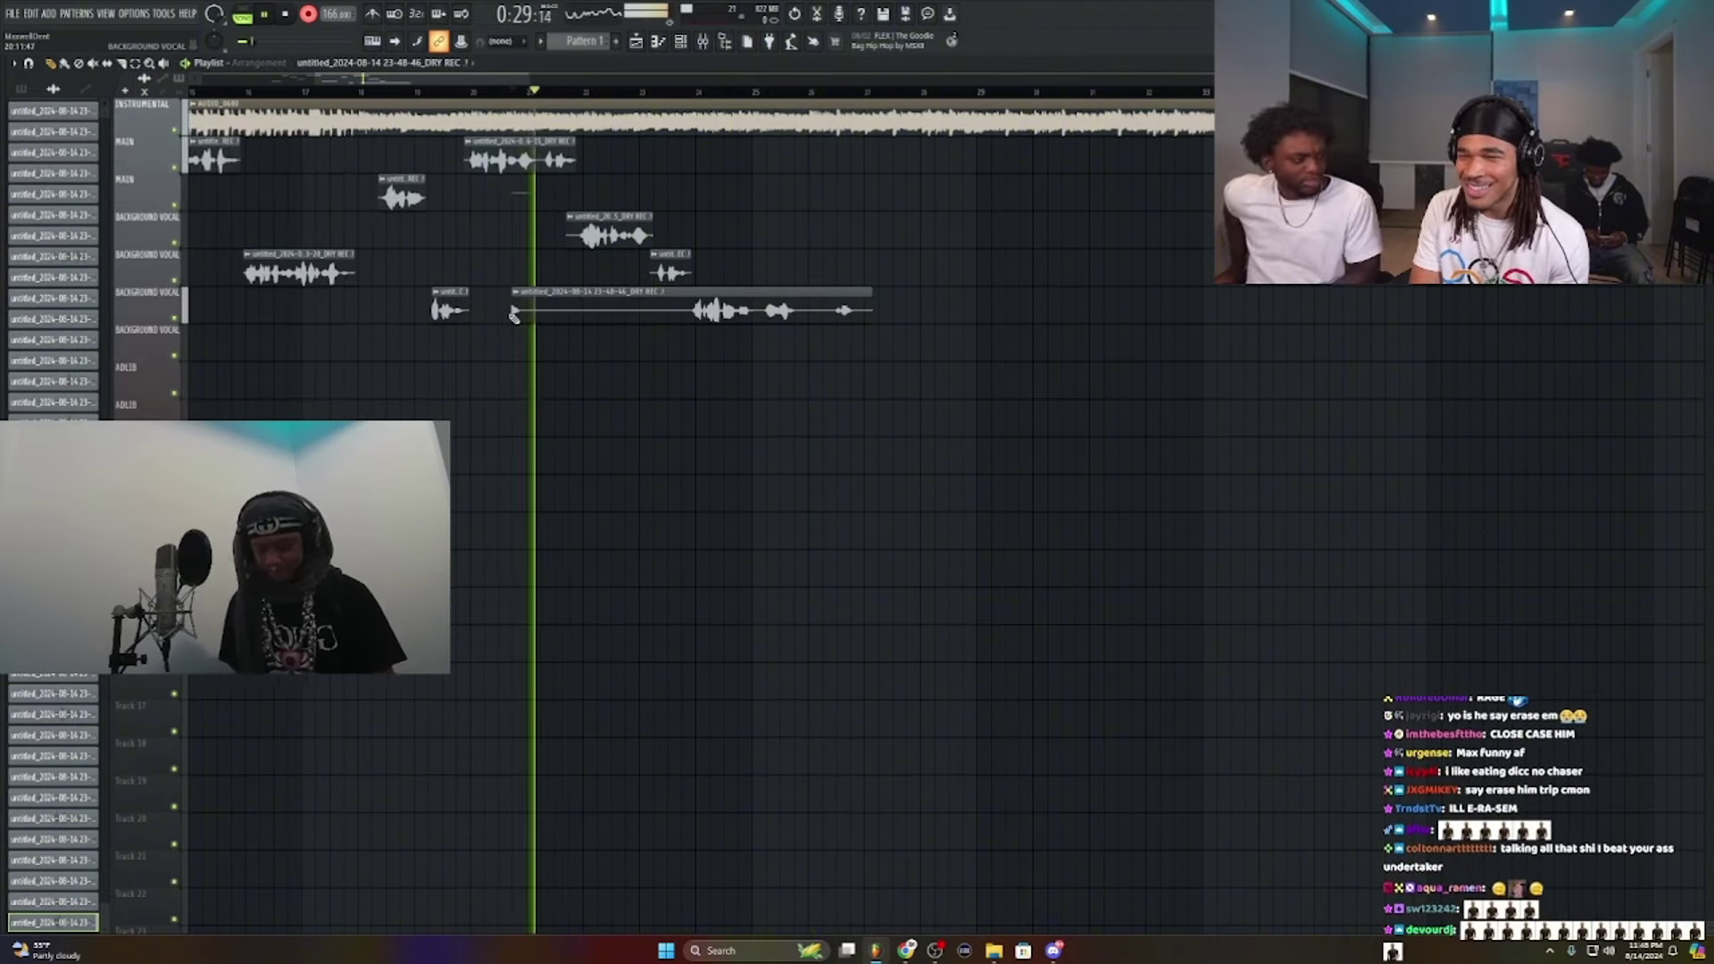
left_click_drag(553, 309, 651, 309, "shift")
right_click(650, 309)
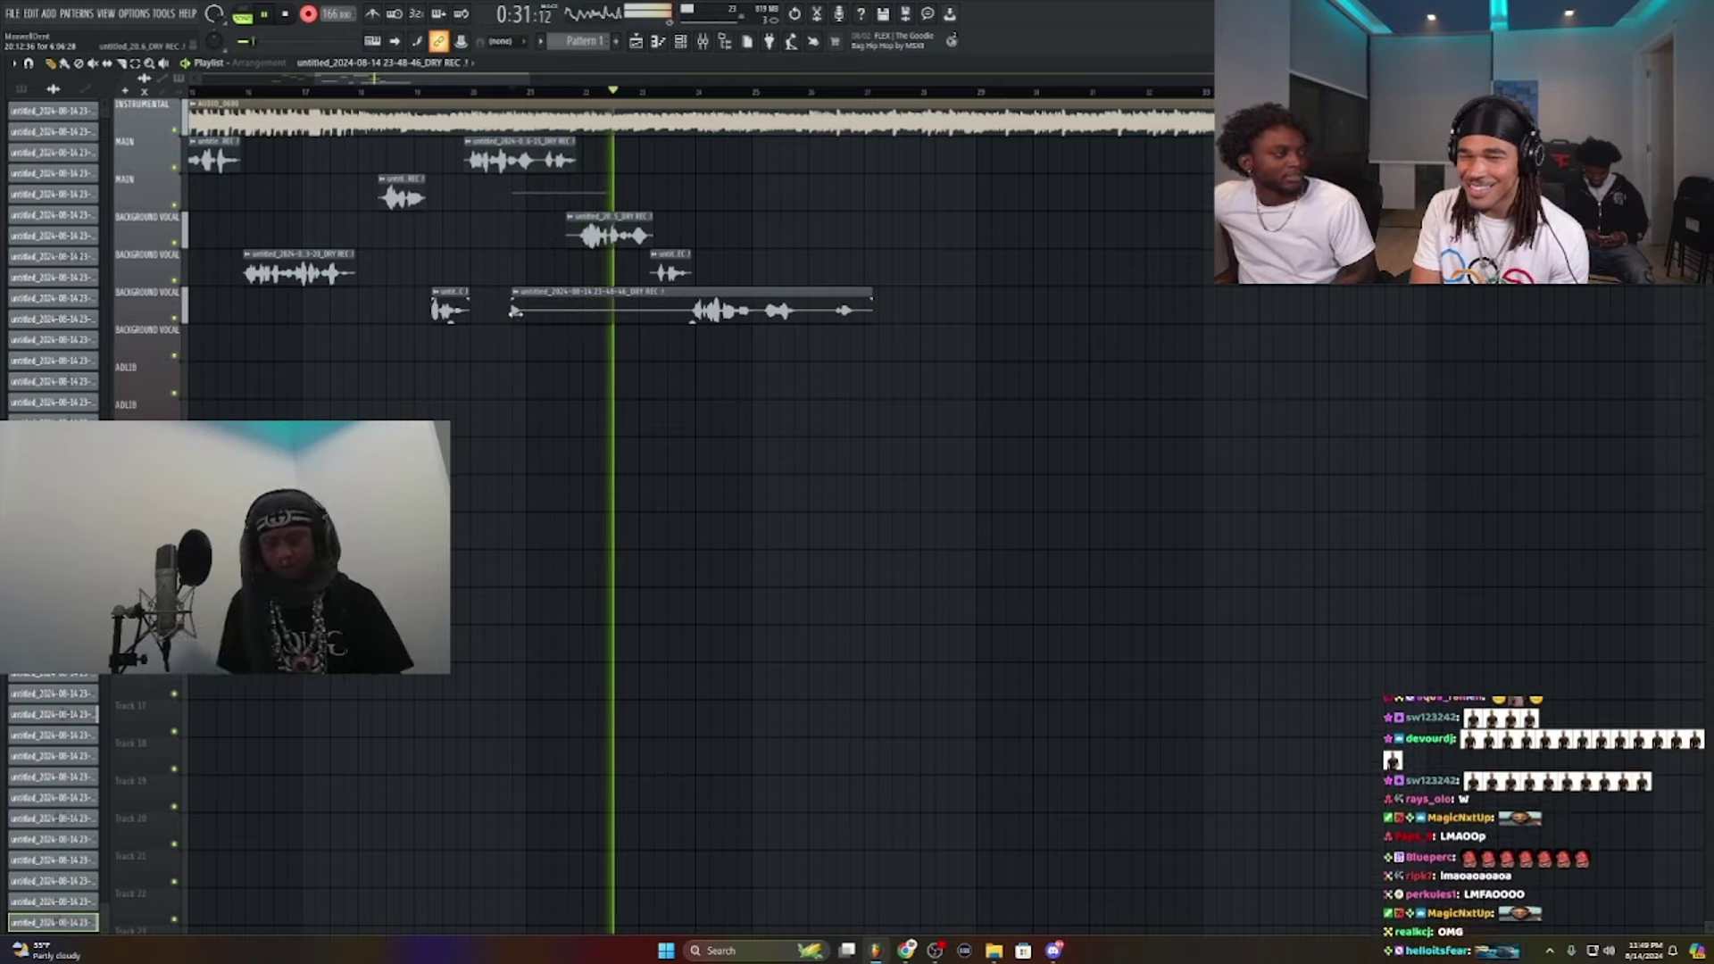
left_click_drag(514, 312, 687, 338)
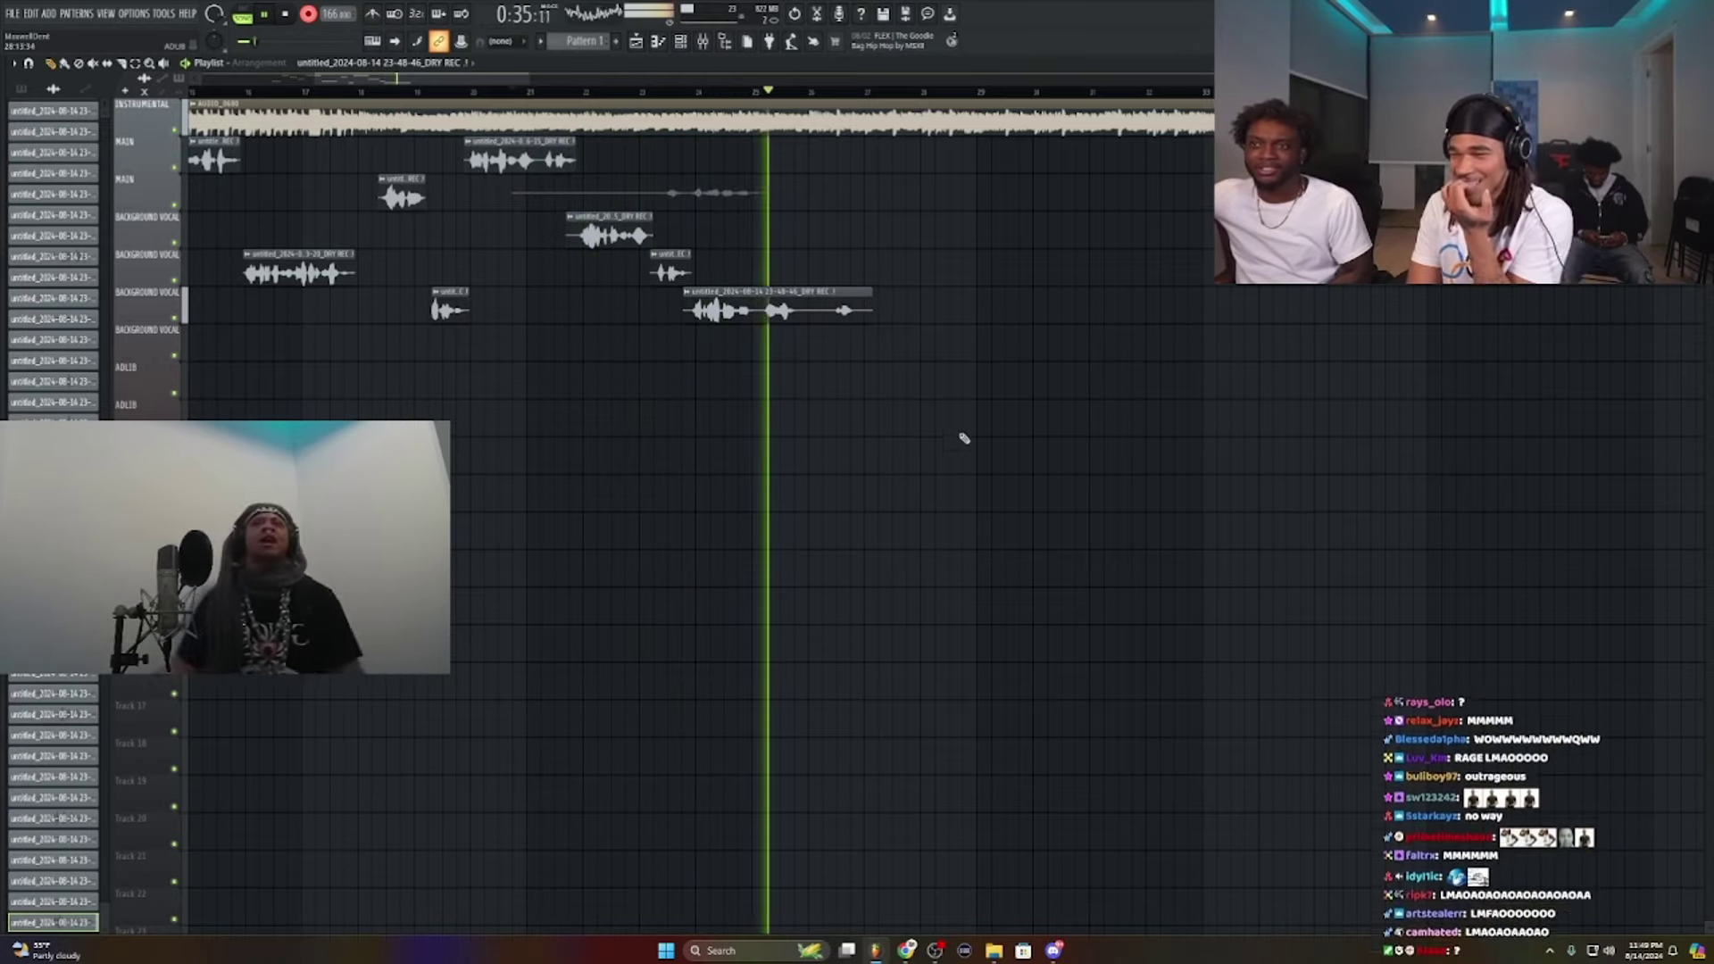
left_click_drag(872, 300, 798, 300)
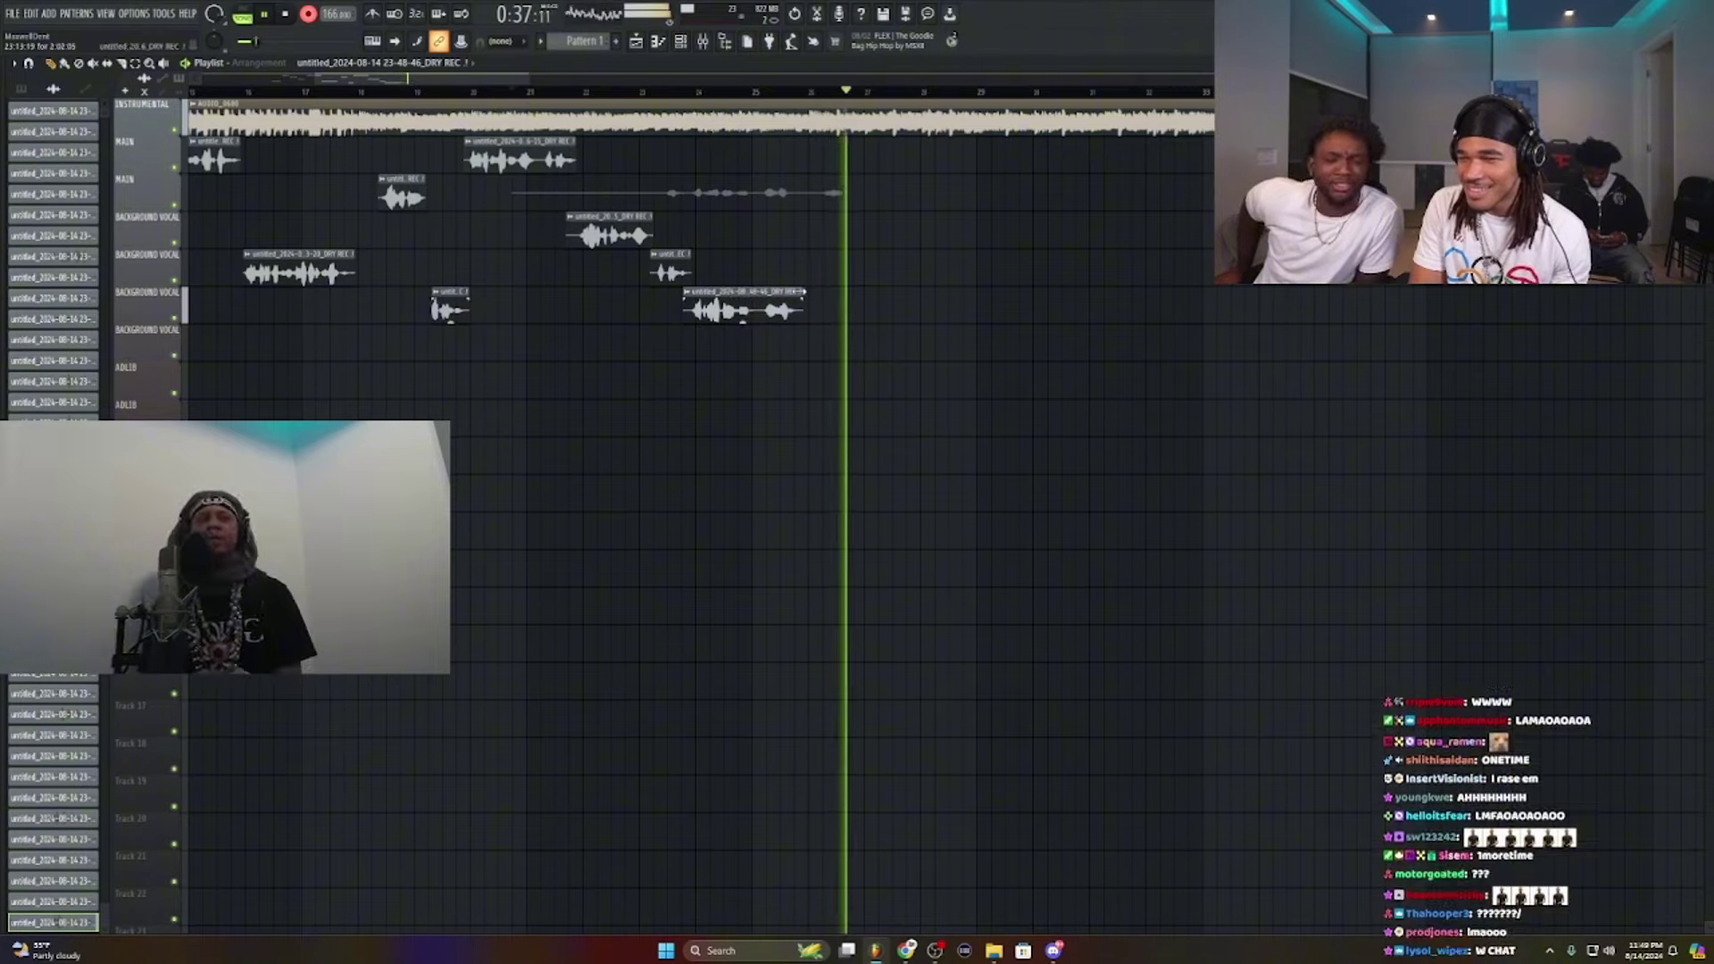
Step: Stop recording and delete the new second Main clip and the trimmed bar 24 take on the third Background Vocal track
key("space")
right_click(757, 189)
right_click(748, 305)
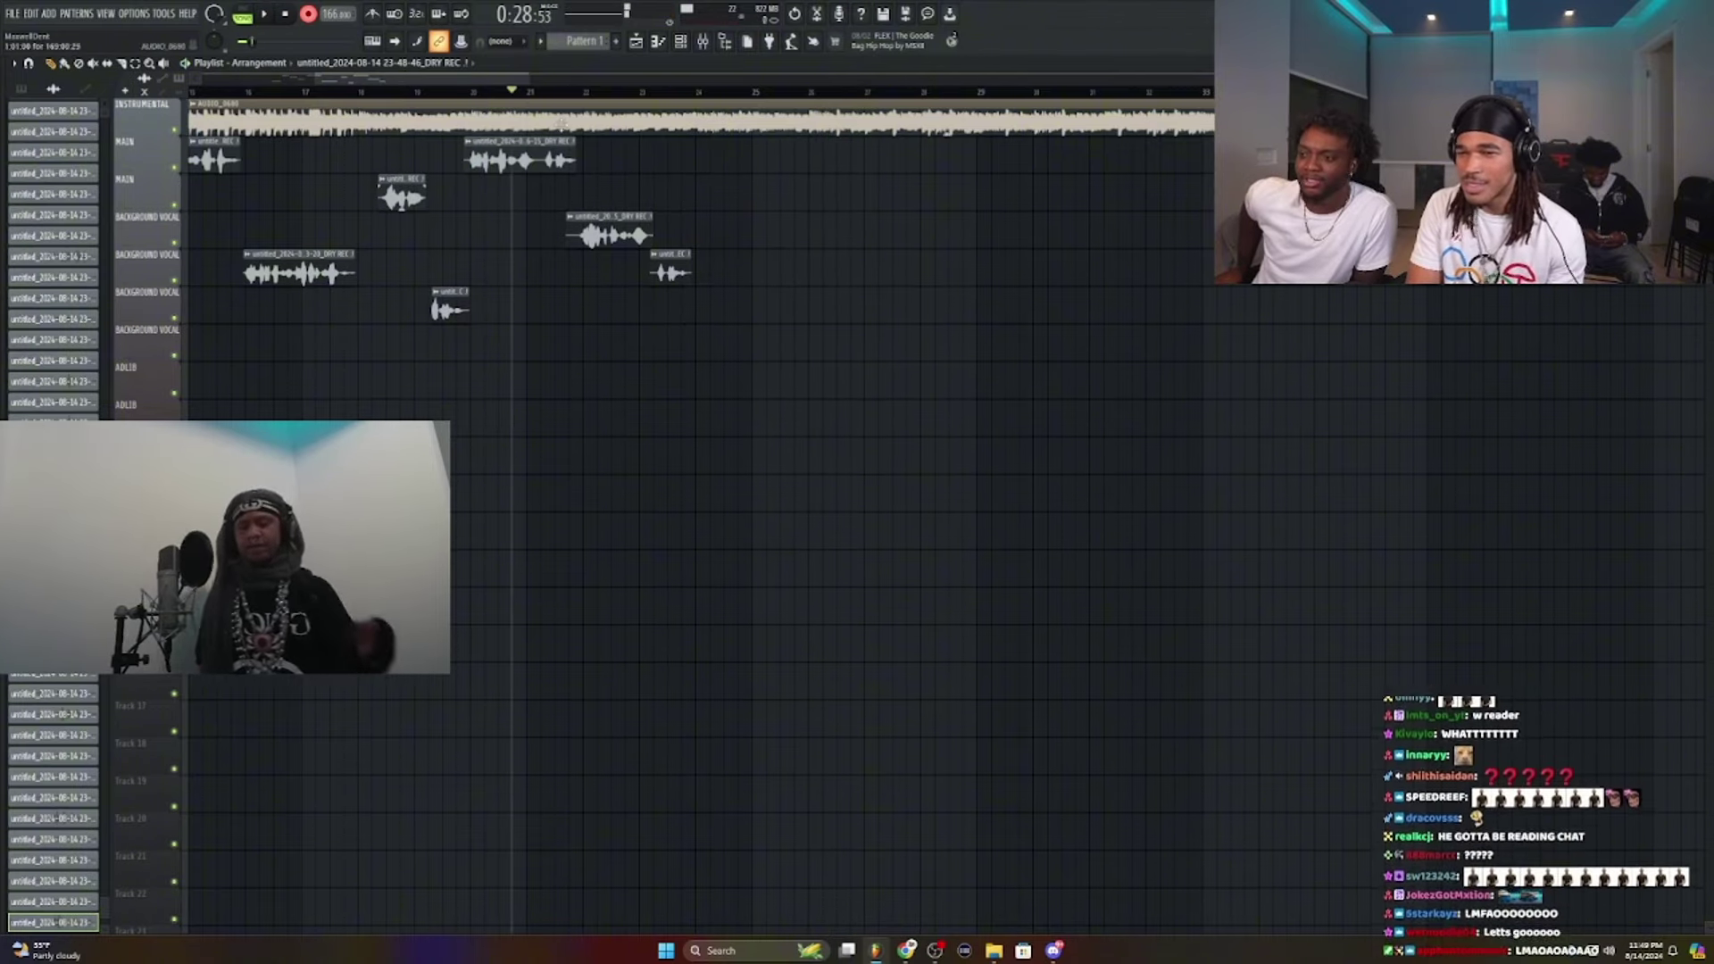
Step: Record takes on the second Main and third Background Vocal tracks from just before bar 21 and discard both
key("space")
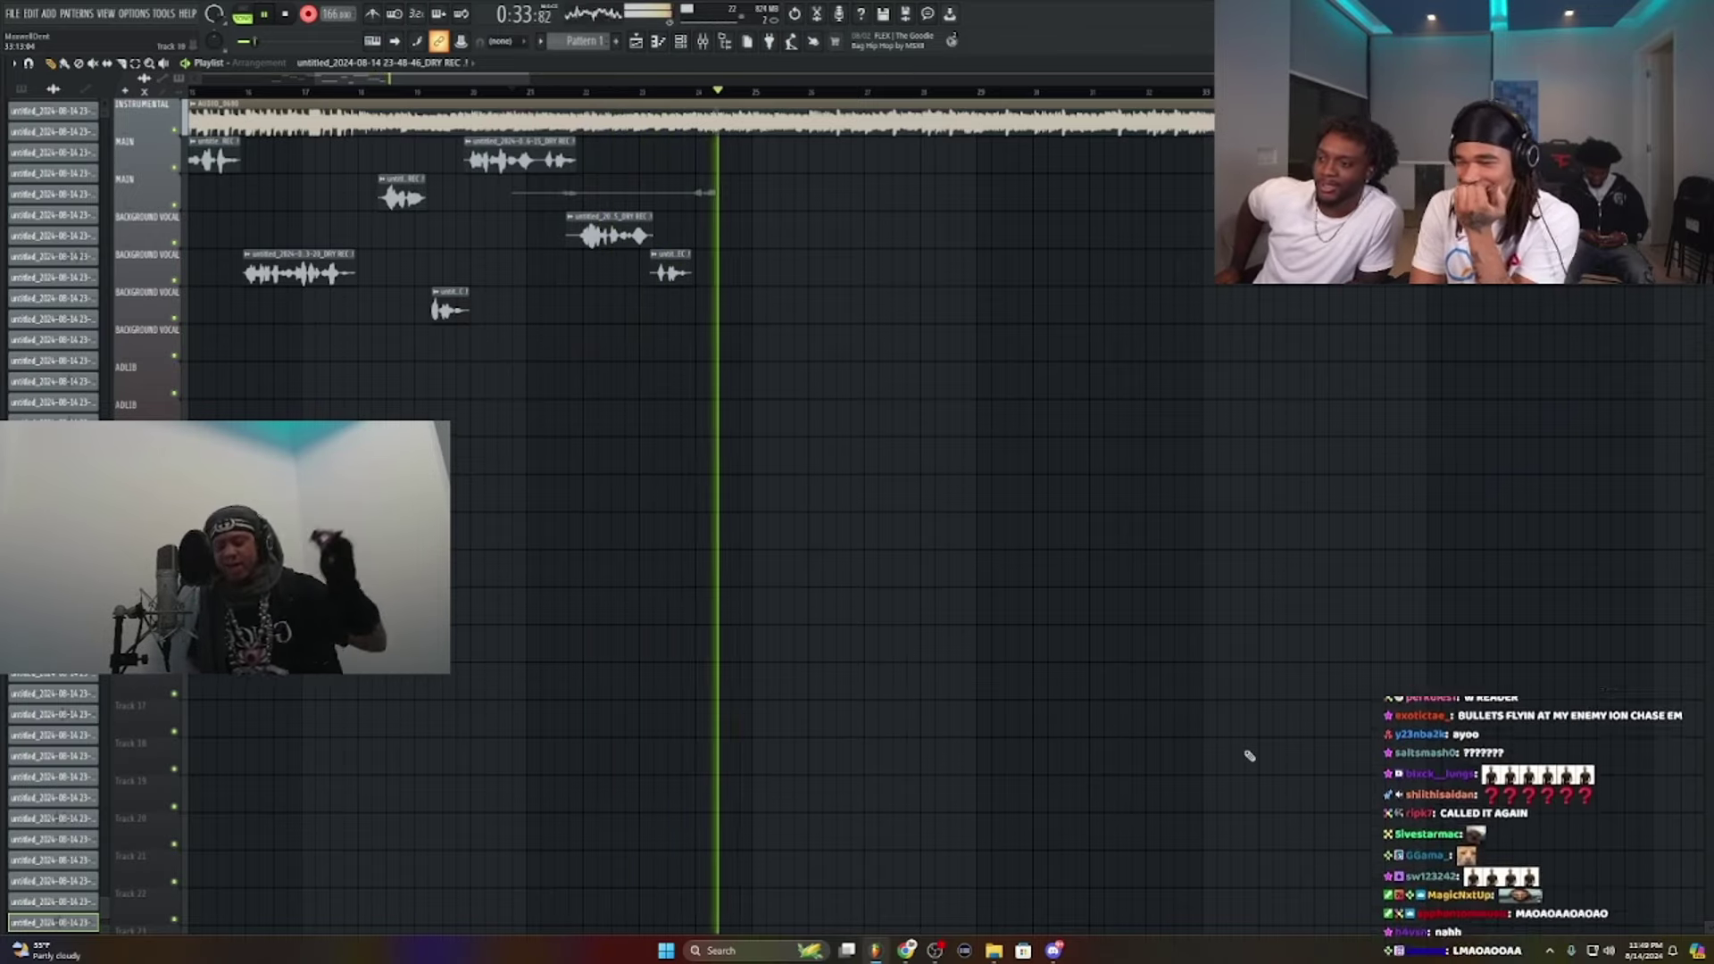
key("space")
key("space")
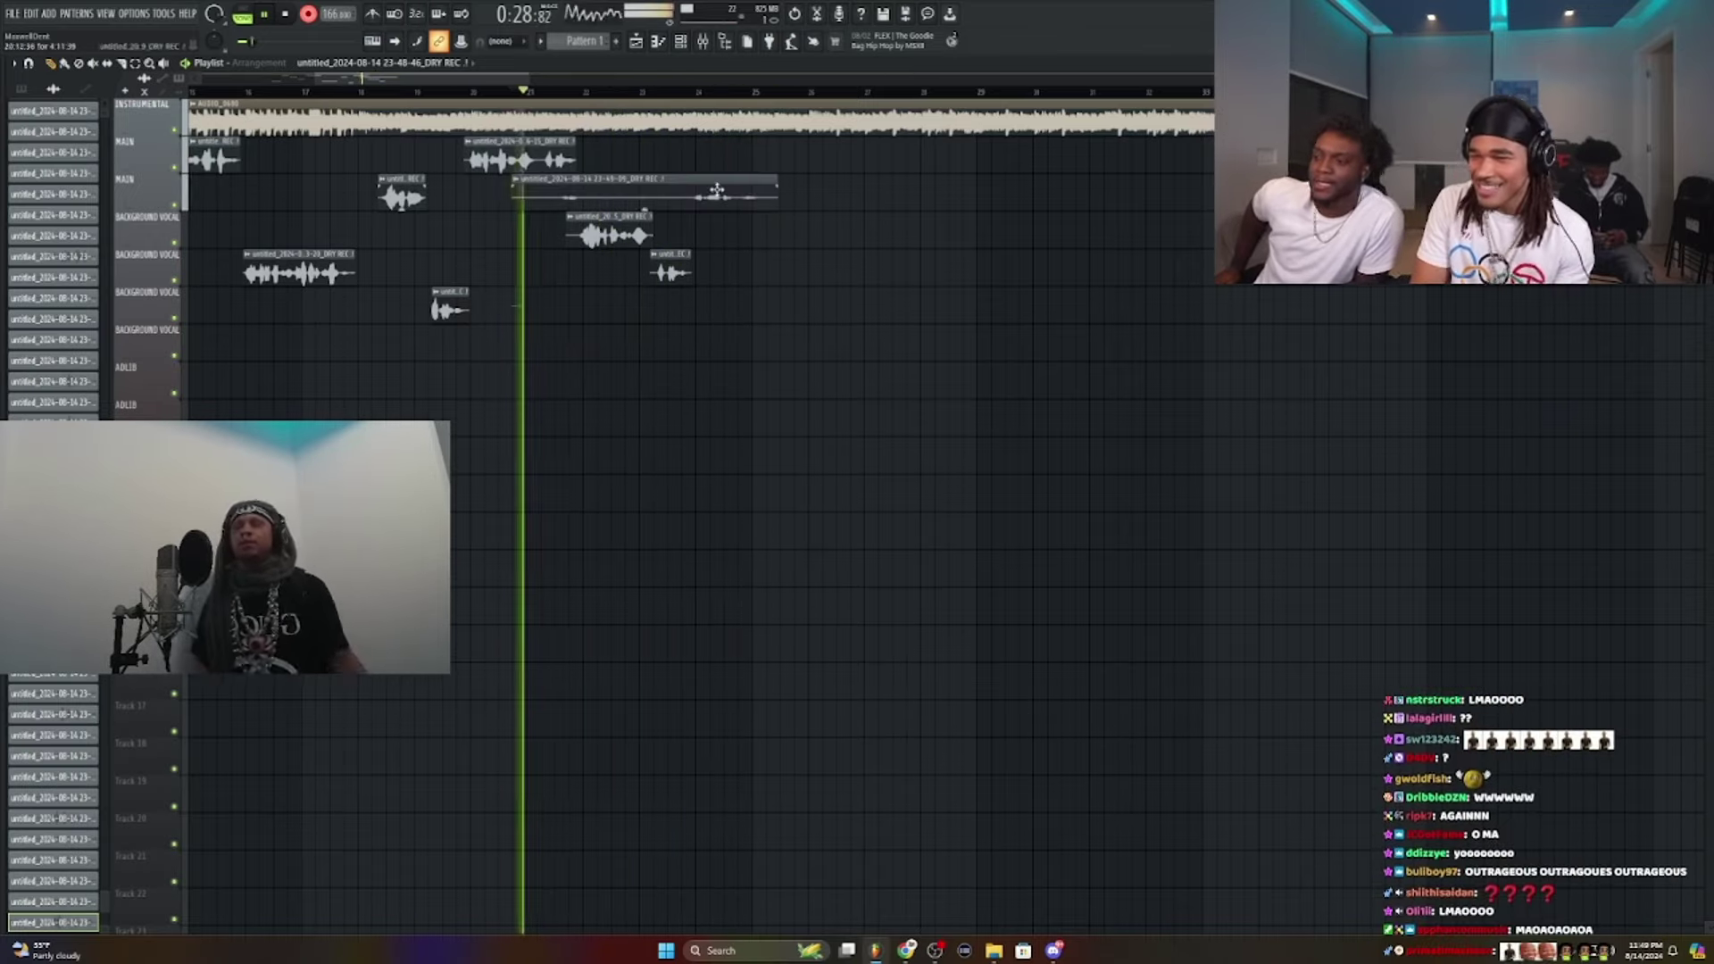
scroll(889, 384, "down", 1)
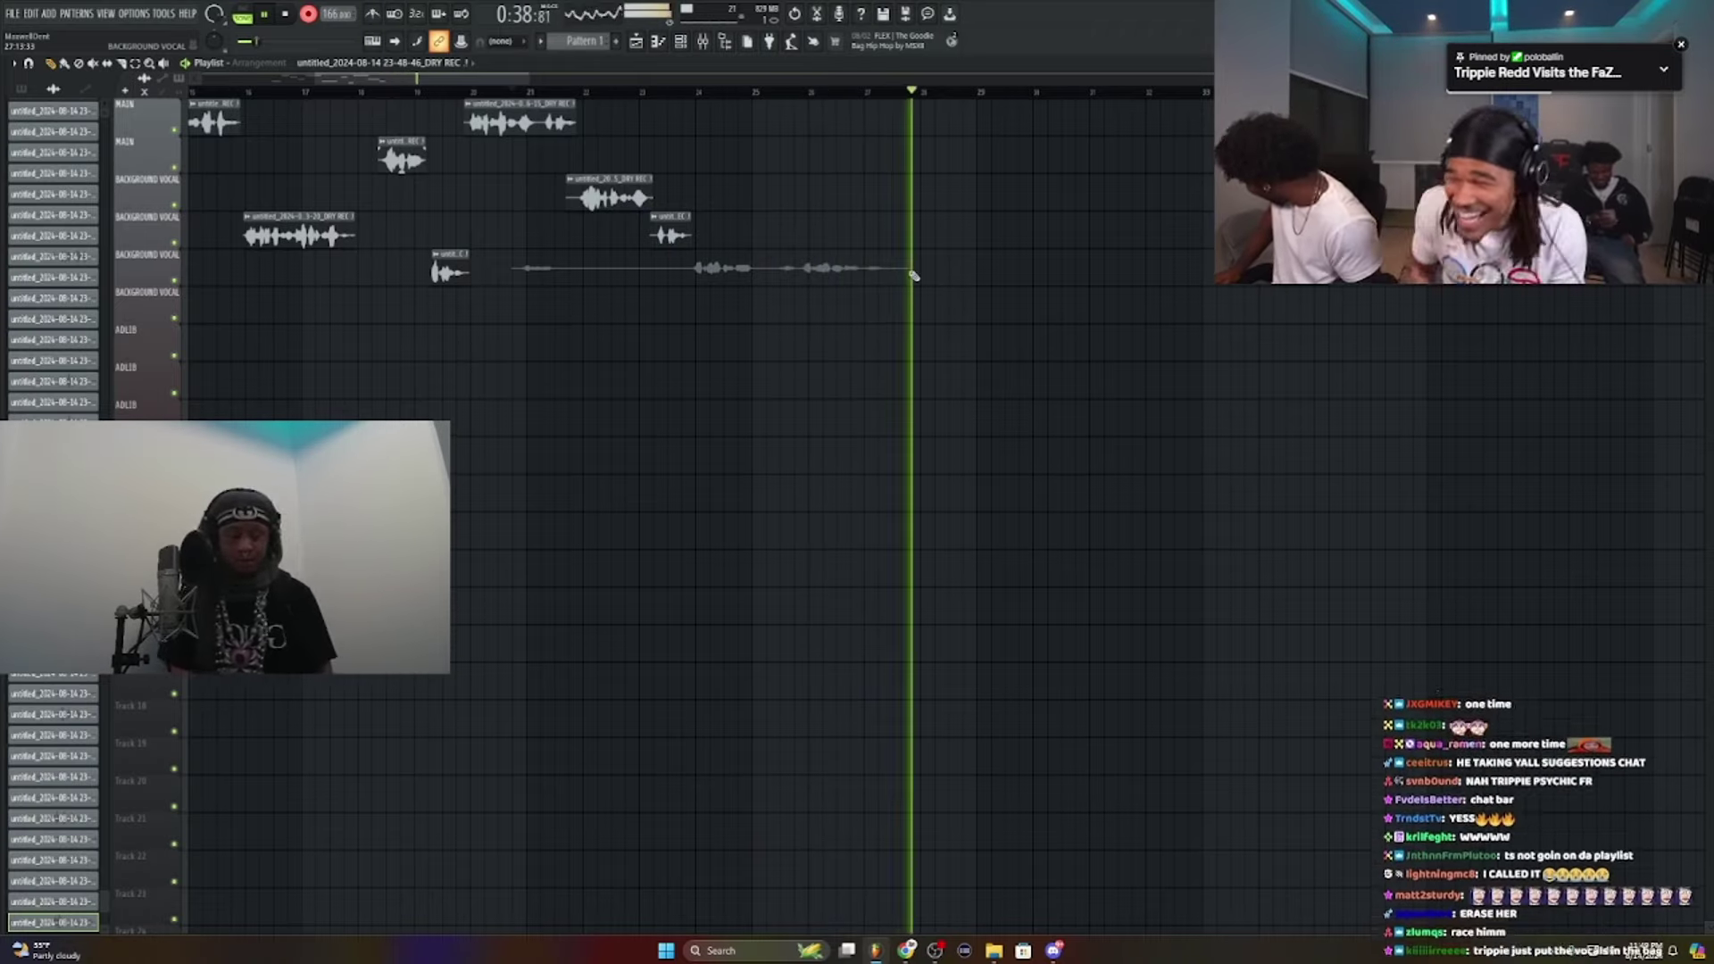
key("space")
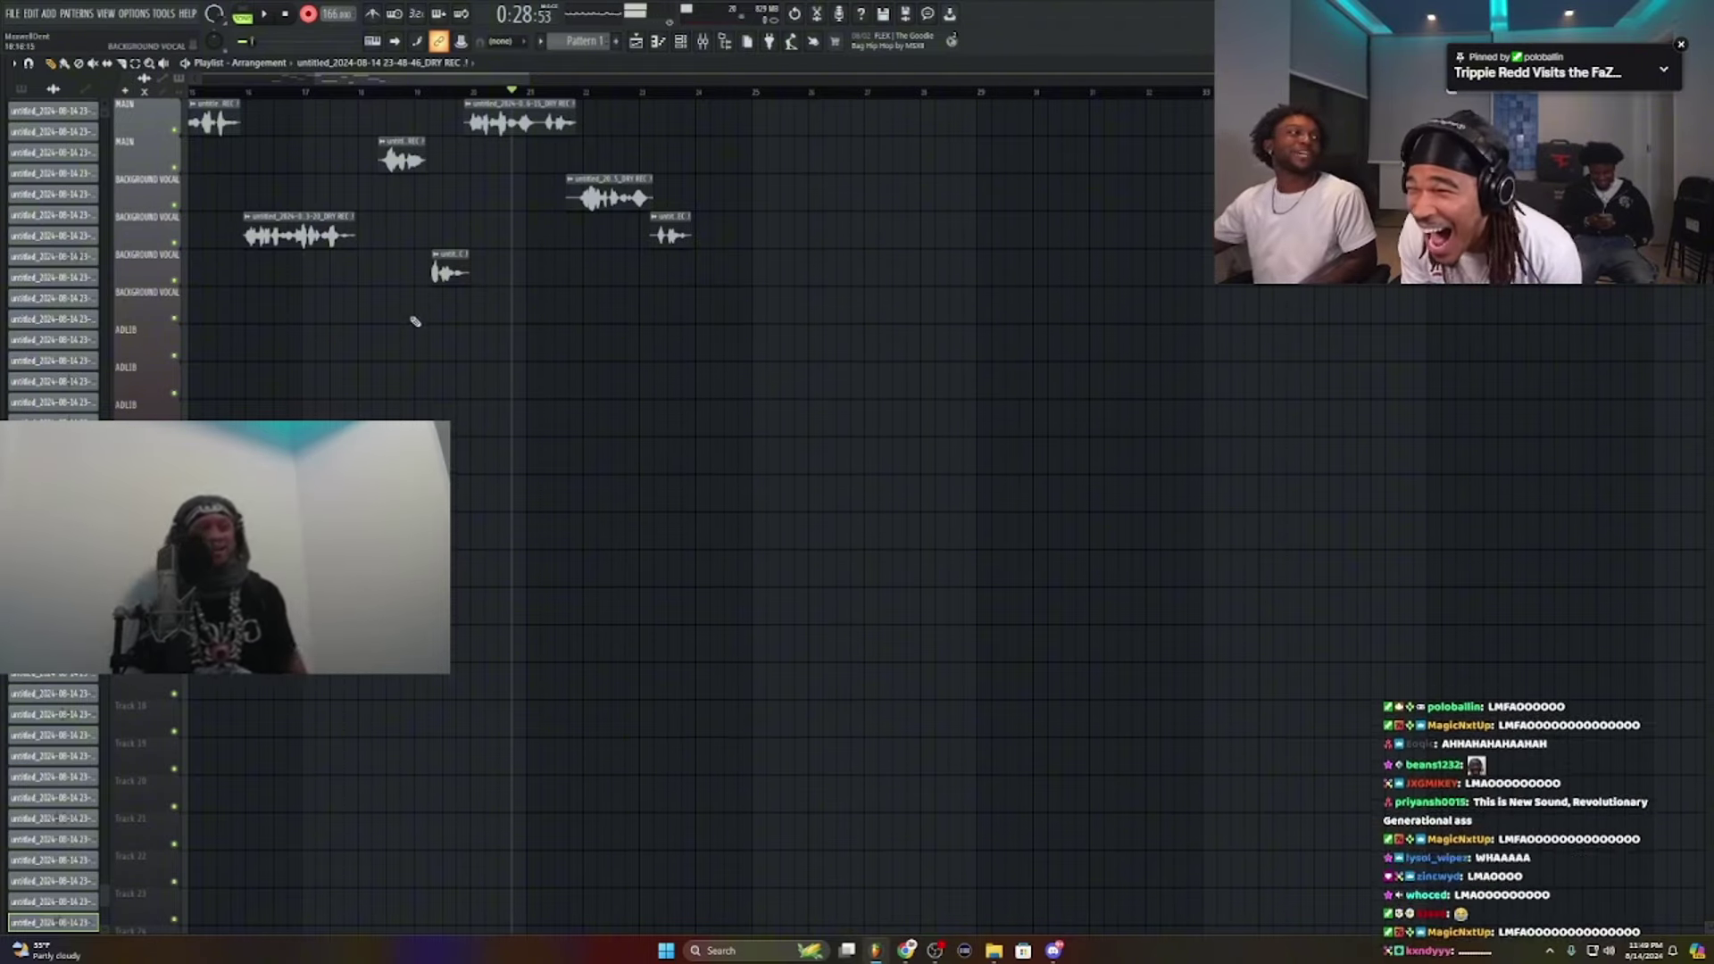
scroll(733, 464, "up", 1)
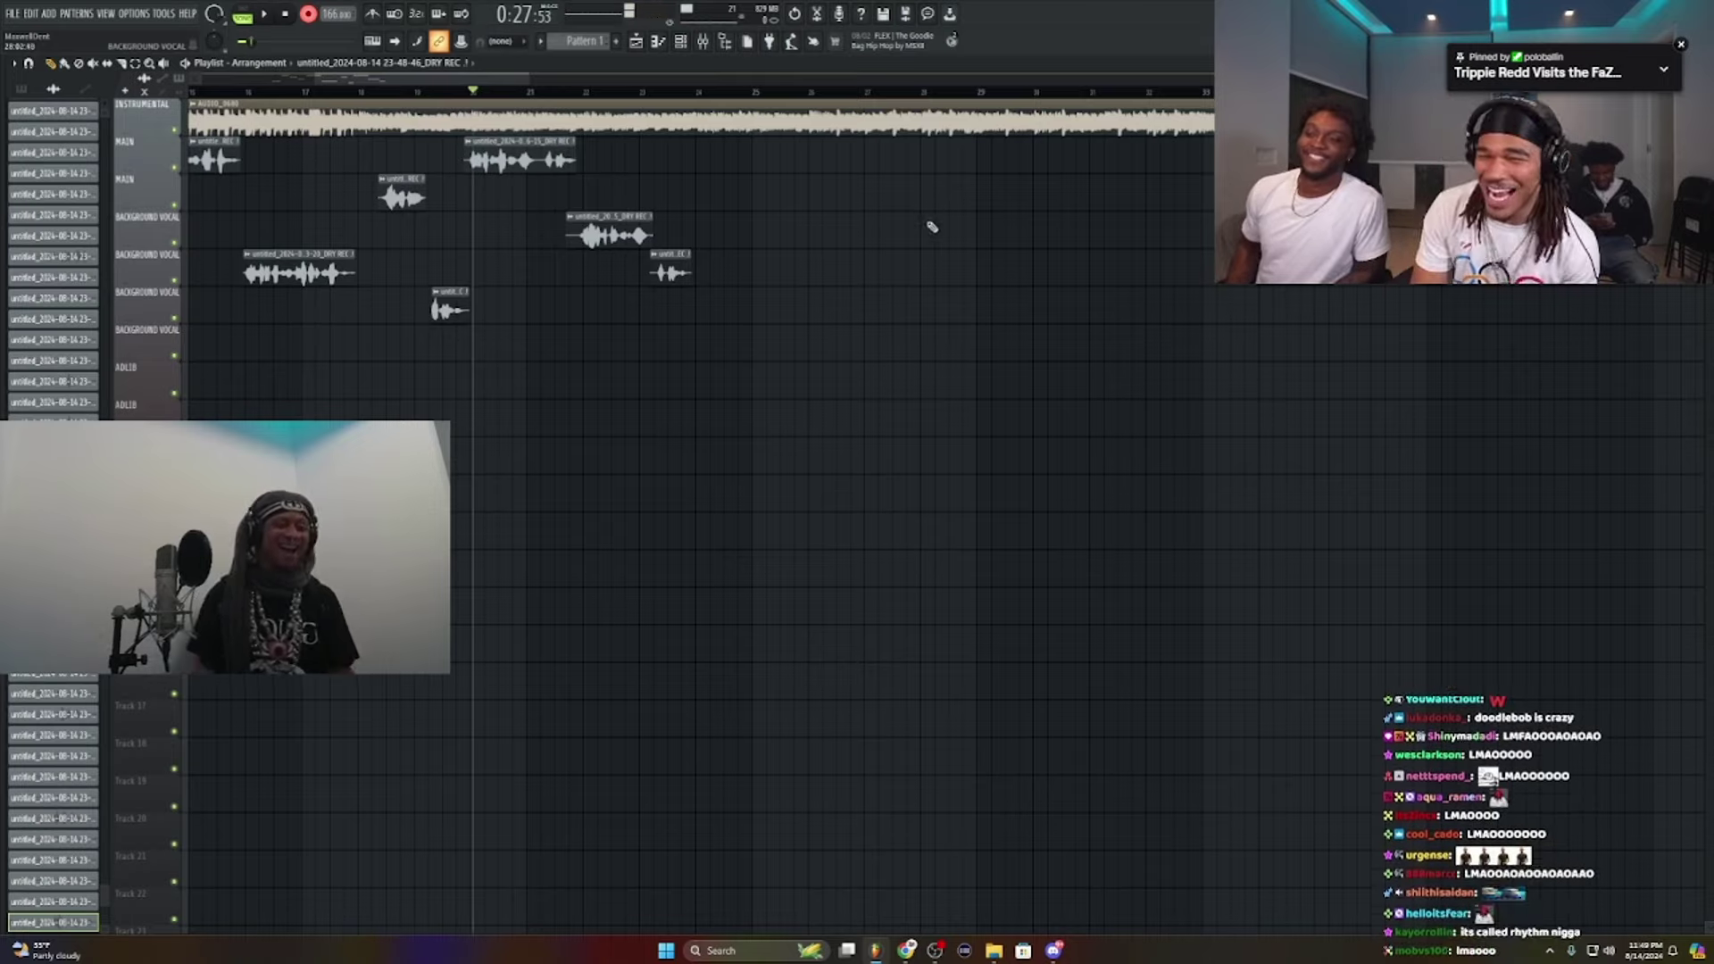
Step: Record takes on the second Main and third Background Vocal tracks from about bar 20, delete both clips, and keep recording
key("space")
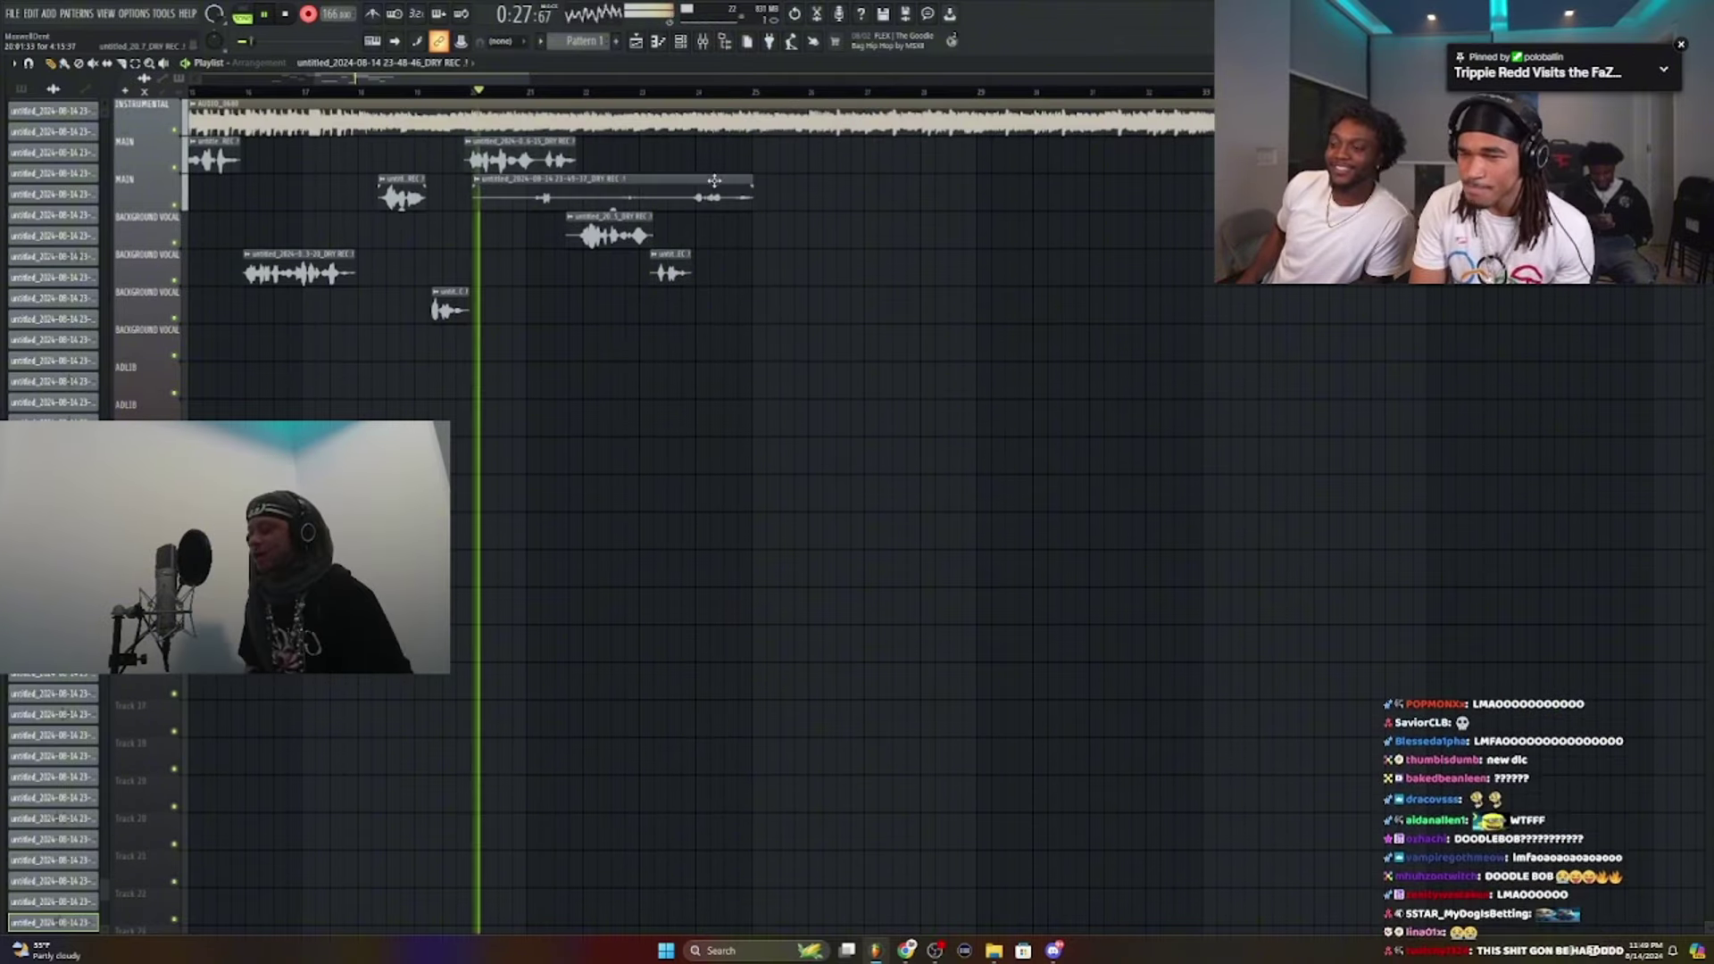
right_click(714, 181)
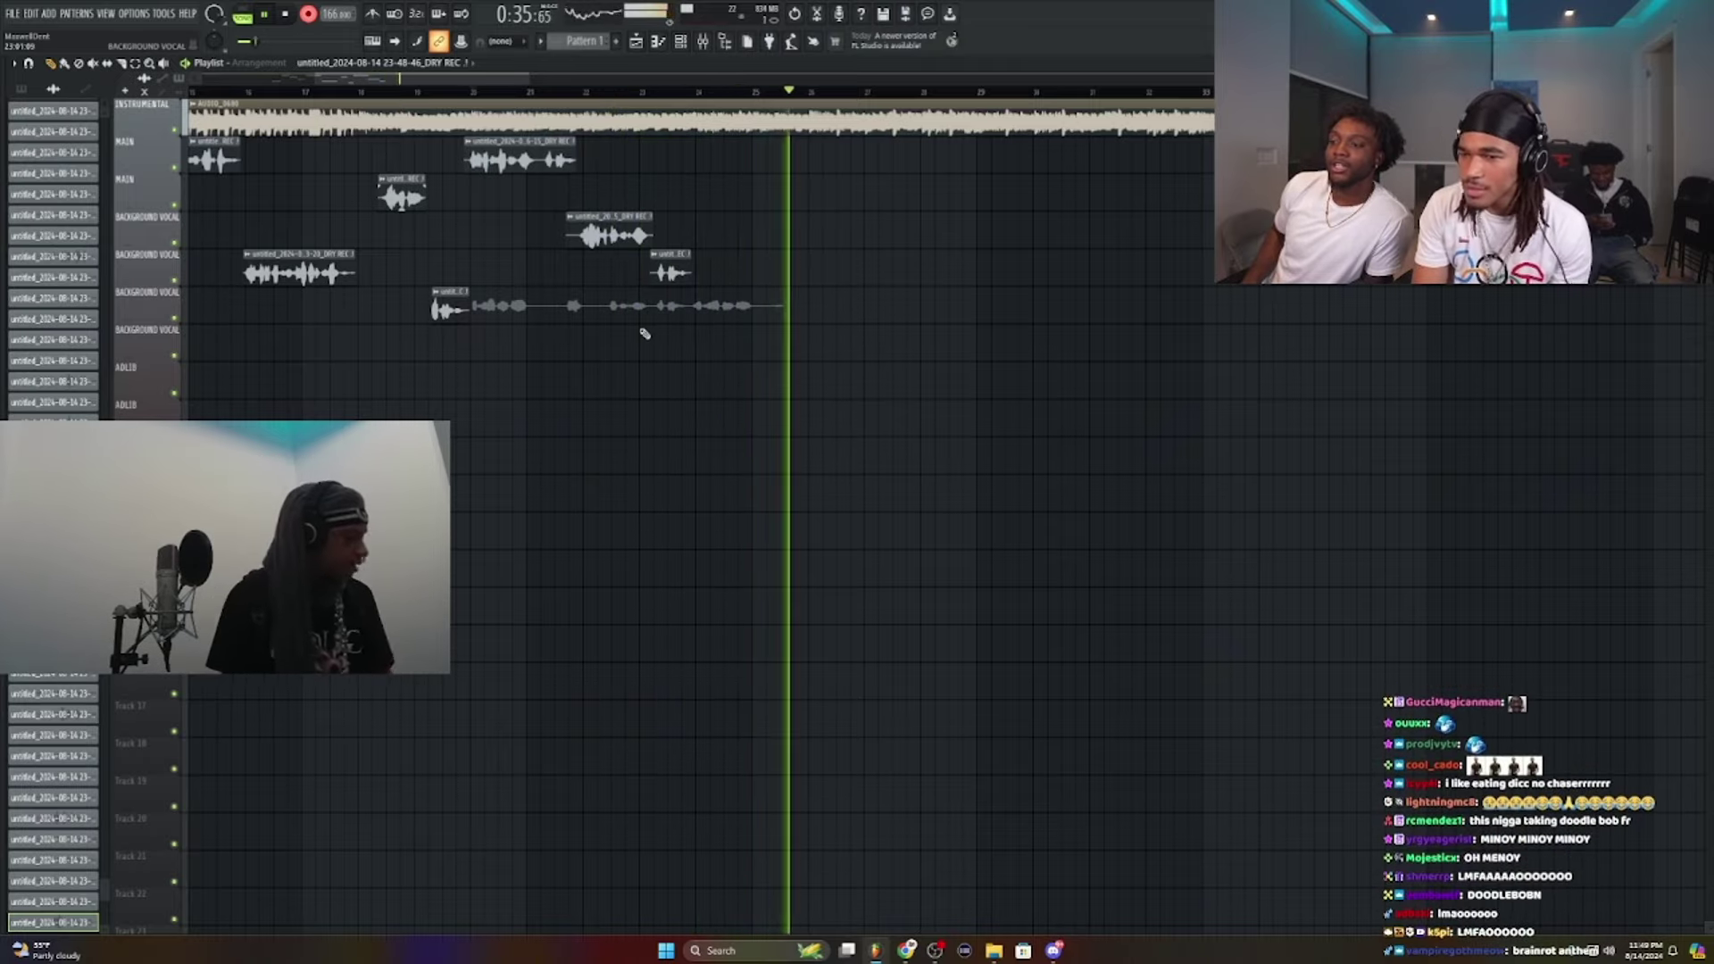
key("space")
key("space")
right_click(654, 309)
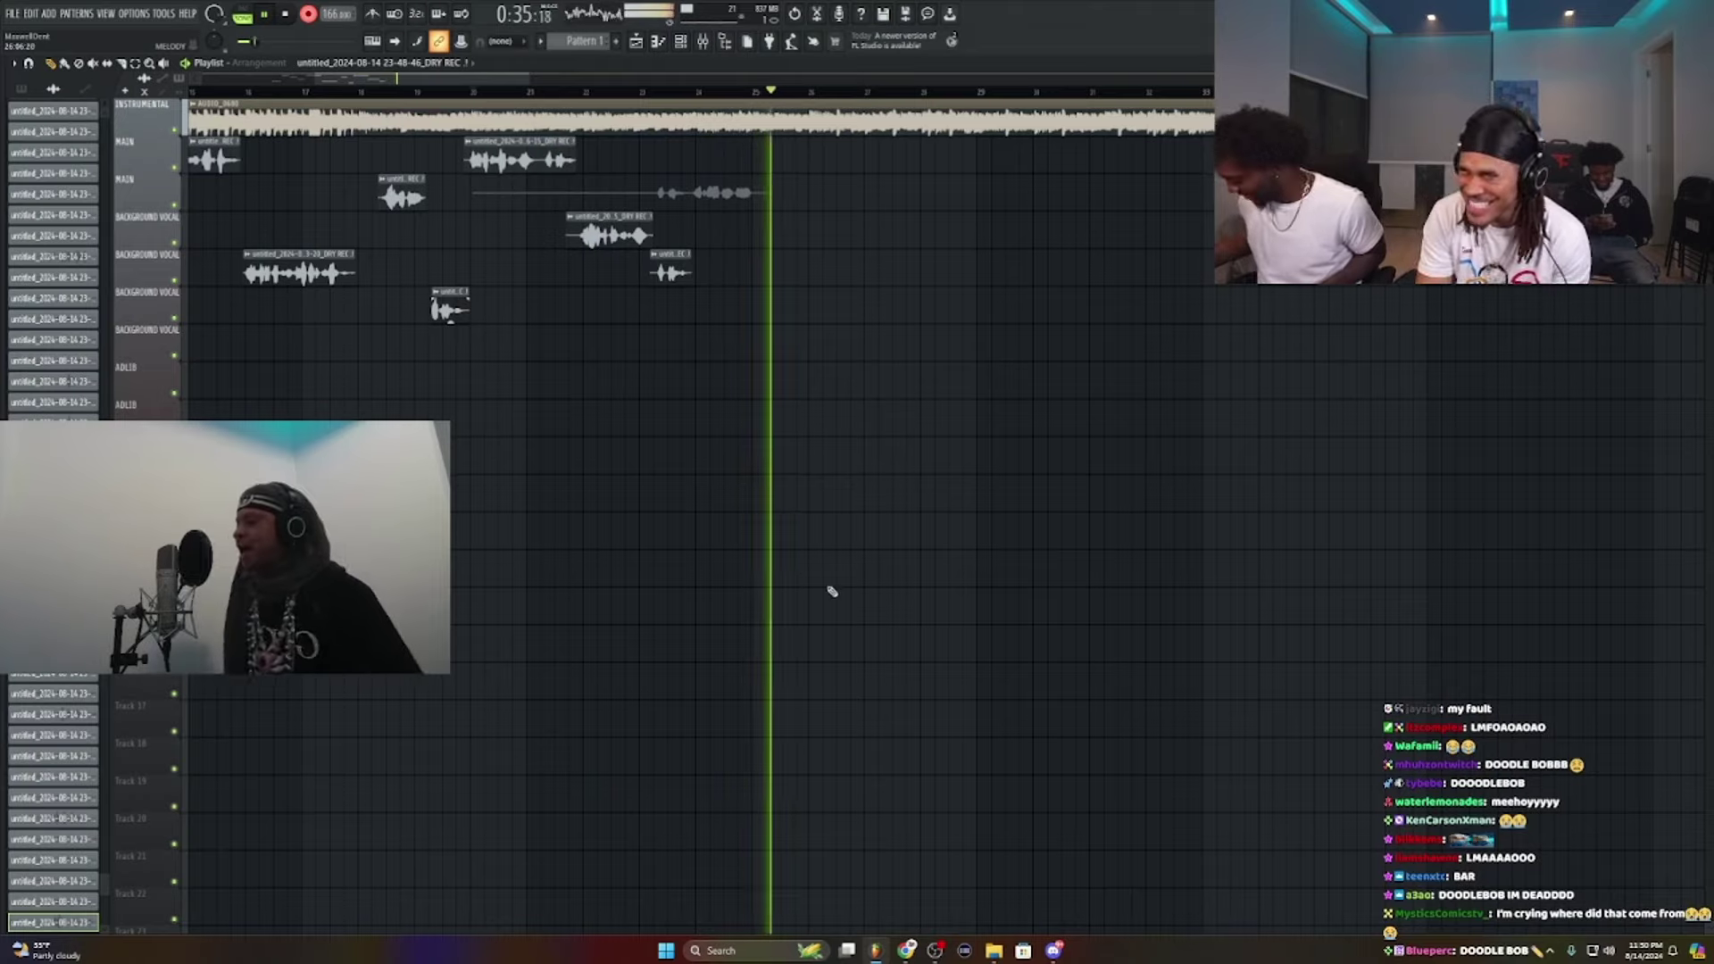
Step: Stop recording, trim the new second Main take to start just before bar 24, and normalize it
key("space")
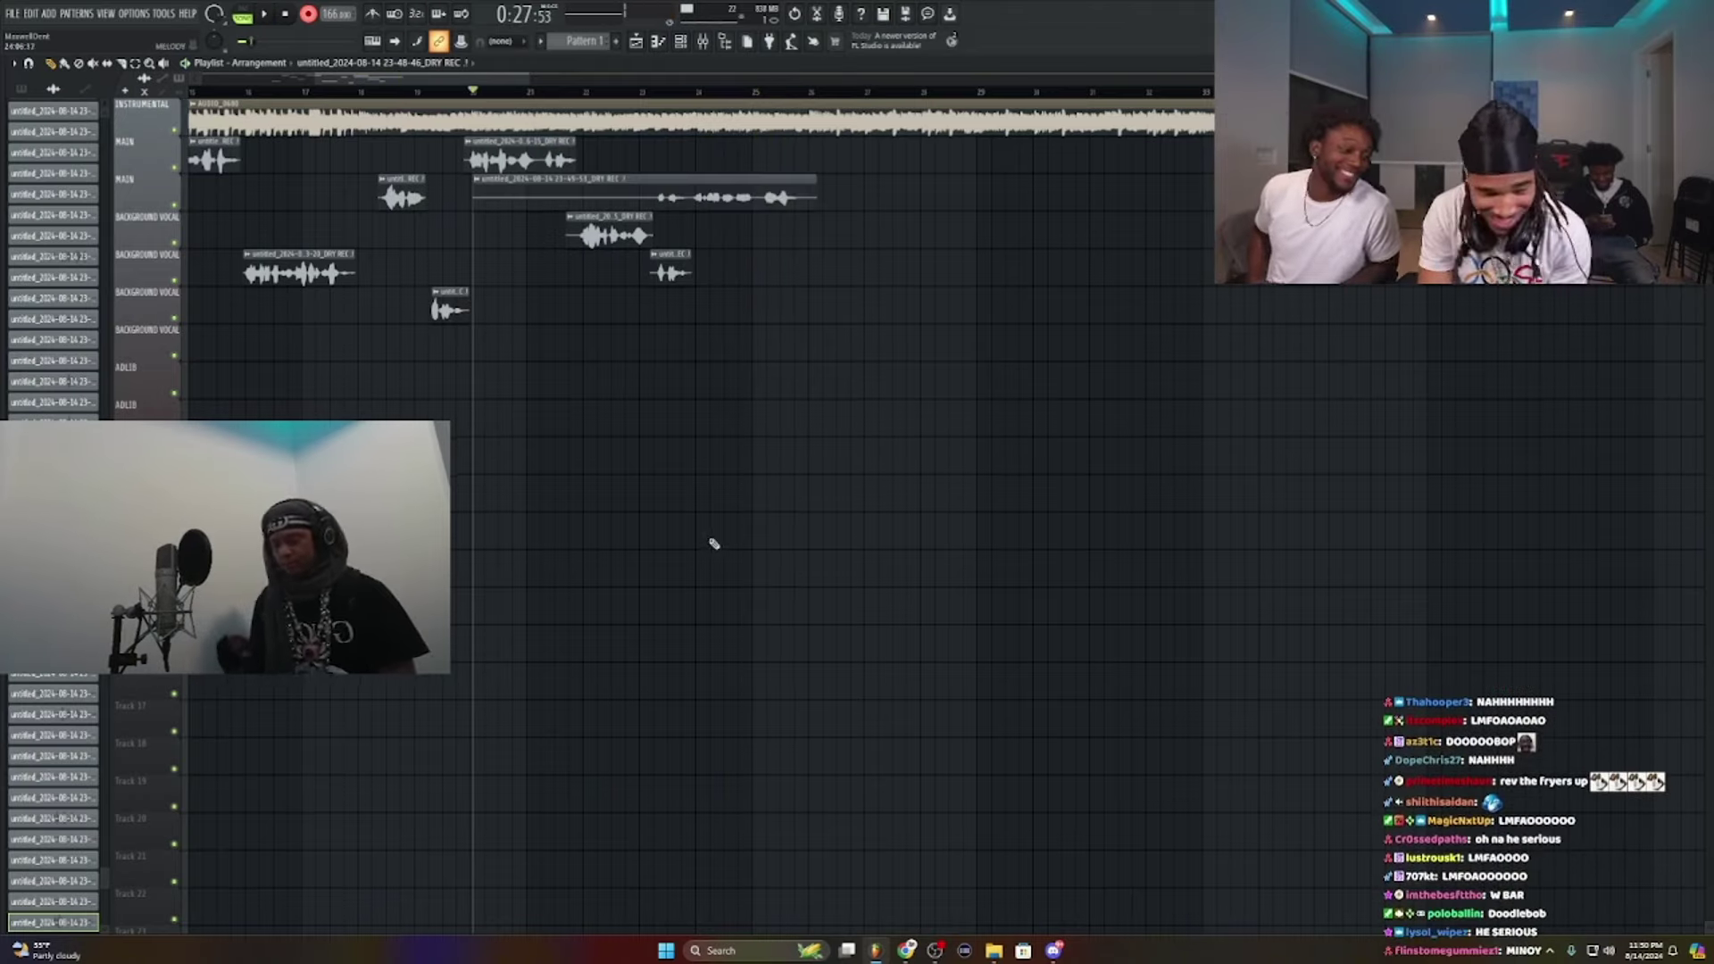
key("space")
left_click_drag(474, 198, 686, 214)
double_click(723, 183)
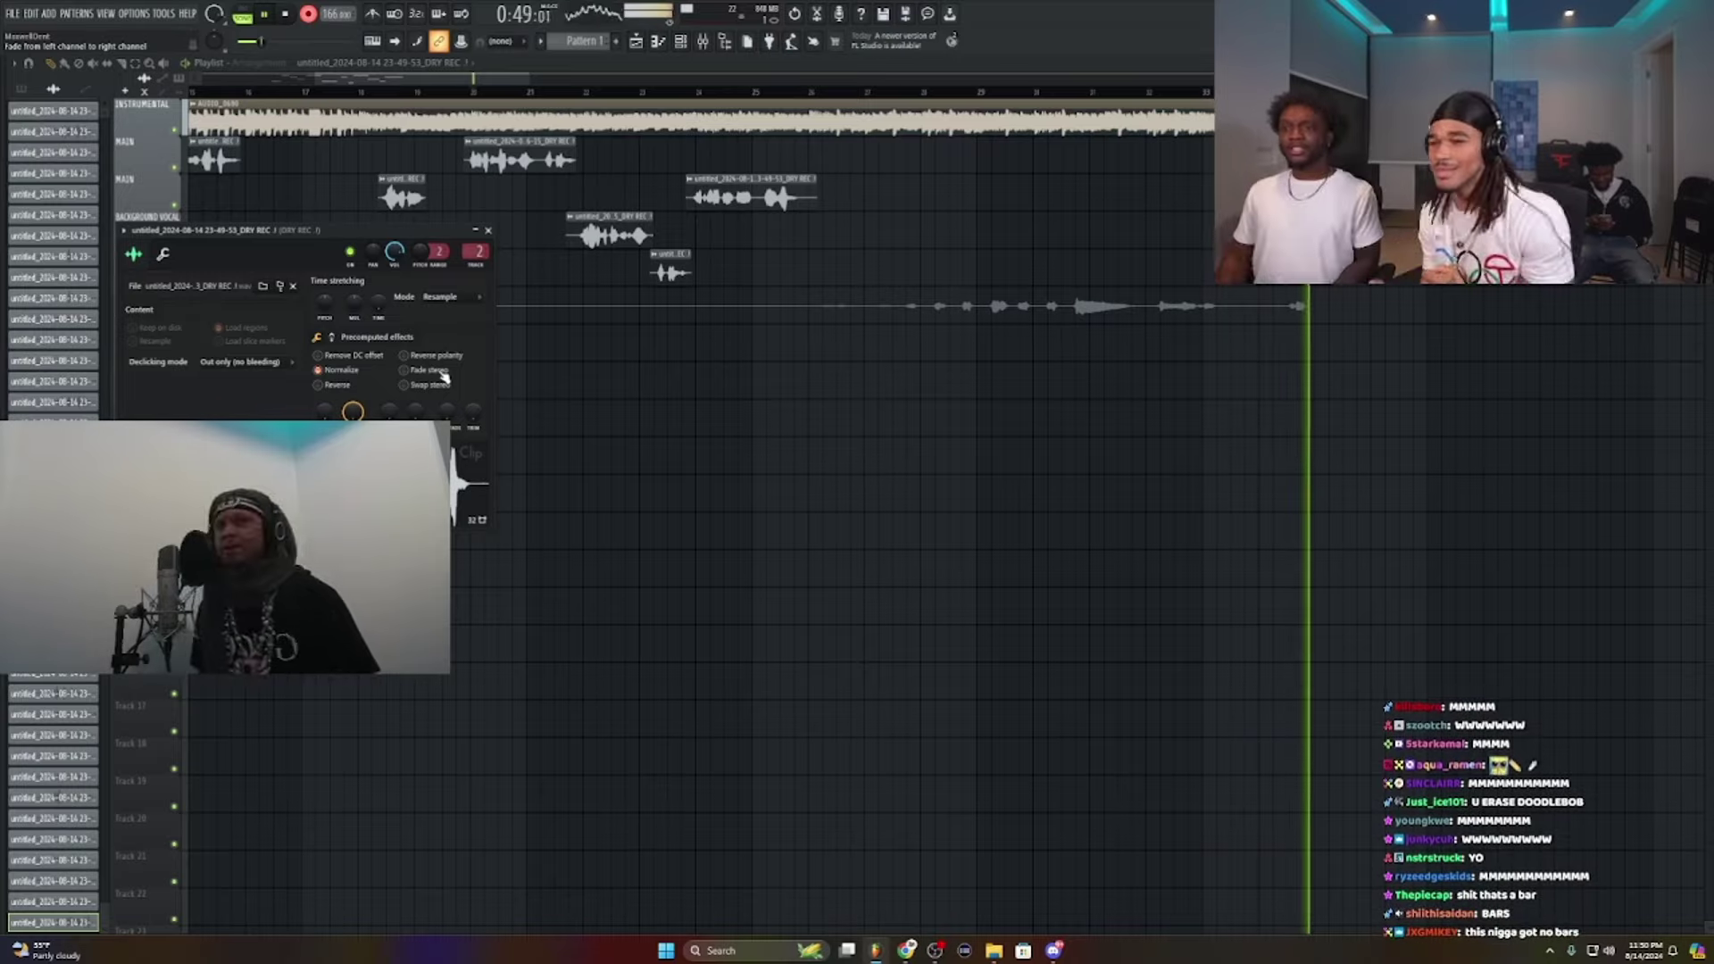
Step: Discard the take on the third Background Vocal track, and record and delete one on the fourth from about bar 20
key("space")
key("ctrl+z")
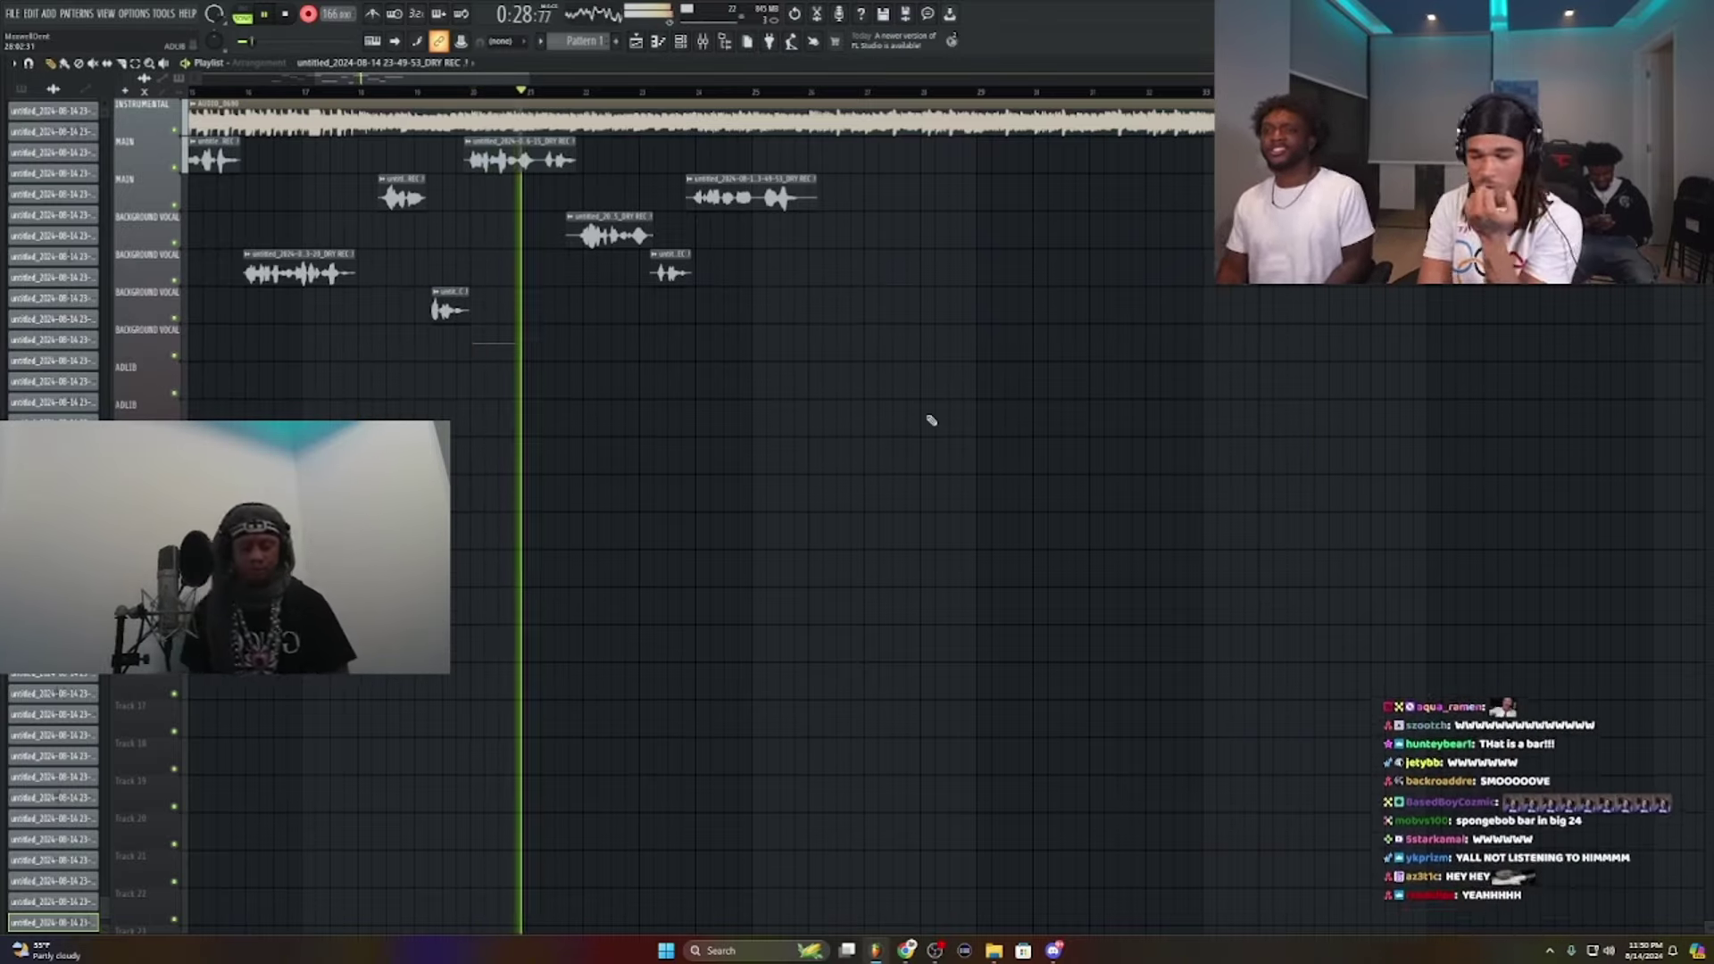
scroll(960, 397, "down", 1)
scroll(882, 467, "up", 1)
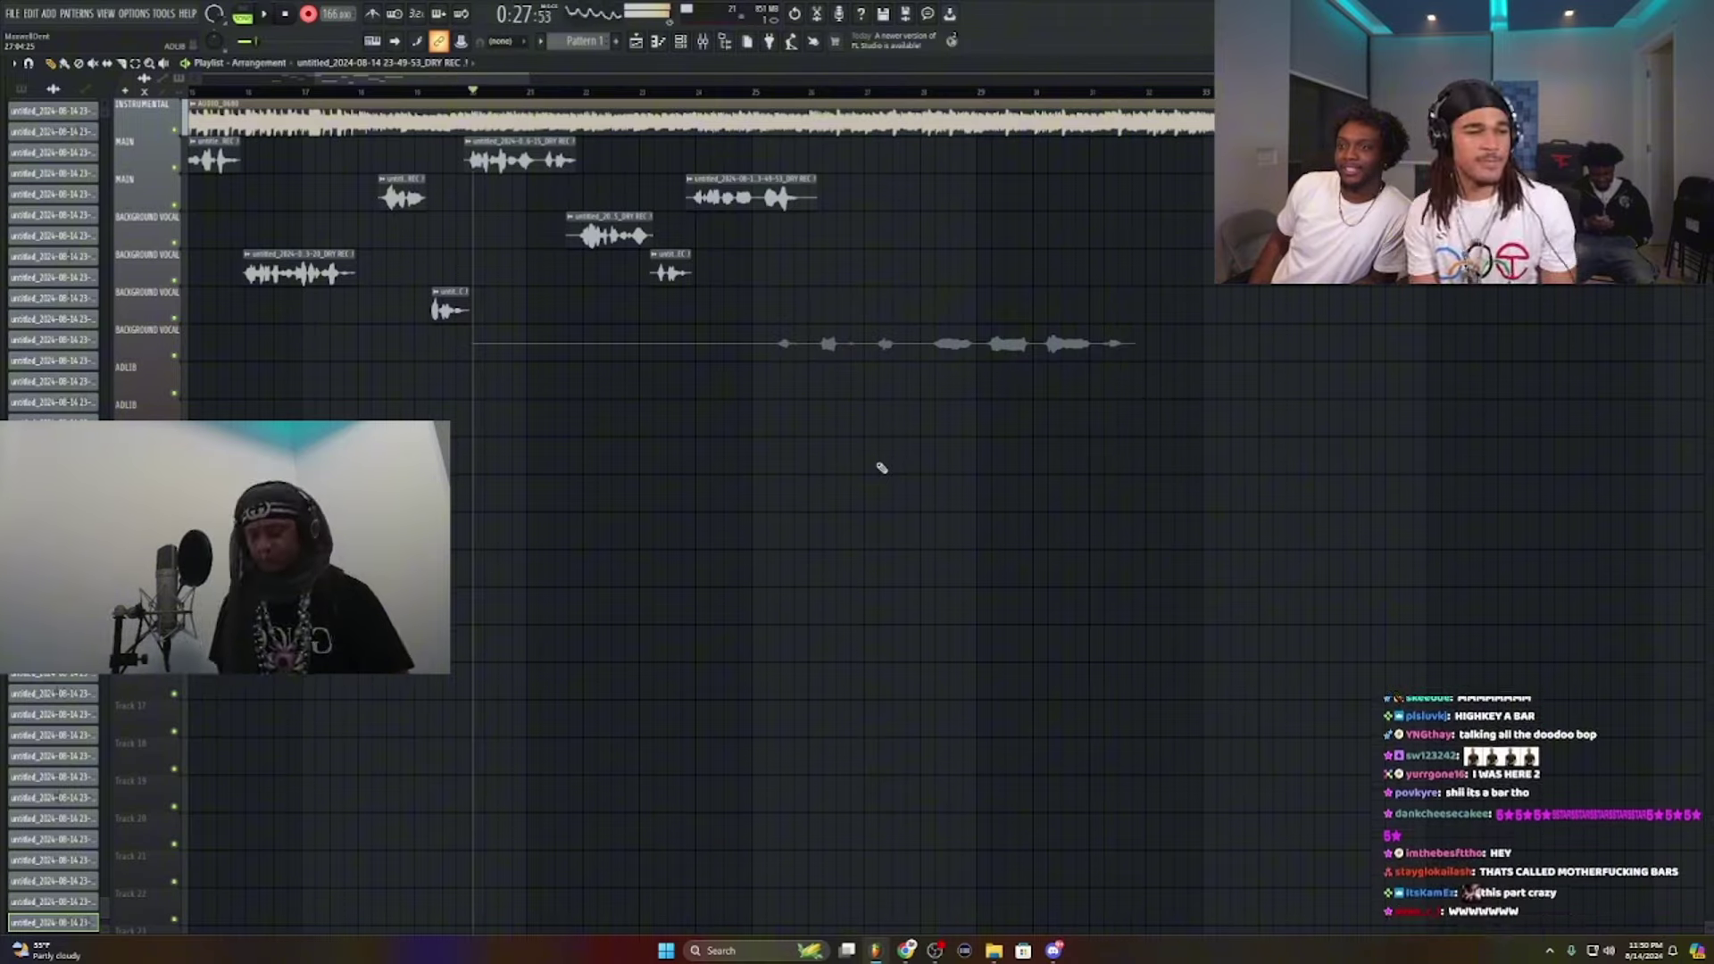
key("space")
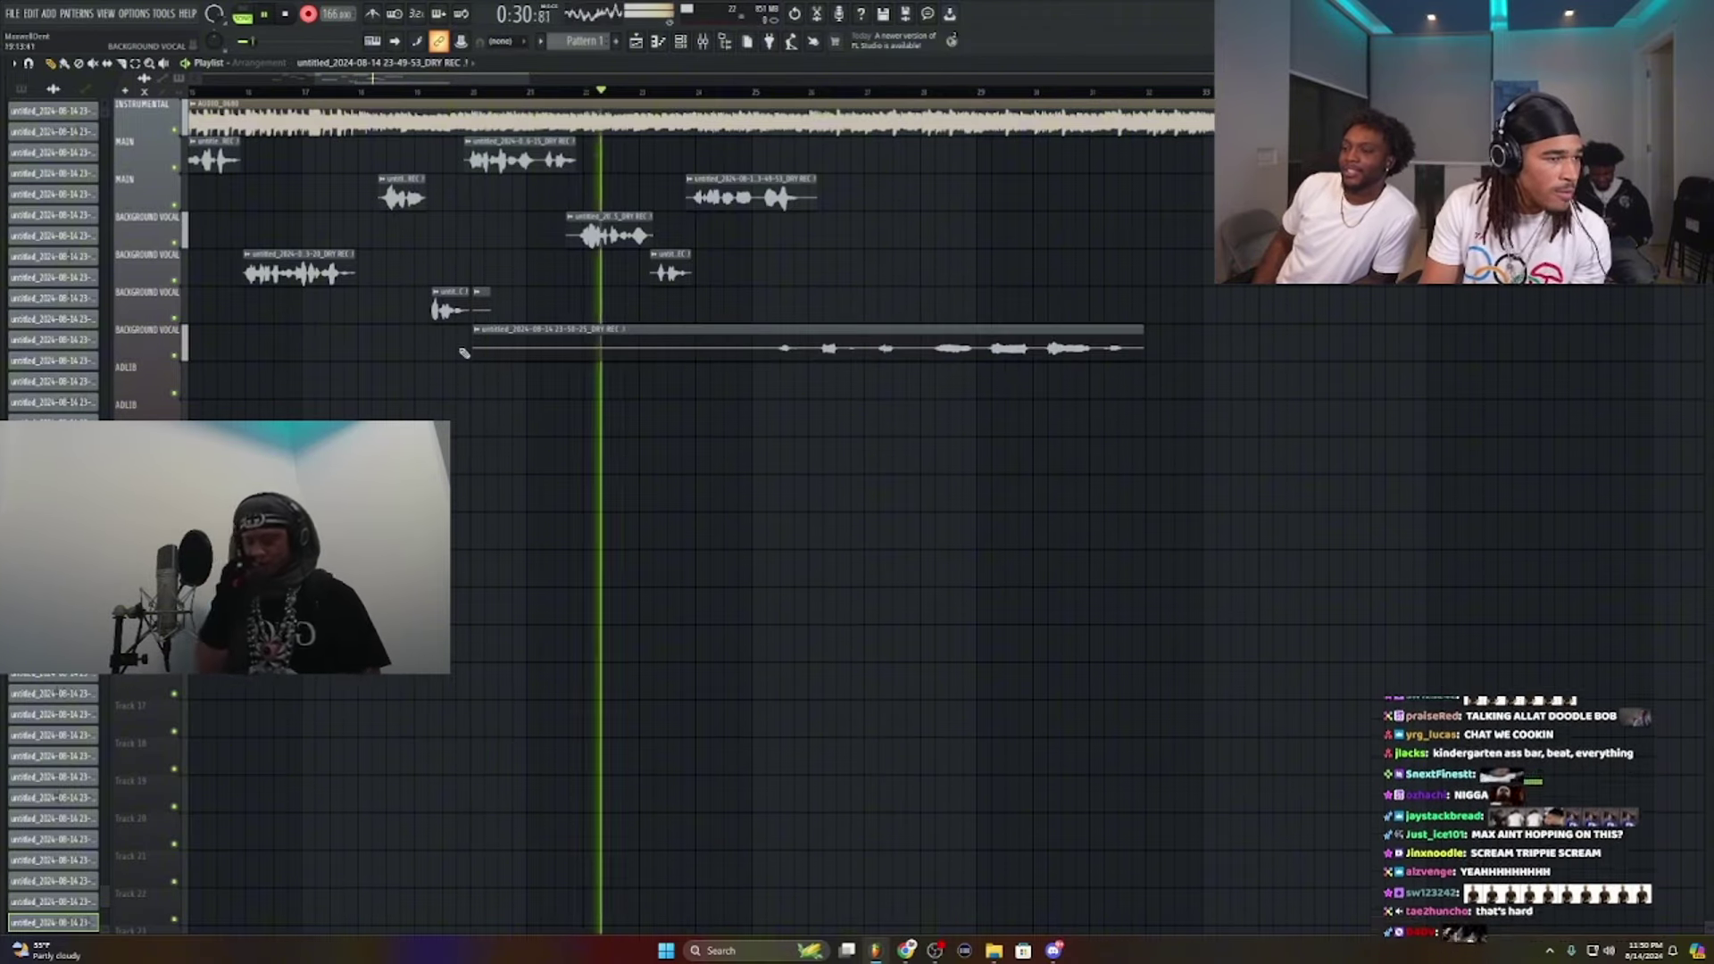
right_click(566, 340)
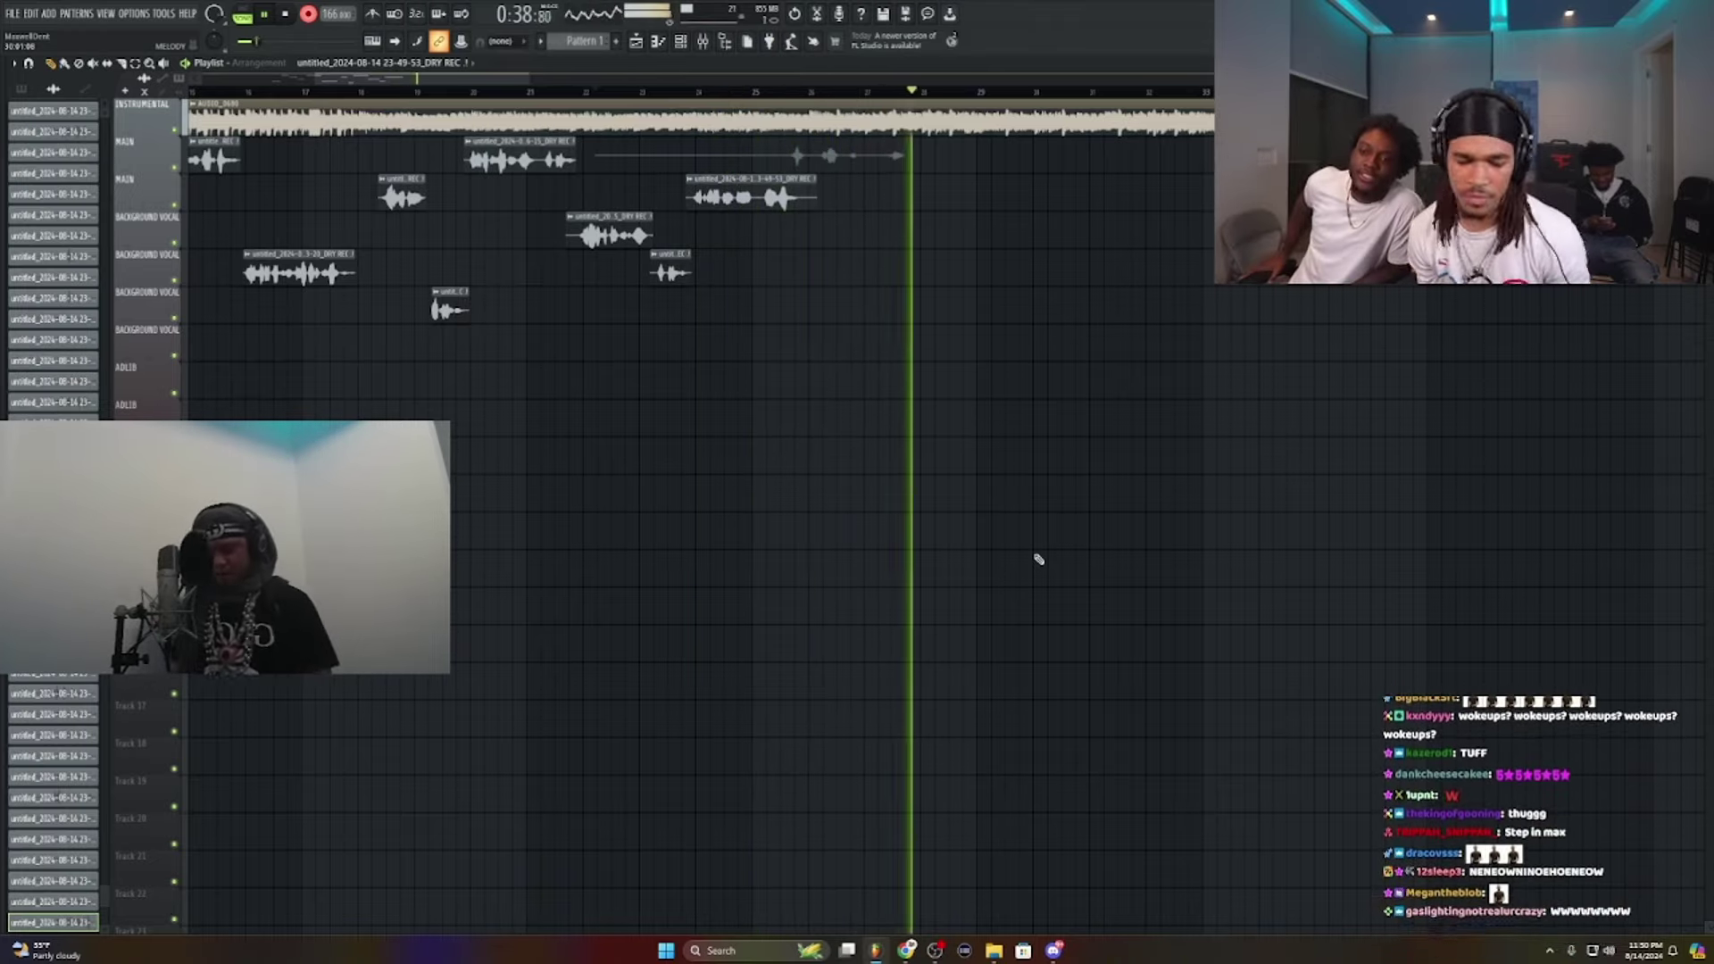
Step: Record takes on the first Main track from about bar 22 and from just past bar 23, deleting both
key("space")
key("space")
right_click(650, 156)
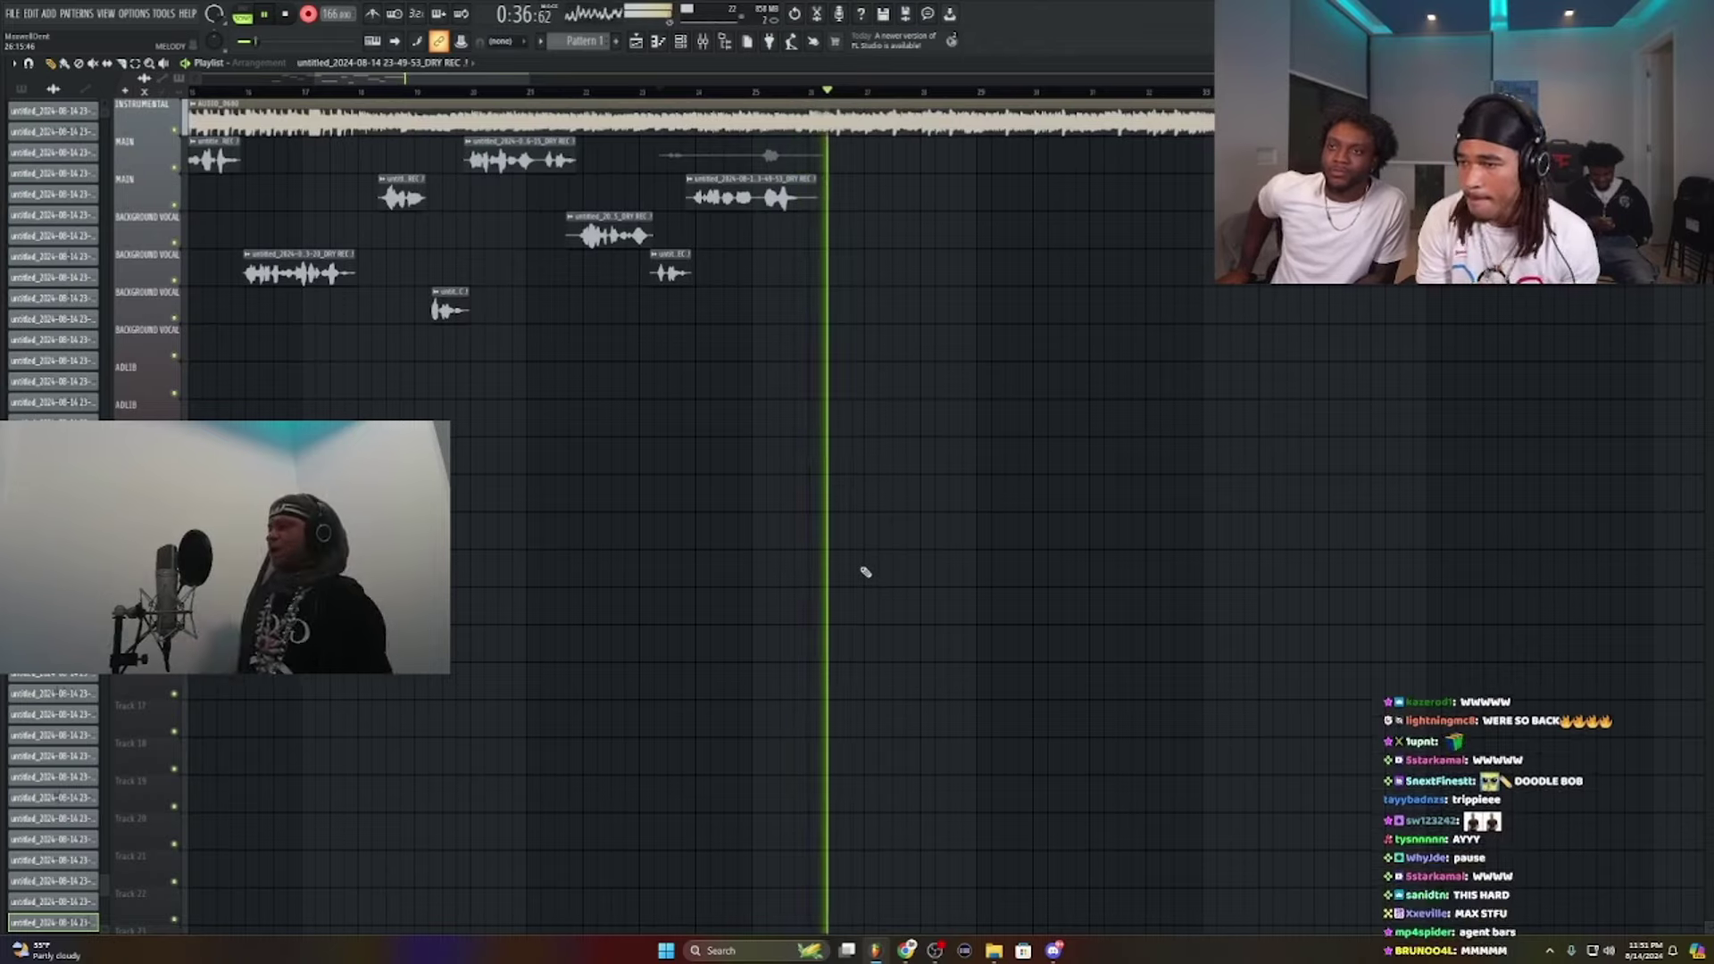
key("space")
key("space")
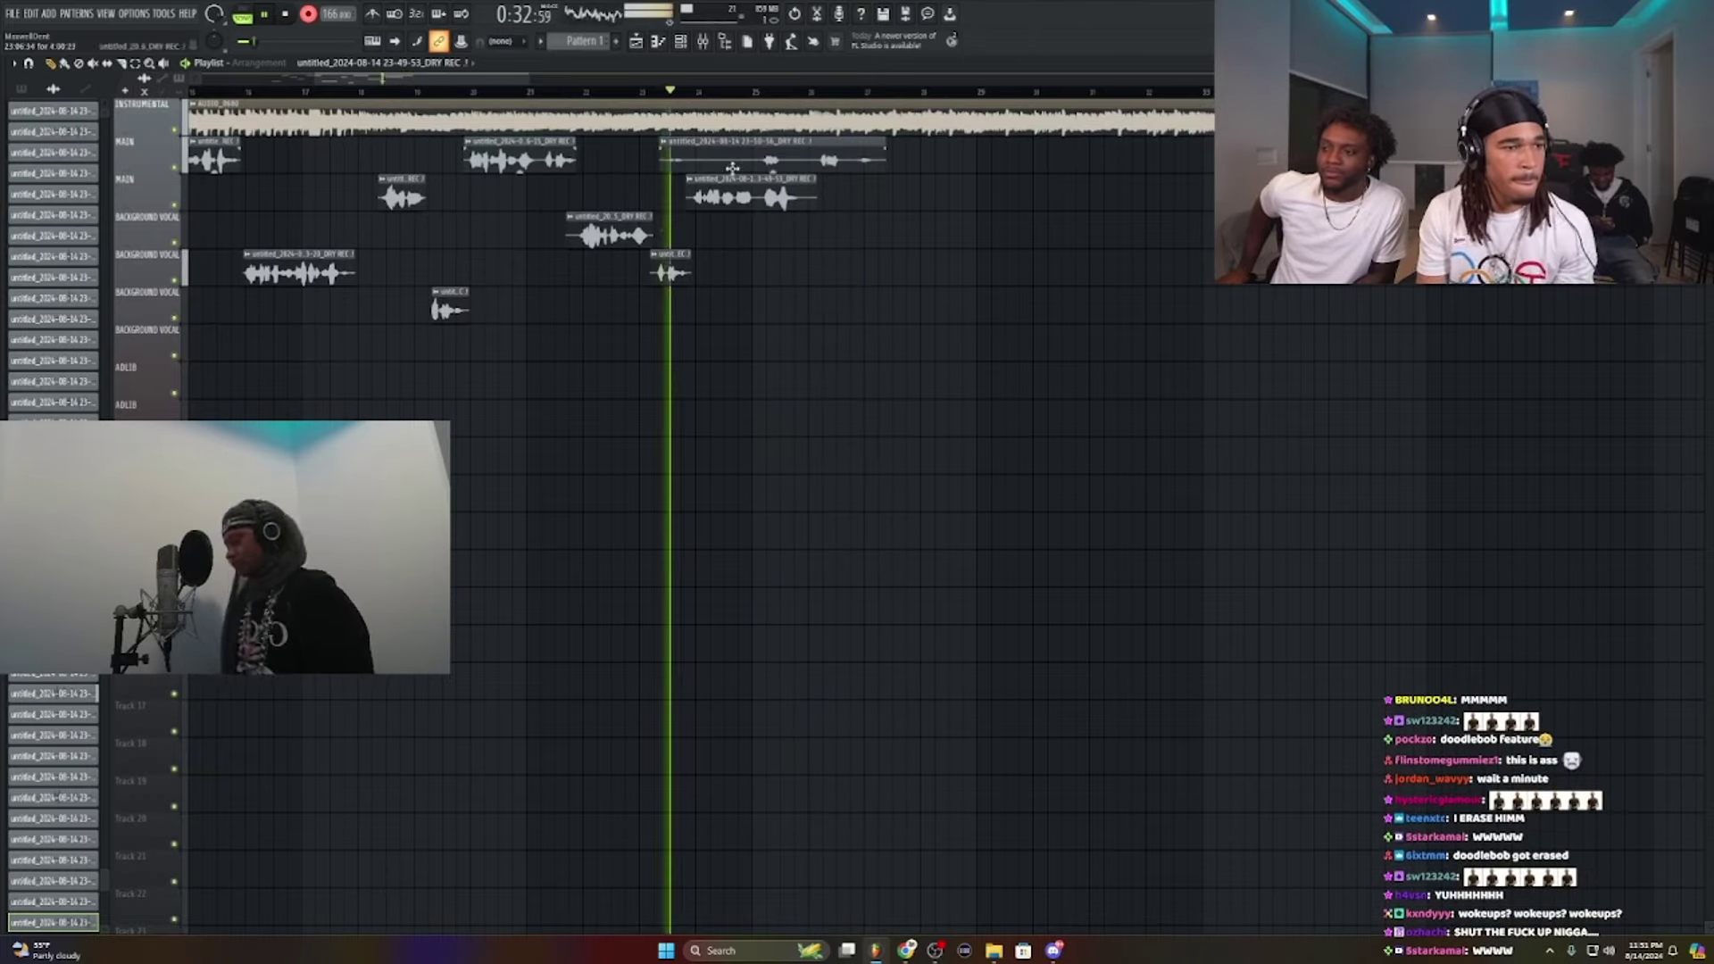
right_click(731, 156)
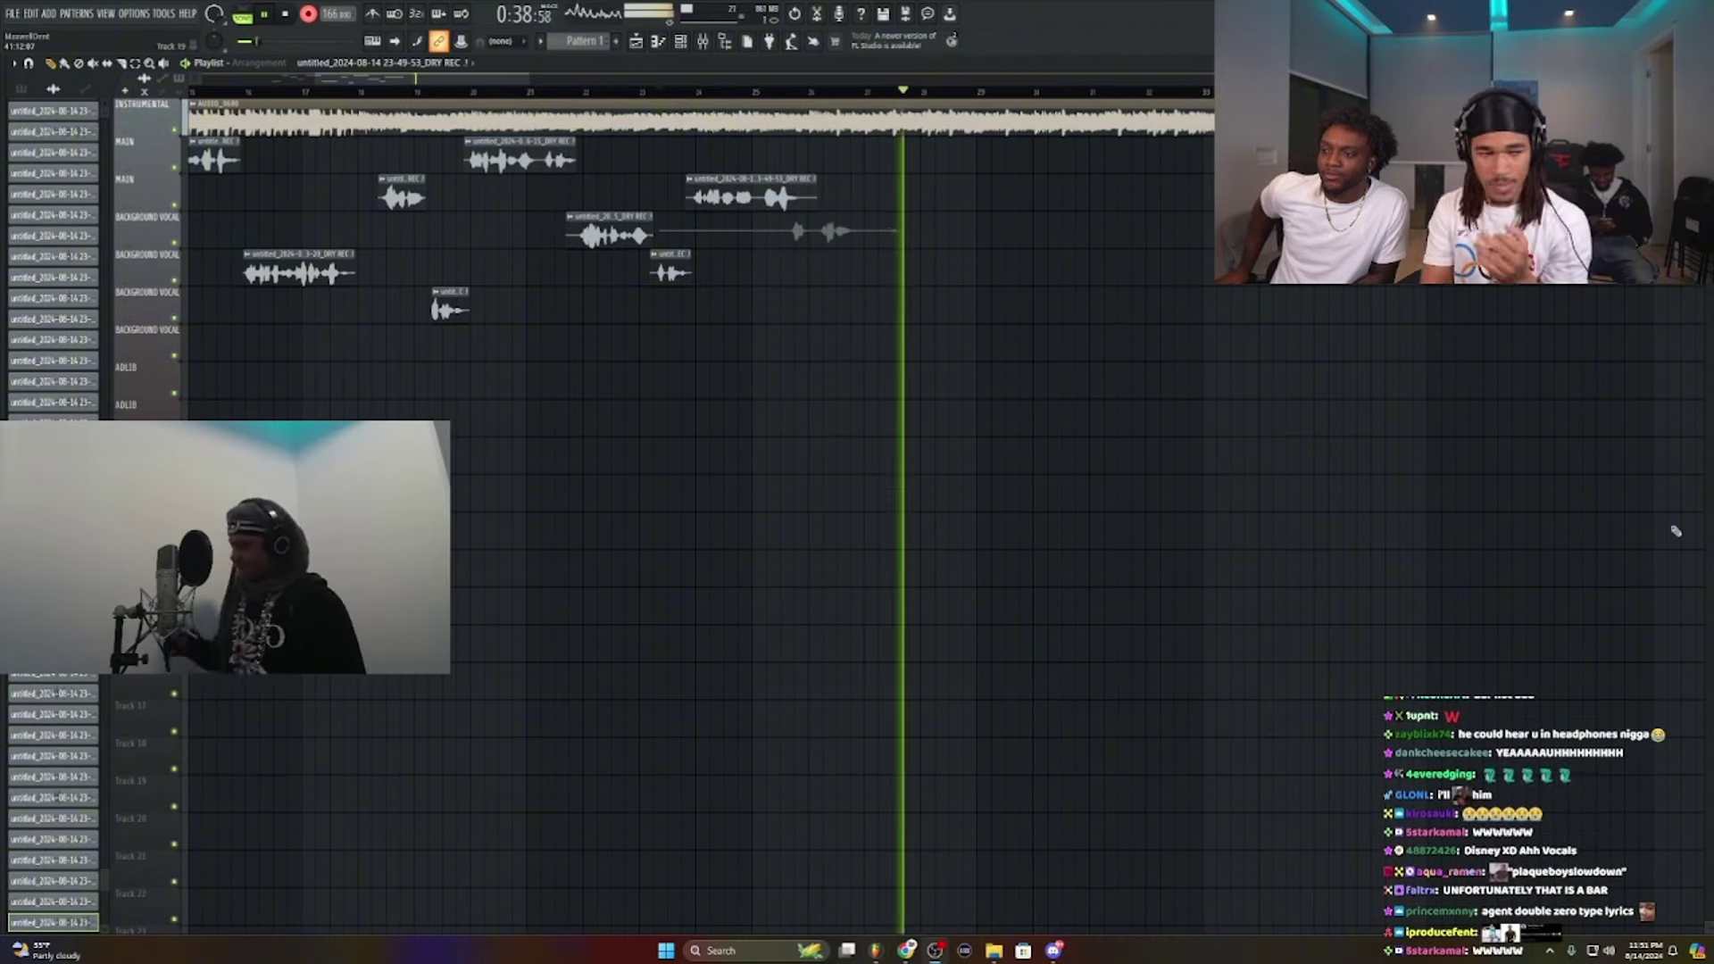
Step: Record alternating takes on the first Background Vocal and first Main tracks from just past bar 23, deleting each one
key("space")
key("space")
right_click(880, 225)
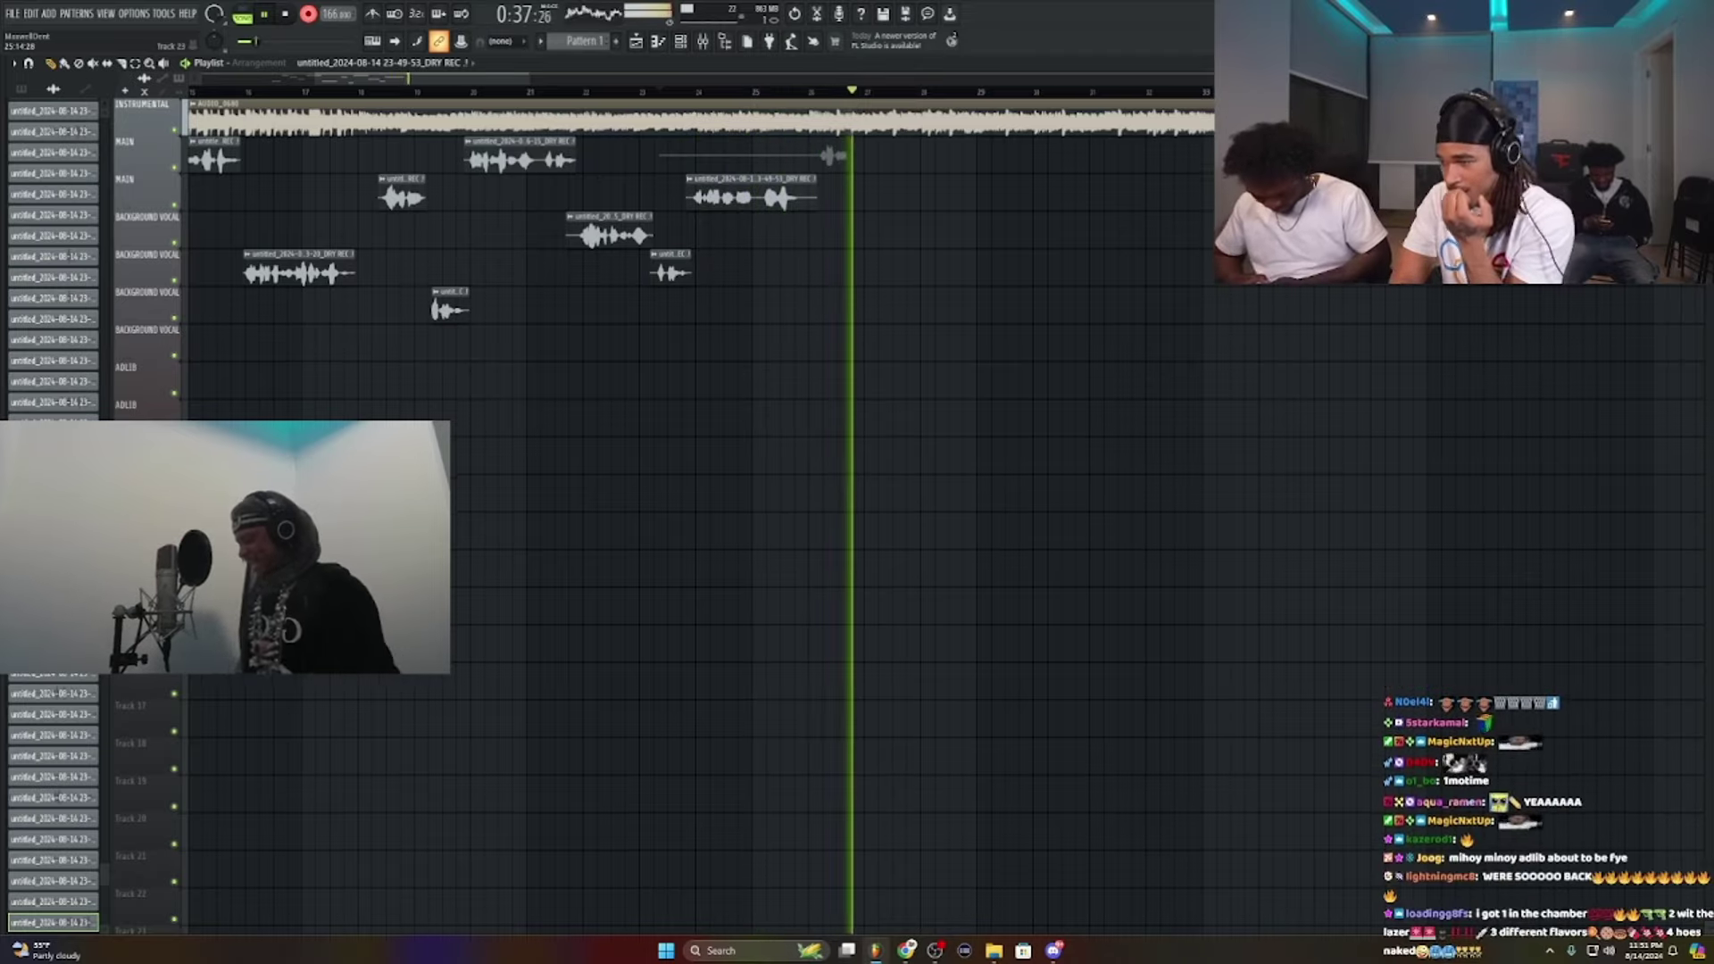
key("space")
key("space")
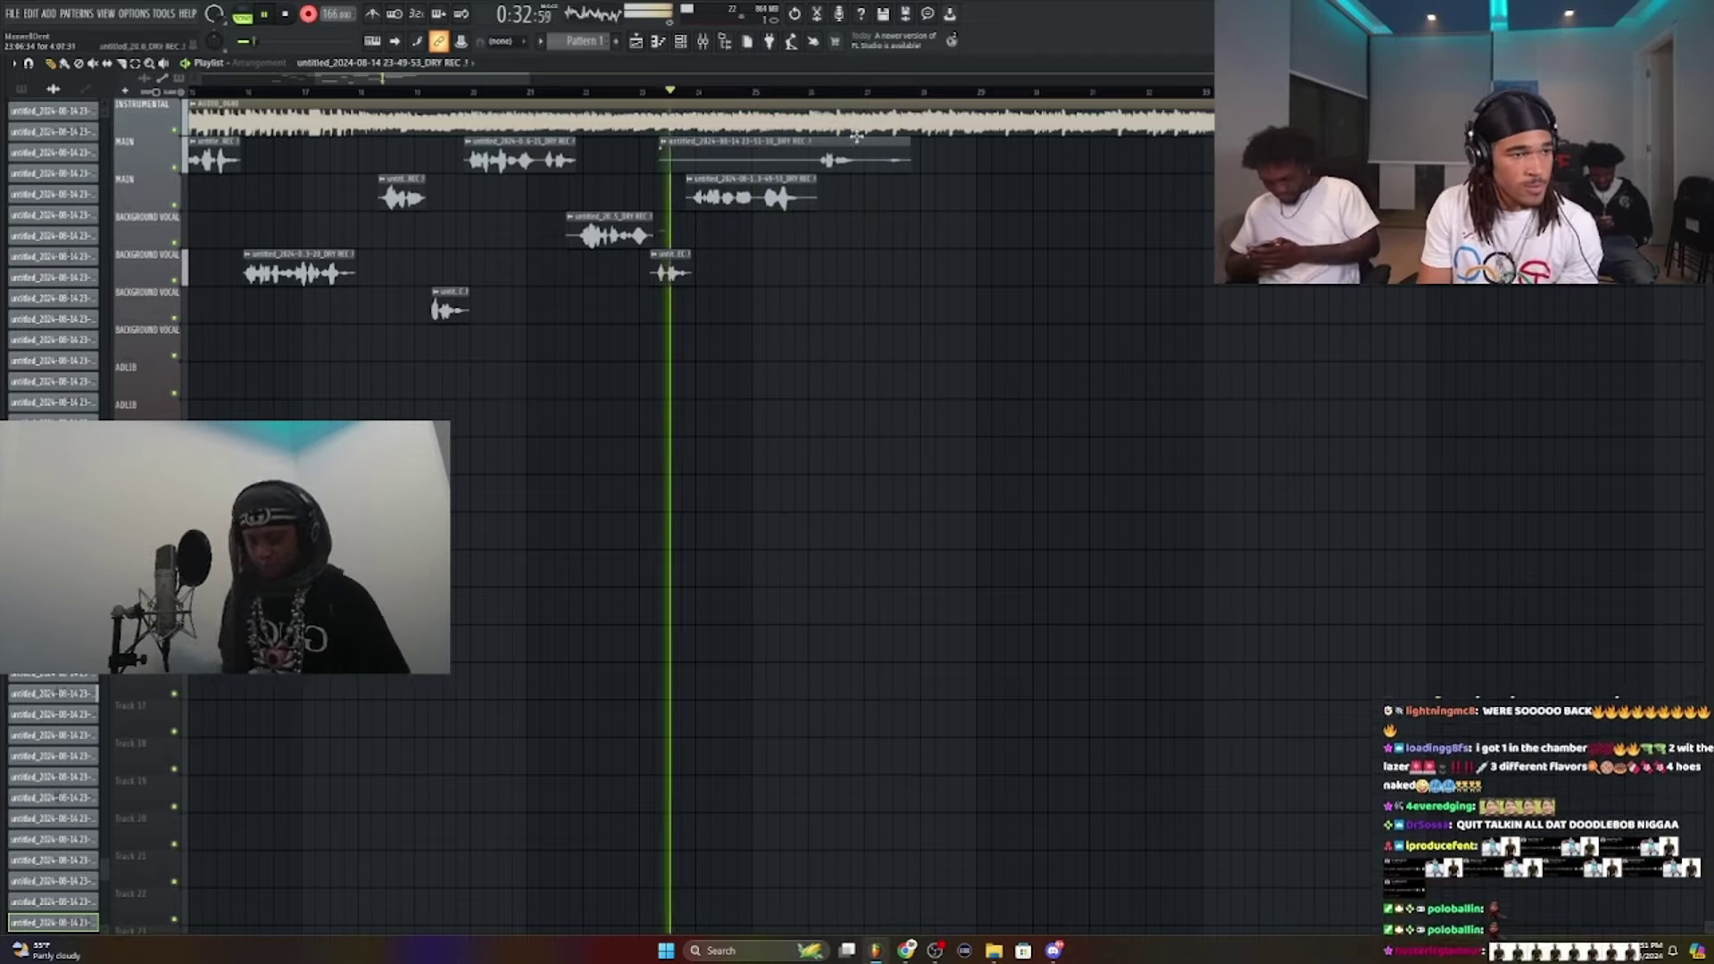
right_click(855, 147)
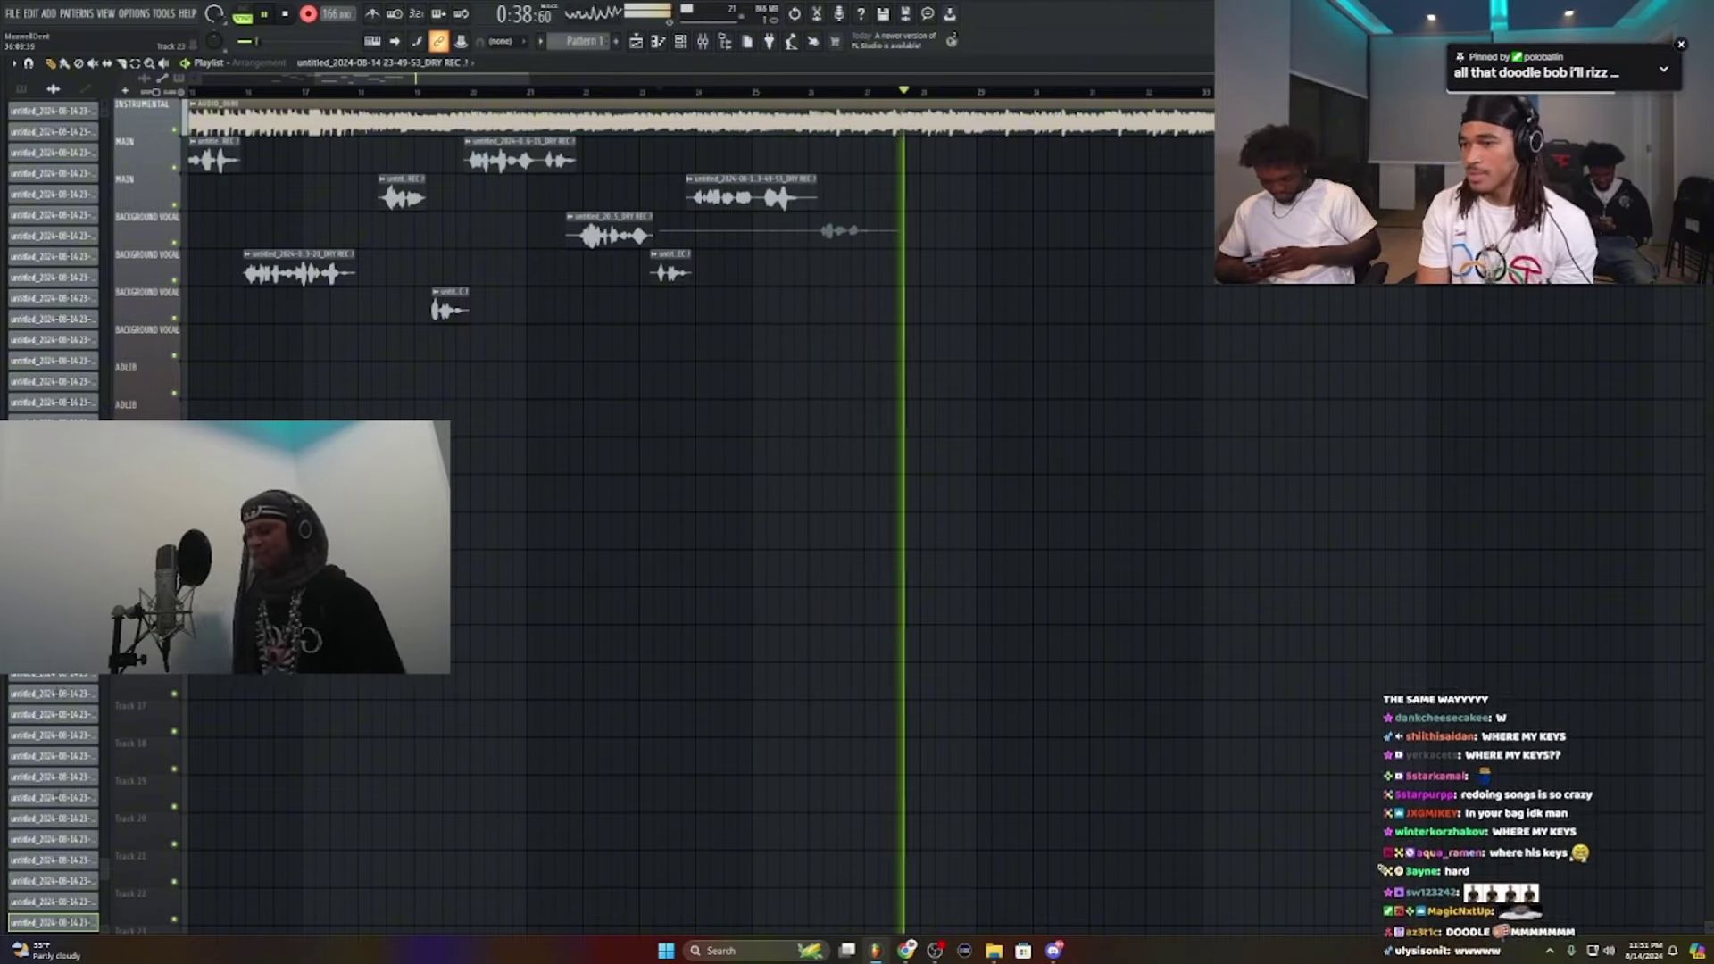
key("space")
right_click(879, 237)
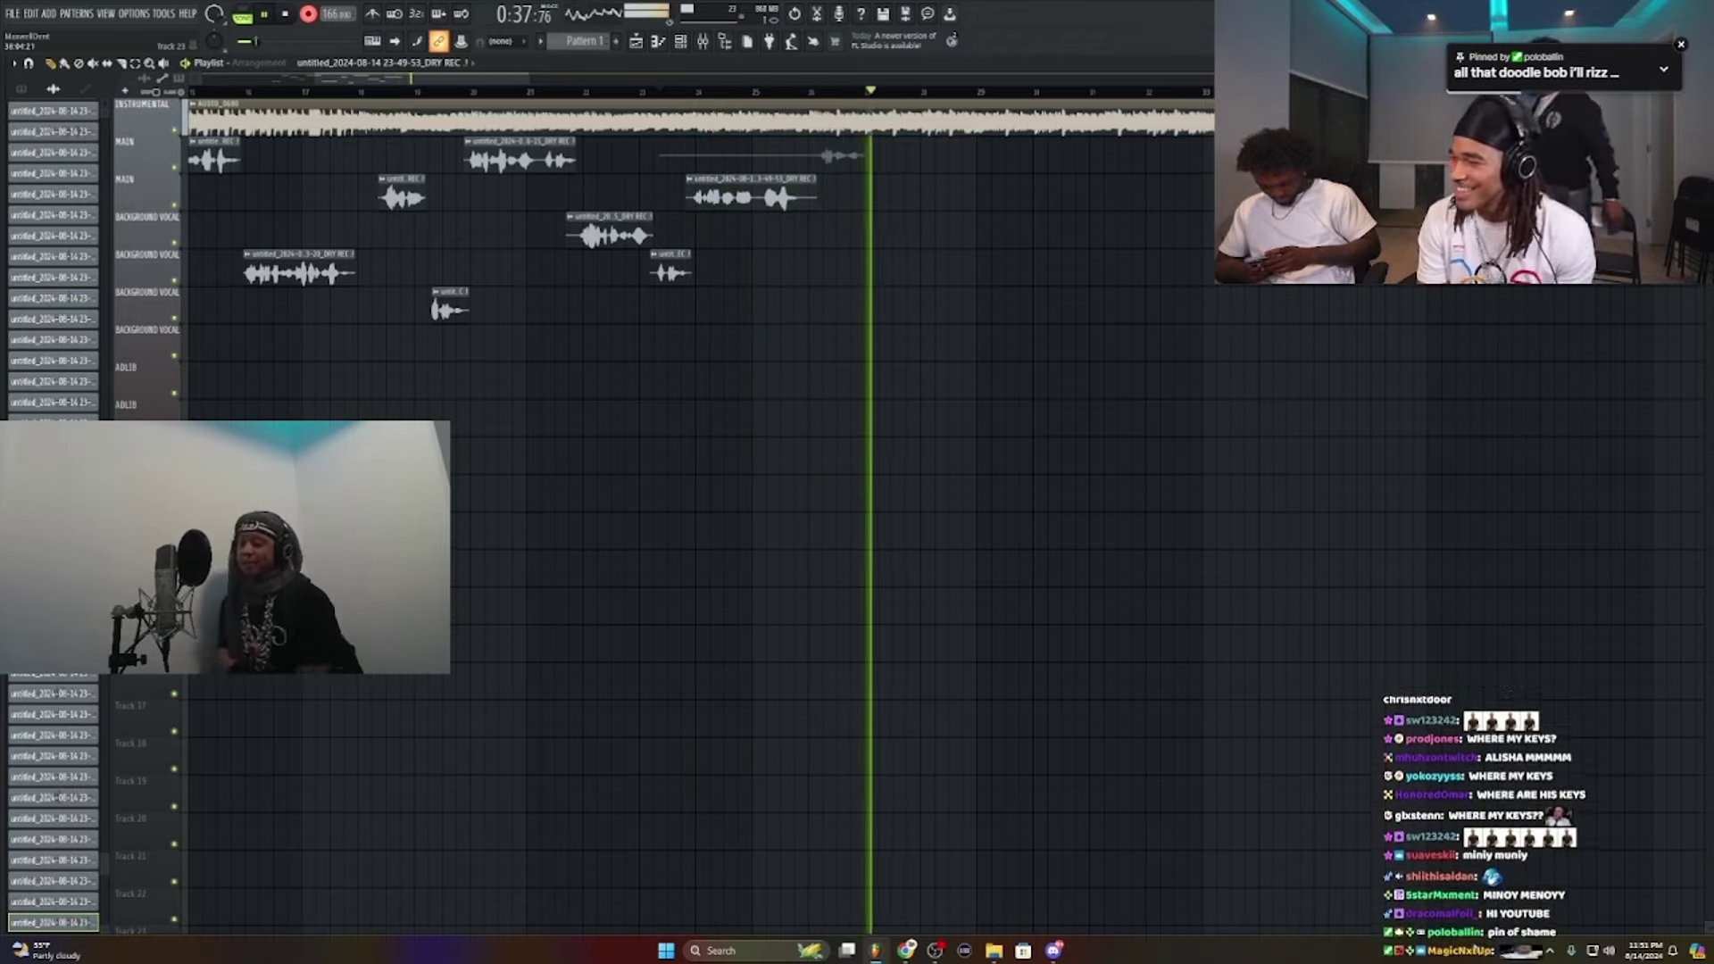
key("space")
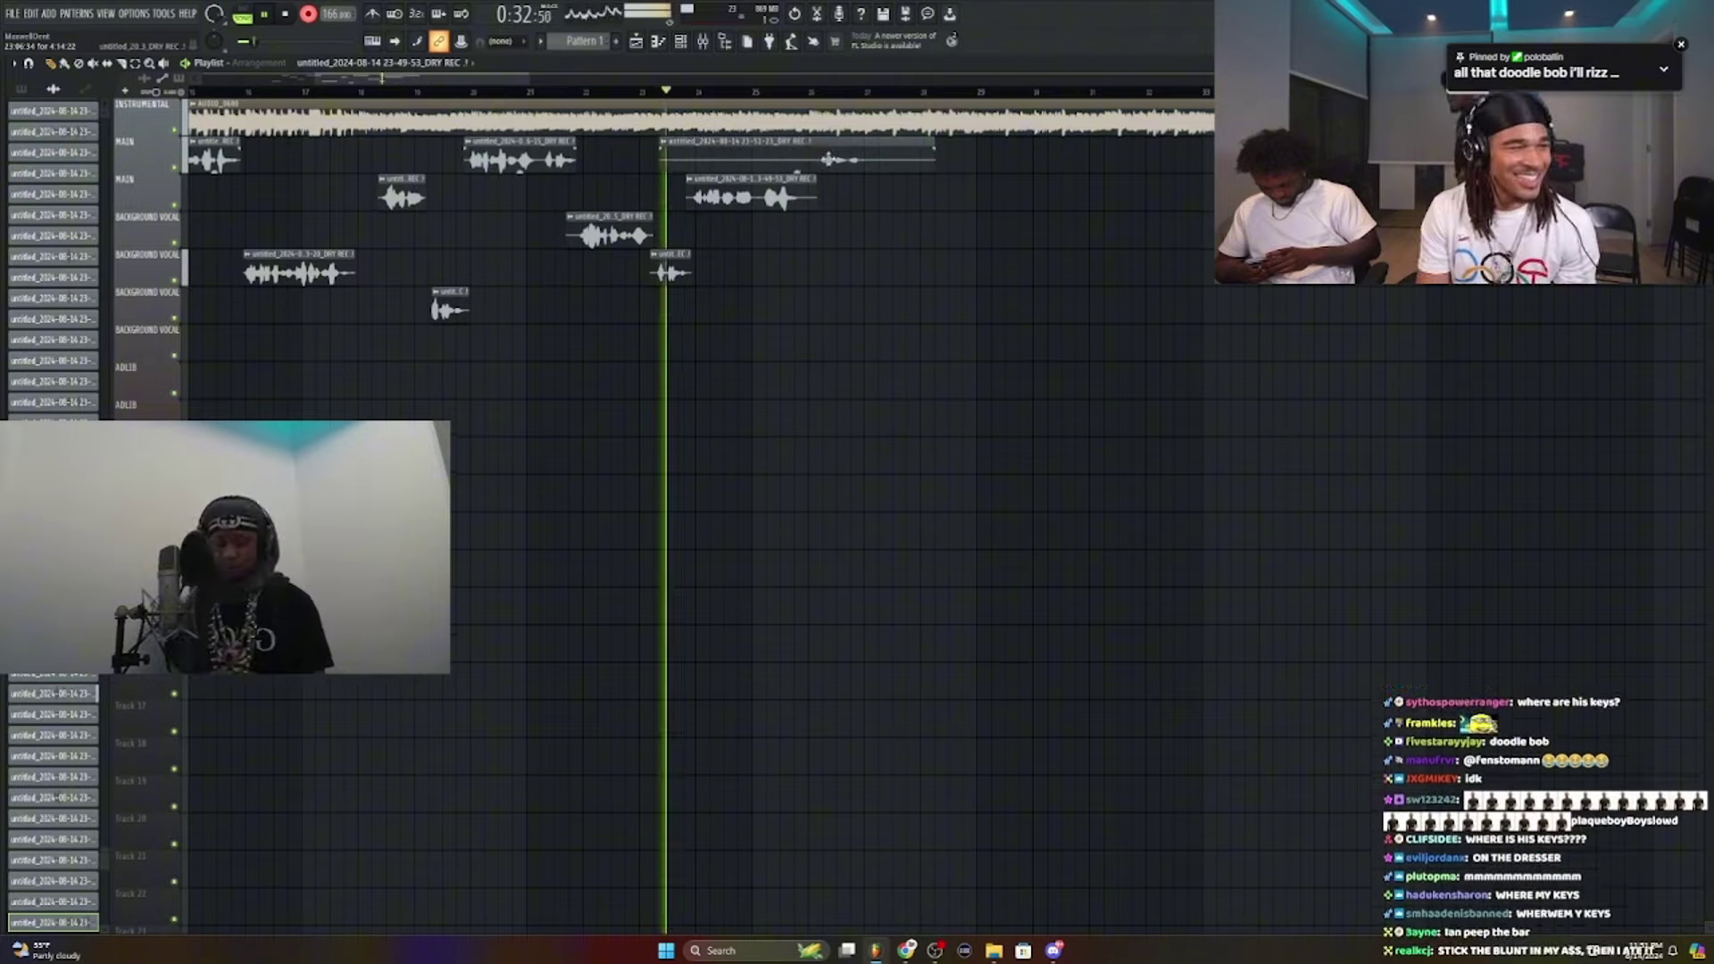
right_click(828, 159)
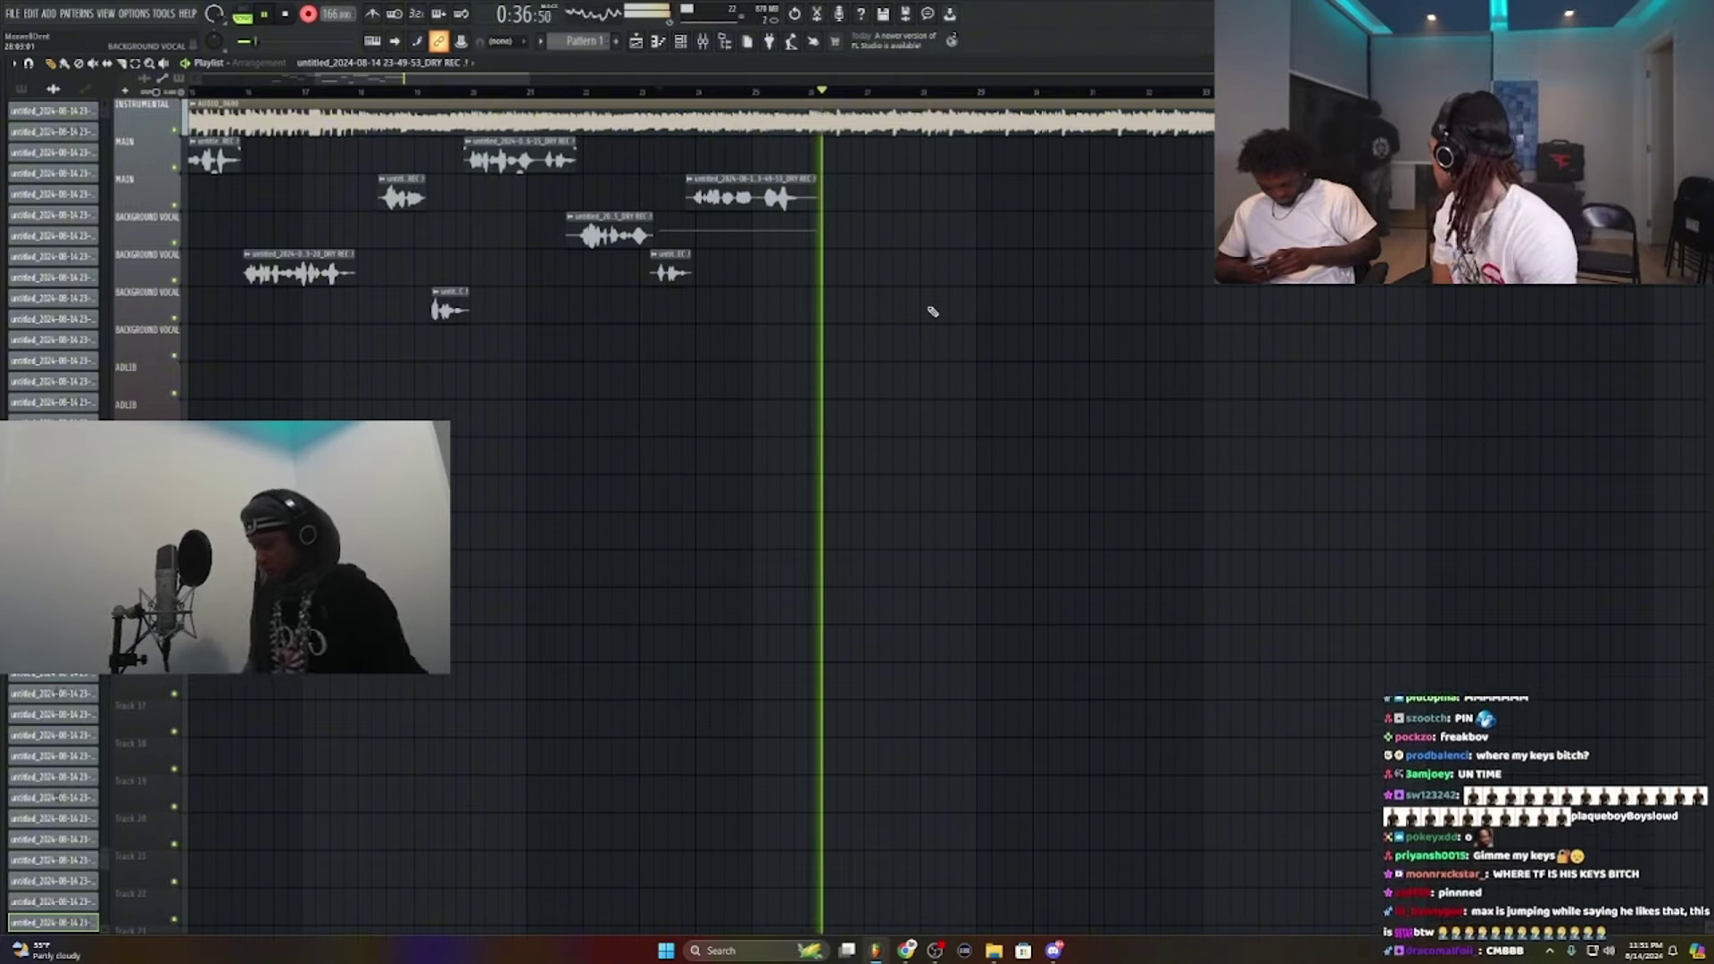
Step: Record another first Main take and delete it together with the new clip on the first Background Vocal track
key("space")
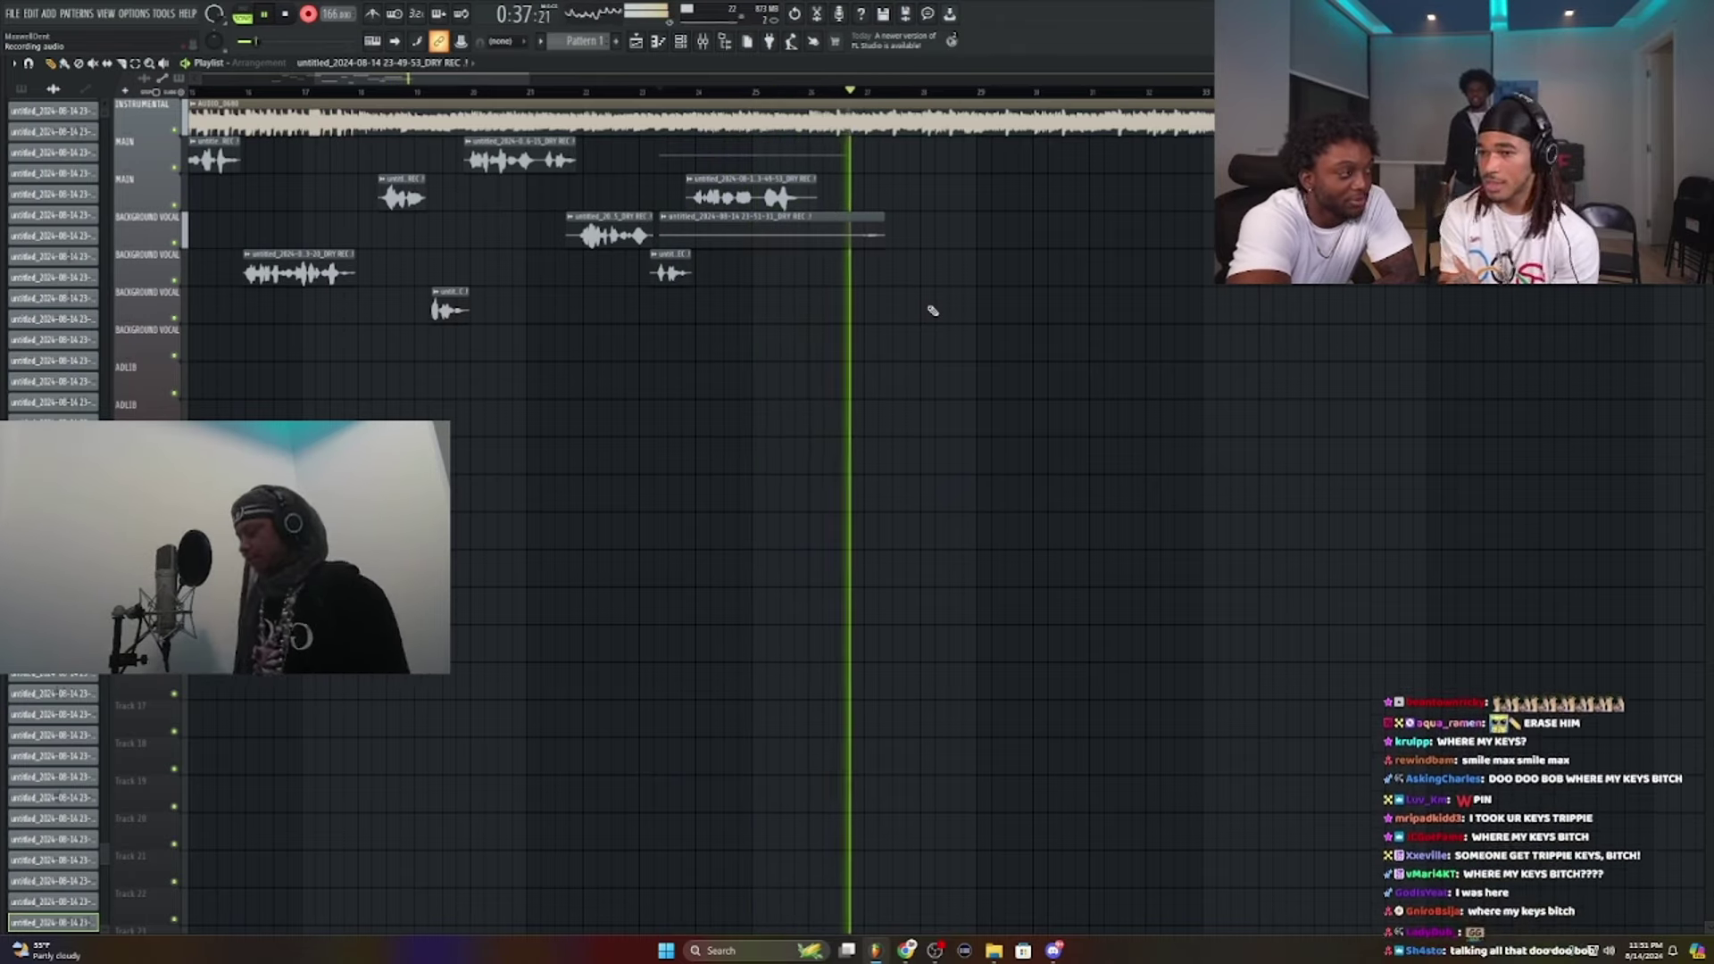
key("space")
right_click(864, 171)
right_click(876, 234)
Step: Record repeated takes on the first Main track from just past bar 23 and undo the last one
key("space")
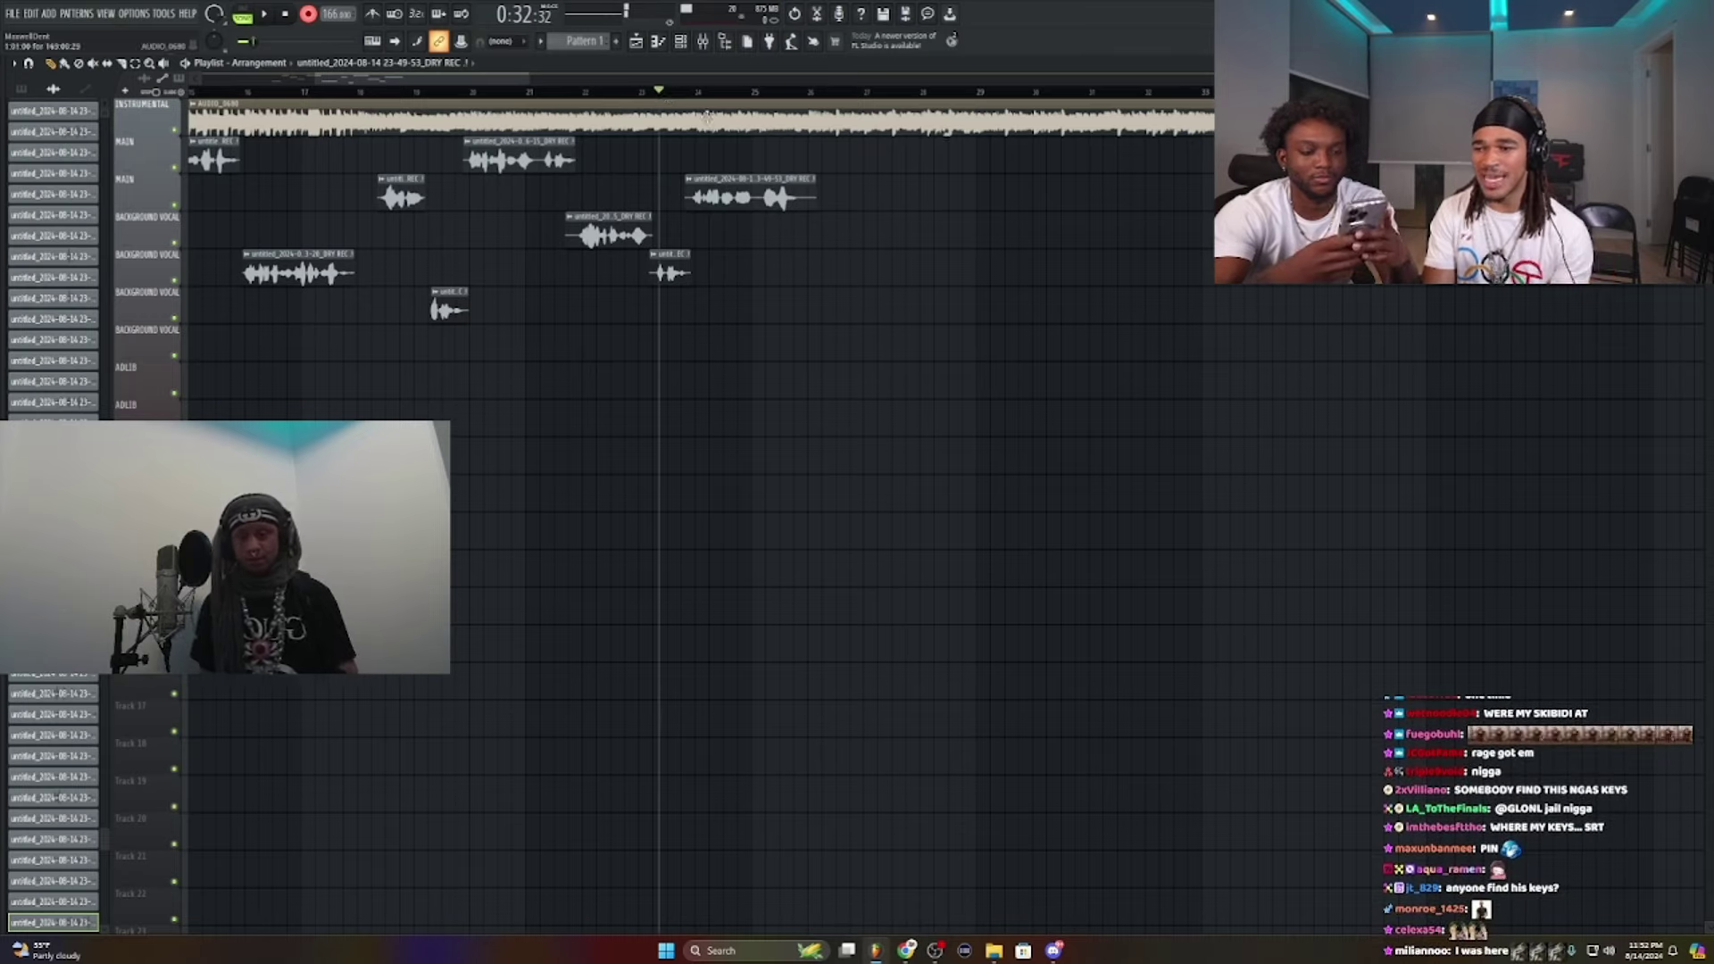
key("space")
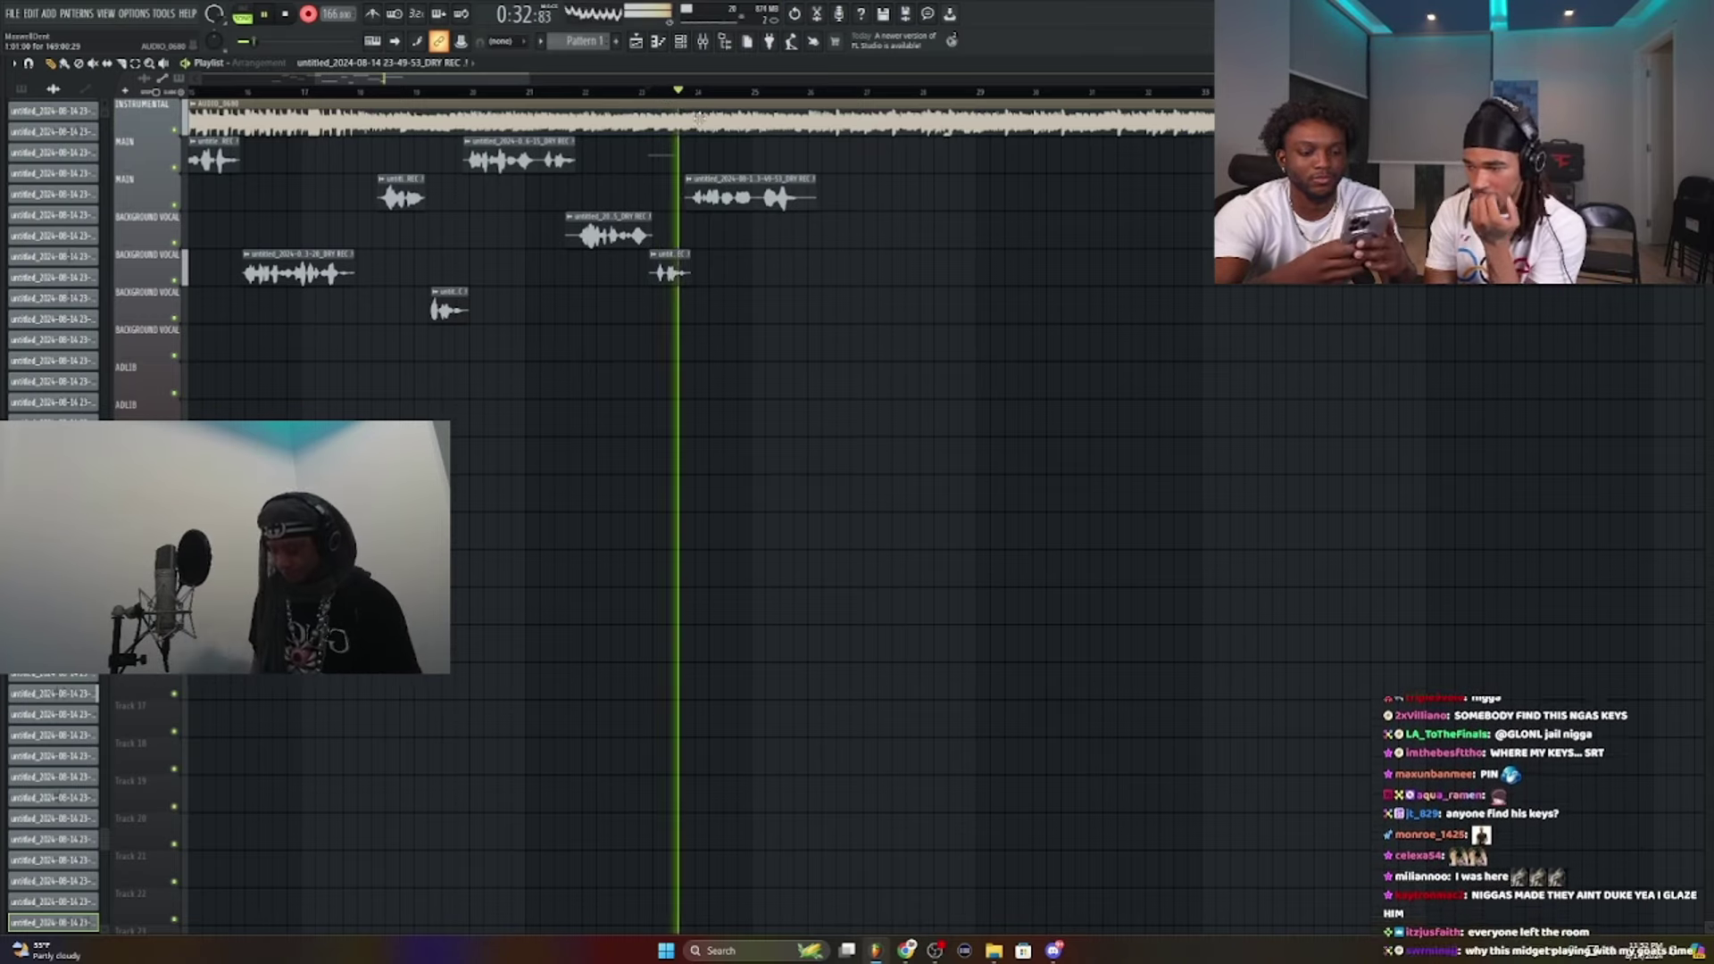
scroll(695, 120, "down", 1)
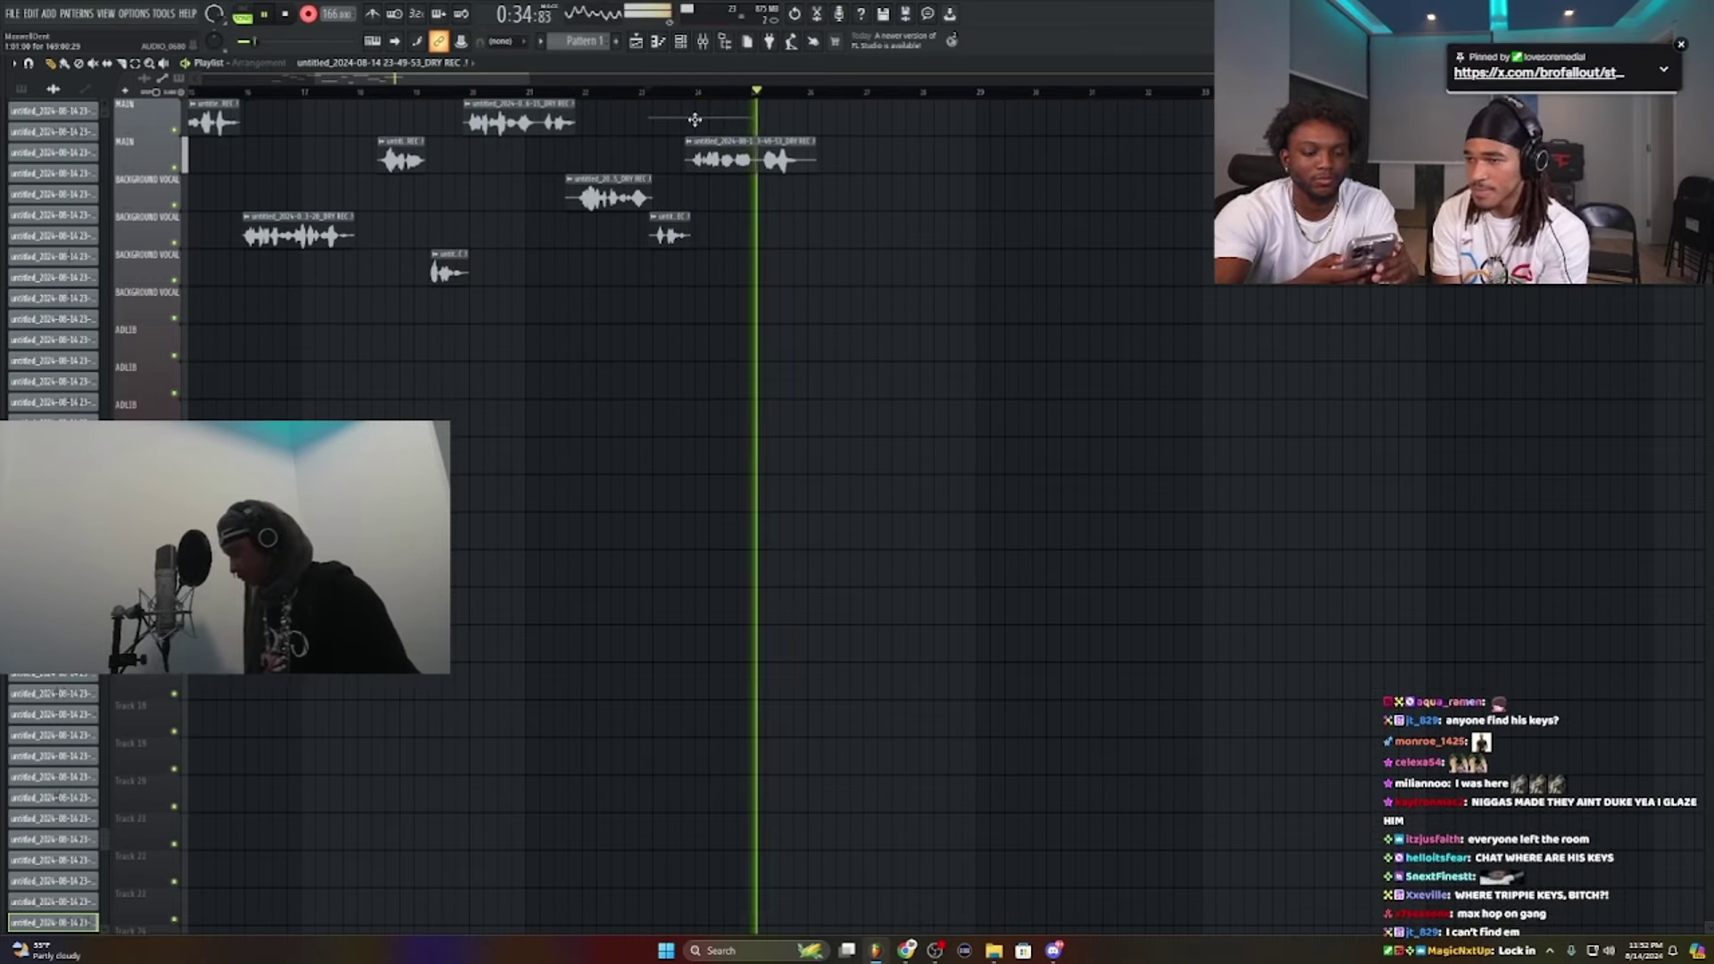
scroll(696, 120, "up", 1)
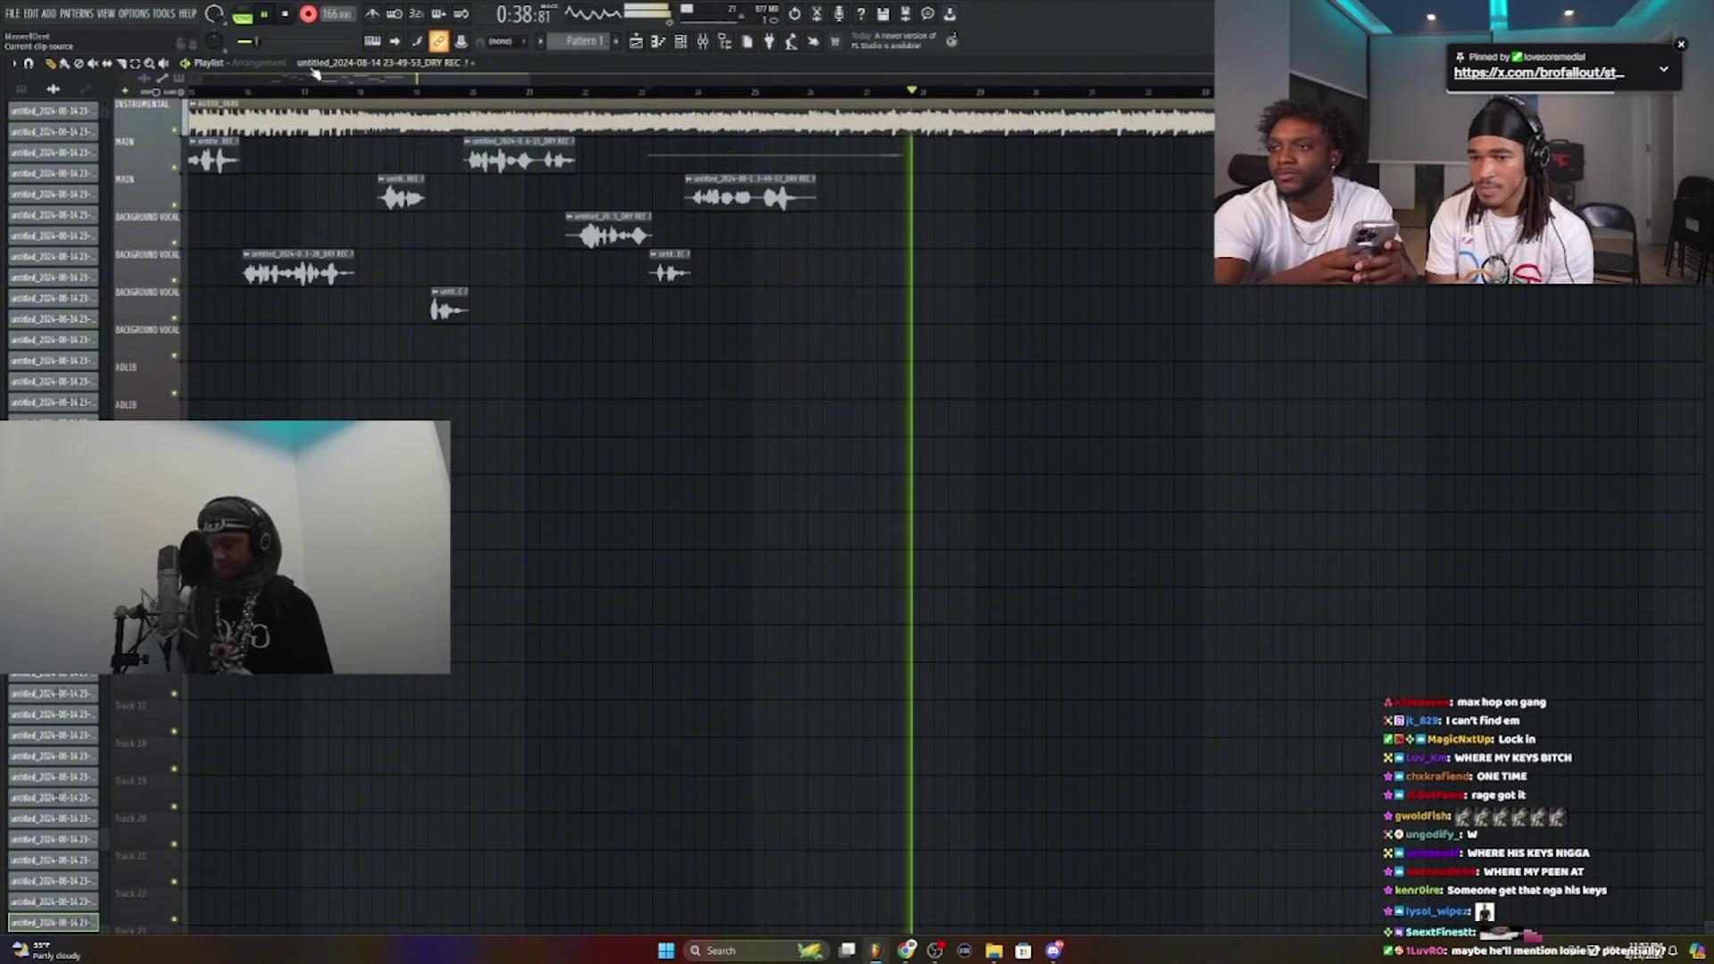
key("space")
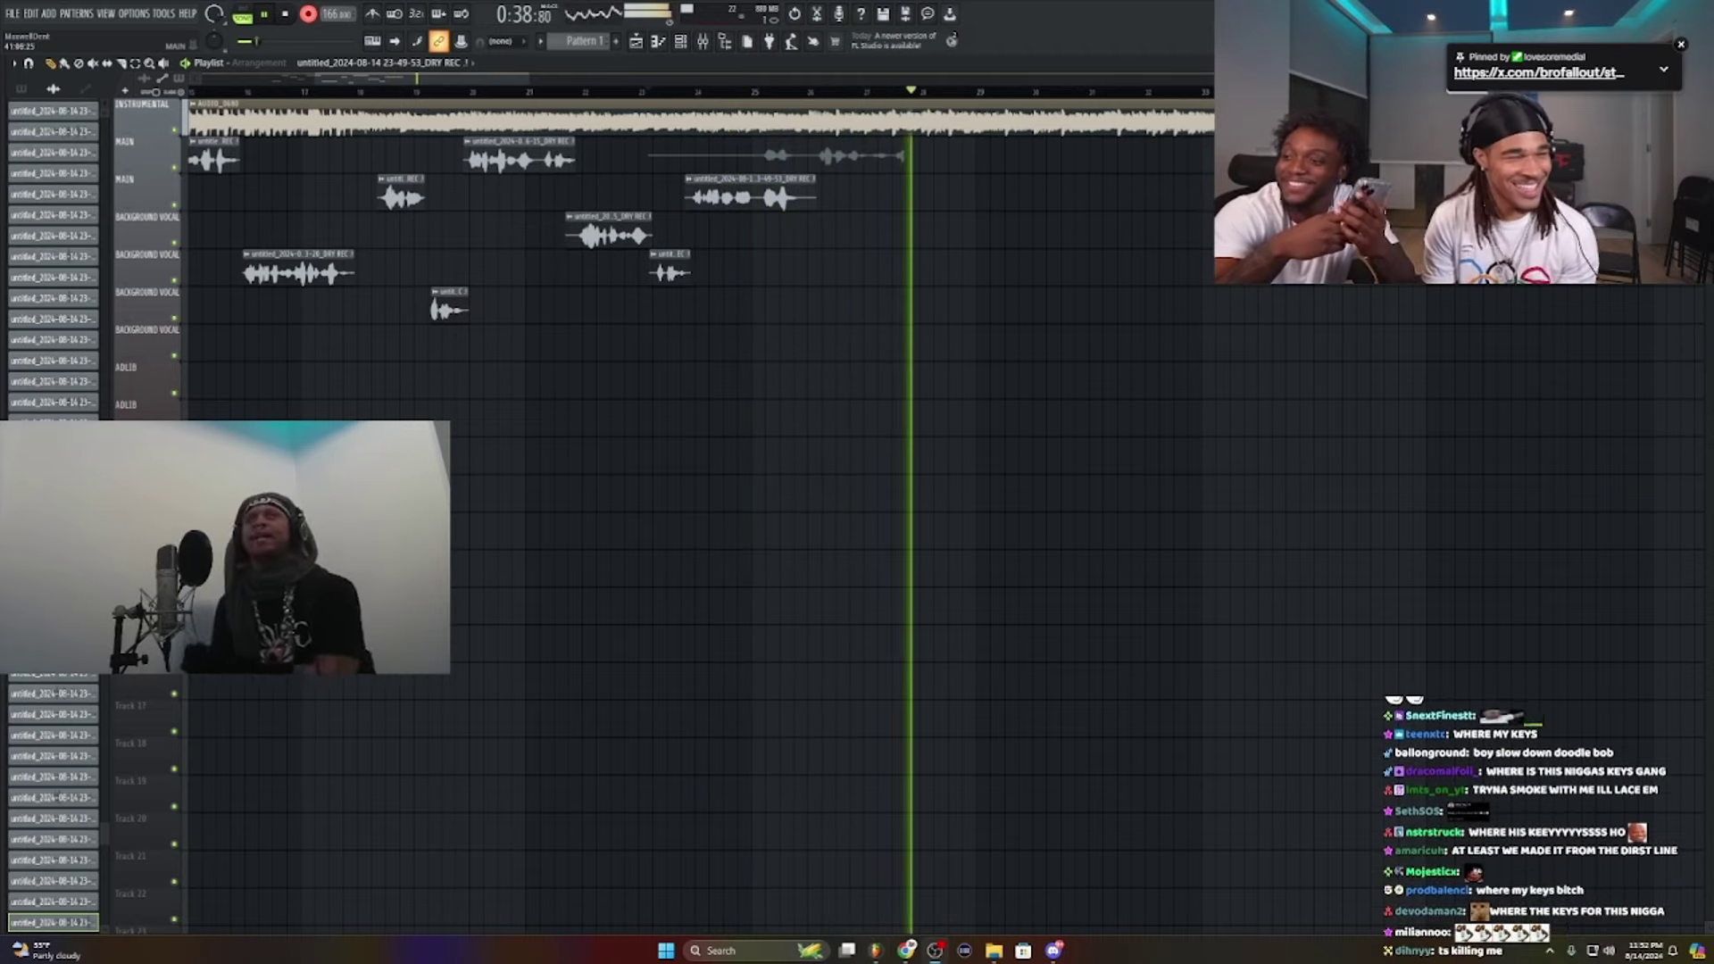
key("space")
key("space")
key("ctrl+z")
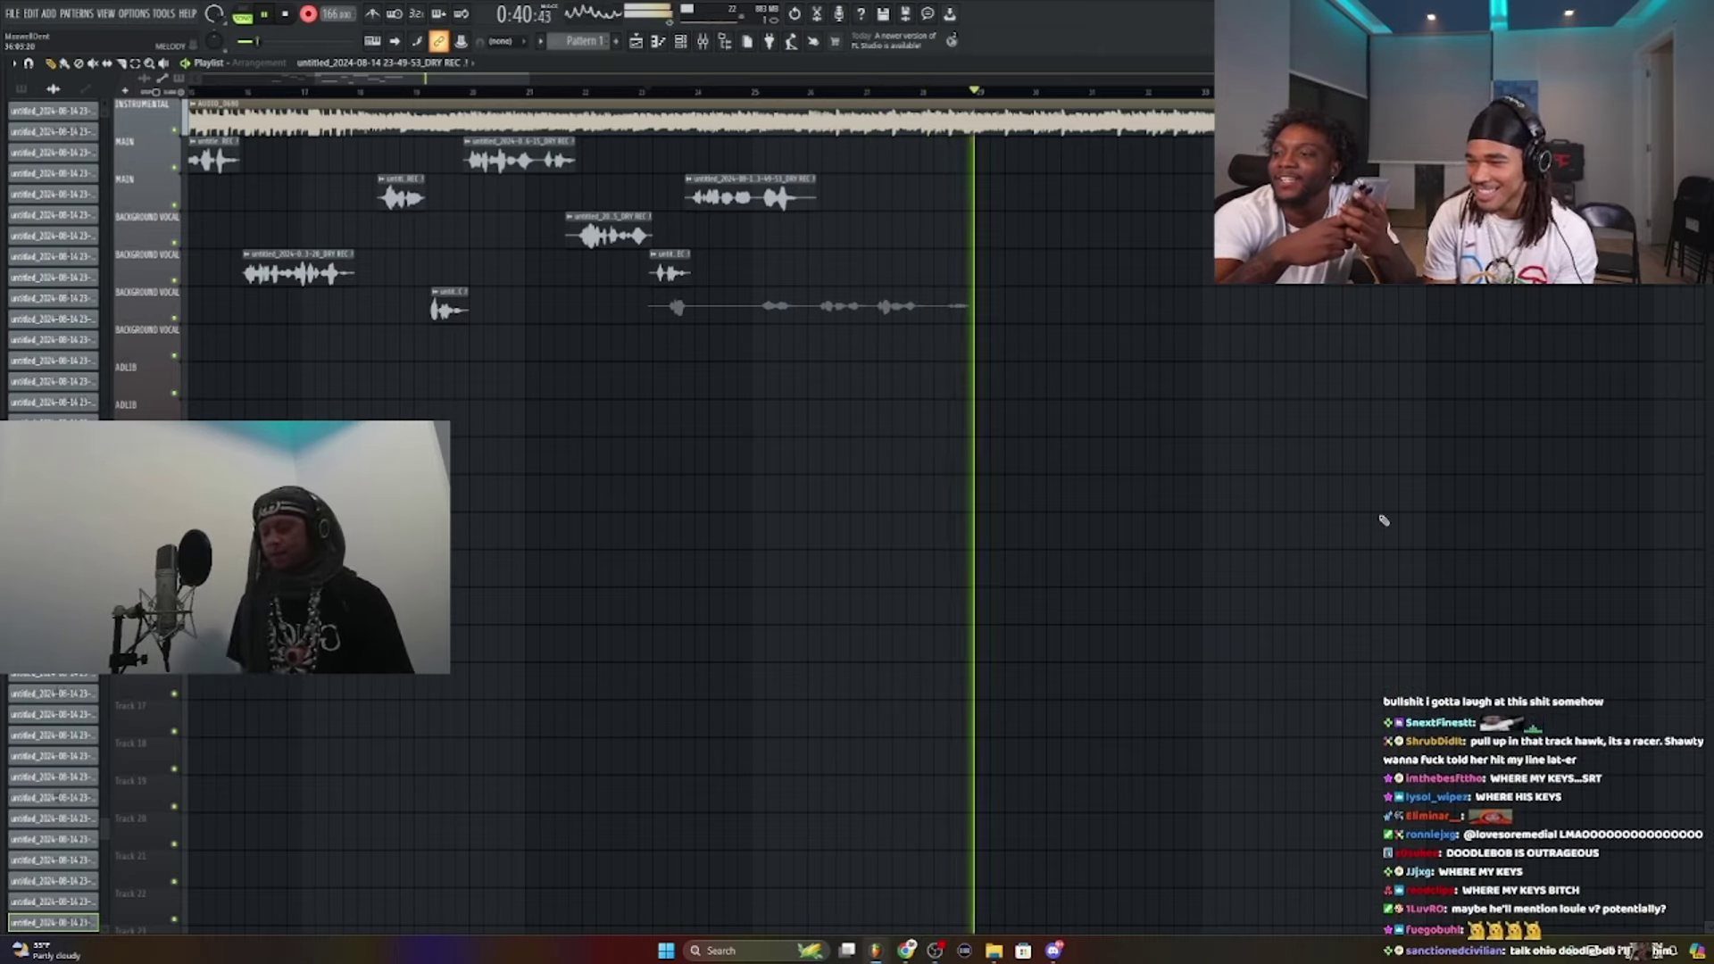
Step: Stop the third Background Vocal take, open its clip settings, and delete the clip while recording again
key("space")
double_click(702, 296)
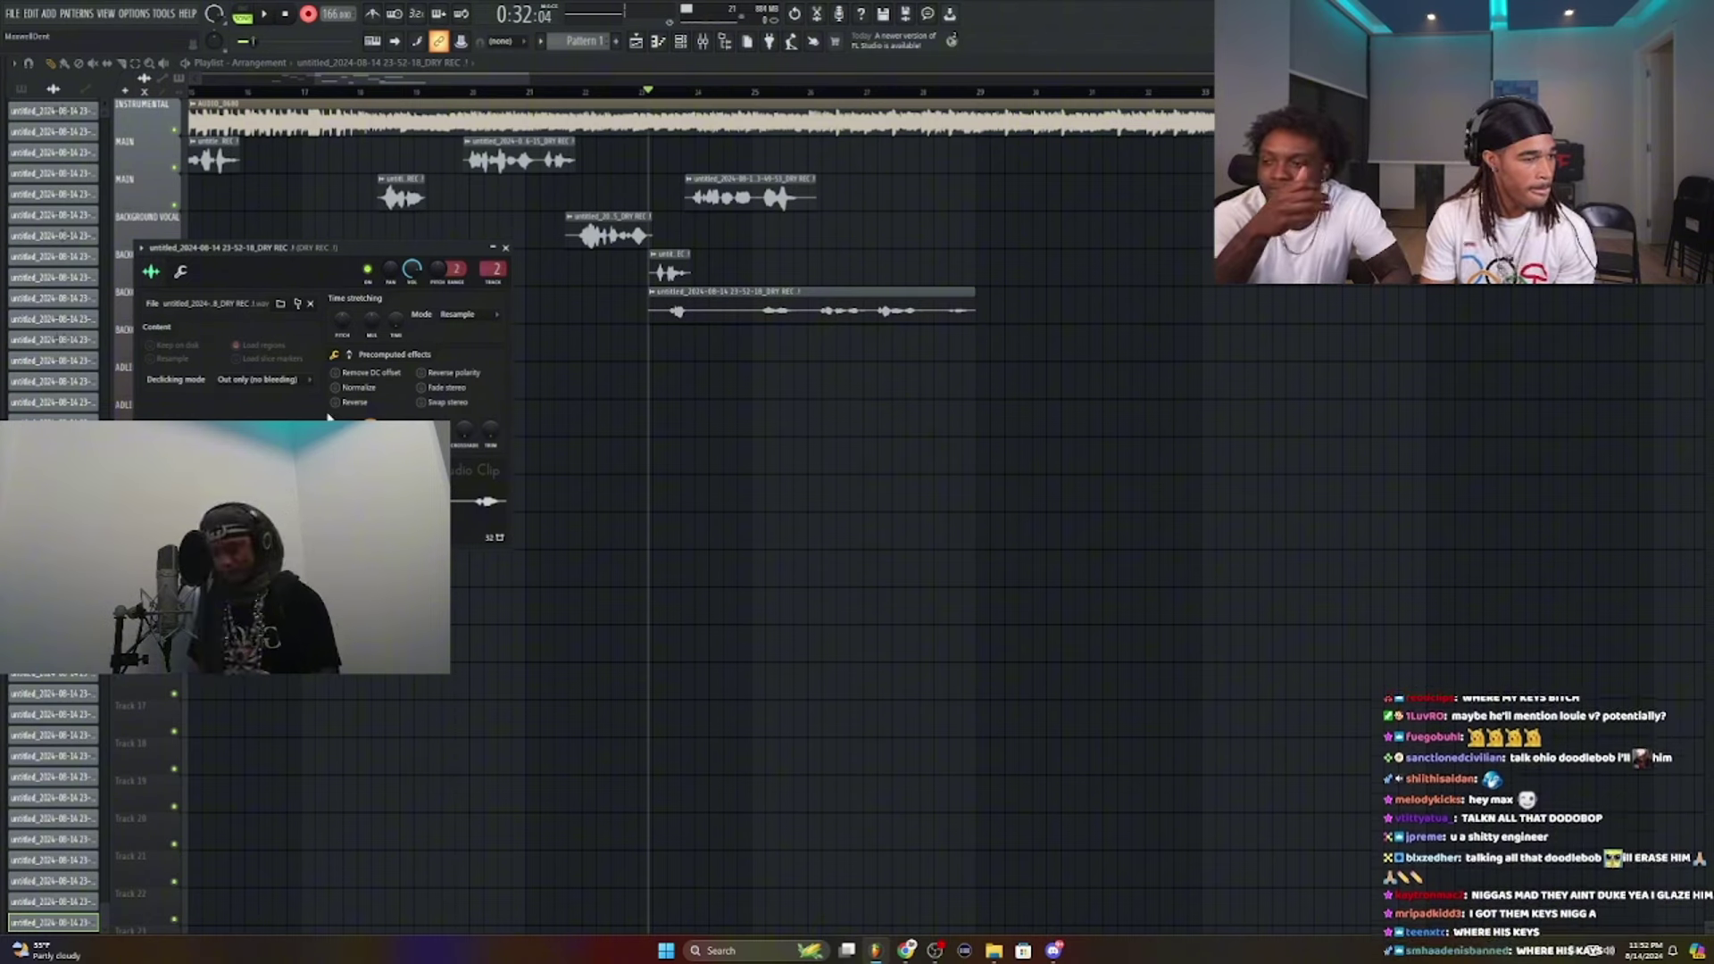
key("space")
right_click(800, 291)
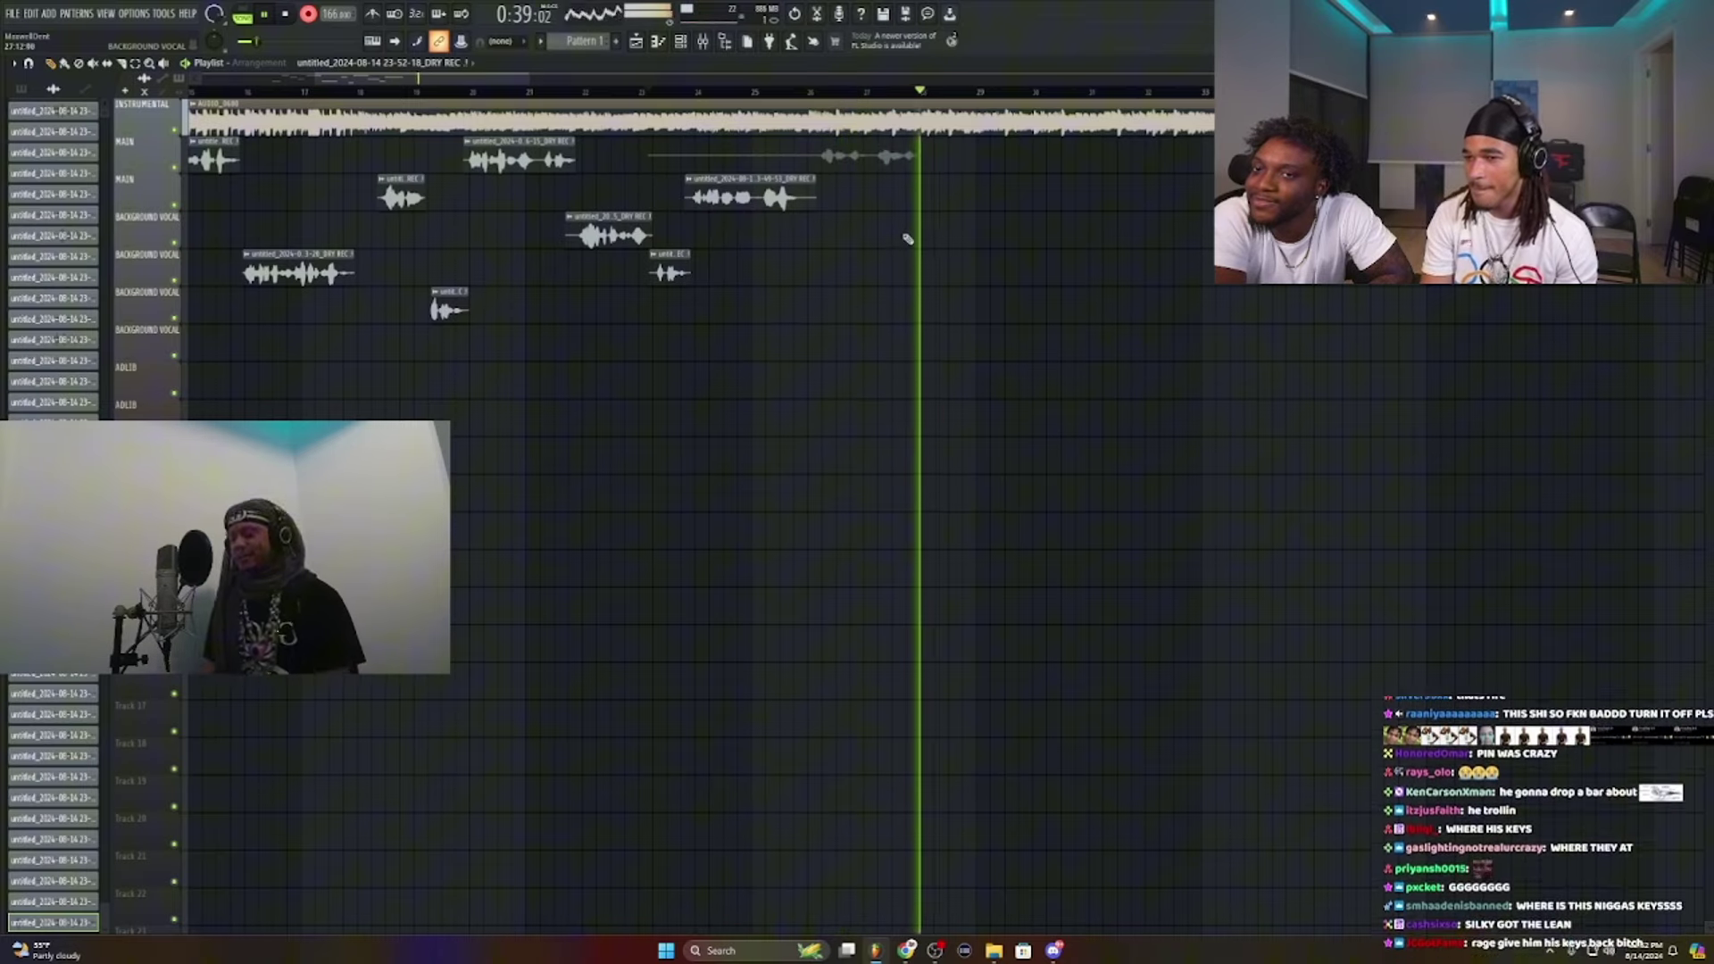
Step: Record alternating takes on the first Main and third Background Vocal tracks from just past bar 23, deleting each one
key("space")
key("space")
right_click(891, 165)
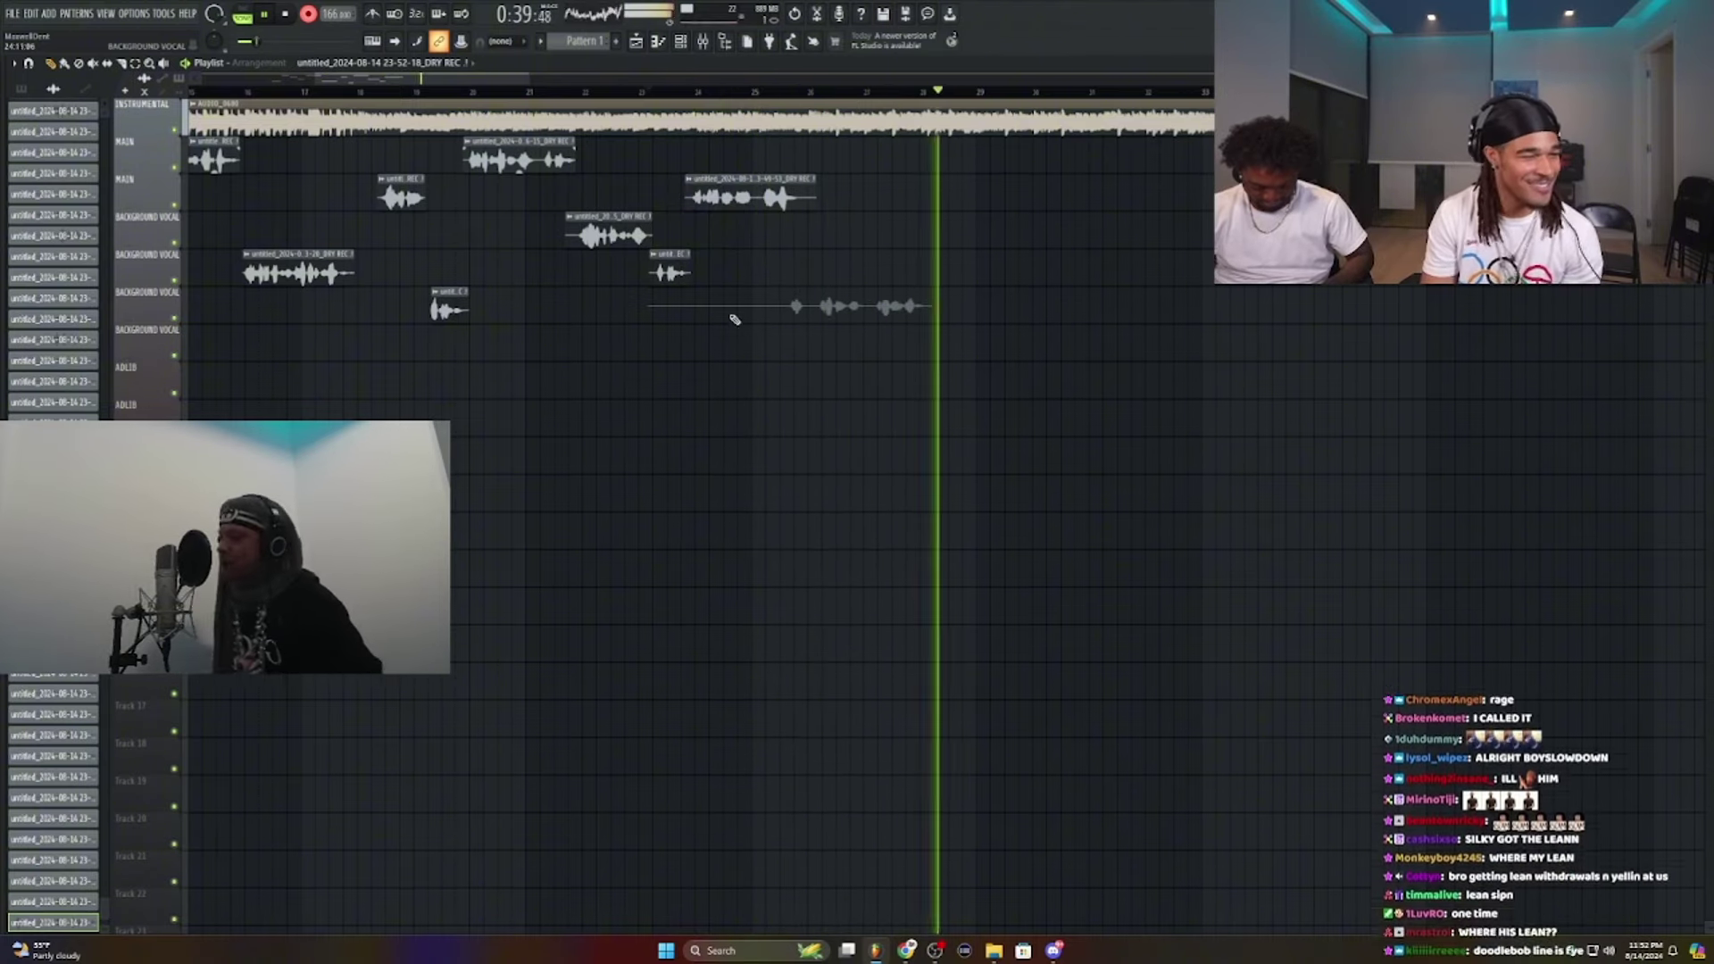
key("space")
key("space")
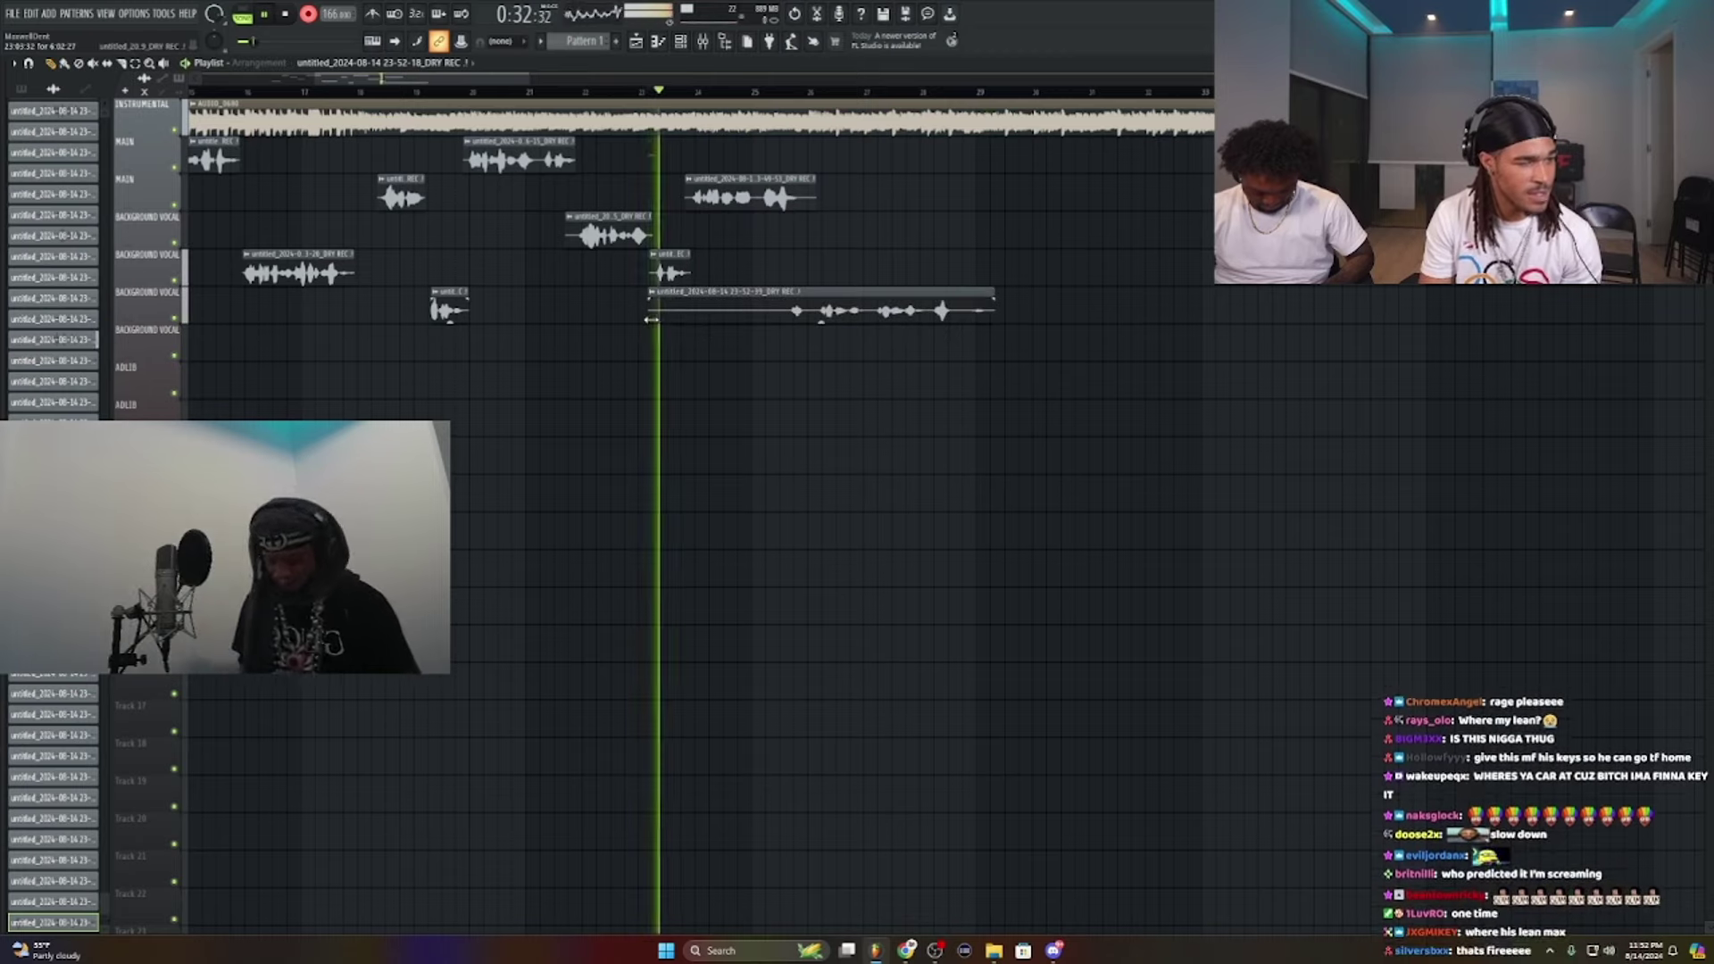
right_click(762, 309)
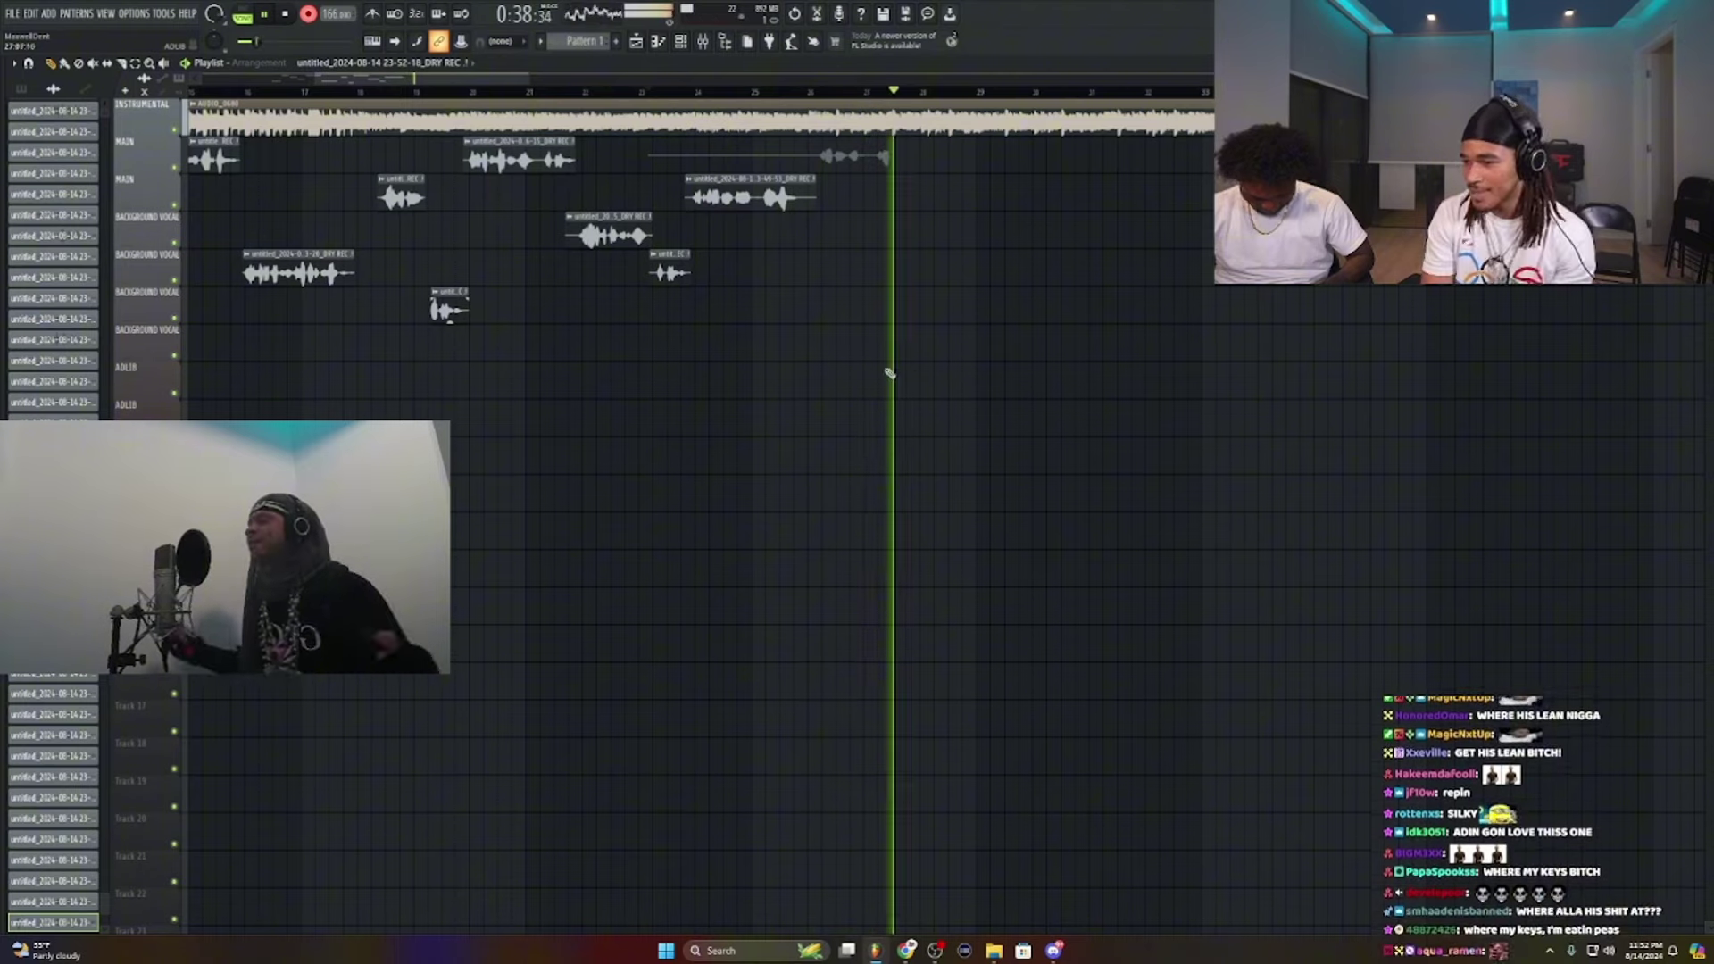
key("space")
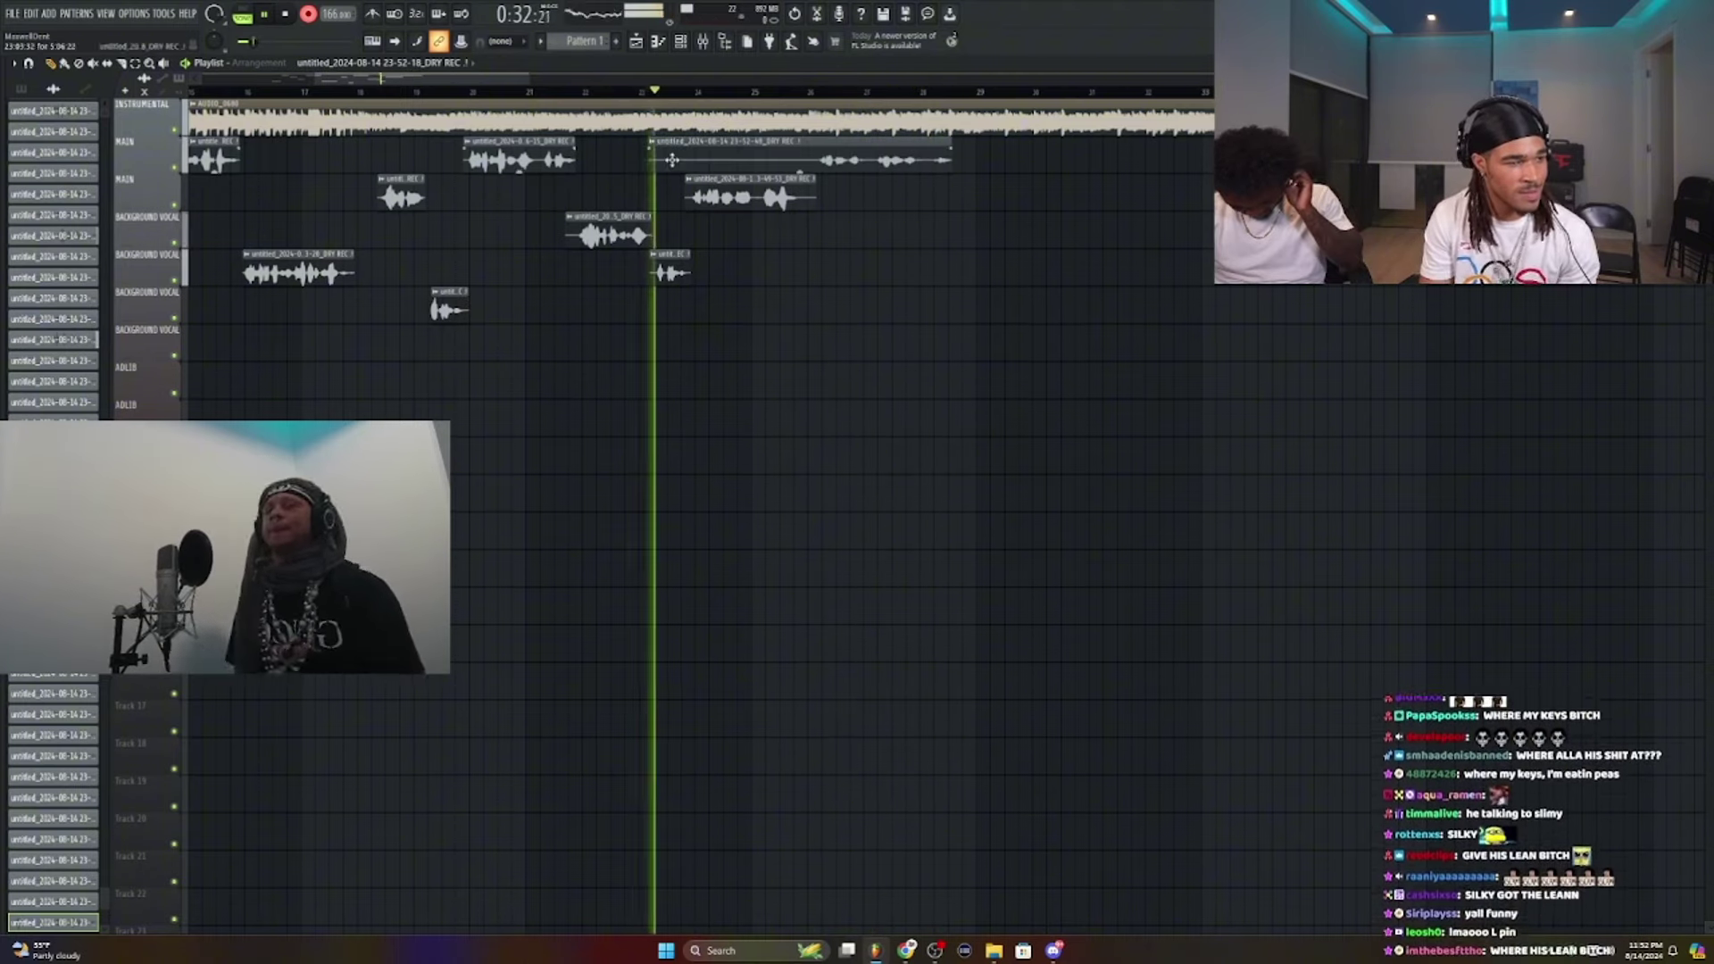
right_click(673, 160)
Step: Record two takes on the third Background Vocal track from just past bar 23 and delete both
key("space")
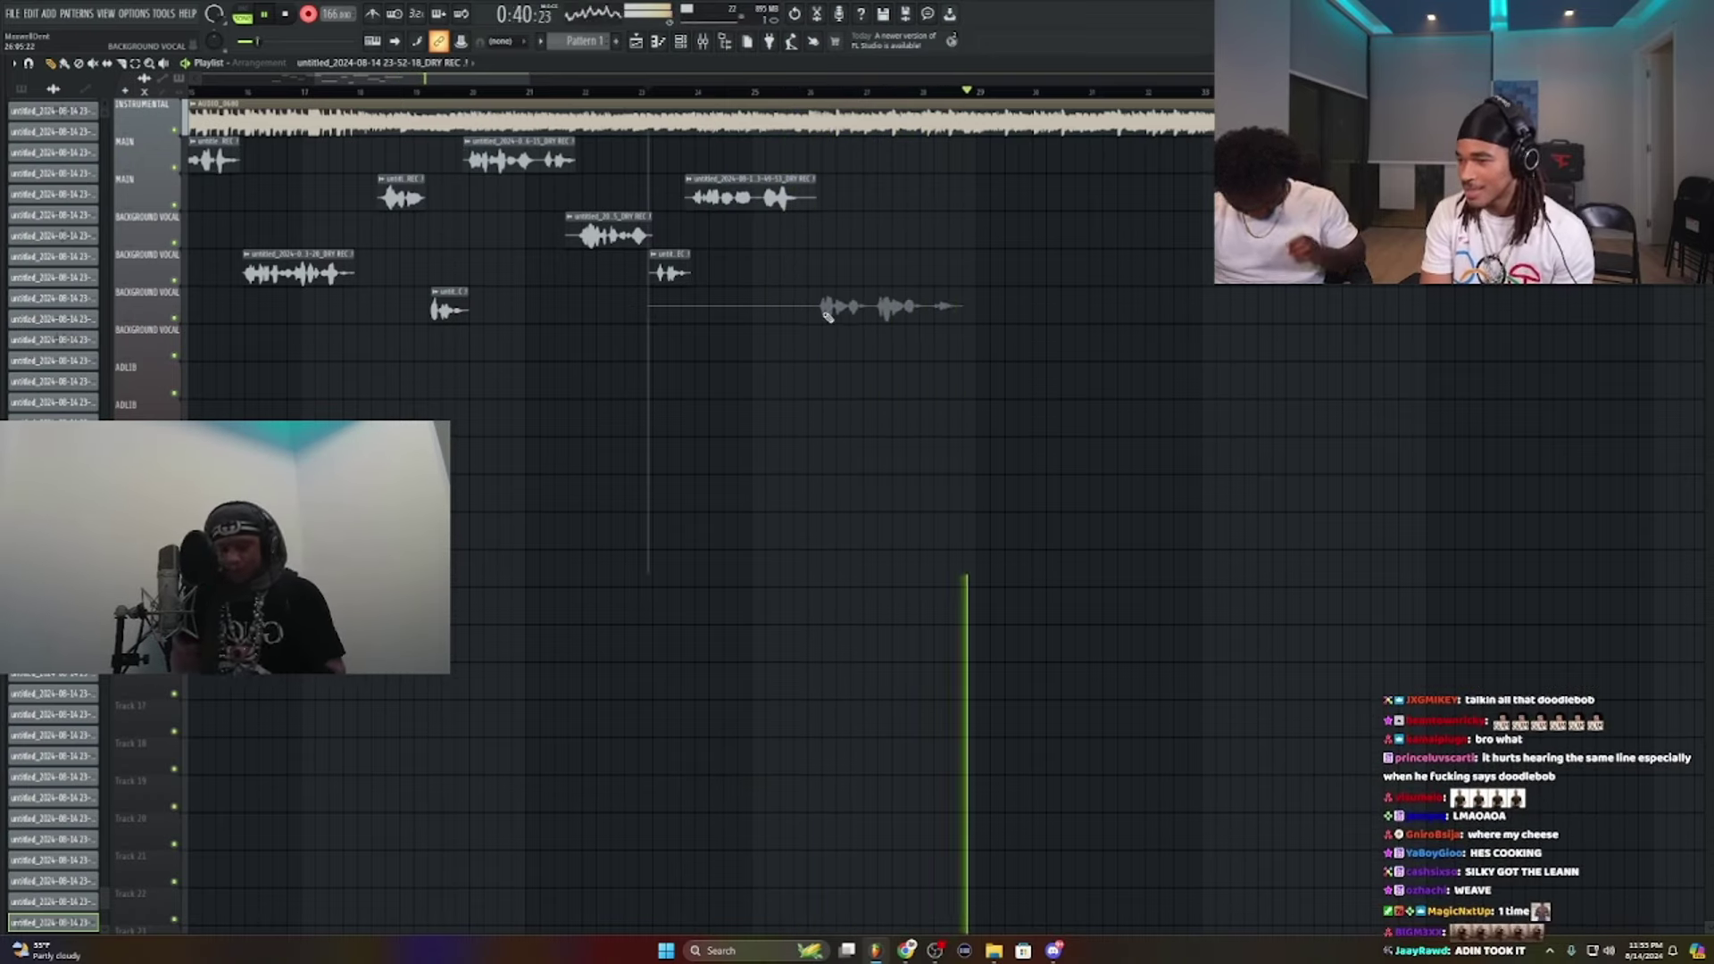
key("space")
key("space")
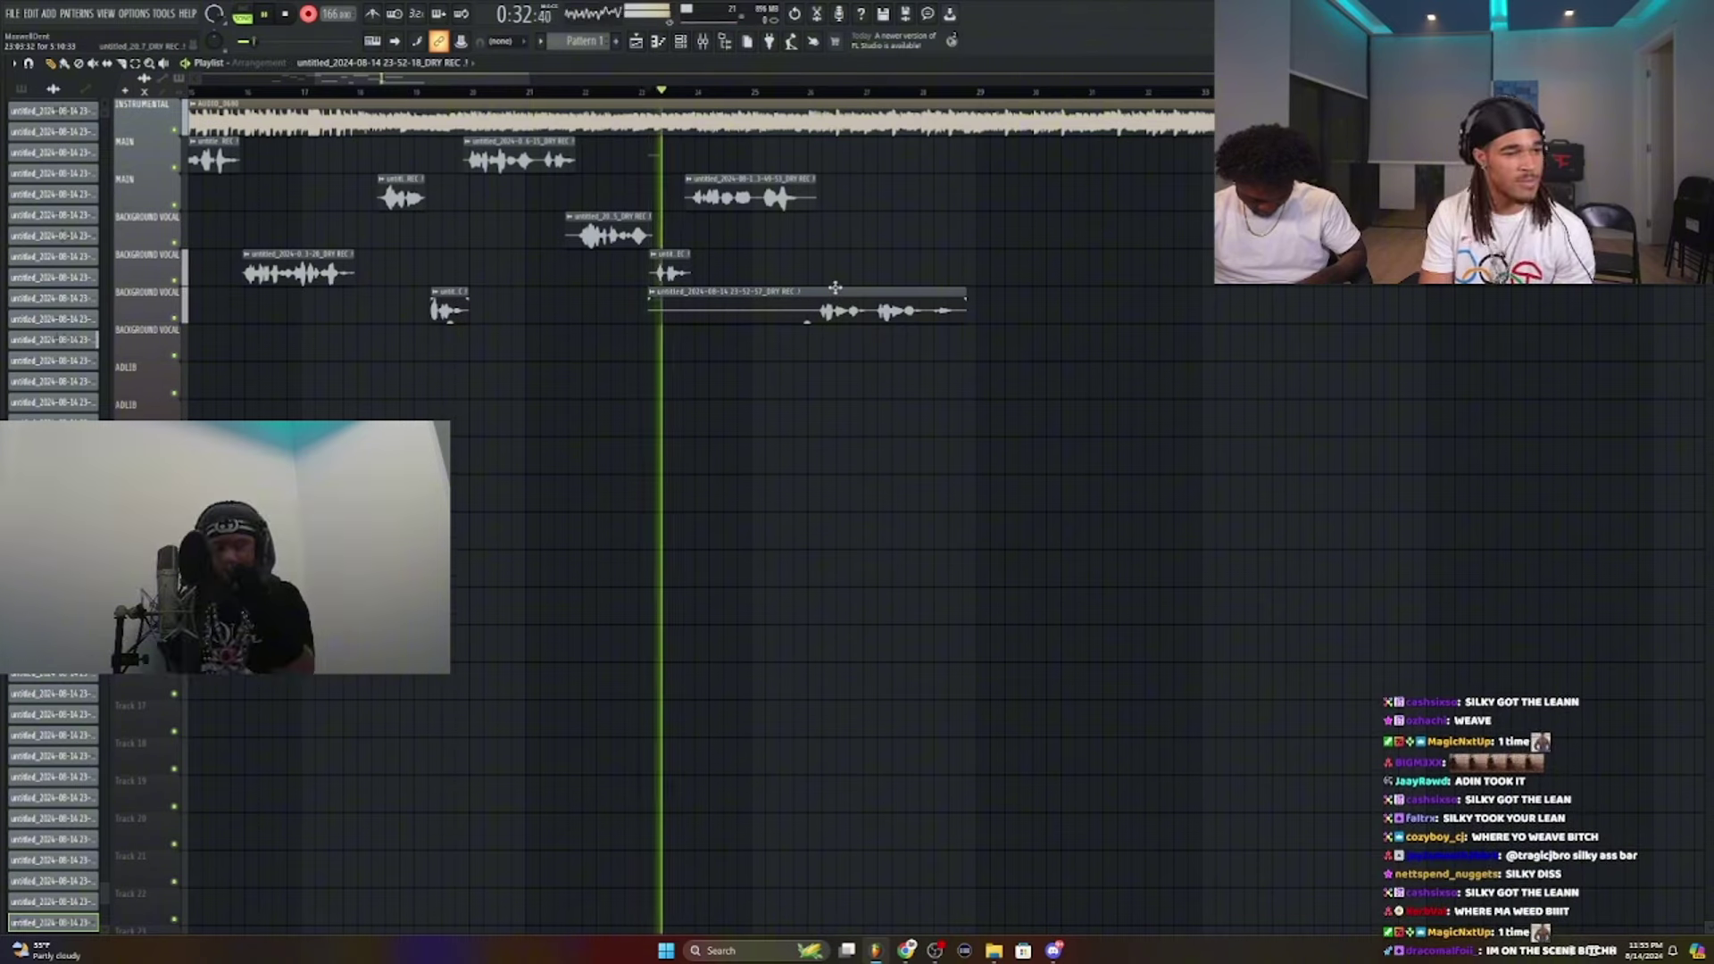
right_click(806, 295)
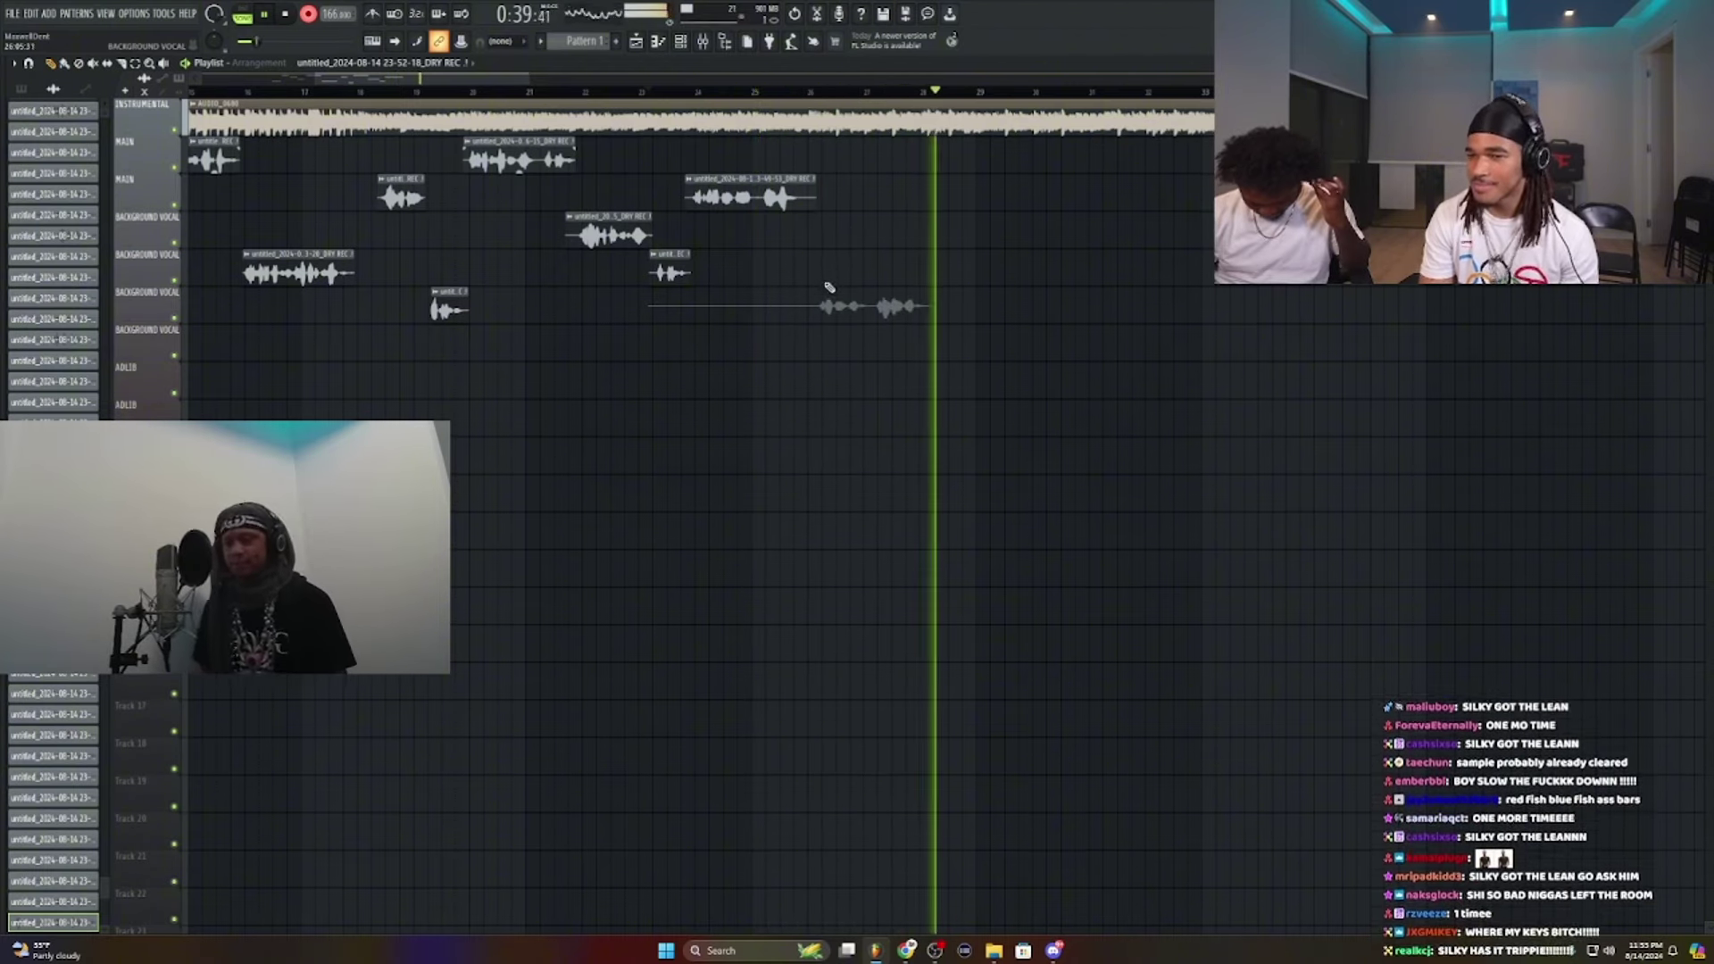
key("space")
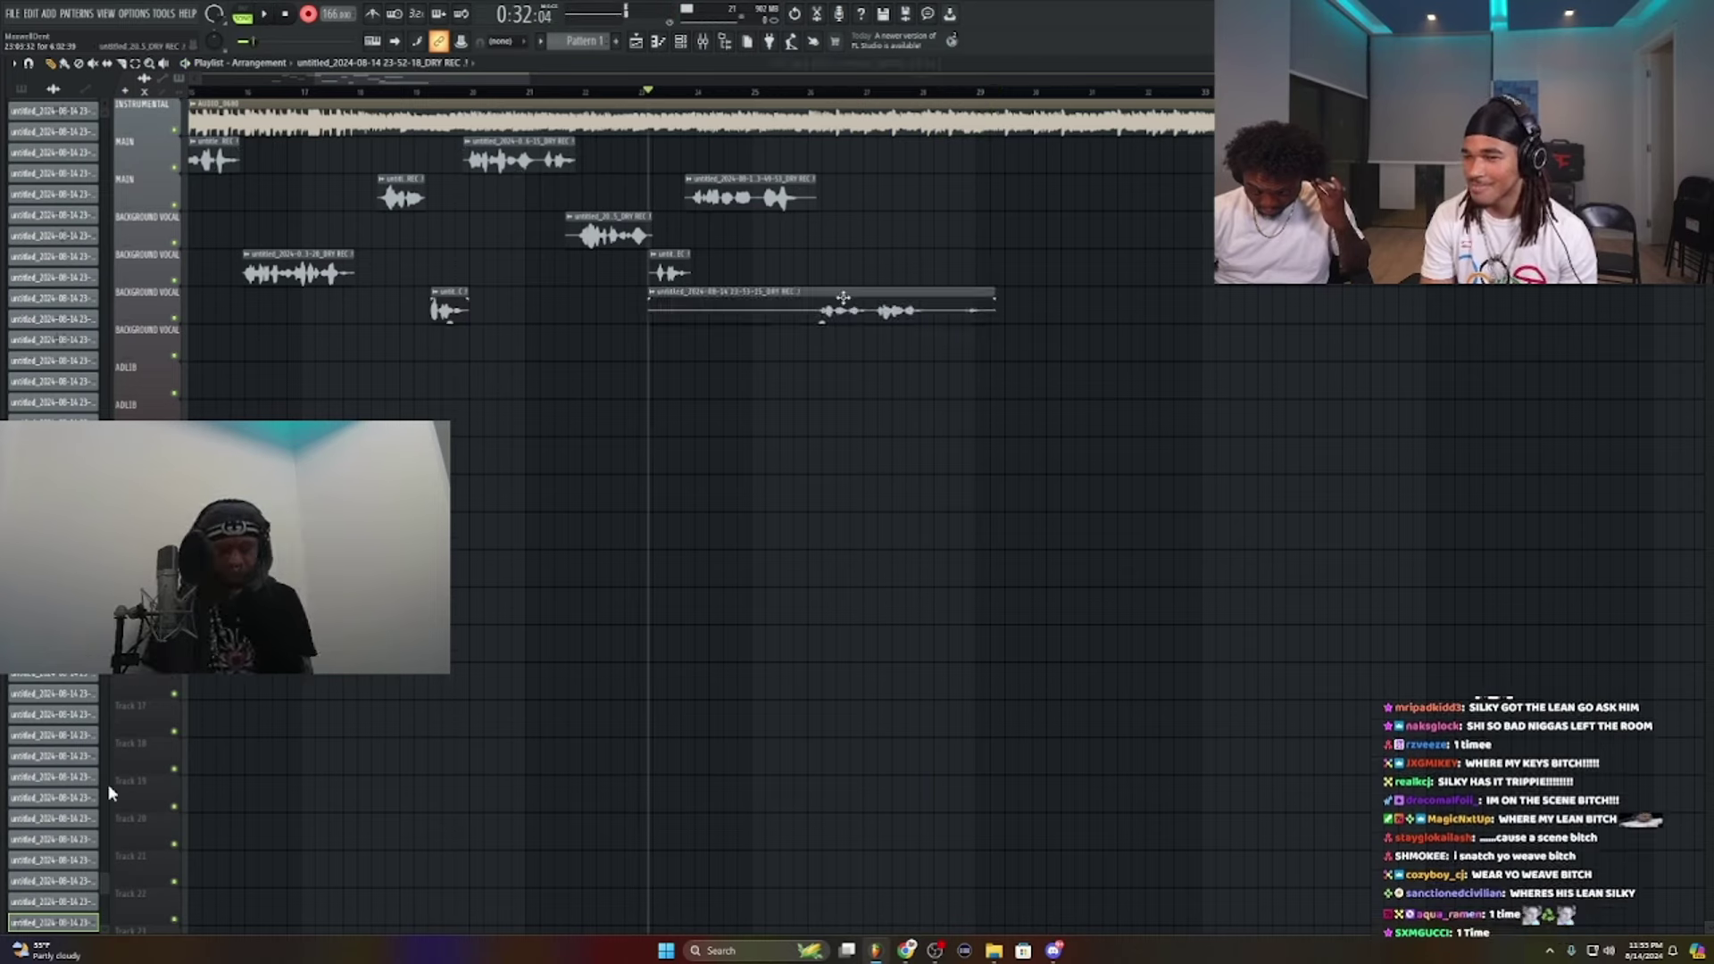
right_click(841, 306)
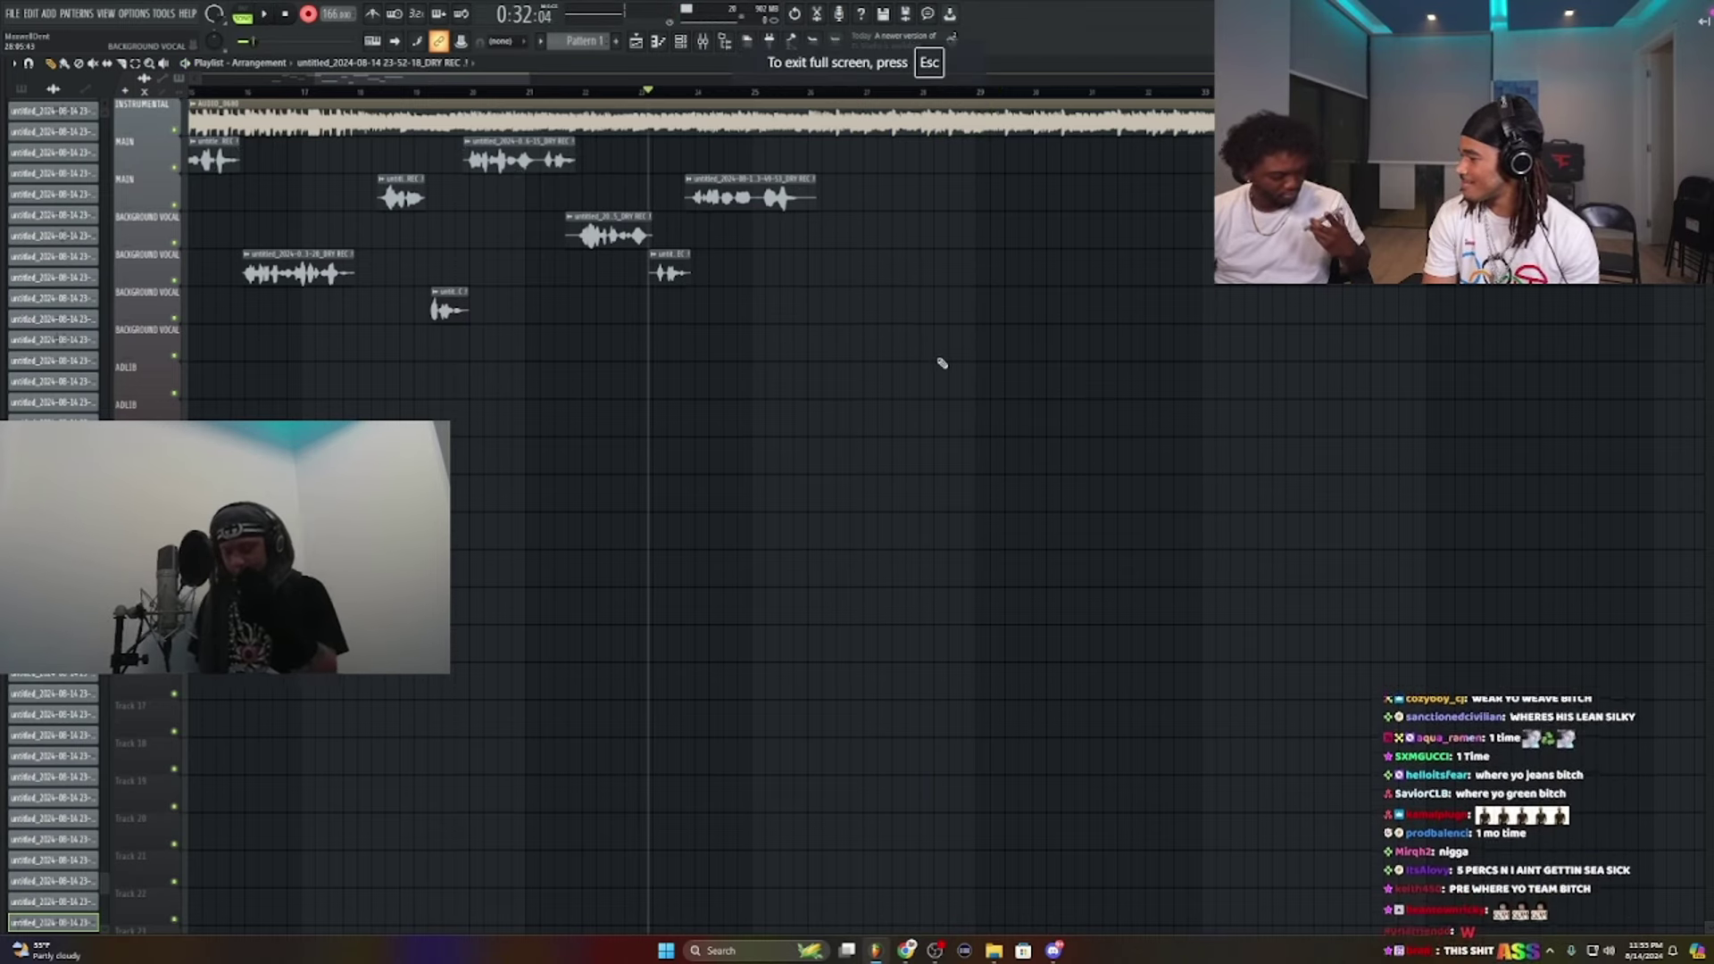
Step: Record a take on the first Main track from just past bar 23, normalize it, and trim it to bars 26 through 28
key("space")
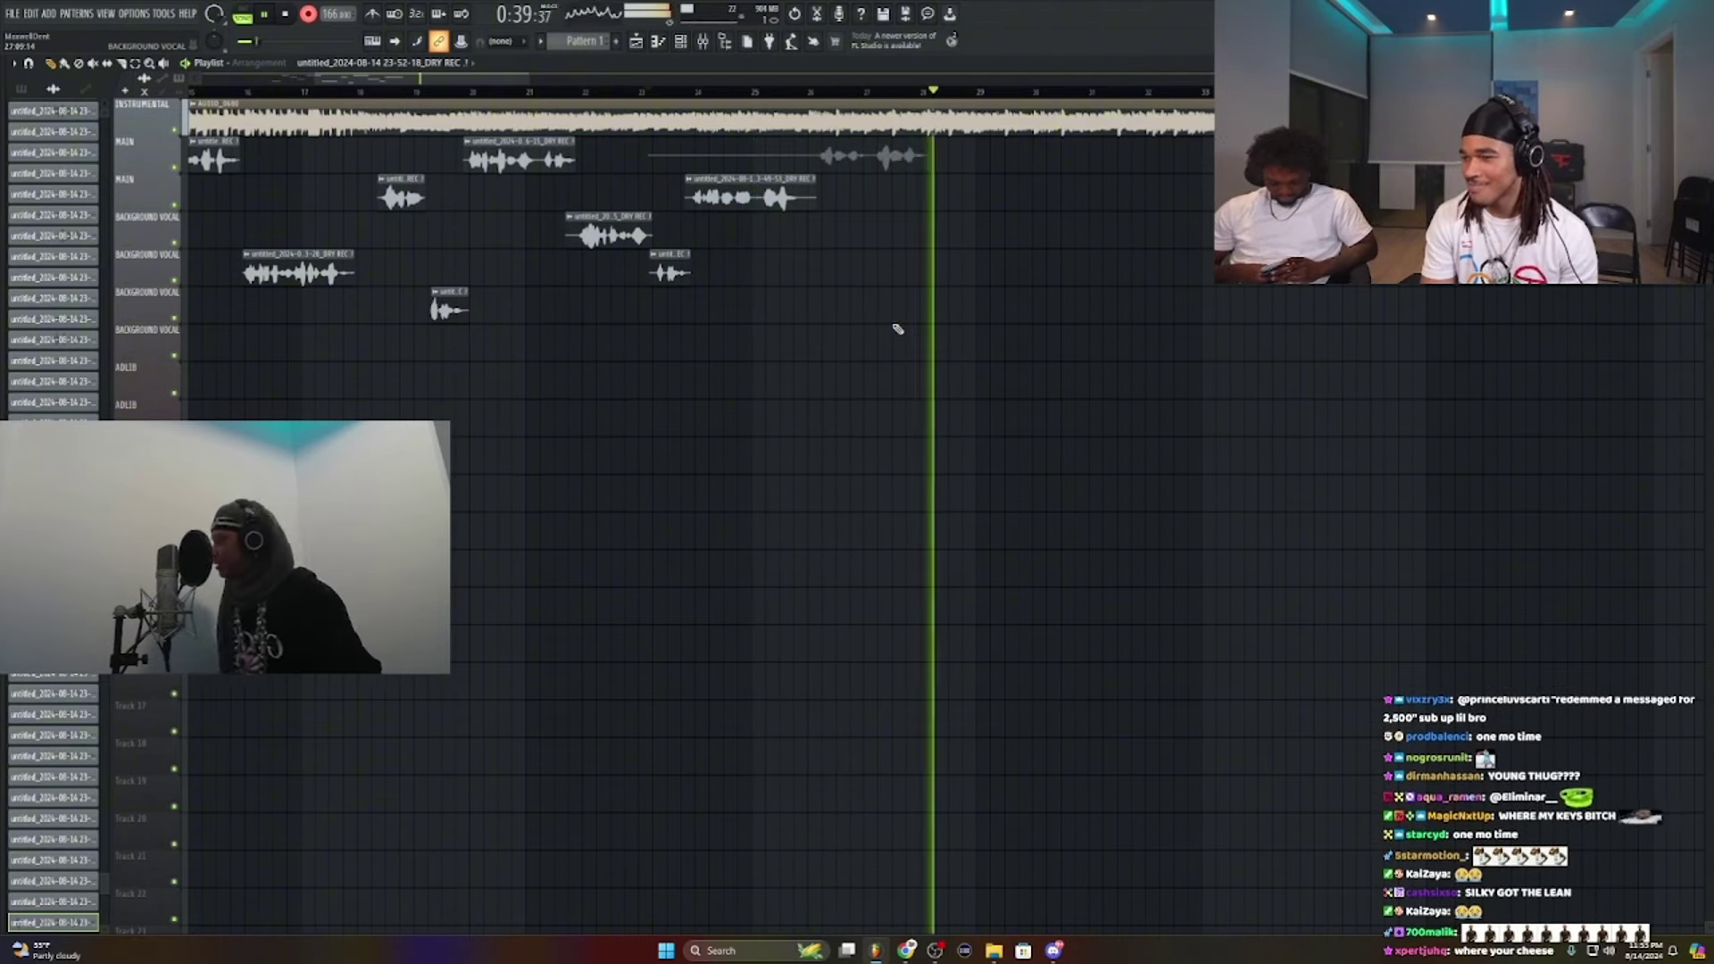
key("space")
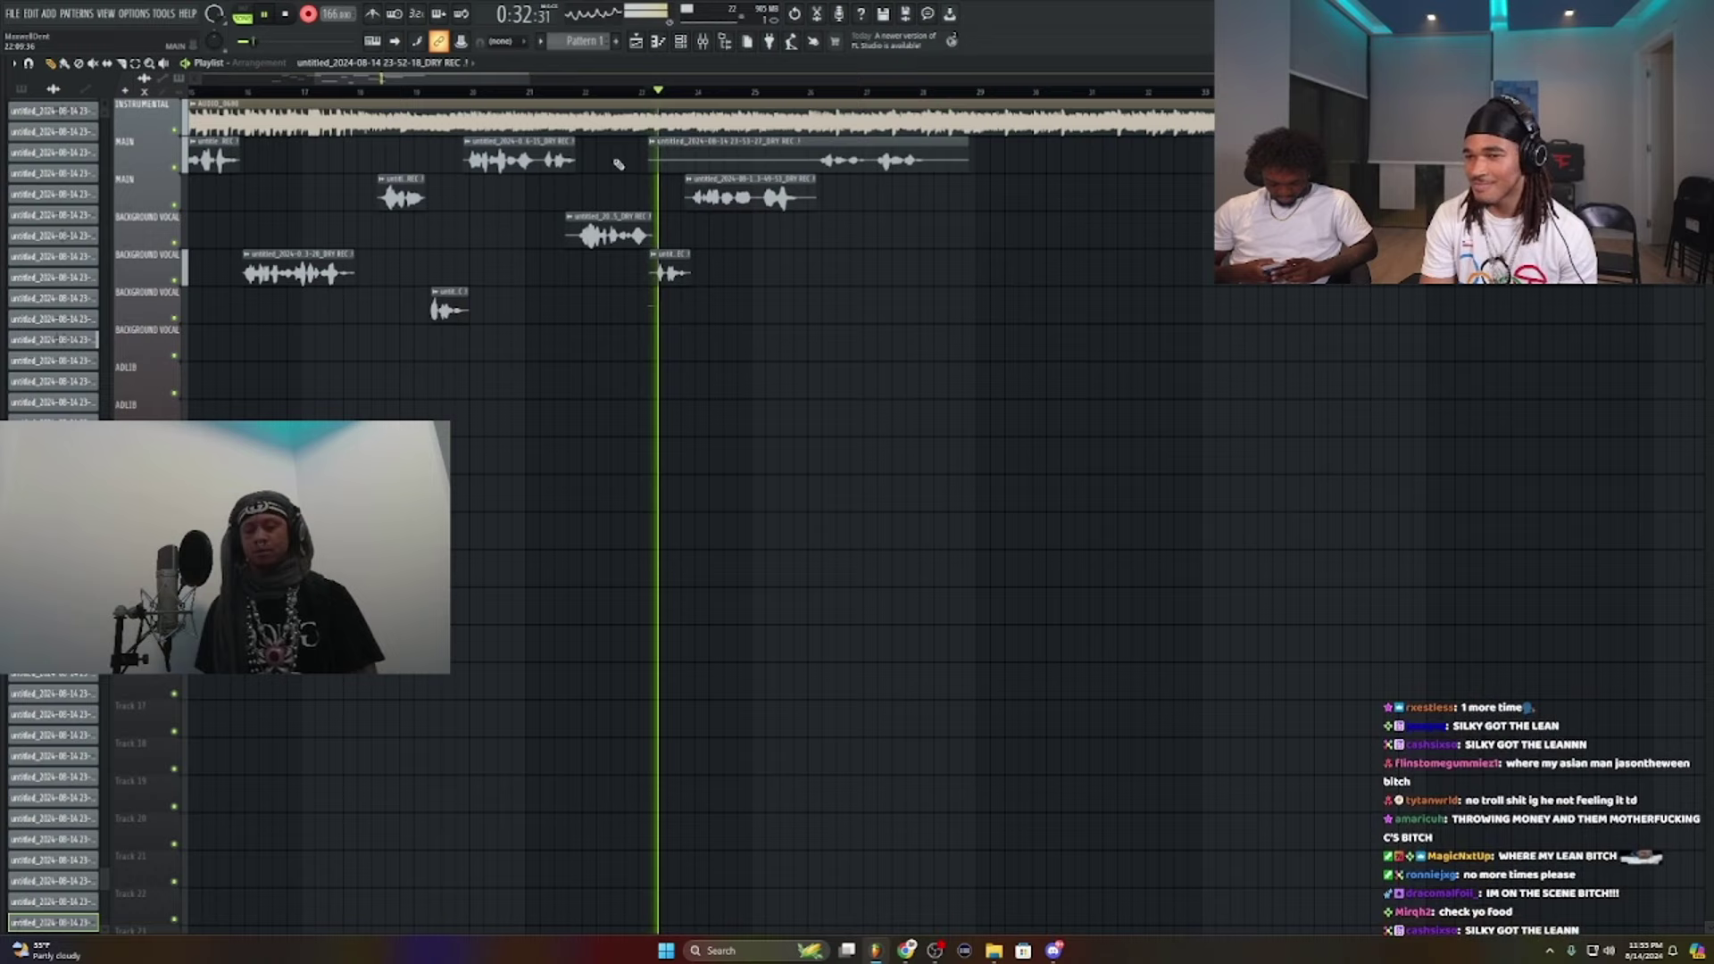
double_click(666, 154)
left_click(361, 372)
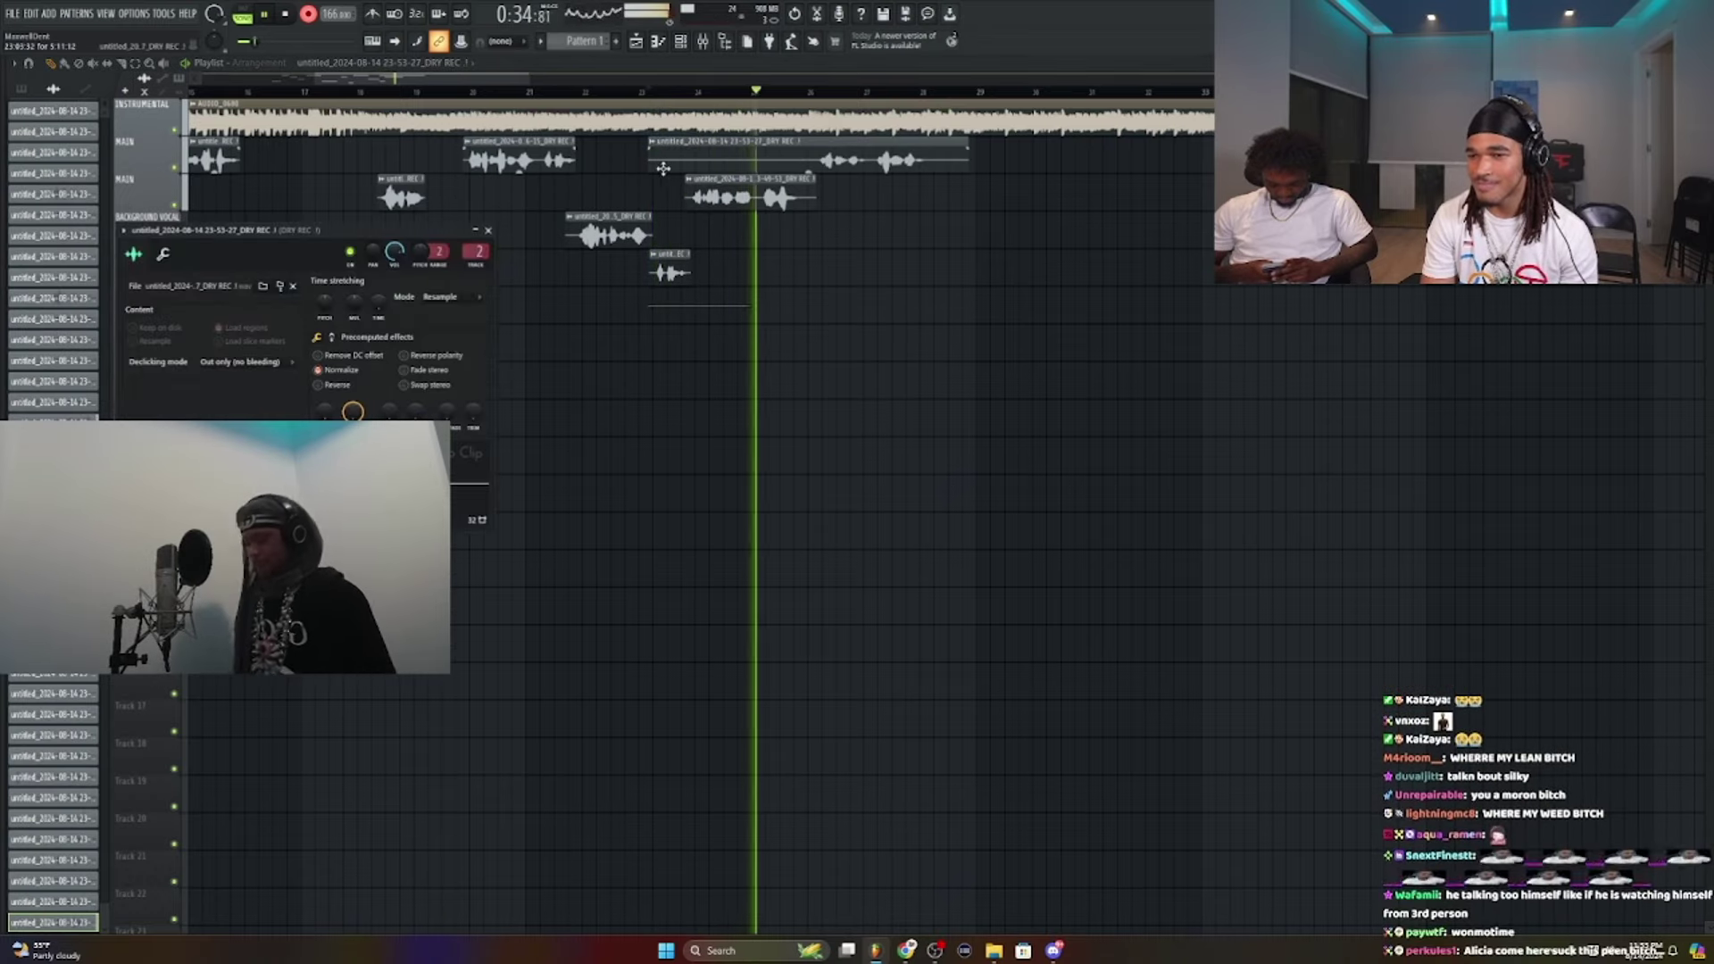
left_click_drag(648, 165, 810, 166)
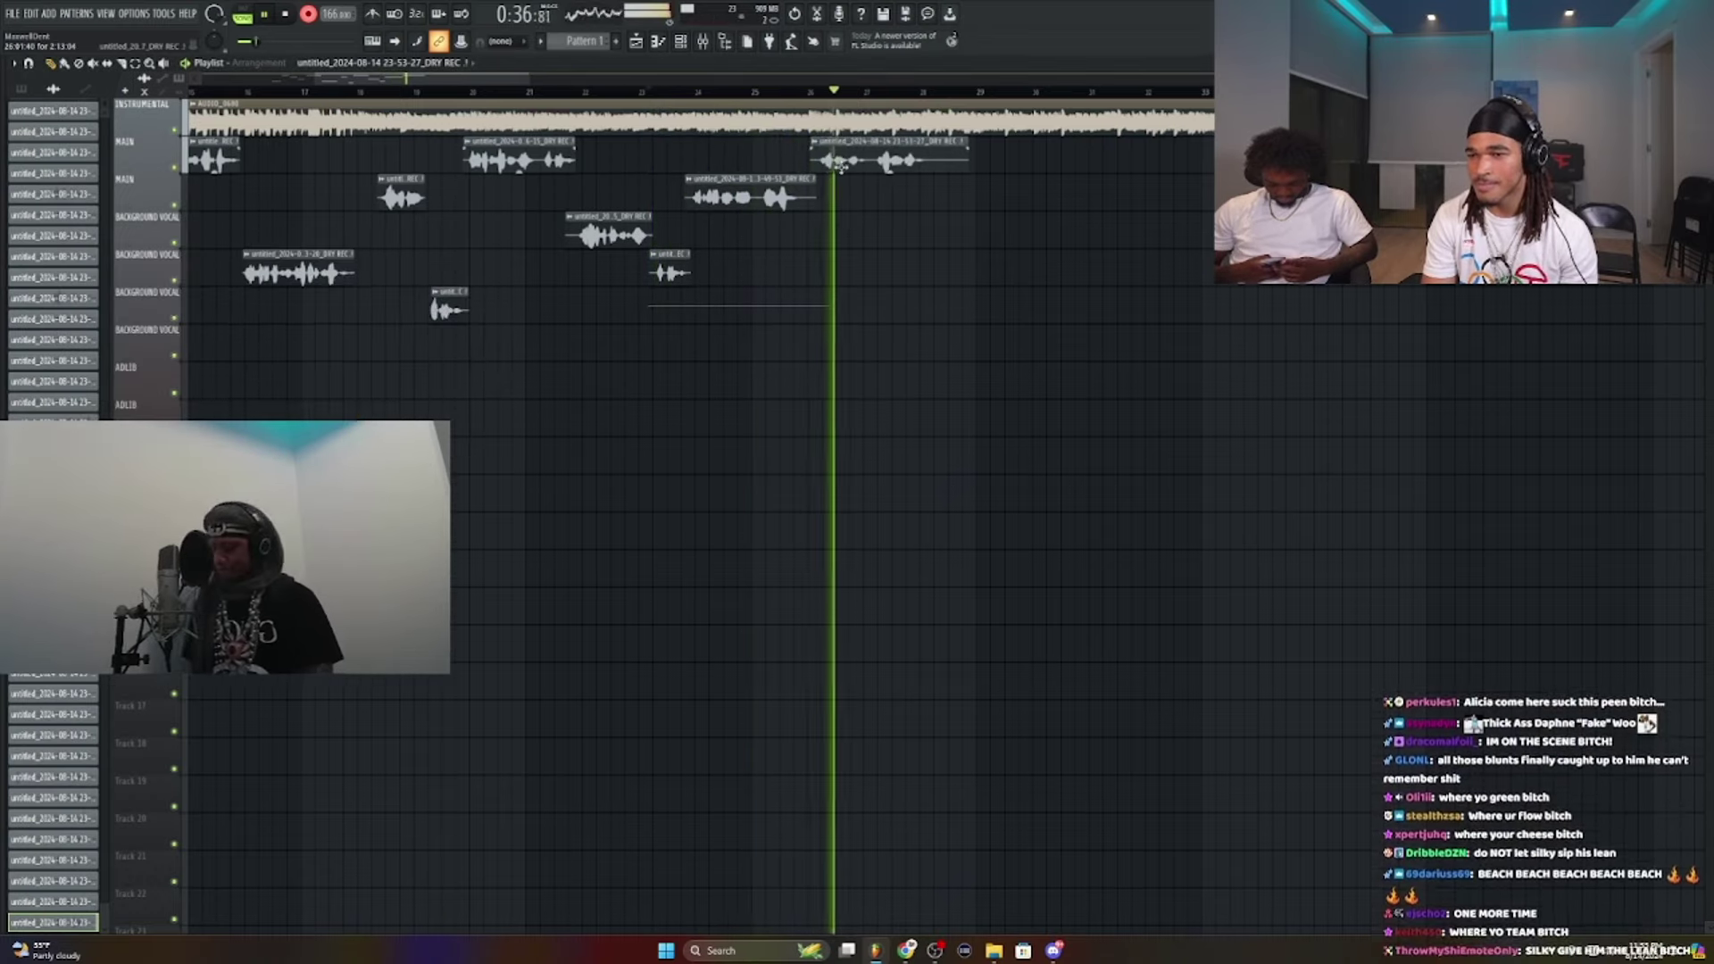
left_click_drag(966, 149, 930, 150)
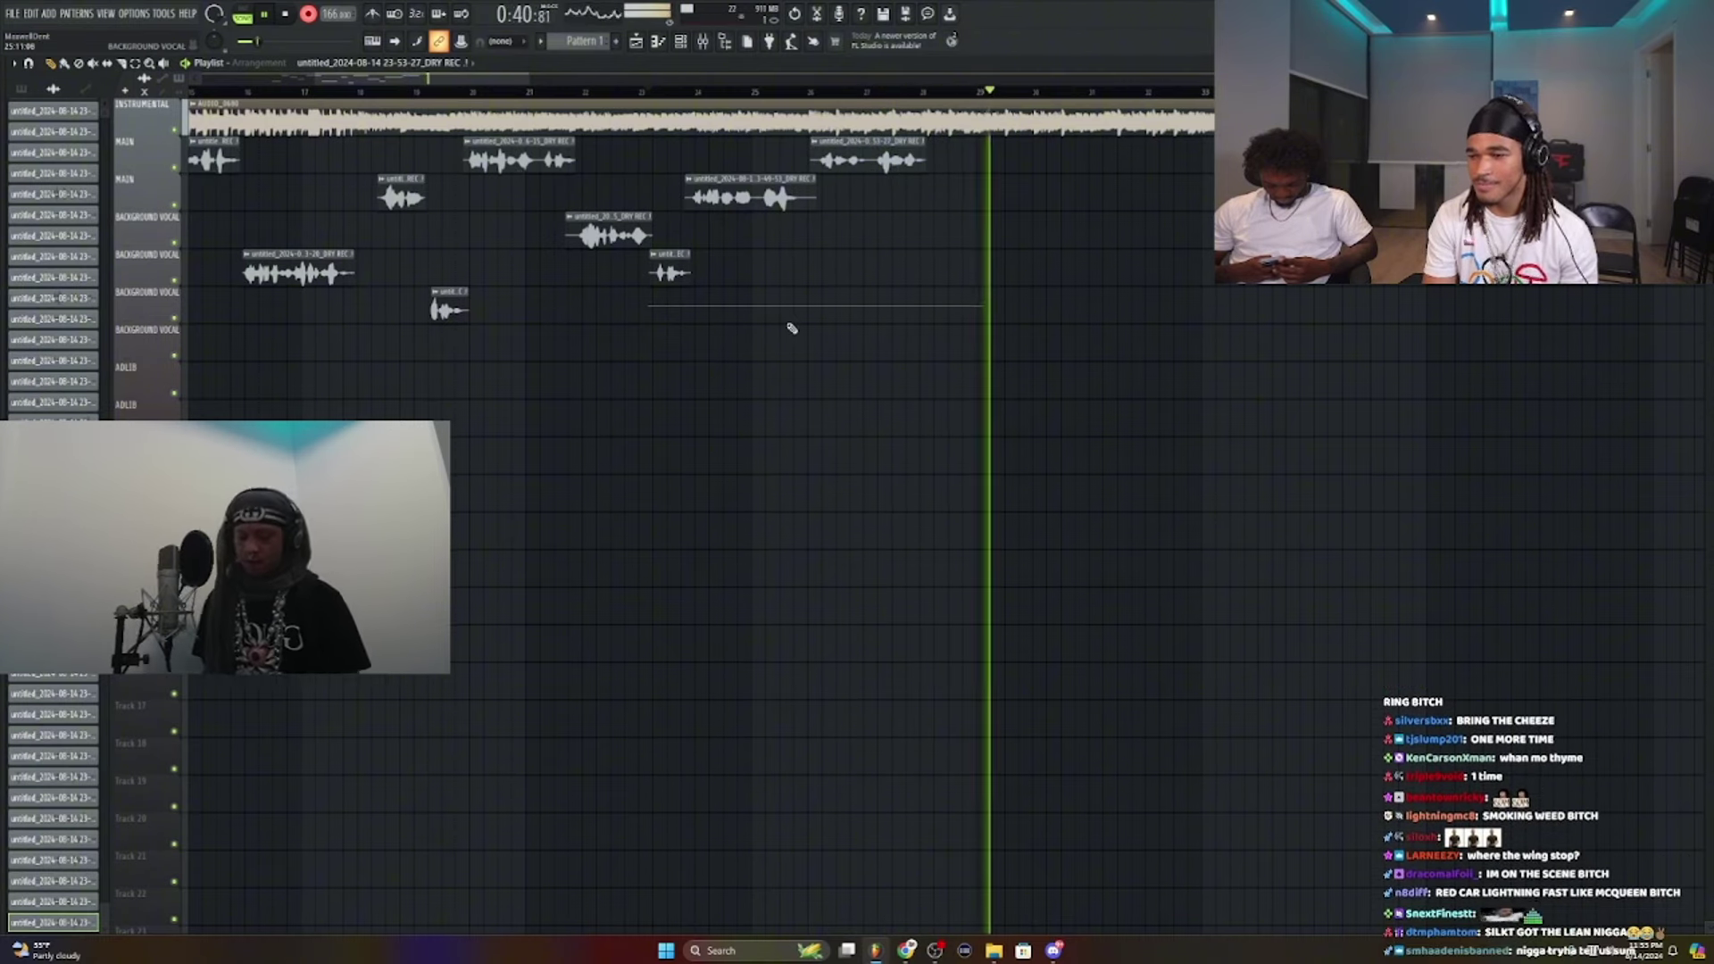
Step: Record further takes on the third and fourth Background Vocal tracks from just past bar 23, deleting the third-track take
key("space")
key("space")
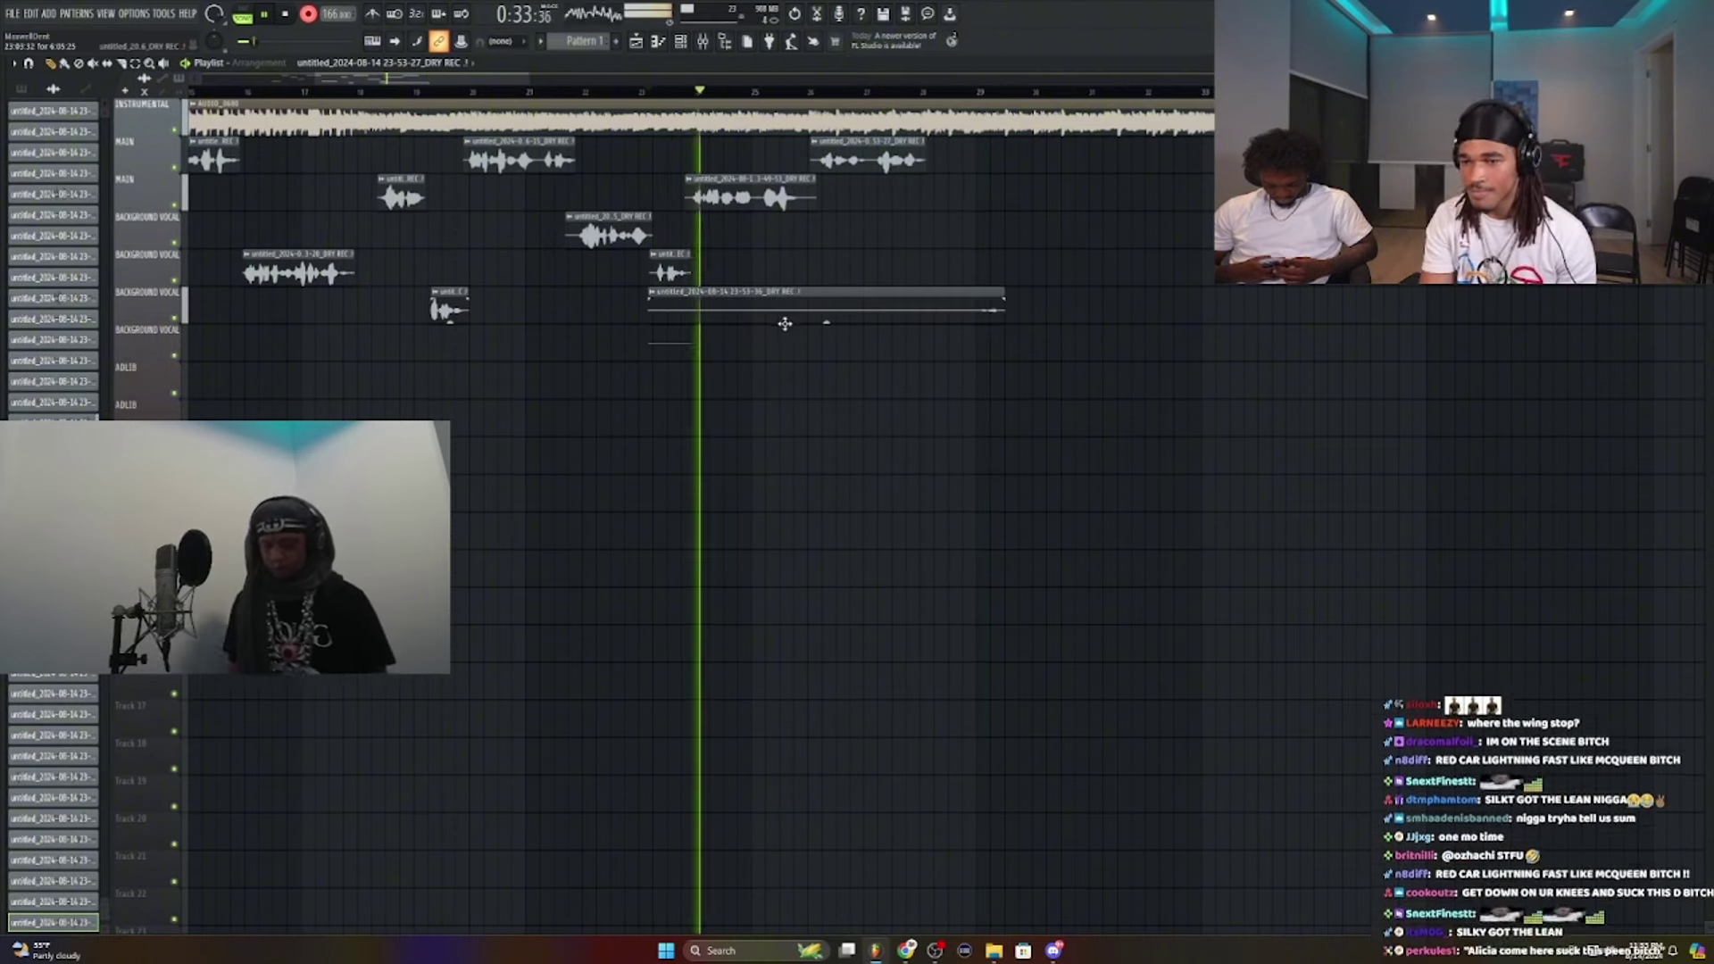
right_click(785, 321)
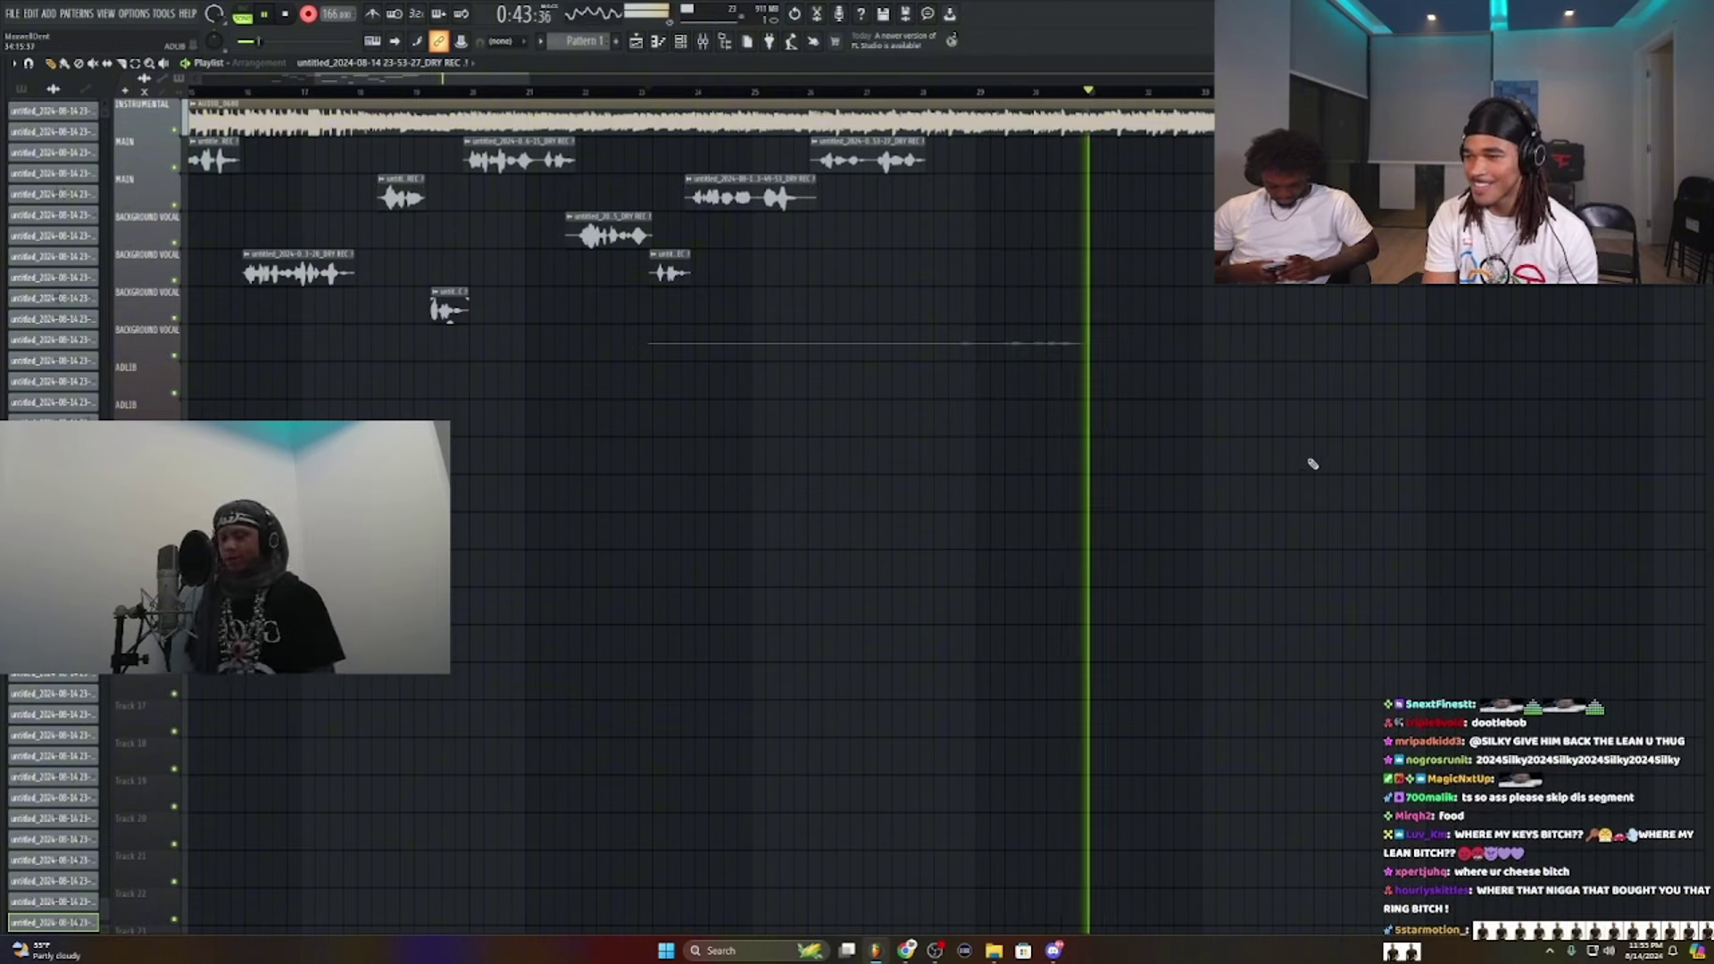
key("space")
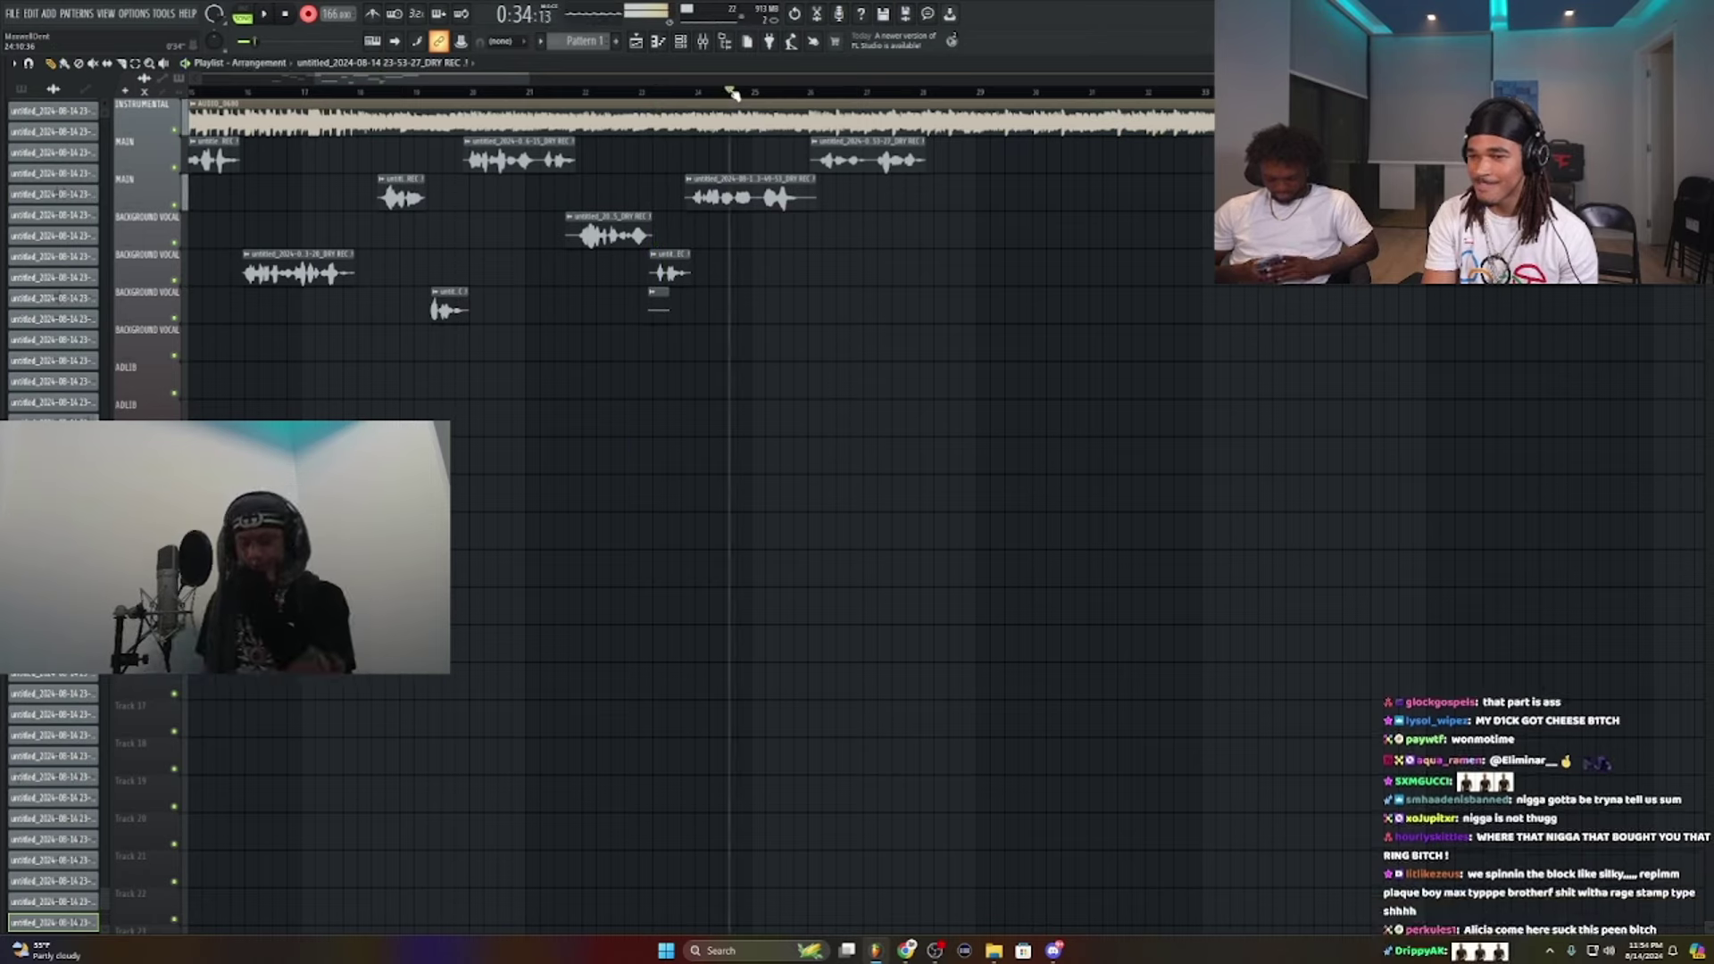
Step: Record a take on the first Background Vocal track from mid-bar 24, normalize it, and trim it to between bars 28 and 29
key("space")
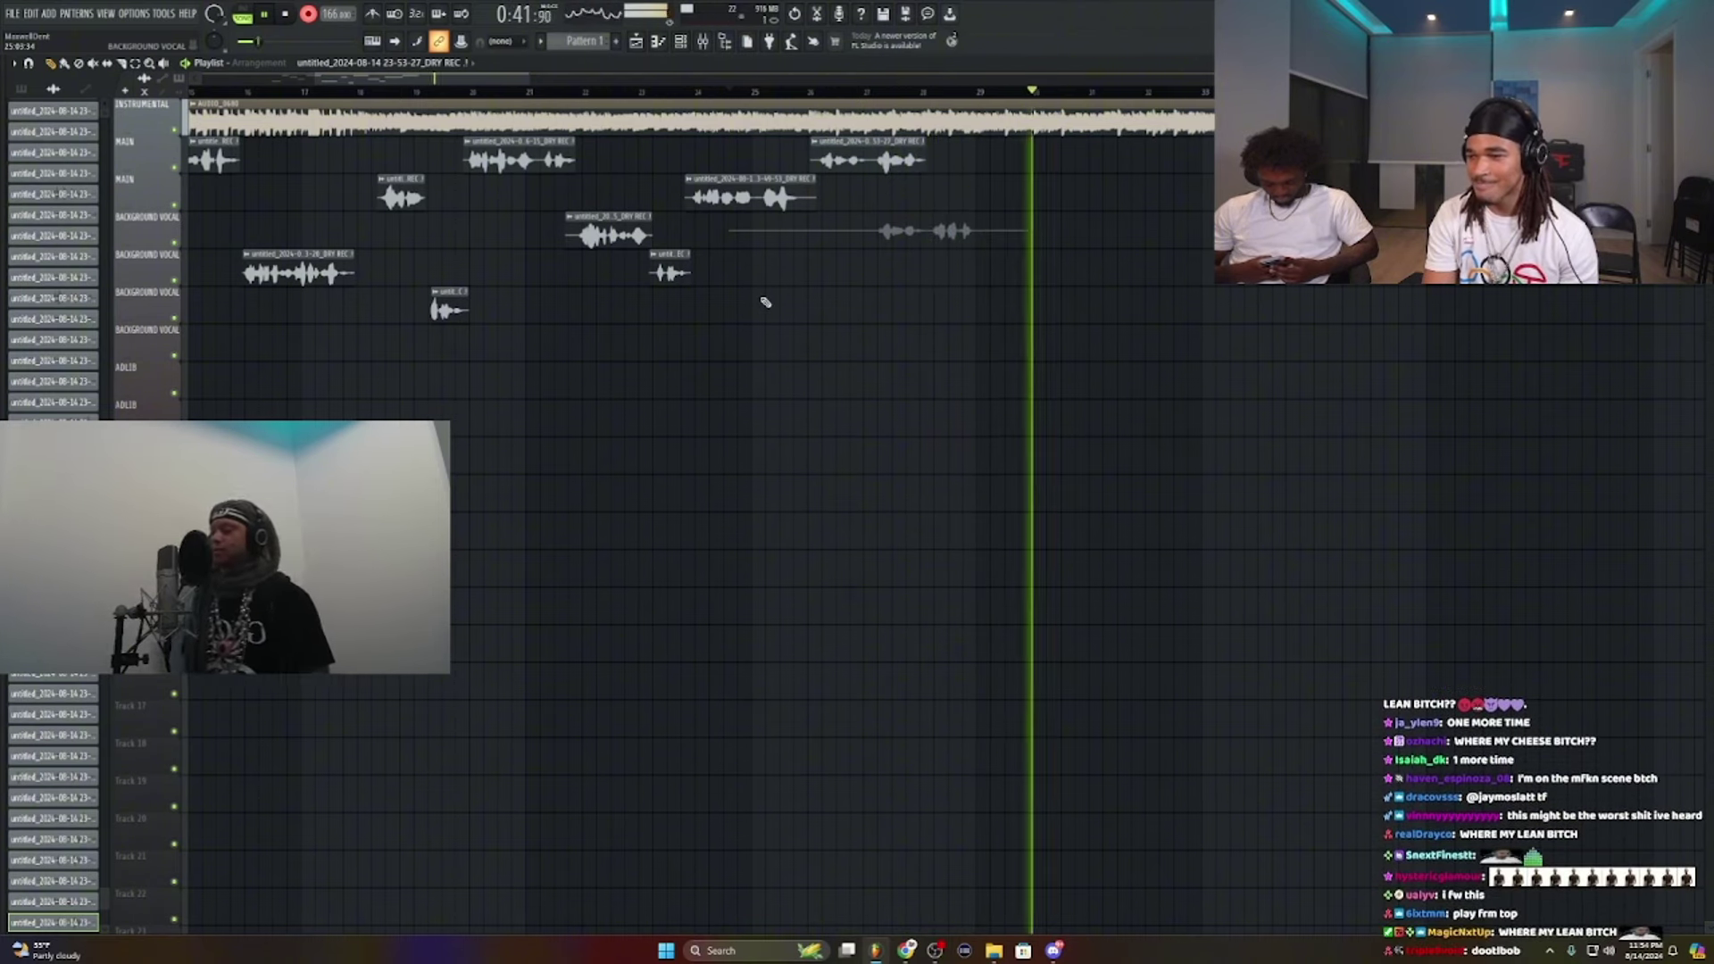
key("space")
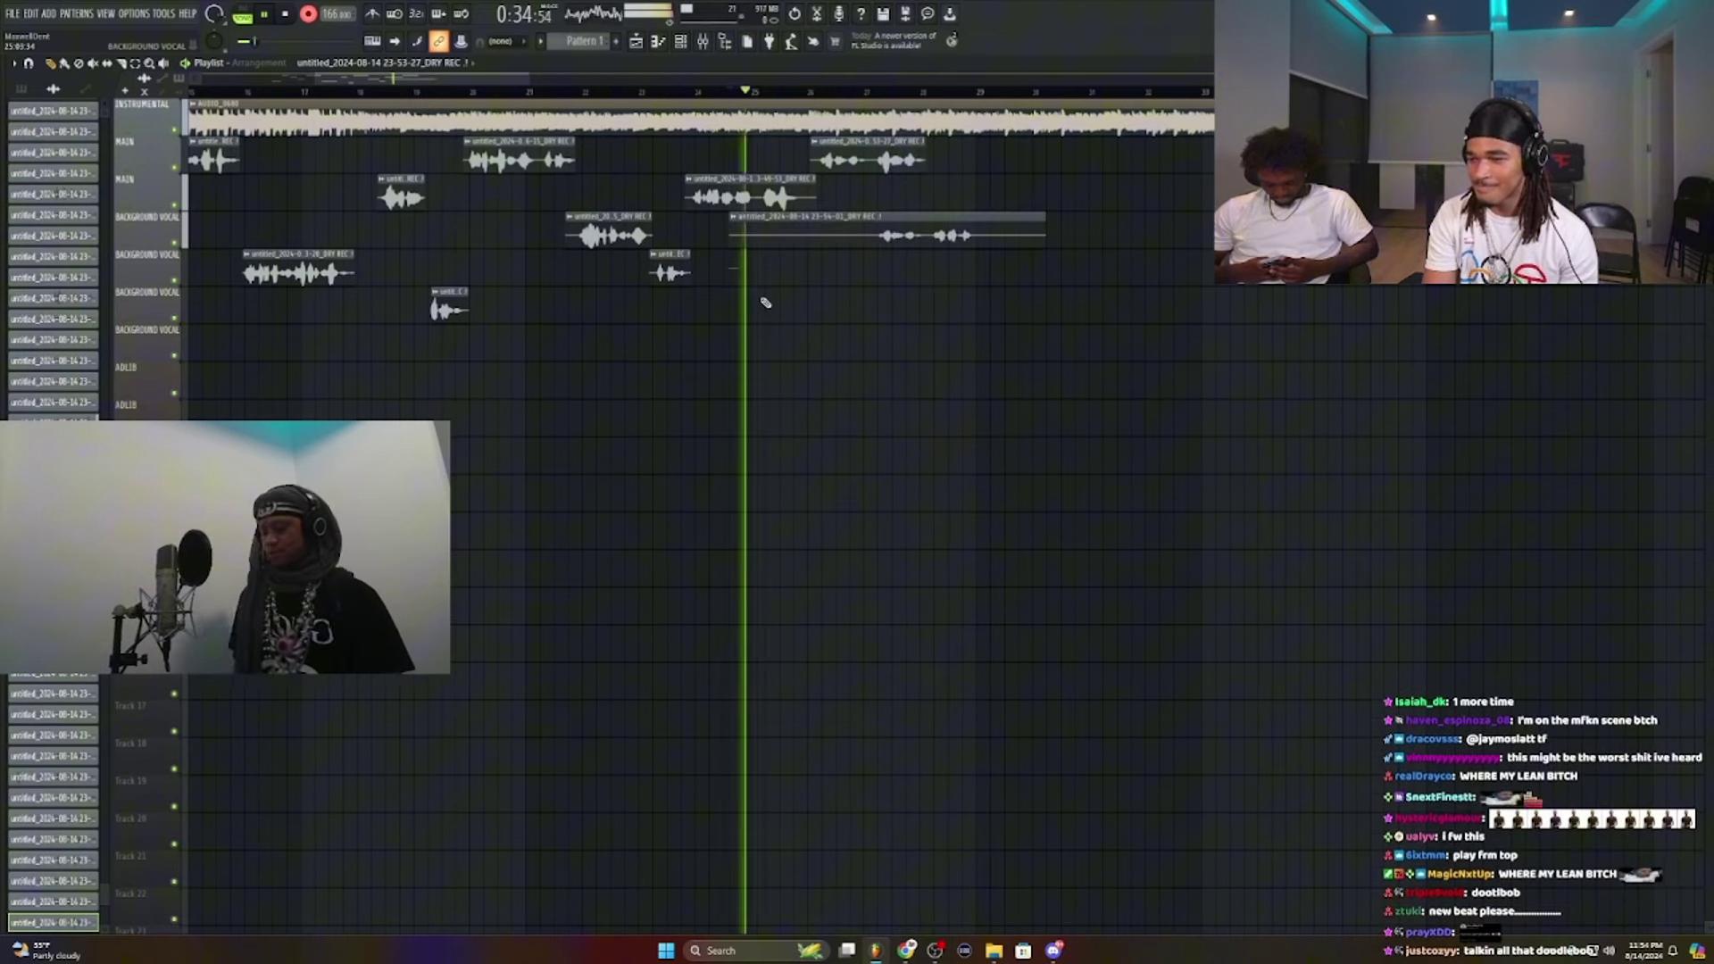
double_click(784, 239)
left_click(254, 303)
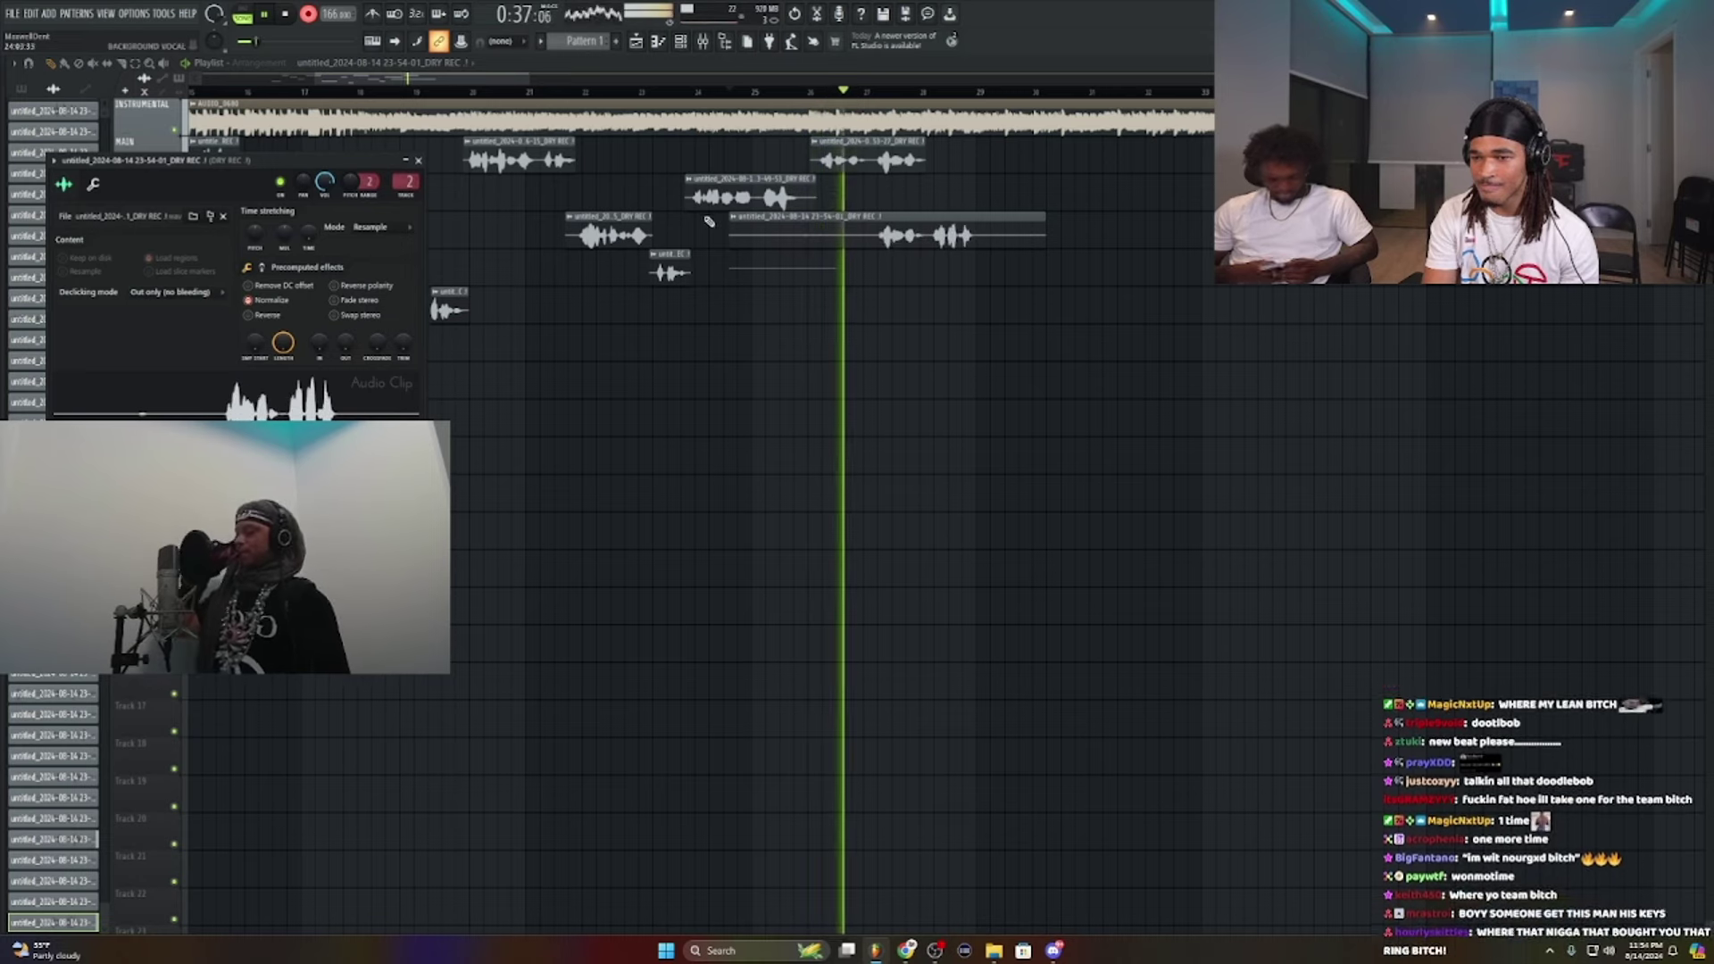
left_click_drag(731, 235, 932, 235)
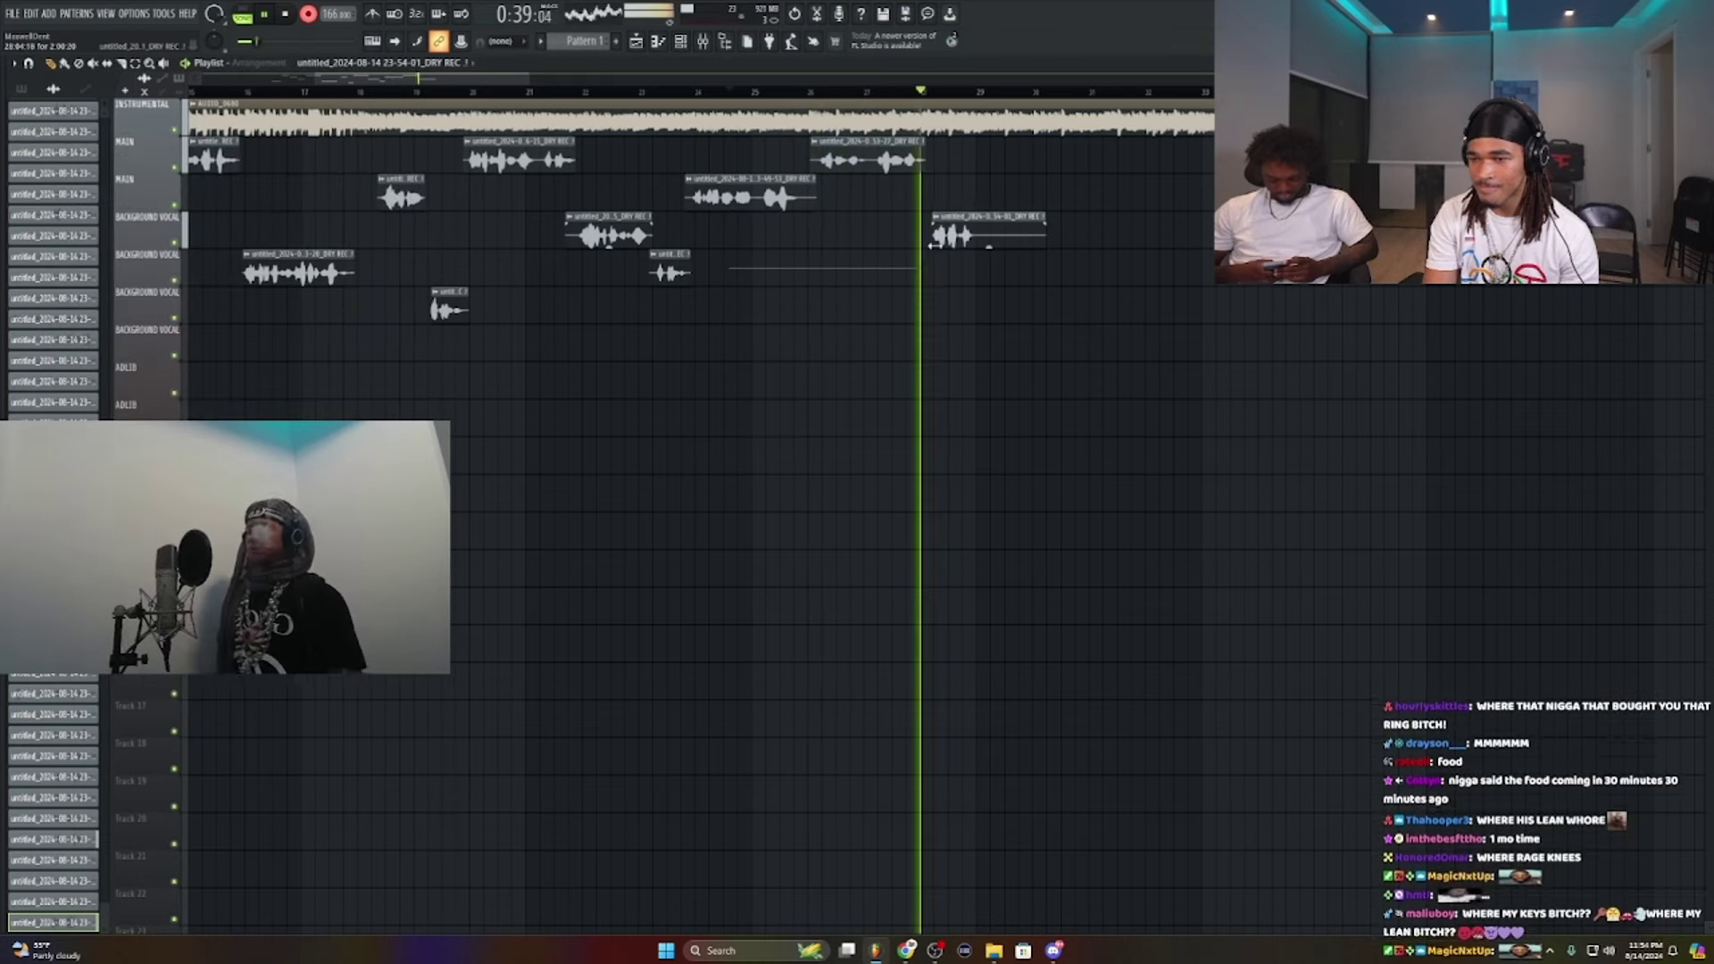
left_click_drag(1053, 219, 979, 219)
Step: Re-record the first Background Vocal take from mid-bar 24, normalize it, and trim it to start just past bar 28 and end before 29
key("space")
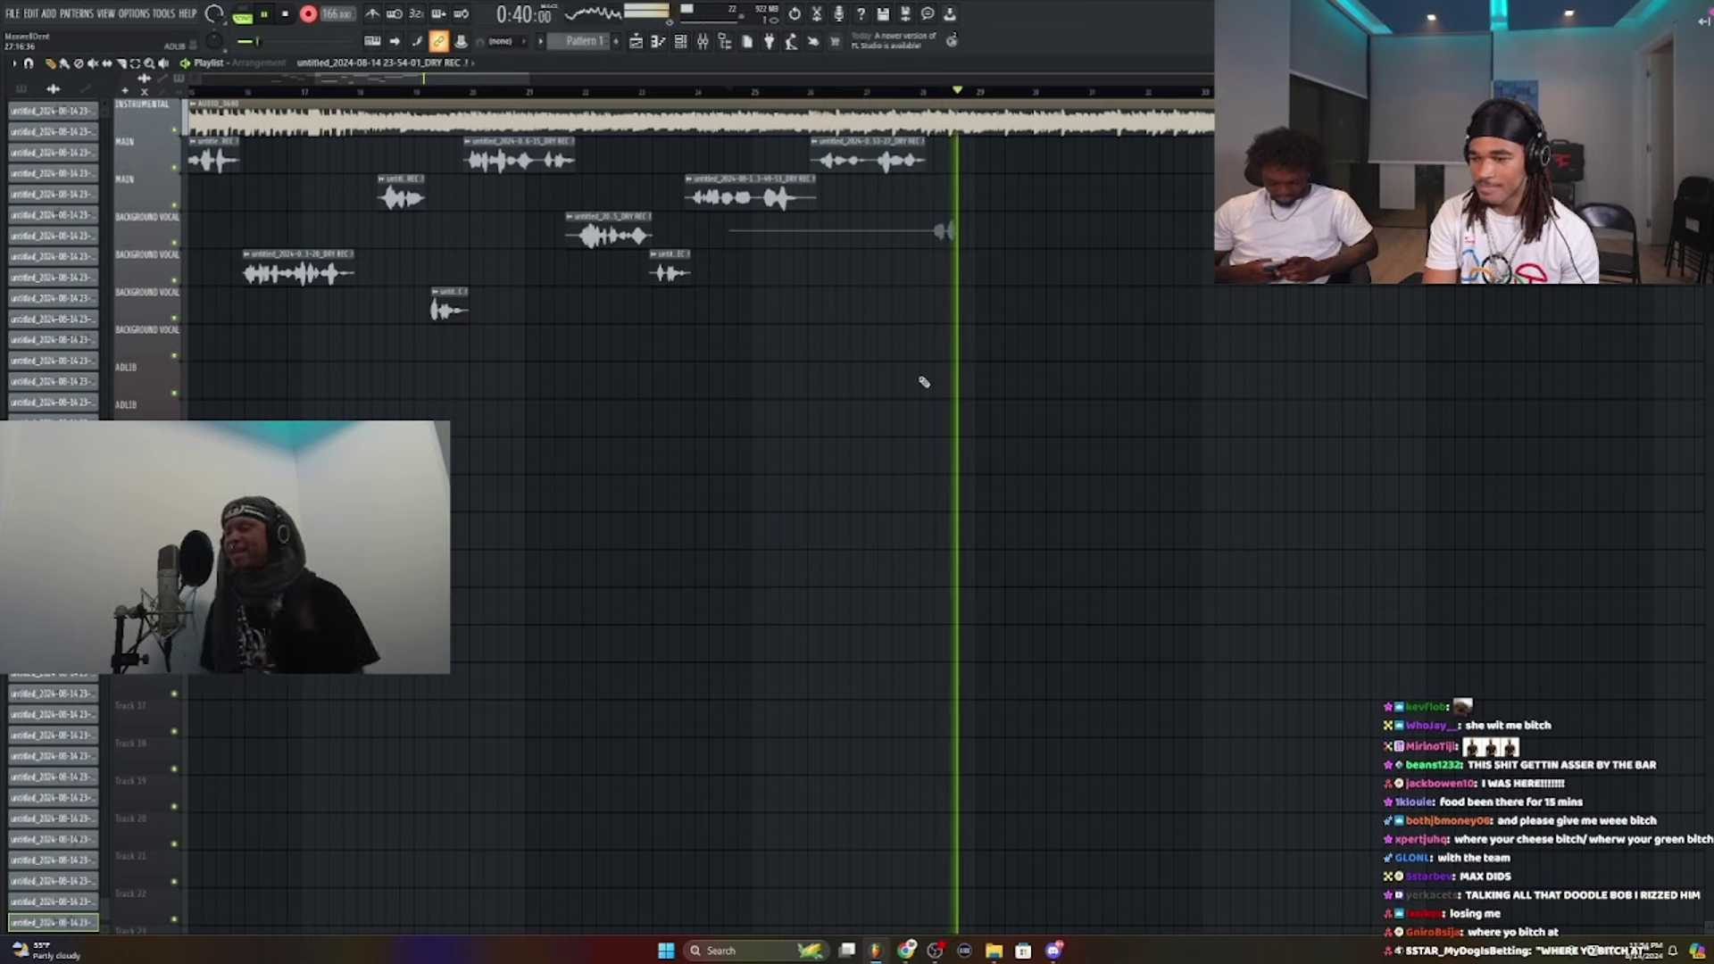
key("space")
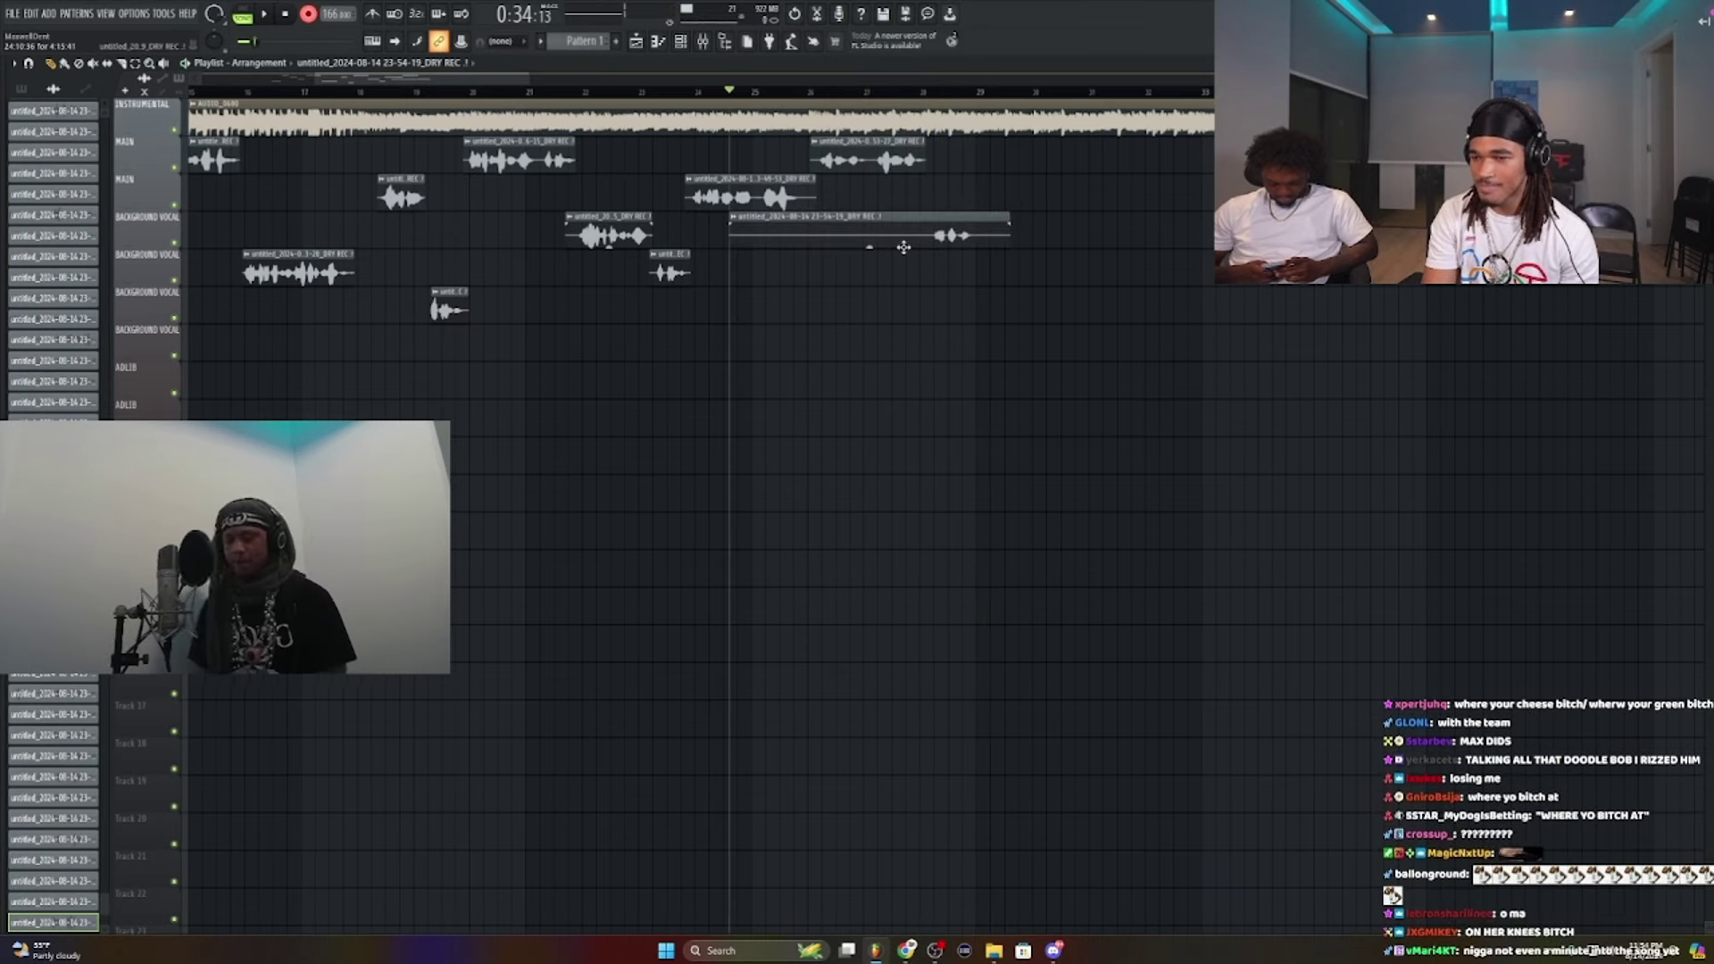
double_click(904, 247)
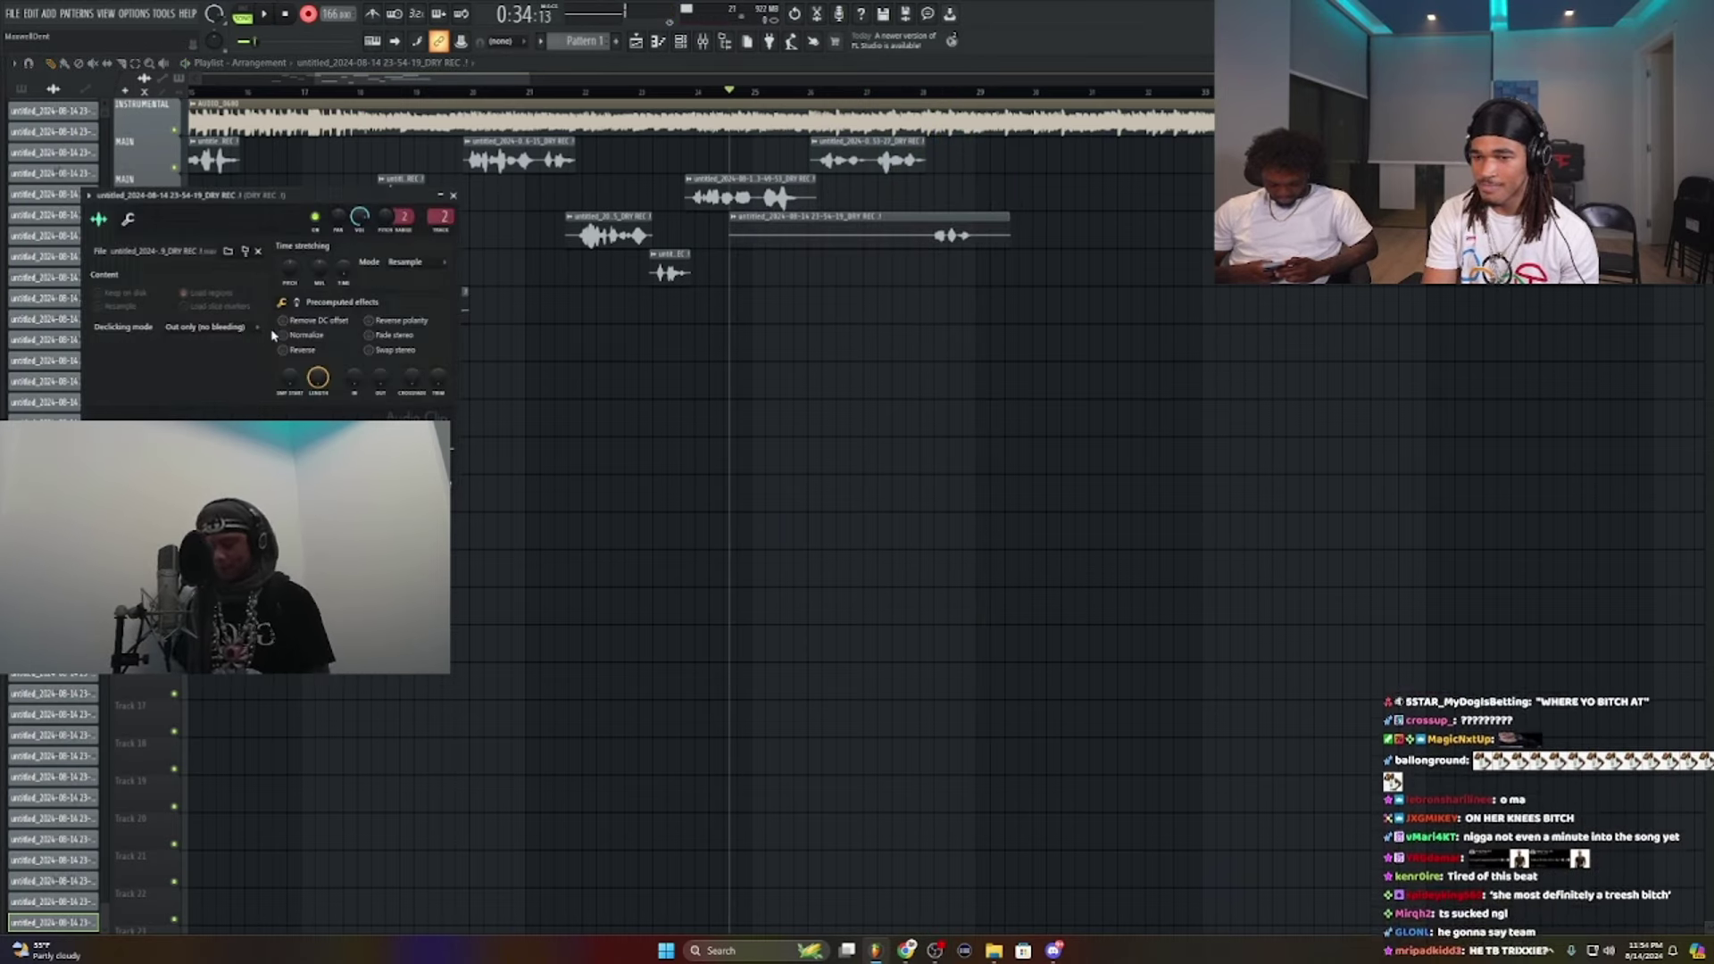
left_click_drag(731, 243, 929, 248)
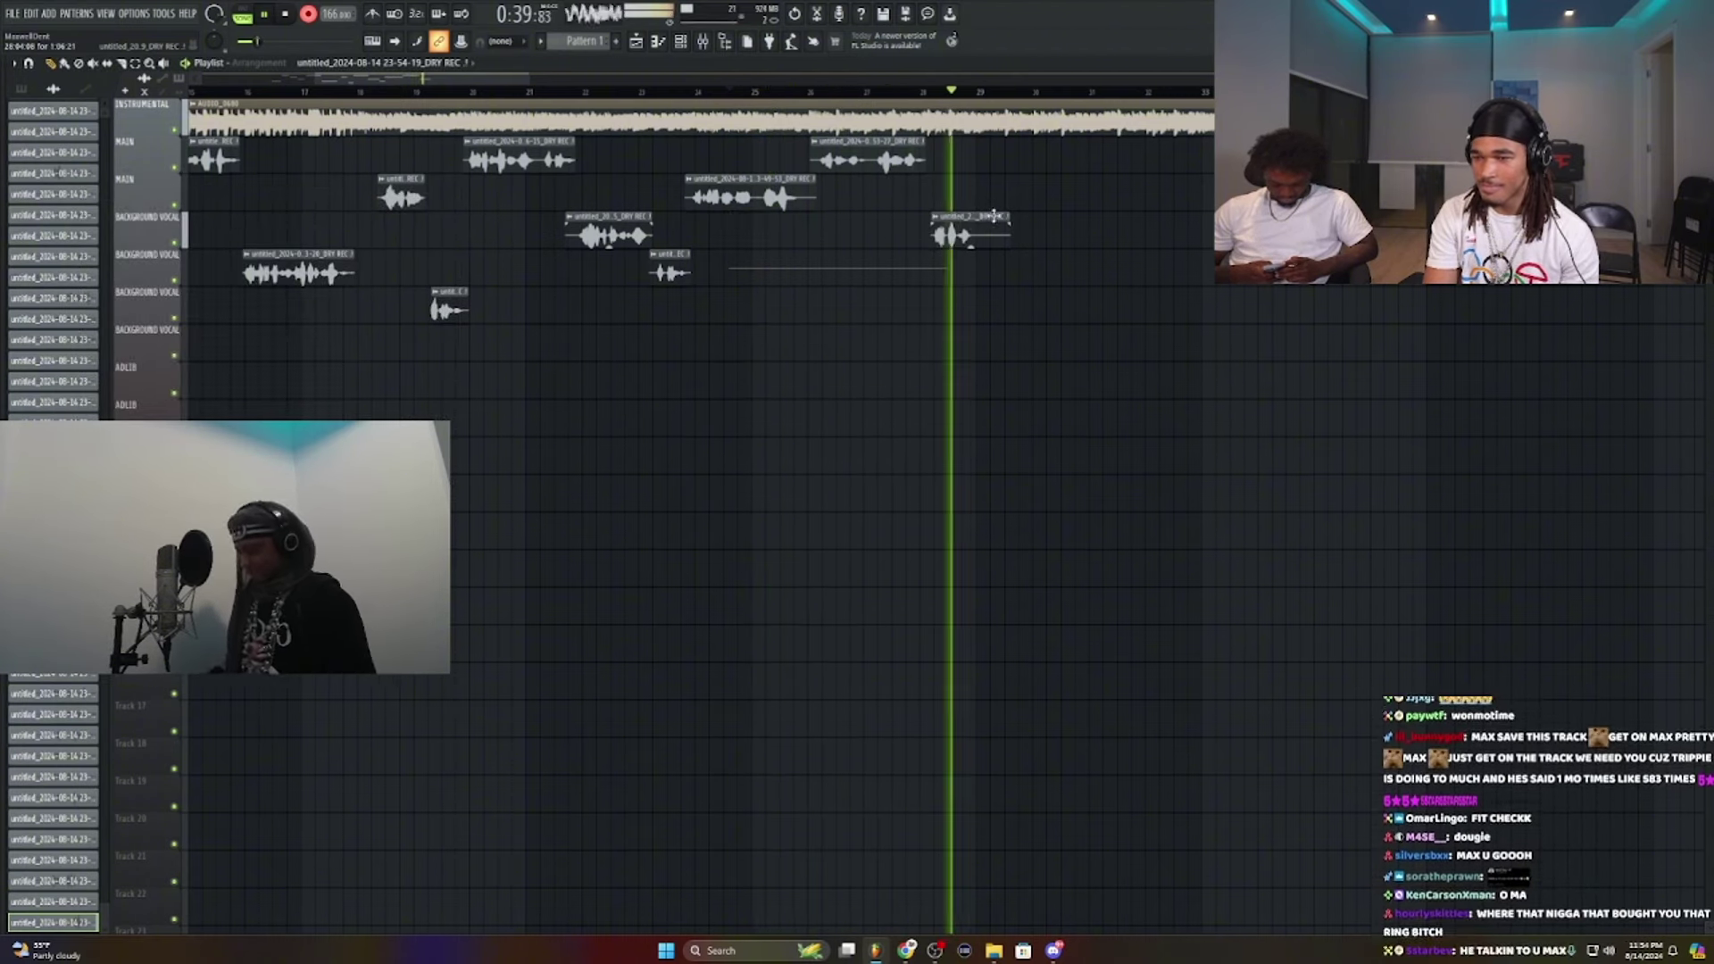
left_click_drag(1011, 216, 975, 215)
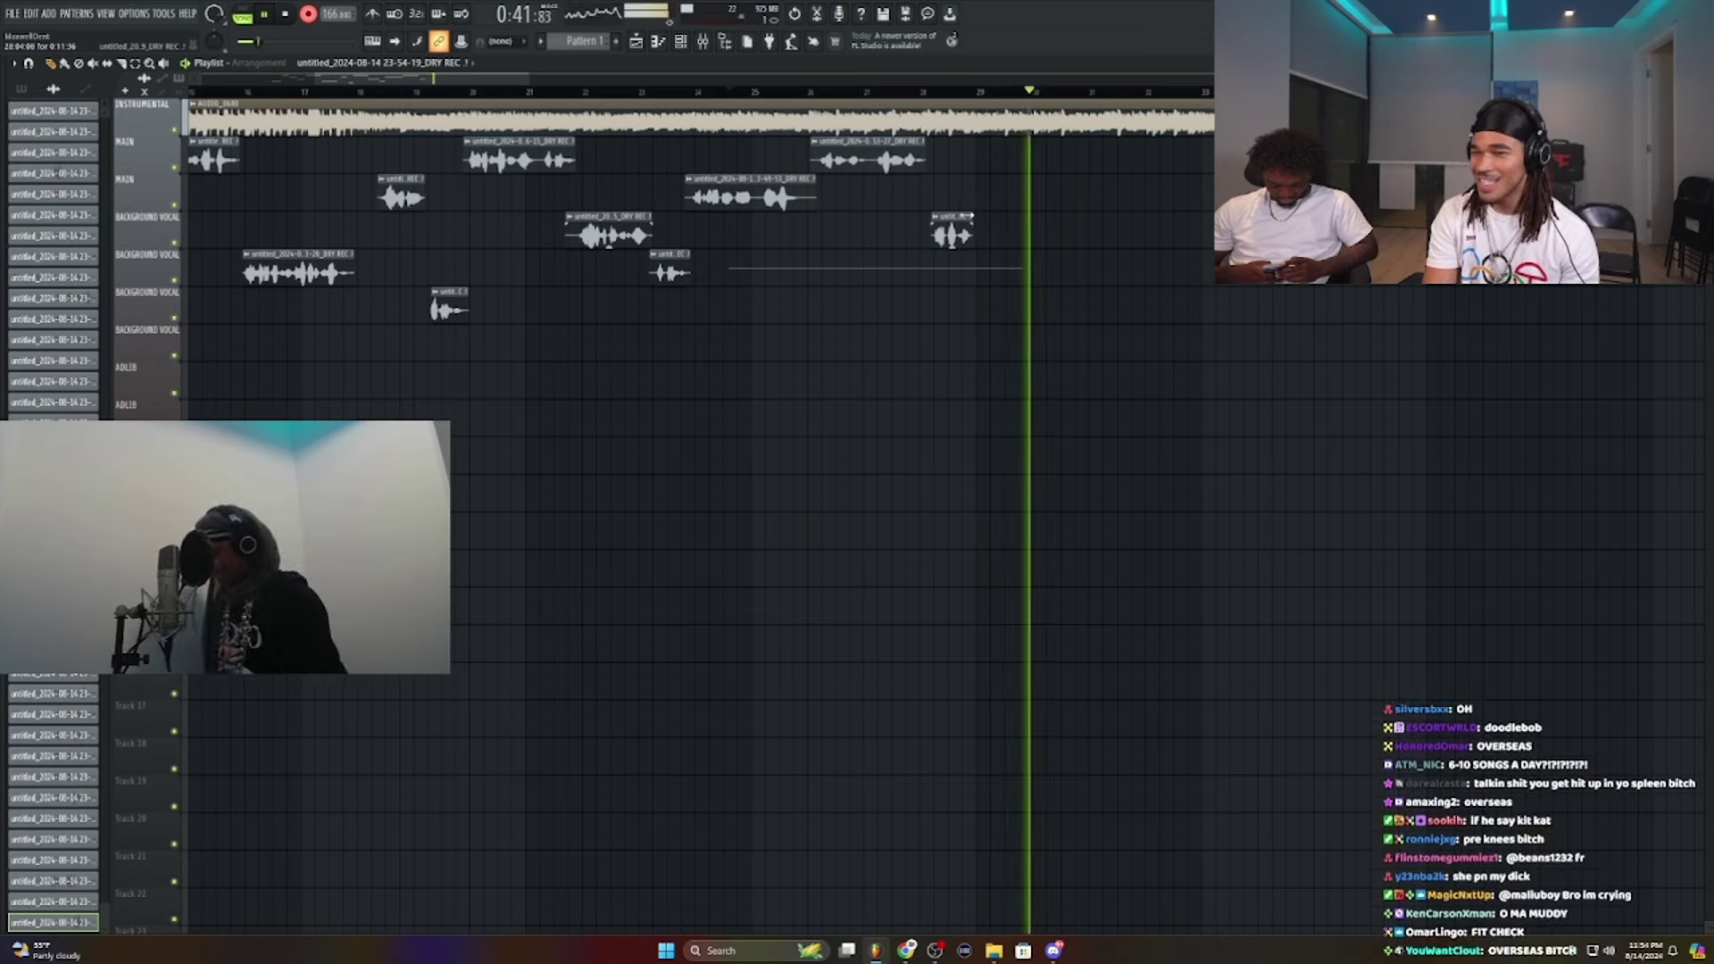
Step: Record briefly from bar 26 and delete the short clips together with the trimmed first Background Vocal take
left_click(810, 92)
key("space")
key("space")
right_click(840, 267)
right_click(744, 312)
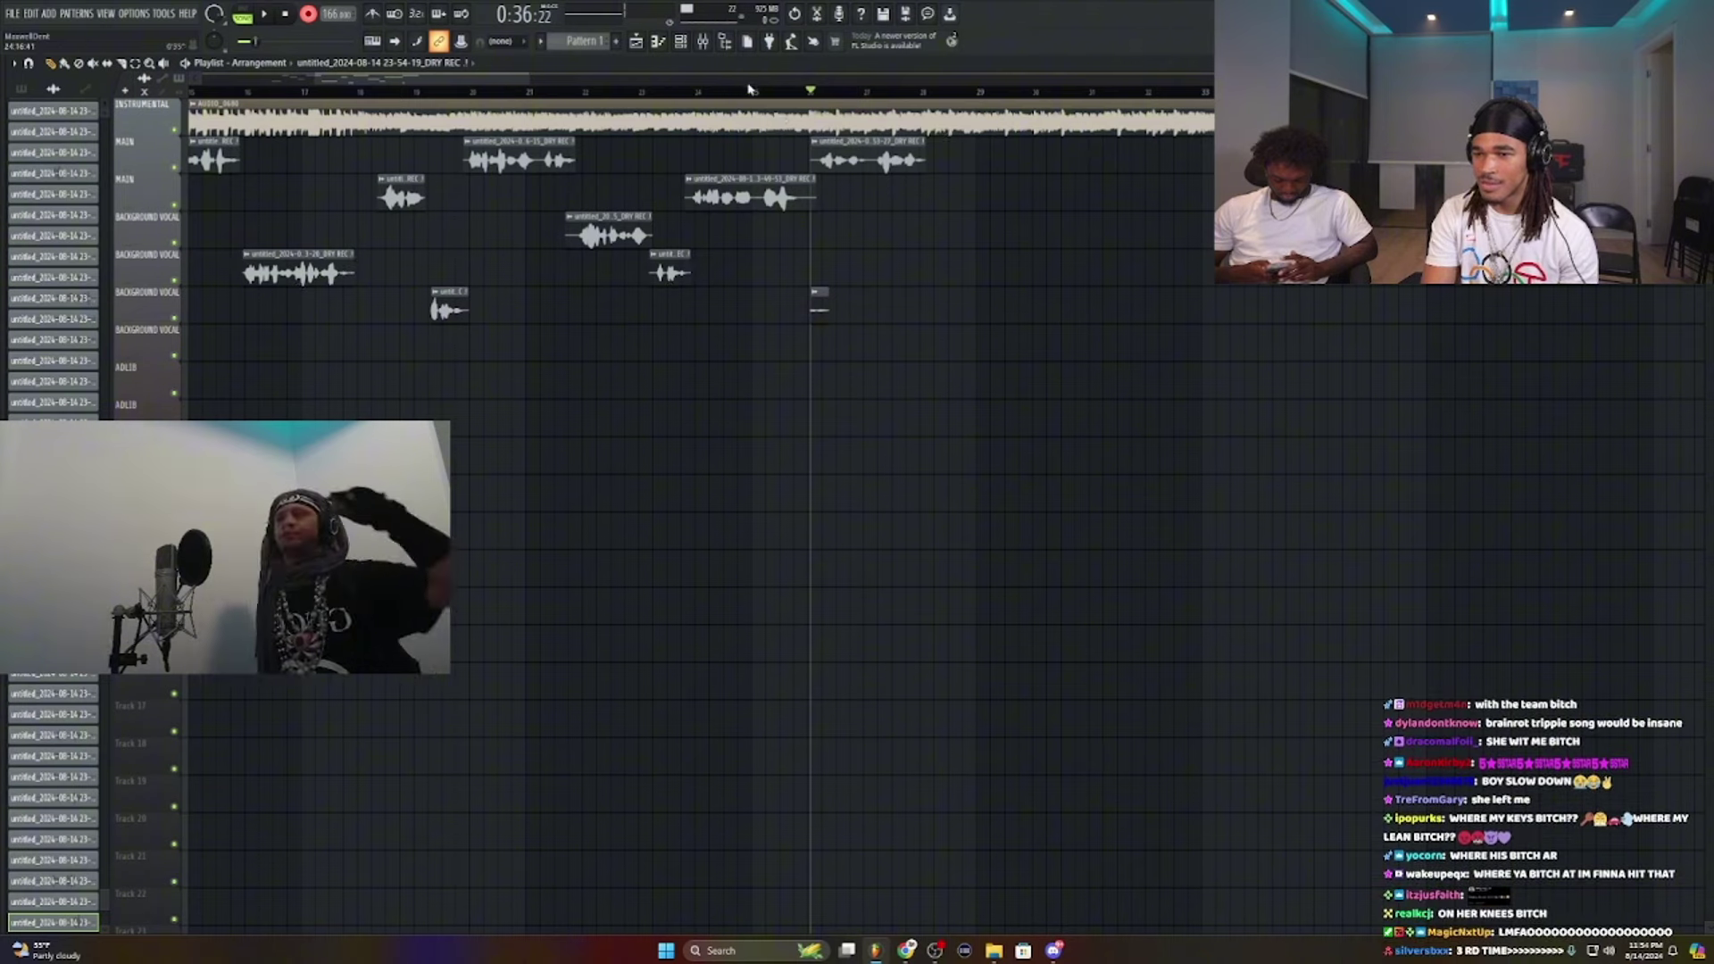
right_click(818, 305)
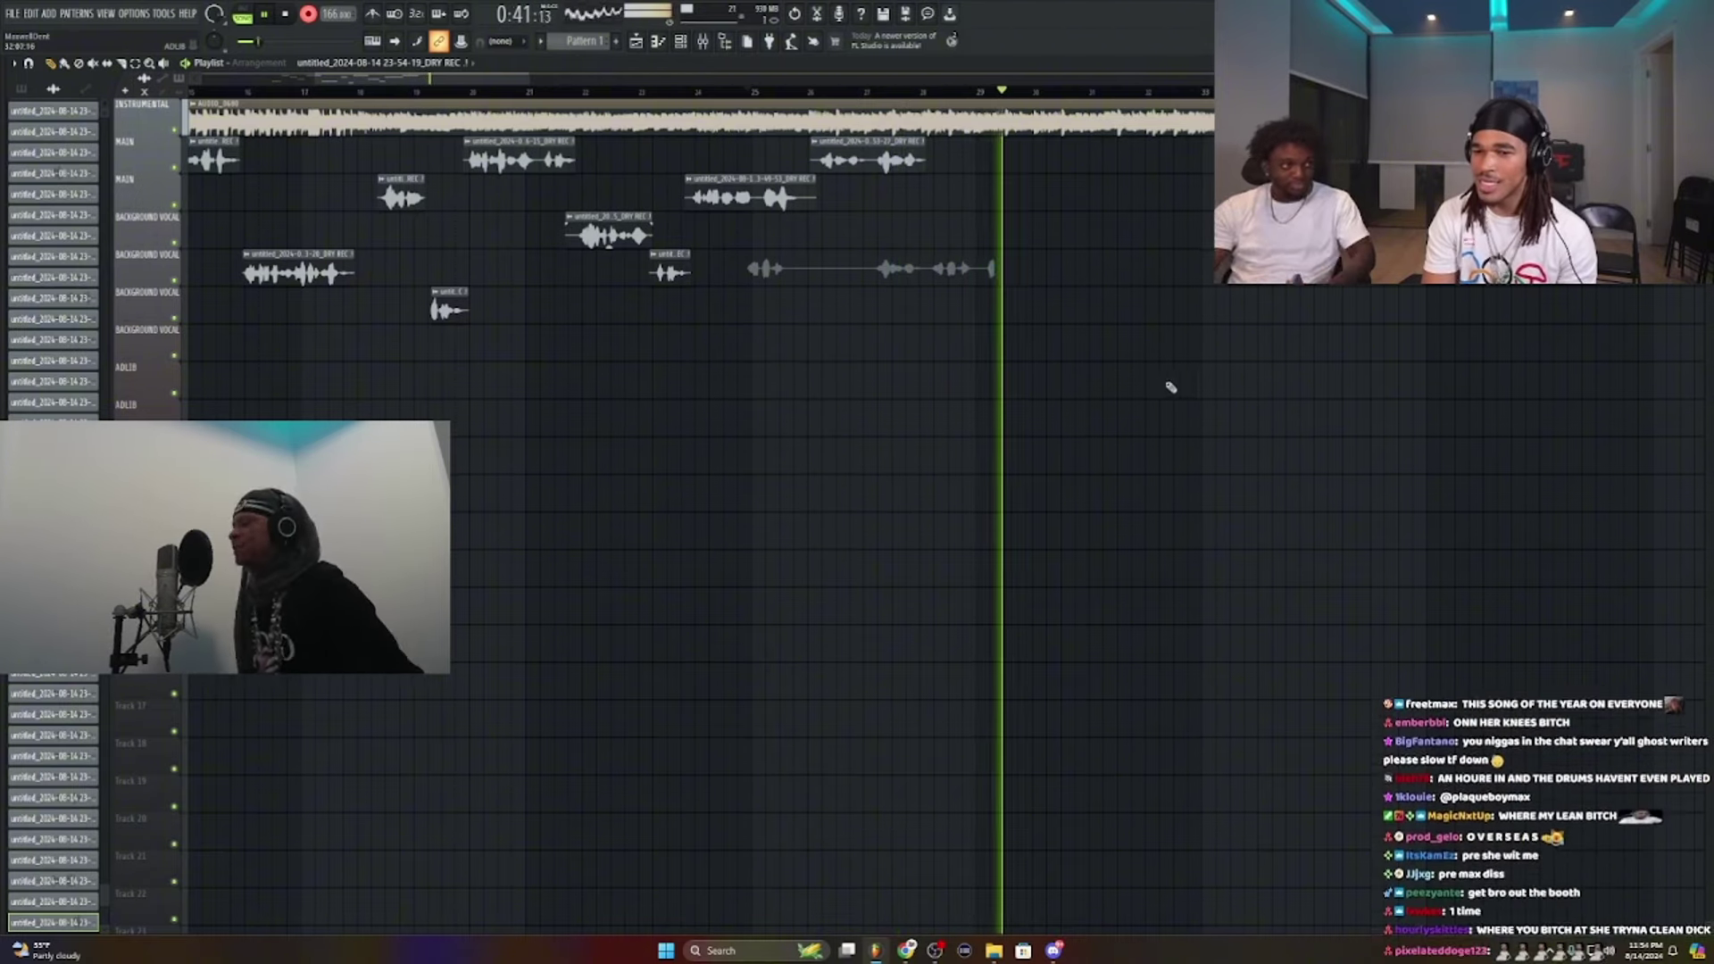
Step: Normalize and trim the second Background Vocal take recorded from just before bar 25, and delete it along with the first Background Vocal retake
key("space")
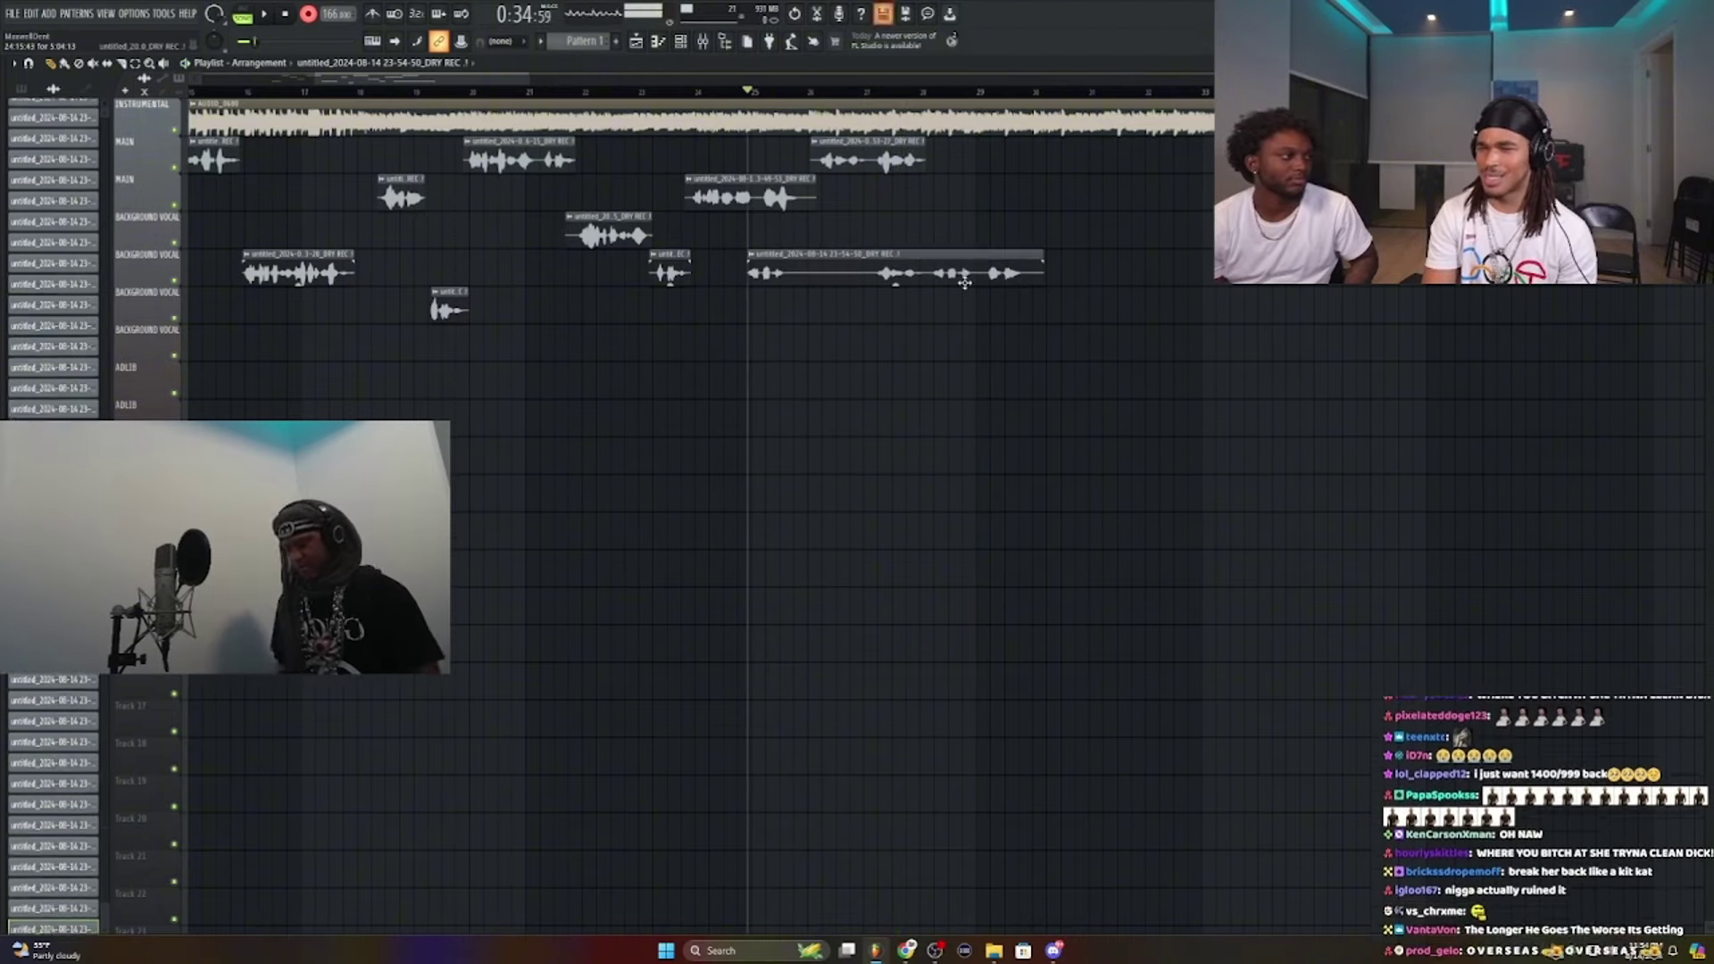
double_click(967, 283)
left_click(266, 282)
key("space")
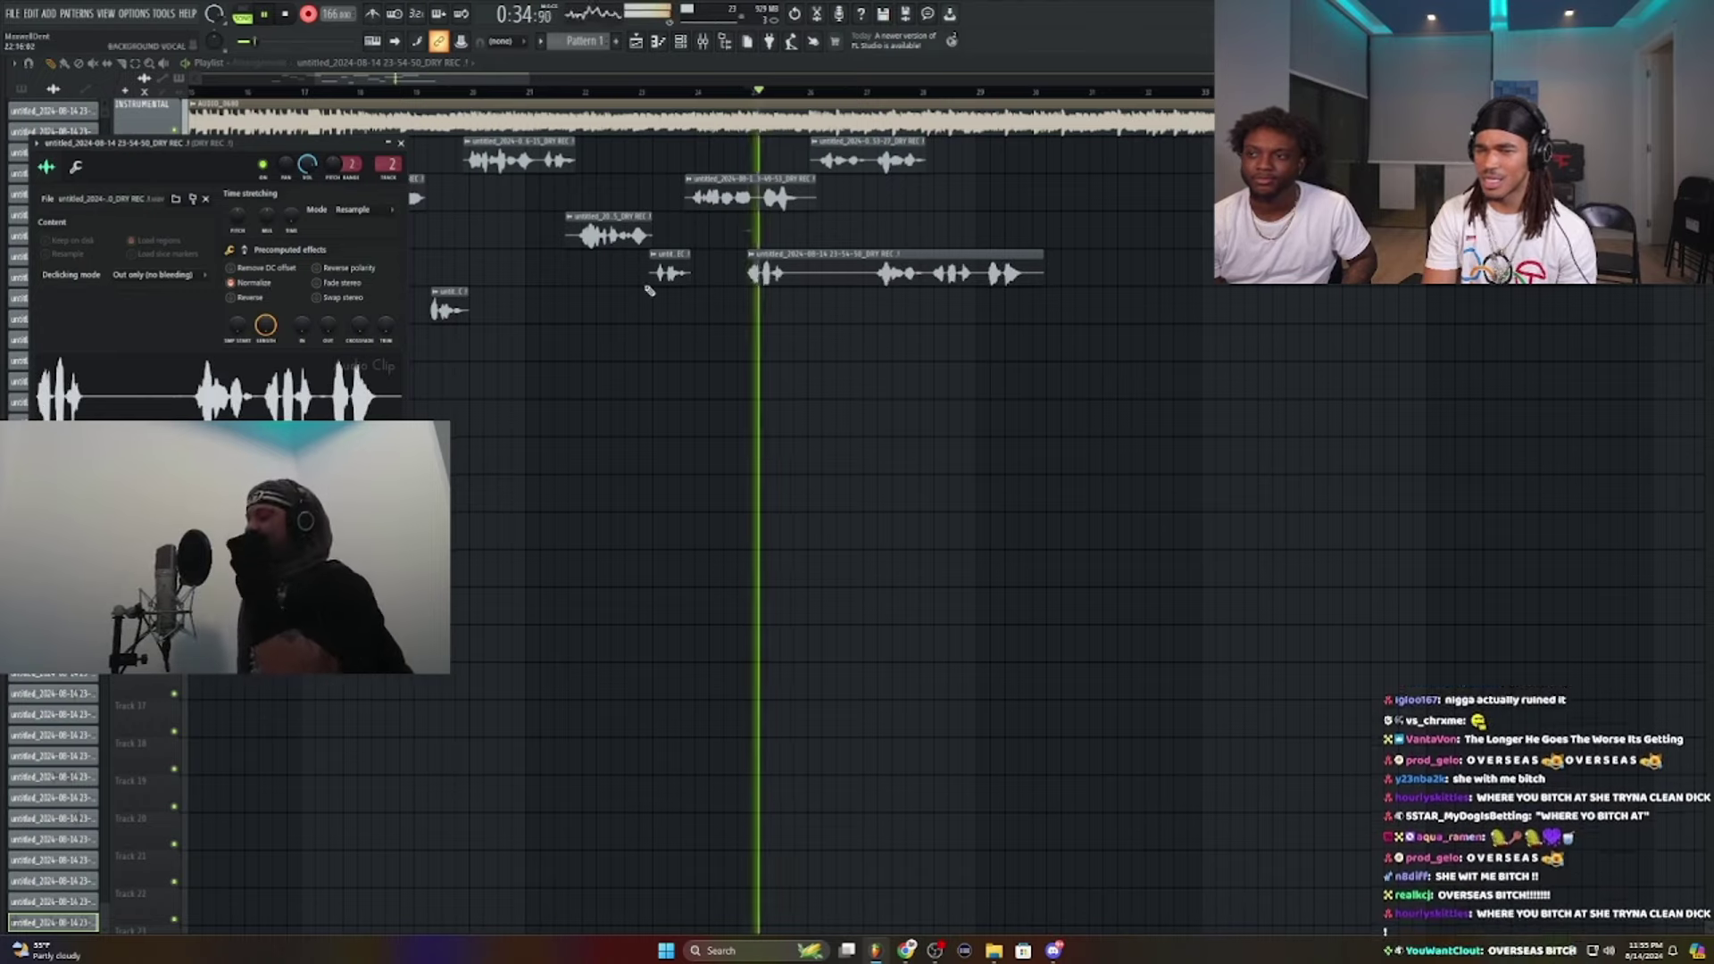
left_click_drag(752, 278, 821, 298)
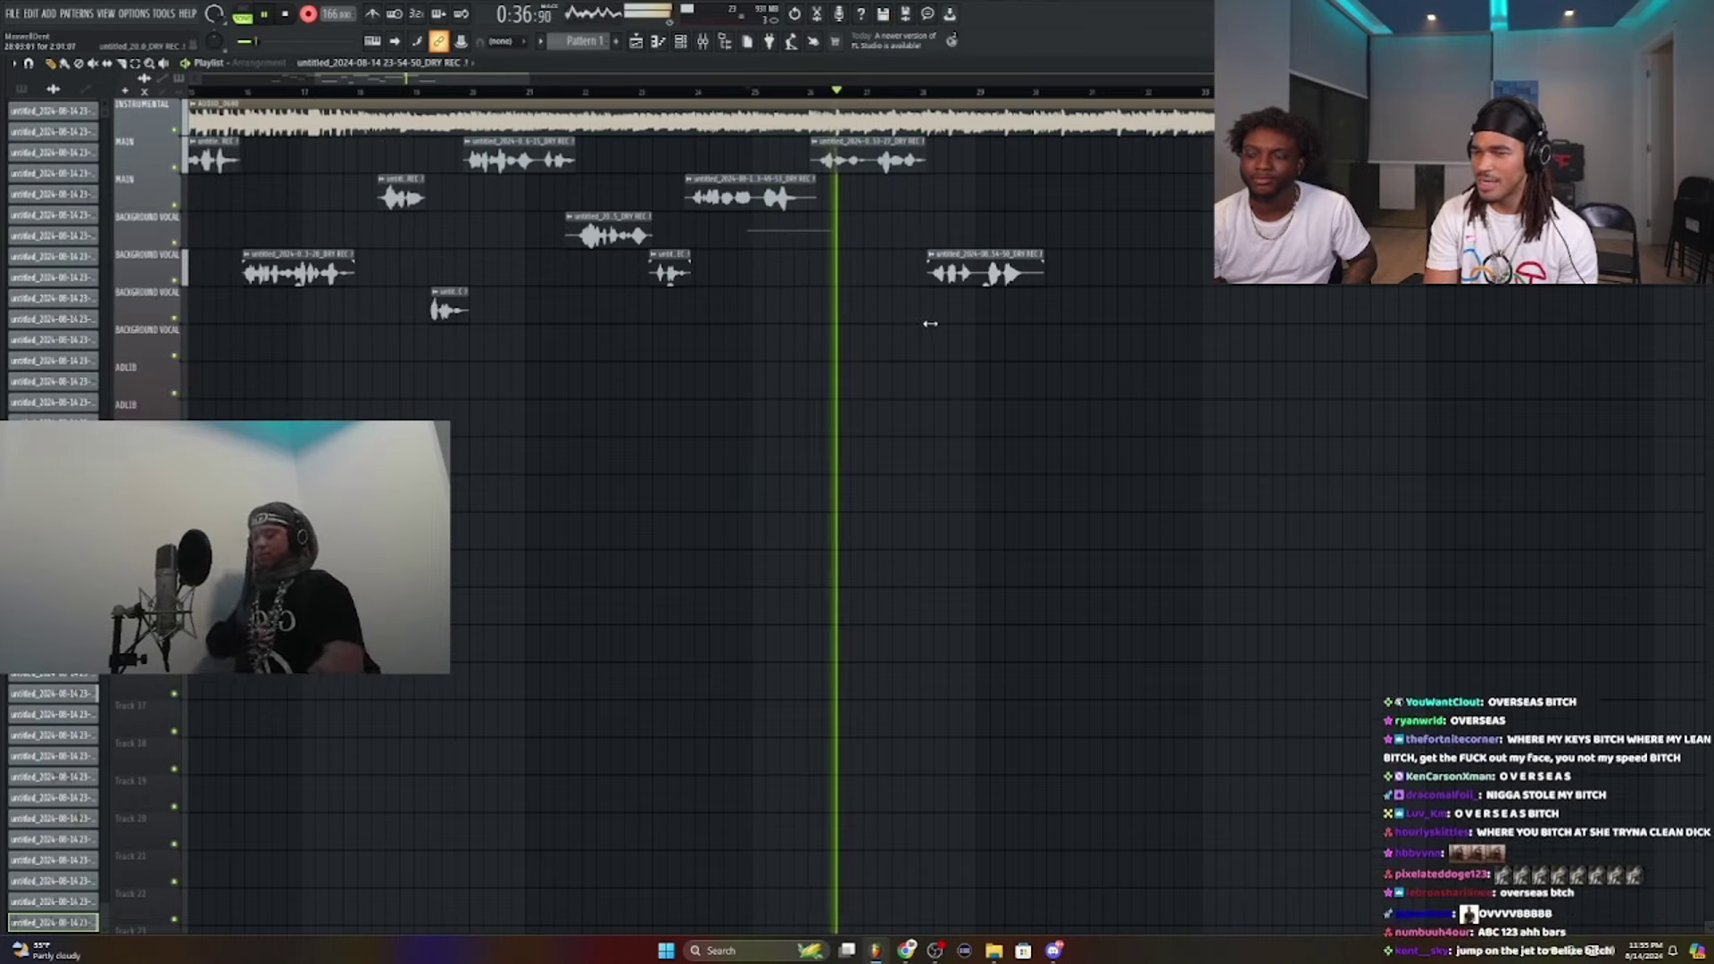
left_click_drag(1046, 254, 1027, 254)
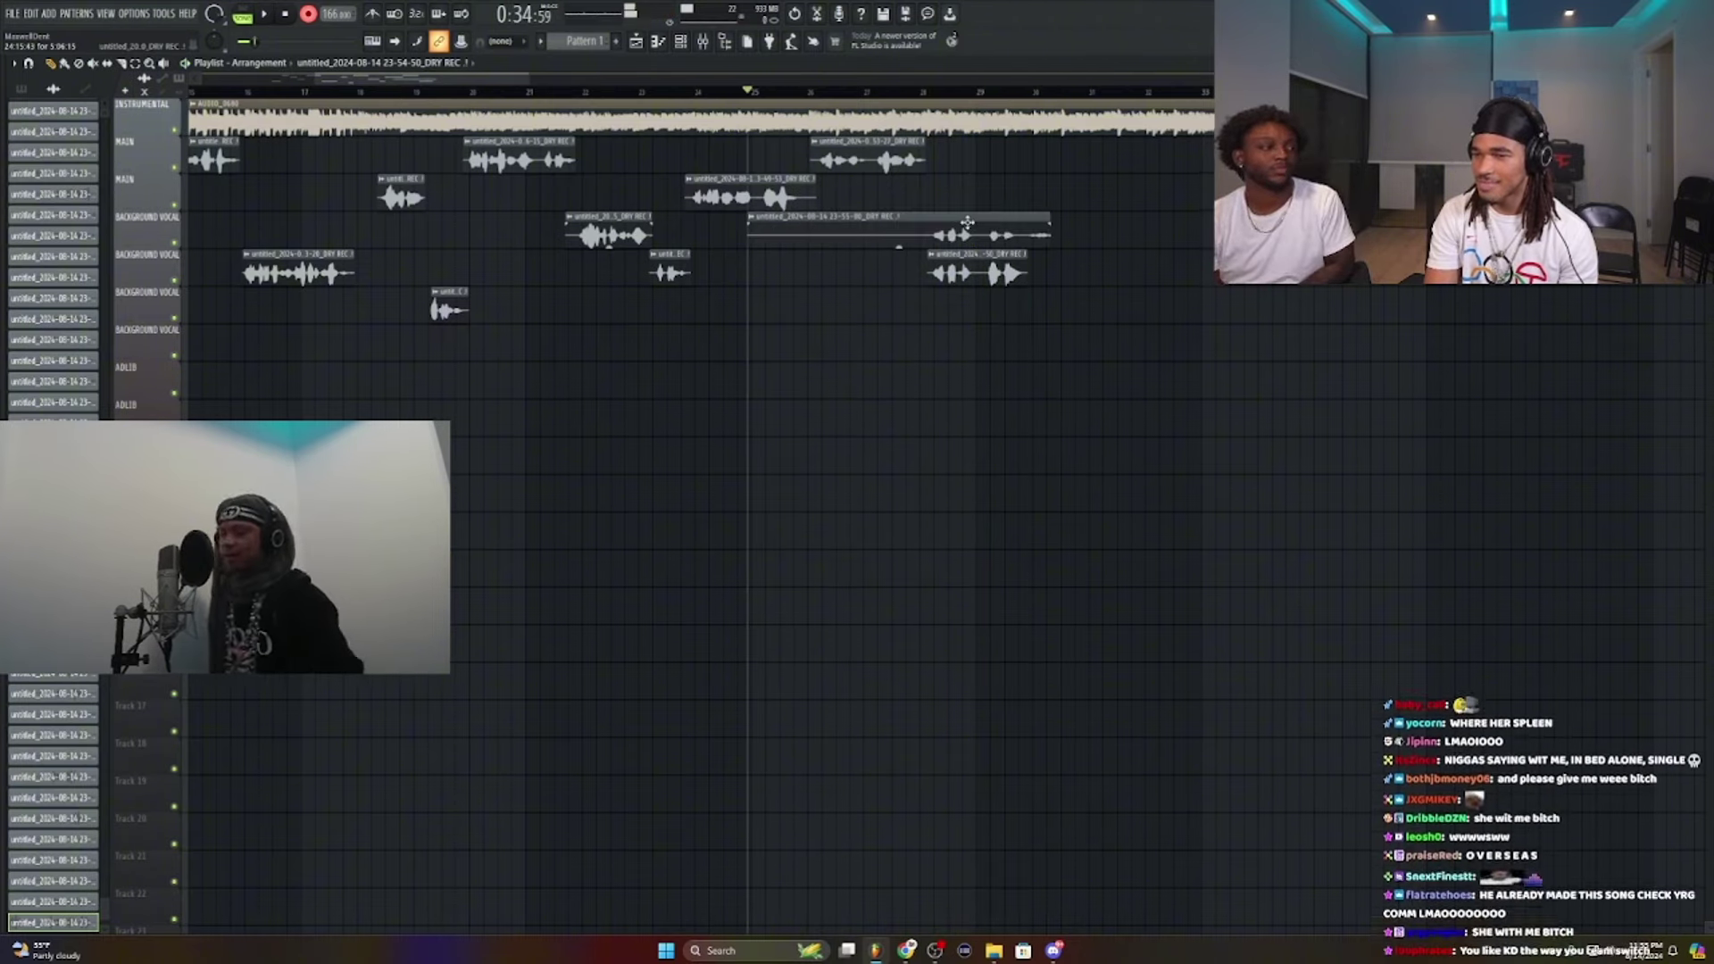
right_click(967, 221)
right_click(973, 268)
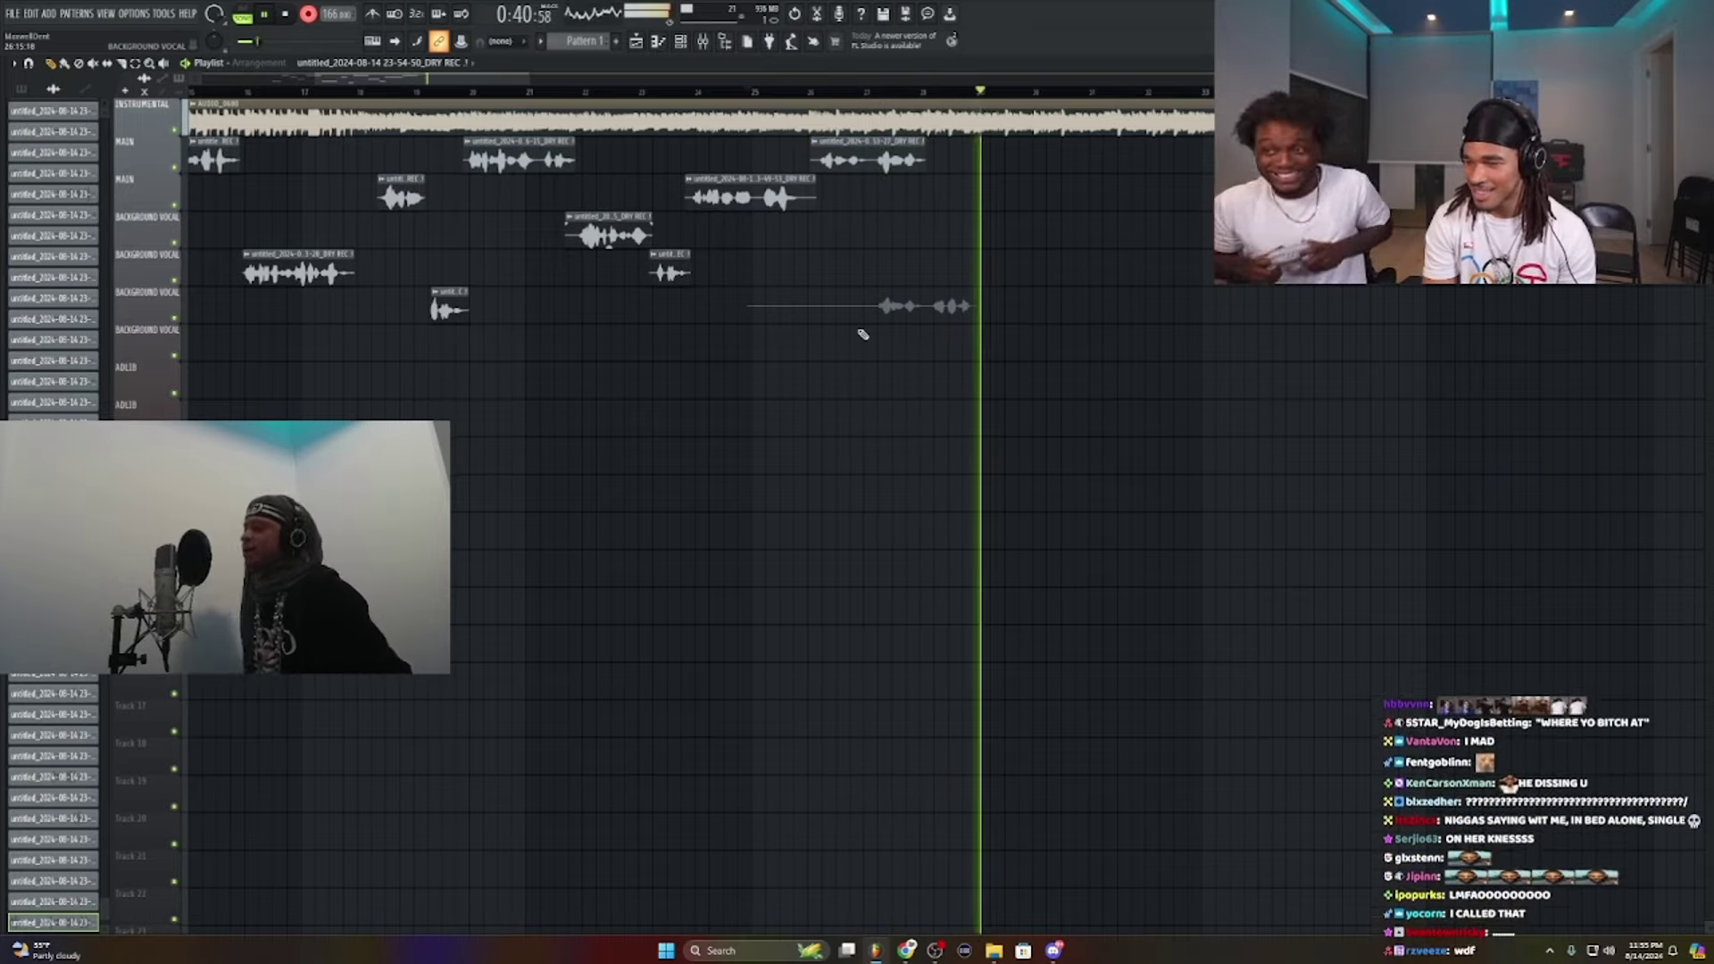
Step: Record a take on the first Background Vocal track from just before bar 25 and trim it to between just past bars 28 and 30
key("space")
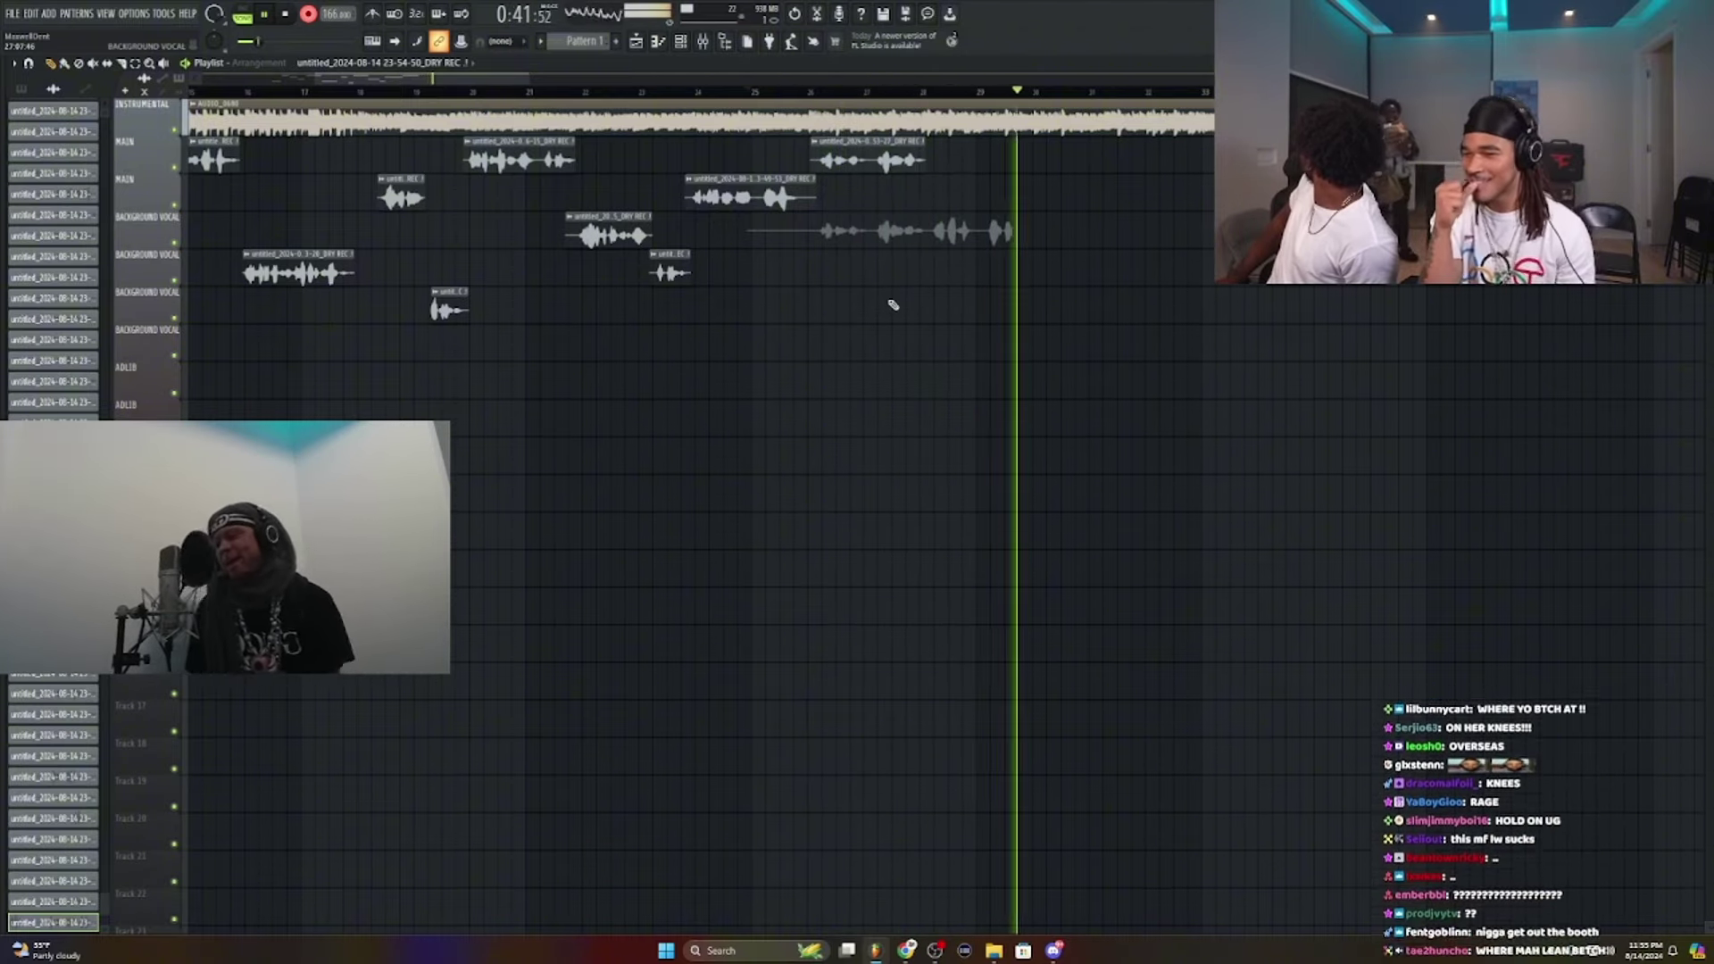
key("space")
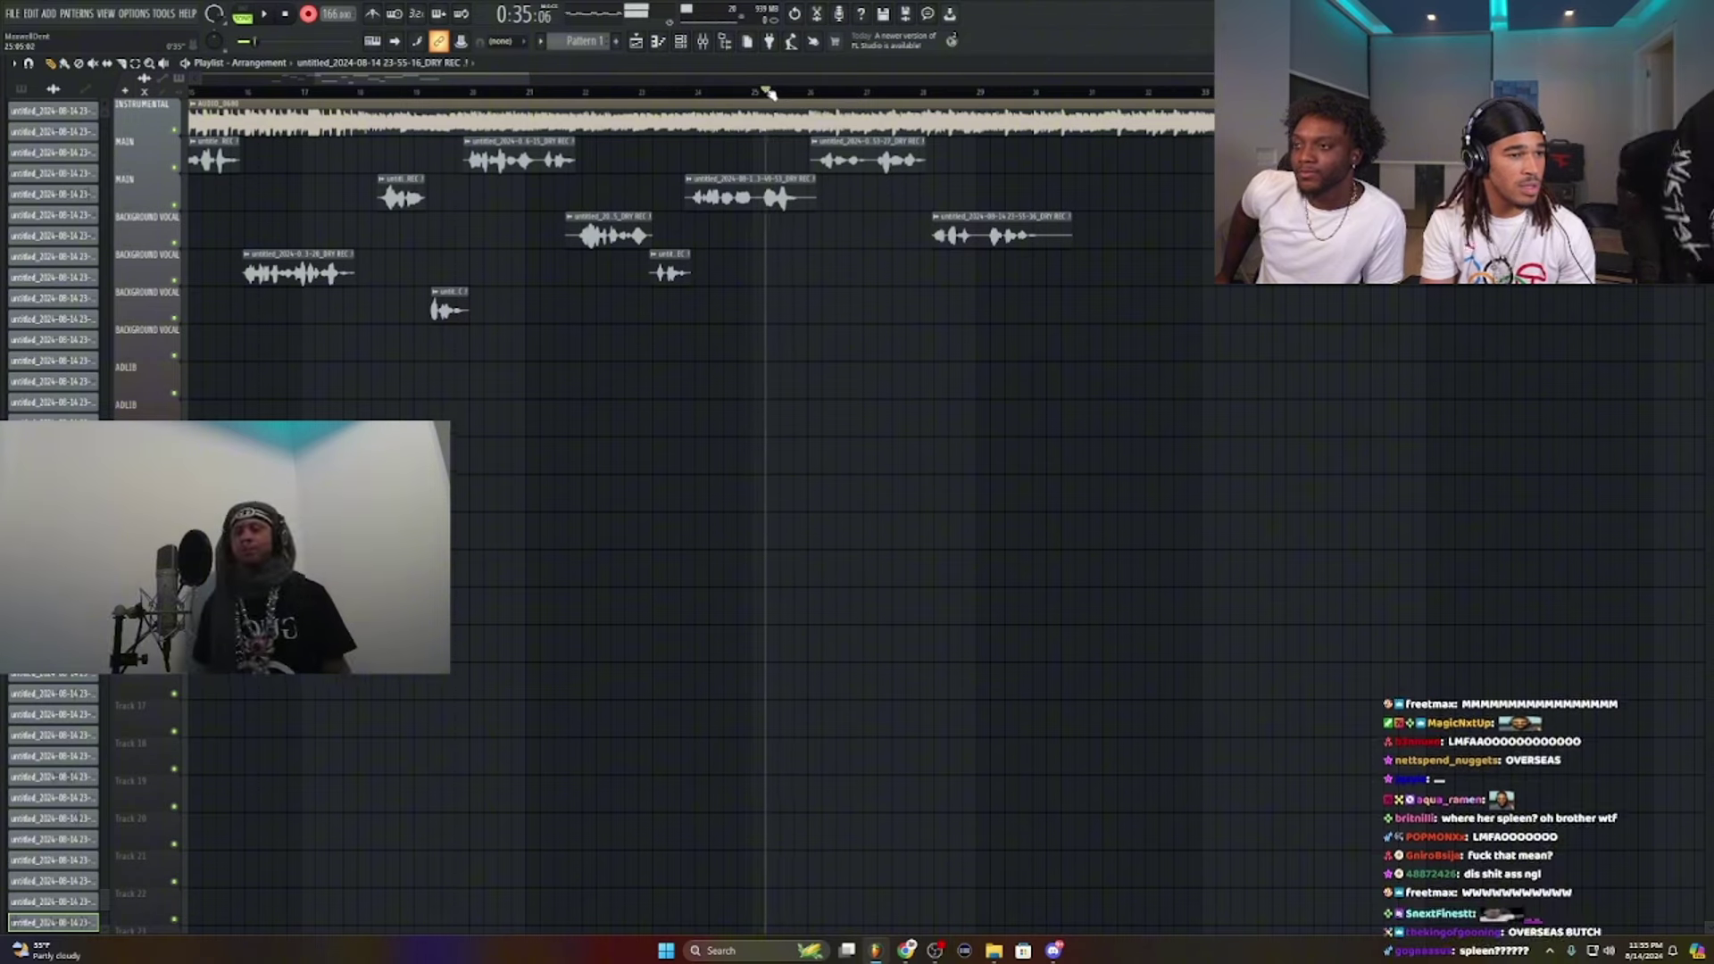
key("space")
mouse_move(1071, 236)
left_mouse_down()
mouse_move(1035, 236)
mouse_move(1093, 241)
left_mouse_up()
right_click(1046, 218)
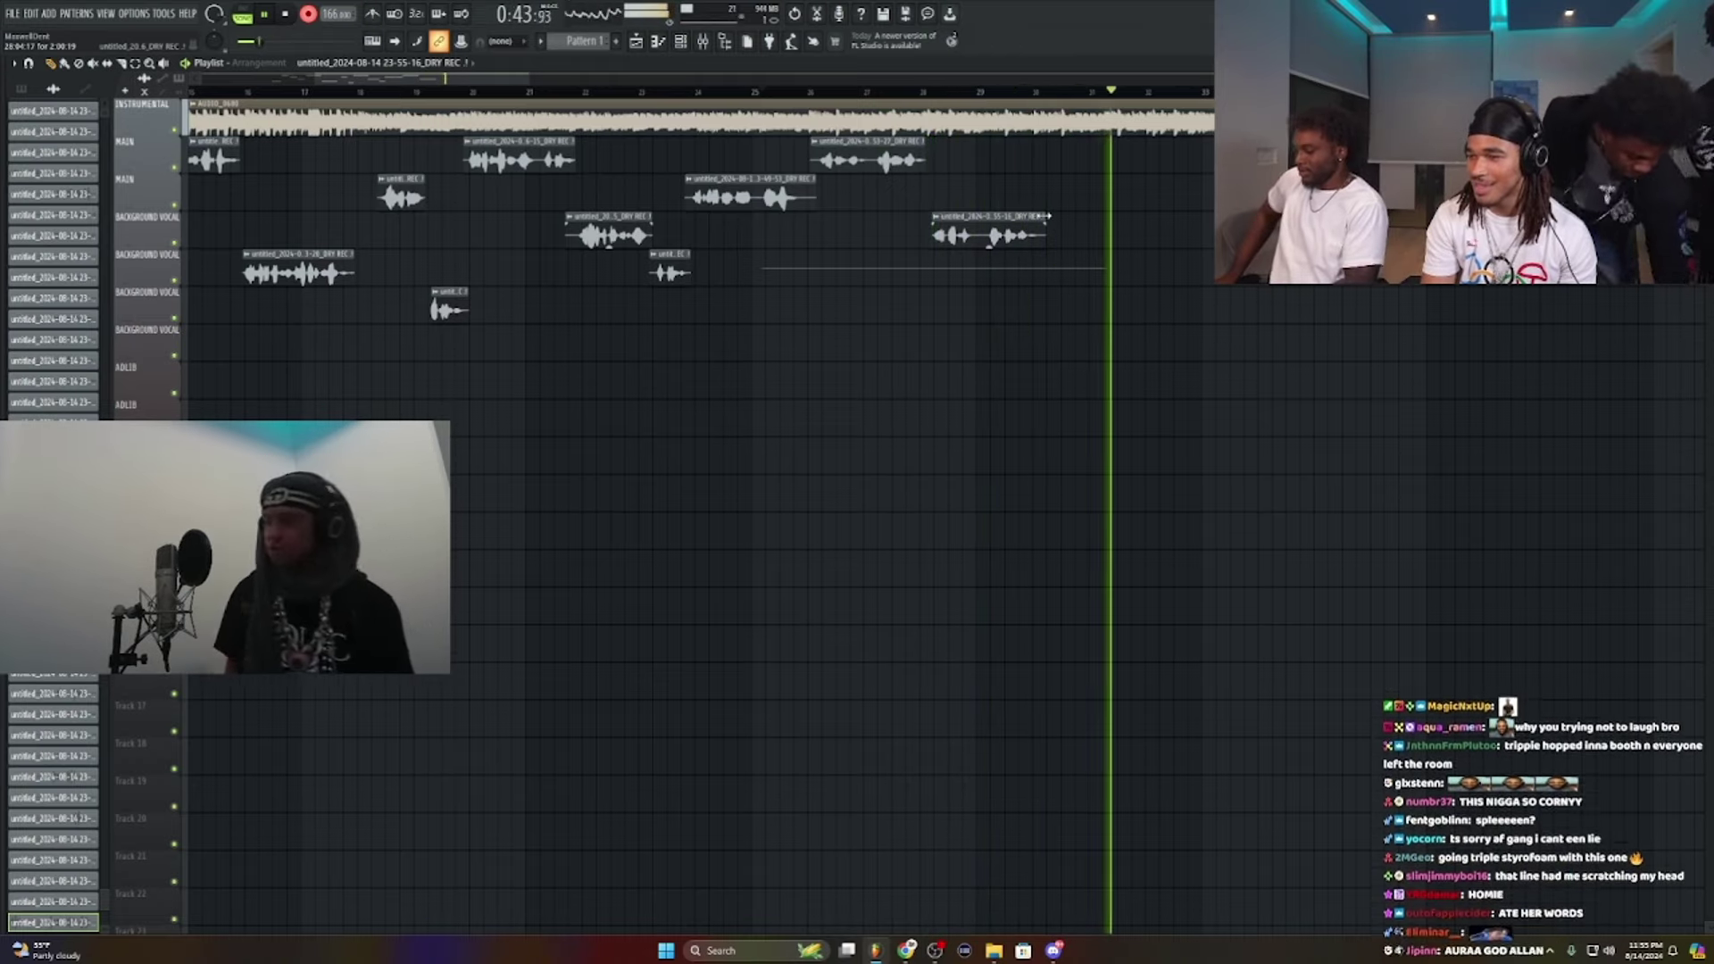
Step: Record takes on the second Background Vocal and second Main tracks, deleting clips including the trimmed first Background Vocal take
key("space")
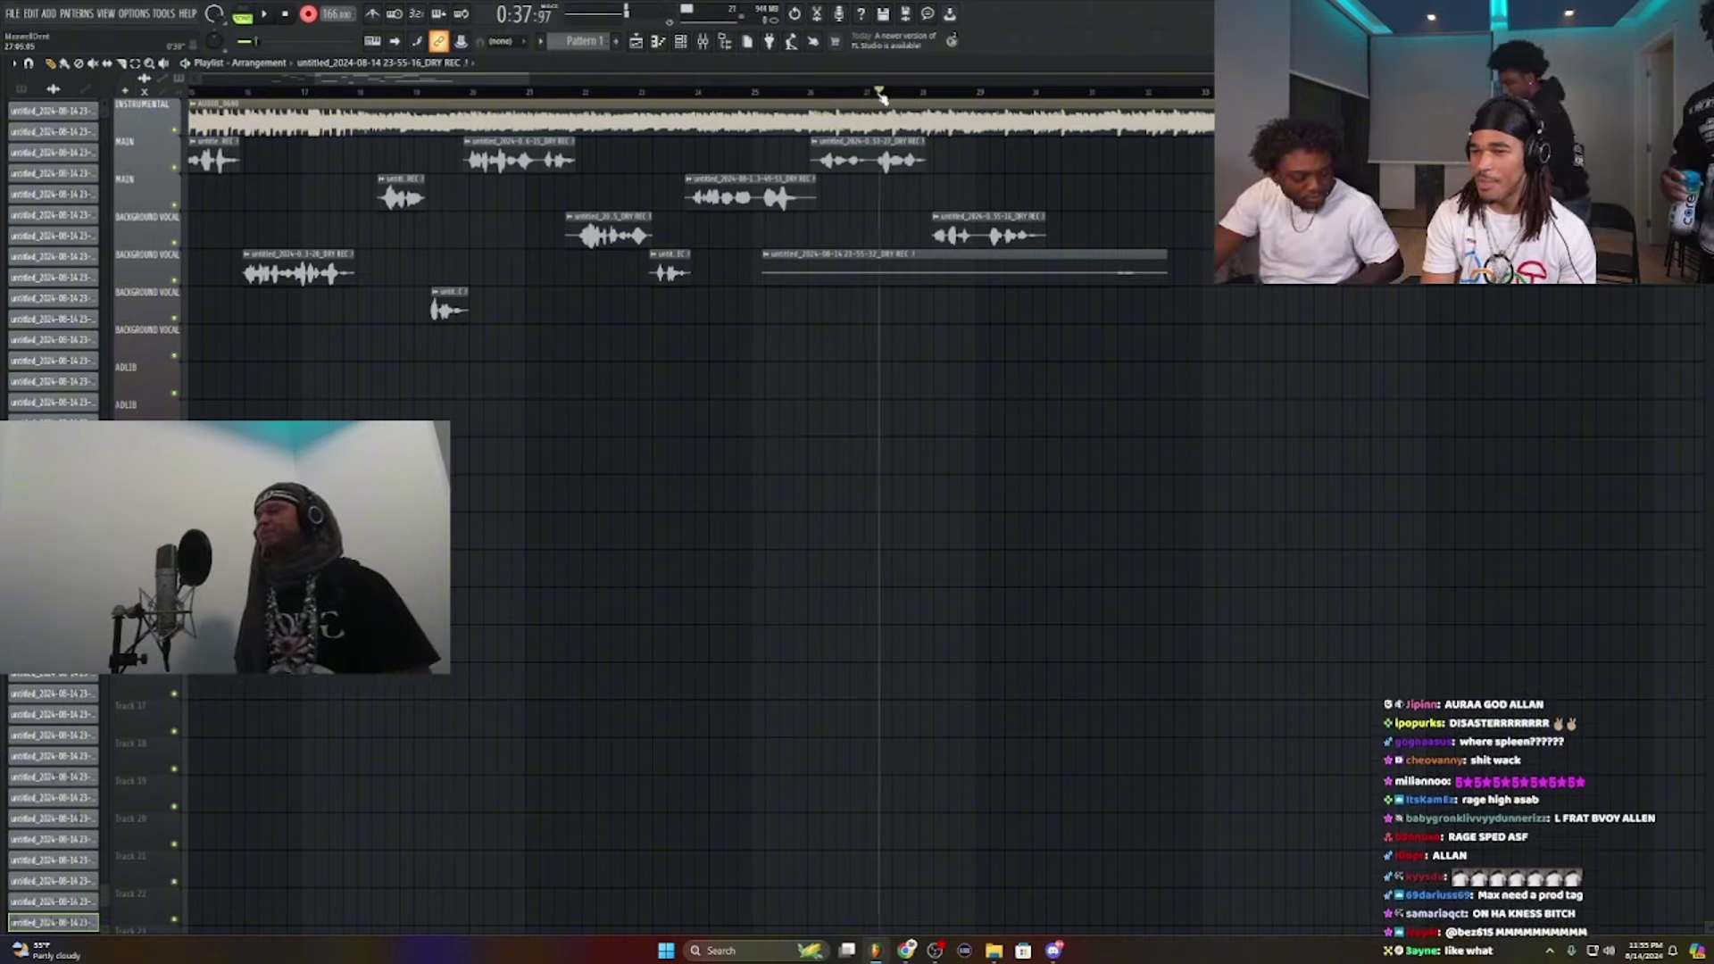
key("space")
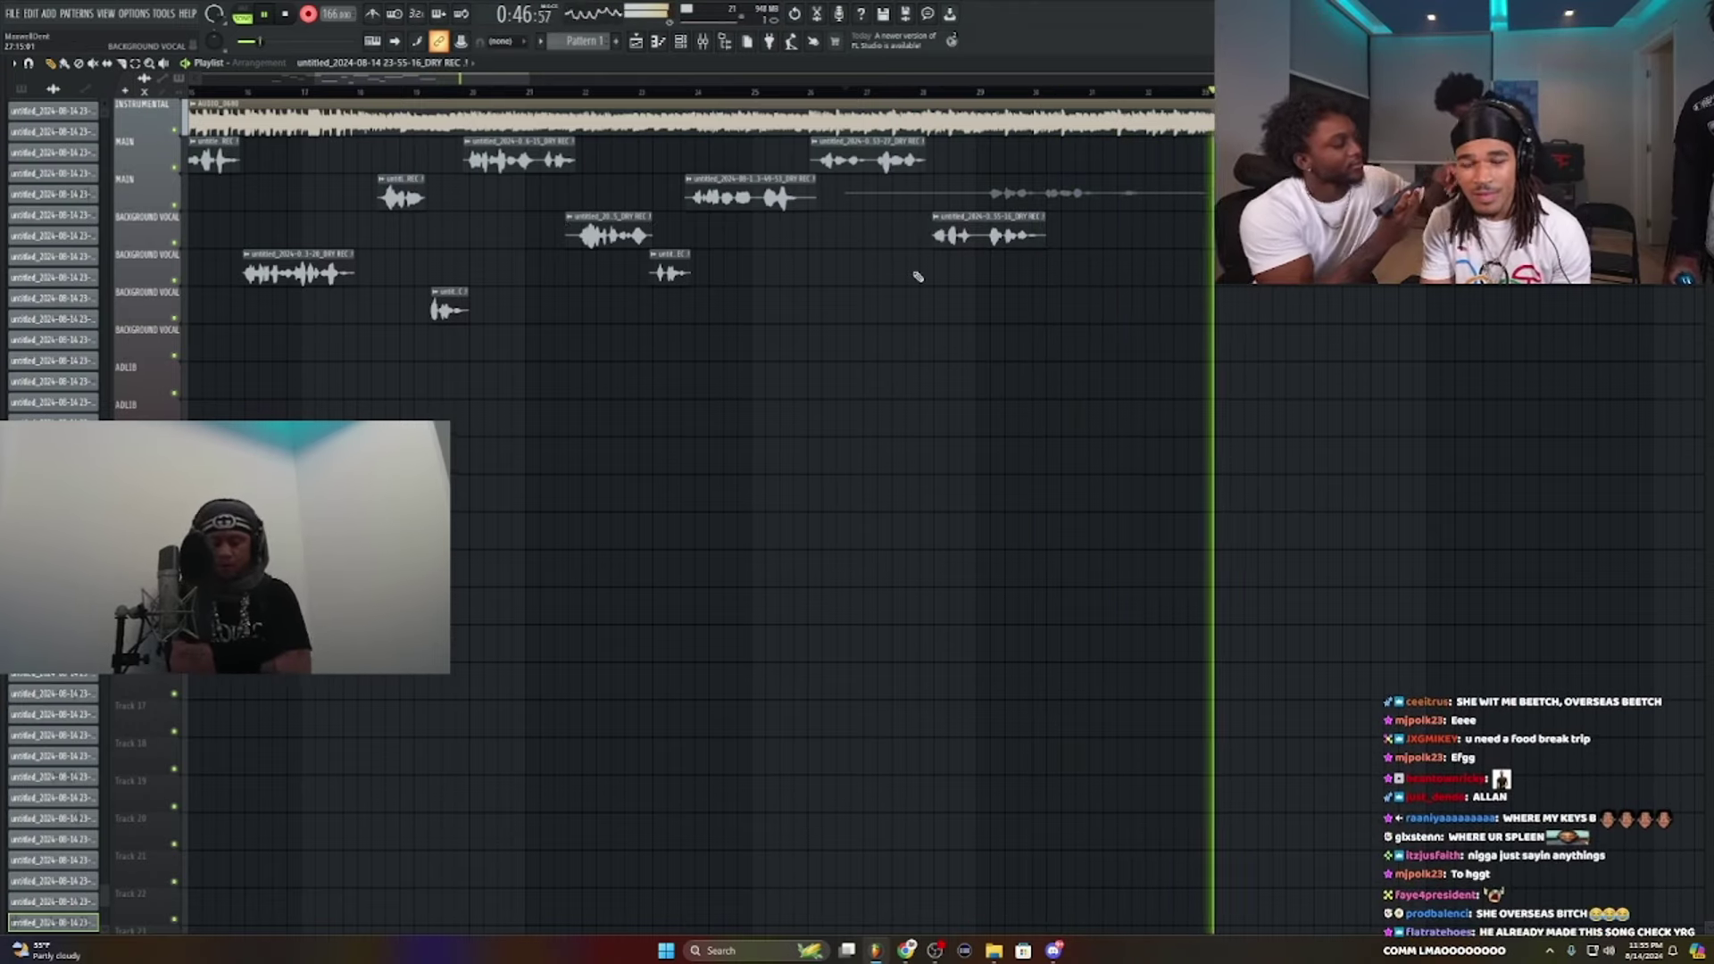
key("space")
key("space")
right_click(1094, 193)
right_click(1035, 220)
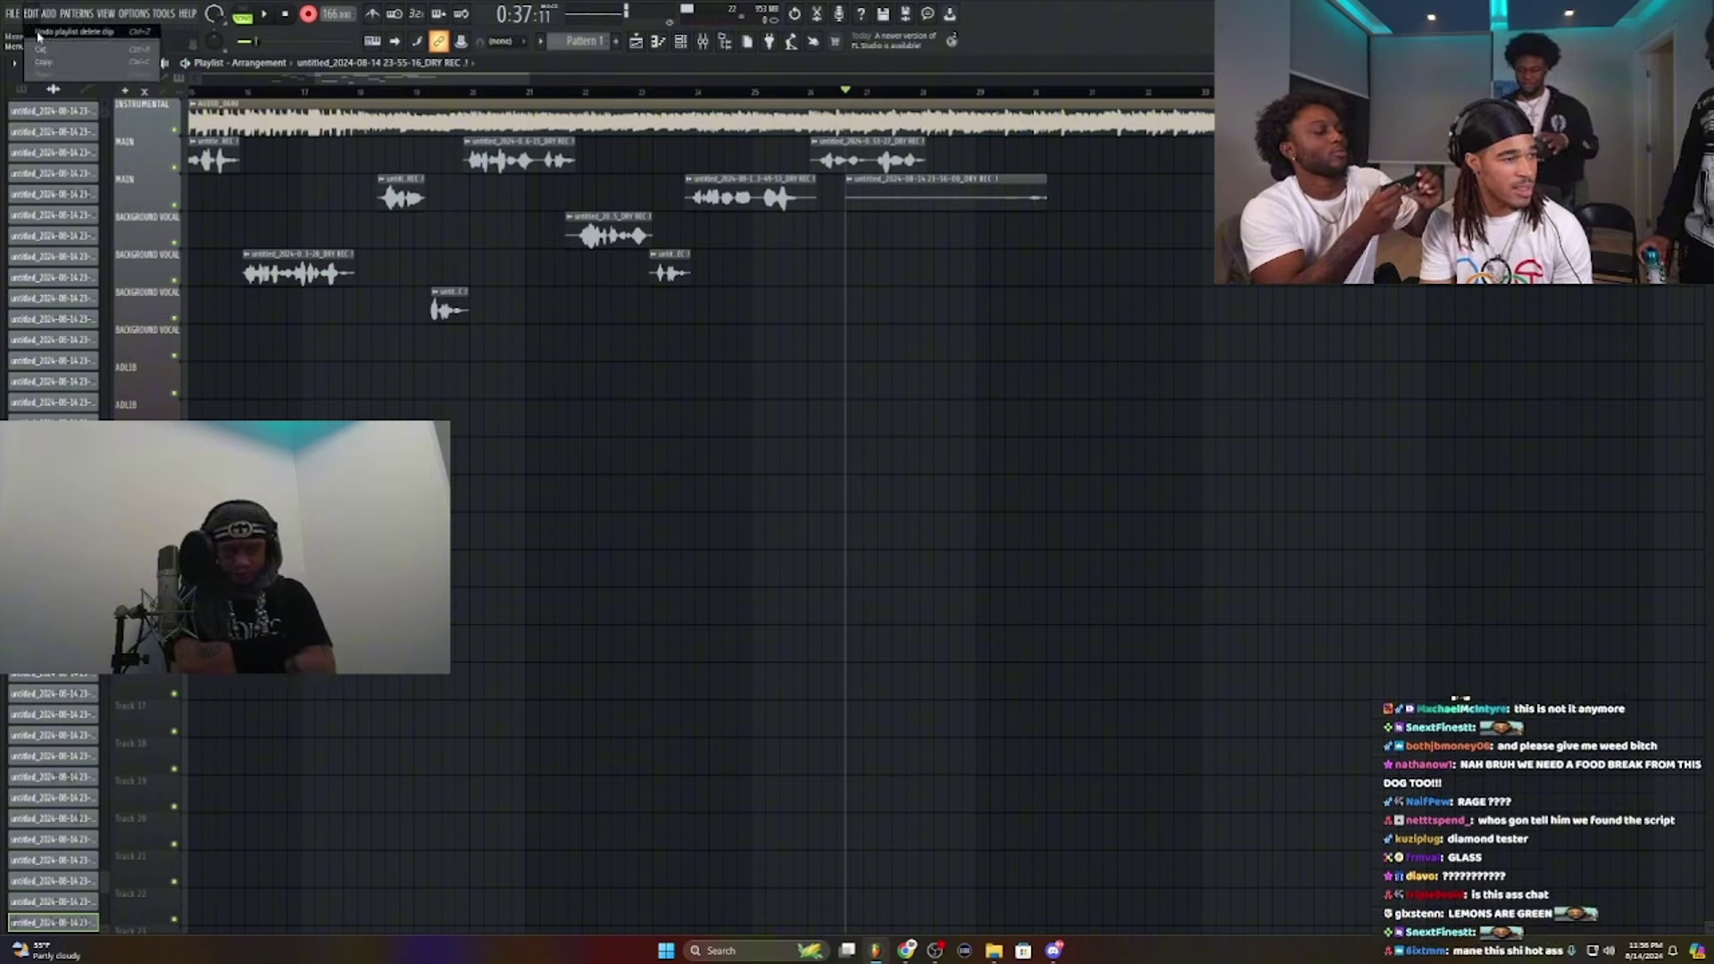
Step: Undo the recent recordings and clip deletions to restore the trimmed take on the first Background Vocal track
left_click(38, 33)
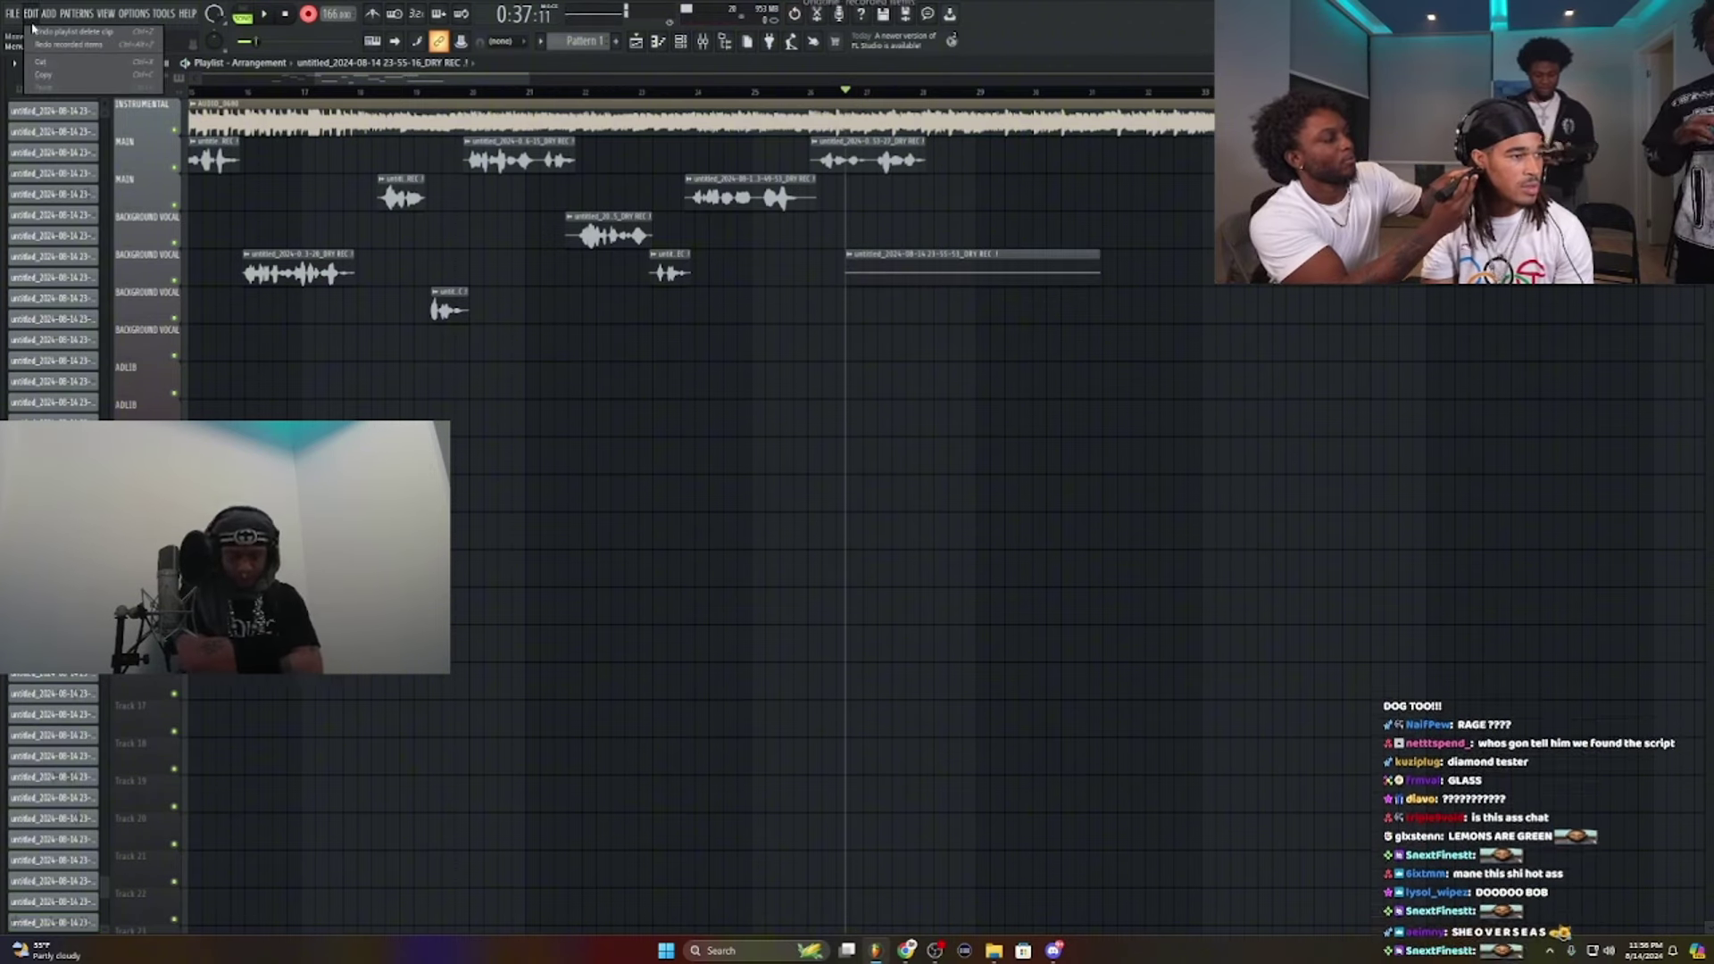
left_click(40, 31)
left_click(31, 14)
left_click(40, 32)
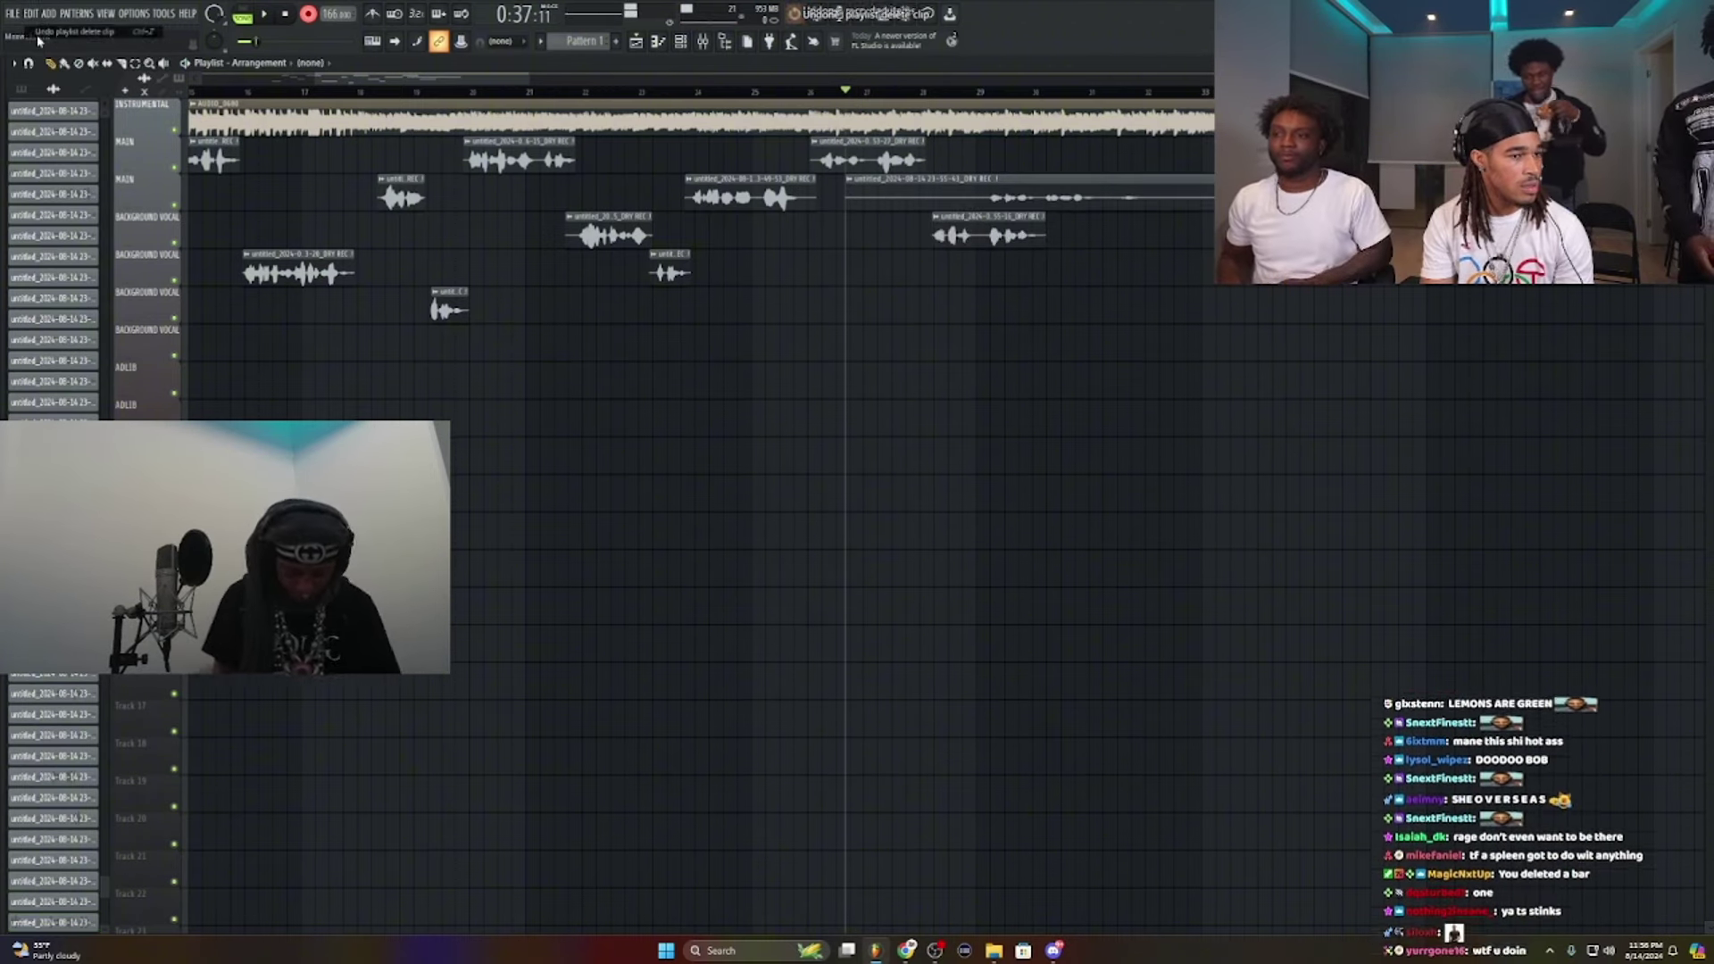
Step: Replace the long second Main take with a new one recorded from past bar 26, normalized and trimmed to between bar 30 and just past 31
key("space")
right_click(1052, 191)
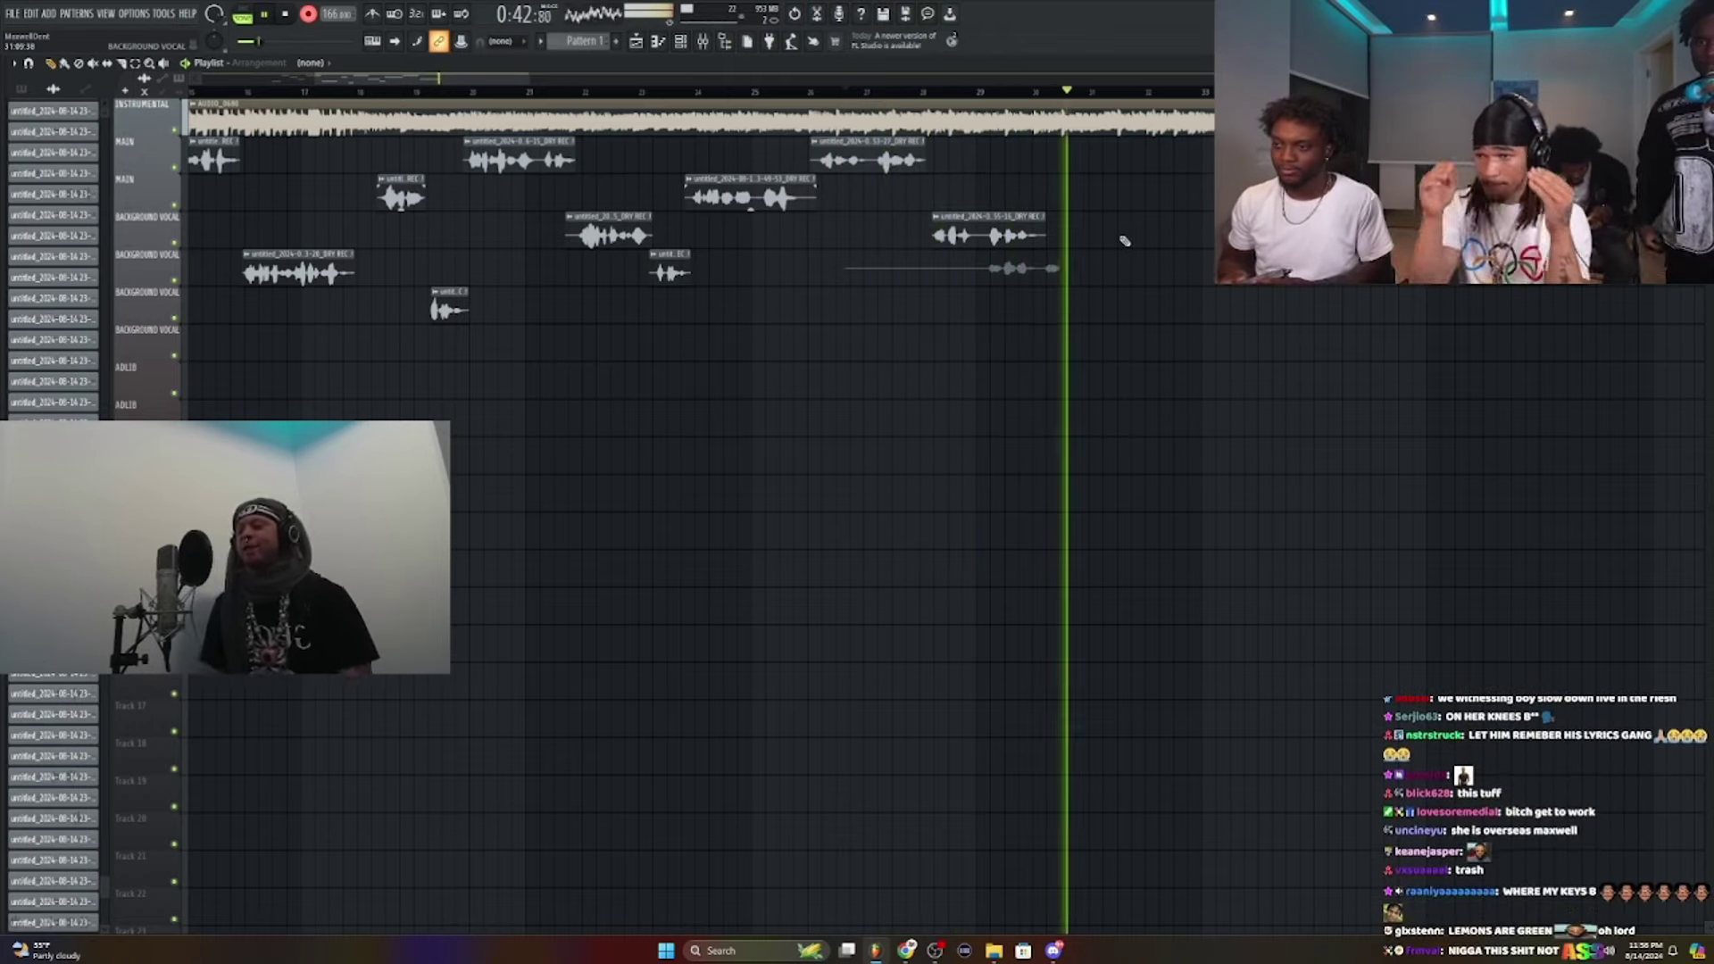
key("space")
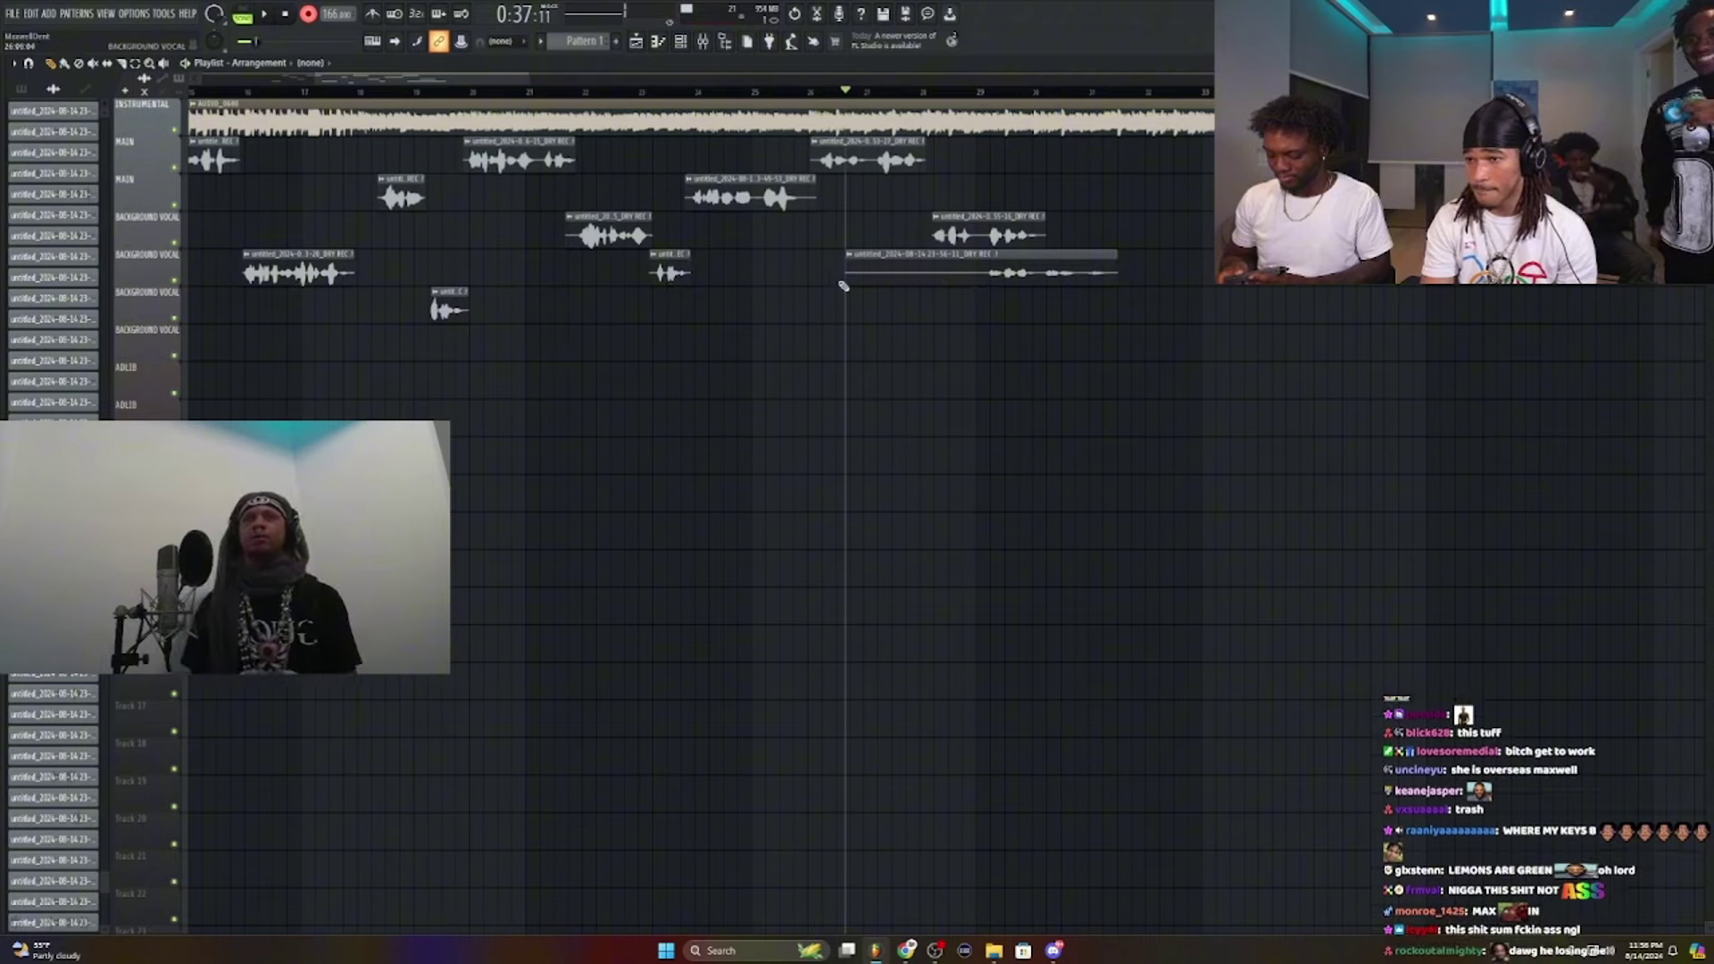
right_click(882, 283)
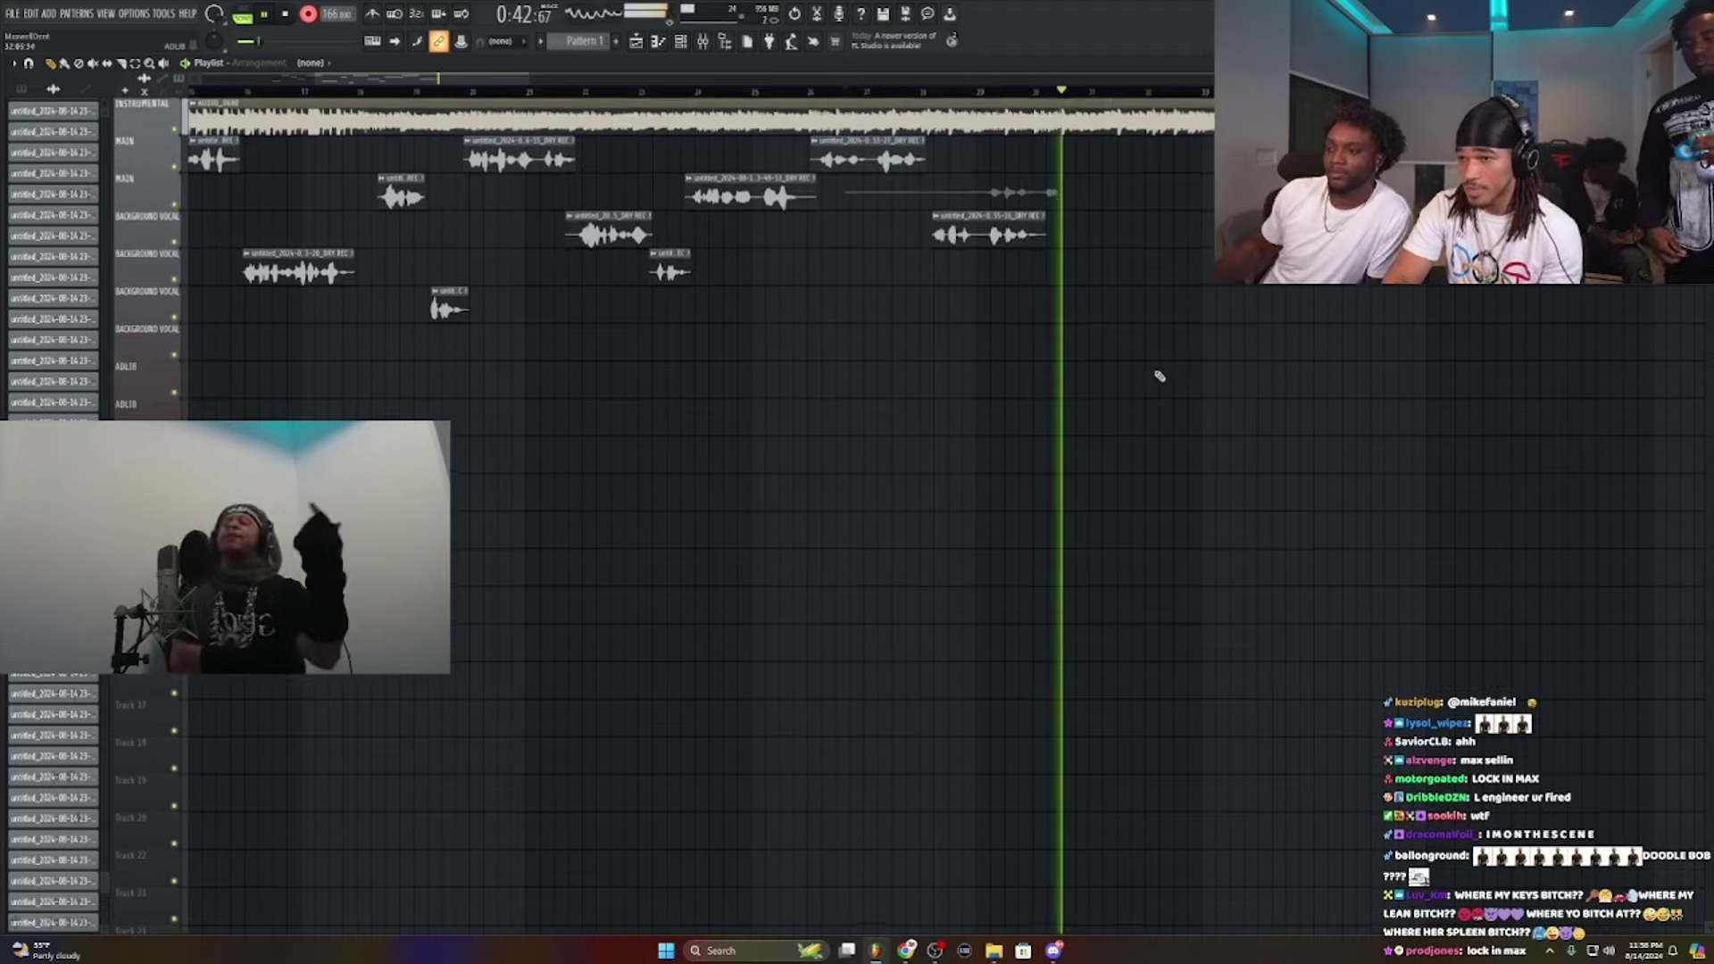
key("space")
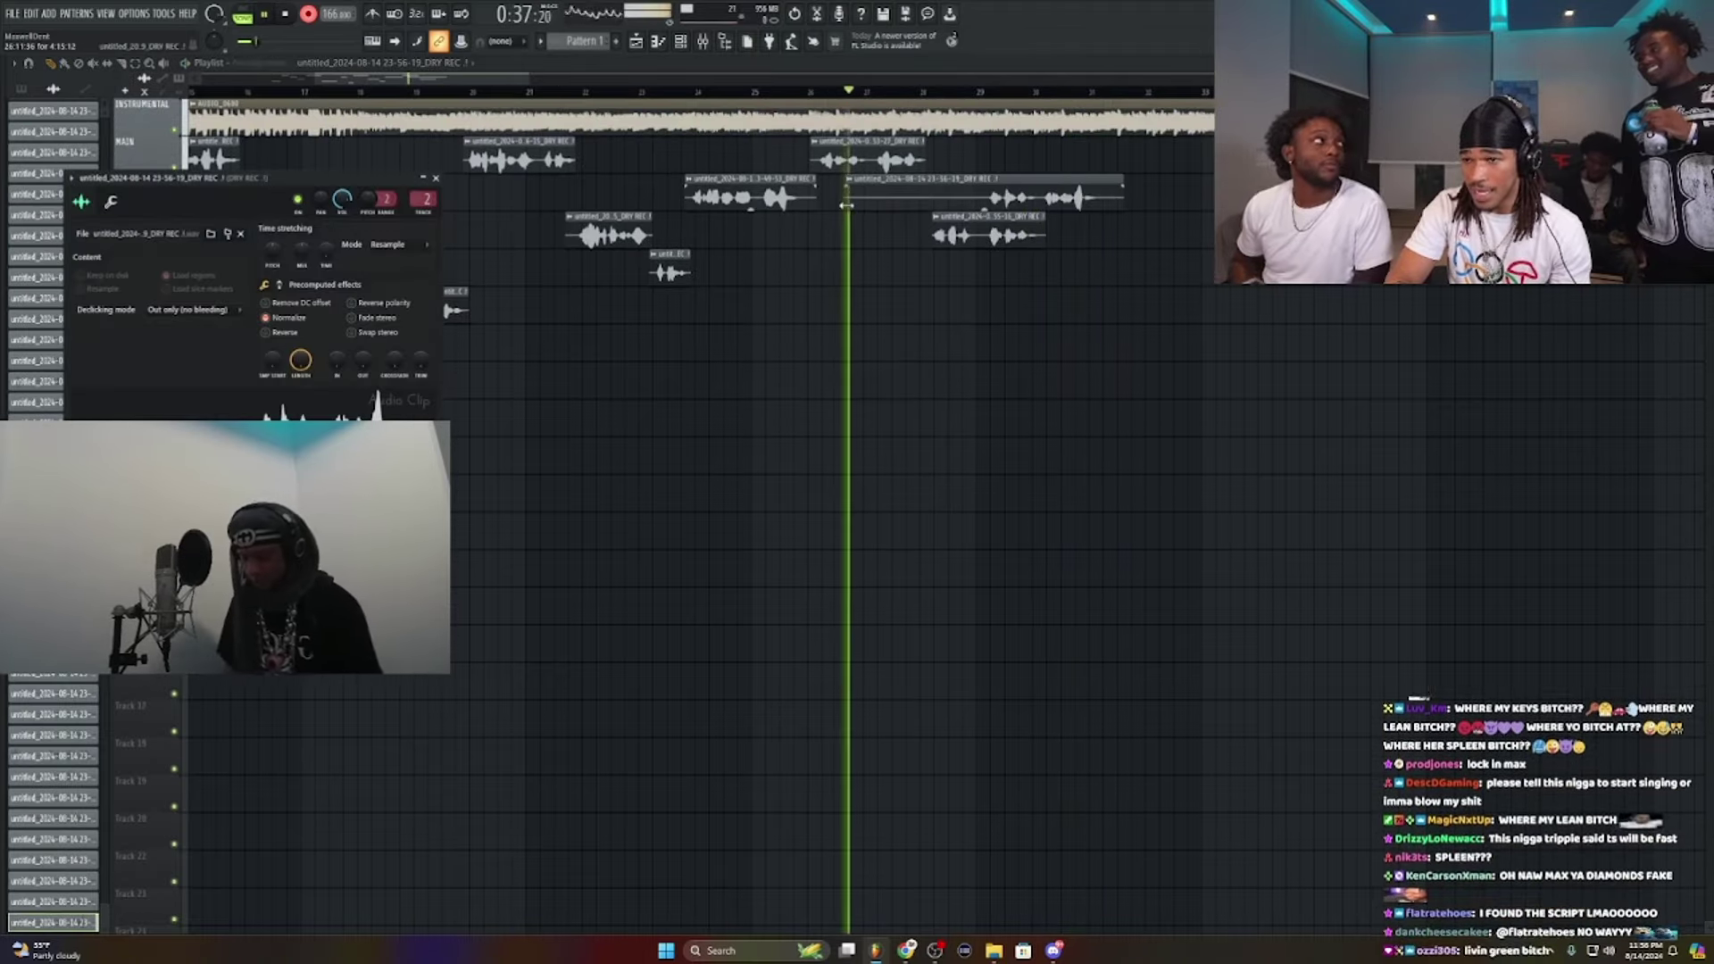
left_click_drag(846, 203, 1108, 176)
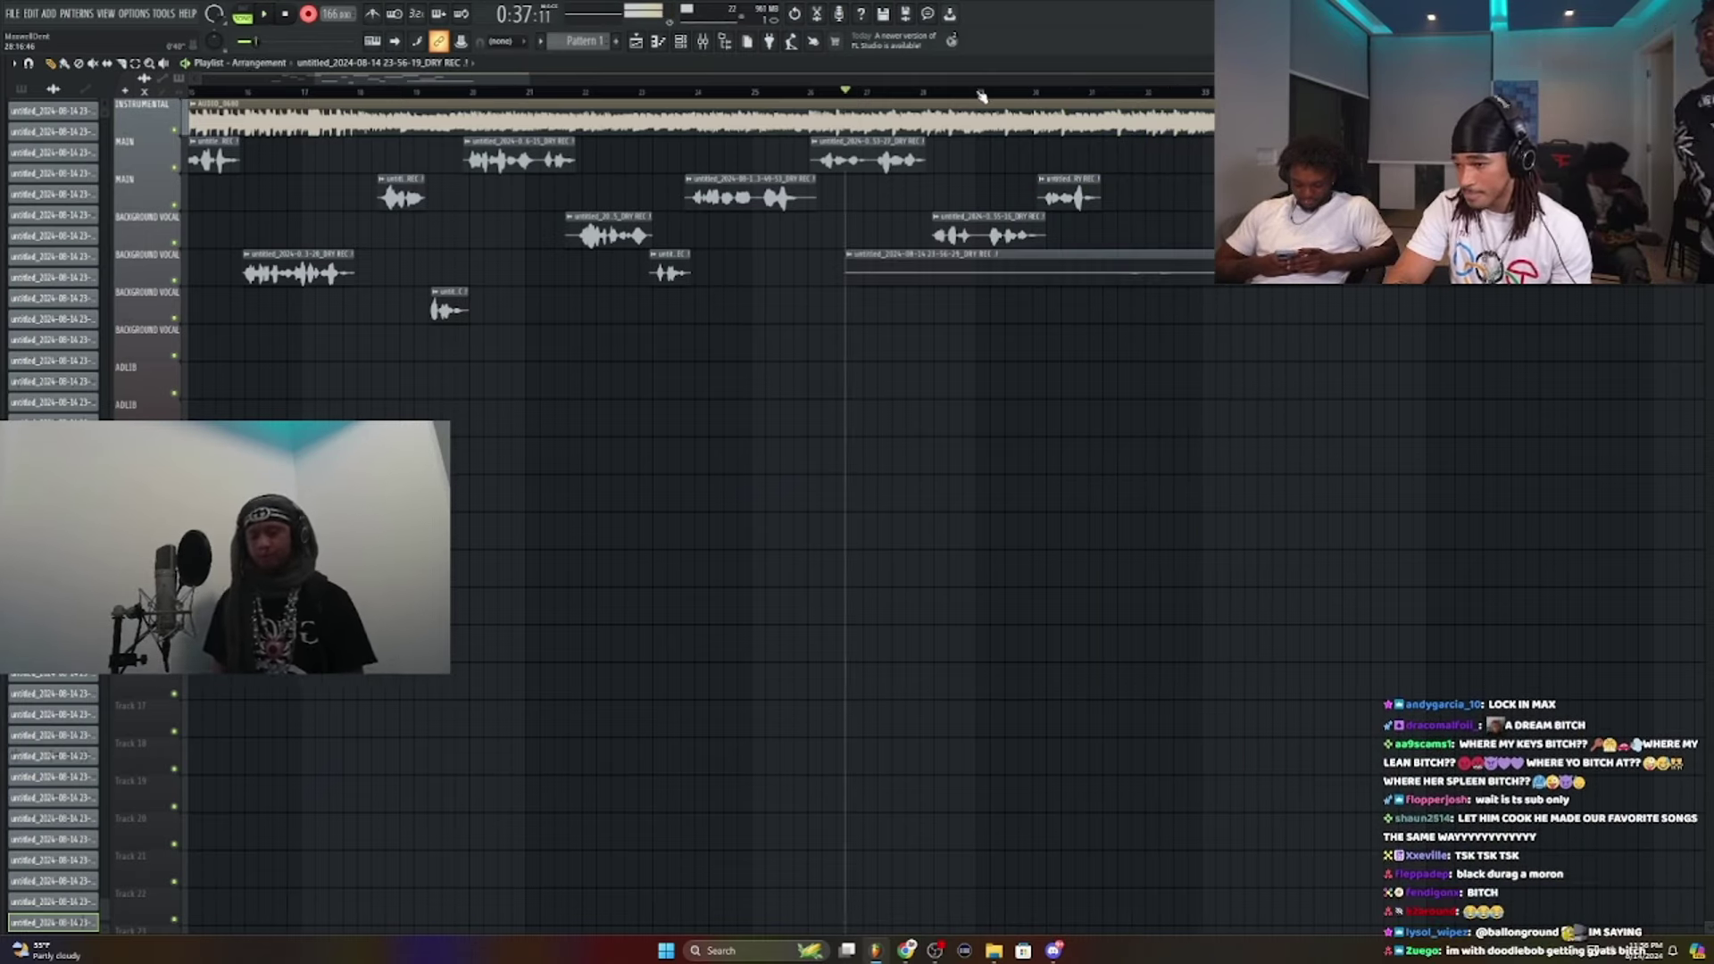
Step: Record a take on the third Background Vocal track from past bar 26, then replace it with one on the second Background Vocal track
key("space")
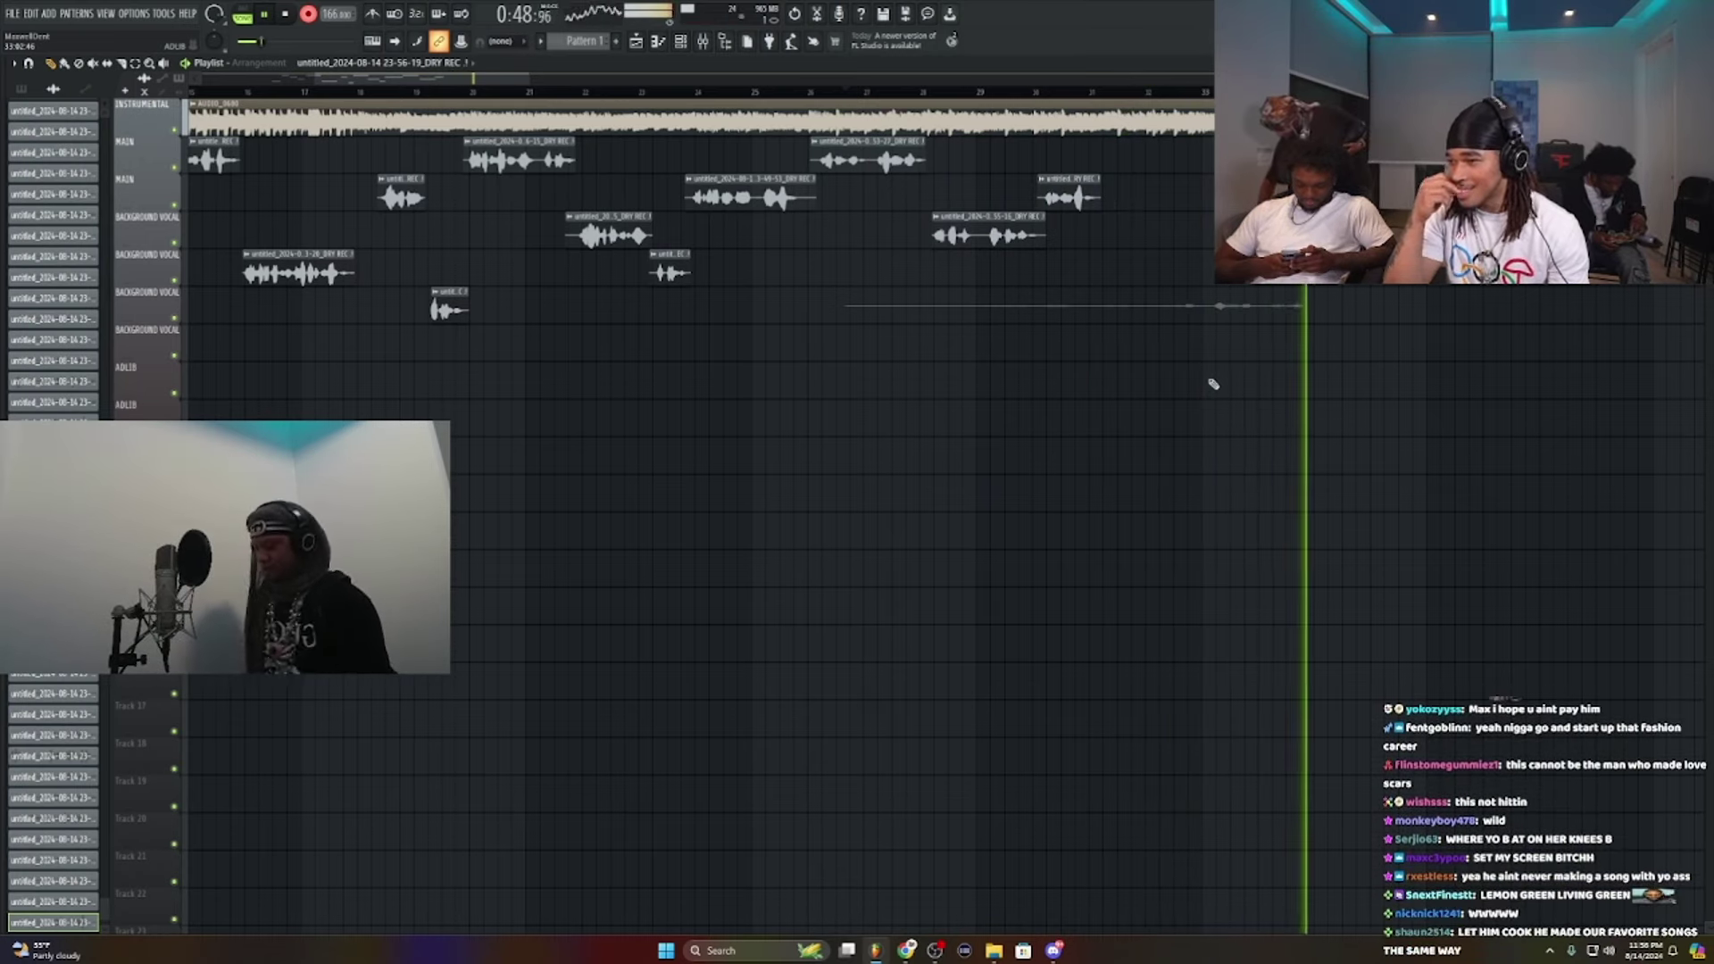
key("space")
key("space")
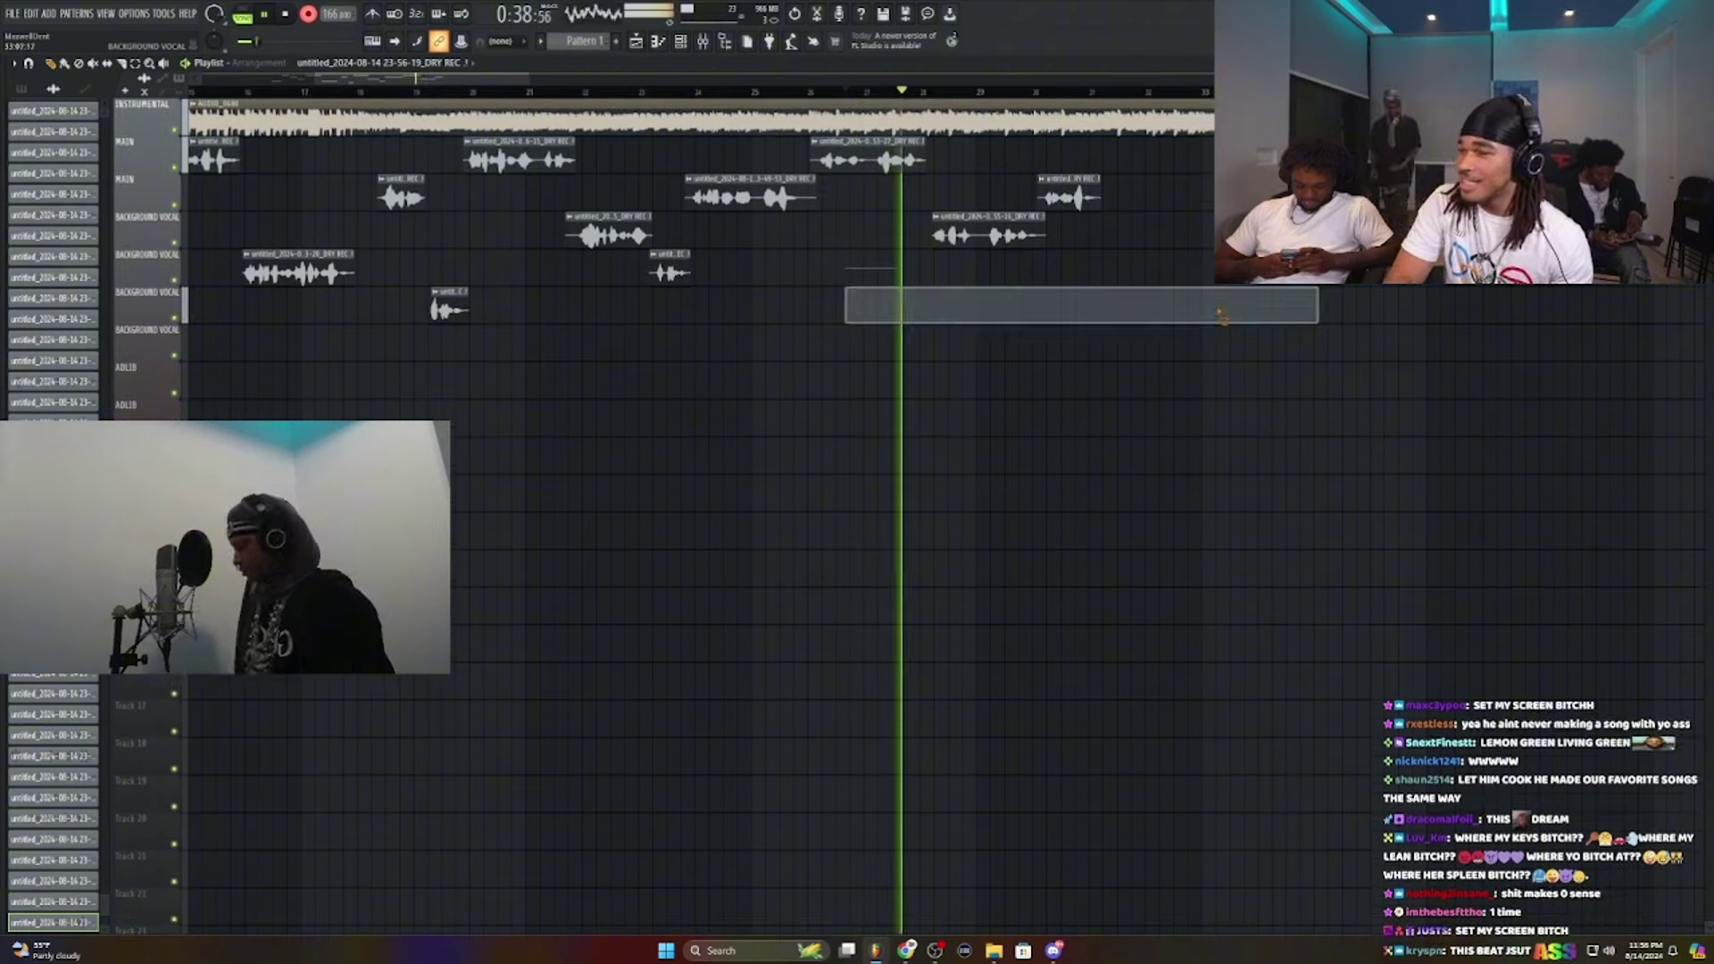
right_click(1222, 314)
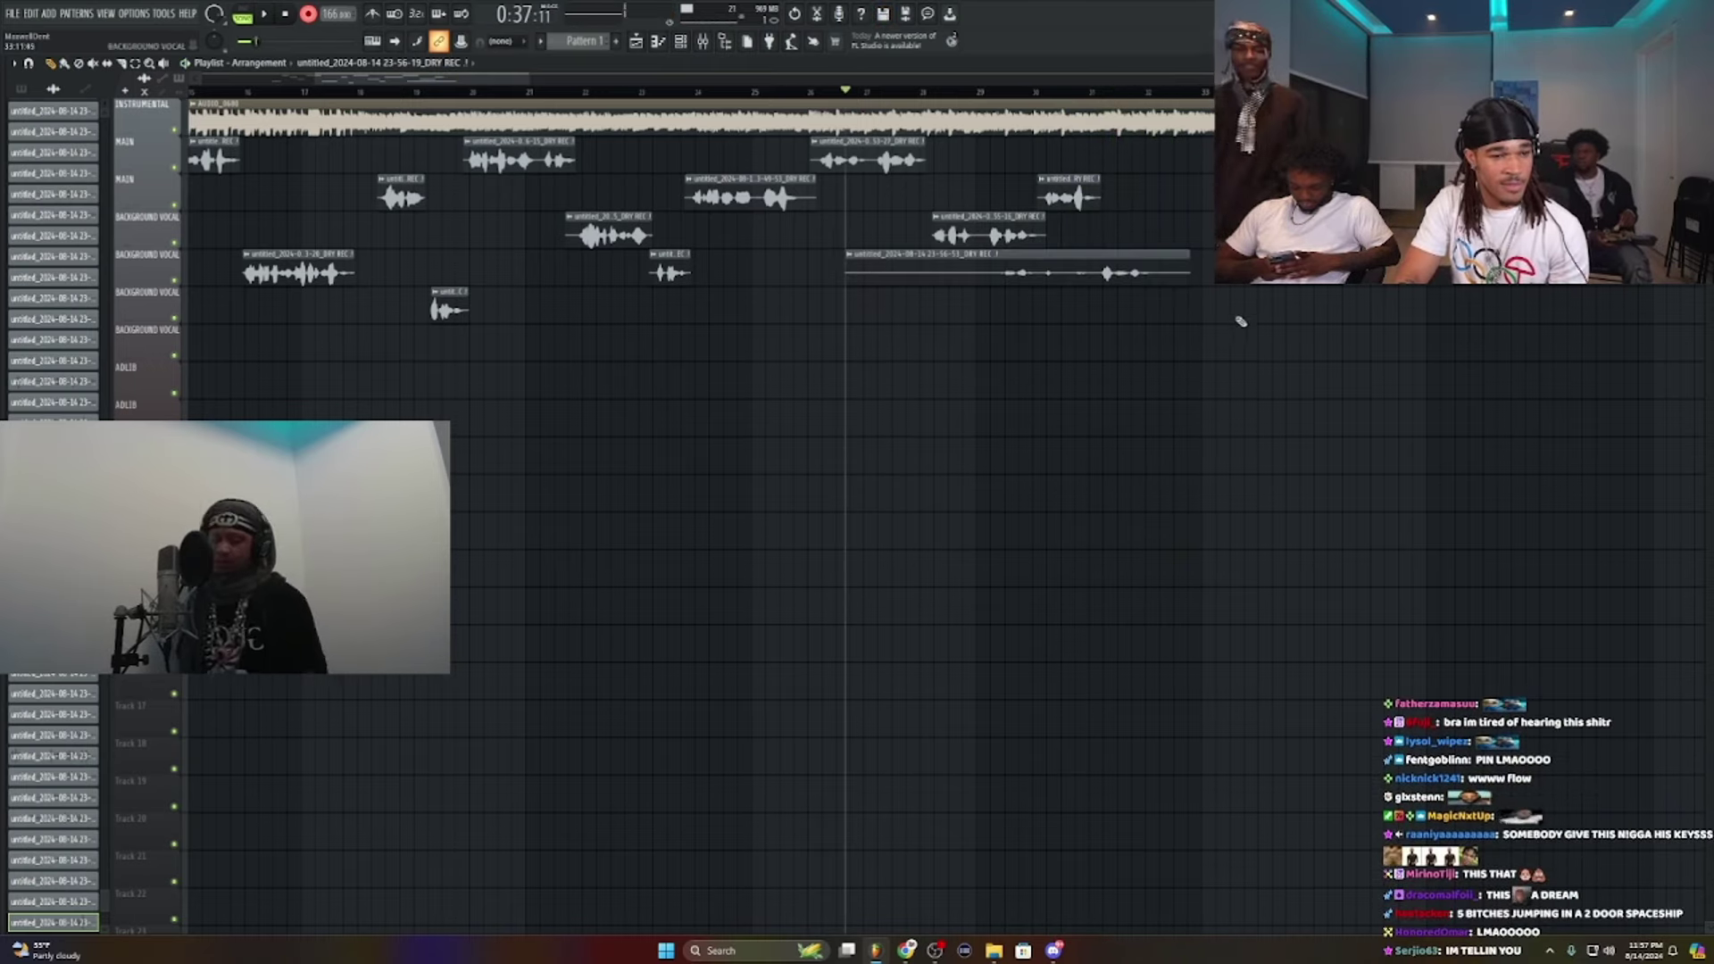
Step: Normalize the new second Background Vocal take and trim it to between just past bars 31 and 32
double_click(1166, 279)
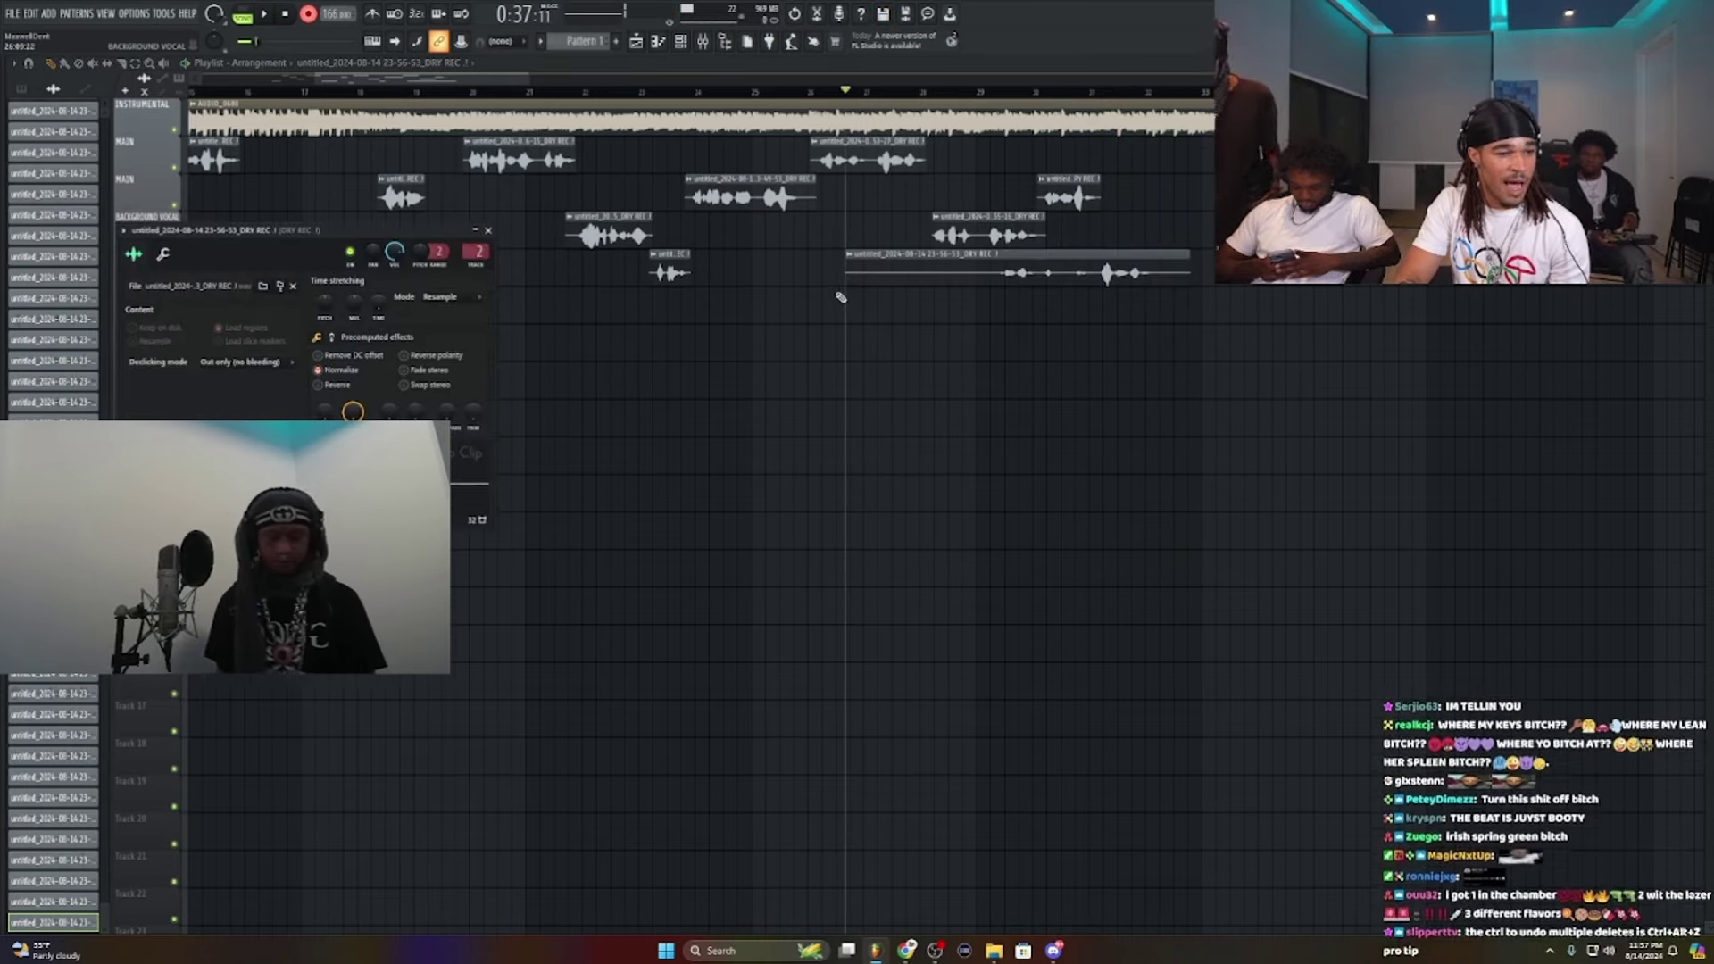
left_click_drag(845, 279, 1096, 276)
key("space")
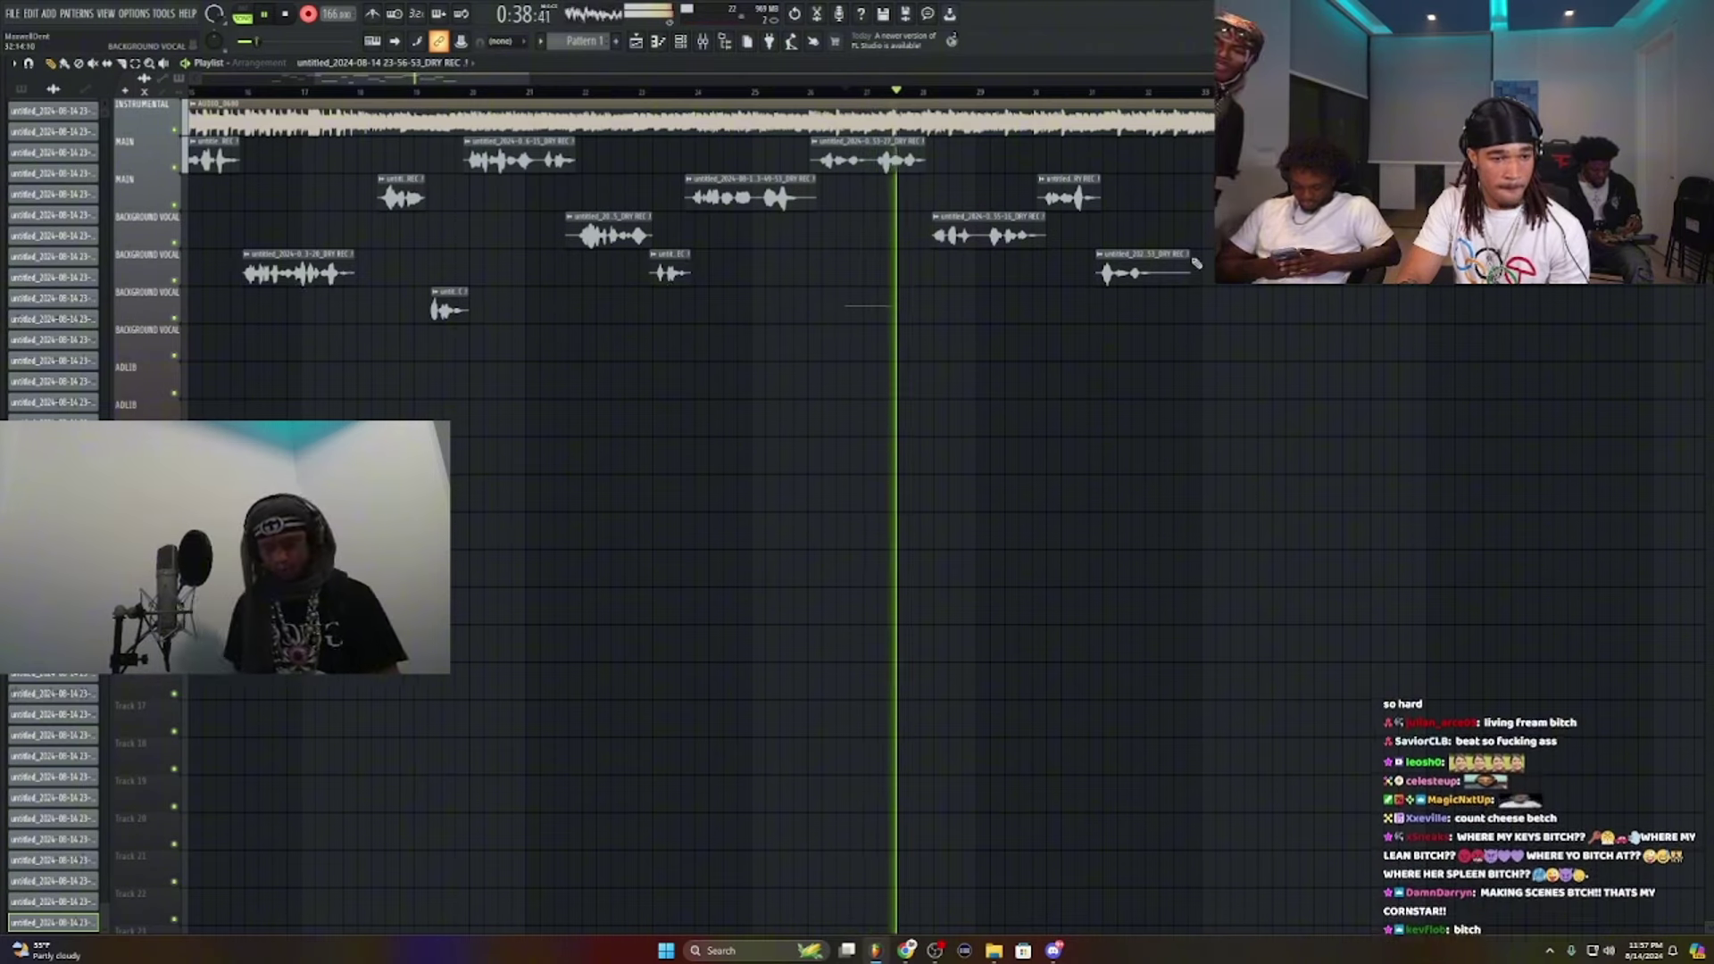
left_click_drag(1193, 254, 1151, 278)
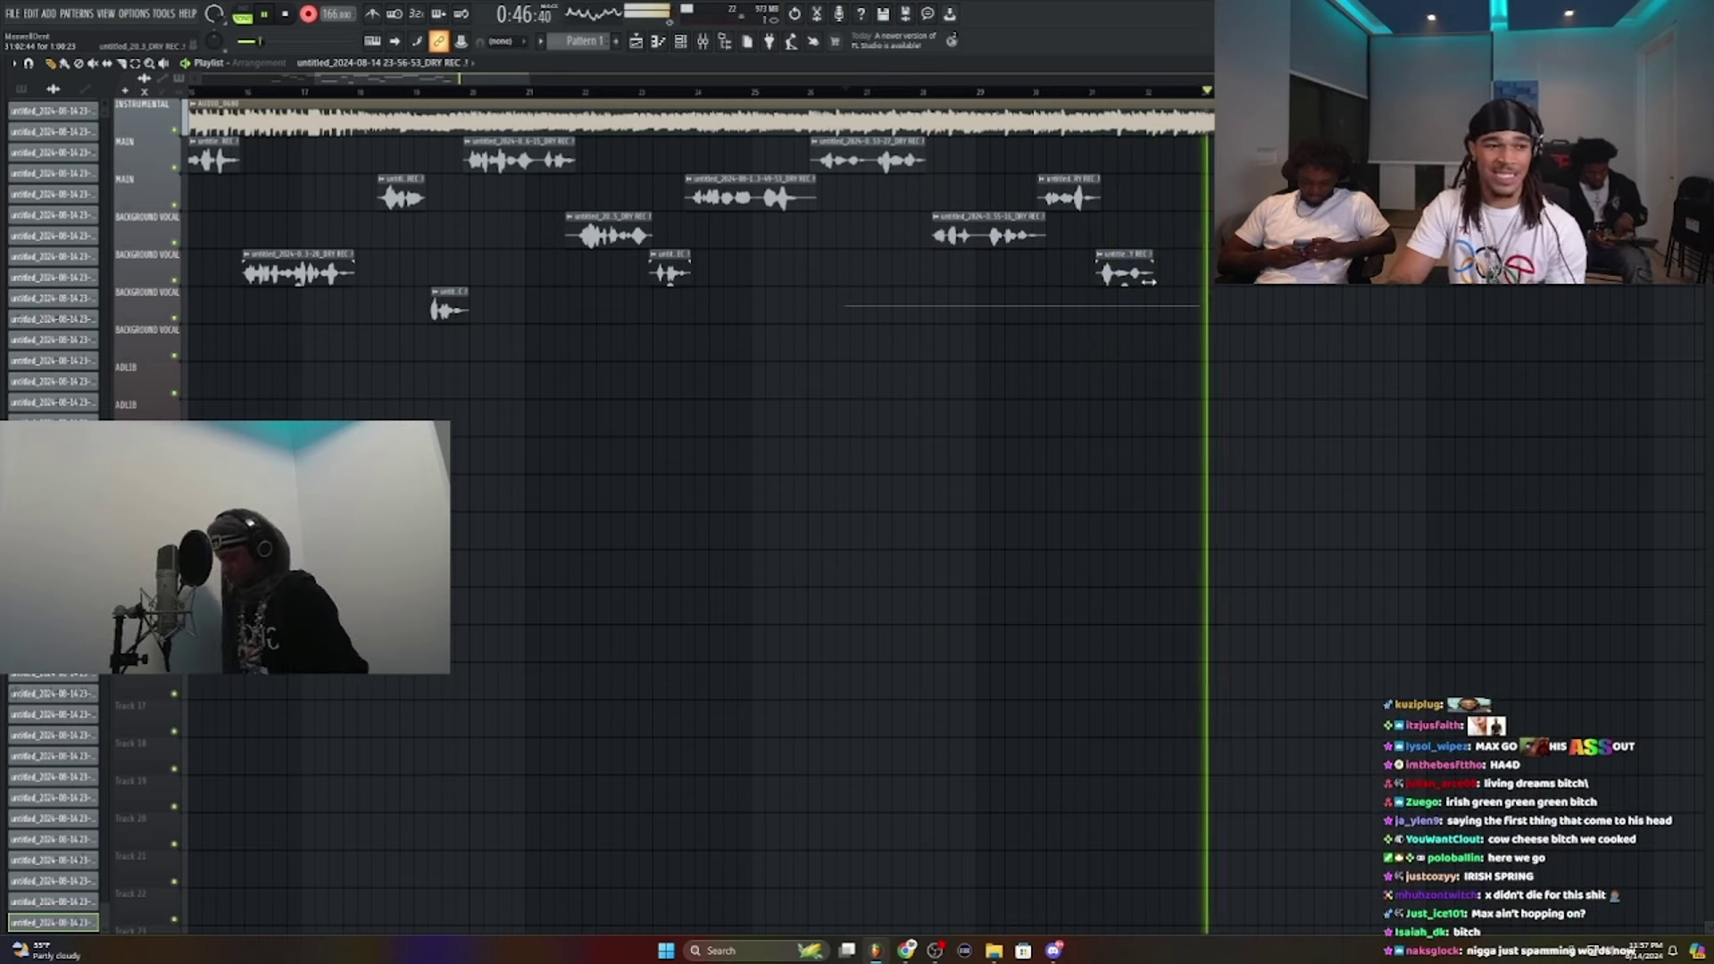
Step: Record a take on the first Main track from between bars 28 and 29, delete it, and start one on the third Background Vocal track
key("space")
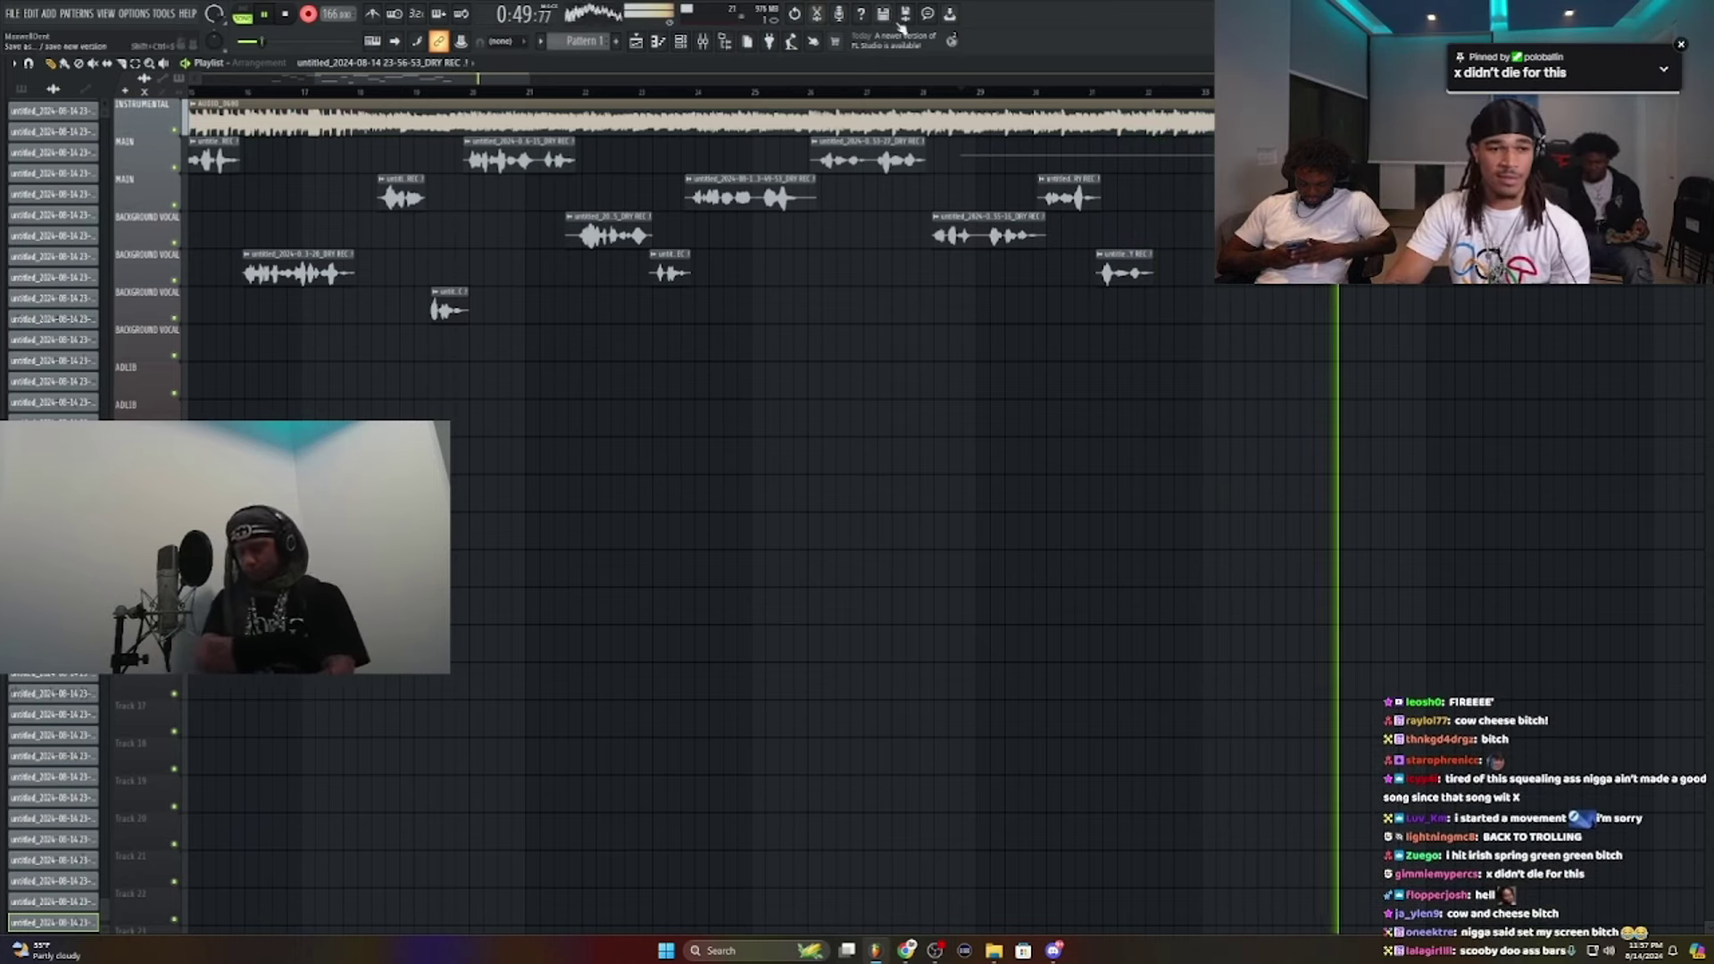
key("space")
key("space")
right_click(1155, 168)
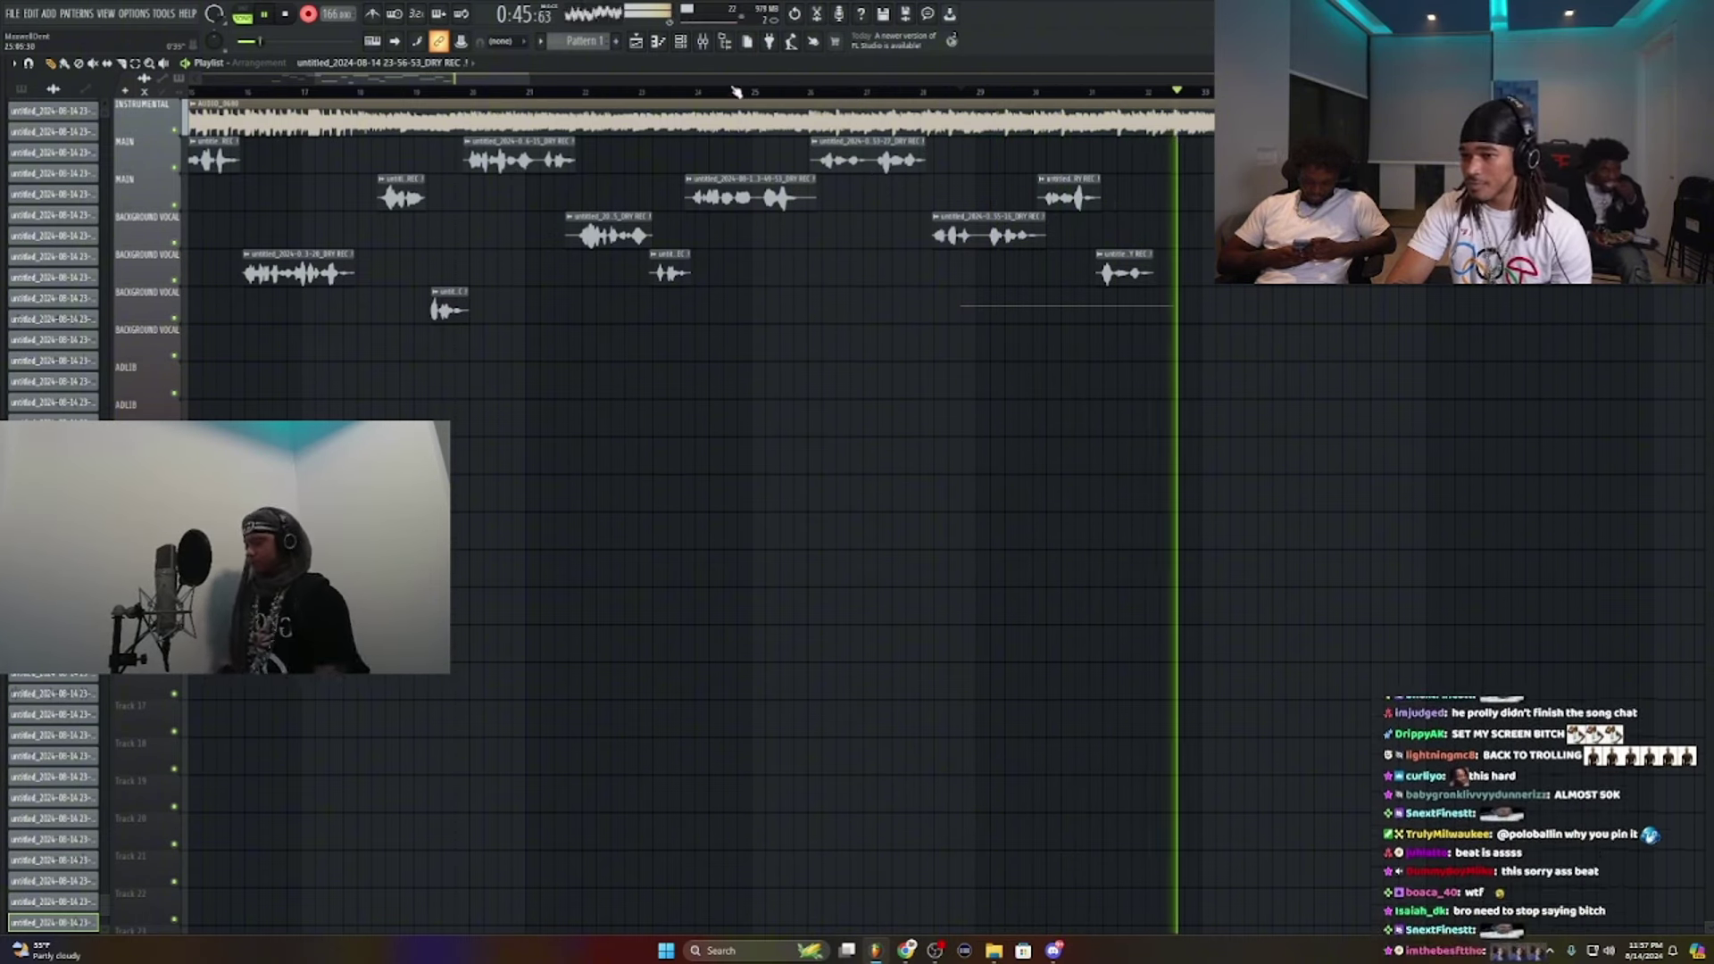
Step: Record another first Main take from between bars 28 and 29 and delete the third Background Vocal take
left_click_drag(529, 75, 700, 78)
key("space")
key("space")
right_click(563, 306)
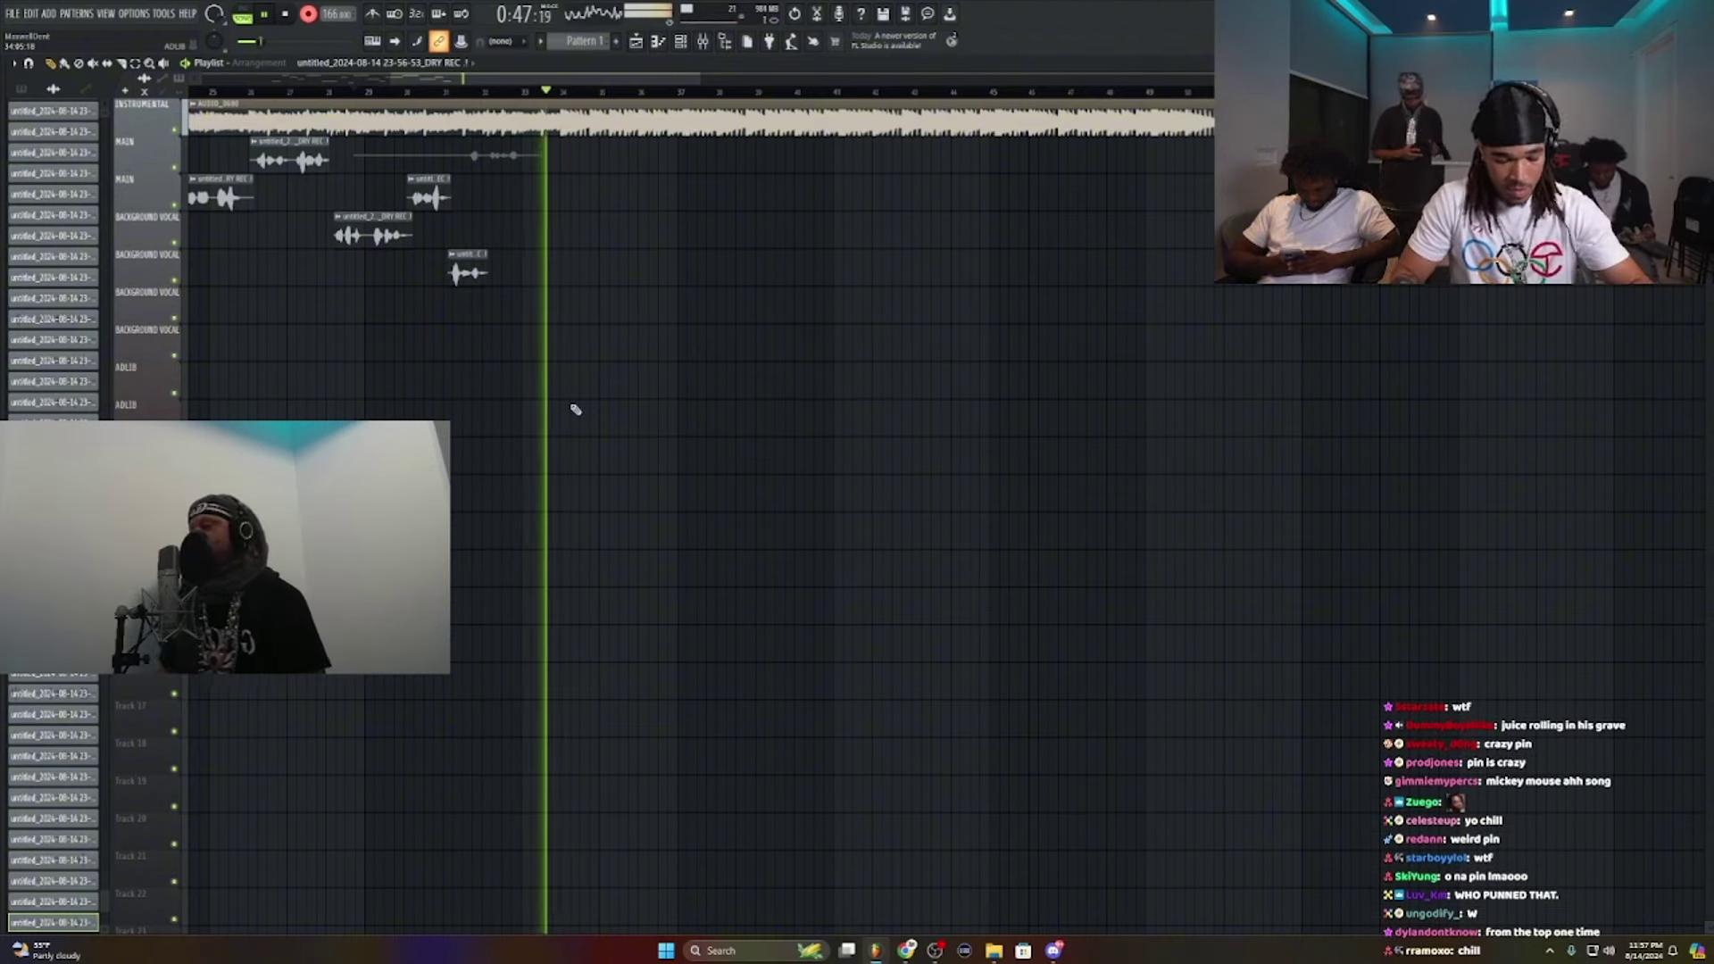
Step: Record retakes on the third Background Vocal and first Main tracks from between bars 28 and 29, deleting the rejected takes
right_click(504, 166)
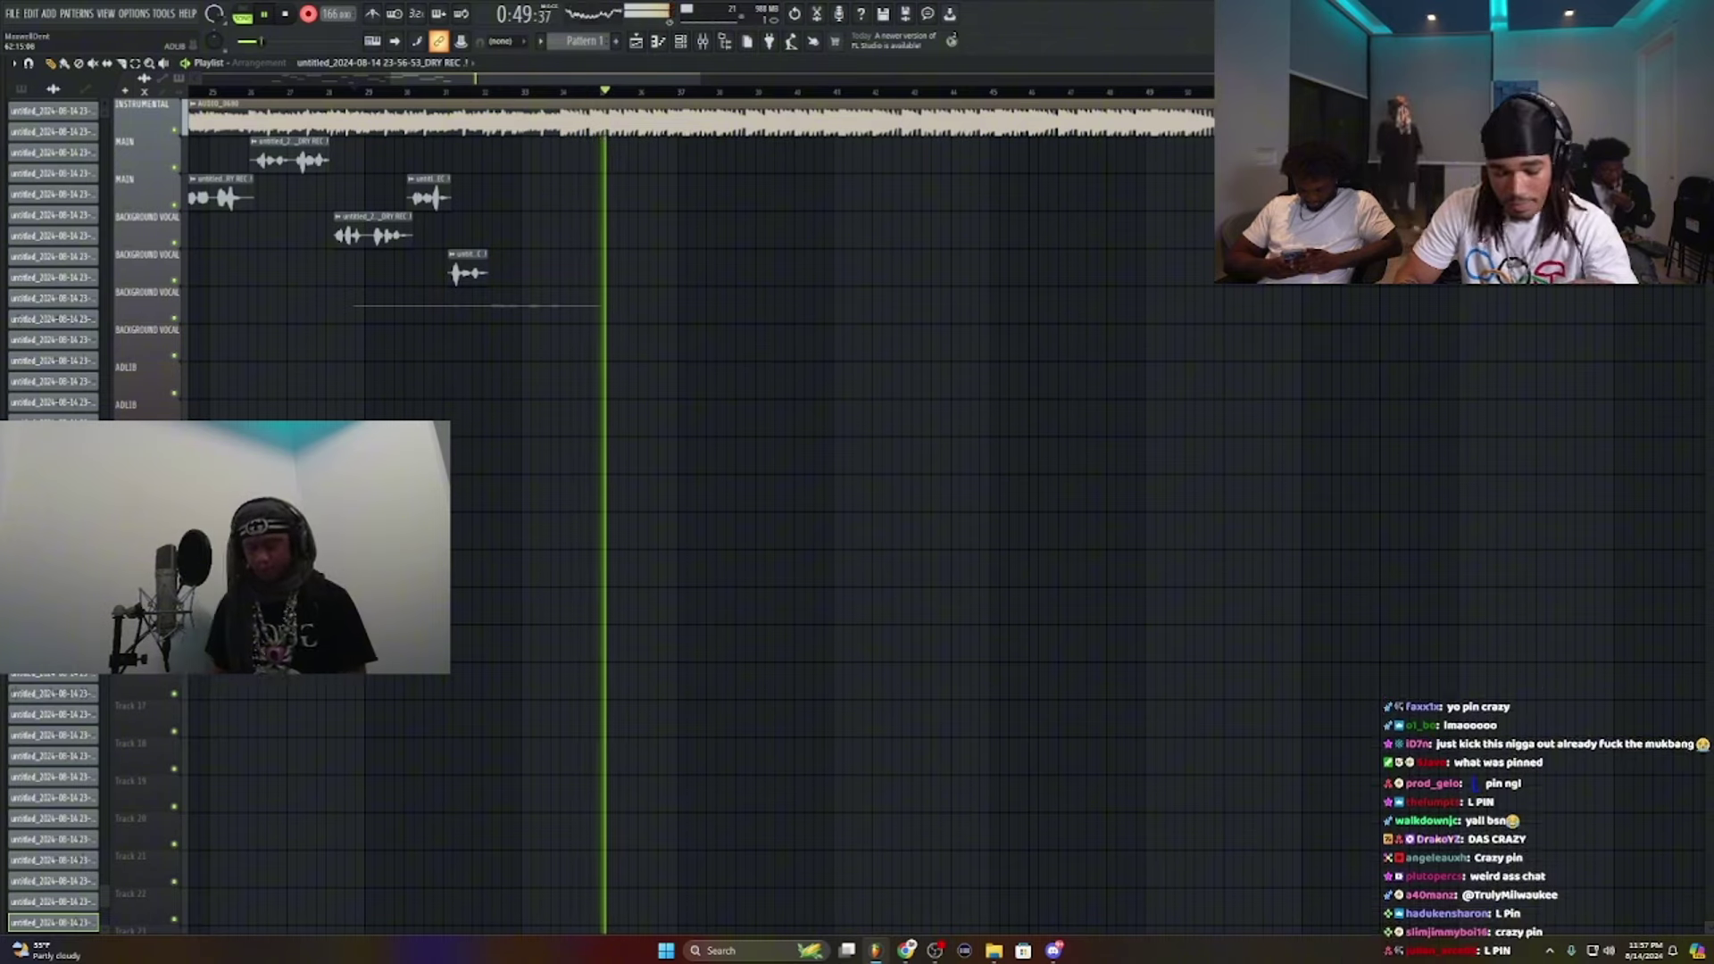
key("space")
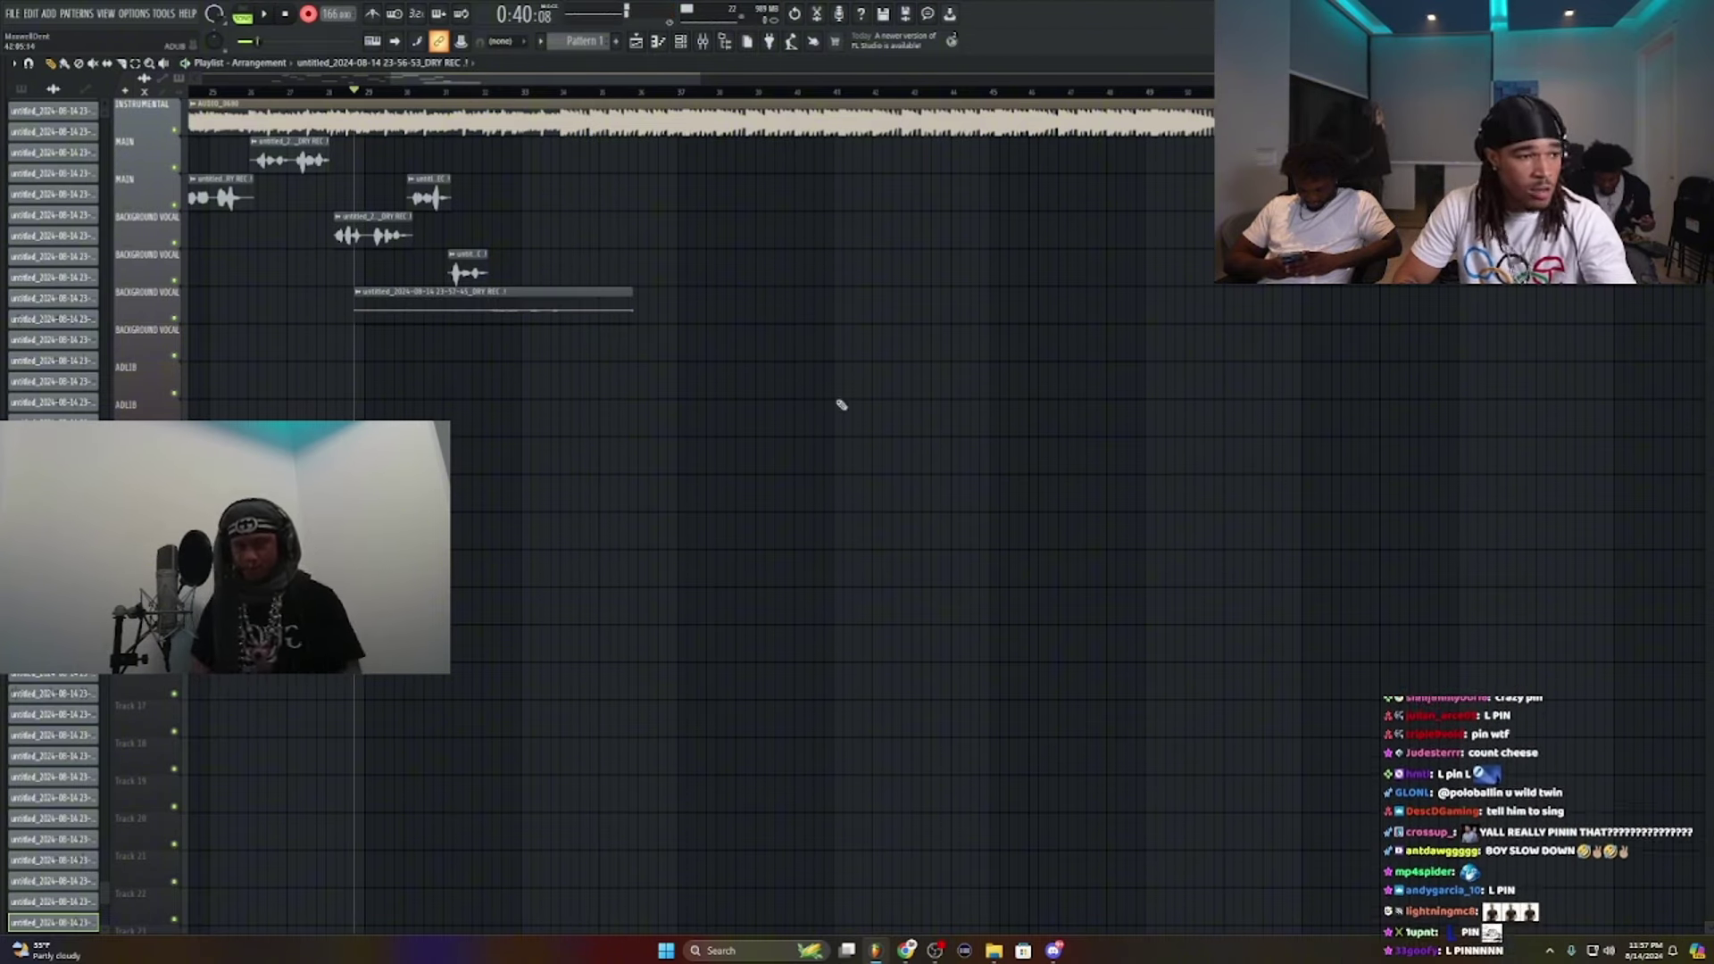
right_click(516, 299)
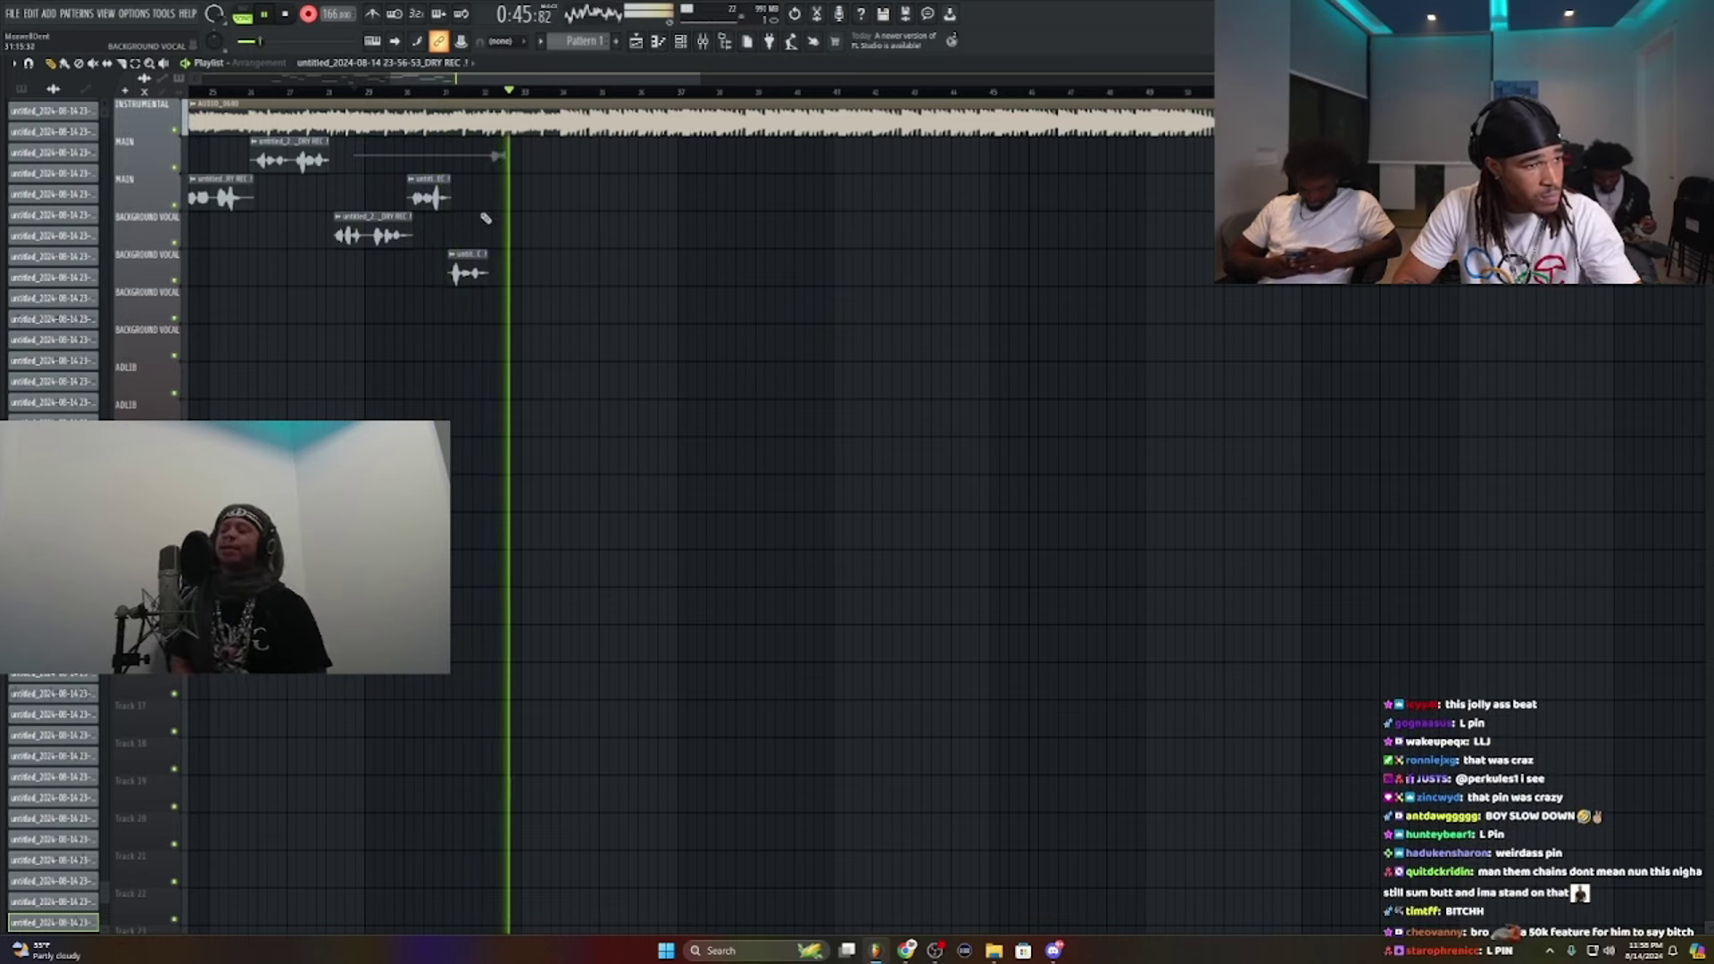
key("space")
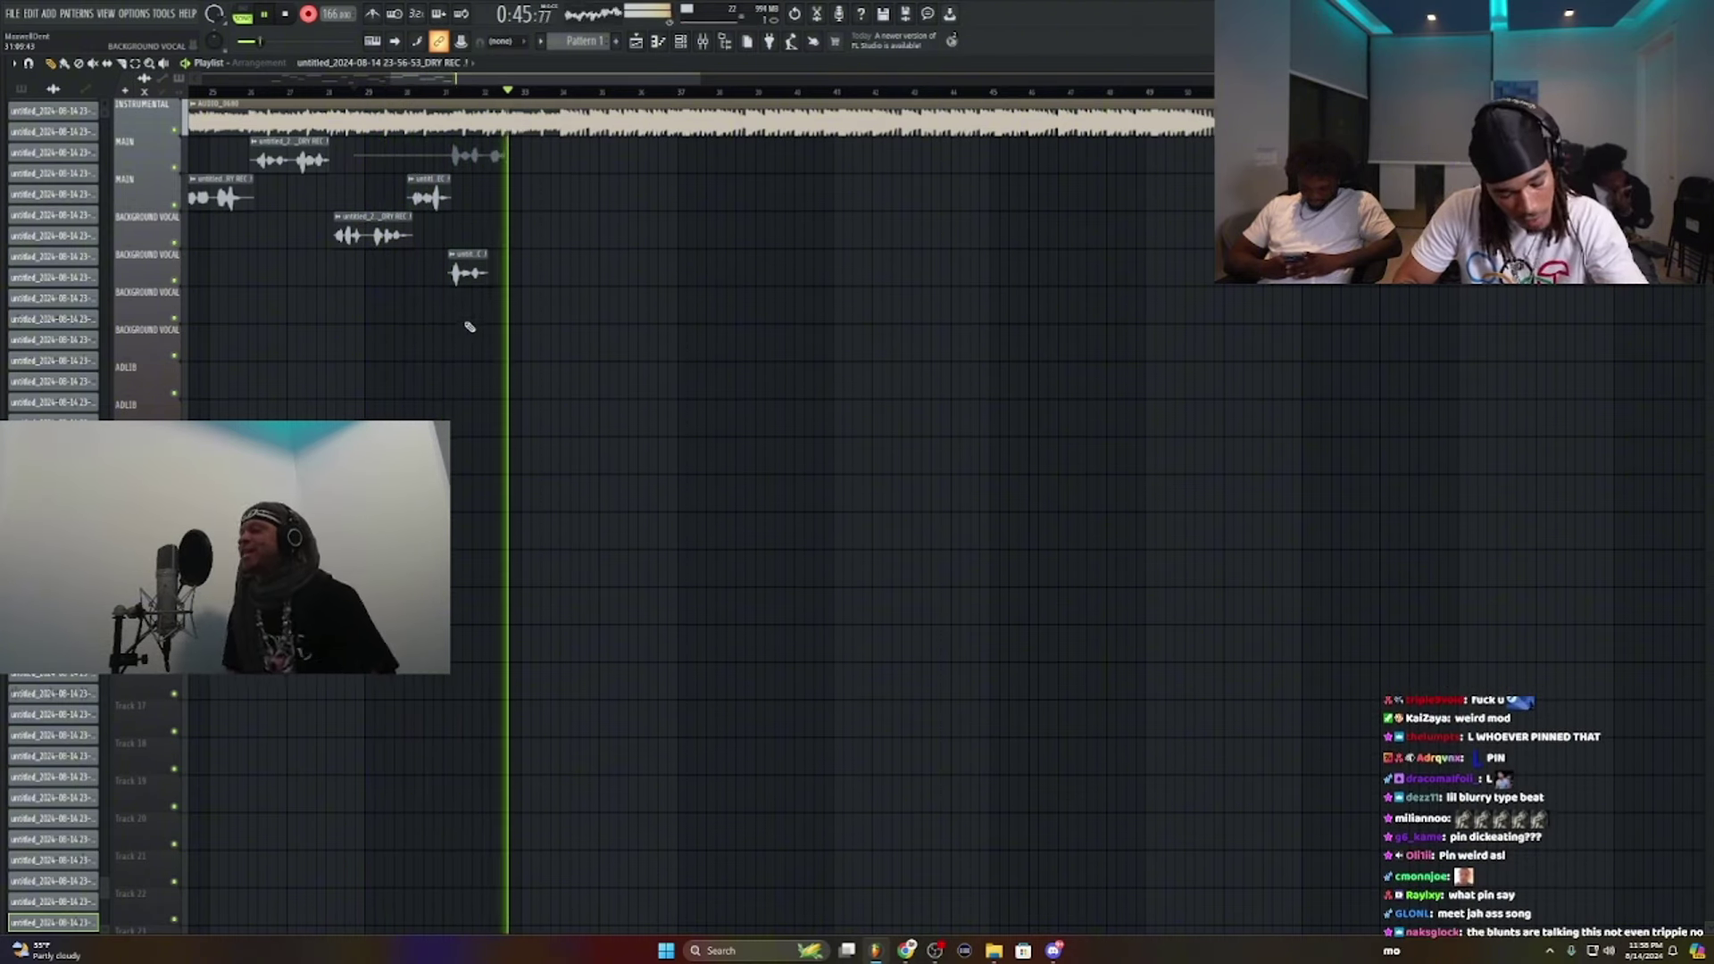
key("space")
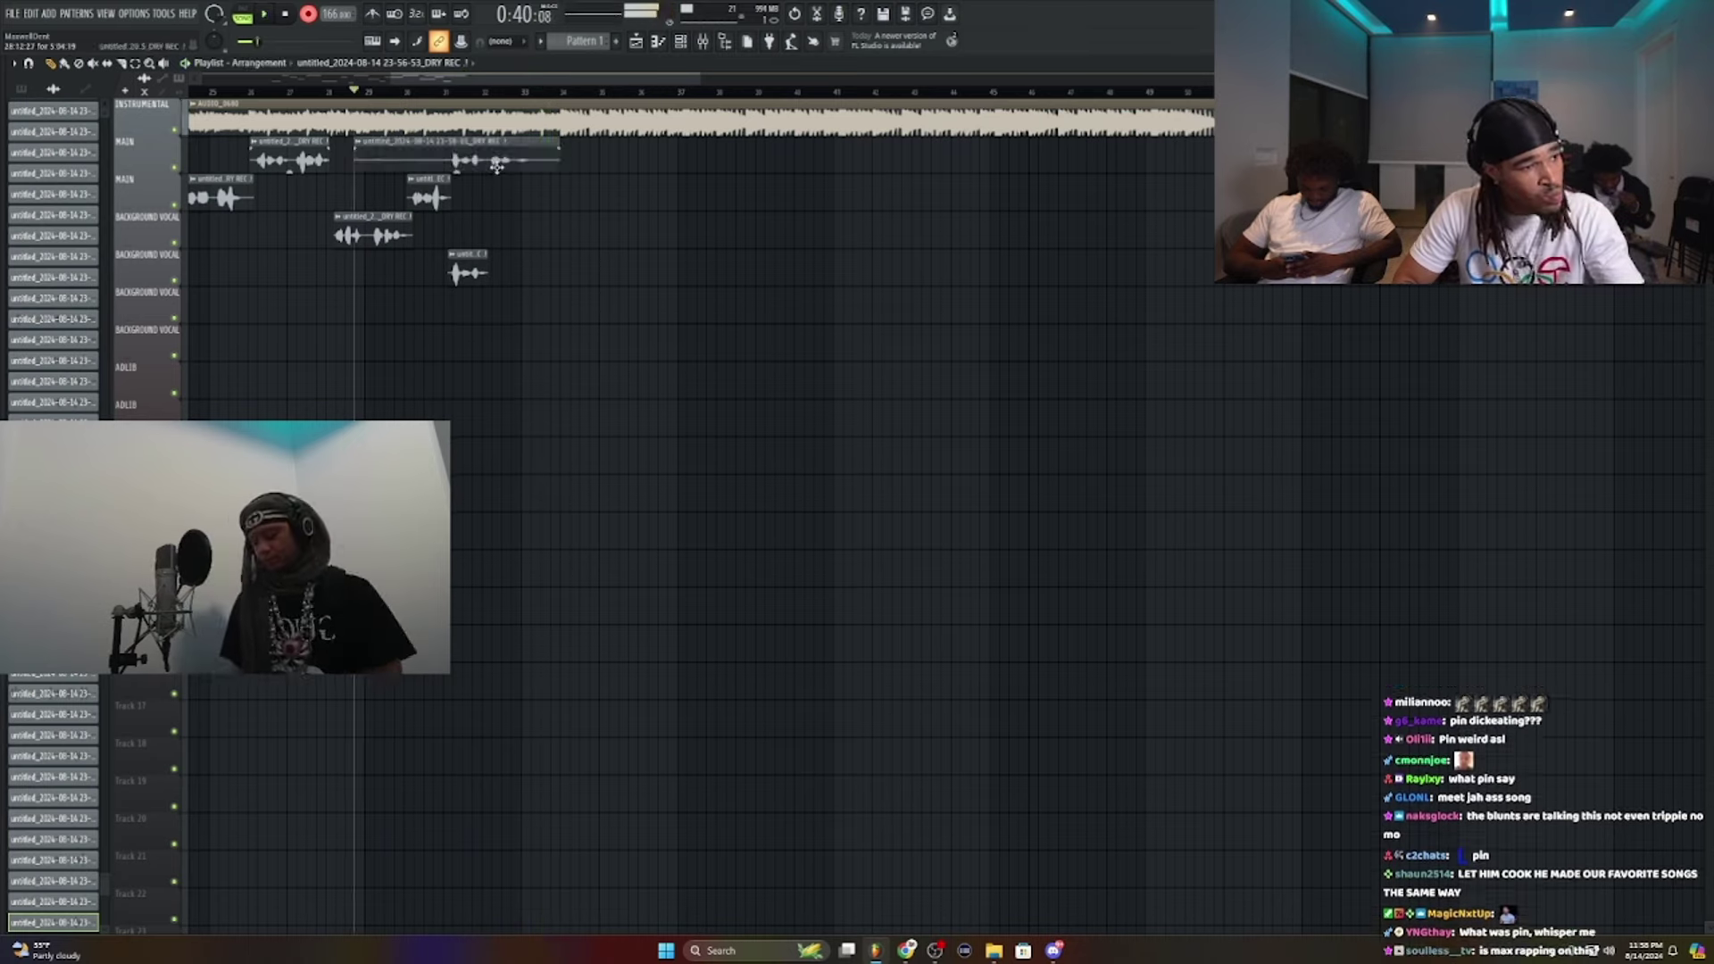
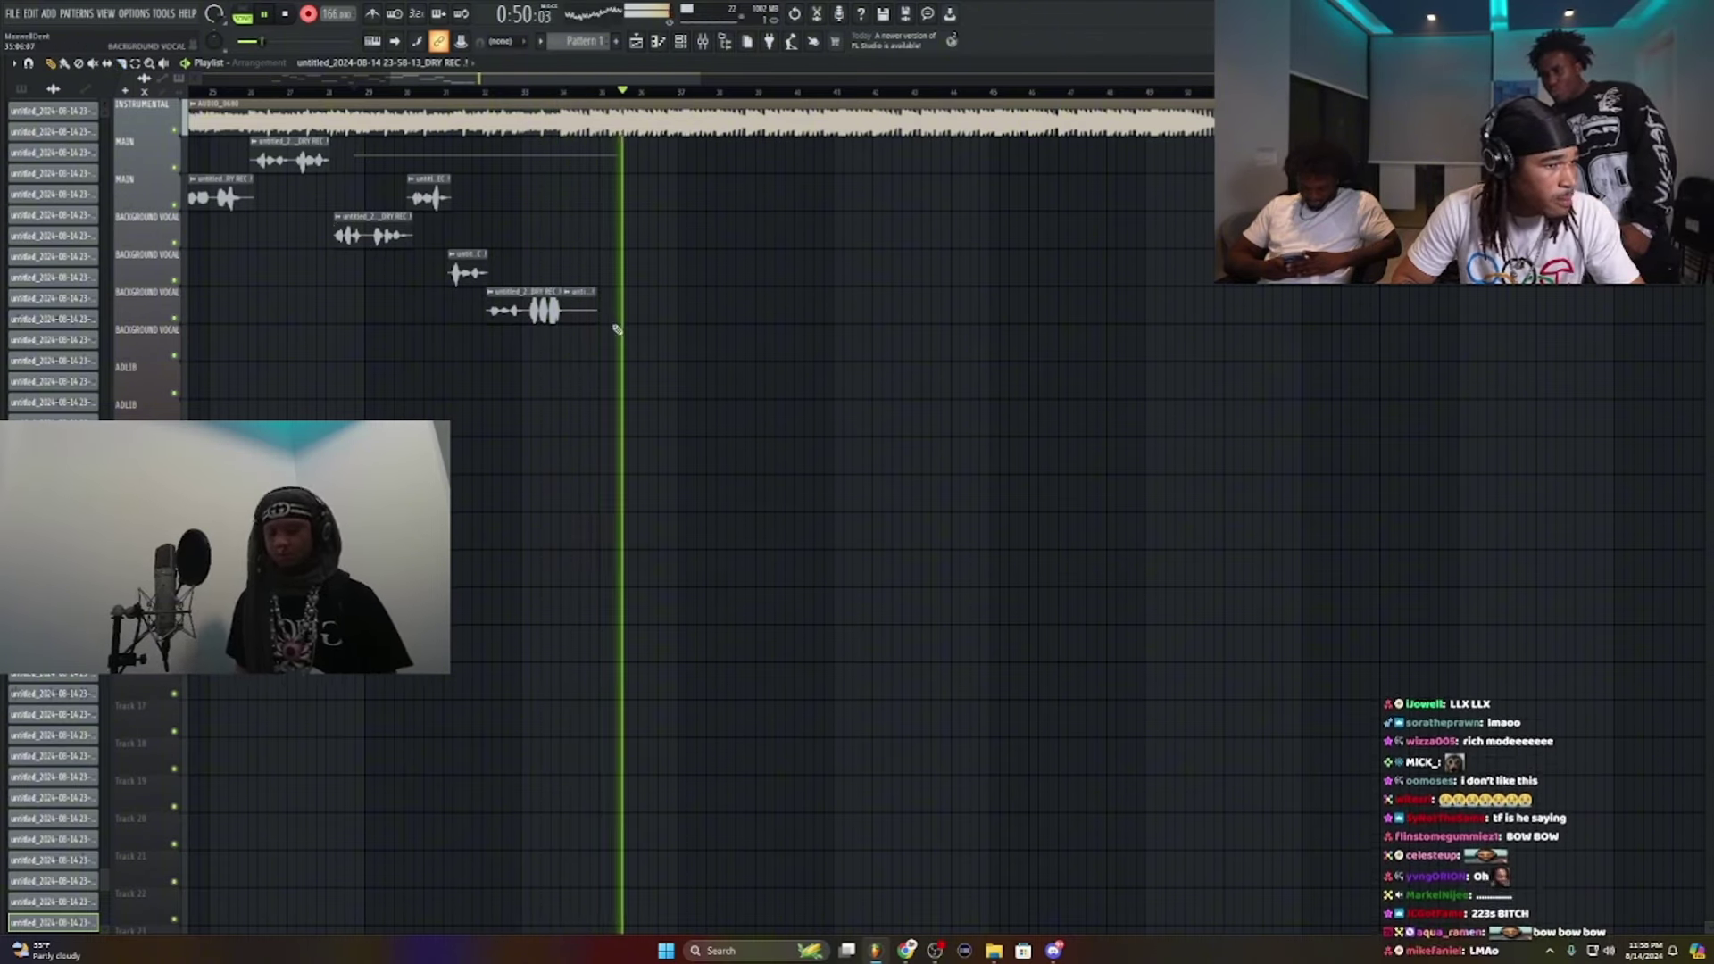
Step: Trim the third Background Vocal clip to between bars 32 and 33, deleting its tail piece, and open its audio settings
double_click(581, 314)
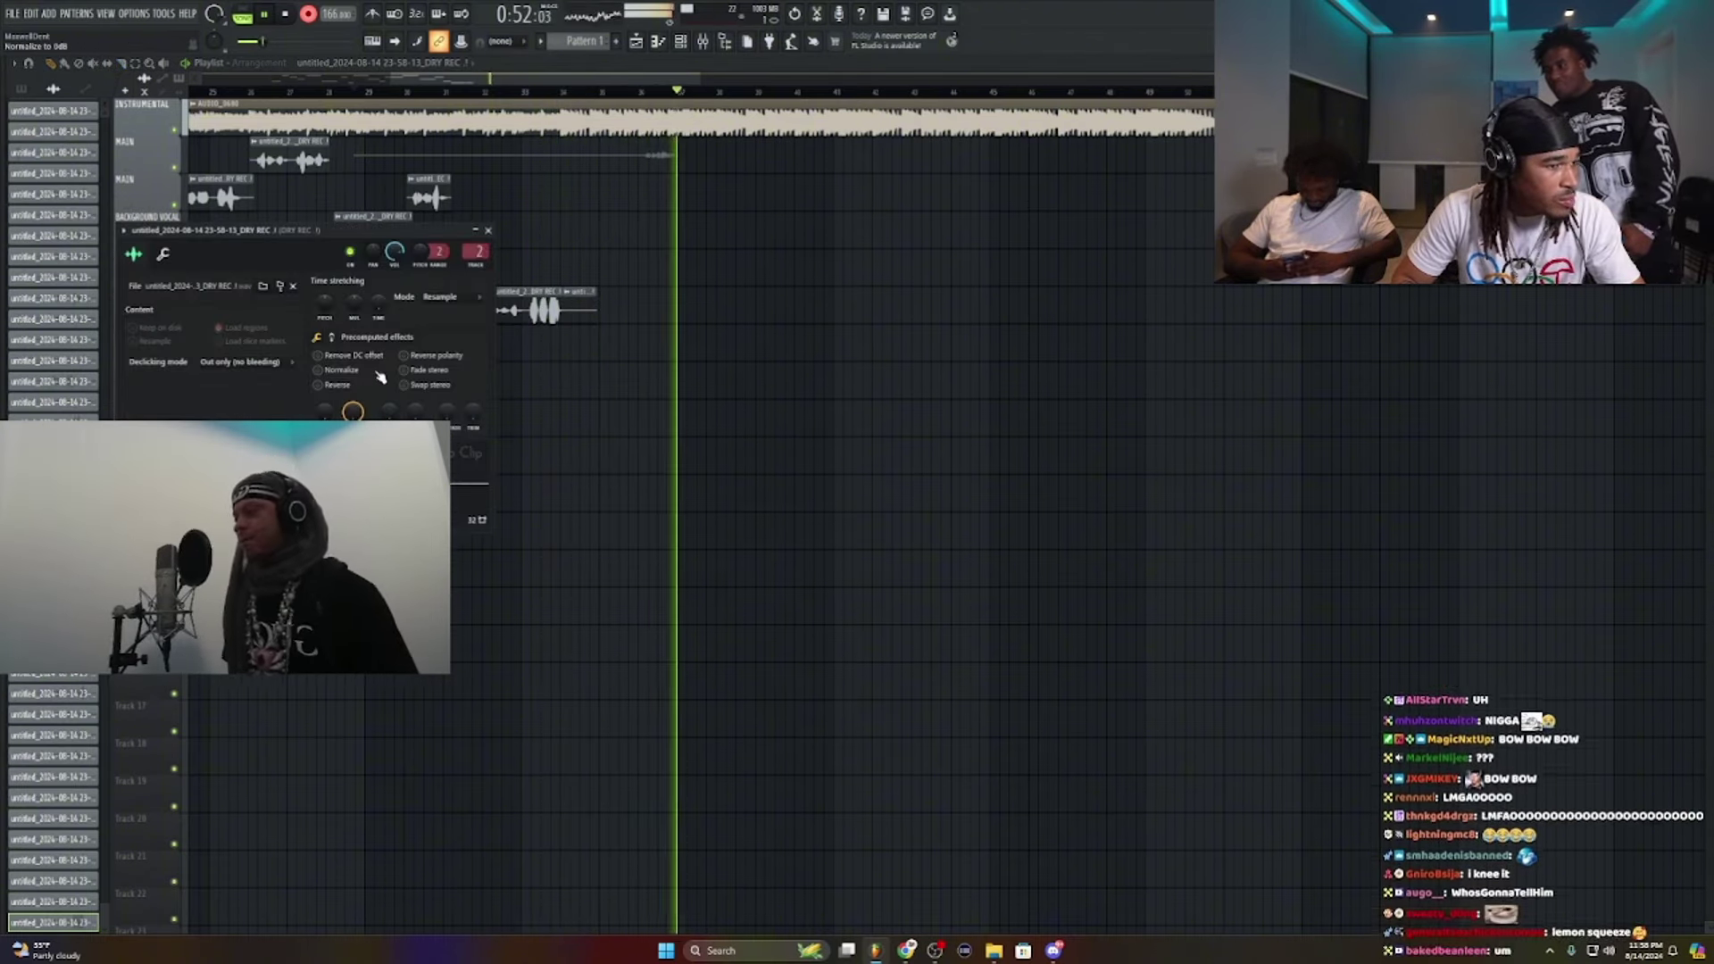
key("space")
right_click(575, 310)
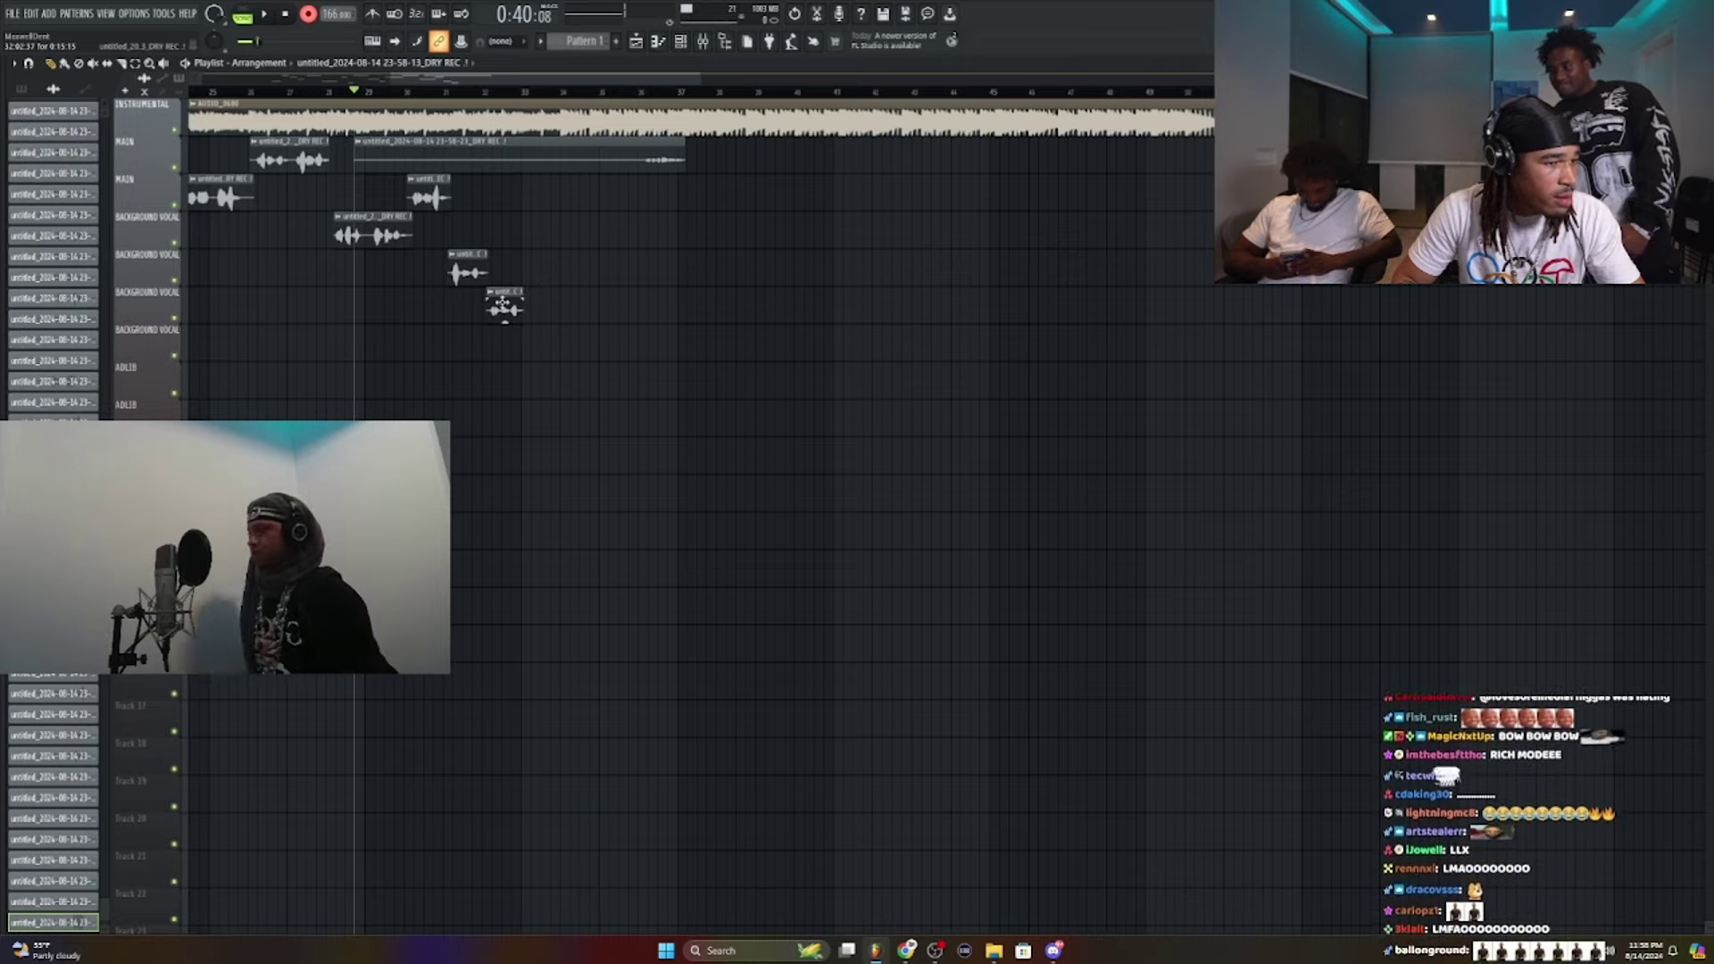
double_click(503, 305)
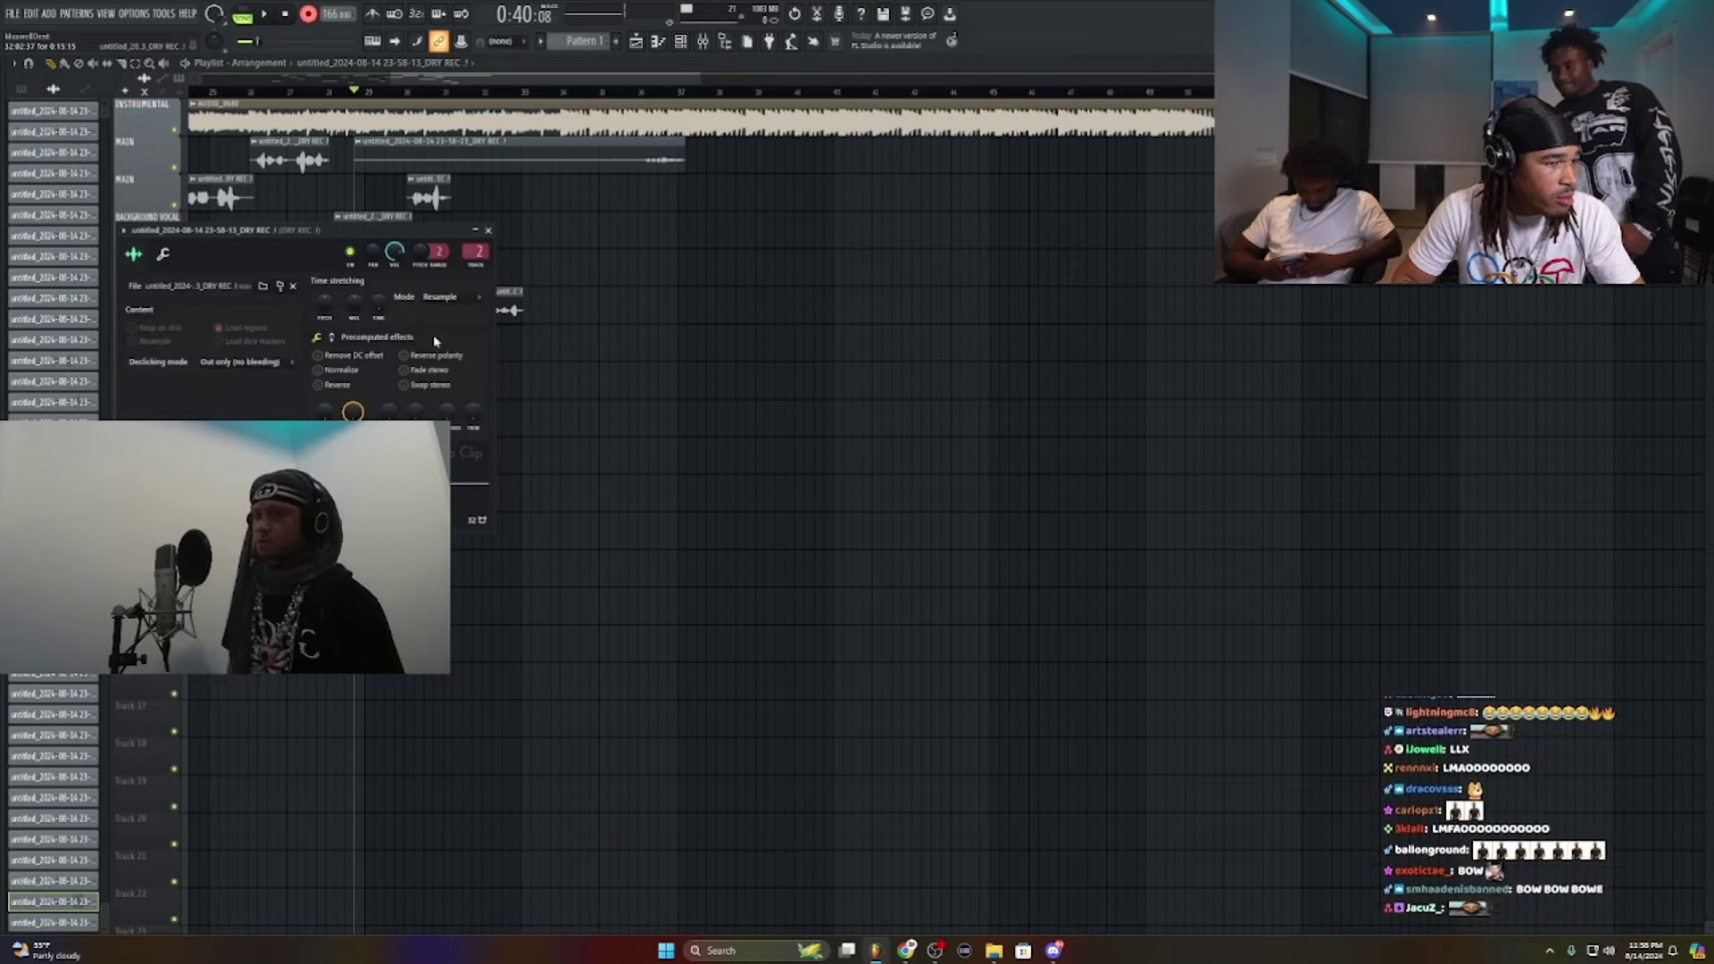
Step: Move the recording start to just before bar 31 and record from there, deleting the earlier first Main take
left_click(437, 92)
key("space")
key("r")
right_click(524, 154)
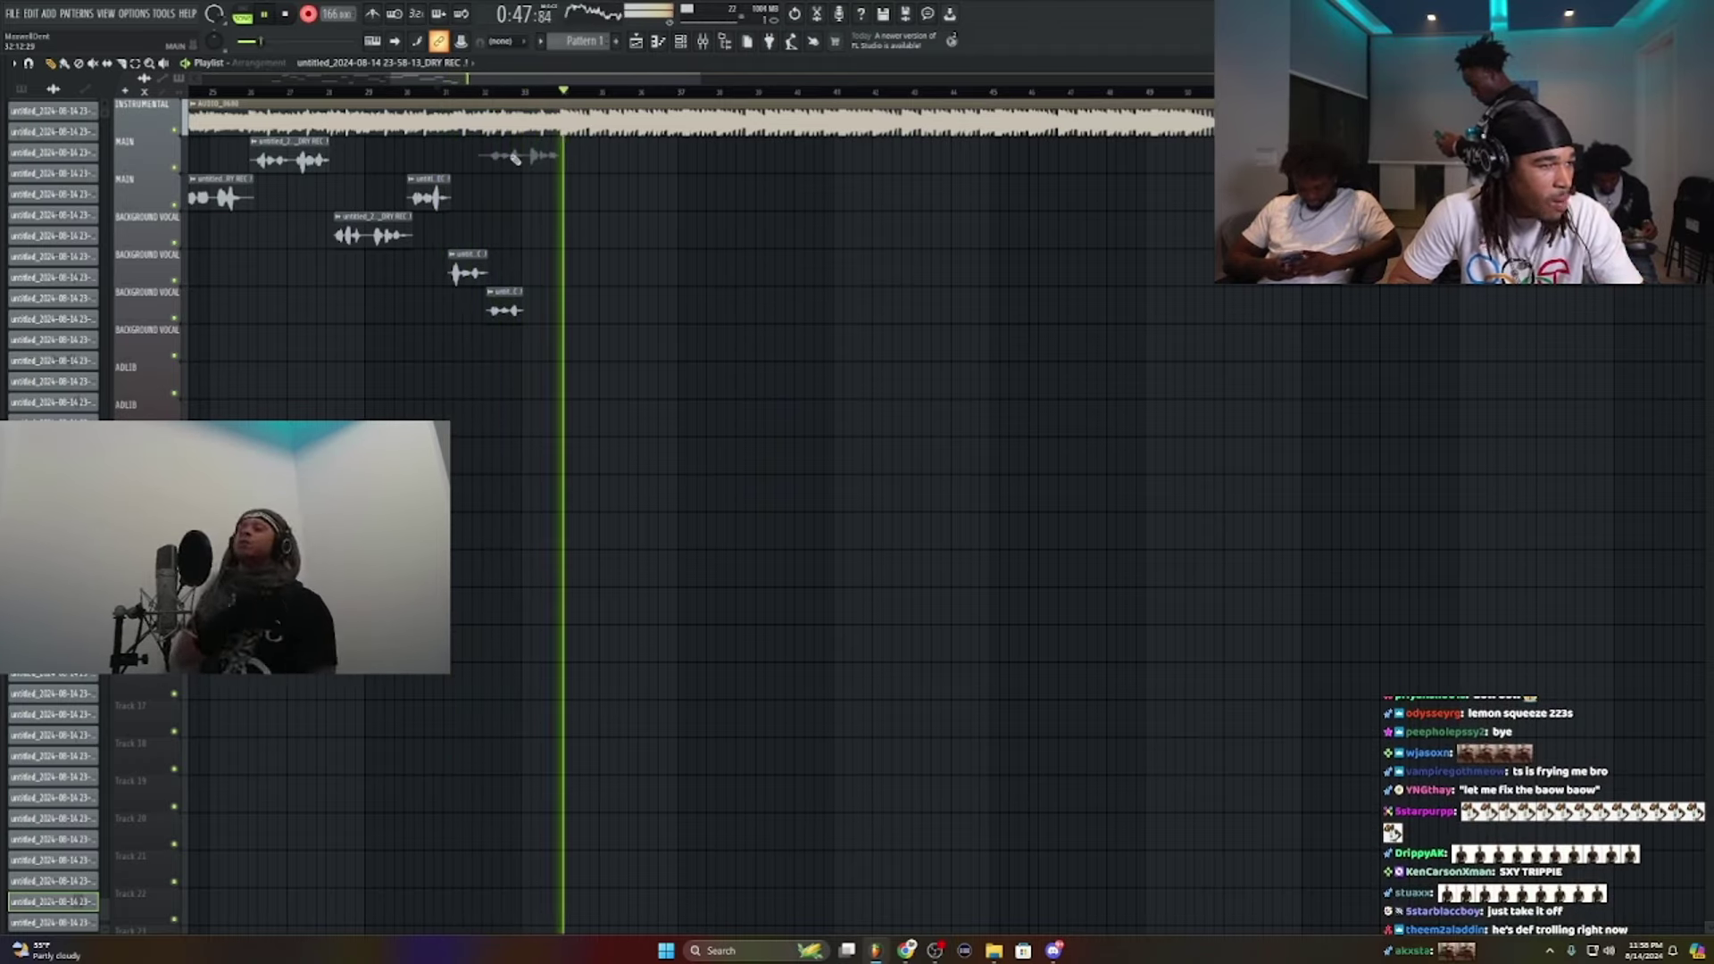
Step: Delete the new first Main take and record one on the first Background Vocal track from just before bar 31
key("space")
key("space")
right_click(525, 168)
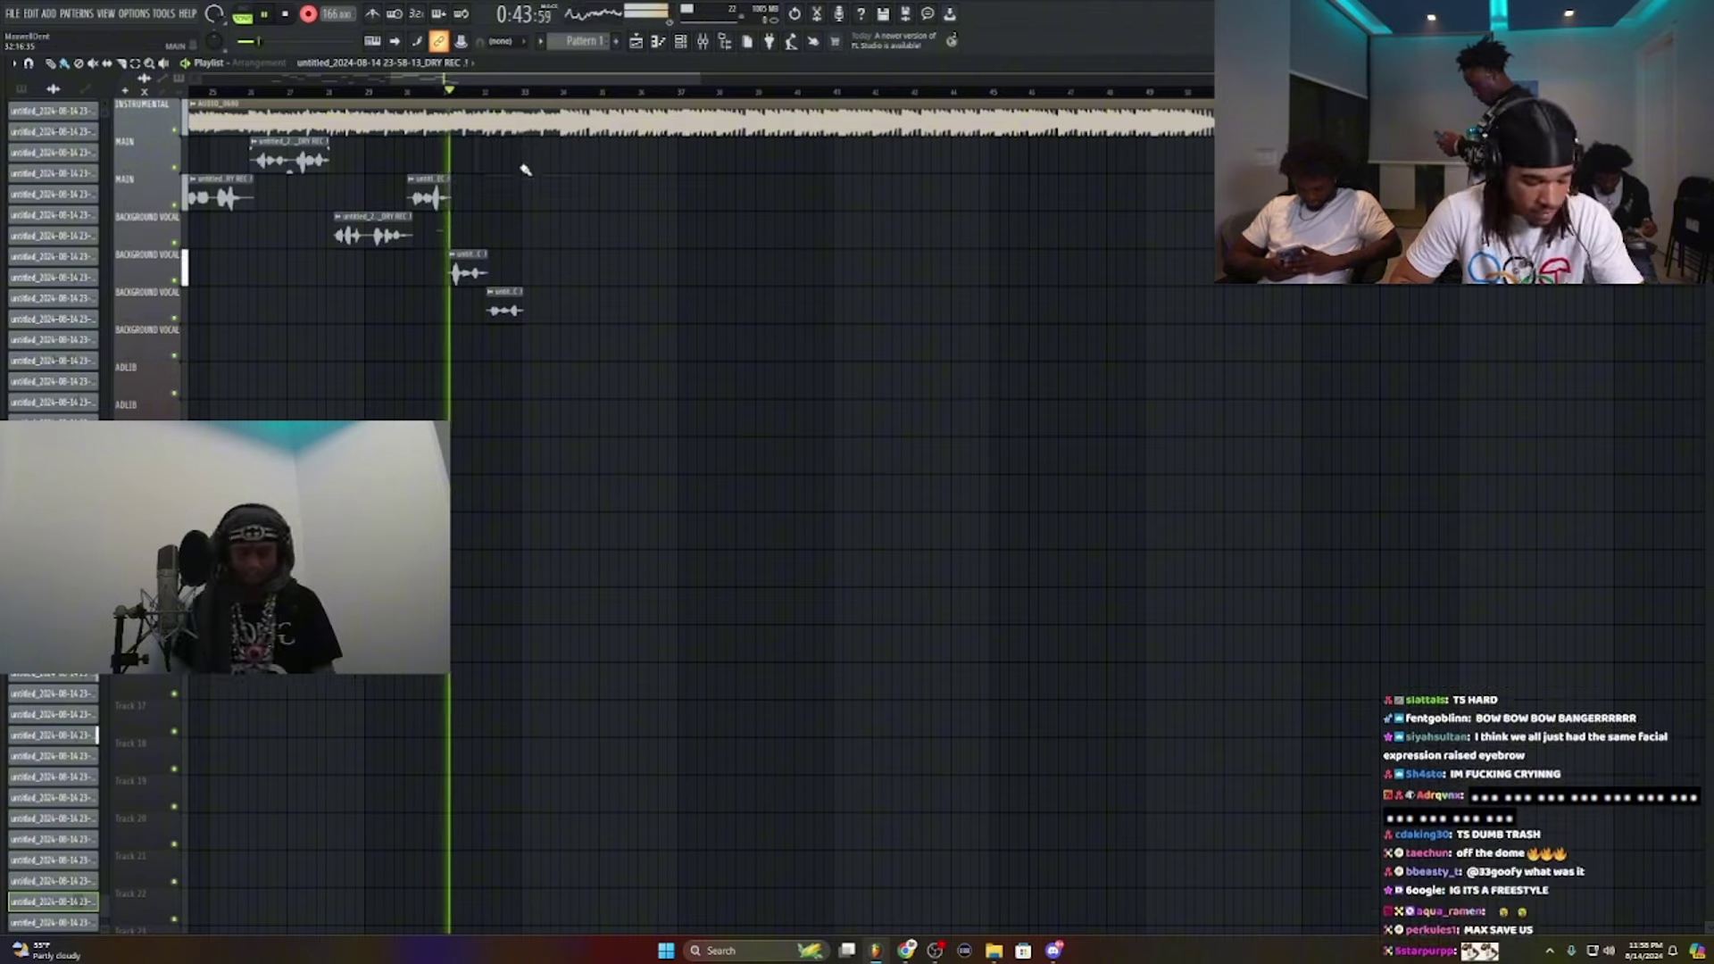
key("space")
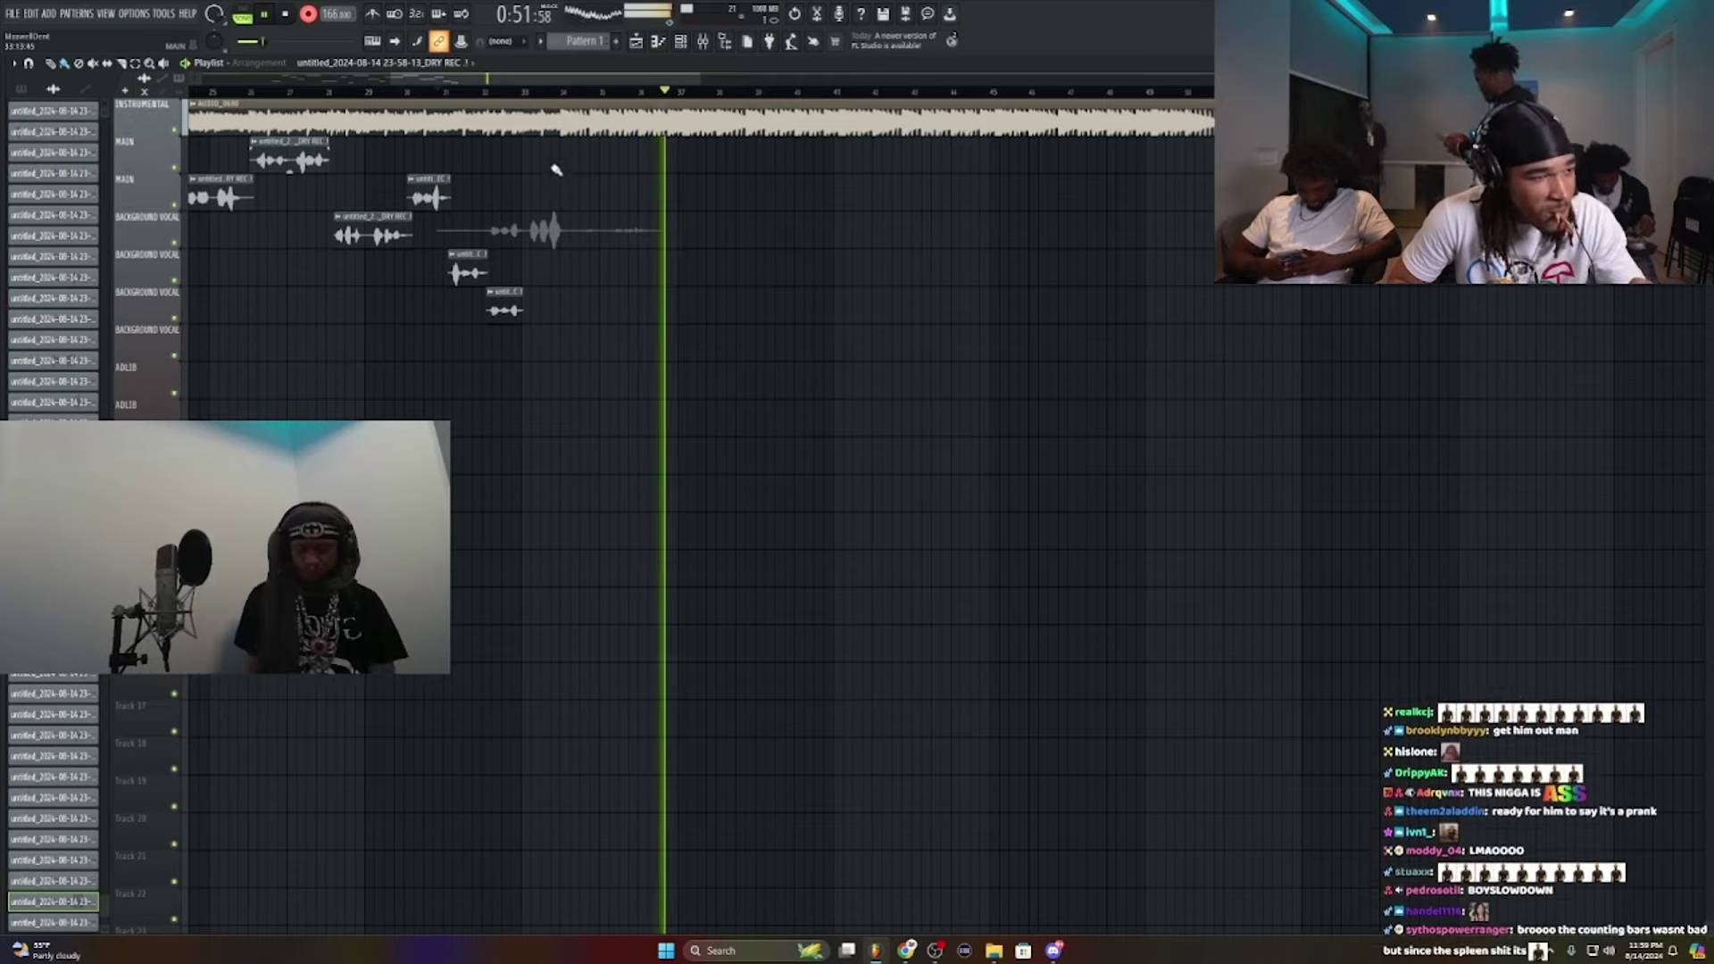
Step: Record further takes on the first Main and first Background Vocal tracks from just before bar 31, and delete them
key("space")
key("space")
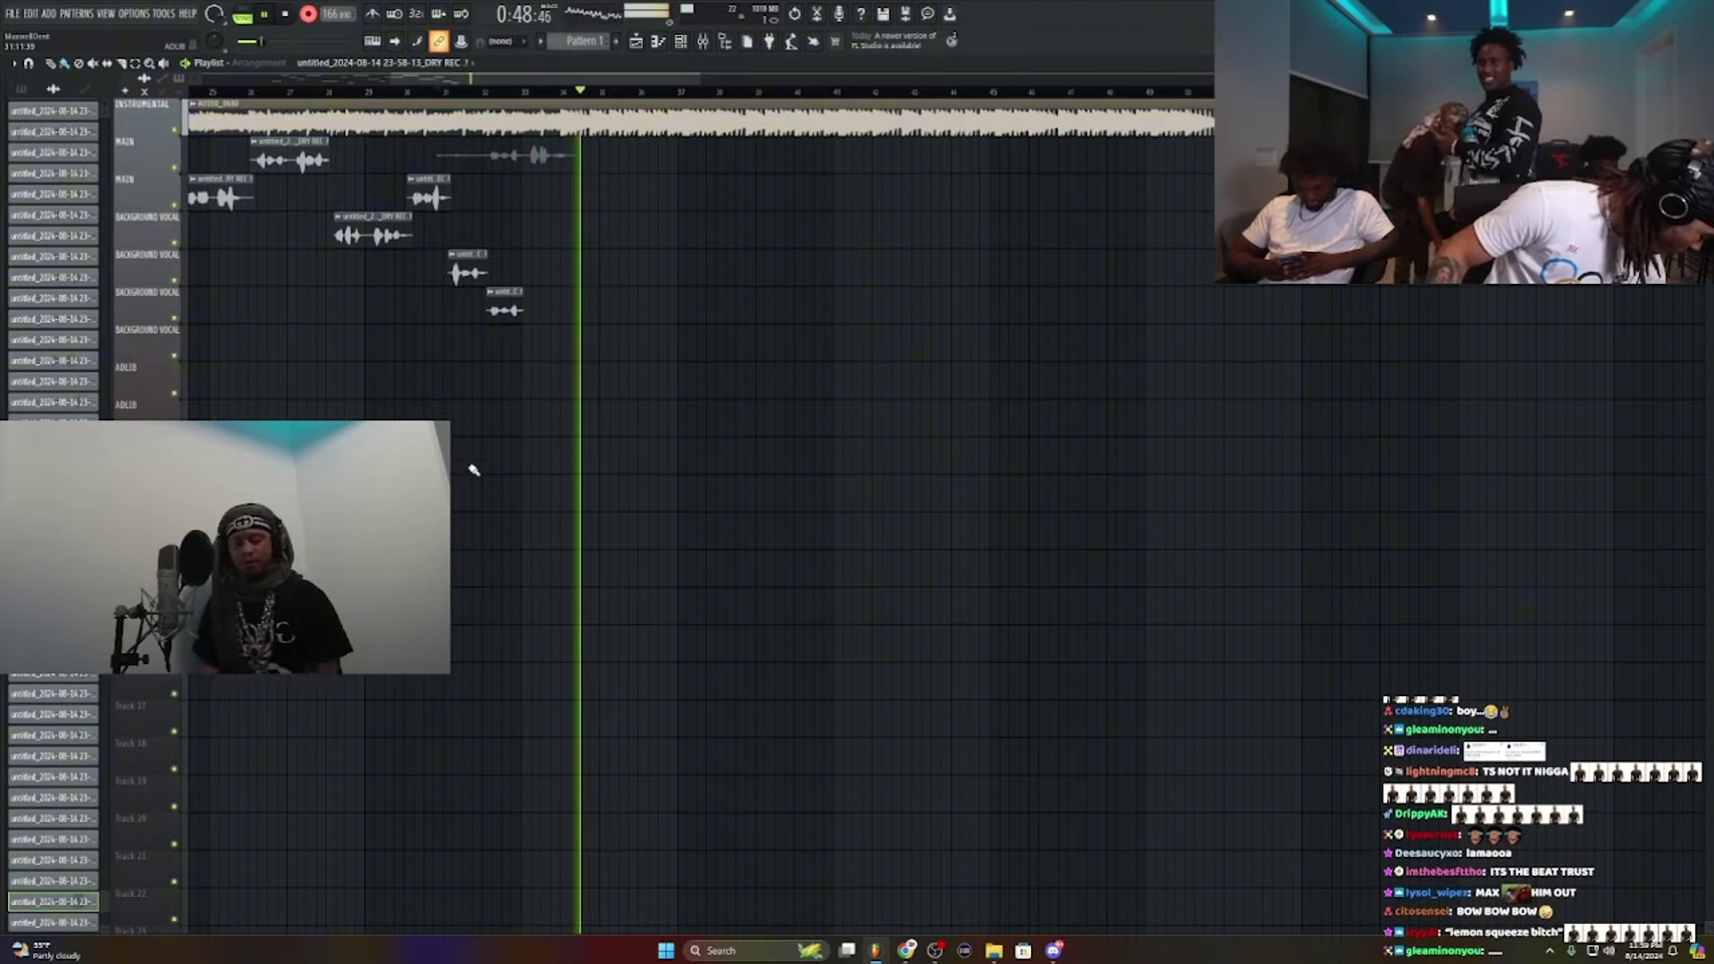
key("space")
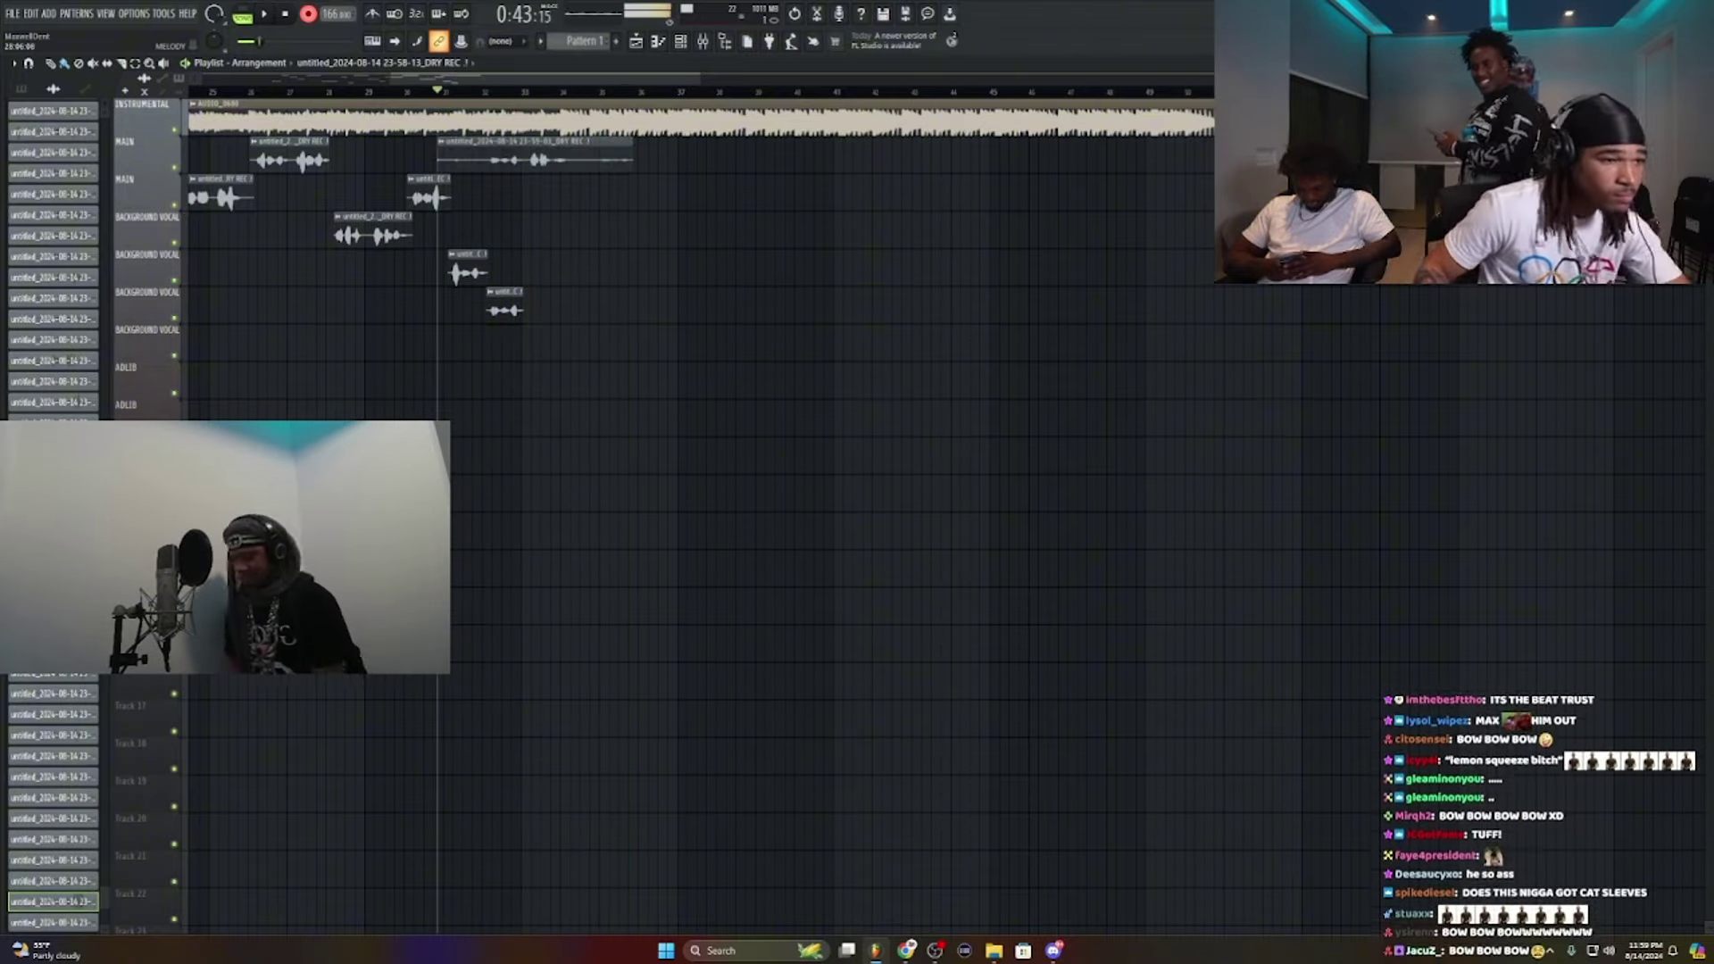
right_click(555, 156)
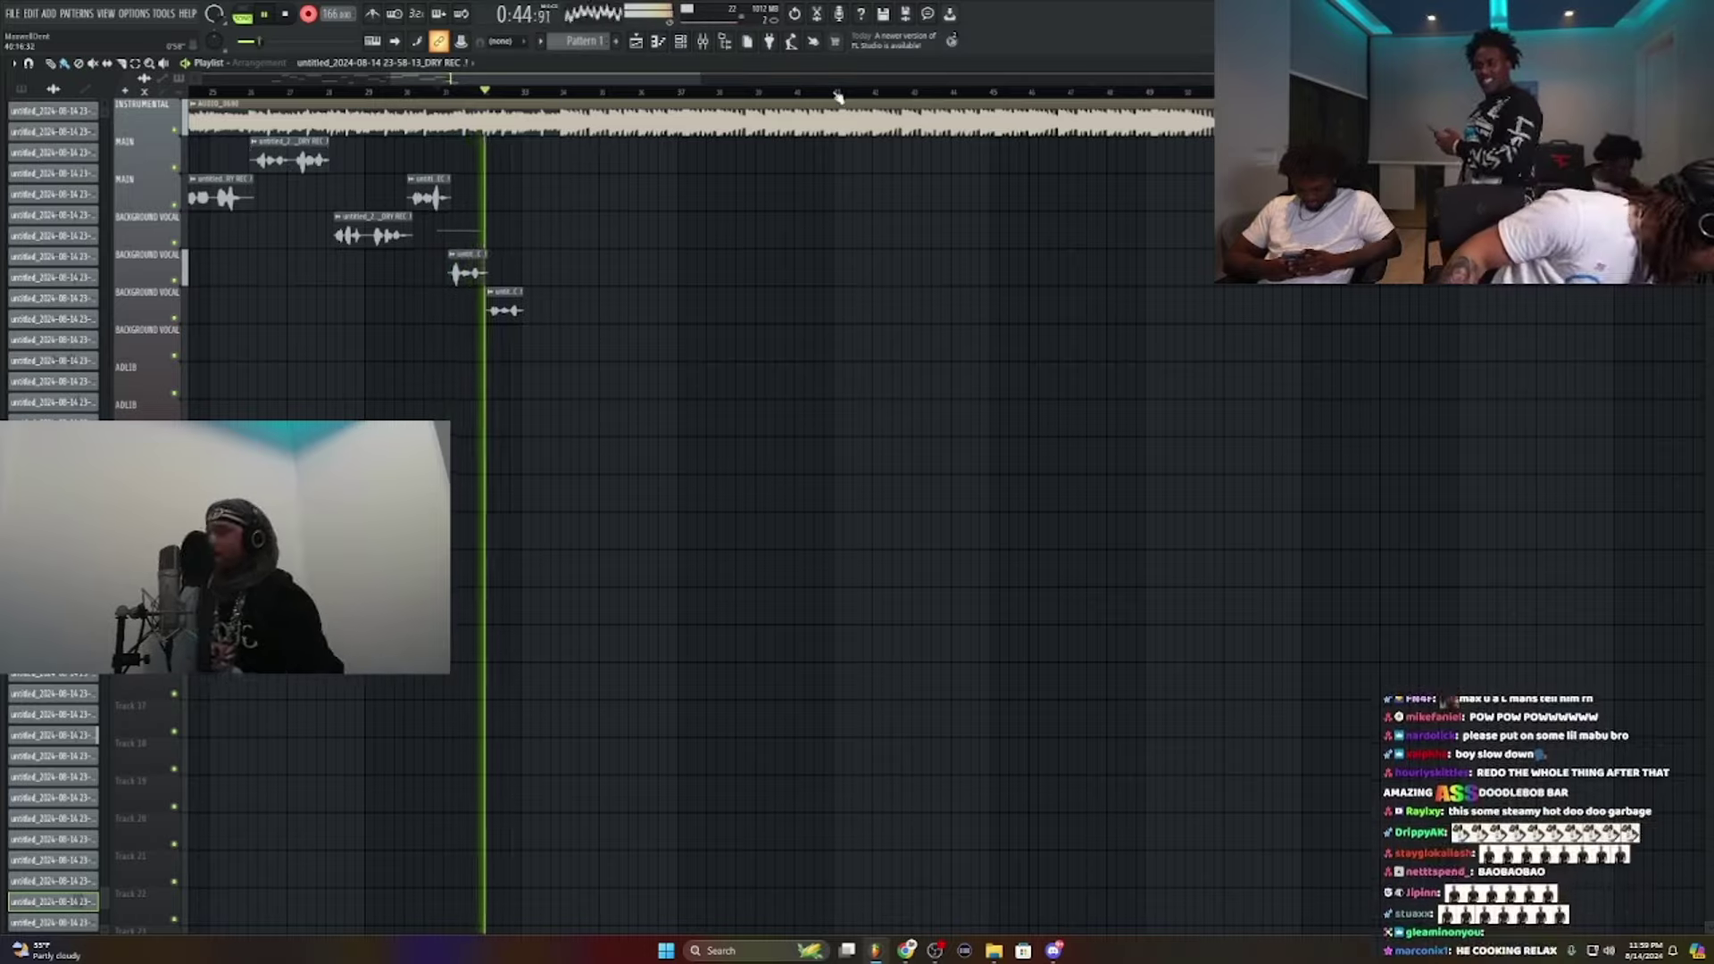
scroll(838, 94, "down", 1)
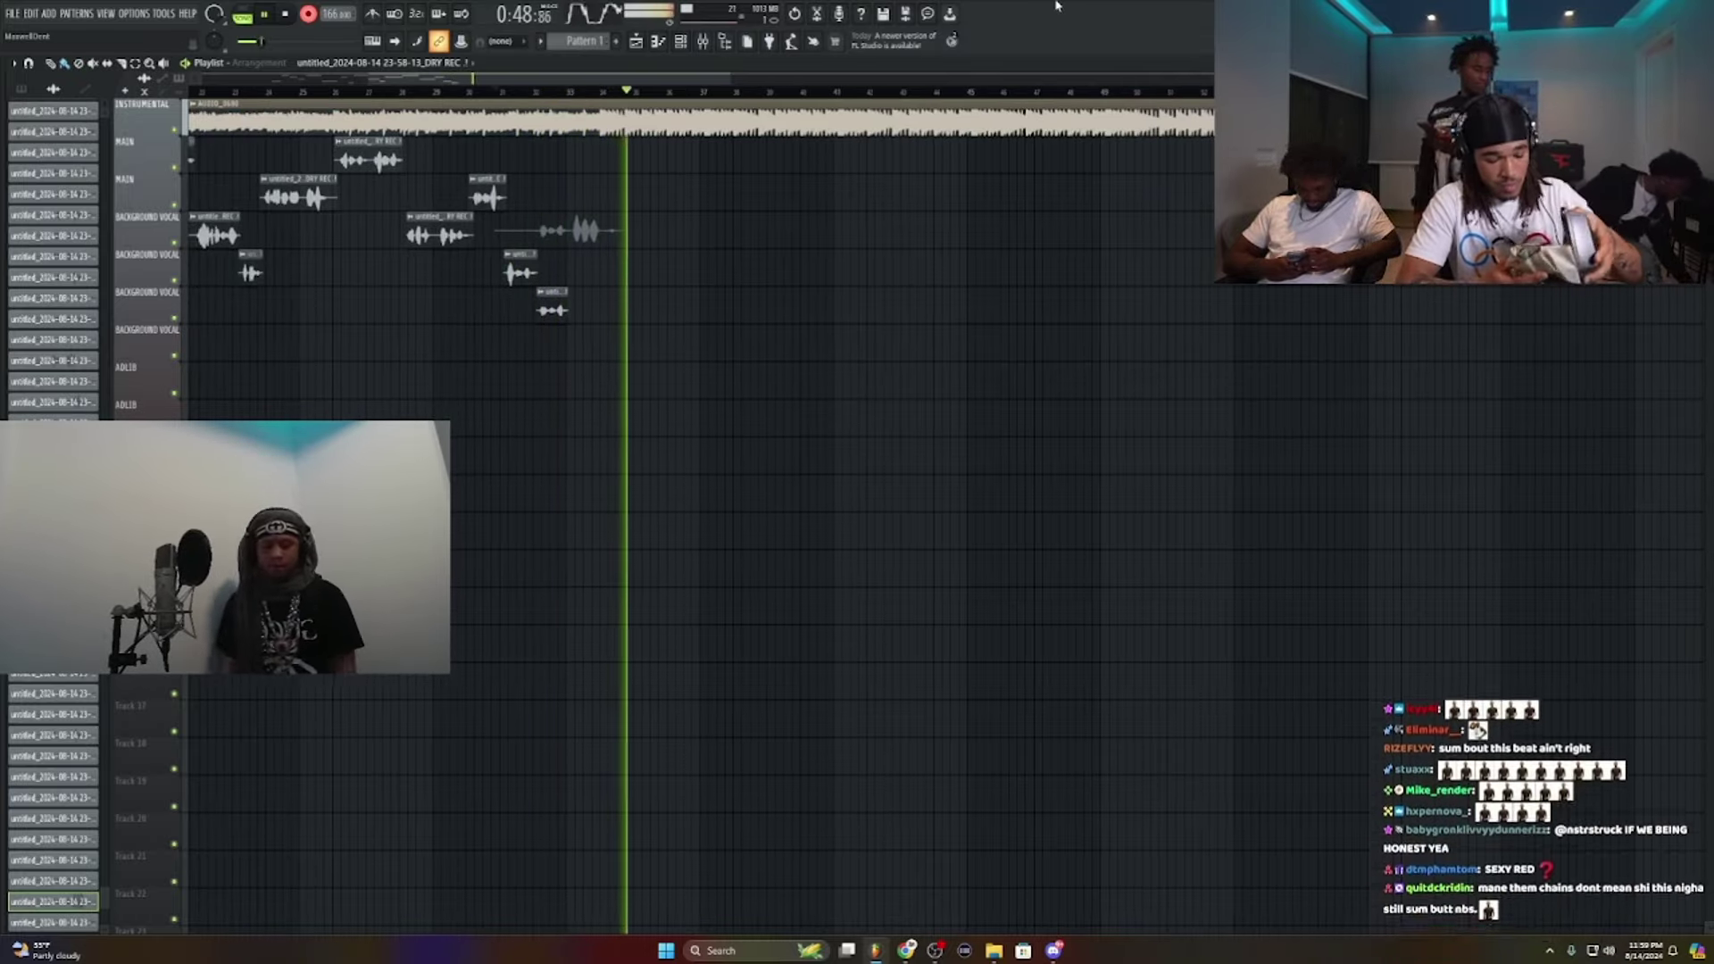
key("space")
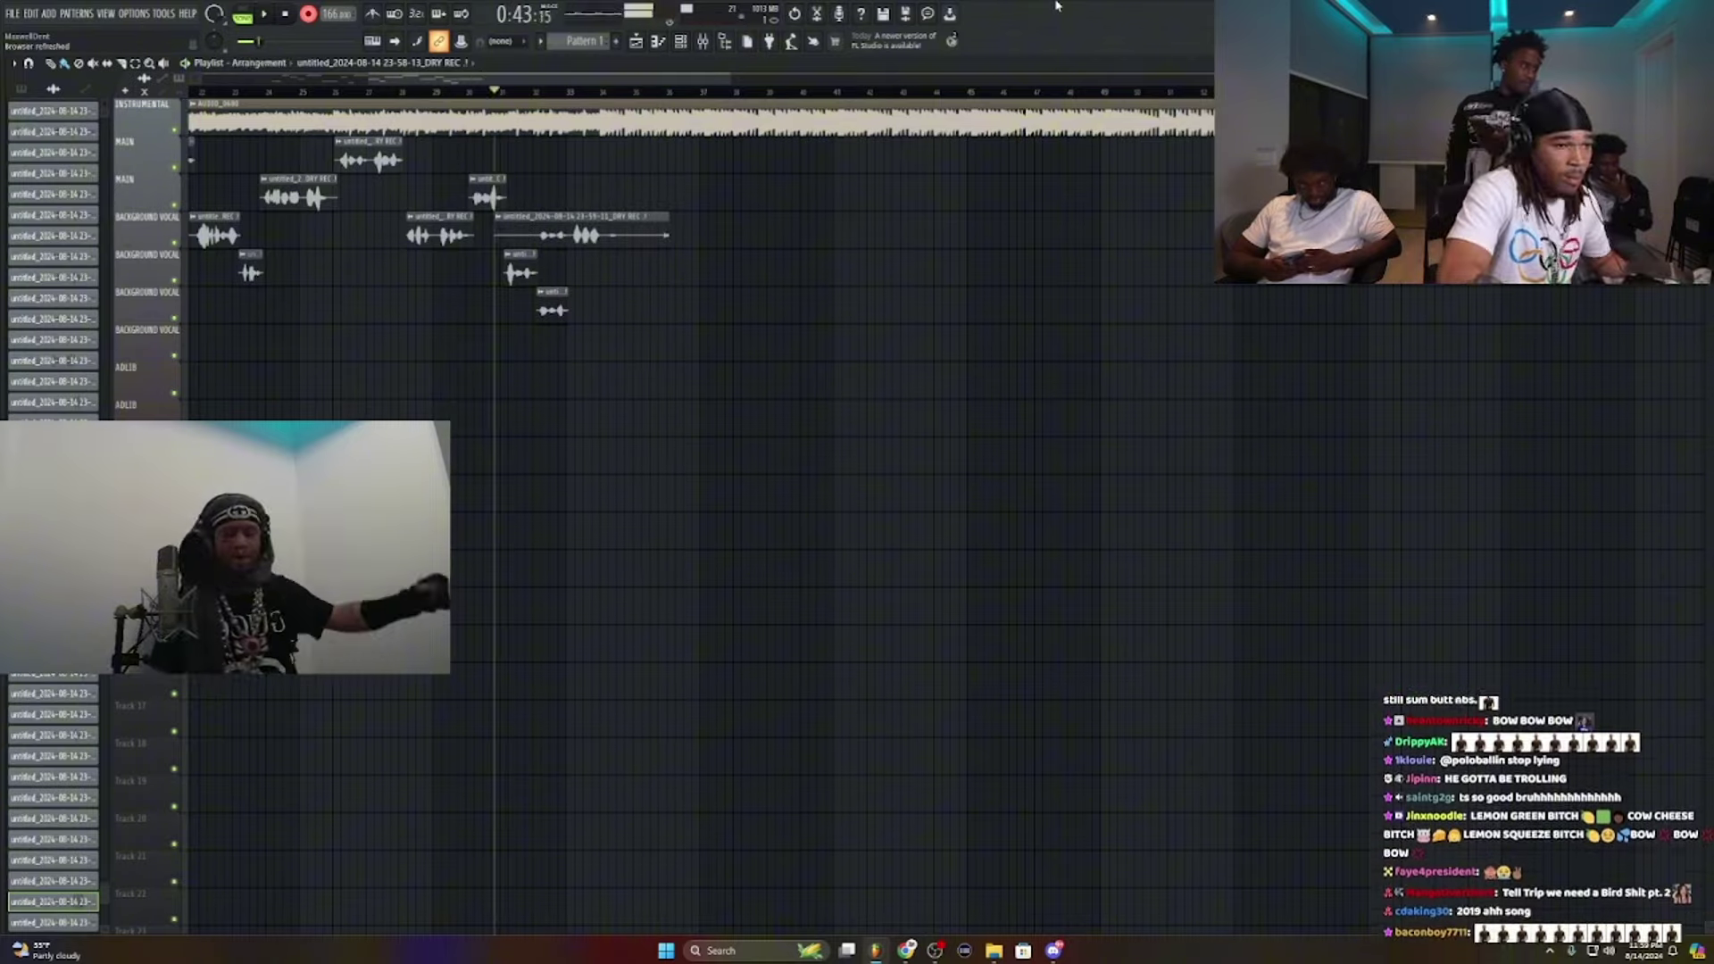
right_click(590, 235)
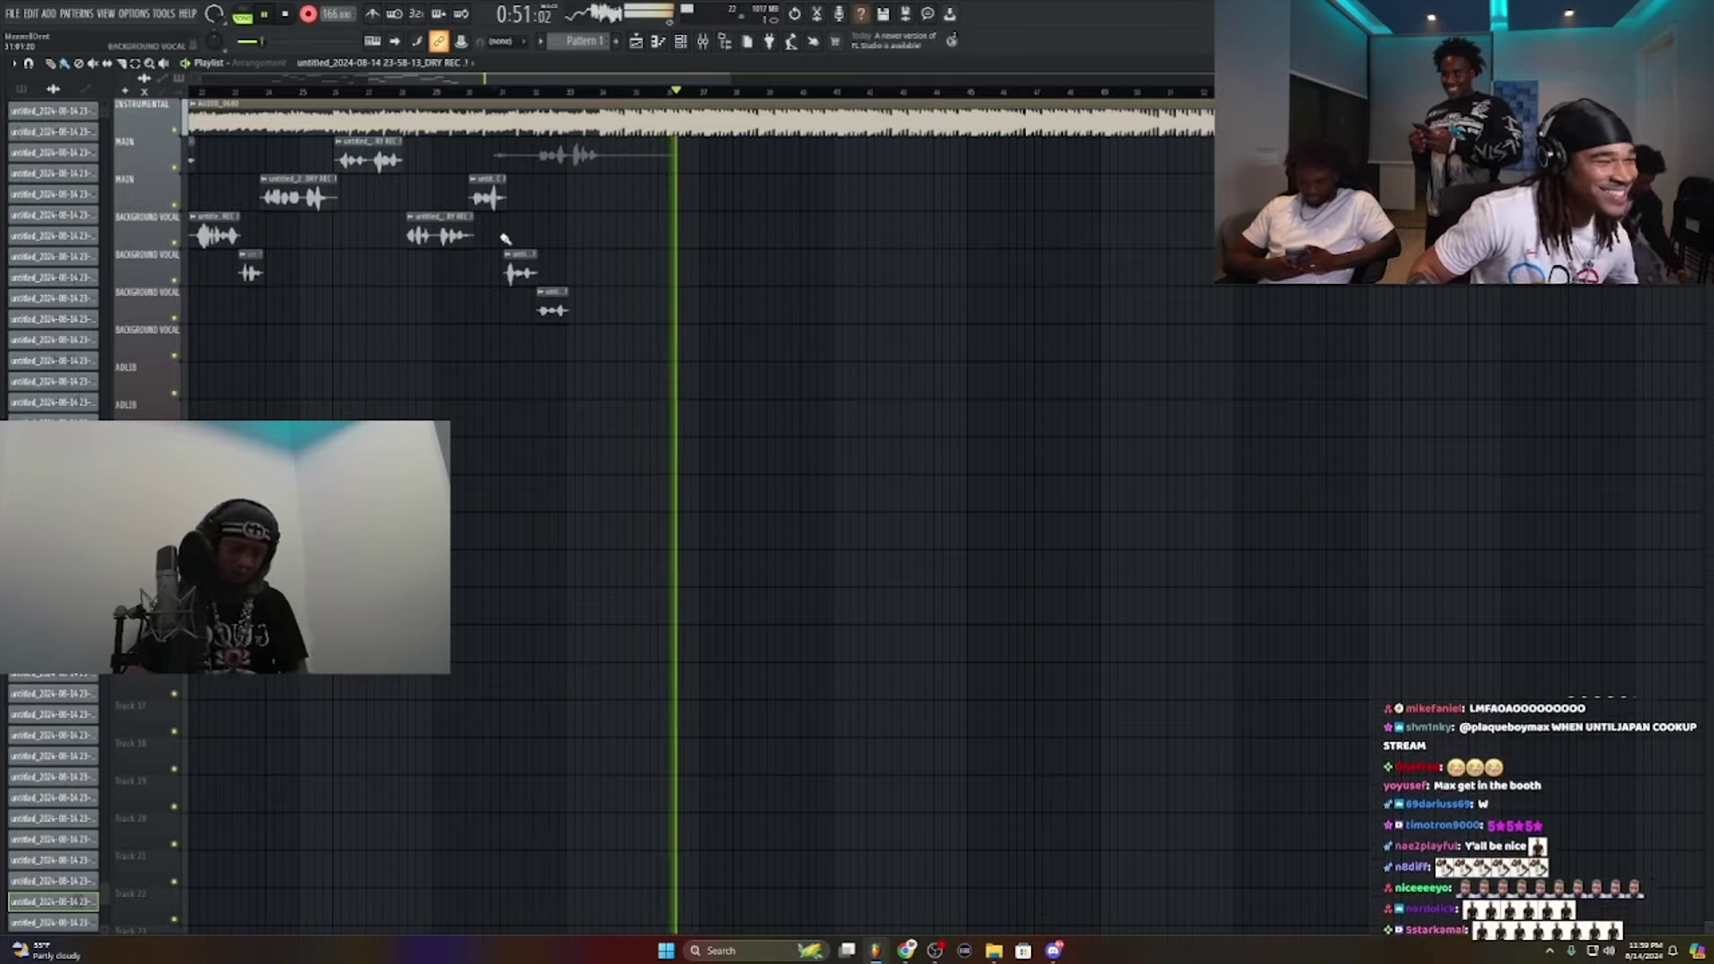
Step: Finish another first Main take, normalize it and trim it to between bars 33 and 34
key("space")
key("space")
left_click_drag(497, 165, 570, 167)
double_click(584, 163)
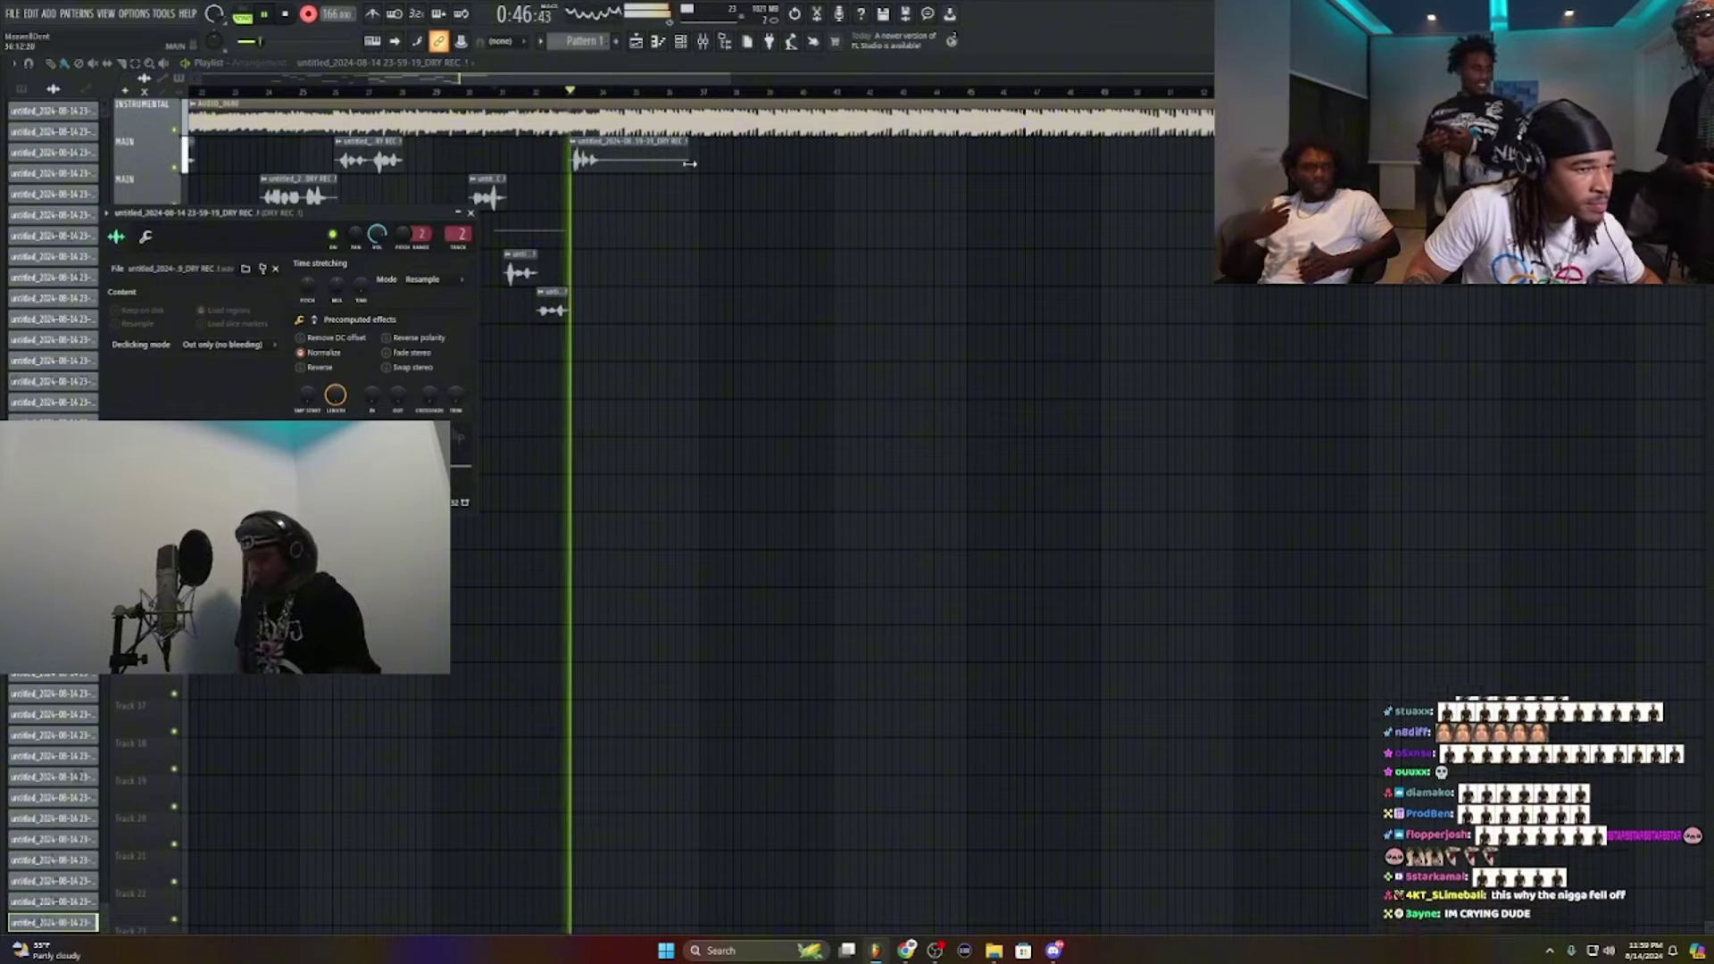
left_click_drag(682, 142, 604, 157)
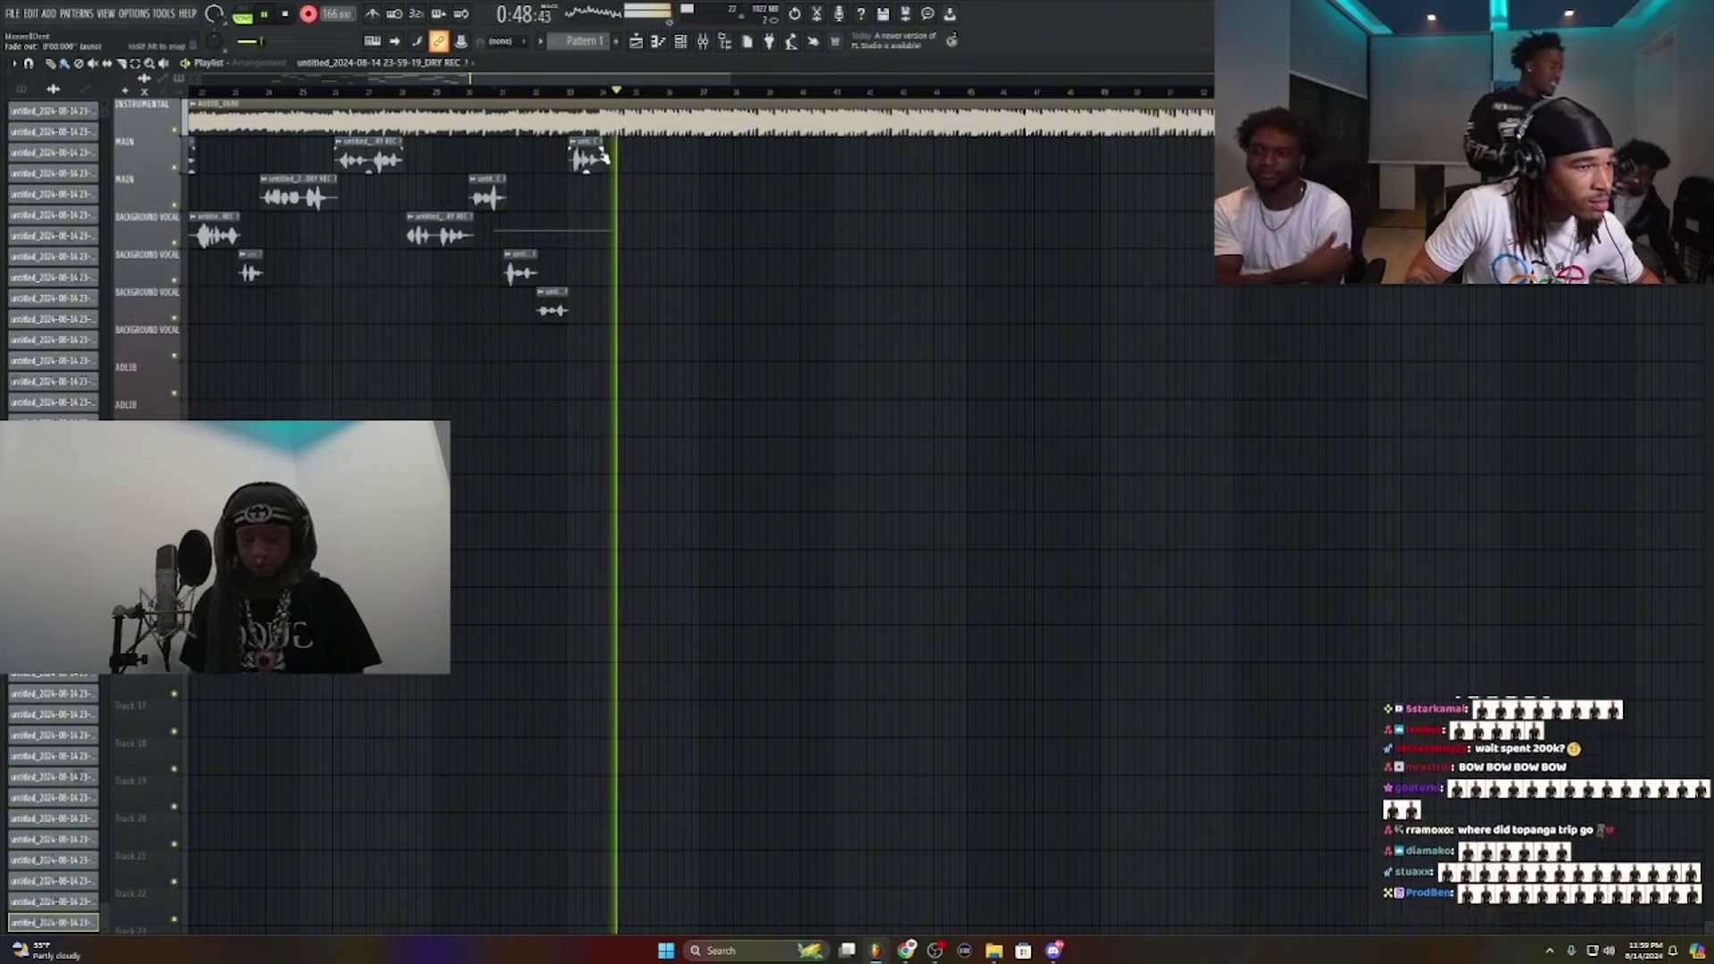
Step: Keep a full take on the first Background Vocal track from just before bar 31 and delete the trimmed first Main take
key("space")
key("space")
right_click(596, 161)
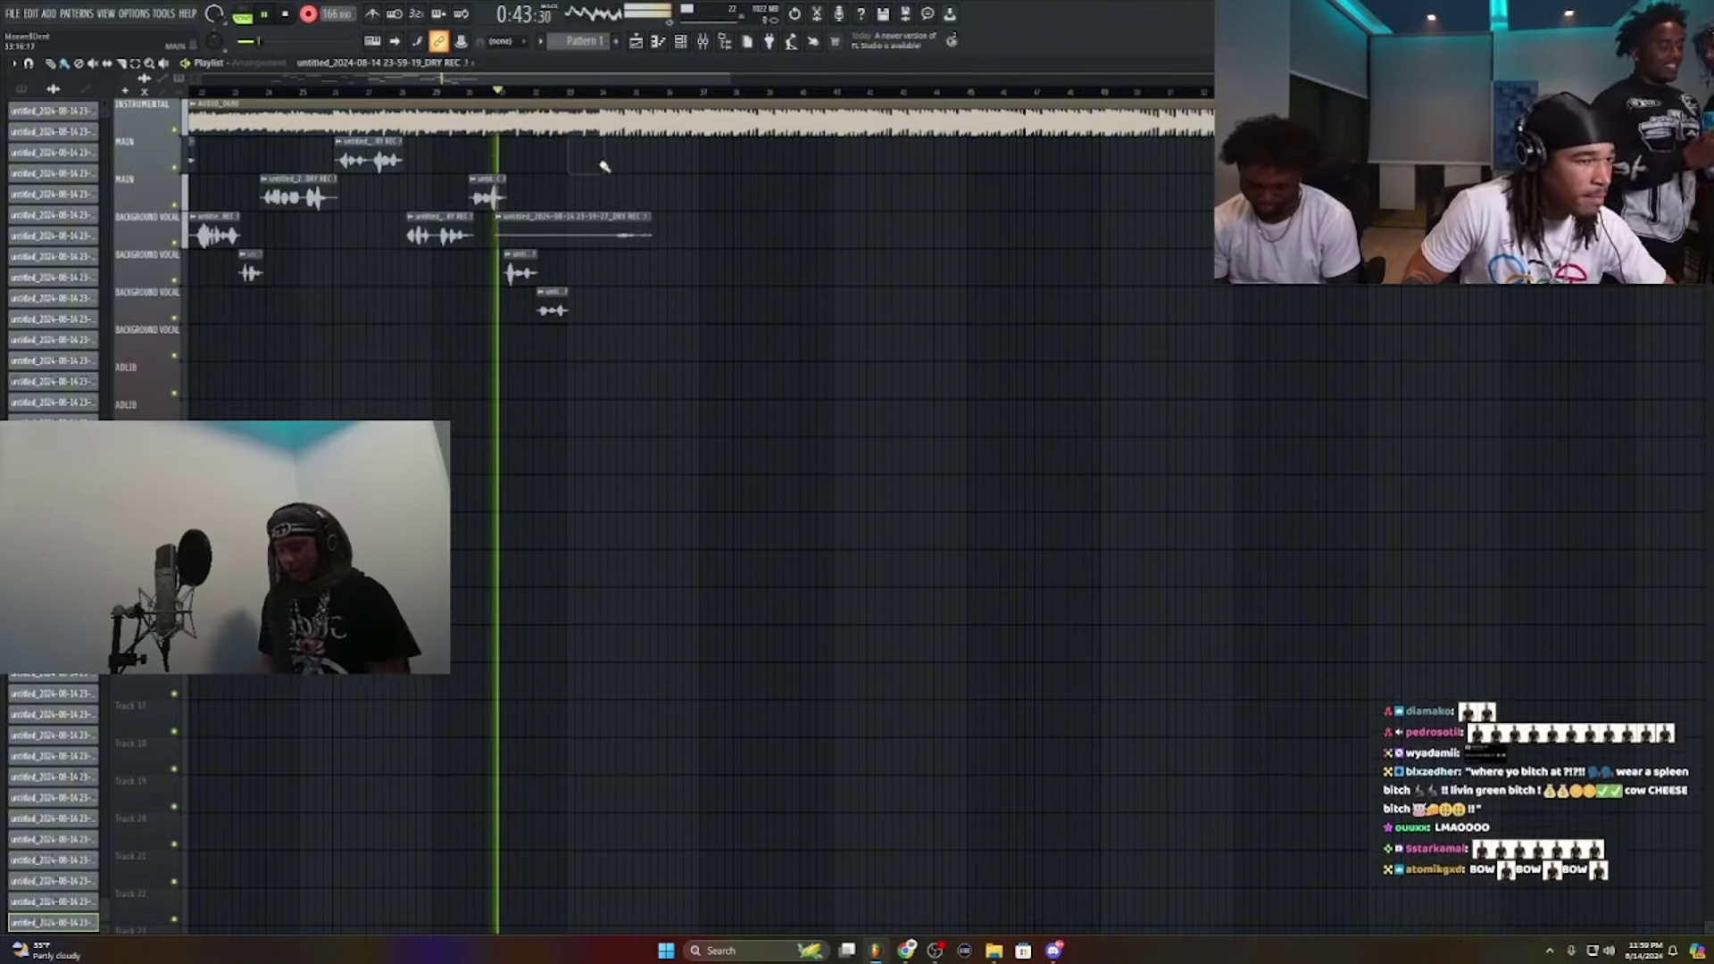
Step: Delete the full take on the first Background Vocal track, and record and delete another take on the first Main track
right_click(613, 229)
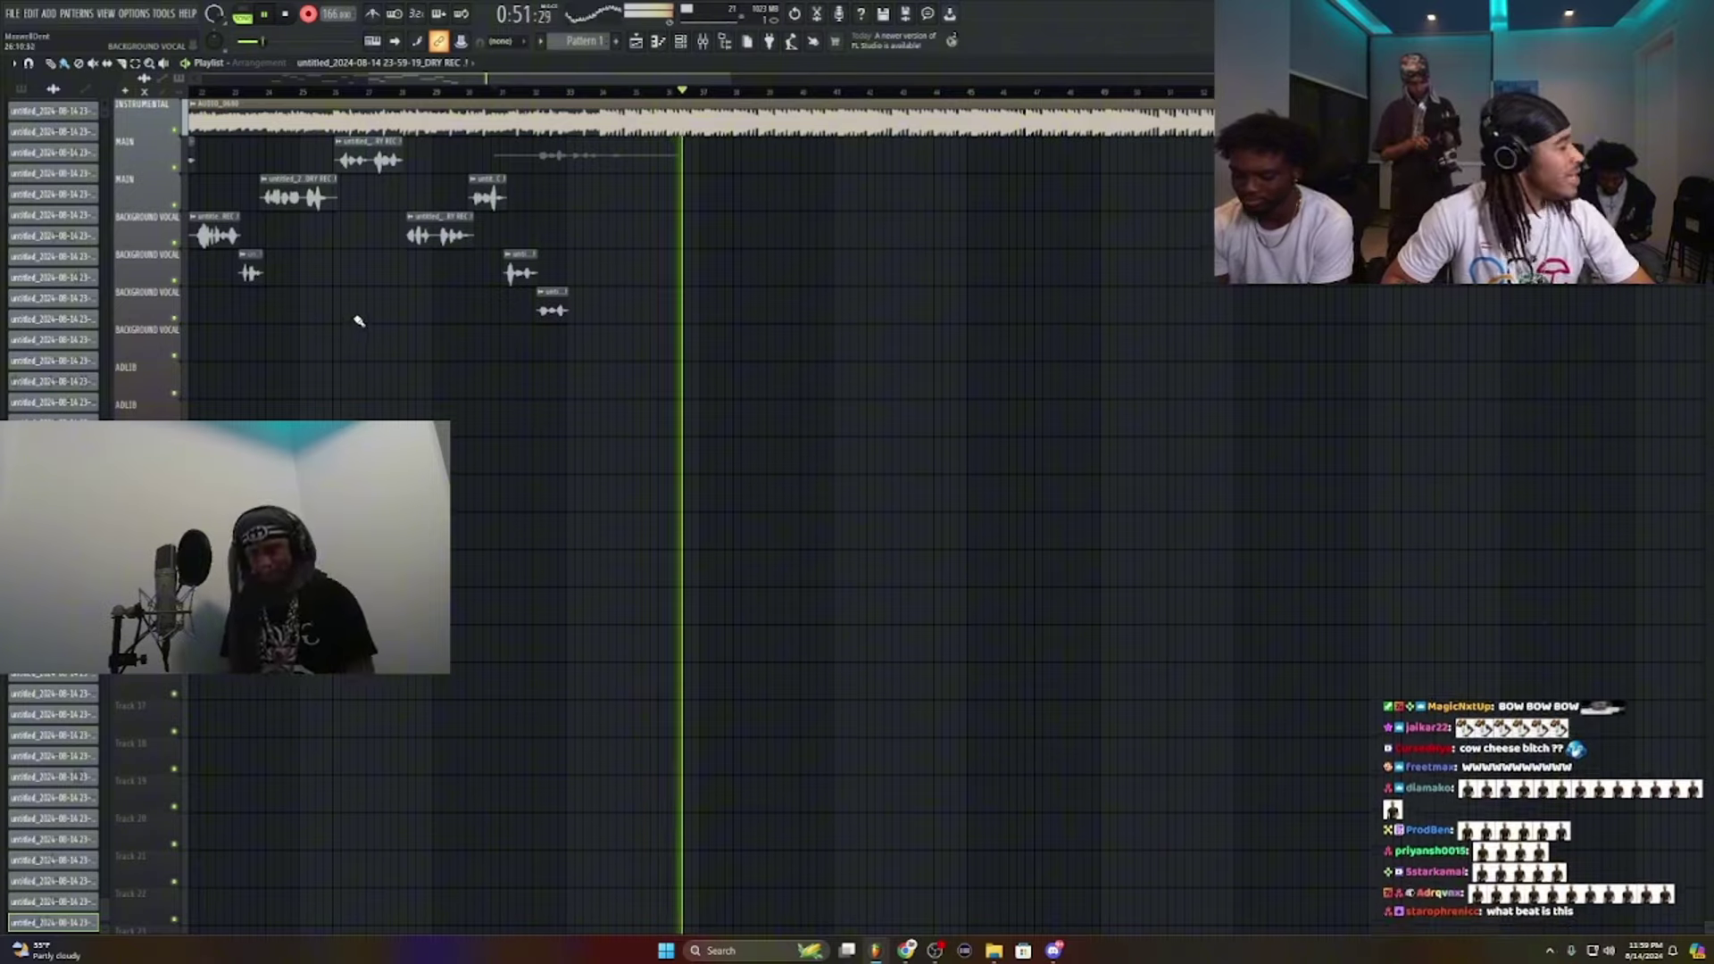
key("space")
right_click(665, 152)
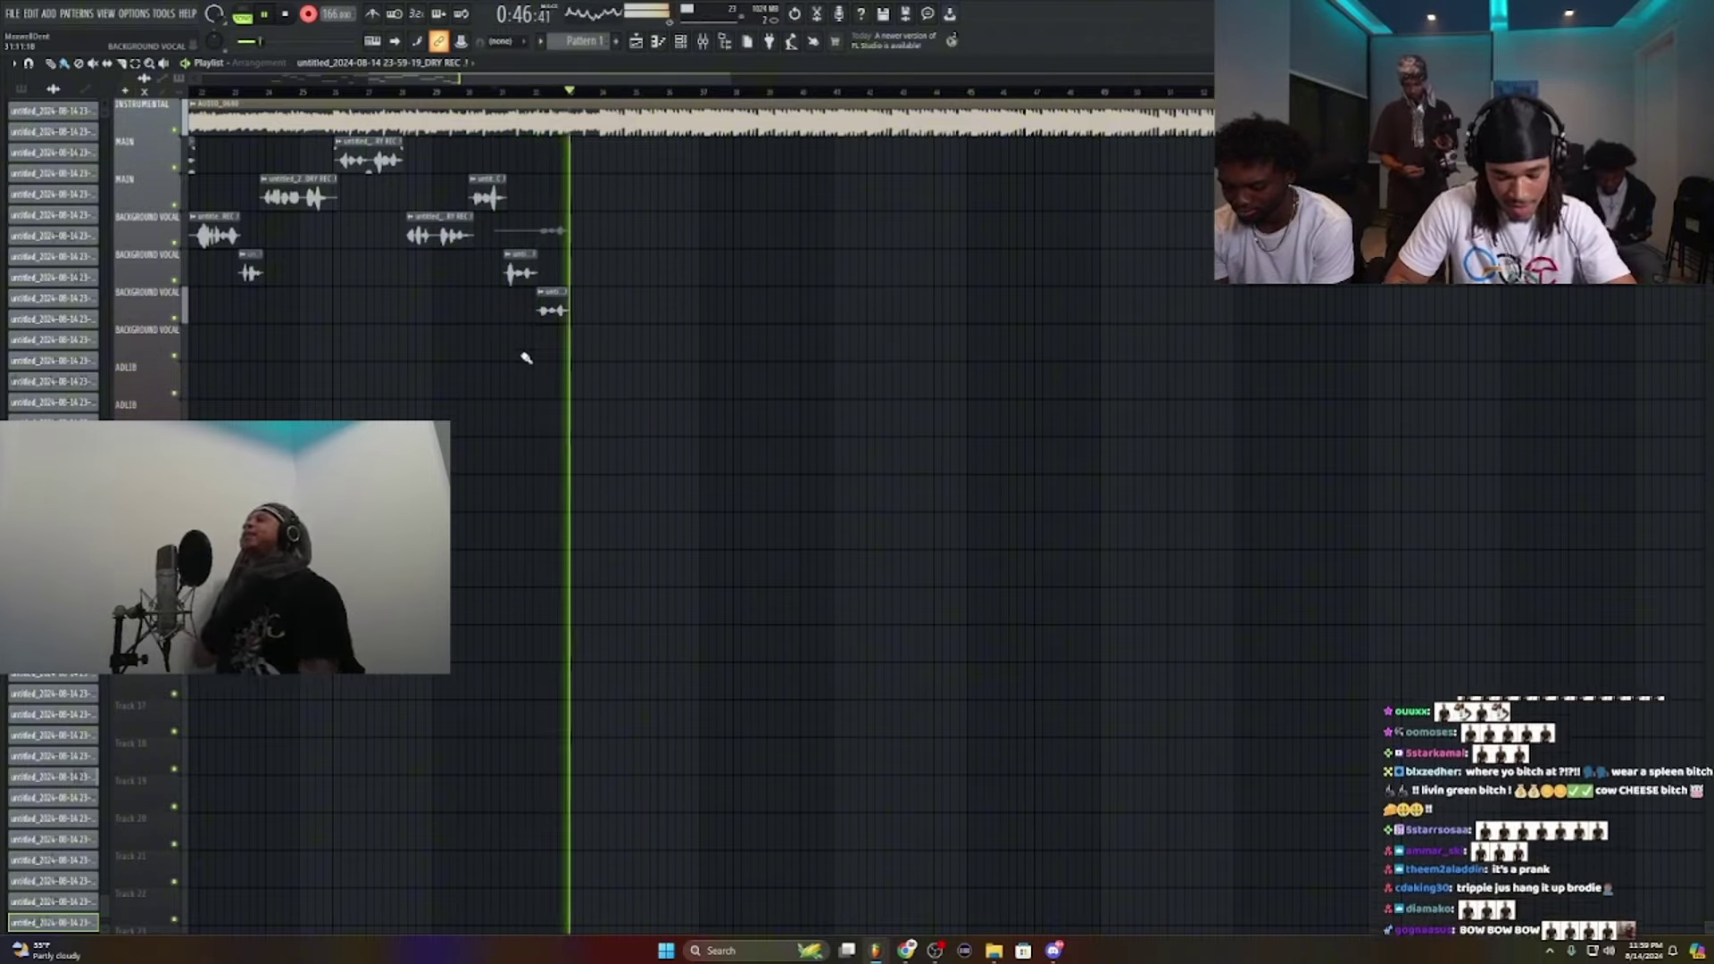
Step: Finish a new first Background Vocal take, normalize it and trim it to between bars 33 and 34
key("space")
double_click(533, 233)
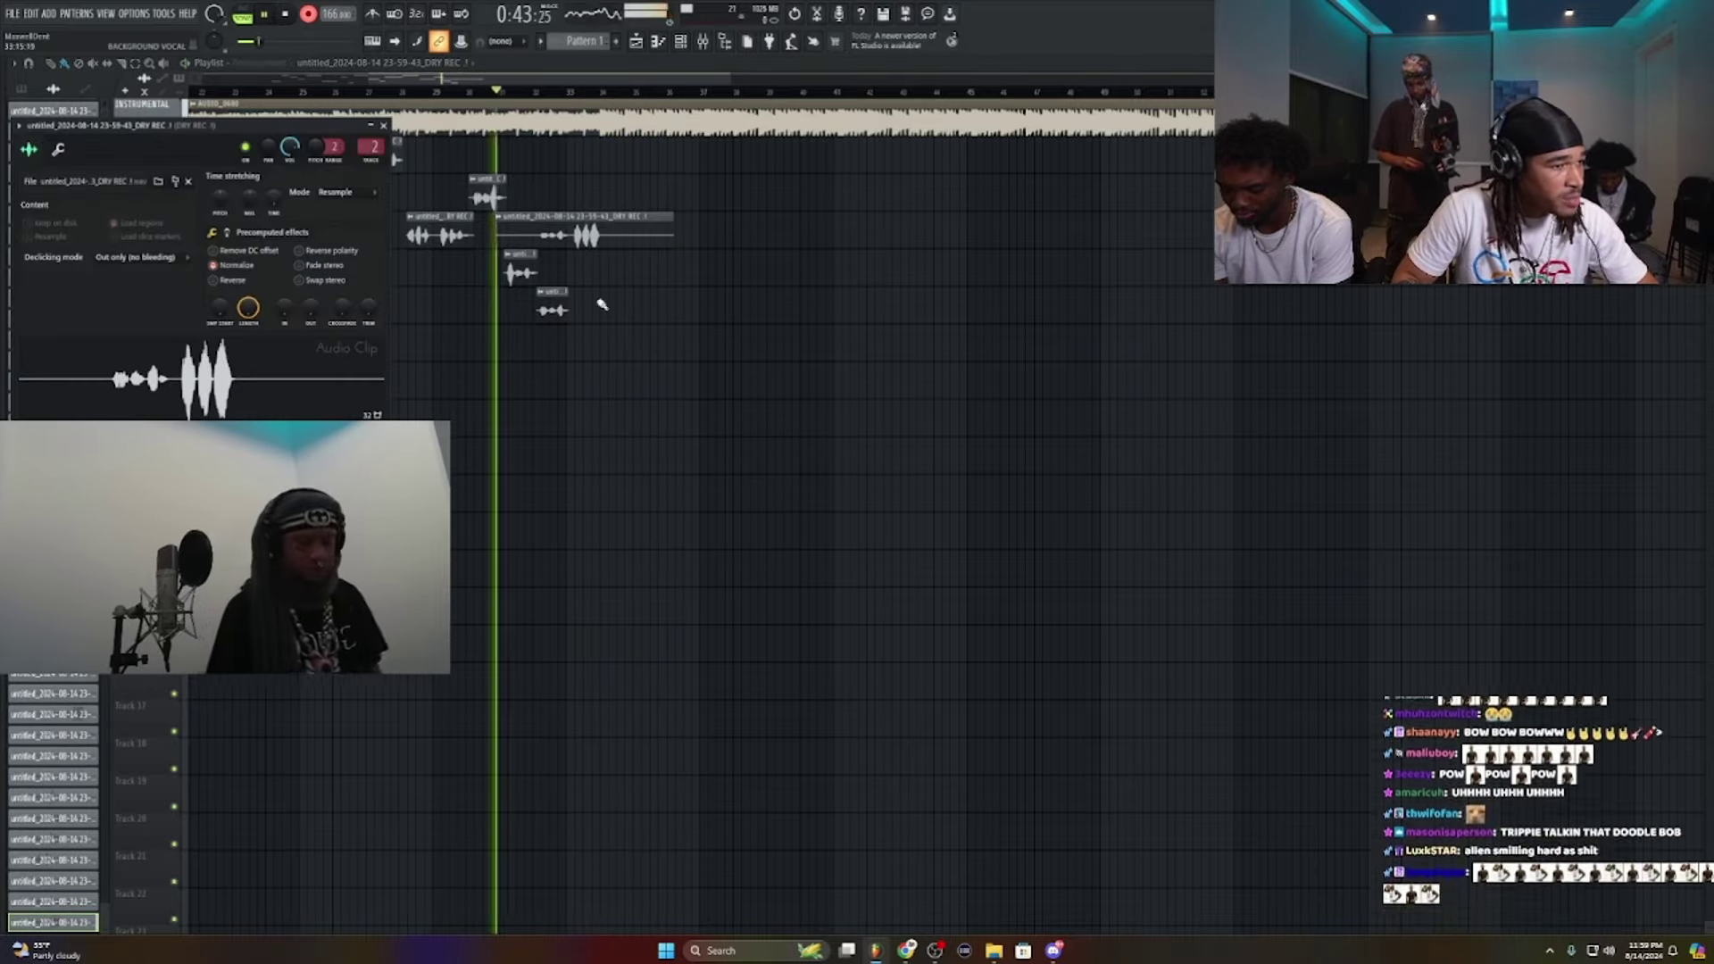
left_click_drag(497, 235, 566, 245)
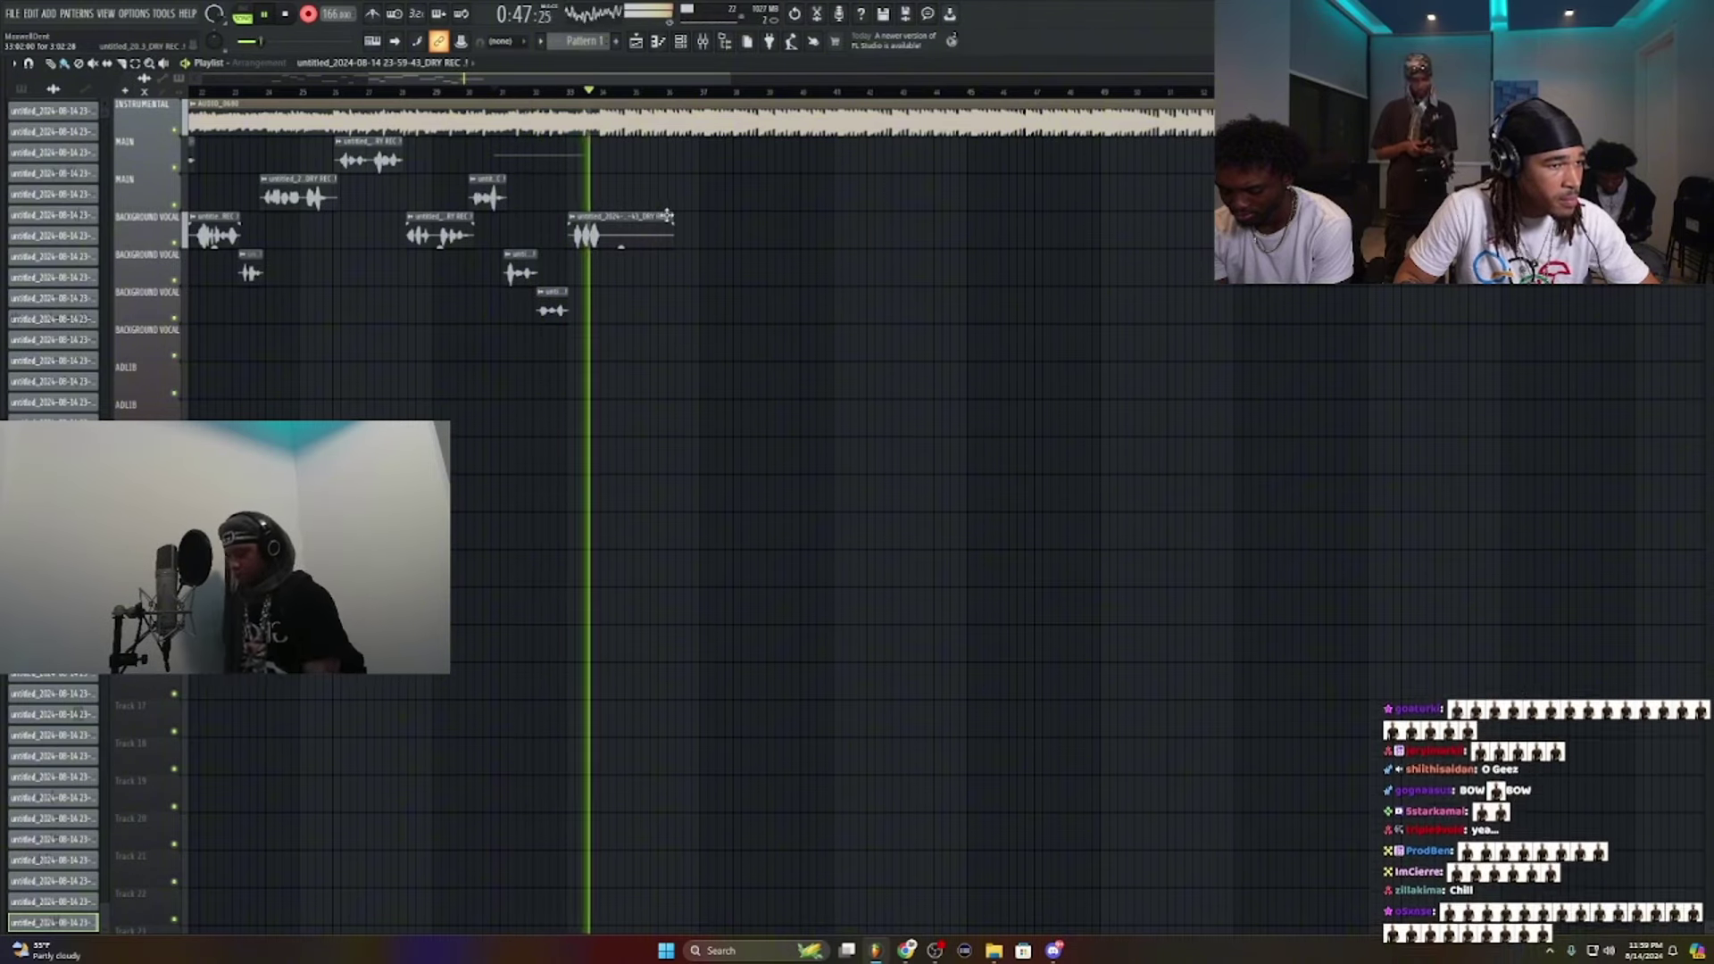
left_click_drag(667, 216, 637, 219)
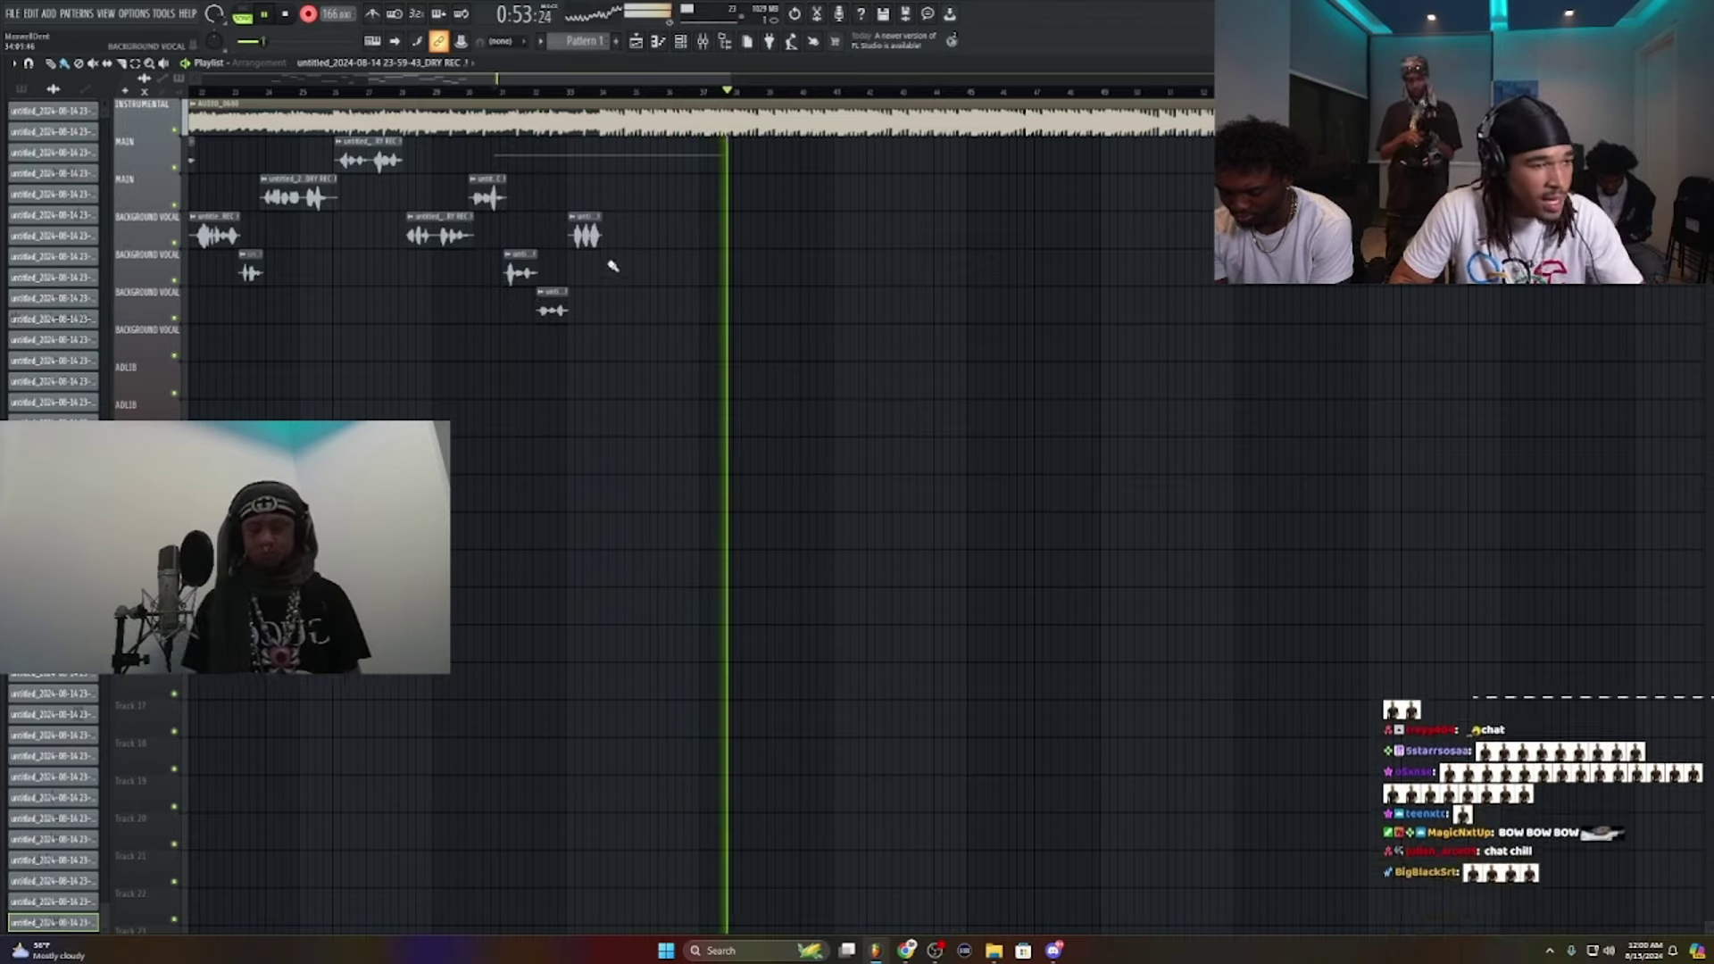
Step: Record further takes on the first Main track from just before bar 31 and discard them
key("space")
key("space")
right_click(617, 157)
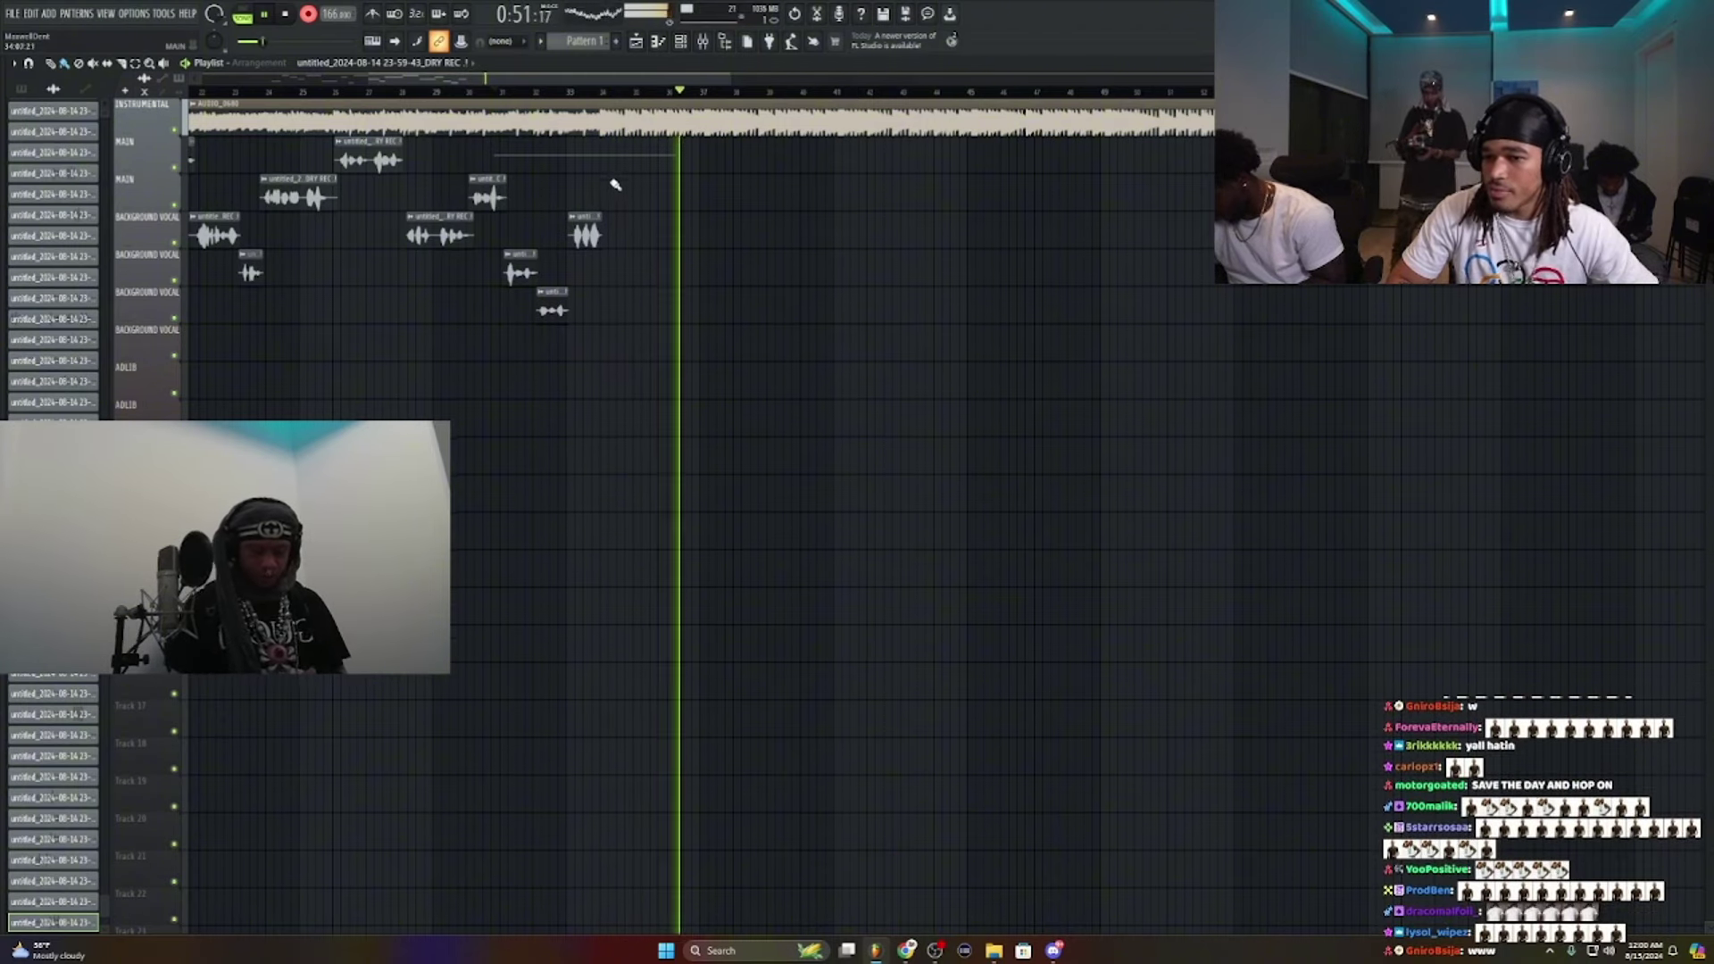
key("space")
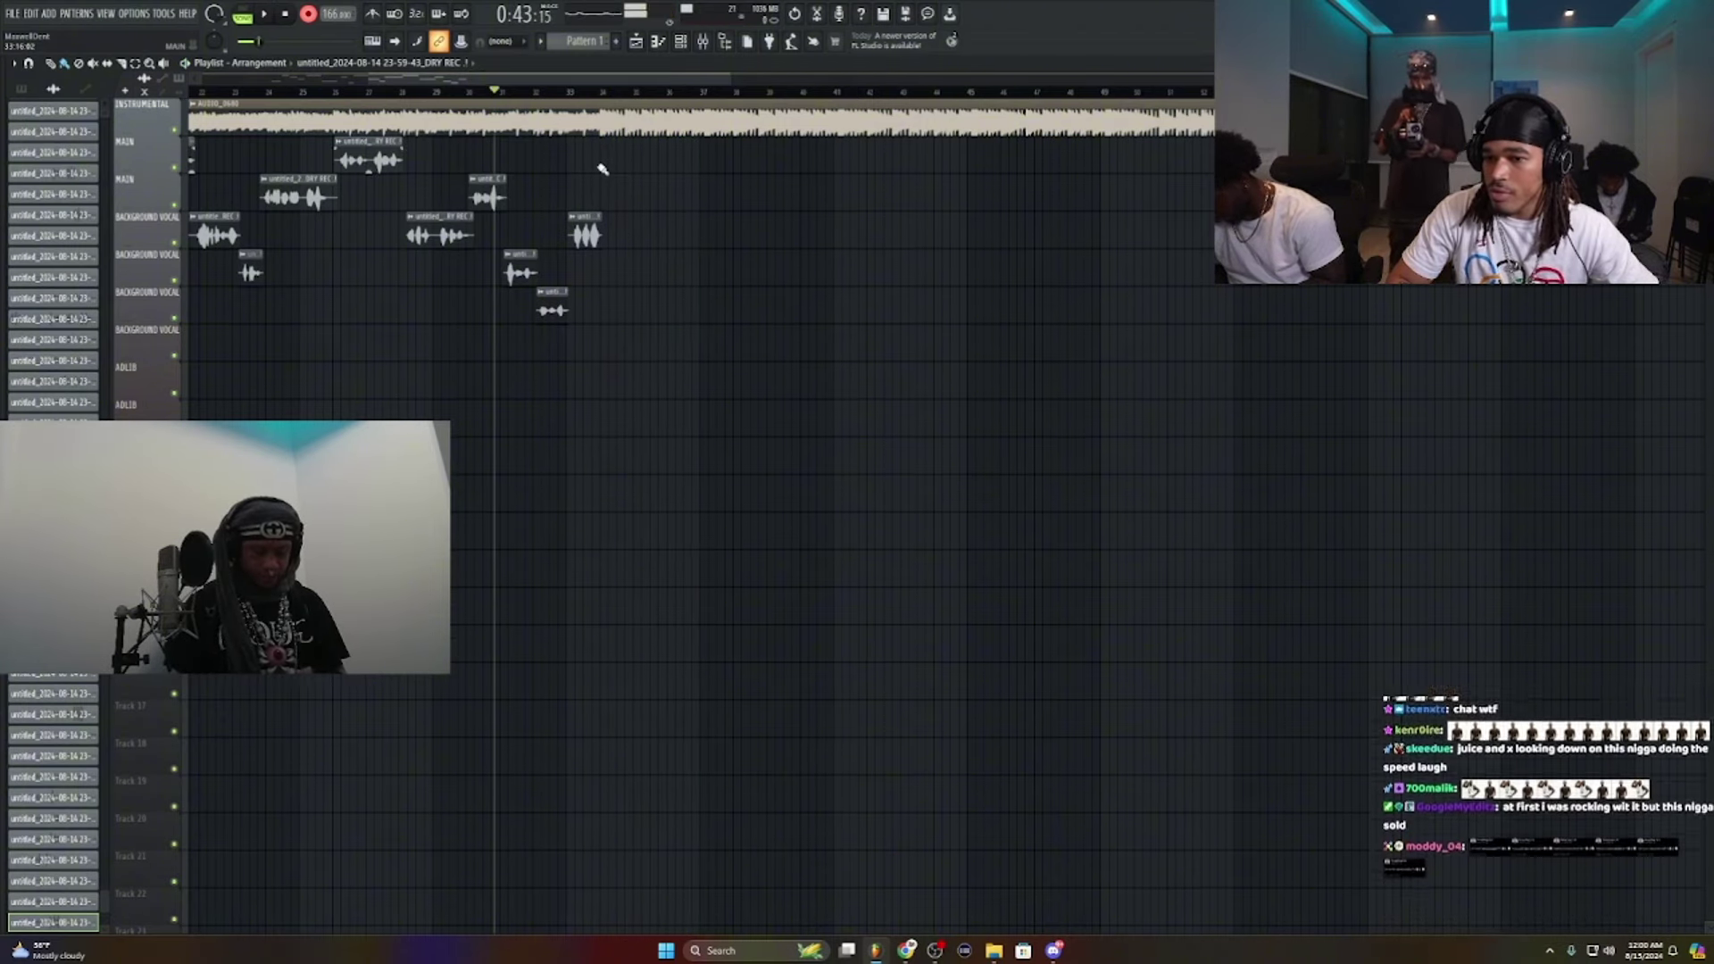
Step: Select the opening vocal clips between about bars 9 and 18 across the Main and Background Vocal tracks and duplicate them
left_click_drag(599, 78, 434, 79)
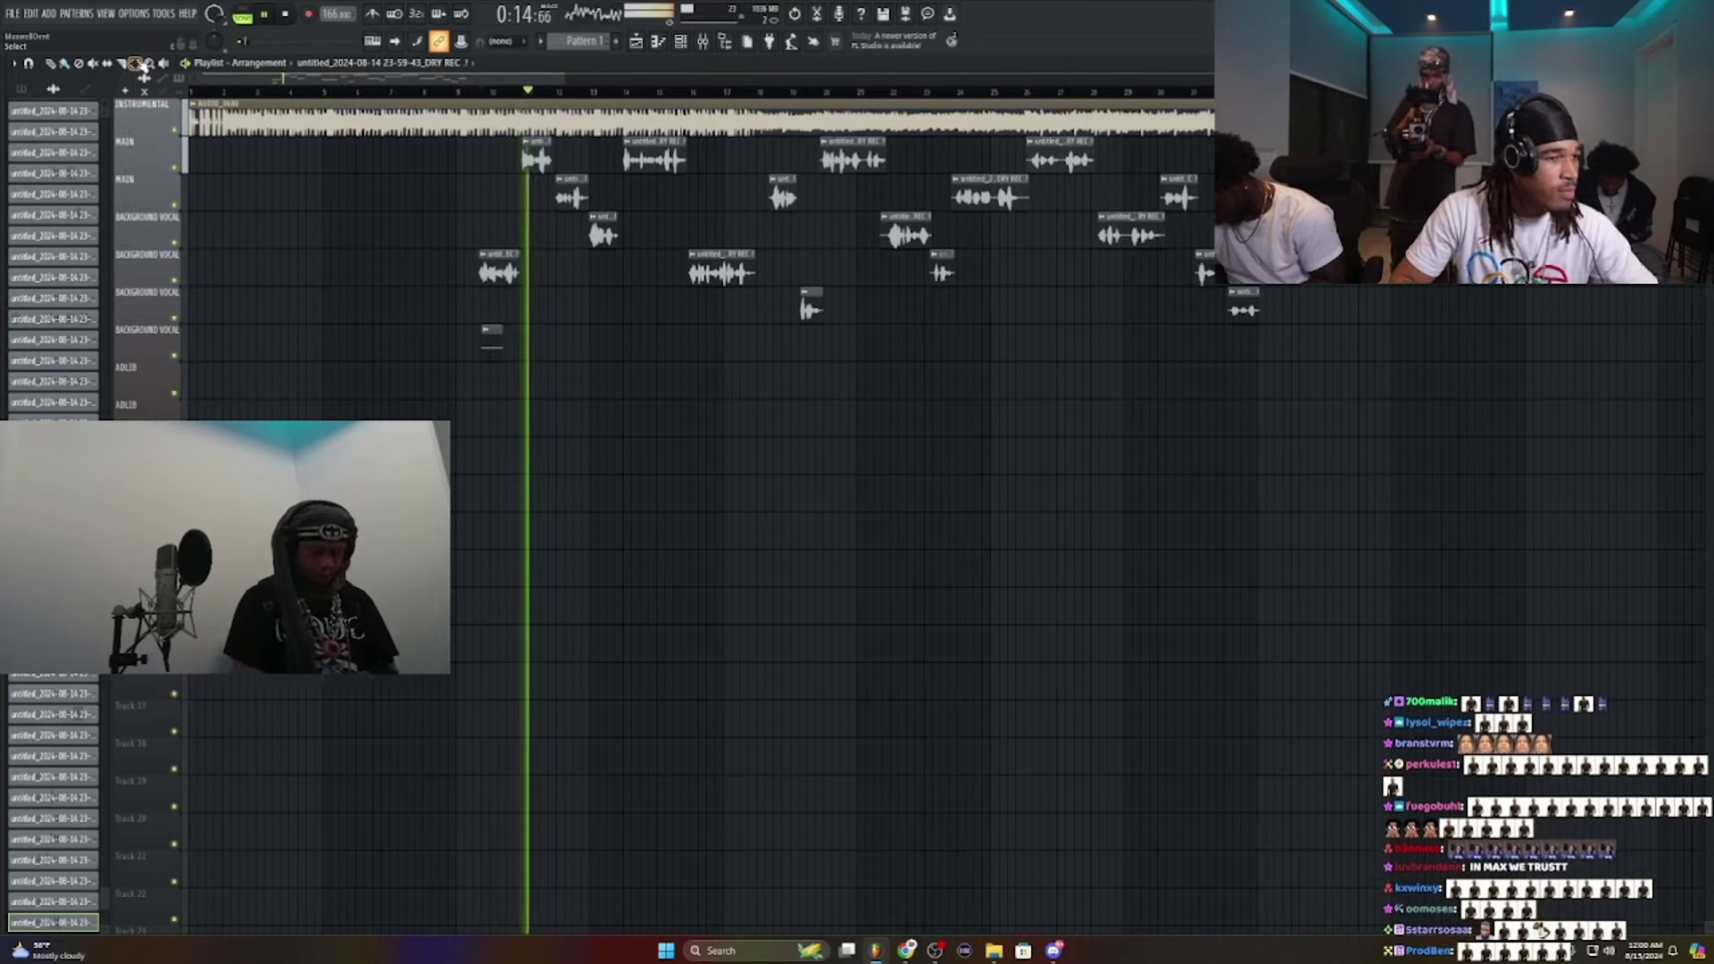
left_click_drag(510, 303, 761, 134)
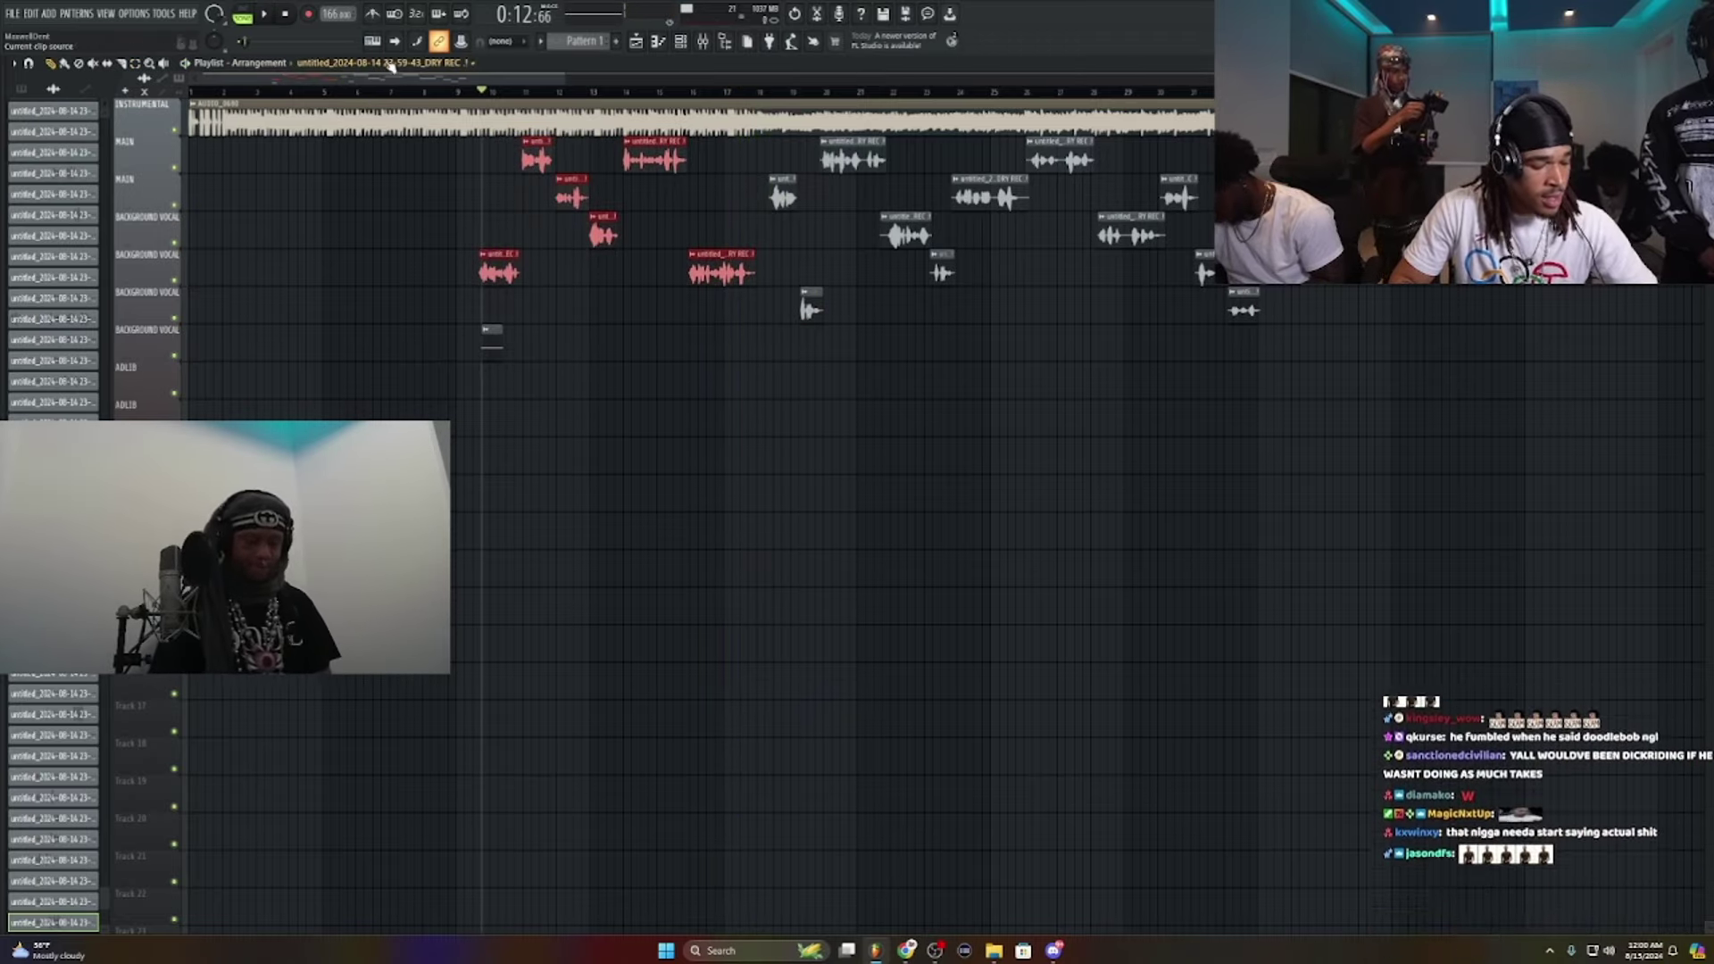
key("ctrl+b")
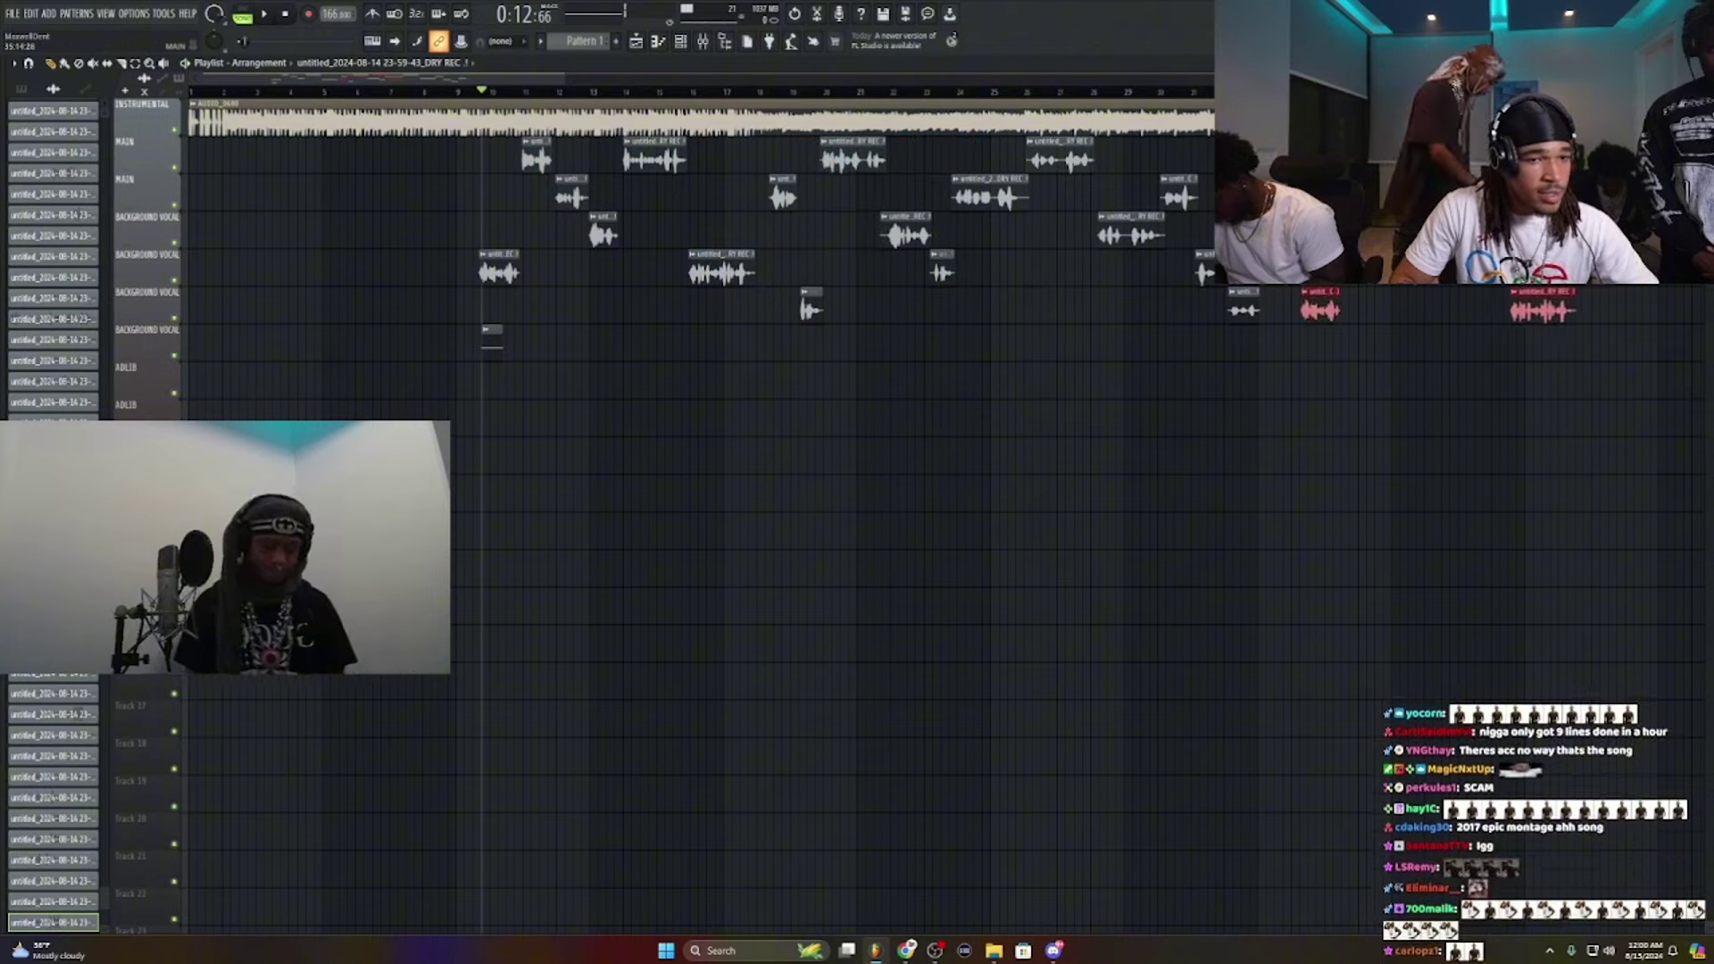
Step: Move the duplicated vocal clips earlier so they start about midway through bar 33, right behind the last verse line
left_click(457, 63)
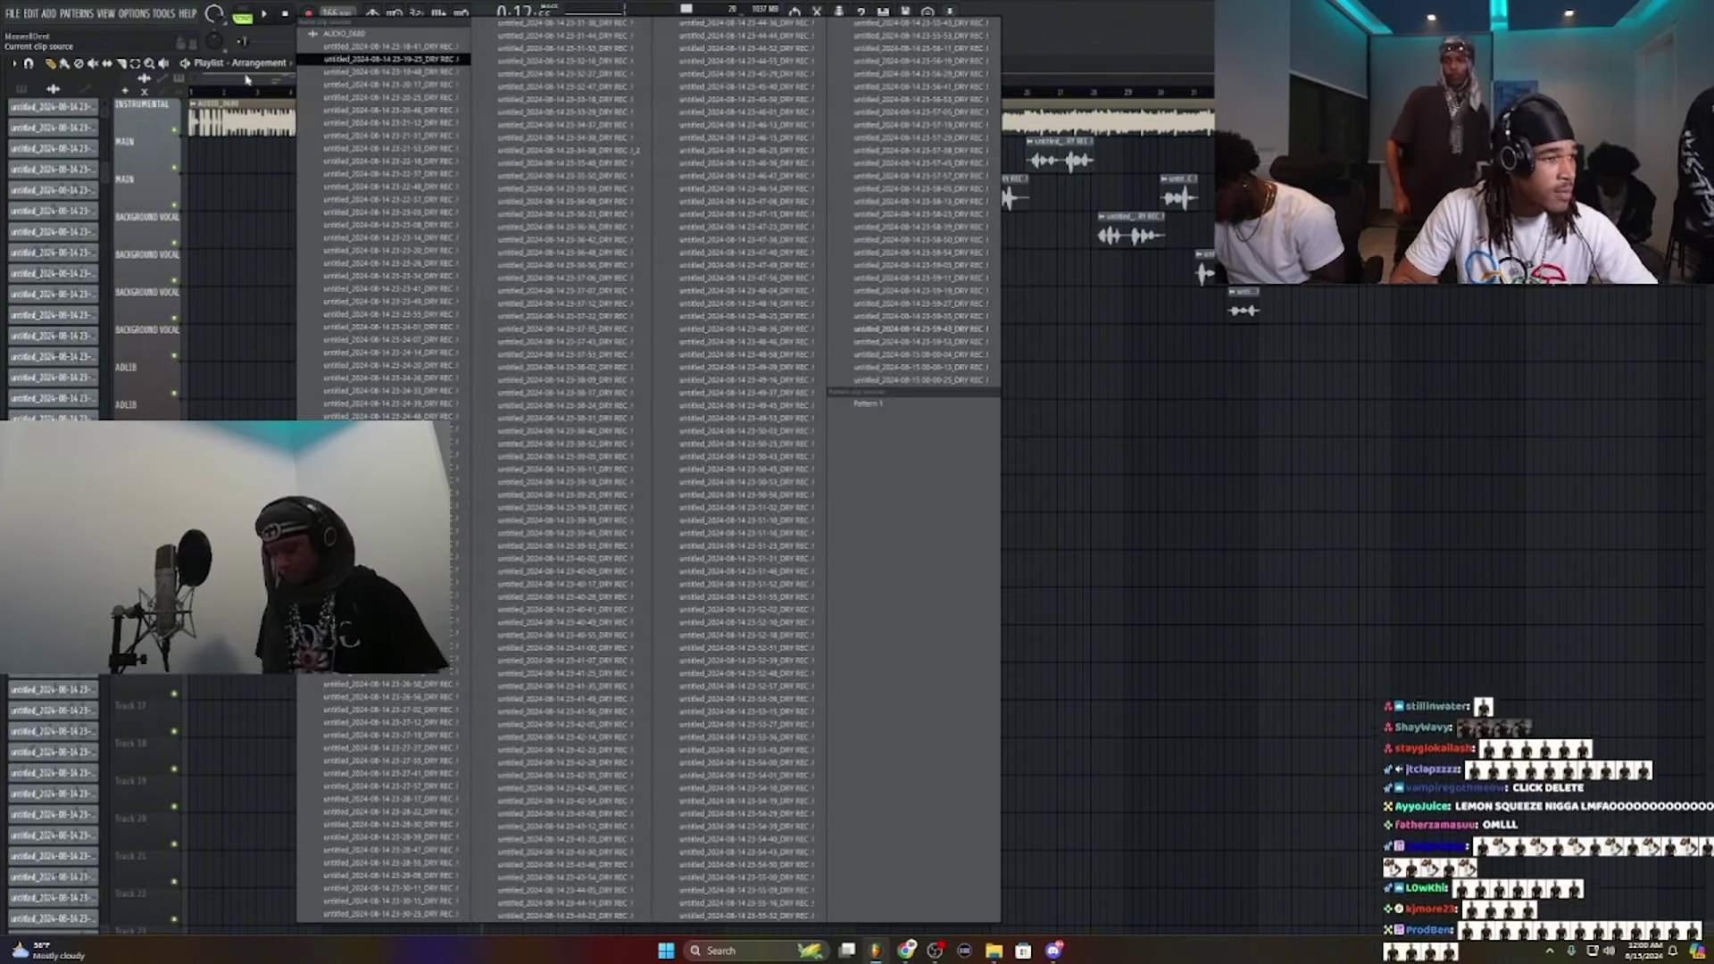
left_click(276, 78)
left_click_drag(276, 79, 434, 78)
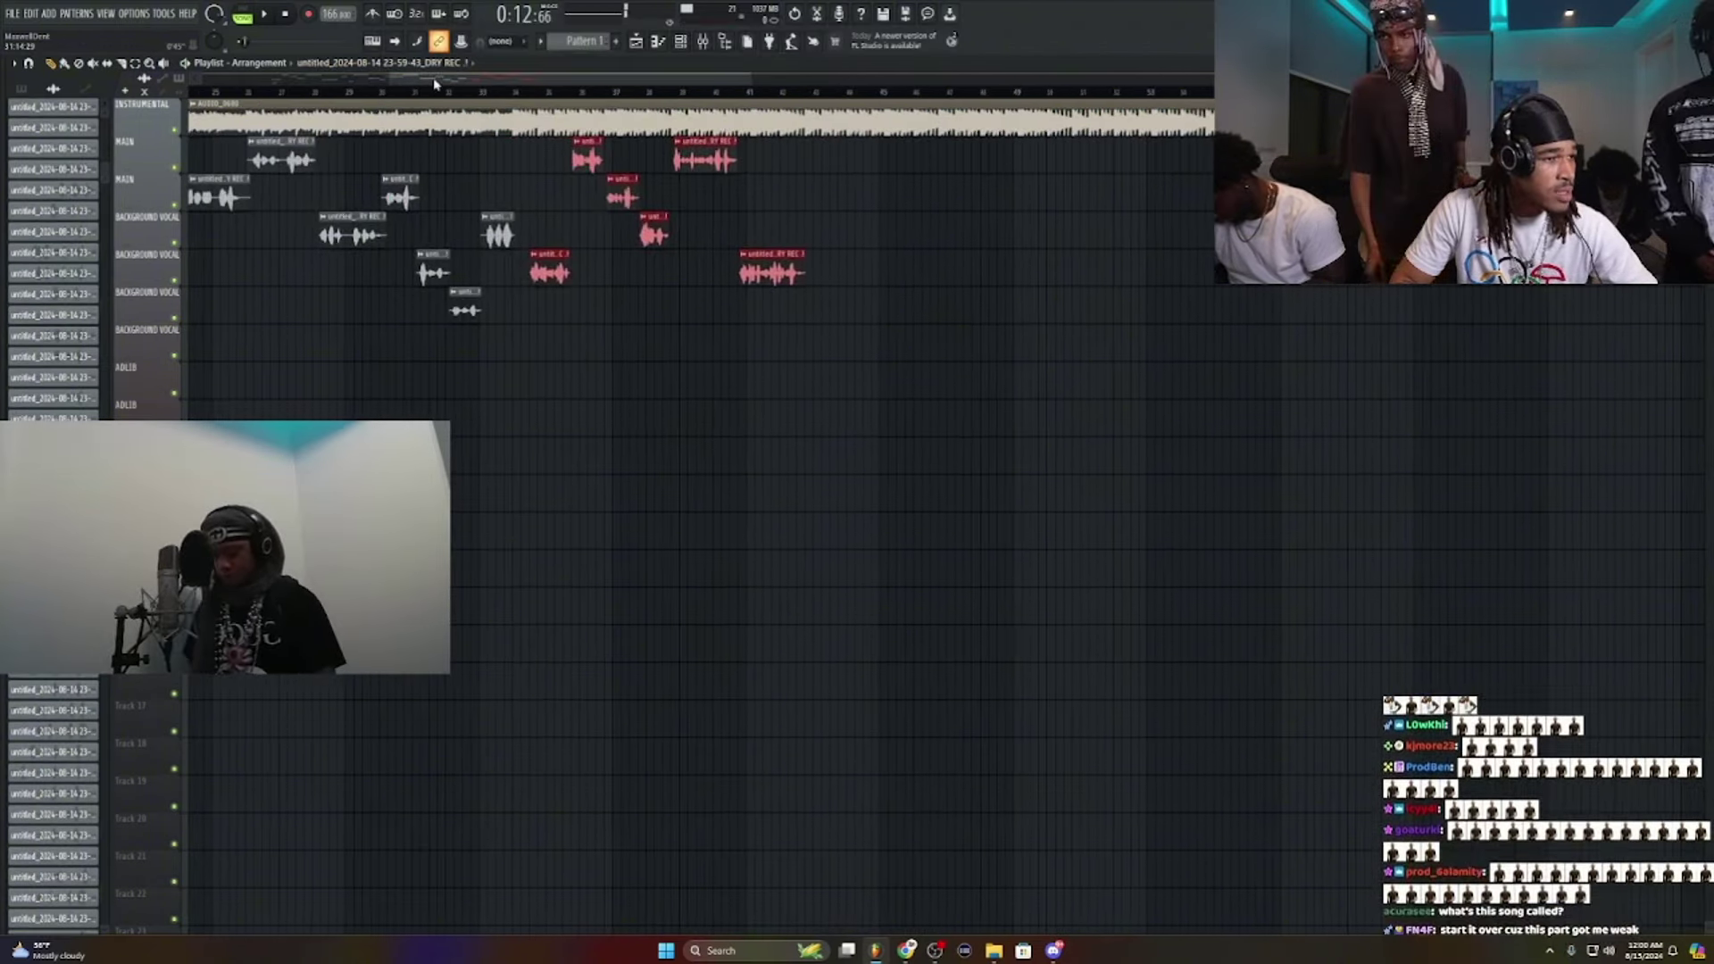
left_click_drag(747, 78, 514, 78)
left_click_drag(683, 262, 624, 262)
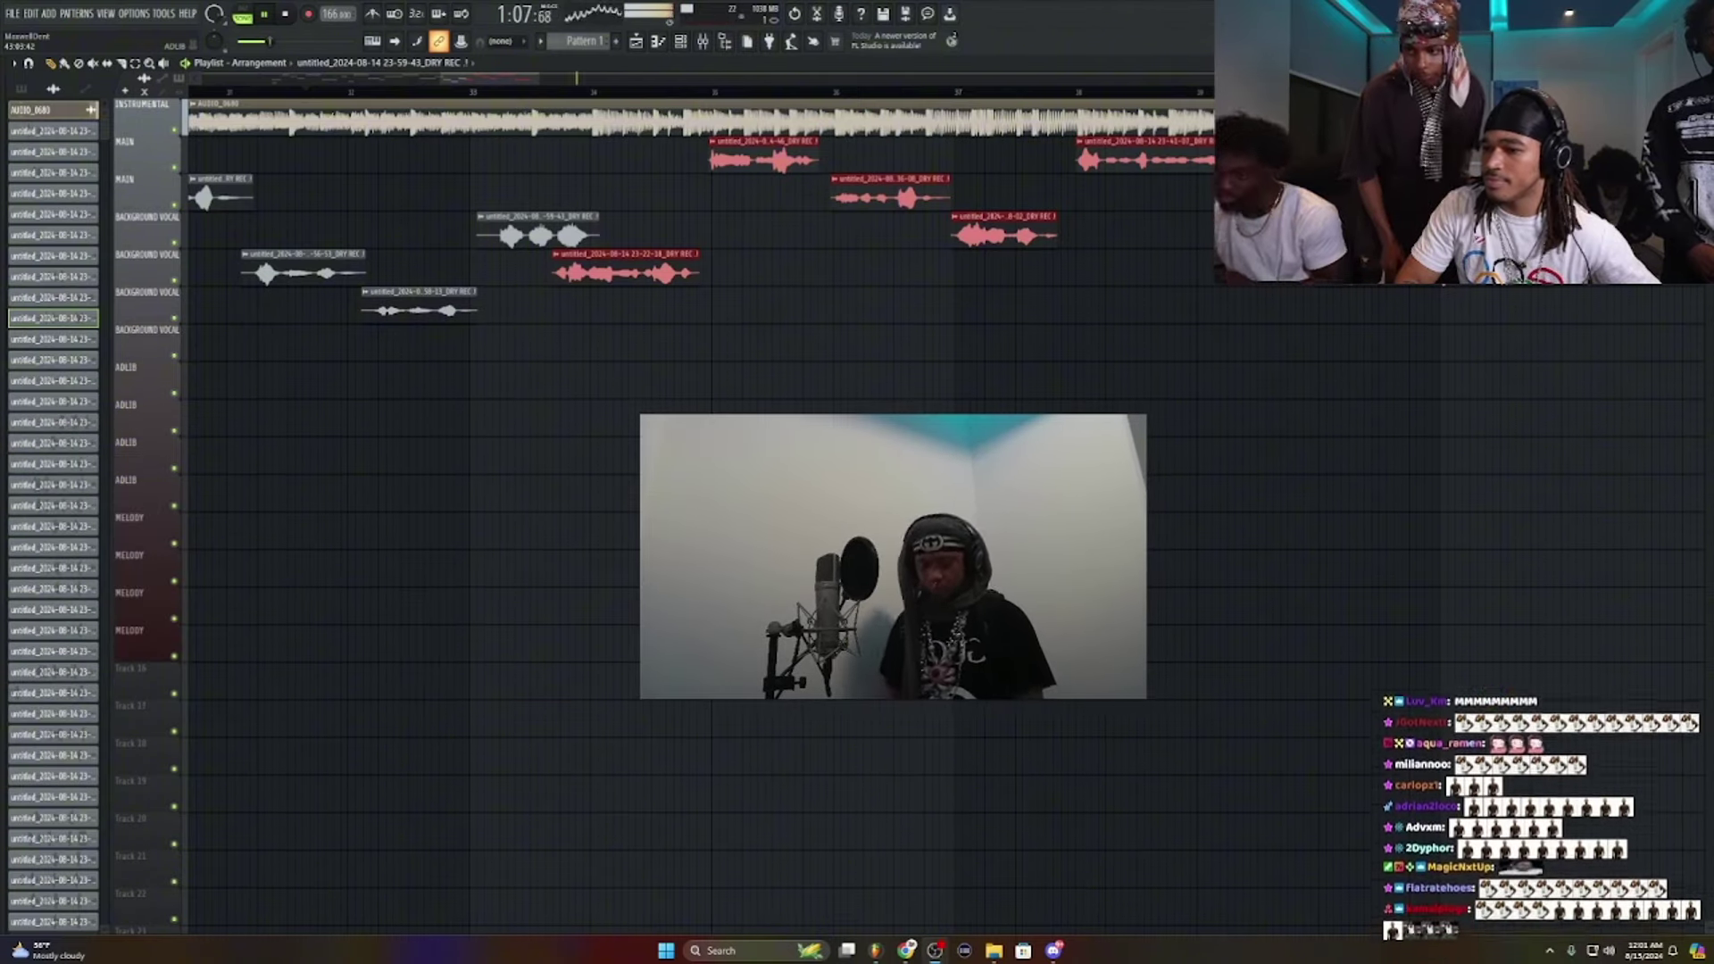
Step: Play the song from the start and inspect the Main vocals mixer track's effects, including its Fruity Delay 3 settings
mouse_move(500, 78)
left_mouse_down()
mouse_move(259, 78)
mouse_move(522, 79)
left_mouse_up()
key("space")
key("space")
left_click(702, 41)
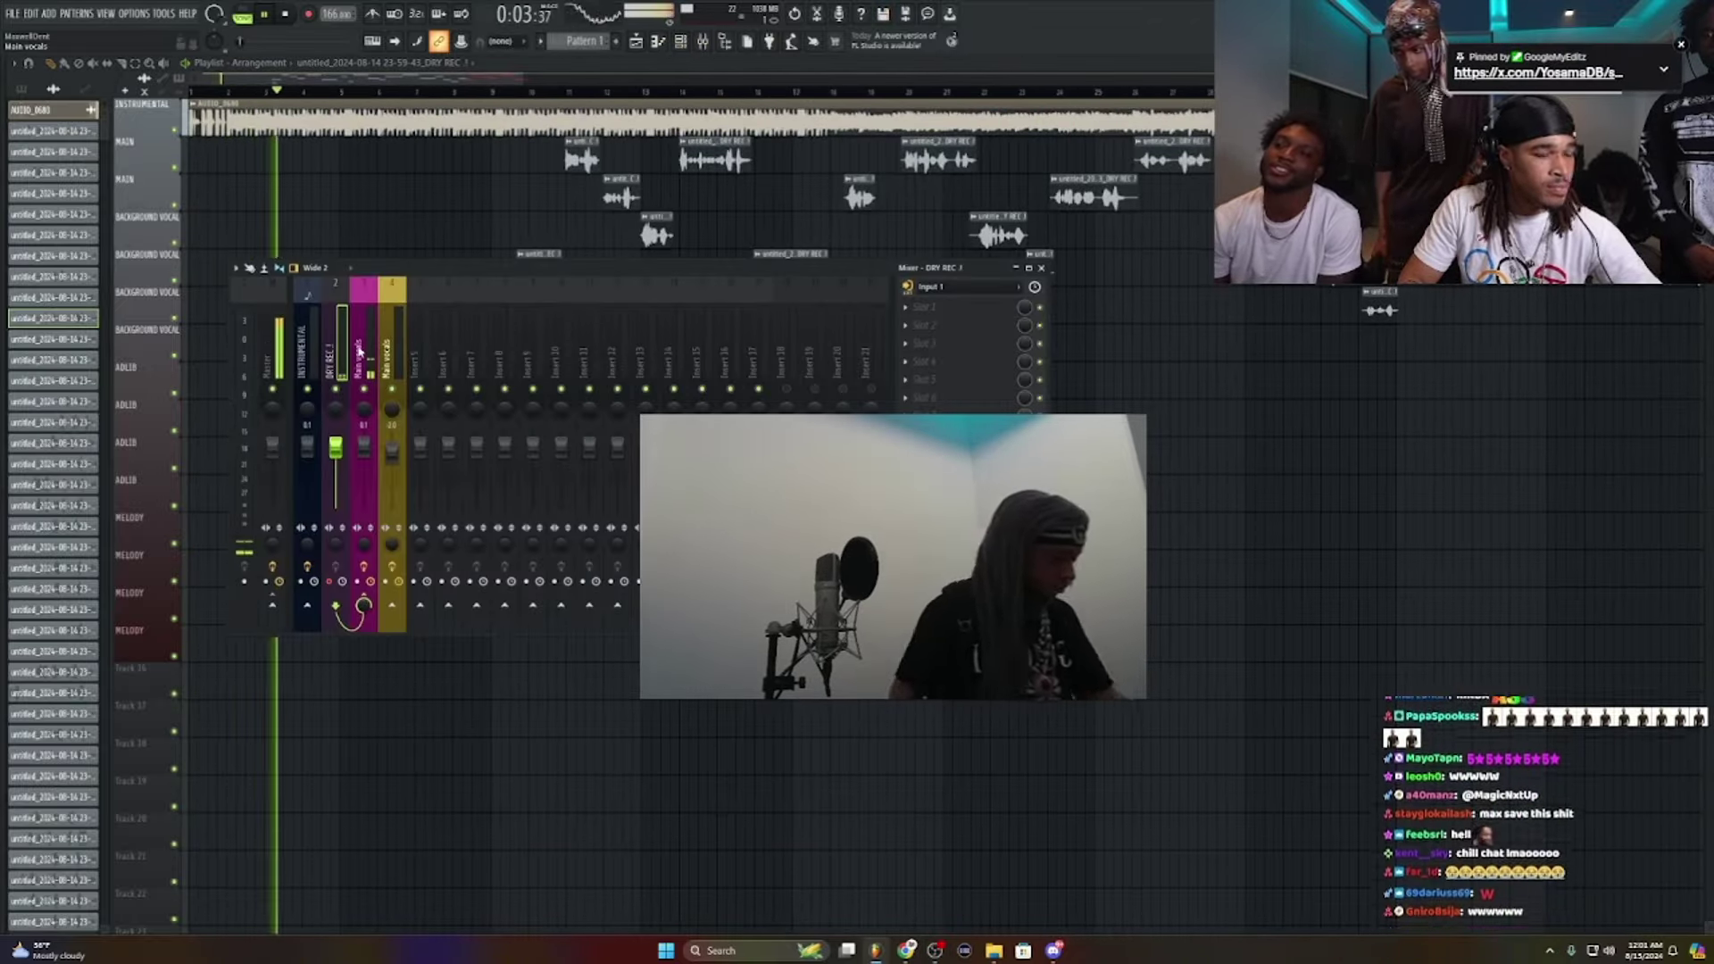
left_click(361, 350)
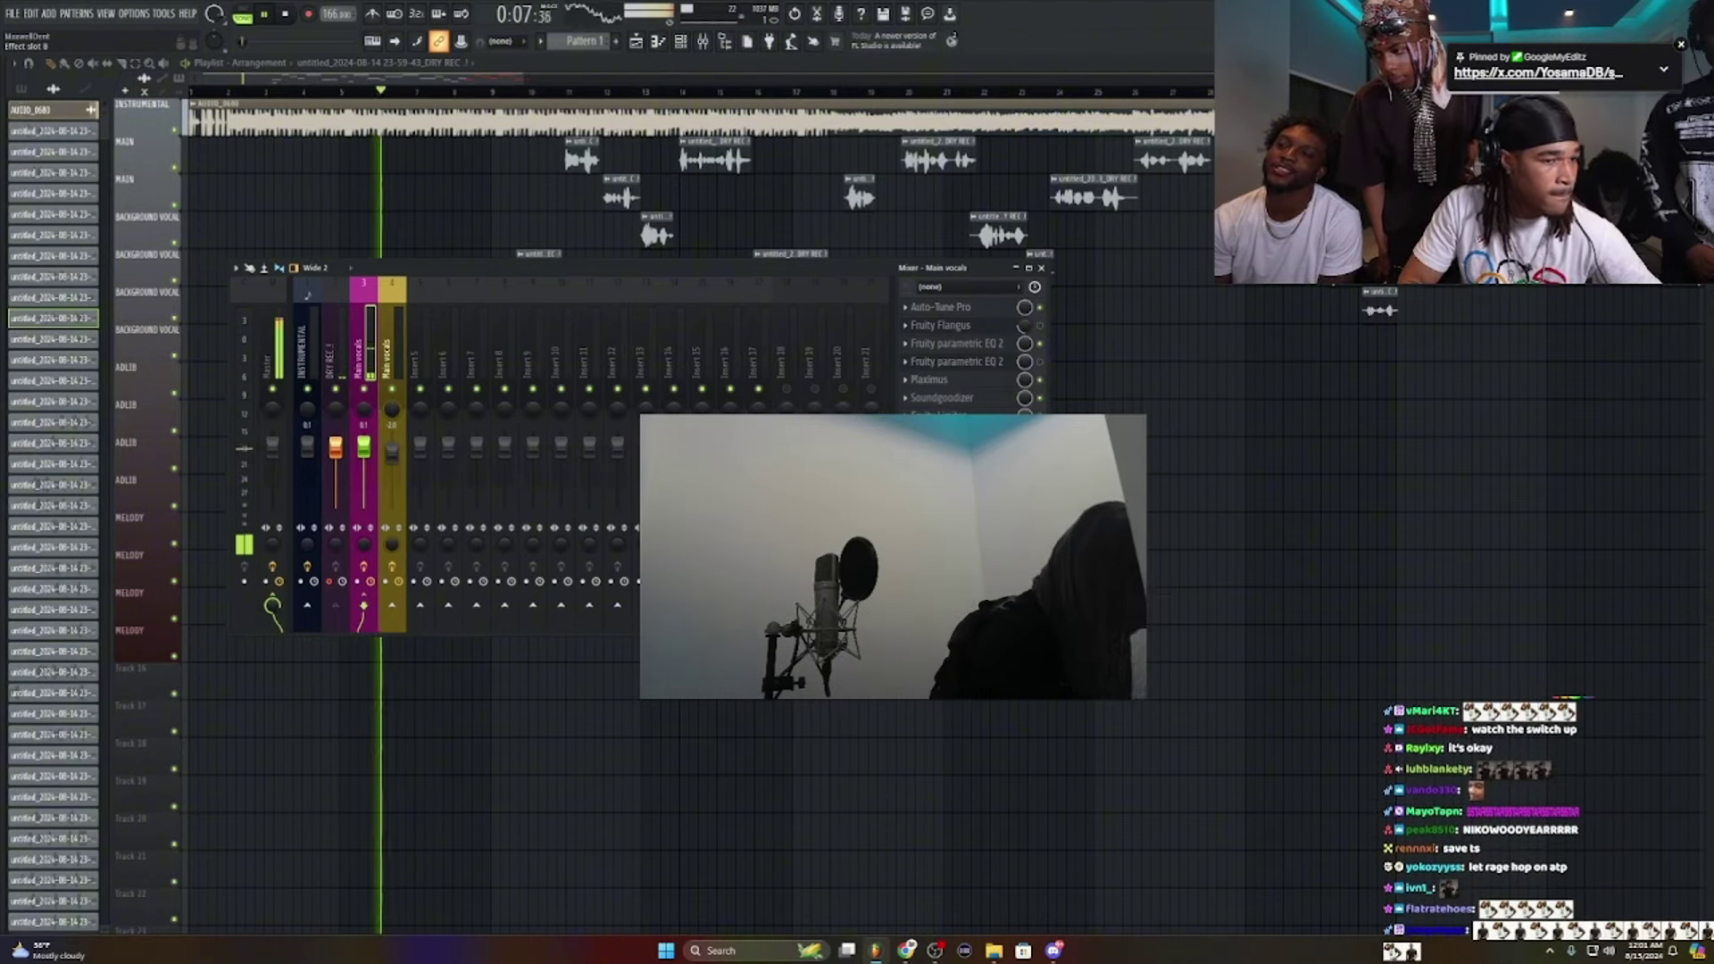
left_click(953, 433)
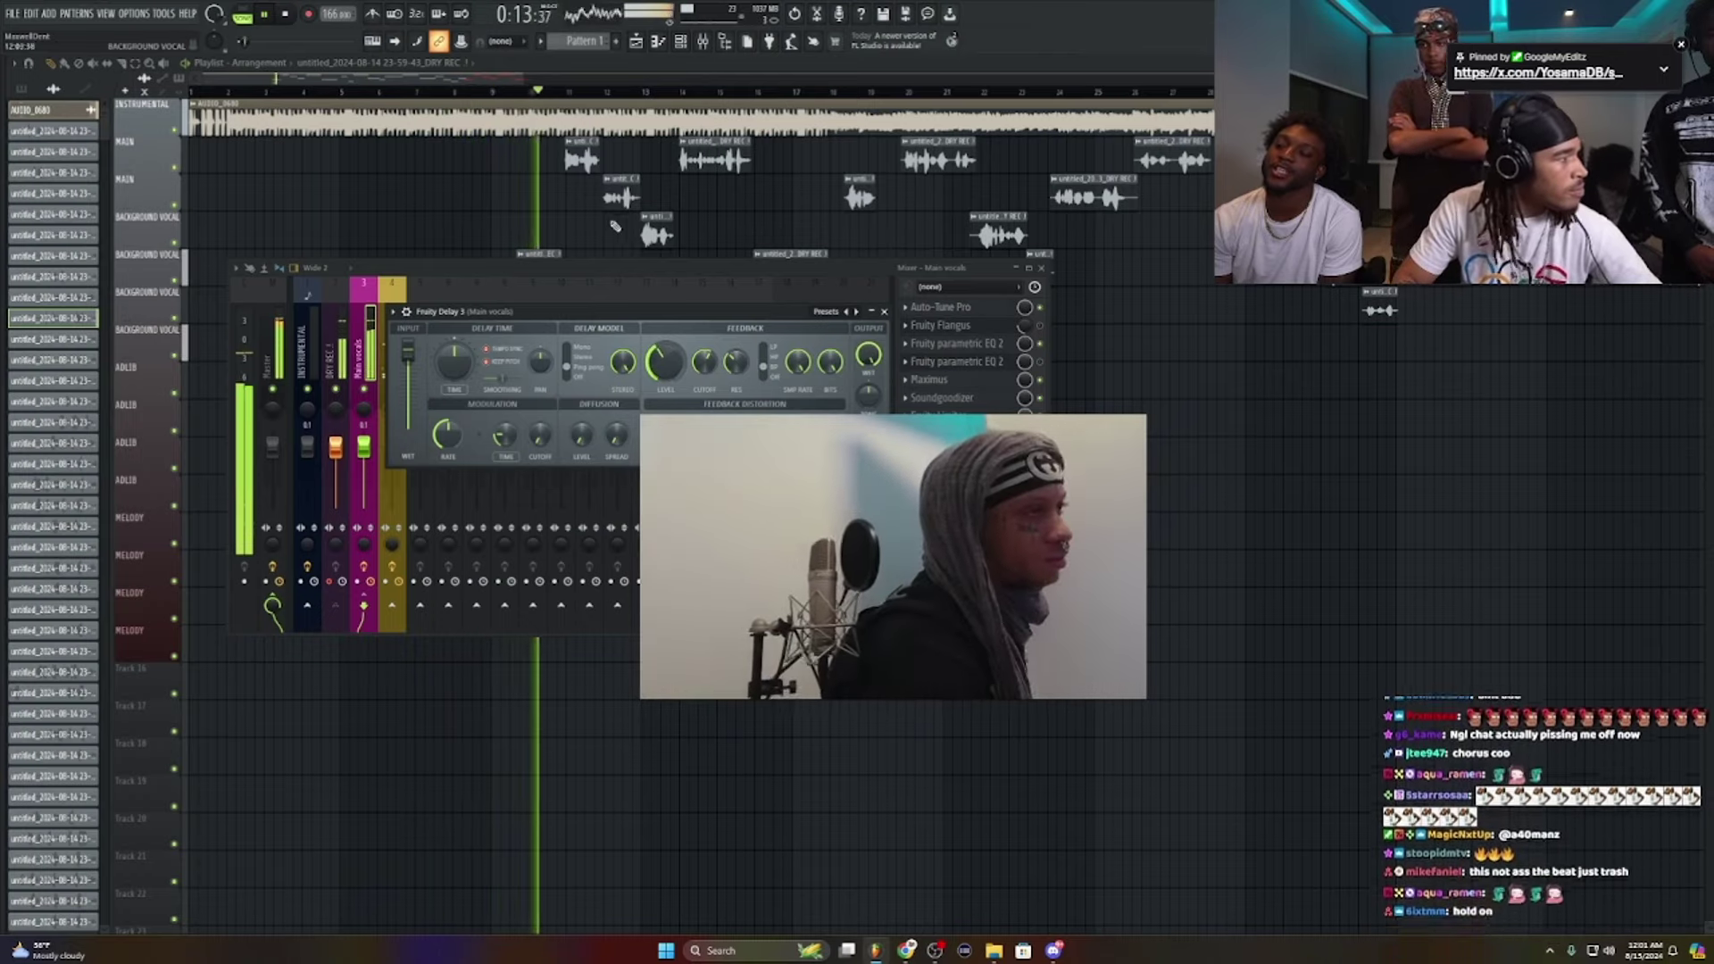
left_click(1041, 268)
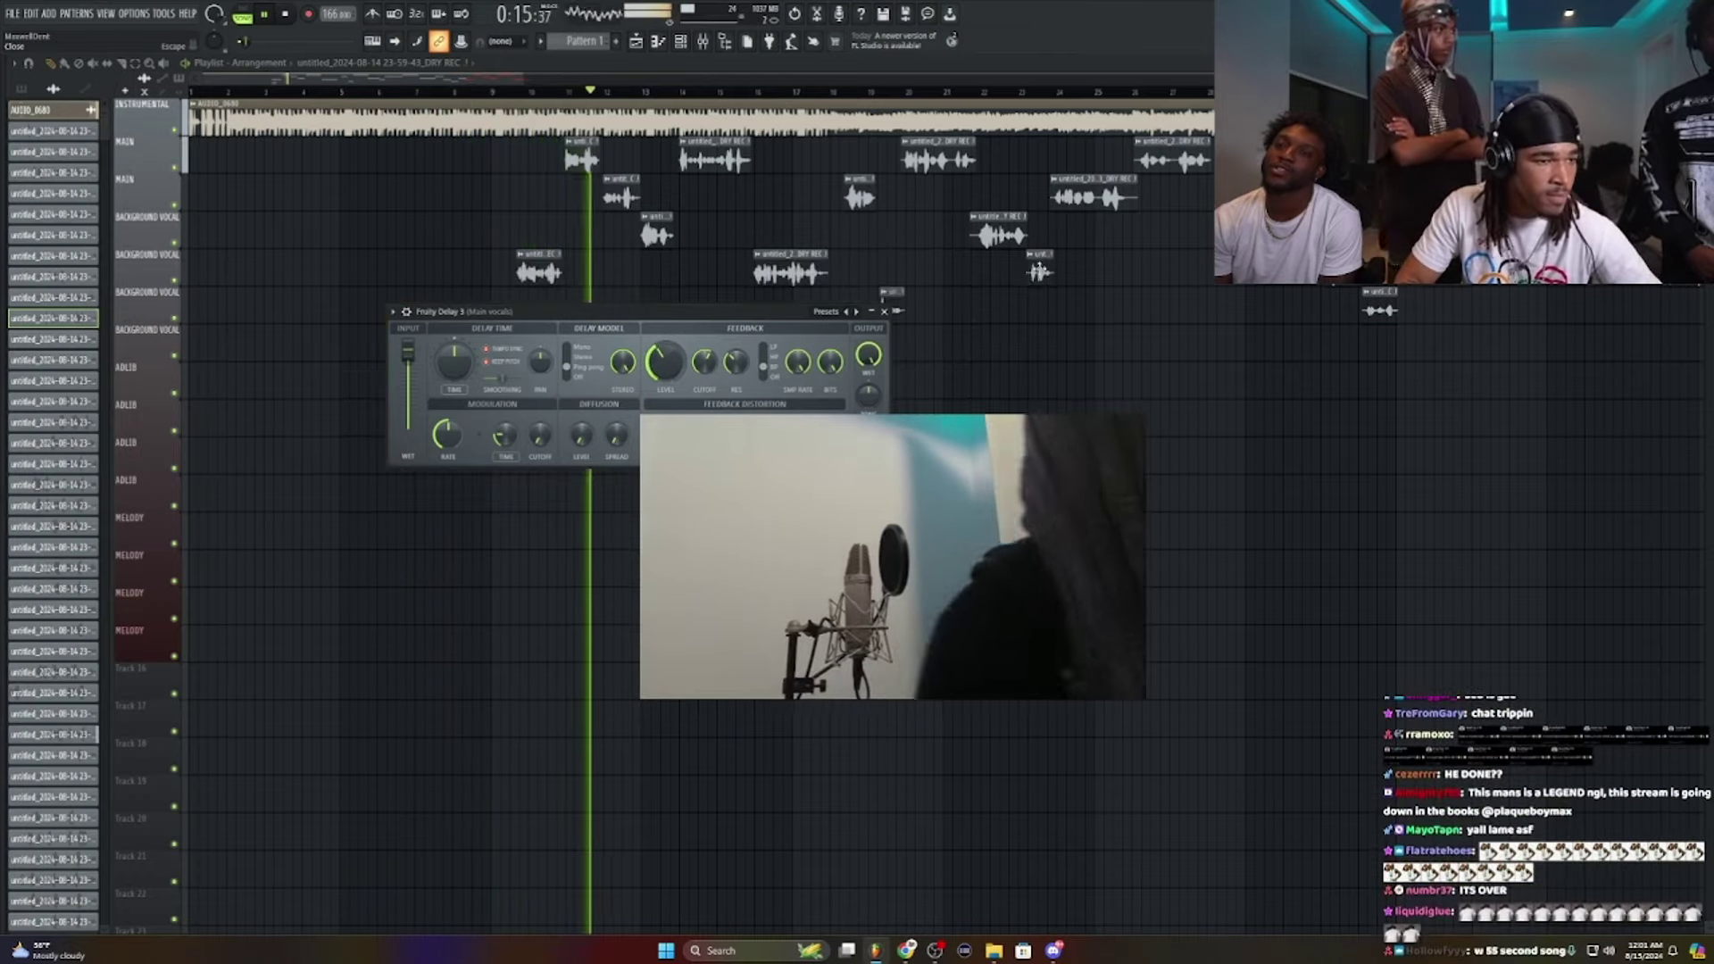
left_click(885, 312)
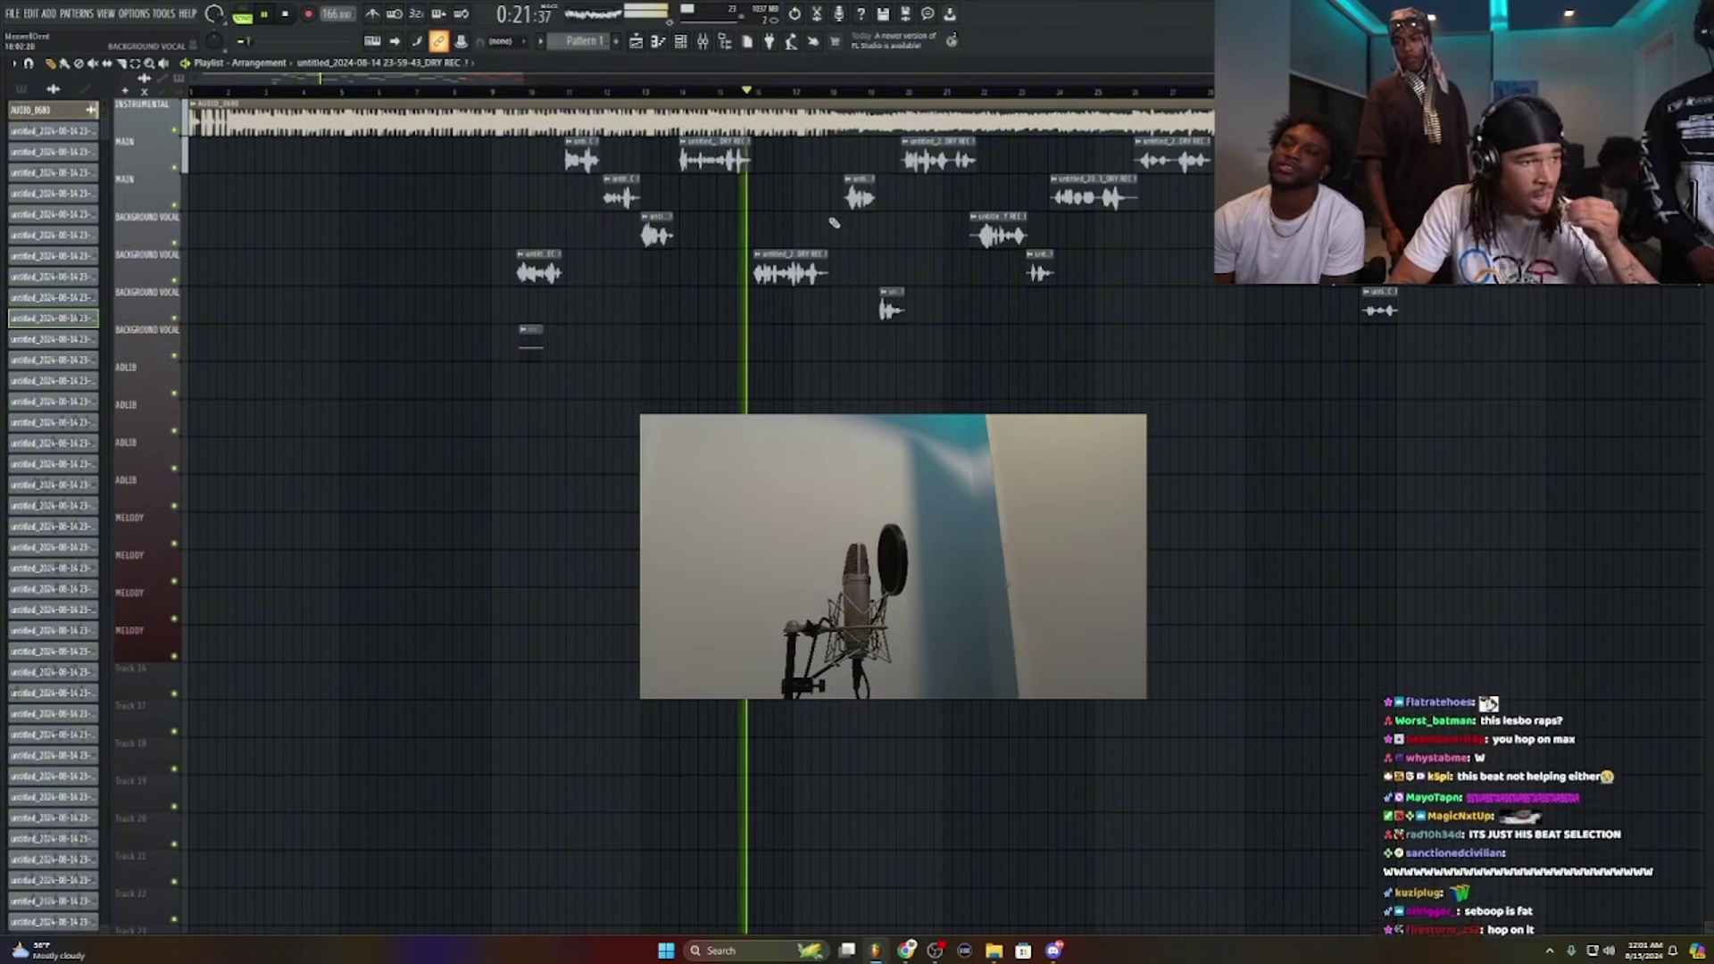
Step: Delete the short flat clip on the fourth Background Vocal track near bar 10, and play the arrangement past the duplicated vocals
left_click_drag(487, 77, 544, 86)
right_click(206, 335)
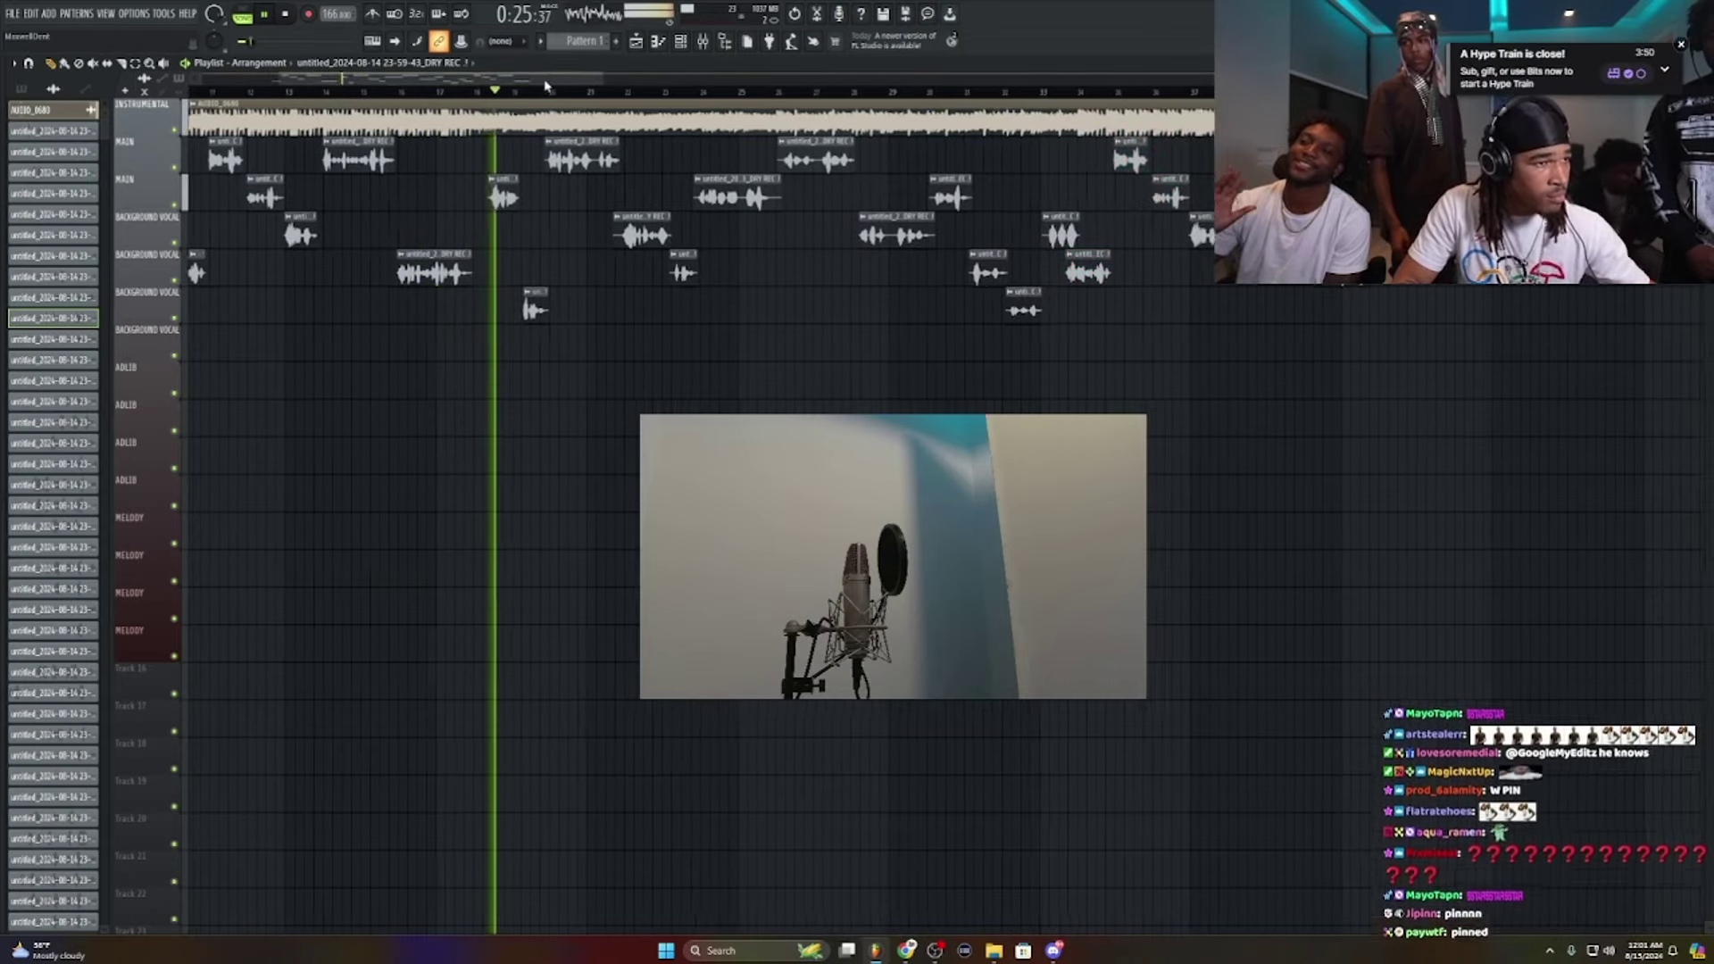
scroll(546, 86, "right", 1)
key("F9")
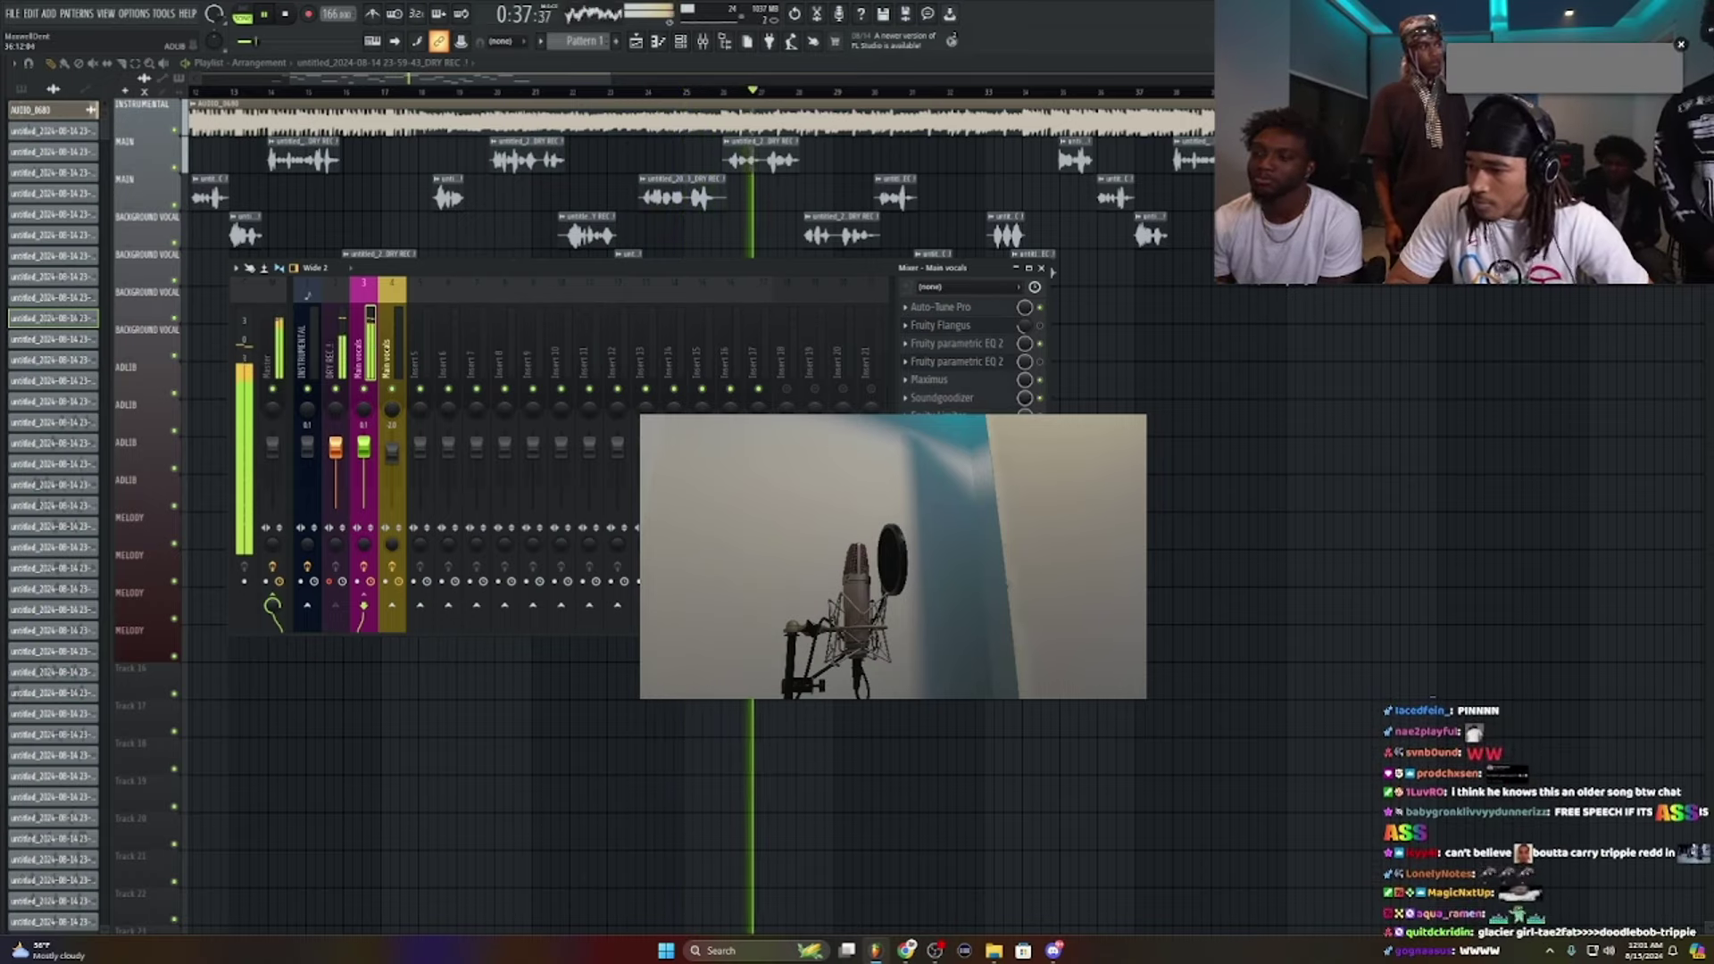
key("F9")
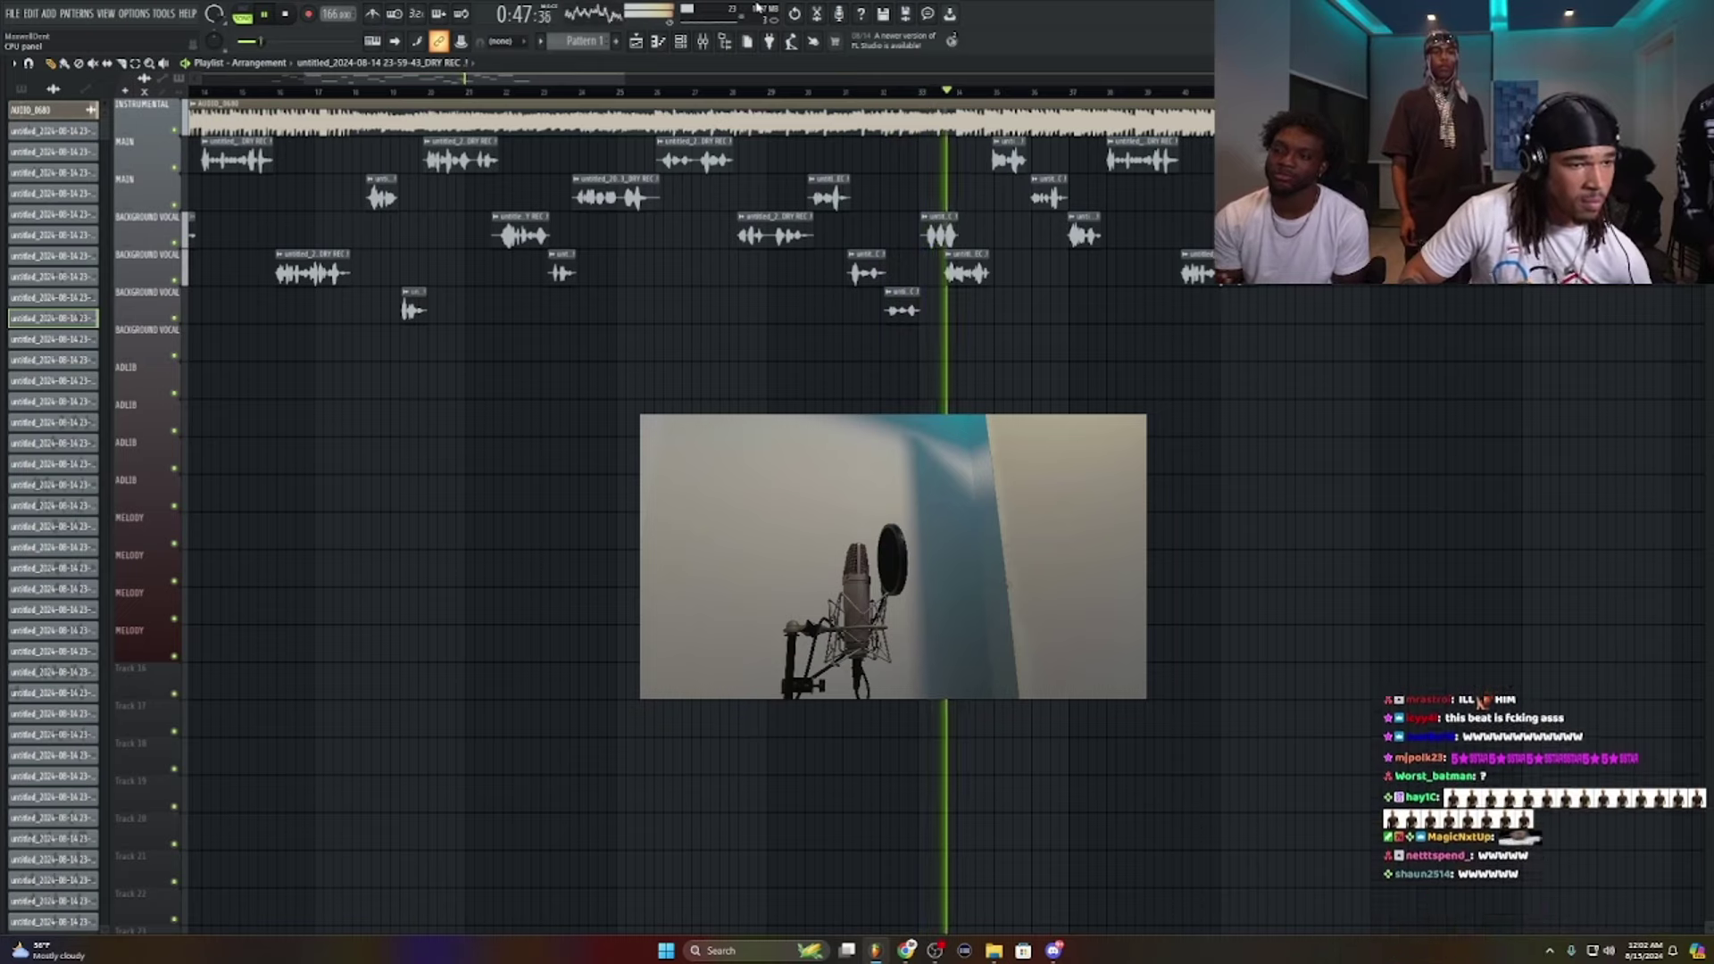
left_click_drag(551, 83, 647, 82)
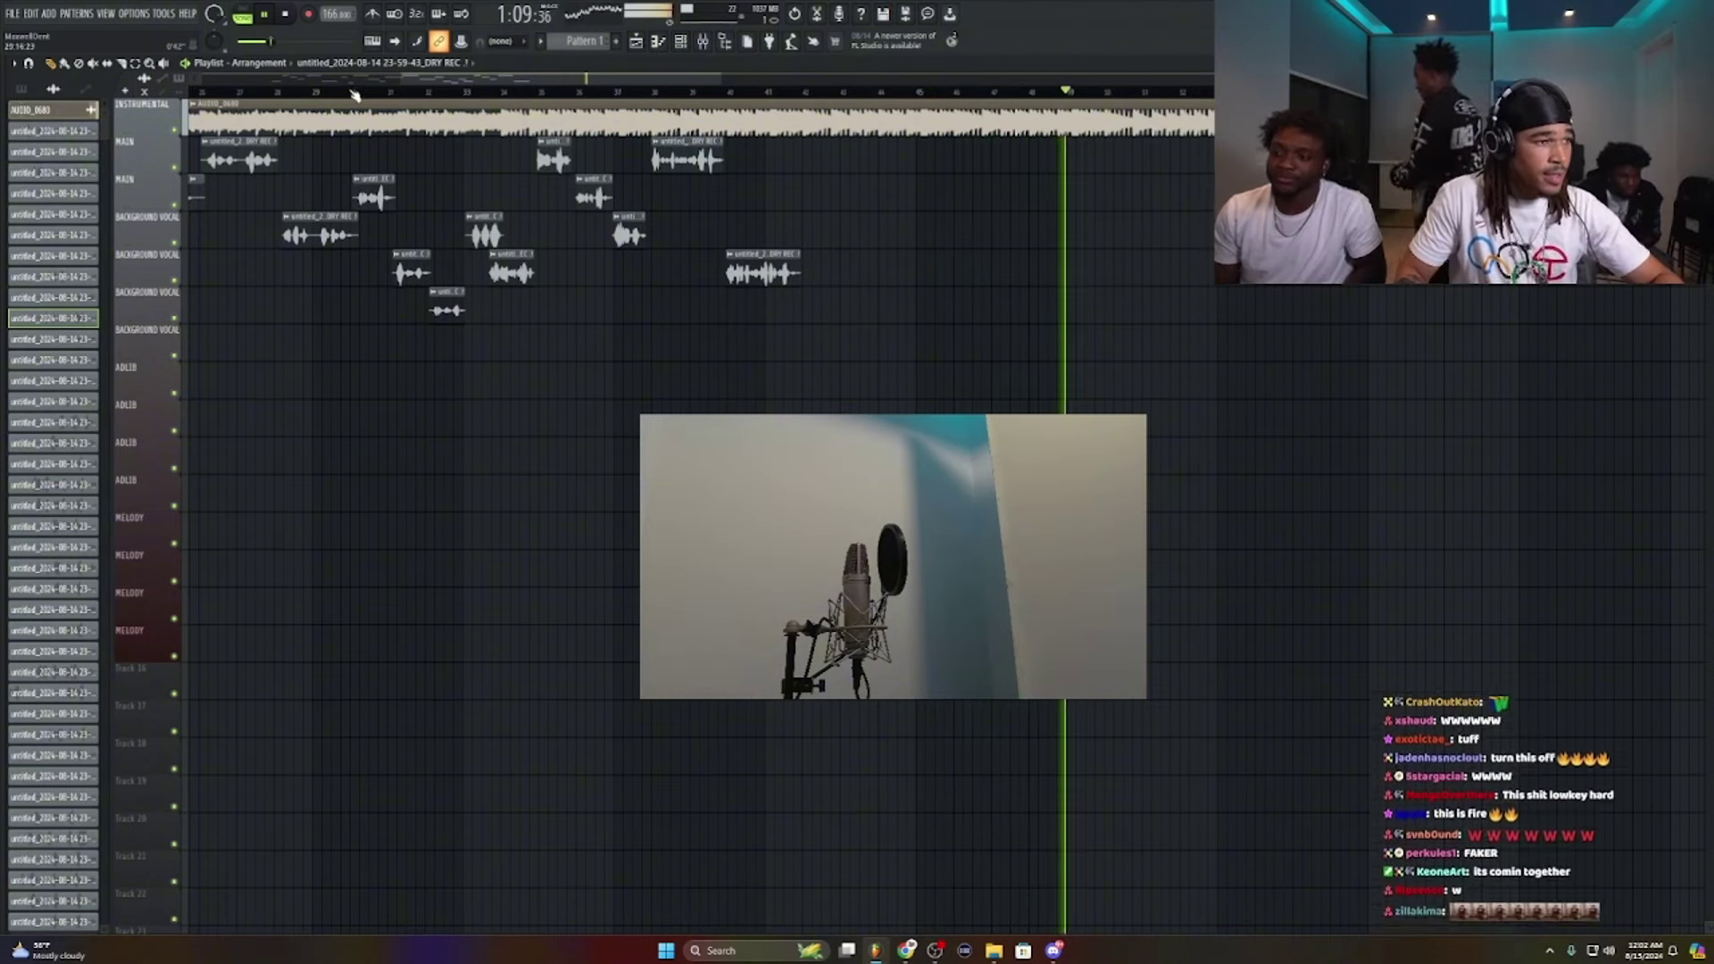
key("space")
left_click_drag(399, 78, 183, 81)
left_click(14, 13)
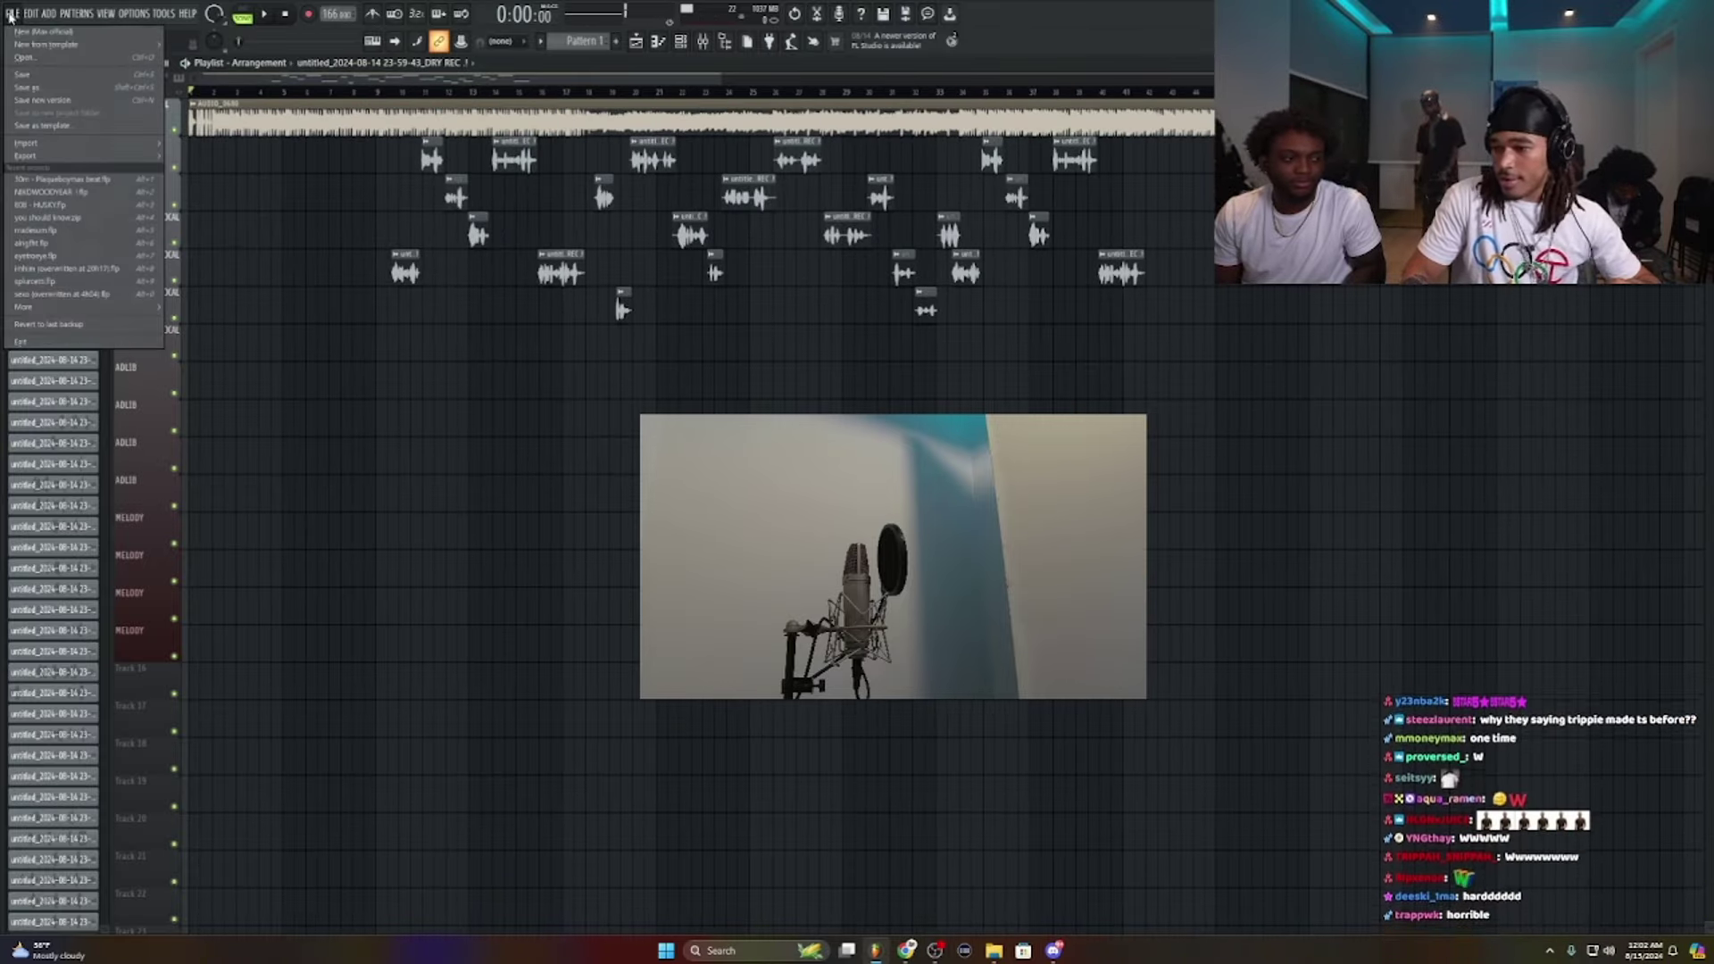
left_click(32, 12)
left_click(16, 12)
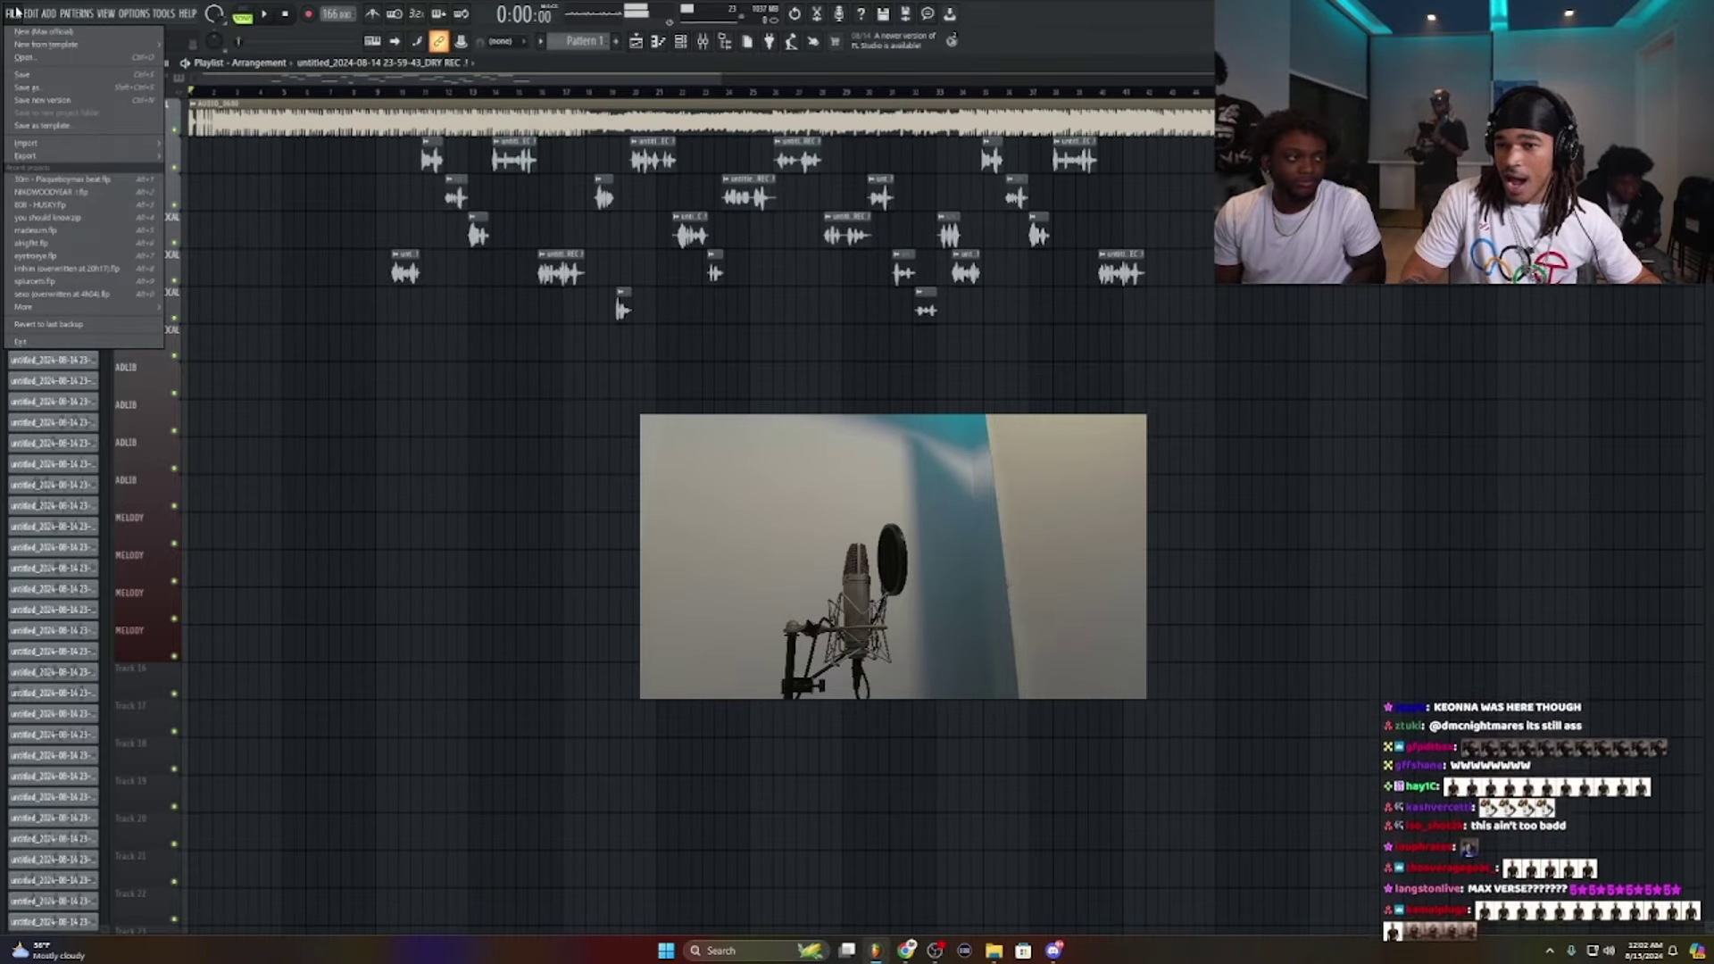
left_click(45, 77)
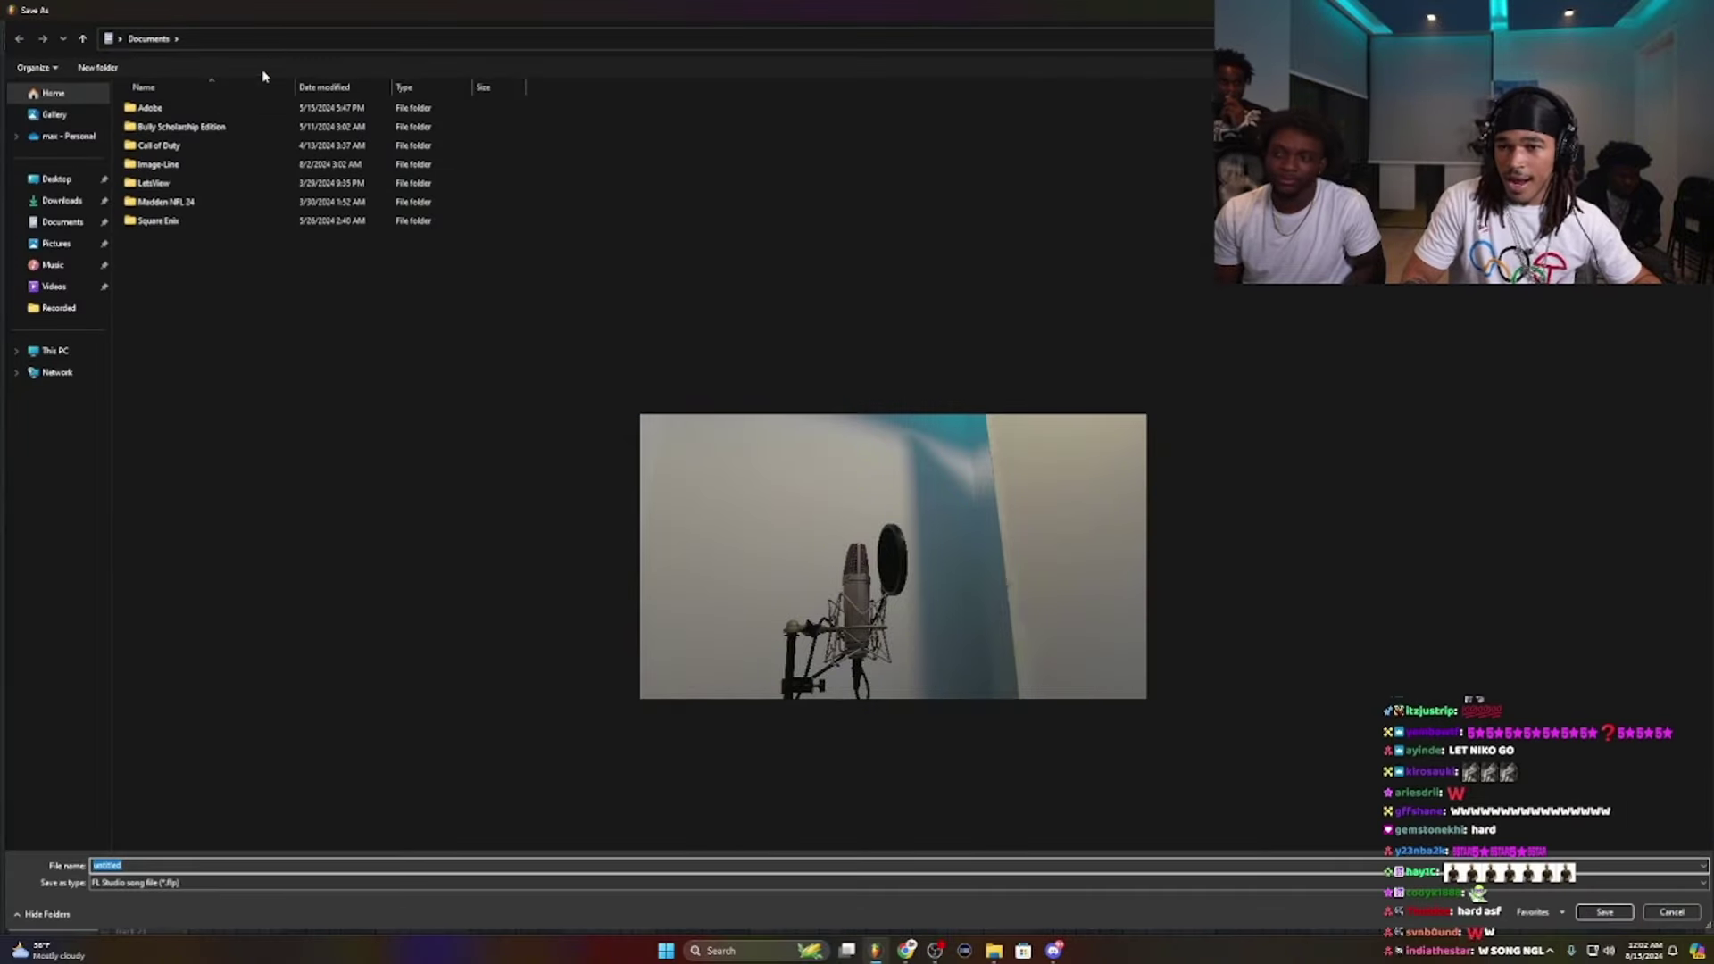
key("Escape")
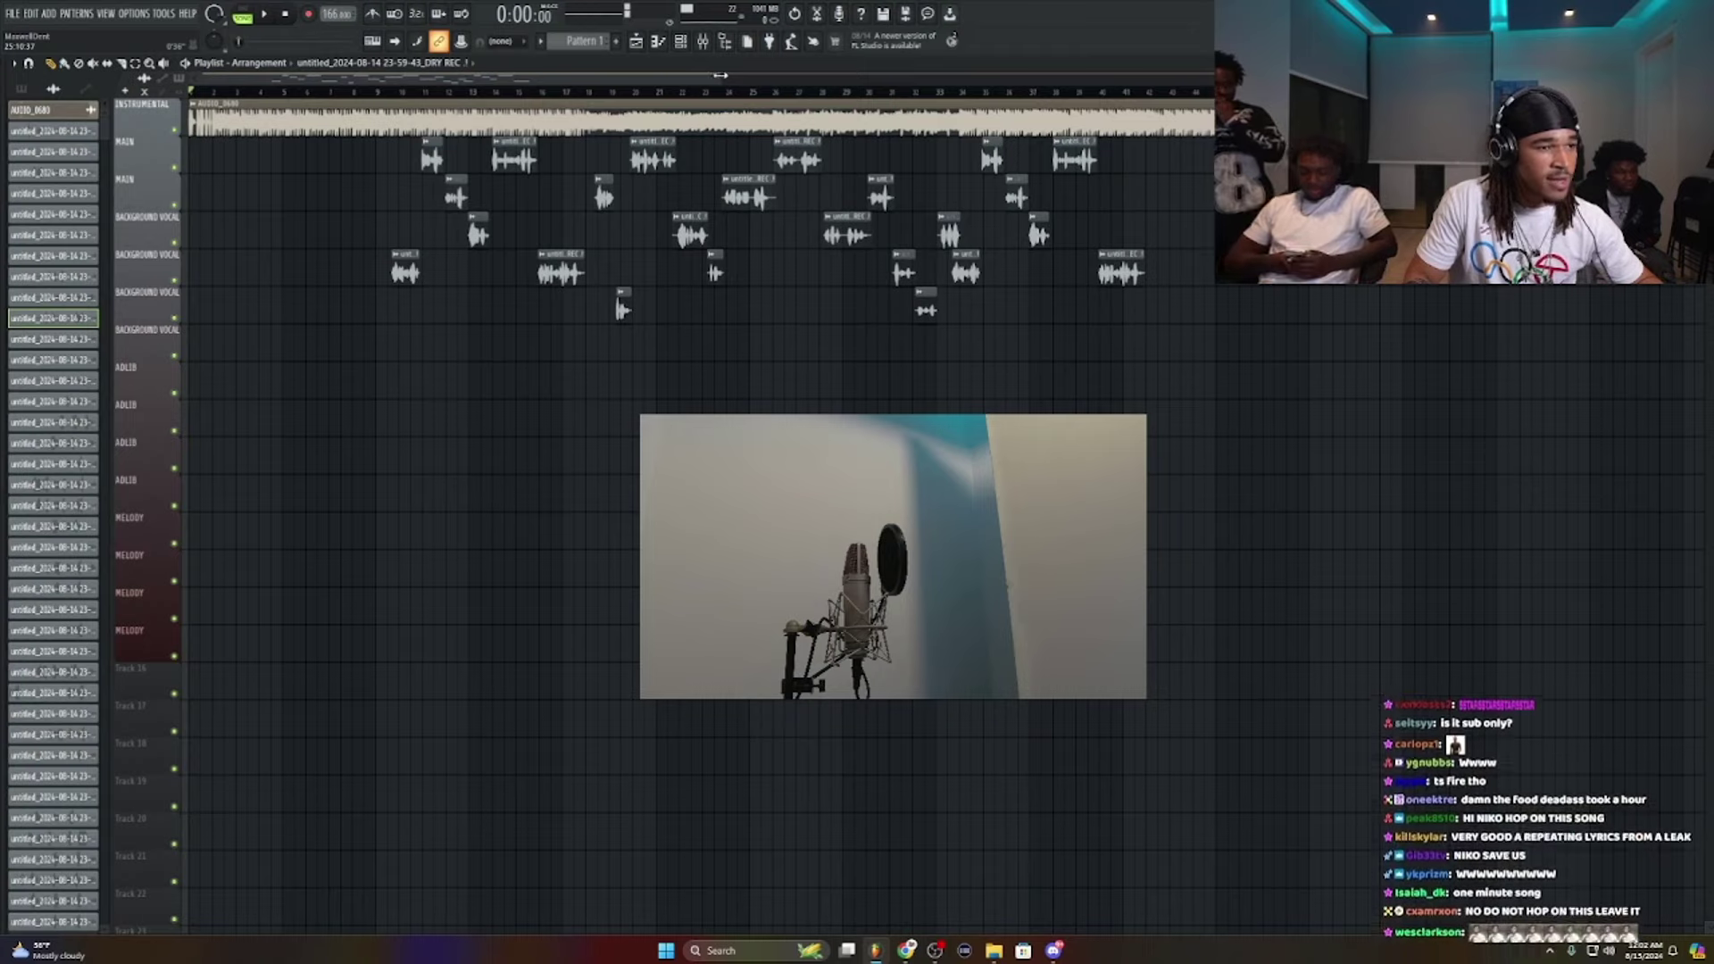
Step: Turn on playlist snapping, split the instrumental at bar 154 near its end and play that ending
left_click_drag(720, 75, 1455, 78)
left_click(665, 91)
scroll(1143, 89, "right", 4)
left_click(1127, 93)
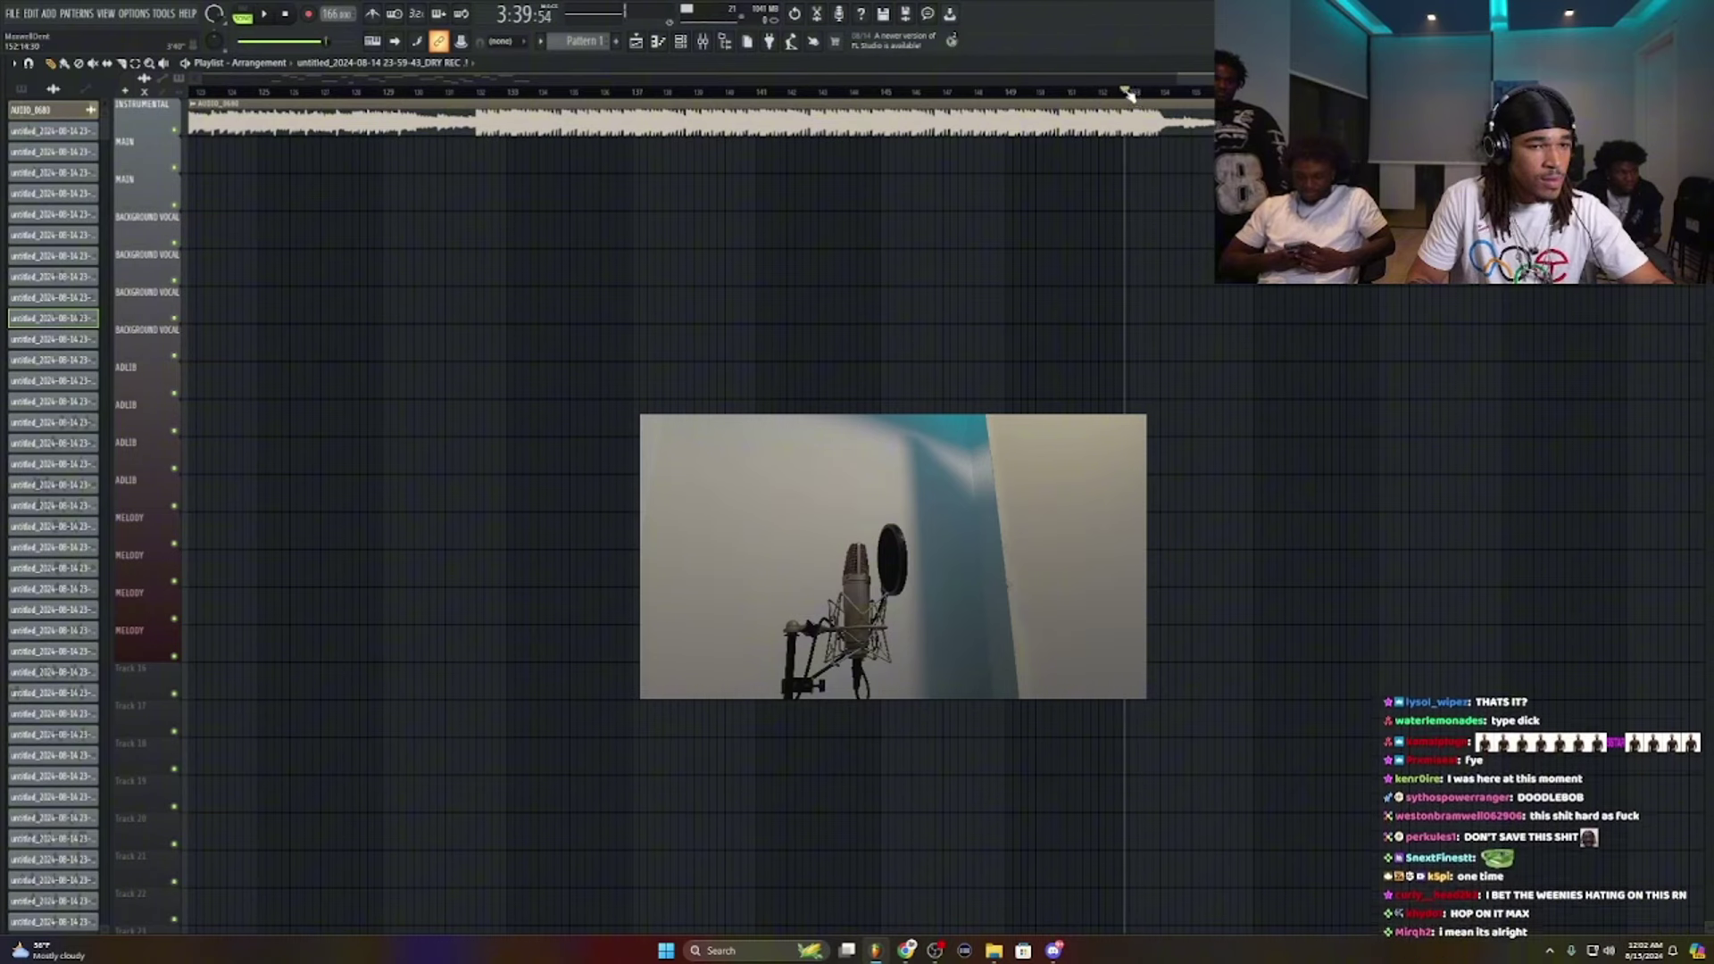
left_click(26, 64)
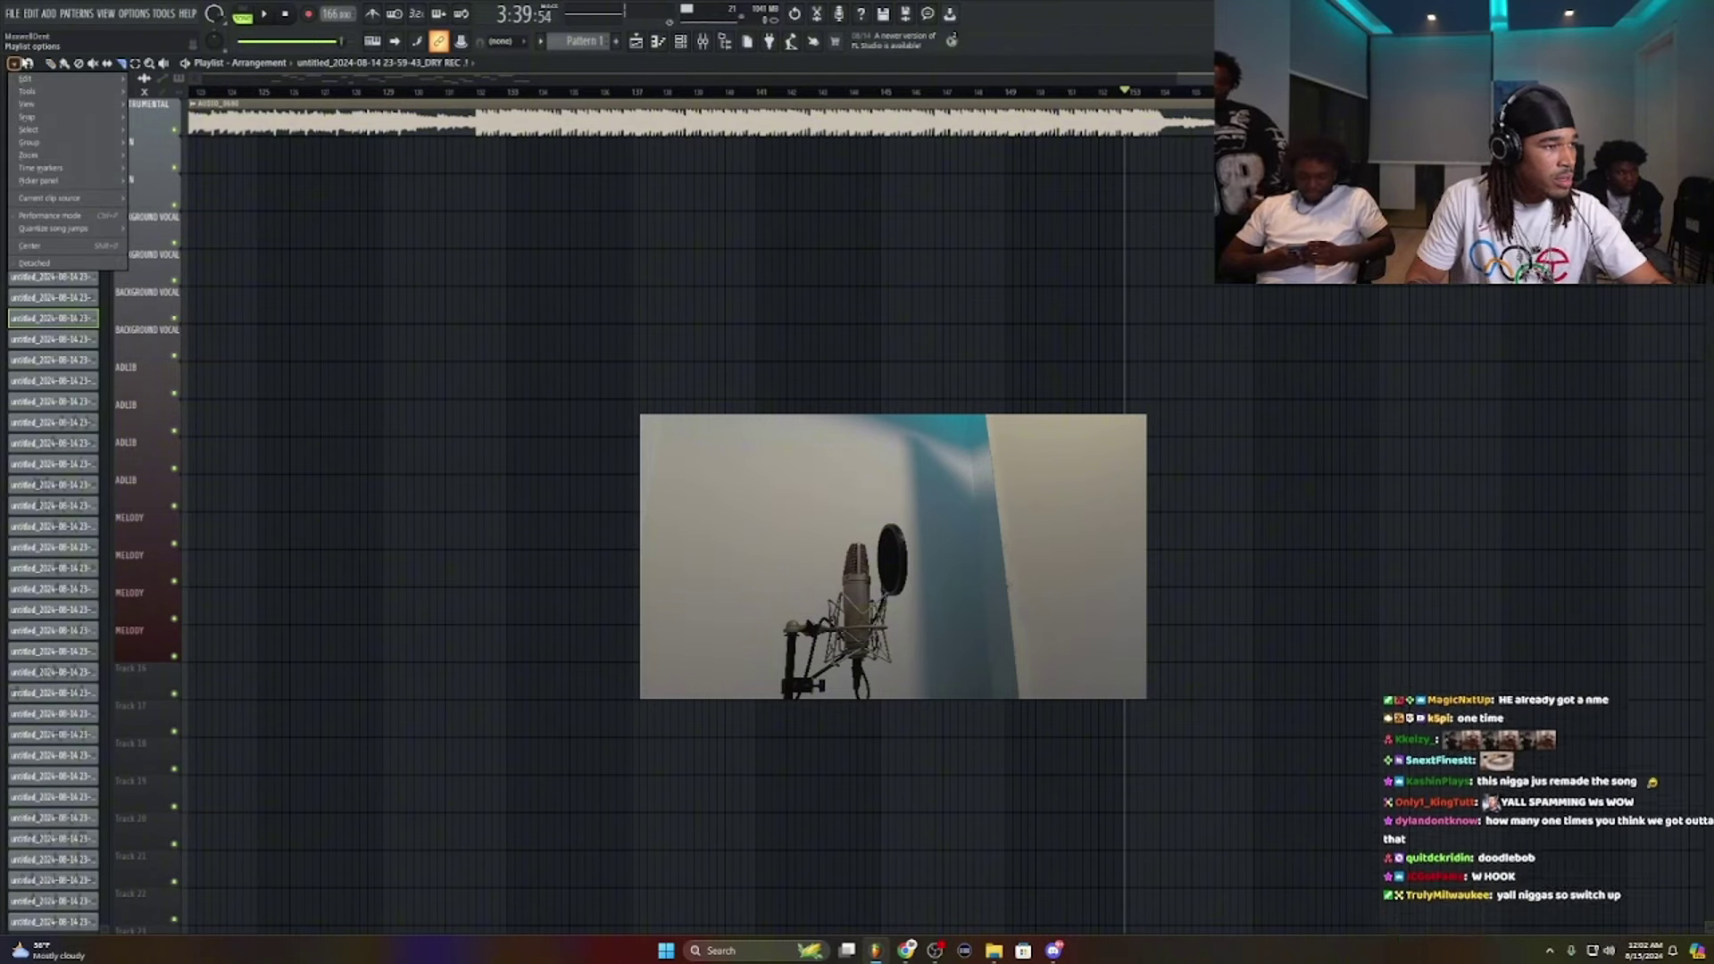
left_click(64, 278)
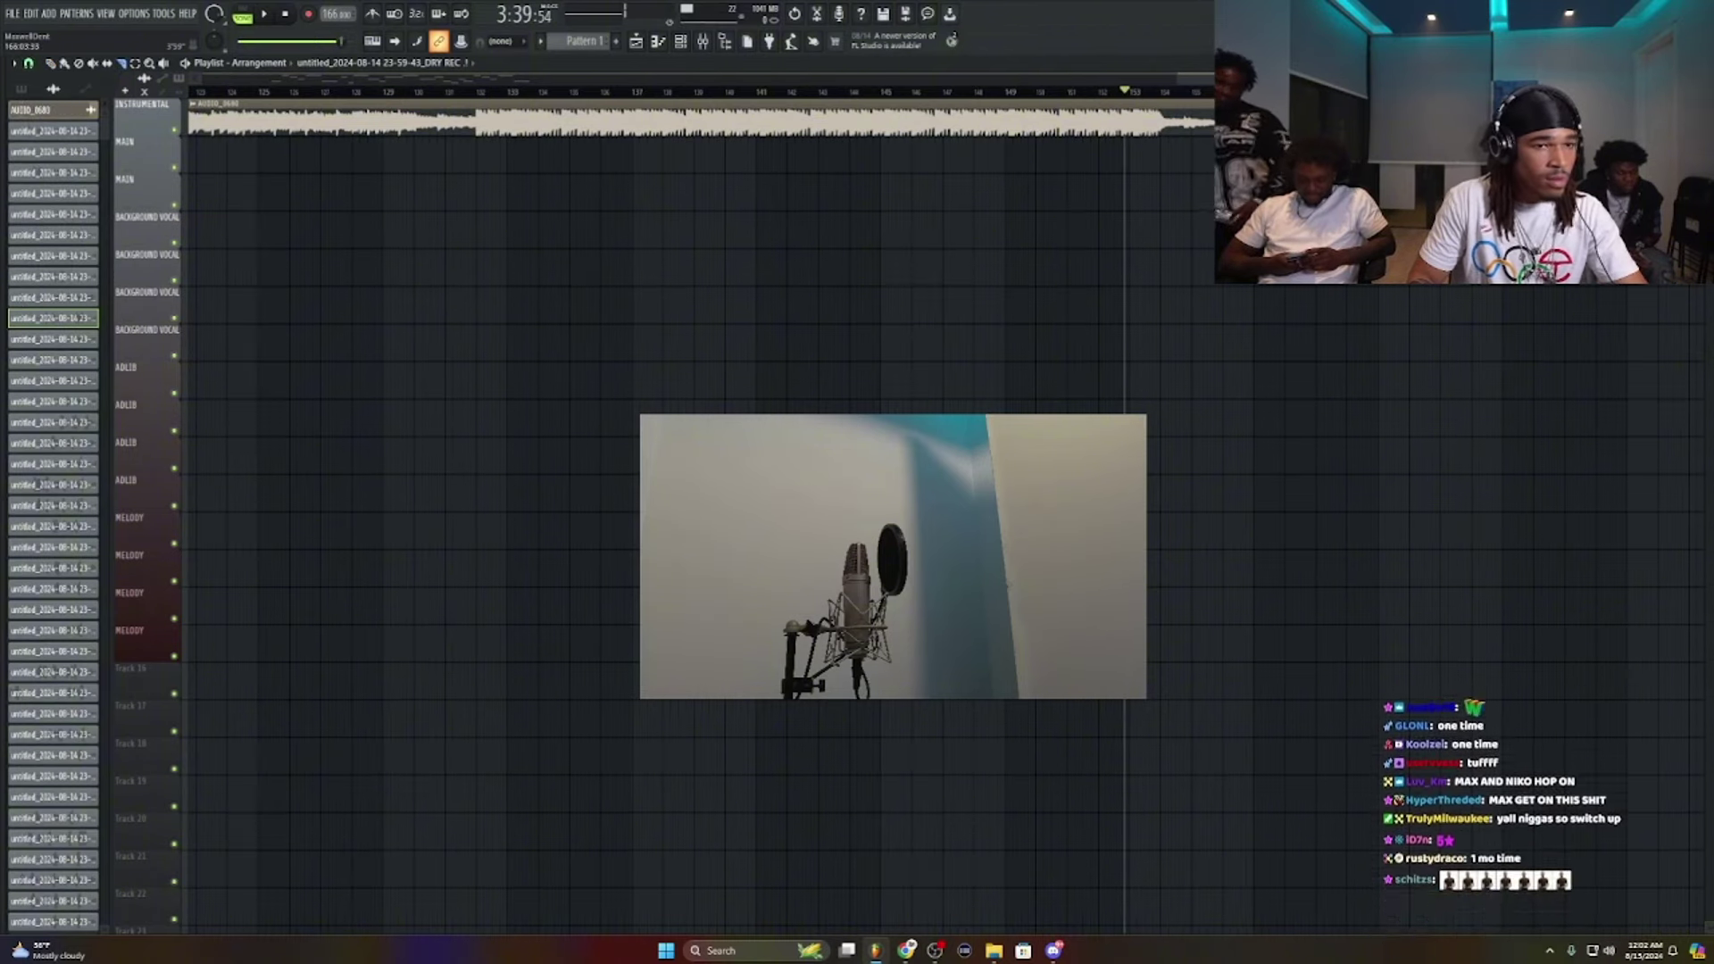
scroll(701, 121, "up", 5)
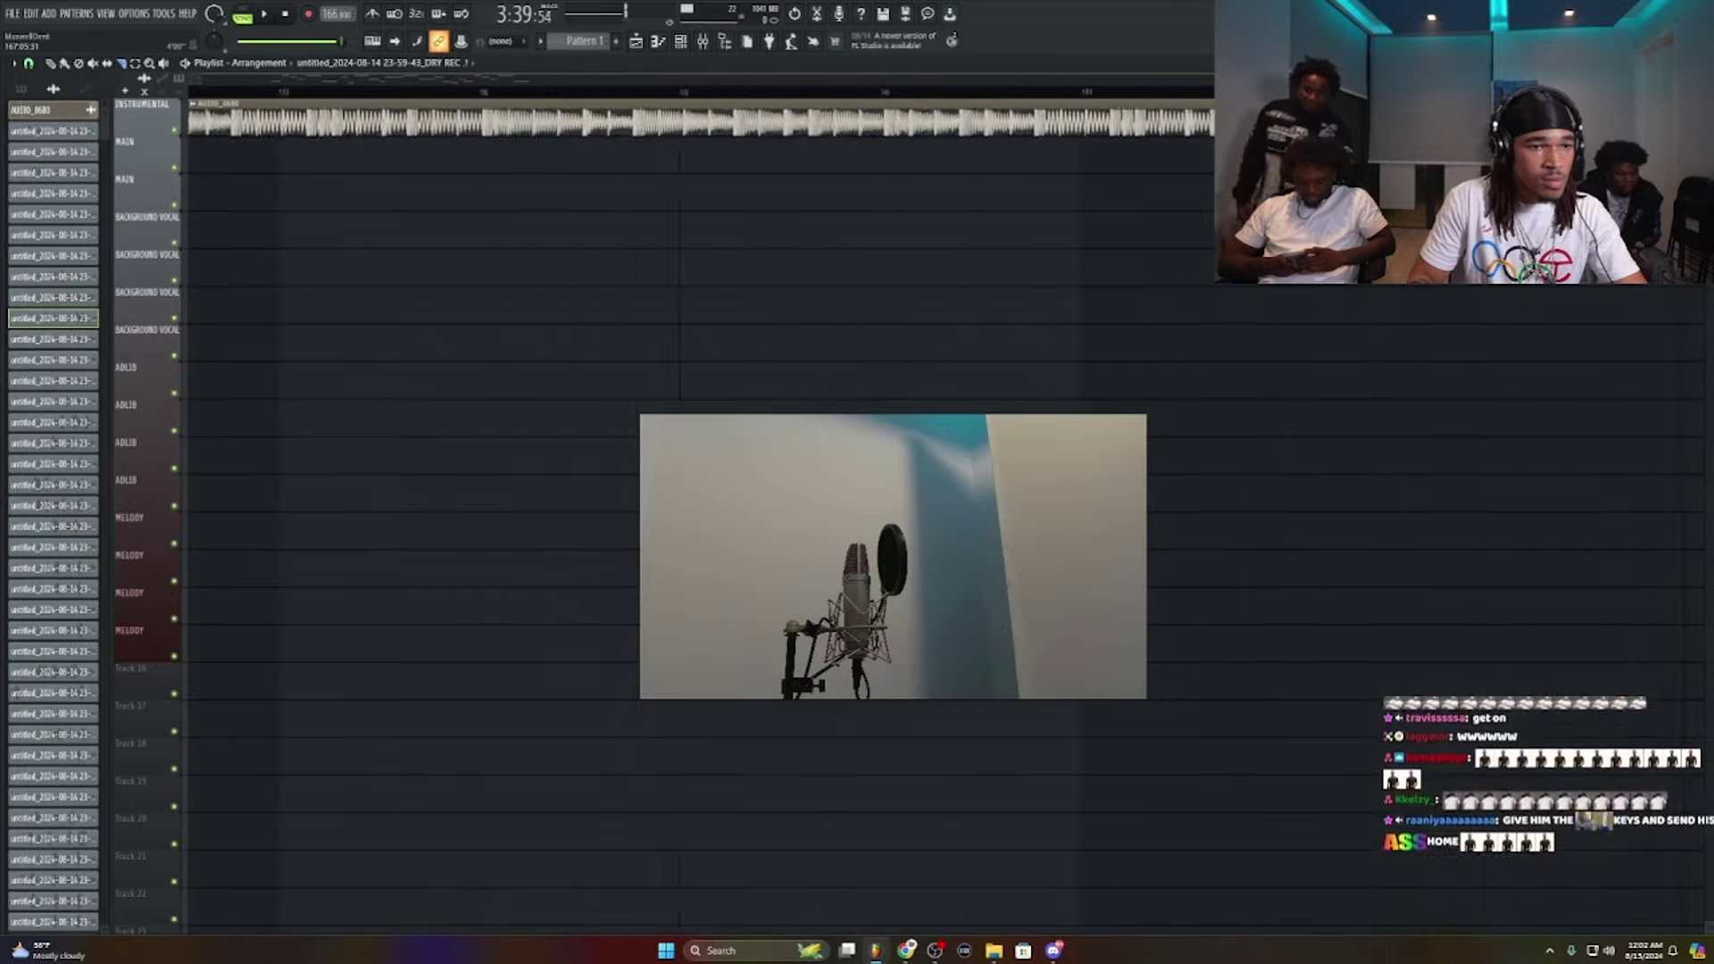
key("space")
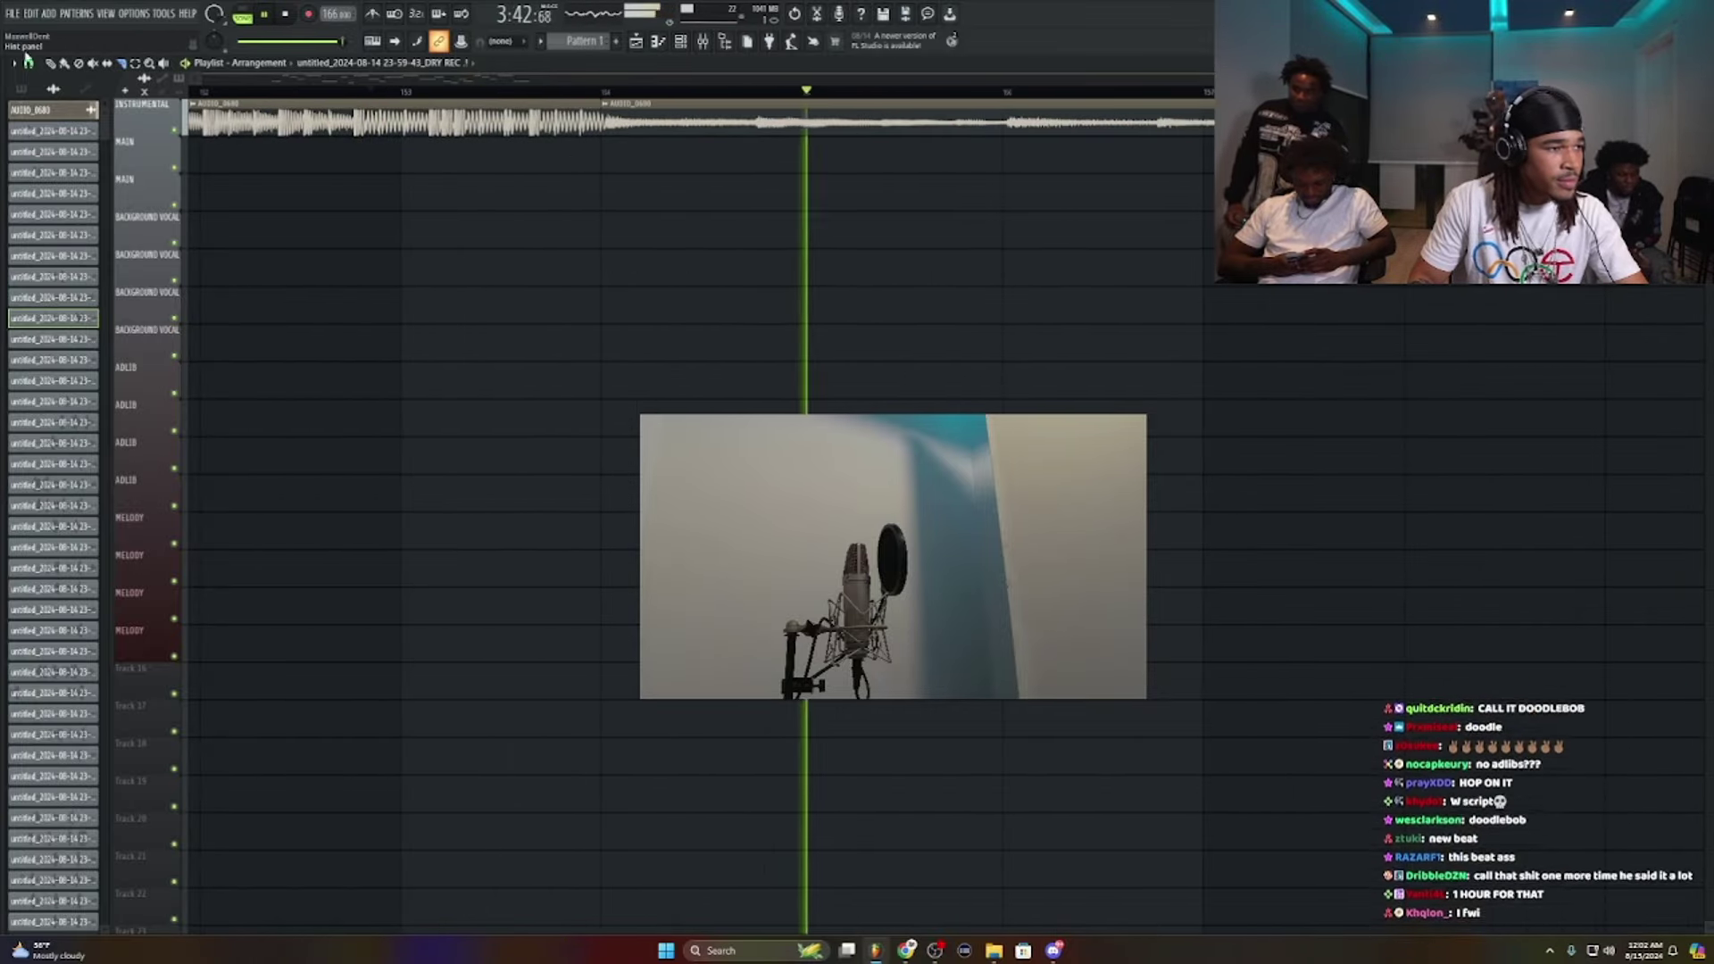
key("space")
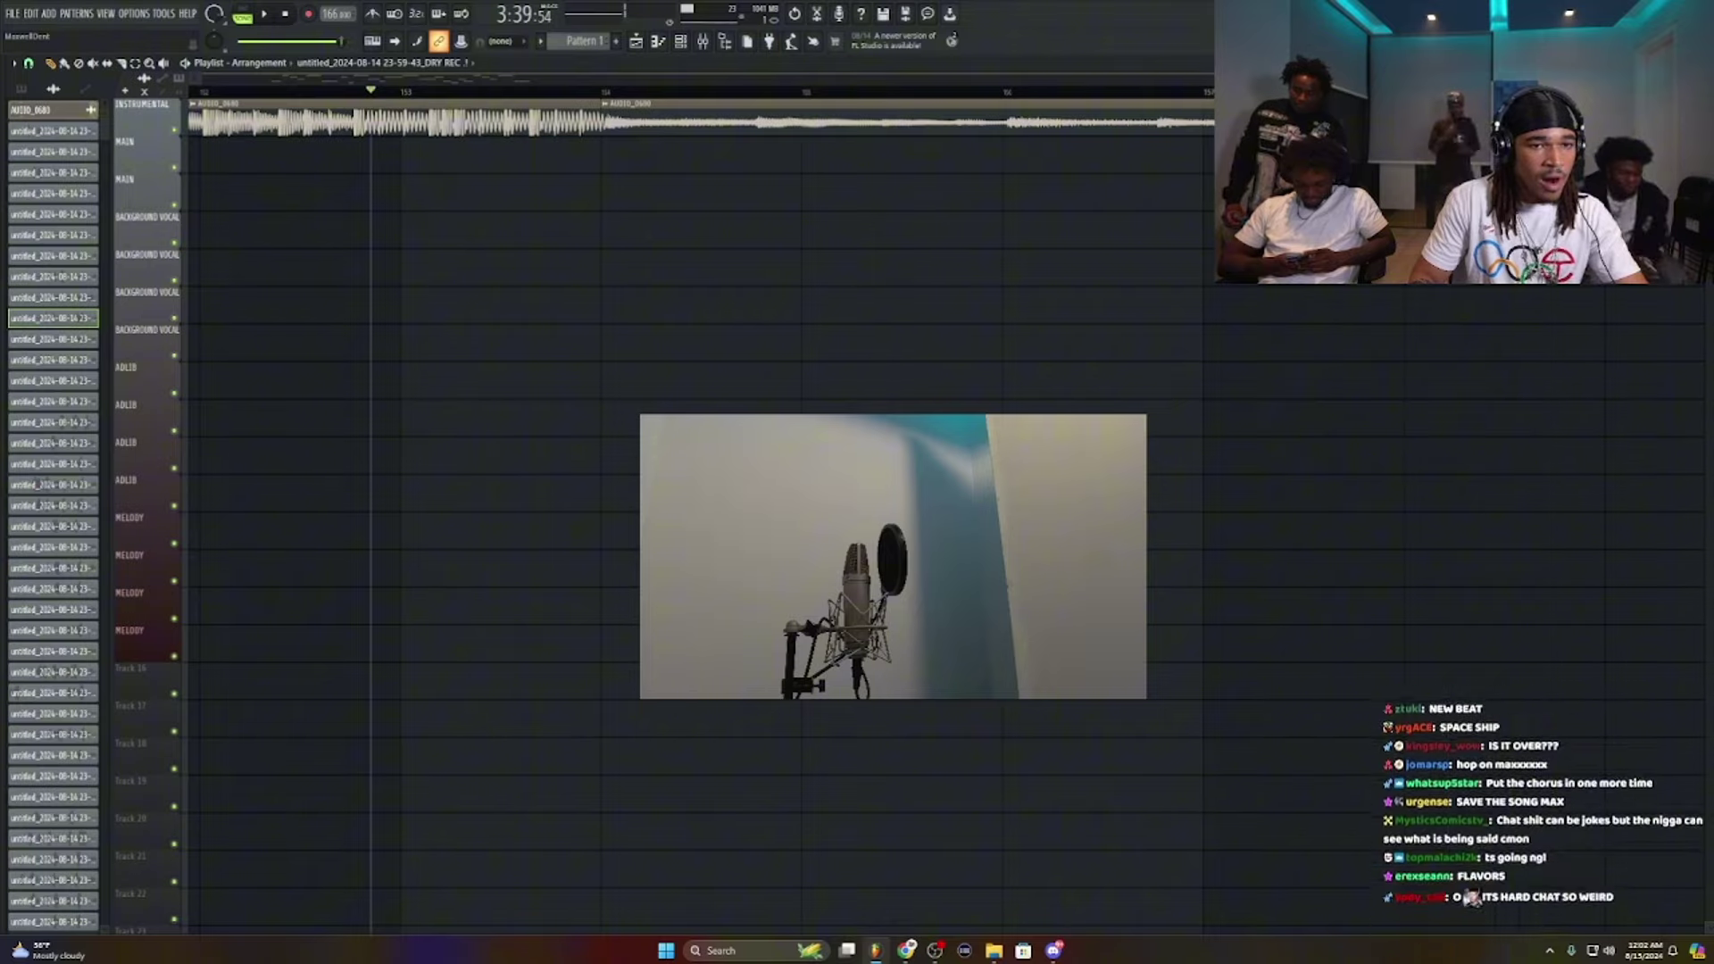
Step: Play the section following the duplicated vocals and split the instrumental at bar 49
scroll(699, 96, "down", 8)
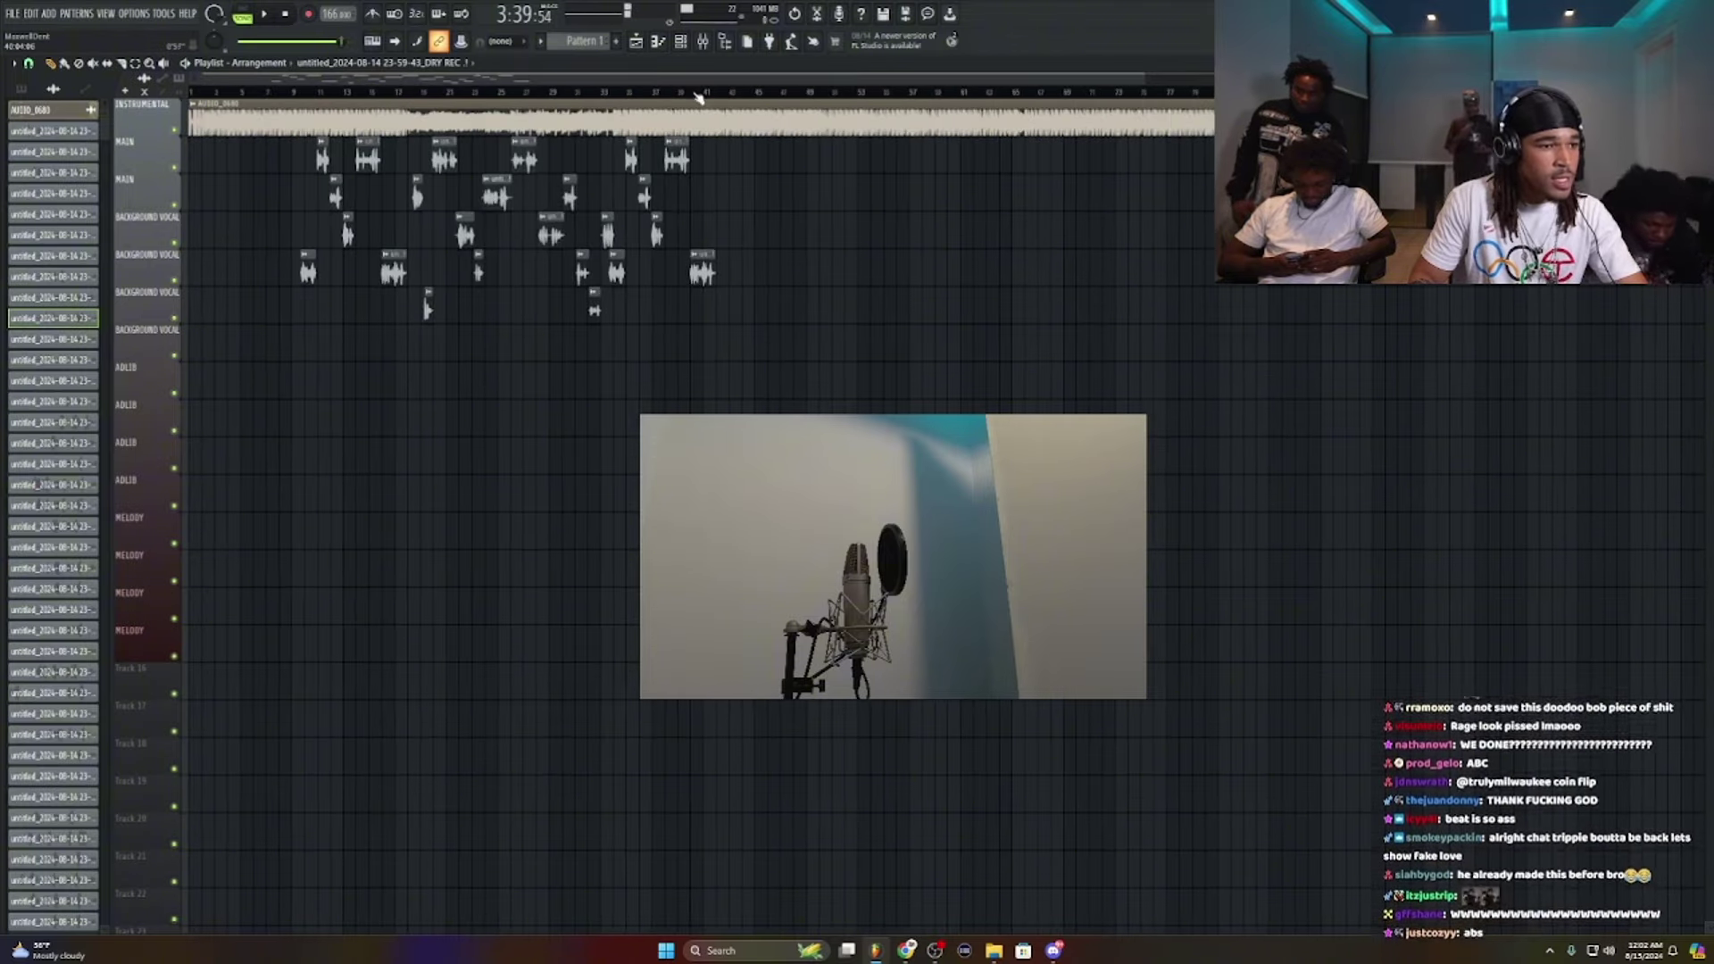
left_click(688, 92)
key("space")
left_click_drag(1141, 78, 314, 78)
left_click_drag(295, 78, 608, 78)
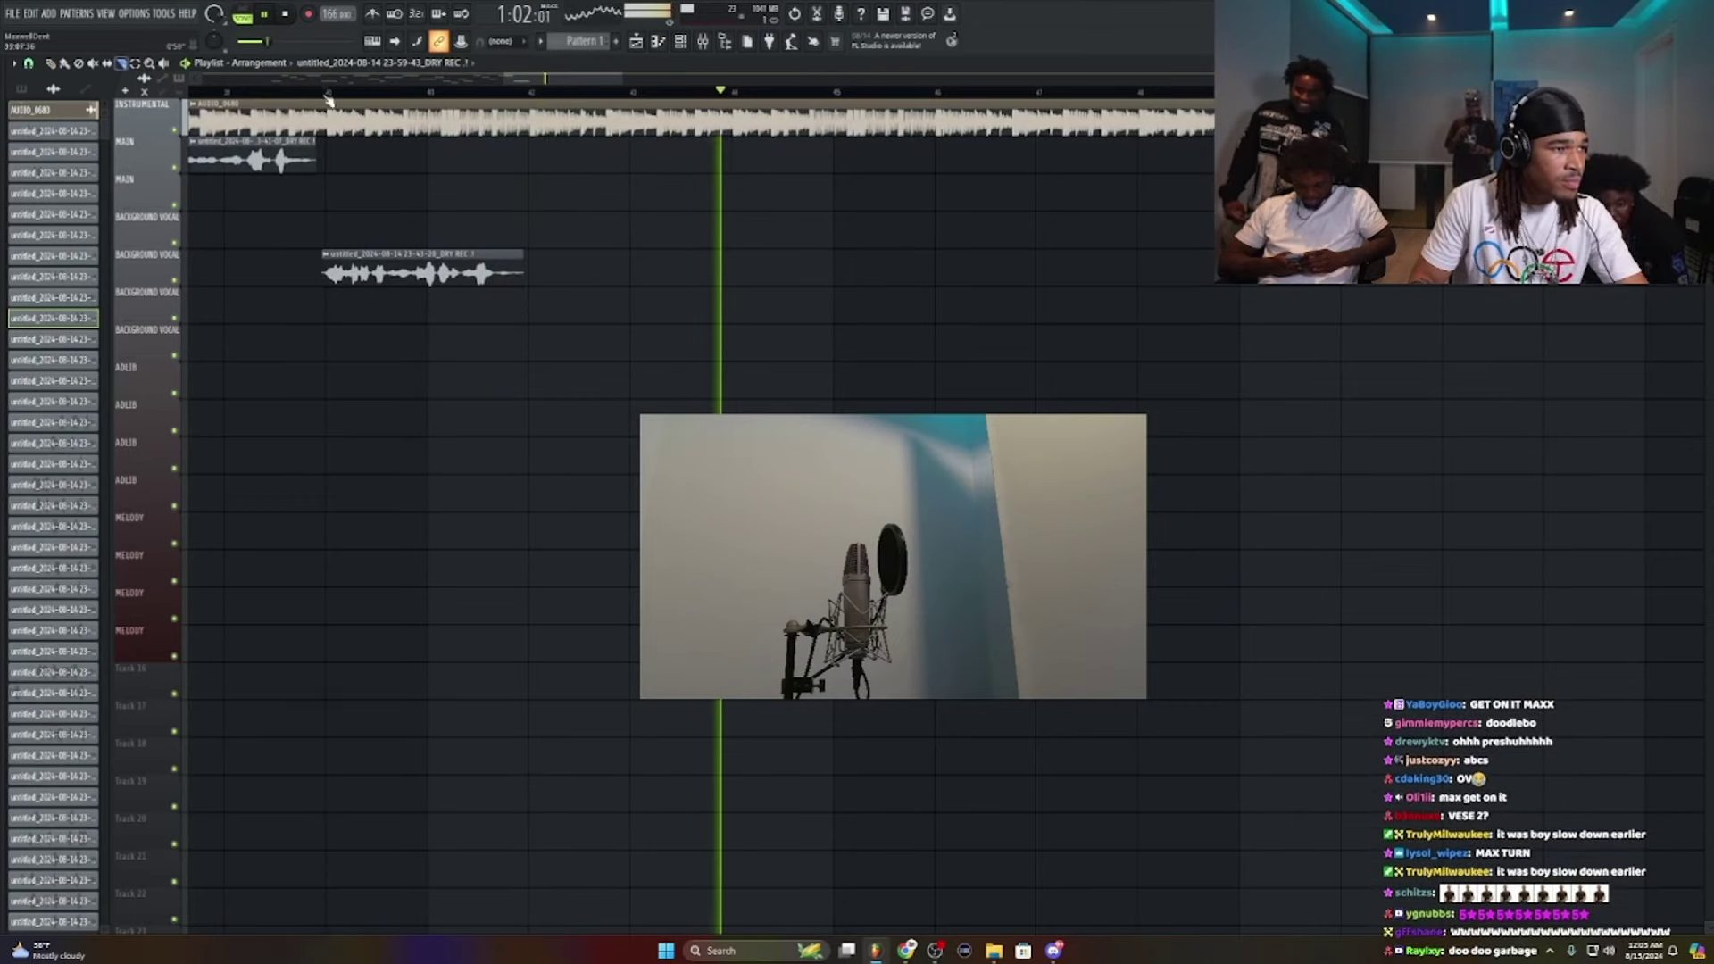
left_click_drag(612, 77, 730, 78)
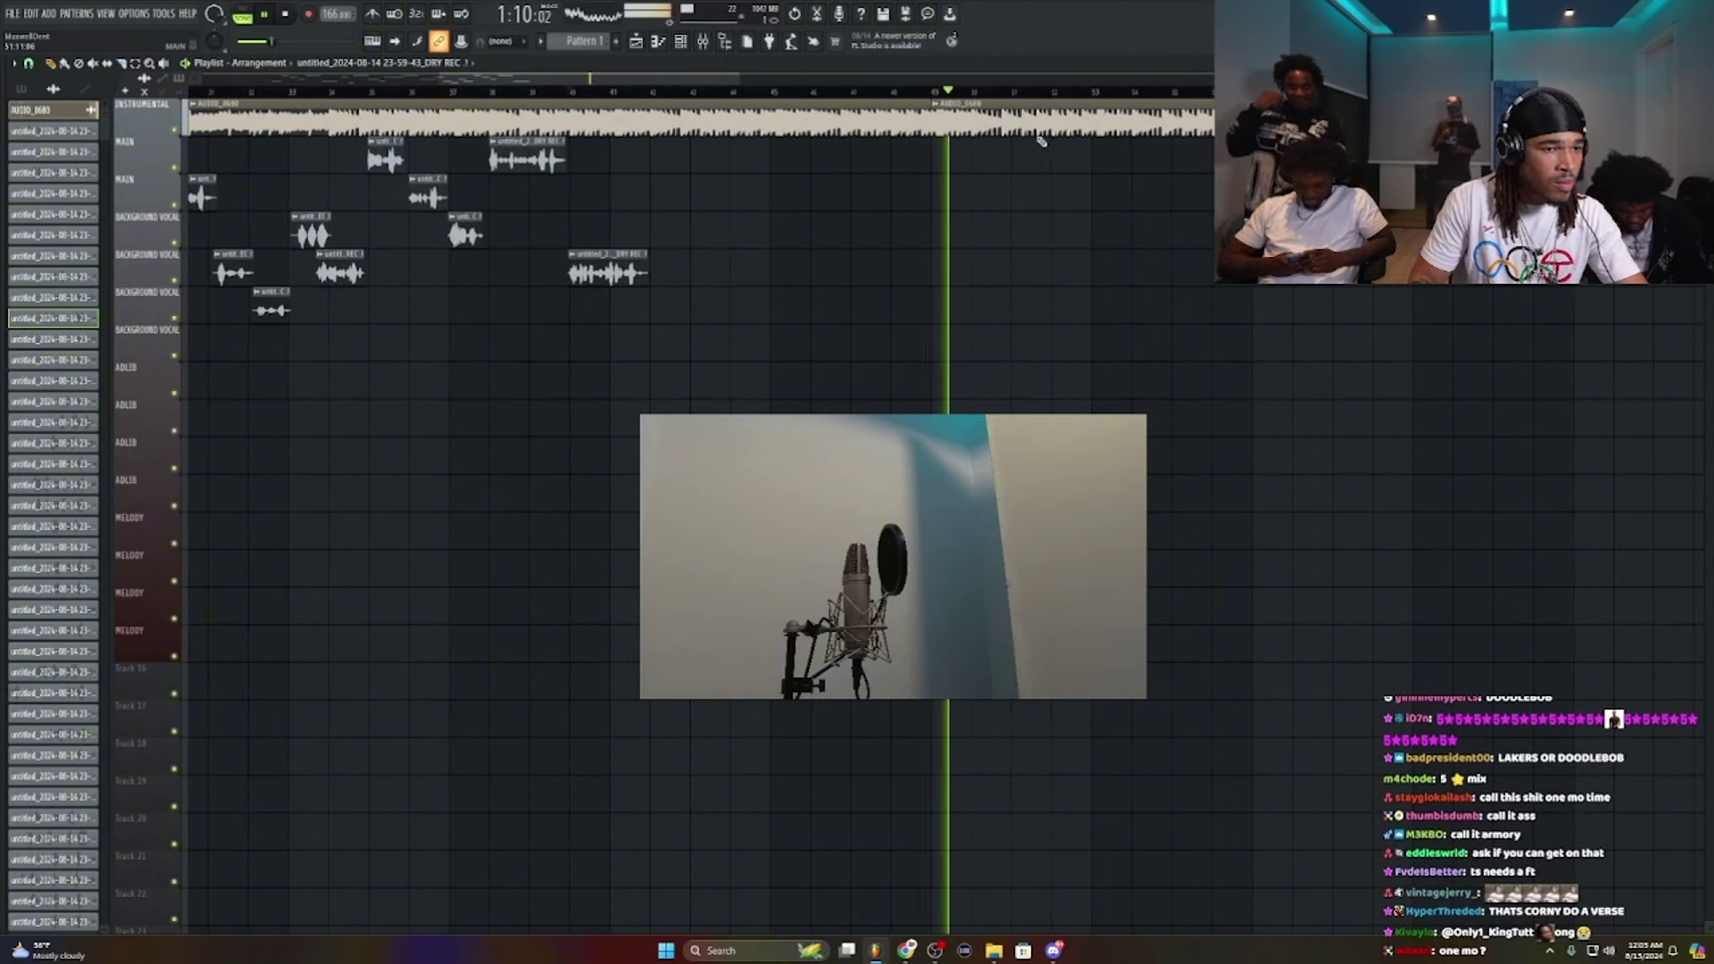
Step: Delete the instrumental section after the bar 49 split and move the ending clip up against the cut
right_click(978, 134)
left_click_drag(931, 130, 970, 130)
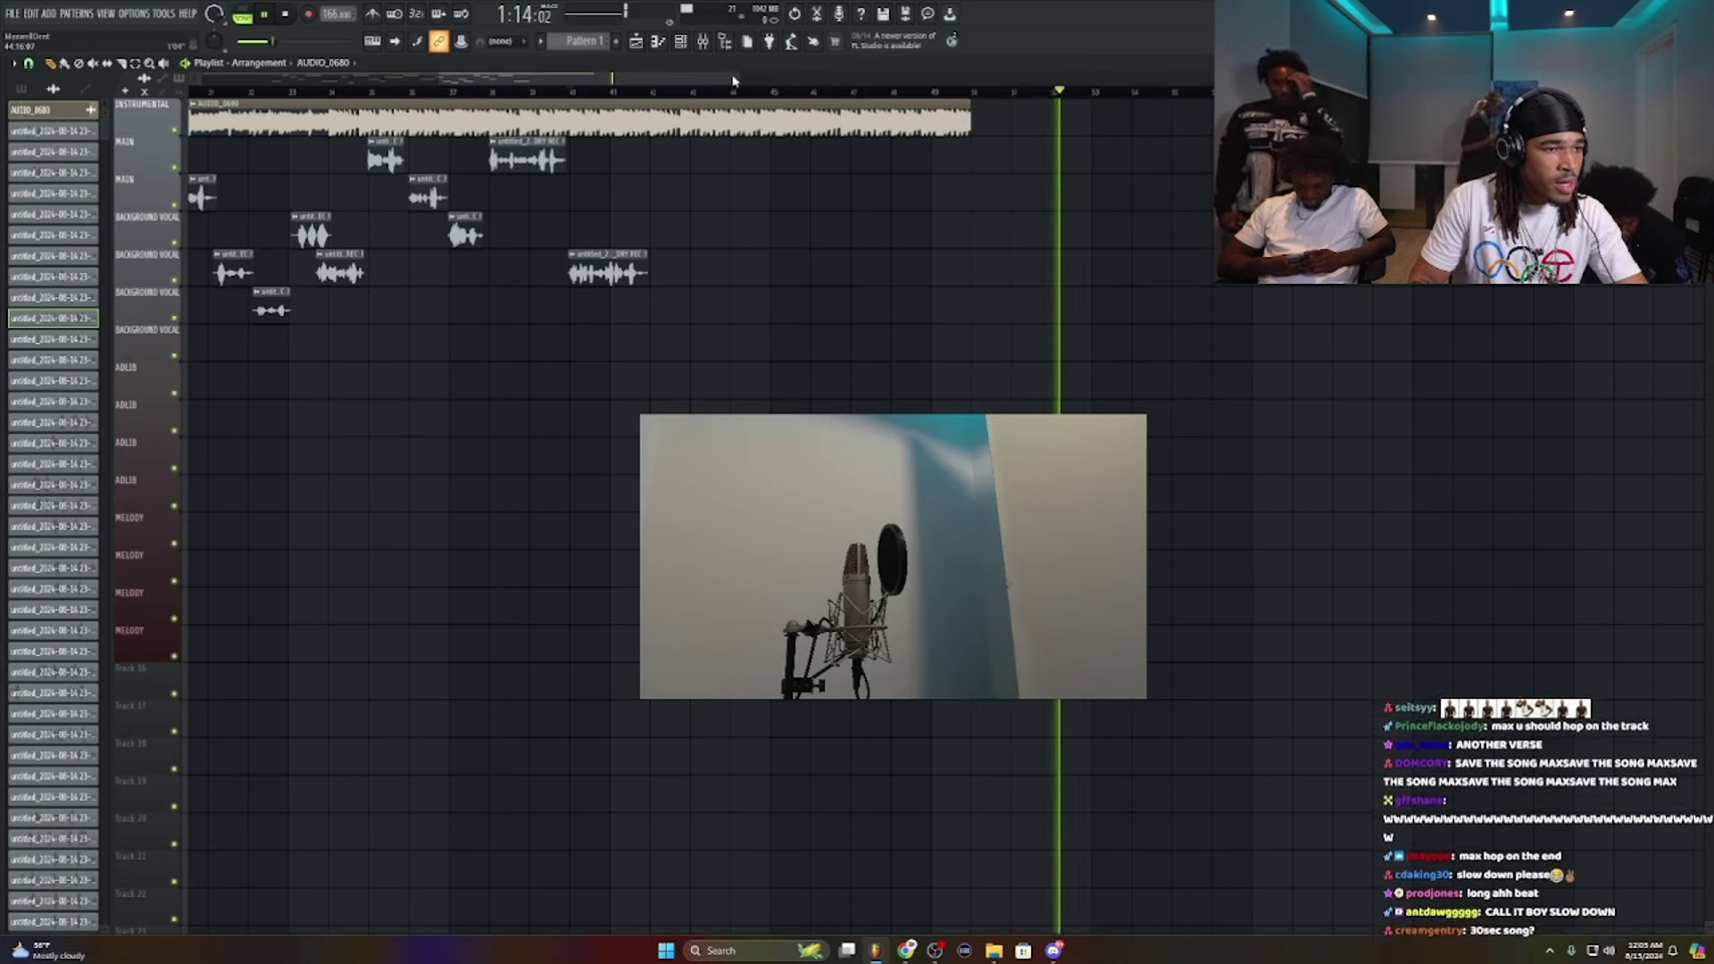
scroll(732, 80, "down", 4)
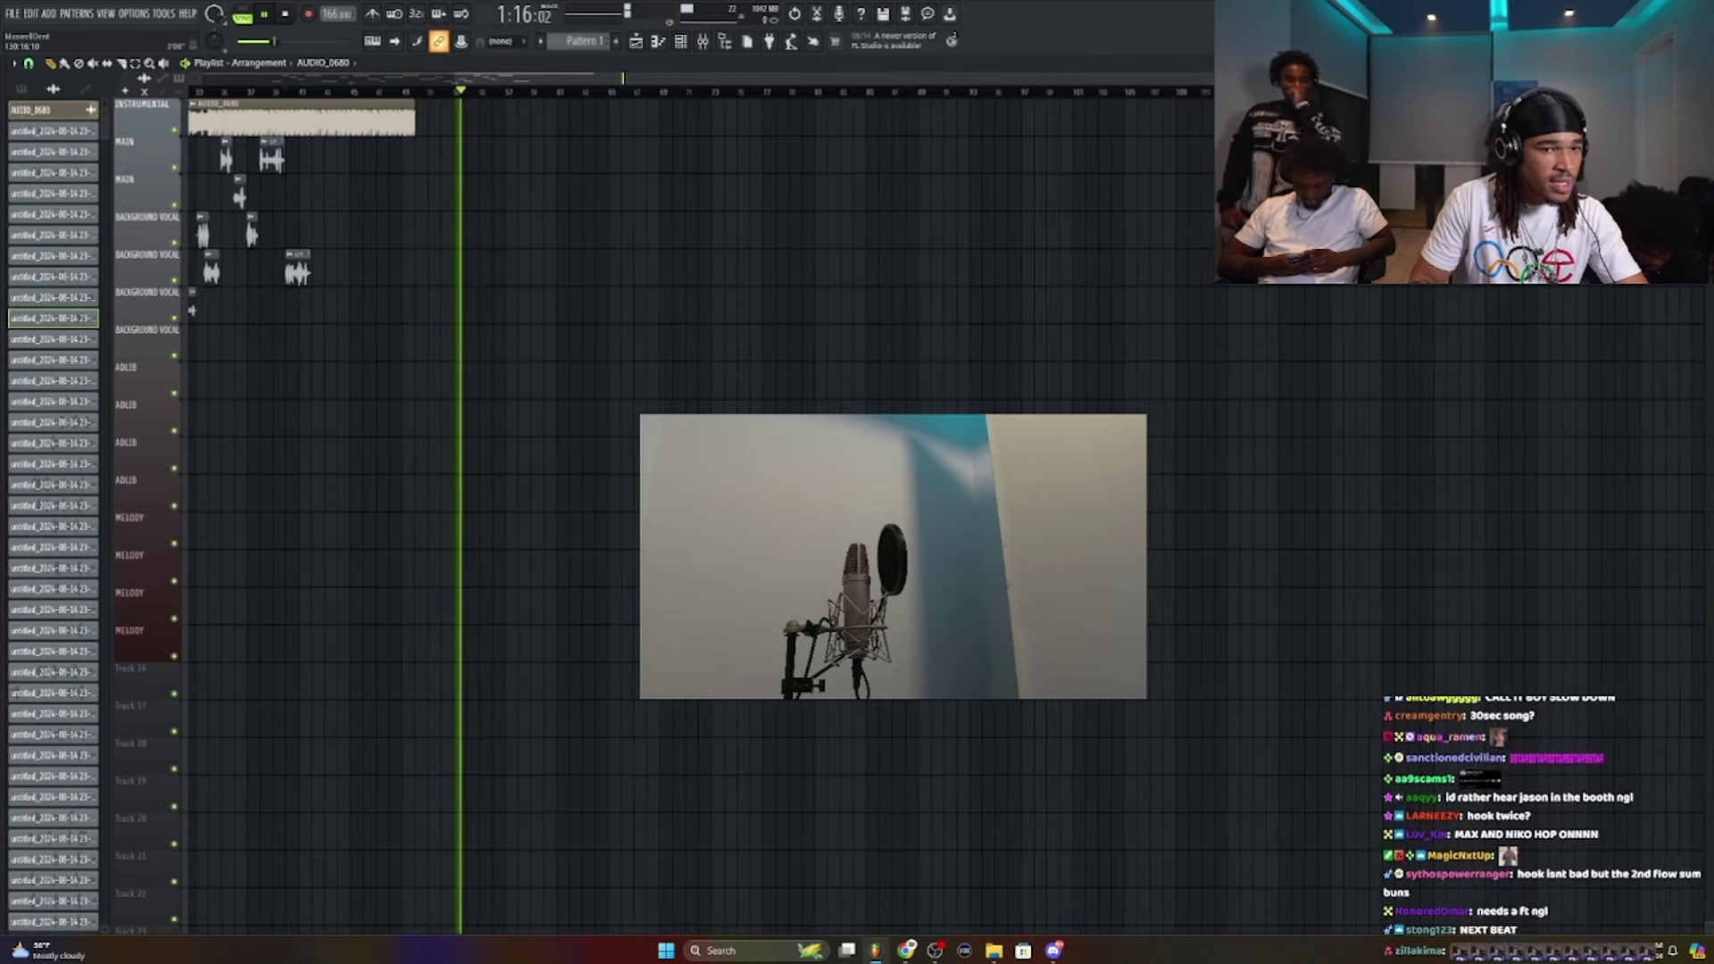
scroll(732, 81, "down", 1)
left_click_drag(912, 120, 407, 76)
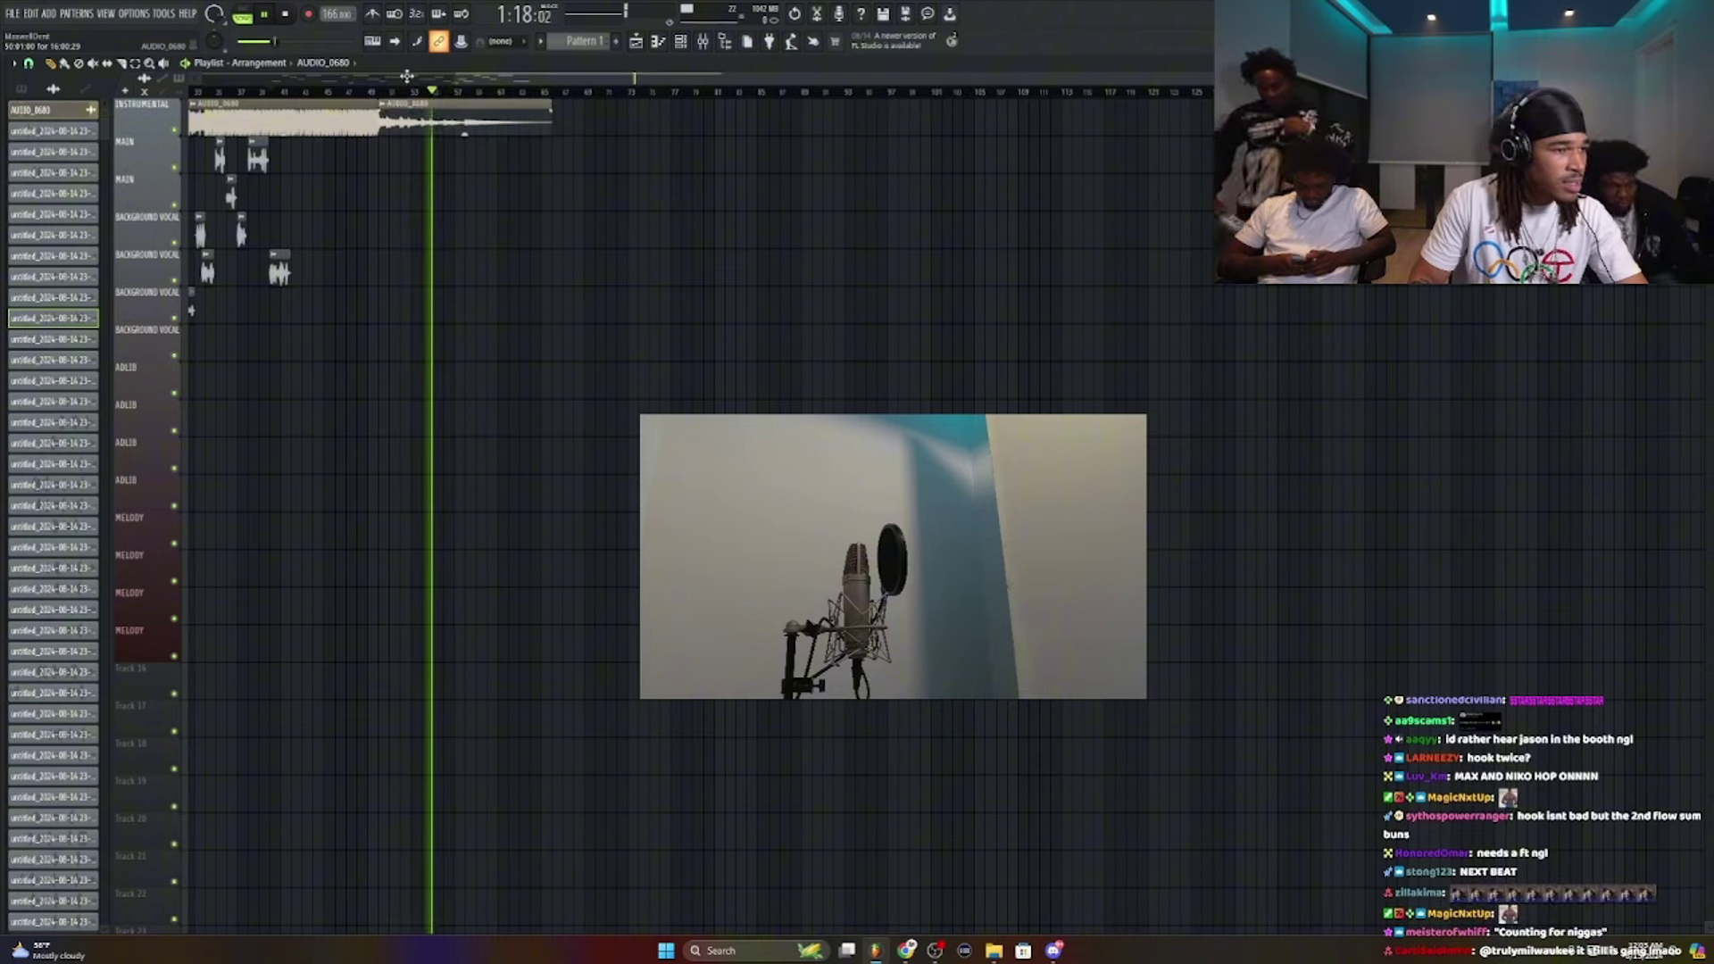
Step: Play the instrumental across the new join and through the ending to check the transition
left_click(359, 90)
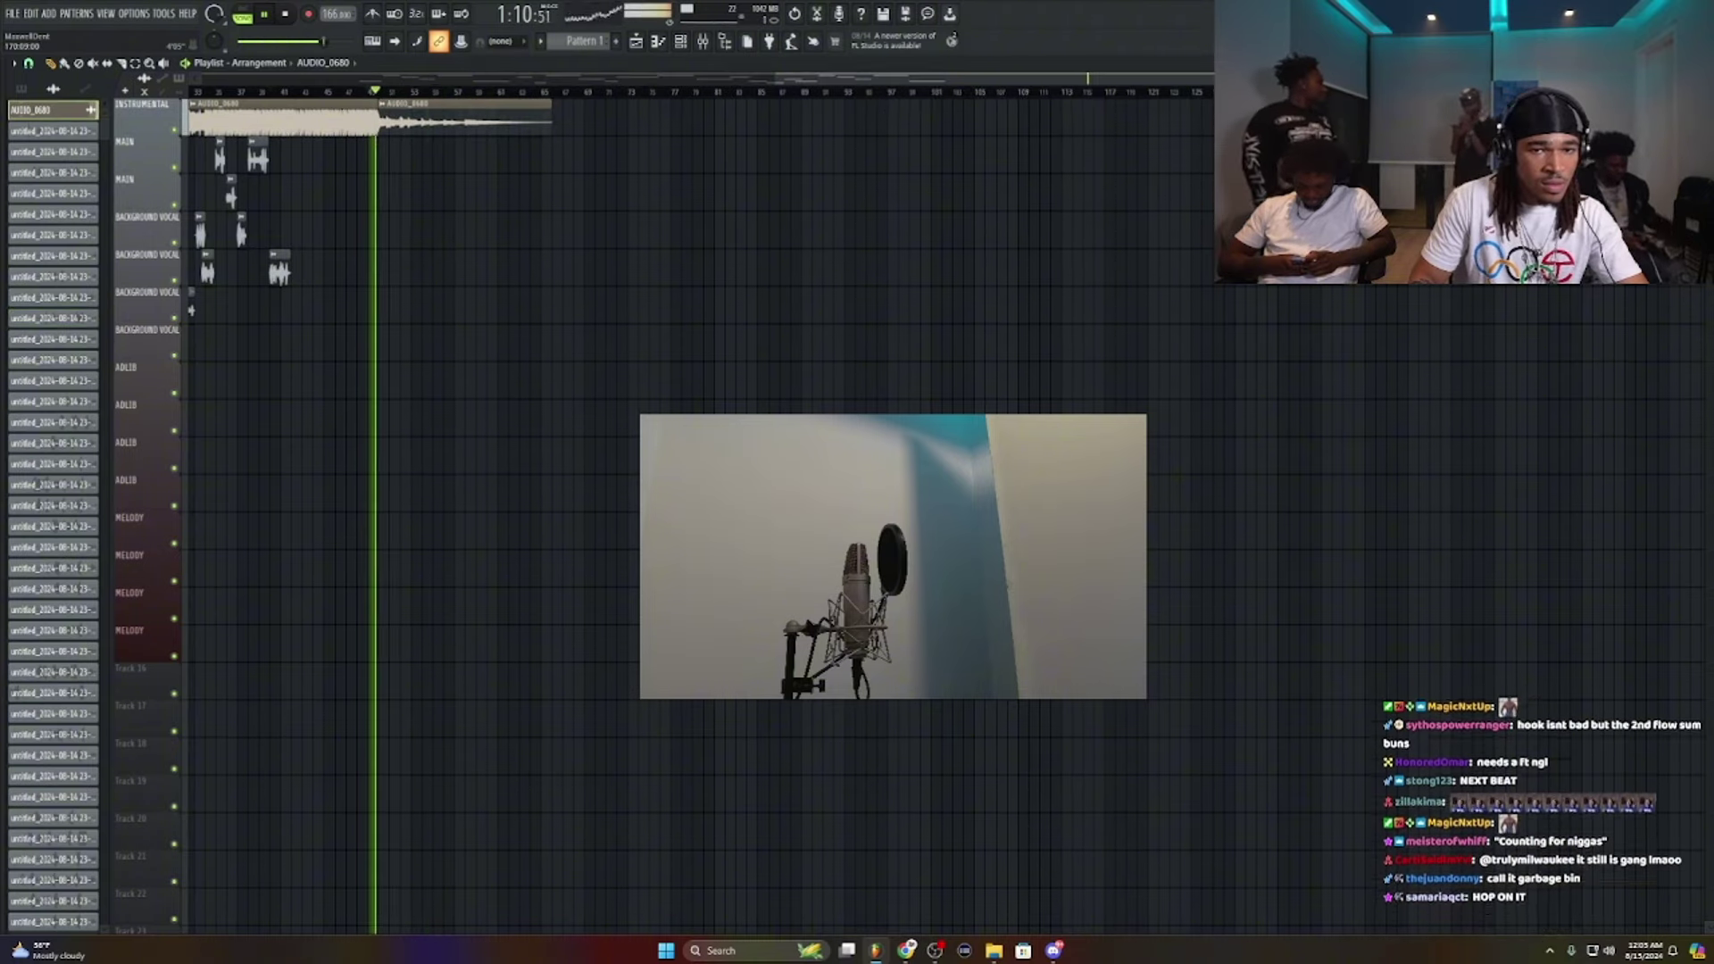
scroll(995, 85, "up", 5)
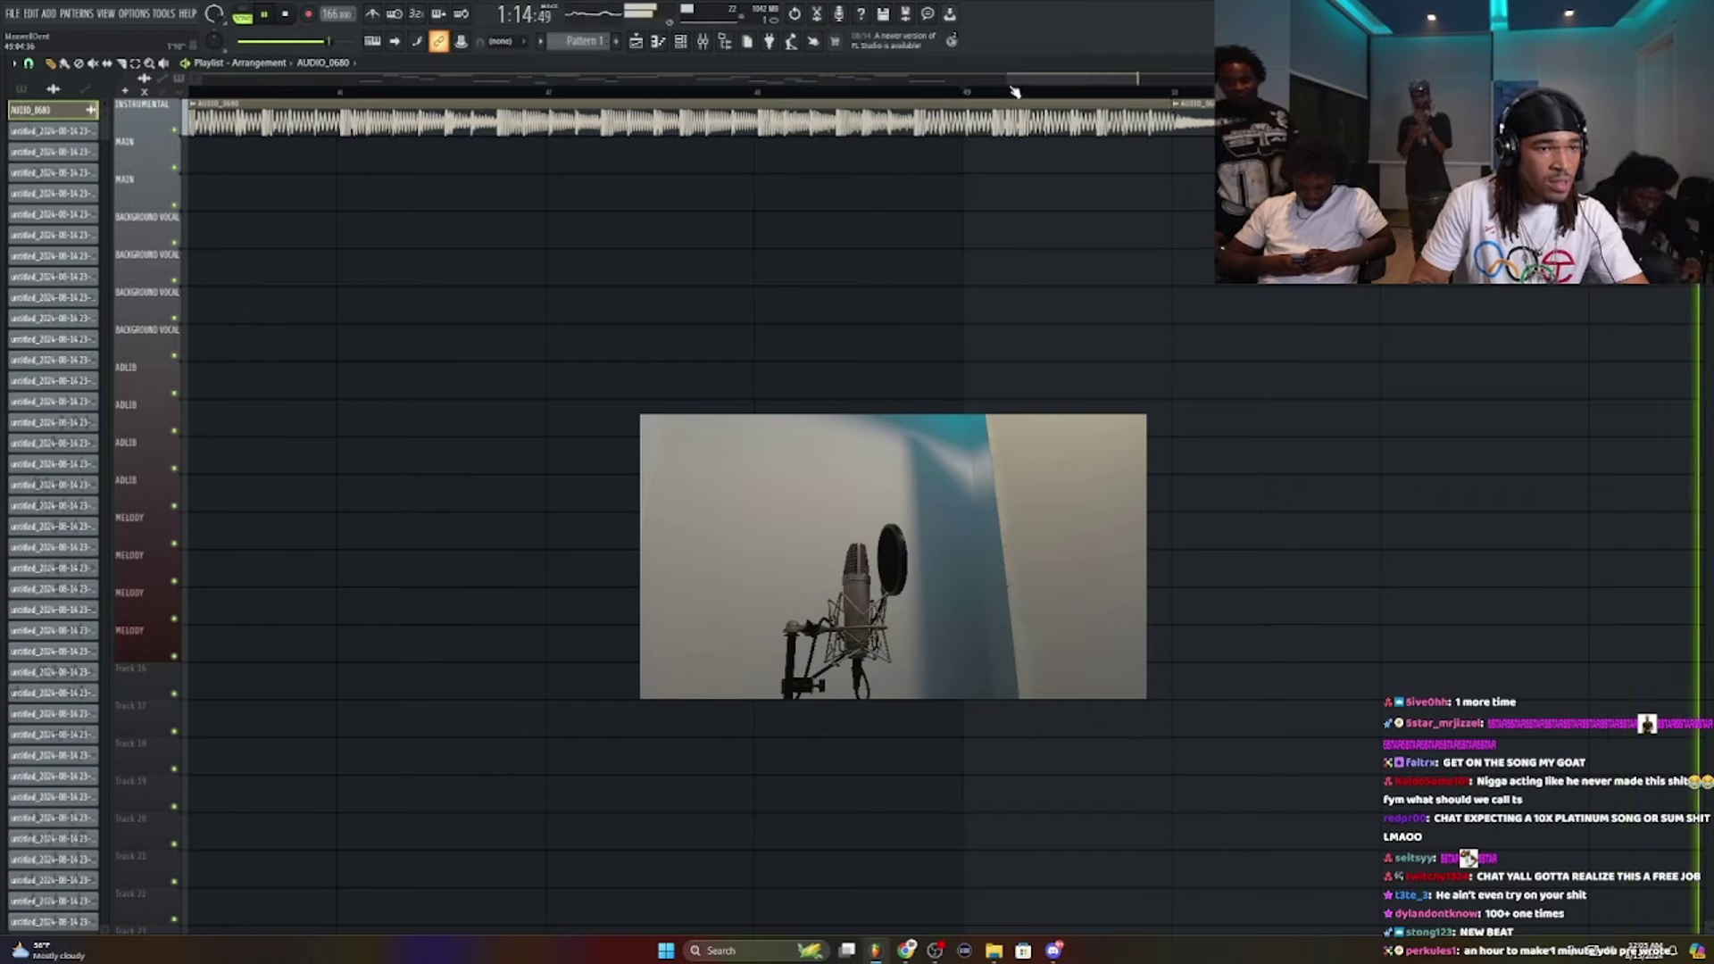
scroll(1015, 92, "down", 5)
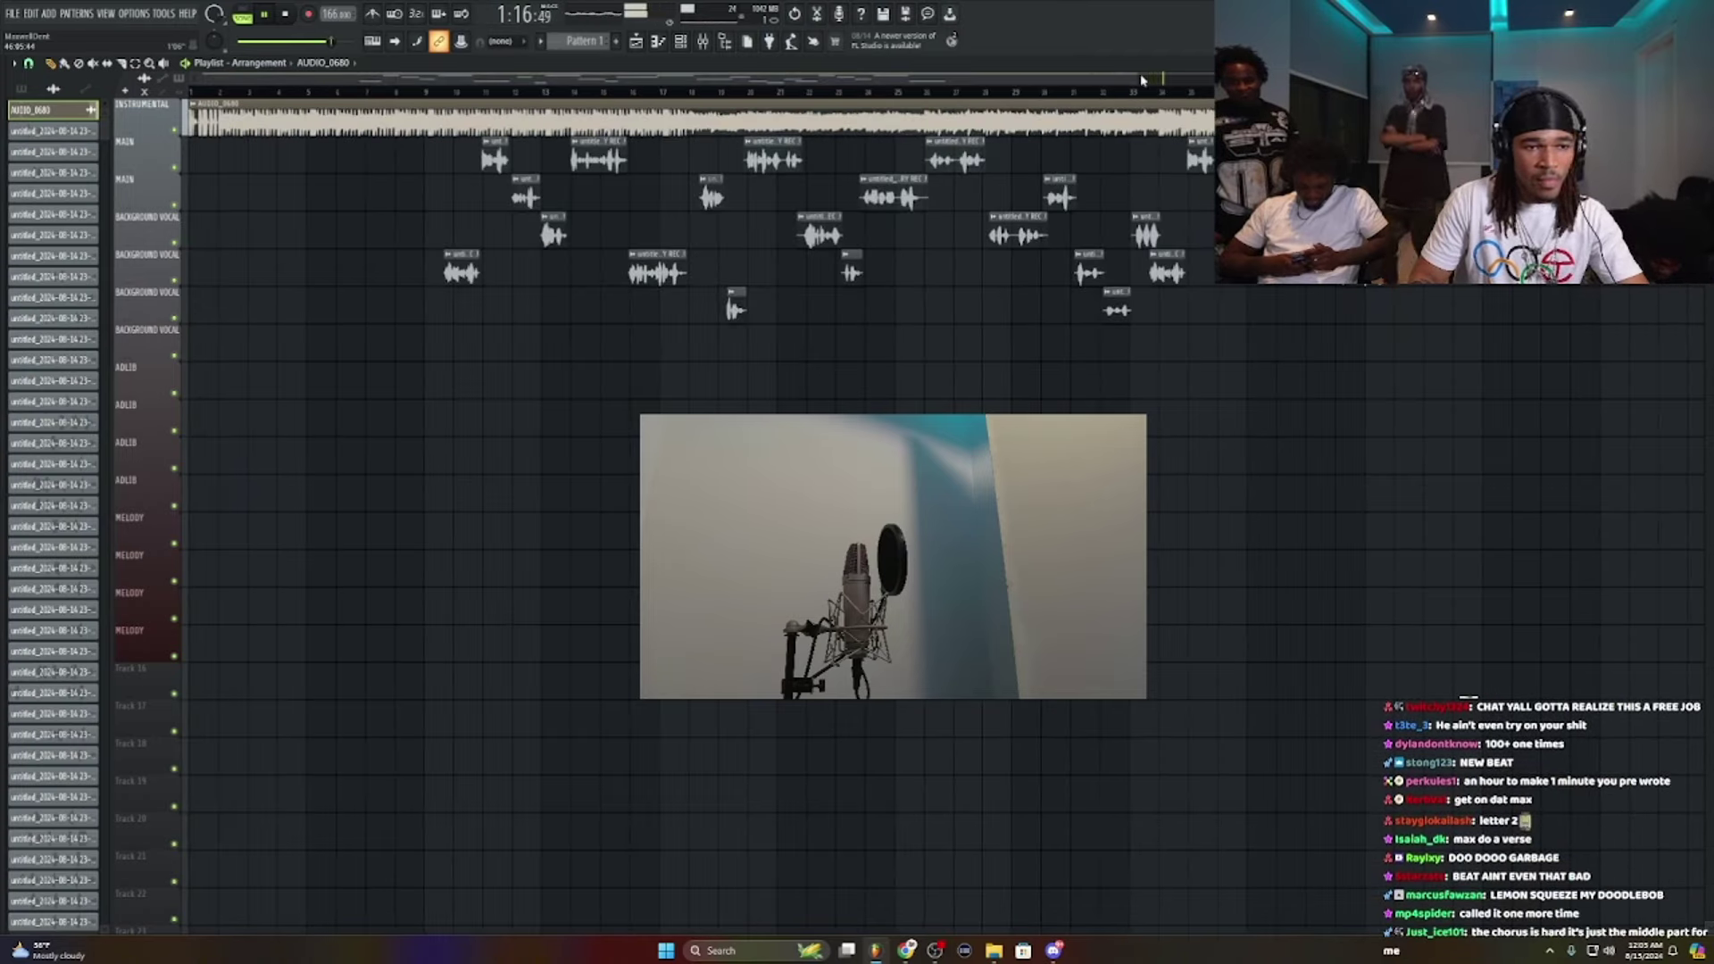
scroll(1140, 81, "down", 3)
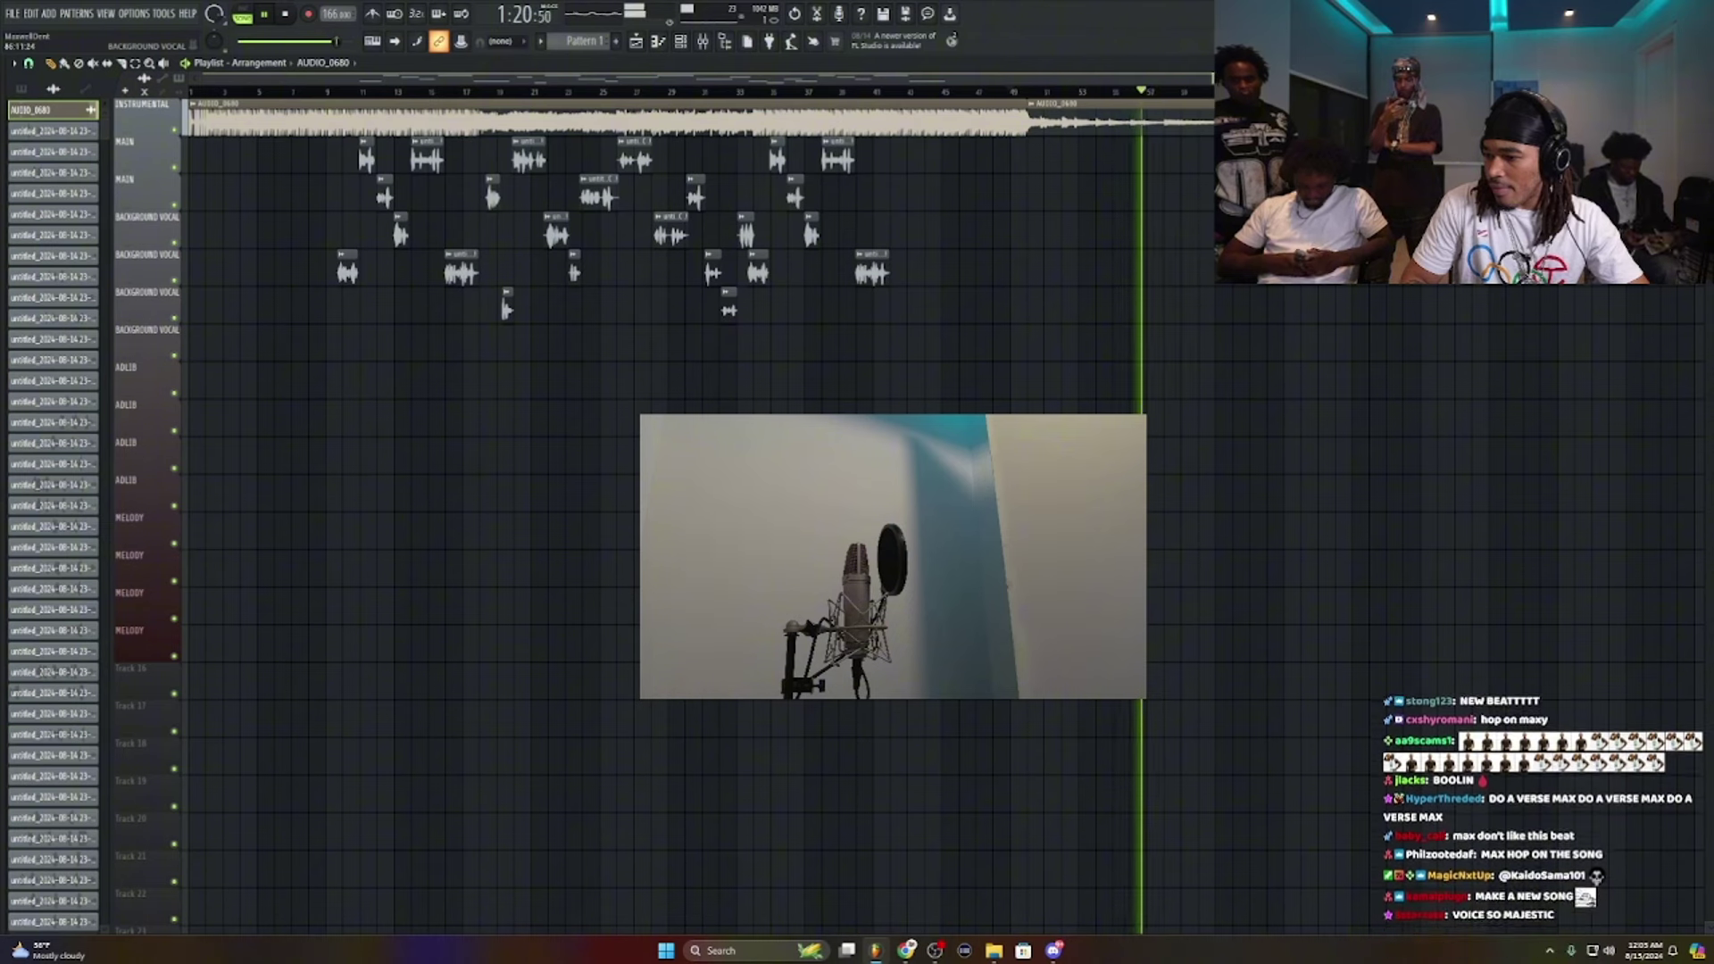
key("space")
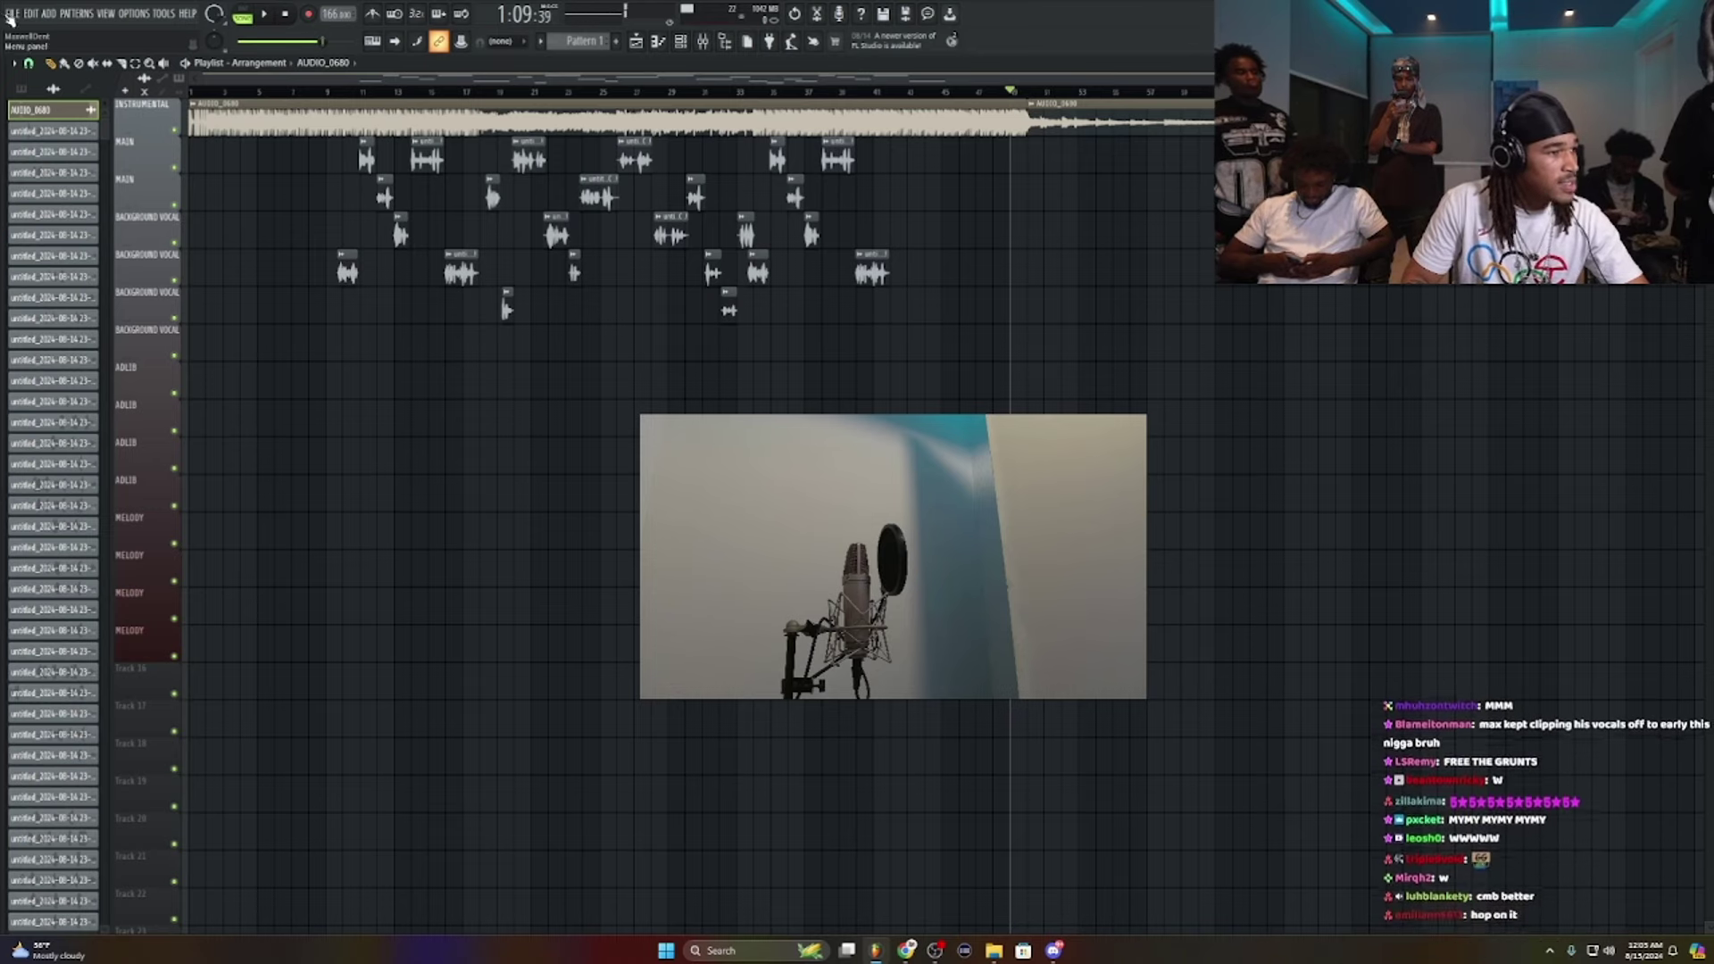
Step: Export the full song as a WAV file named trippie in the Downloads folder
left_click(10, 16)
mouse_move(53, 147)
left_click(252, 159)
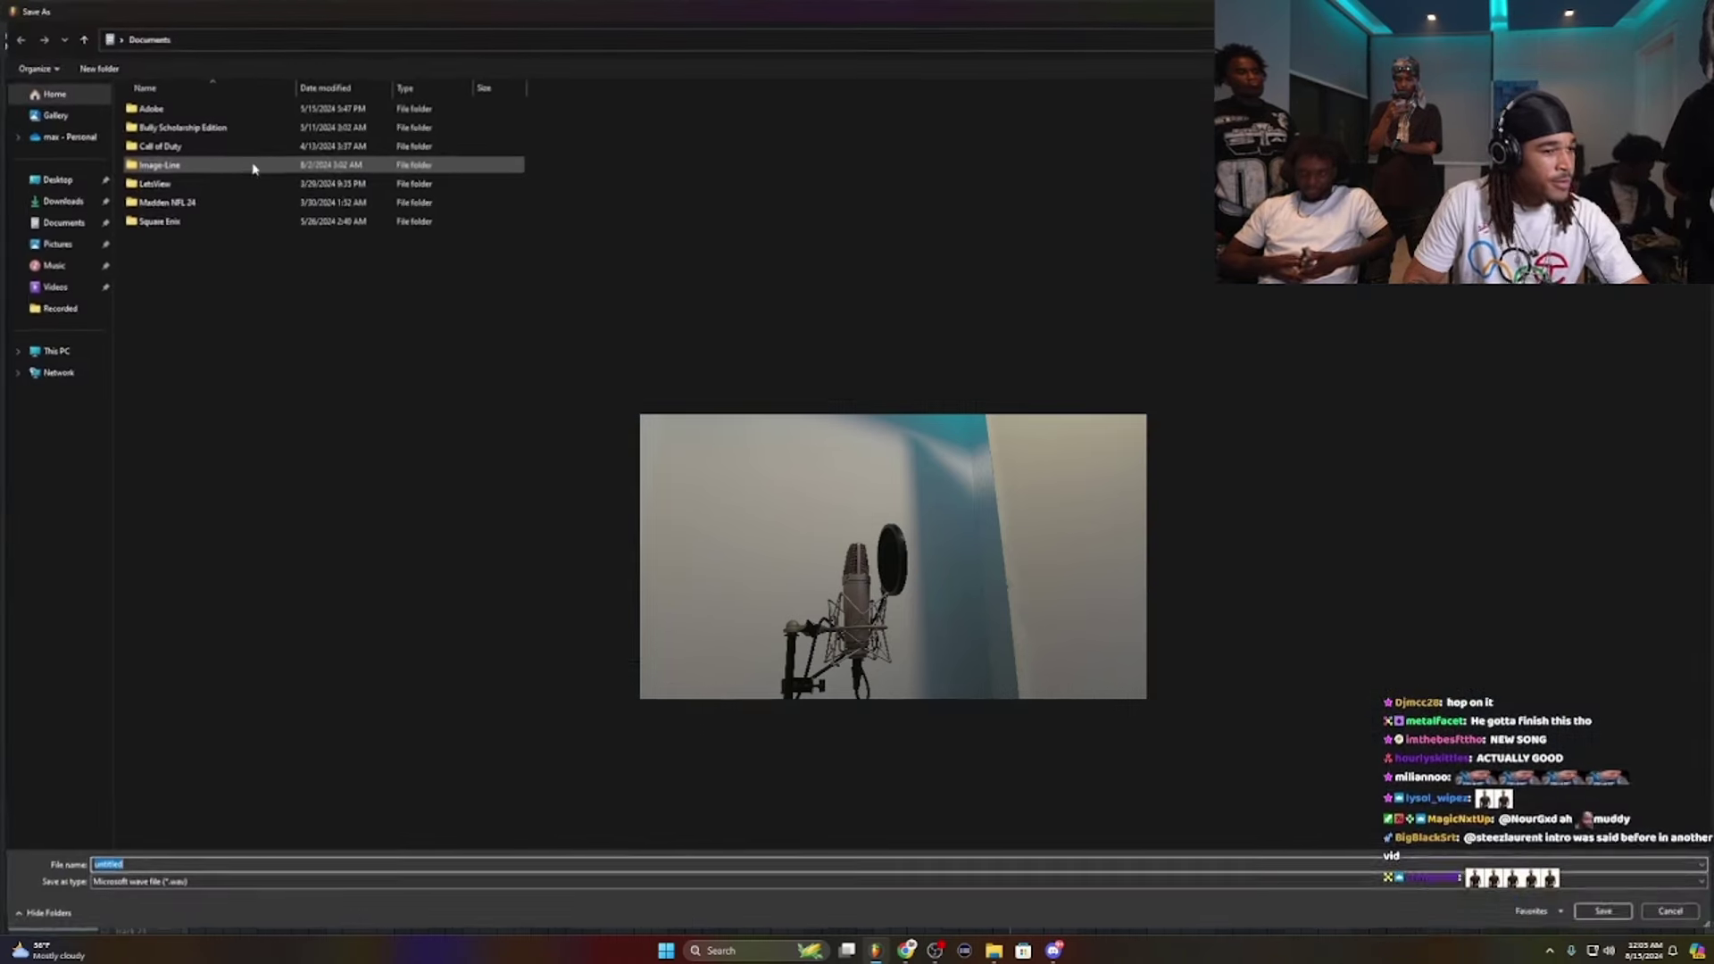
type("trippie")
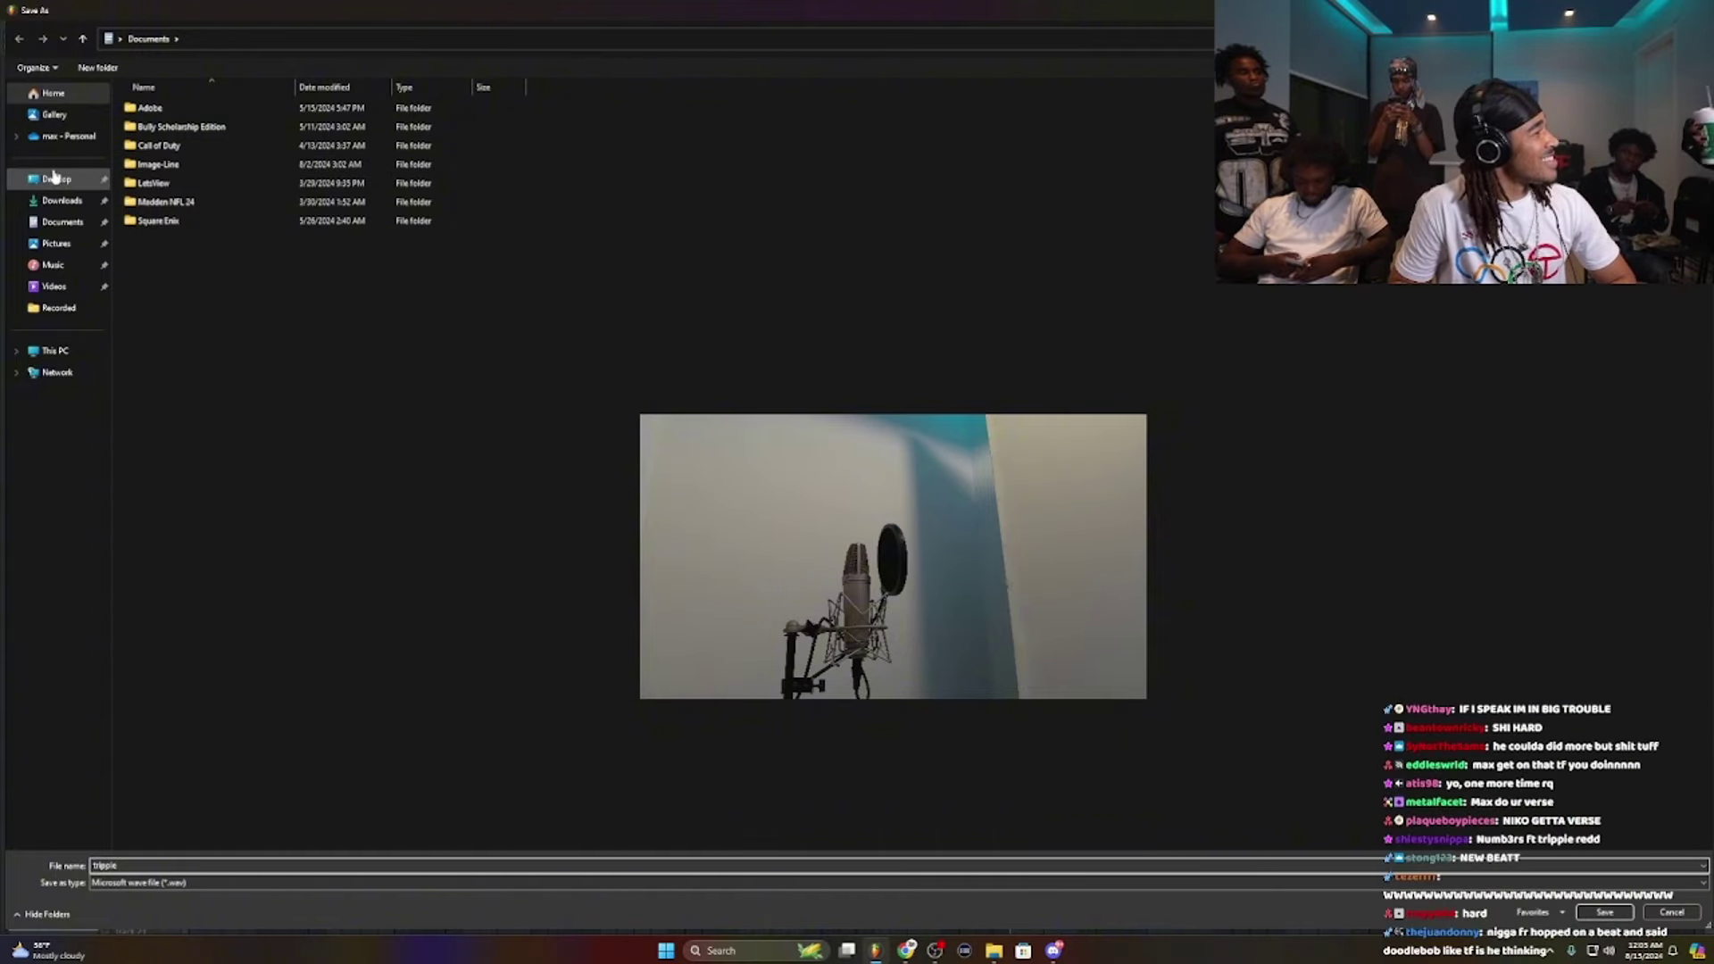
left_click(61, 200)
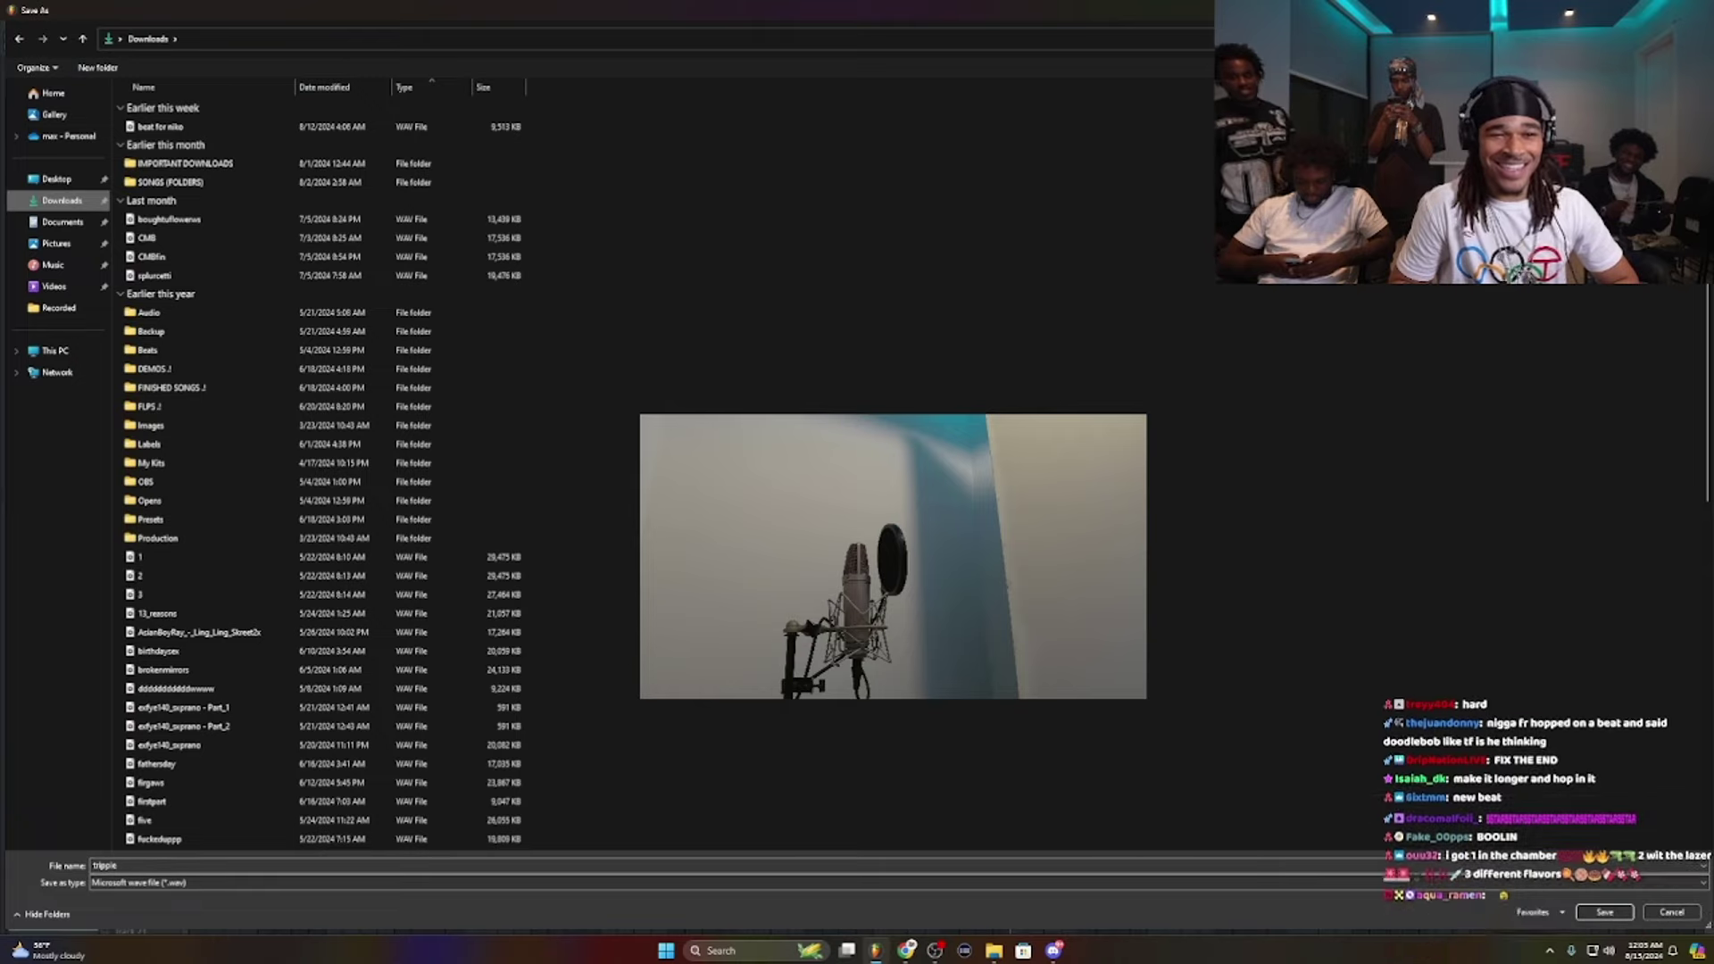
left_click(1597, 913)
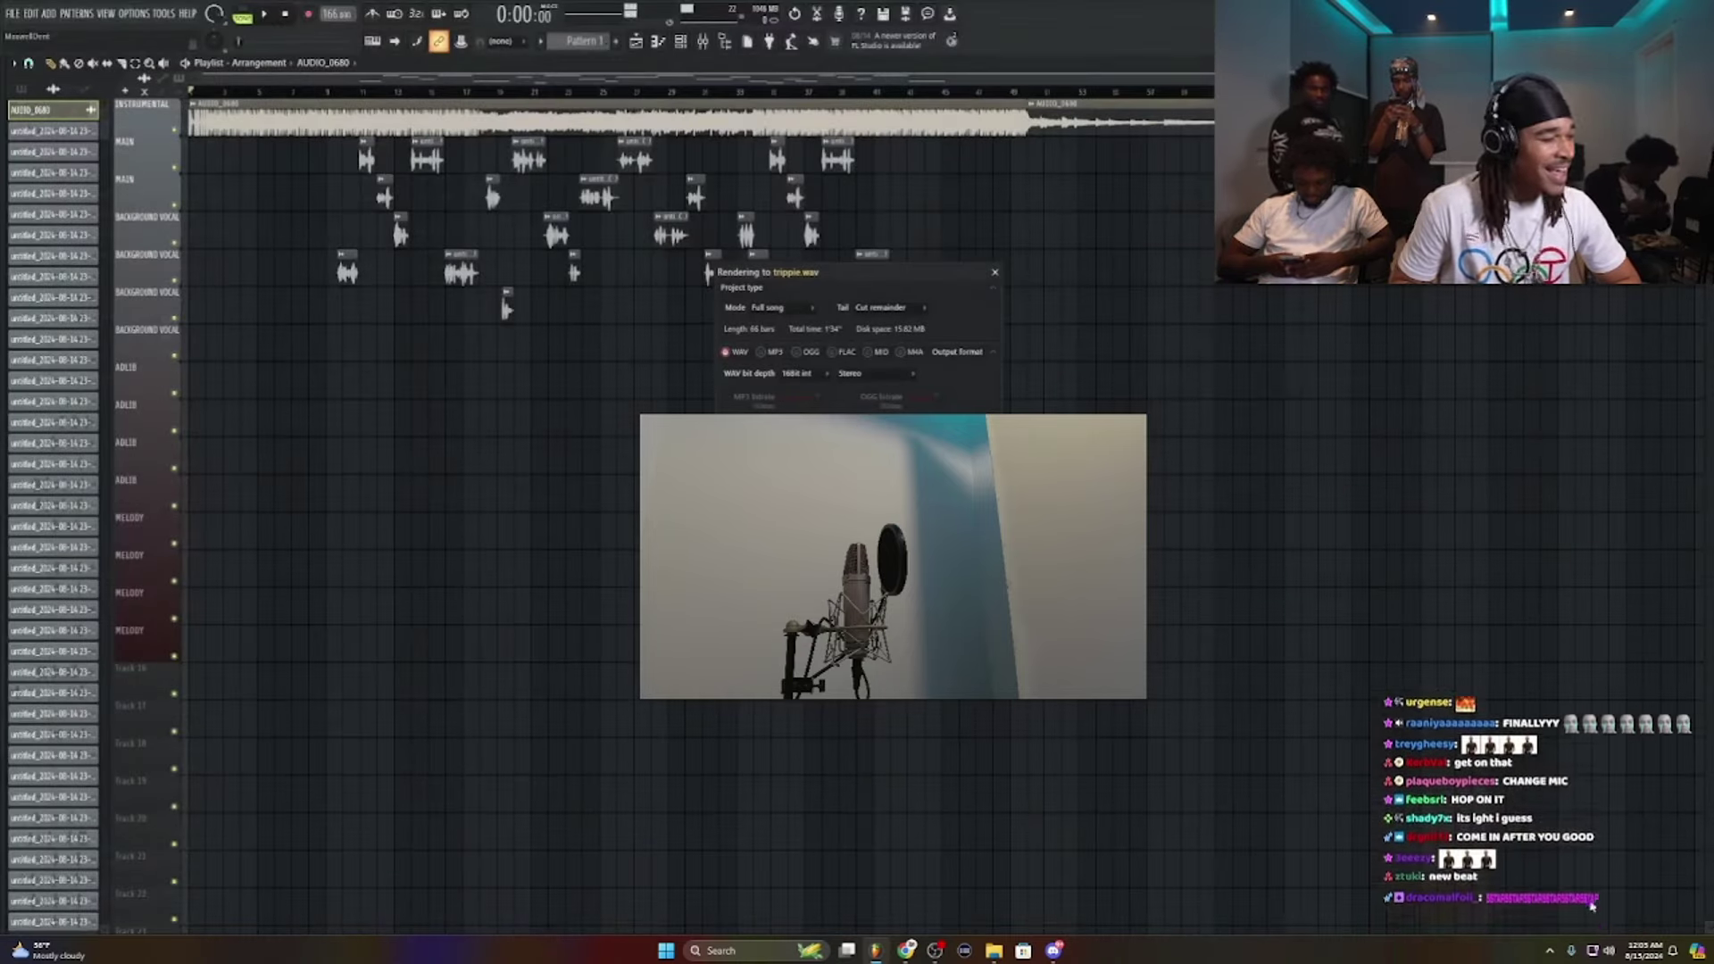
key("Return")
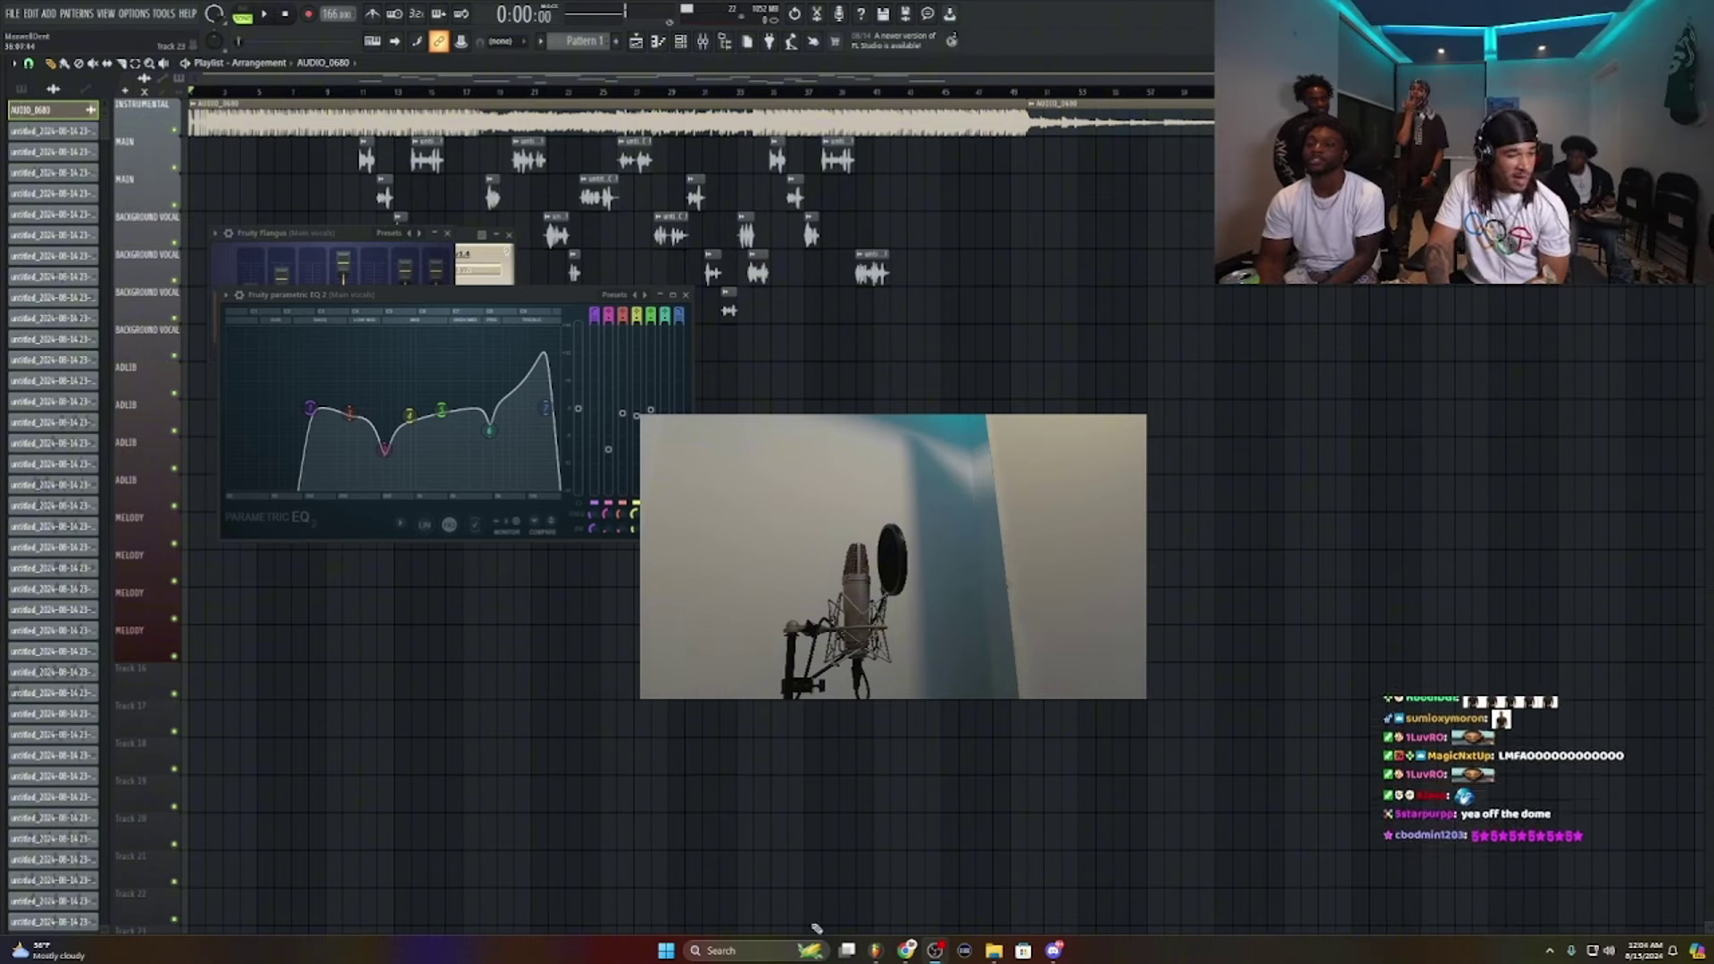
Step: Open a File Explorer window, return from the open Gmail message to the inbox to view it, and minimize the browser
left_click(993, 950)
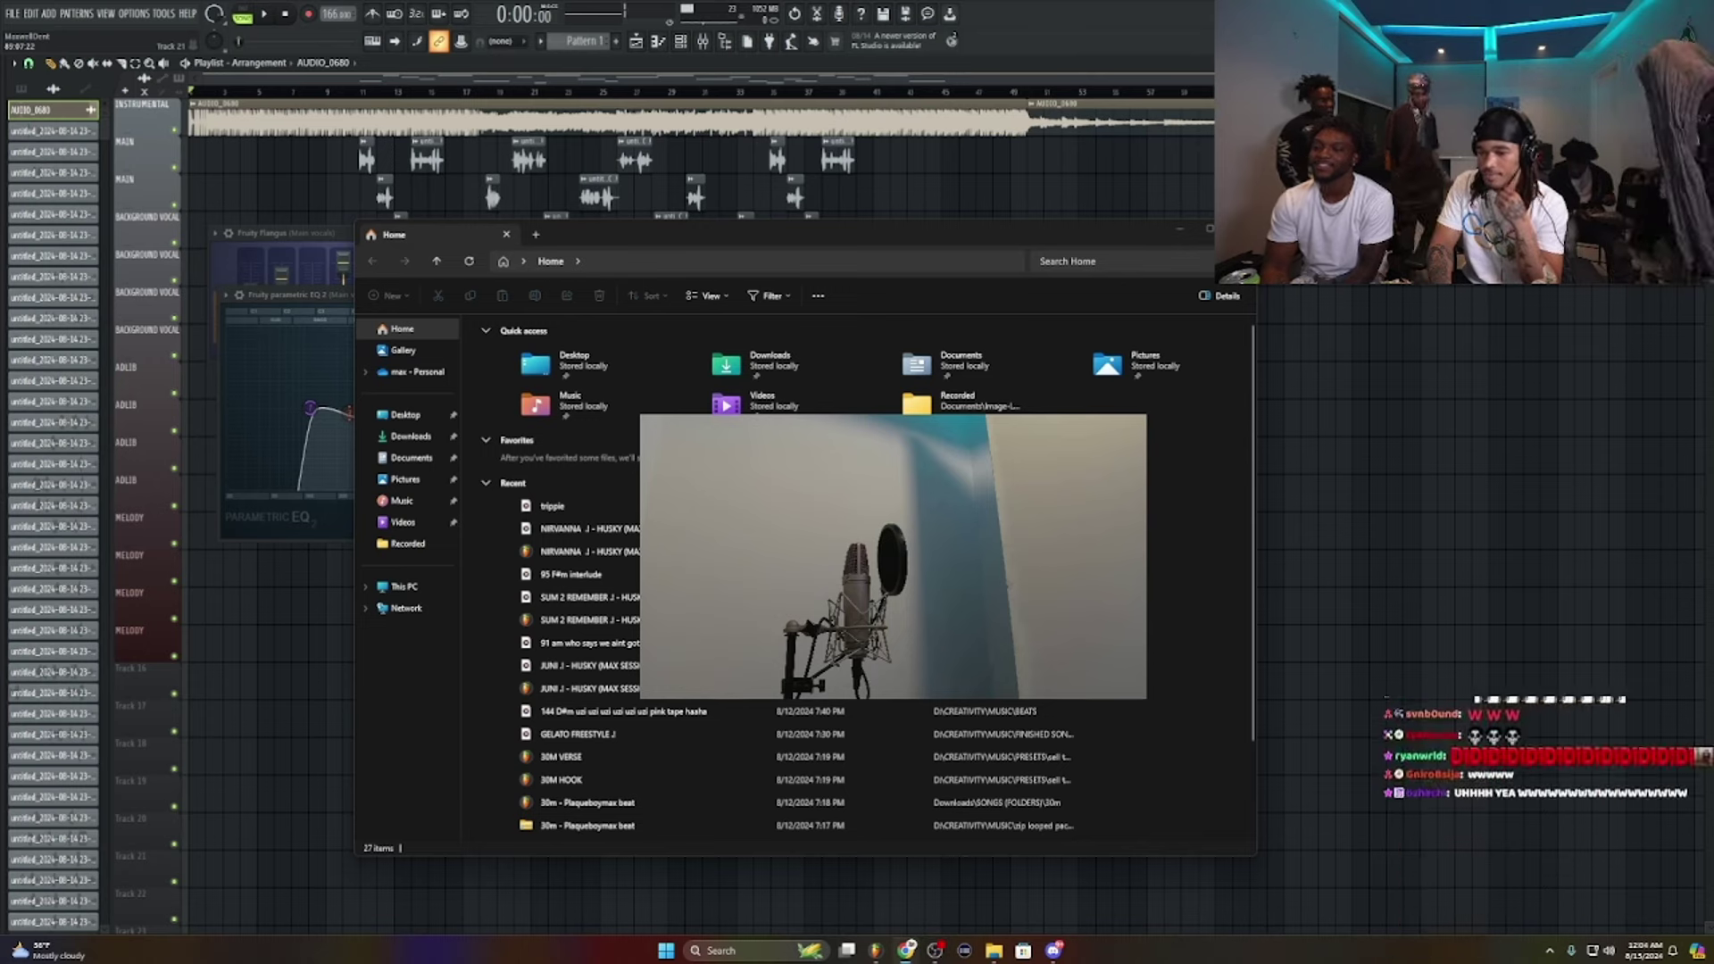
left_click_drag(1713, 193, 1129, 33)
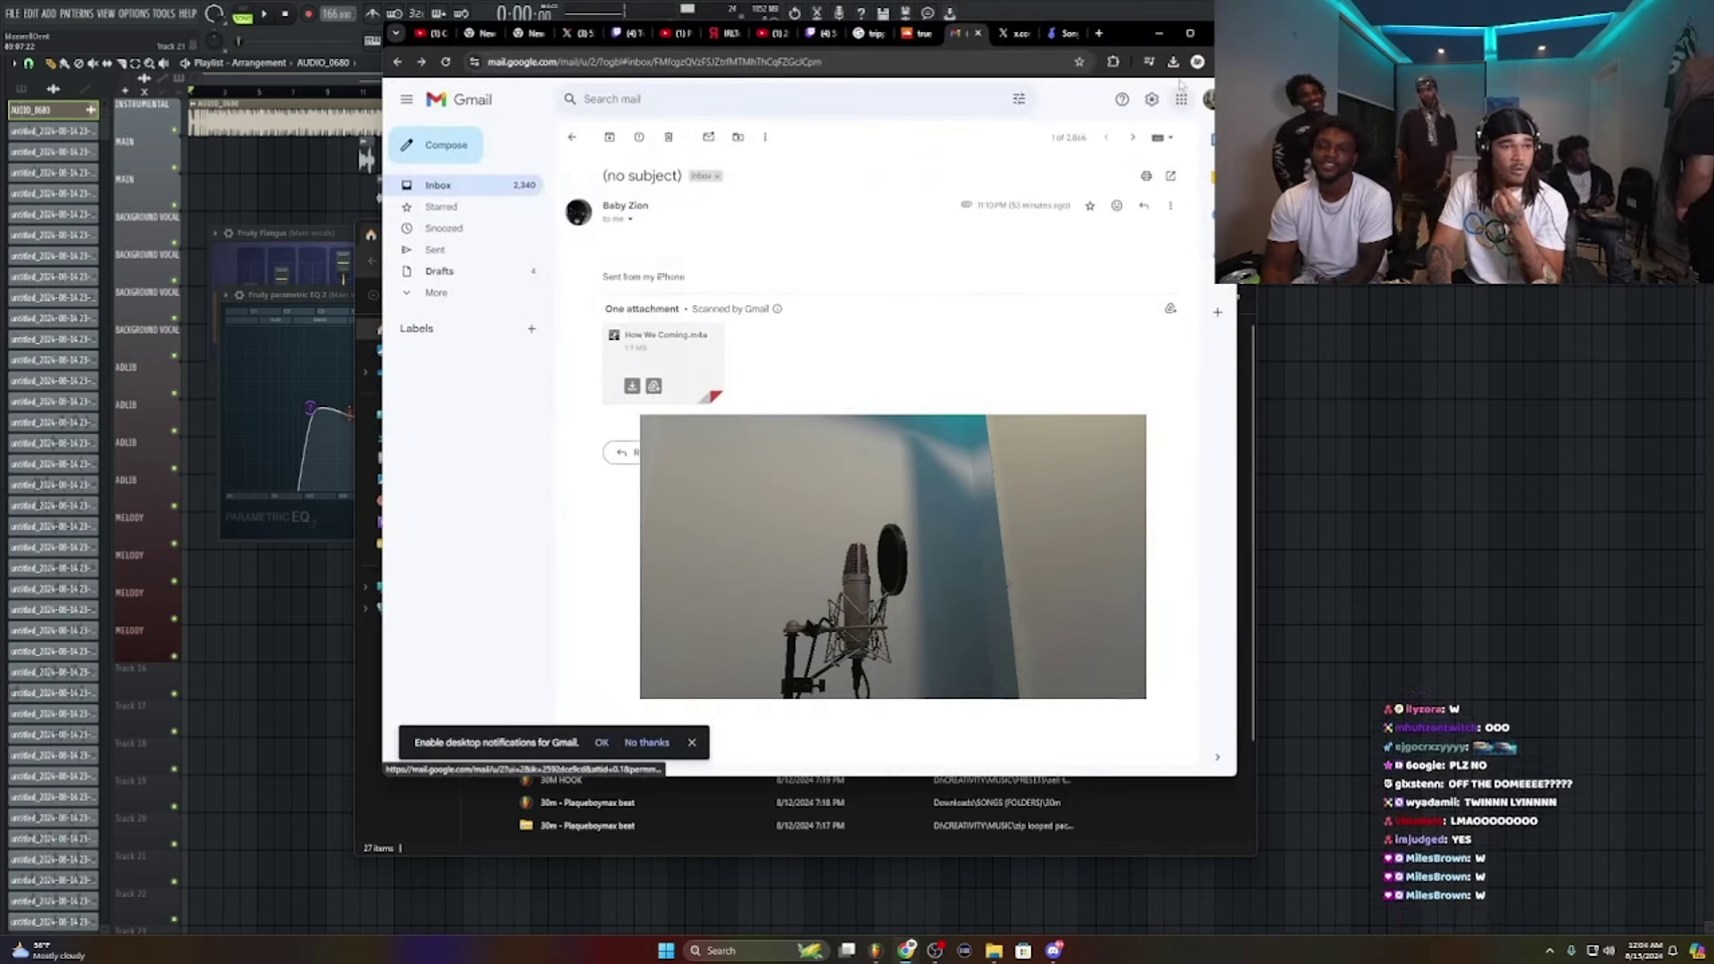
left_click(571, 140)
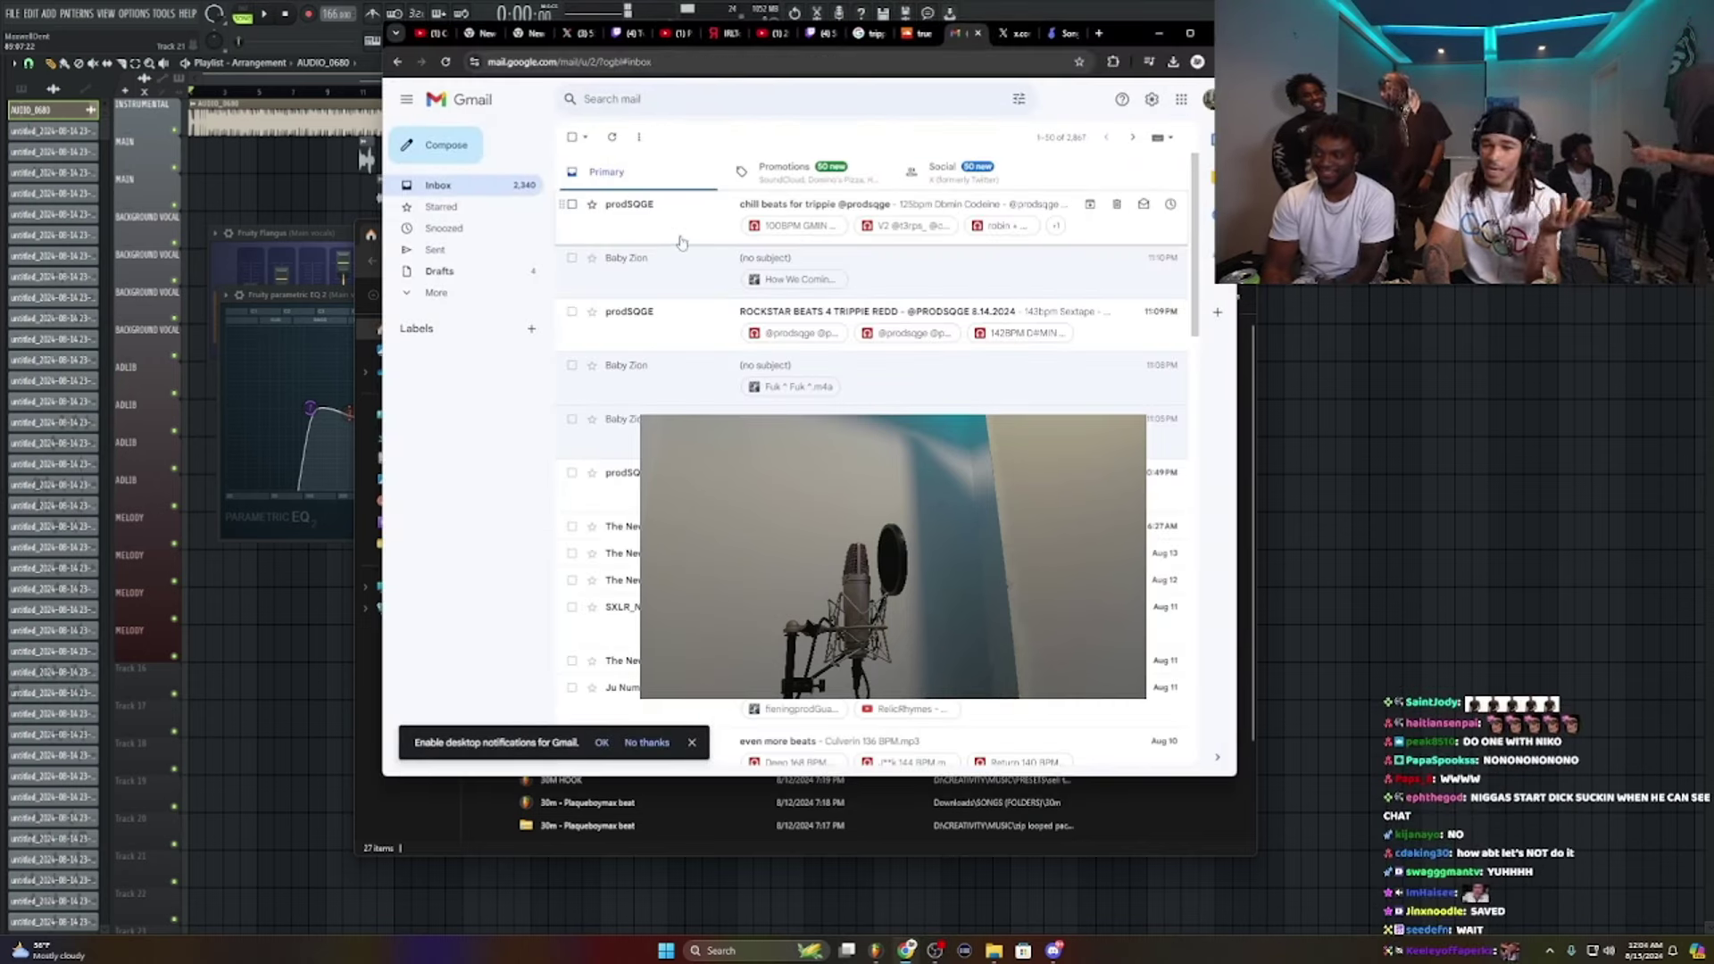
left_click(1159, 33)
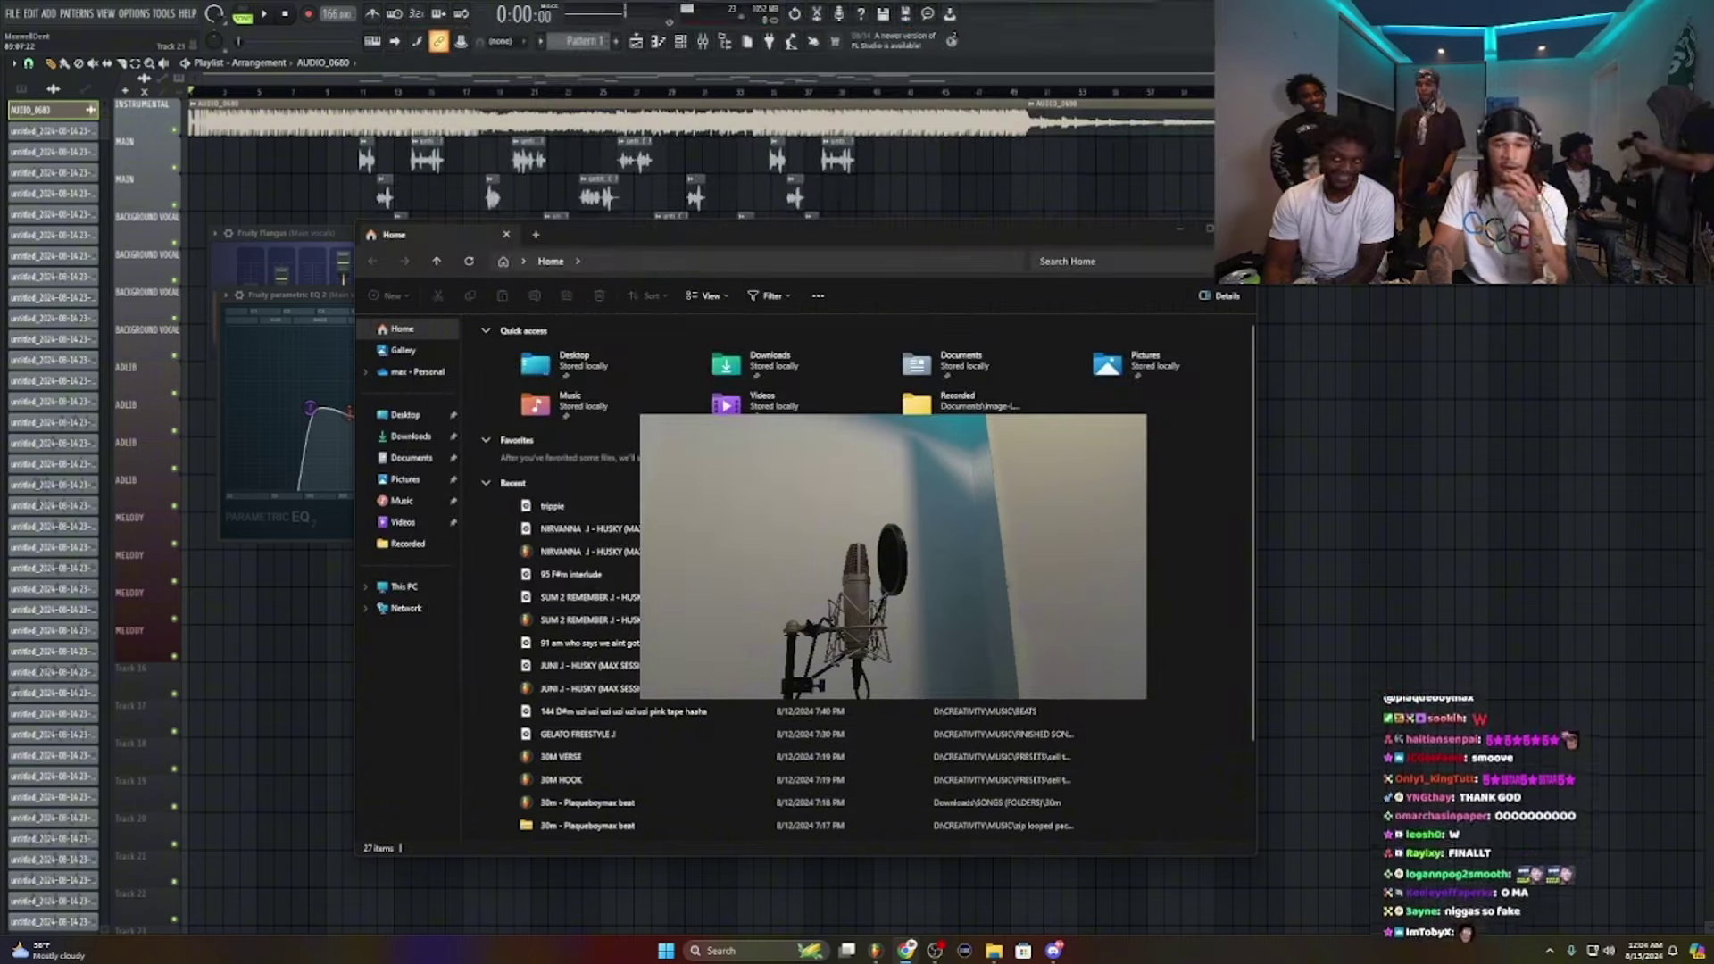